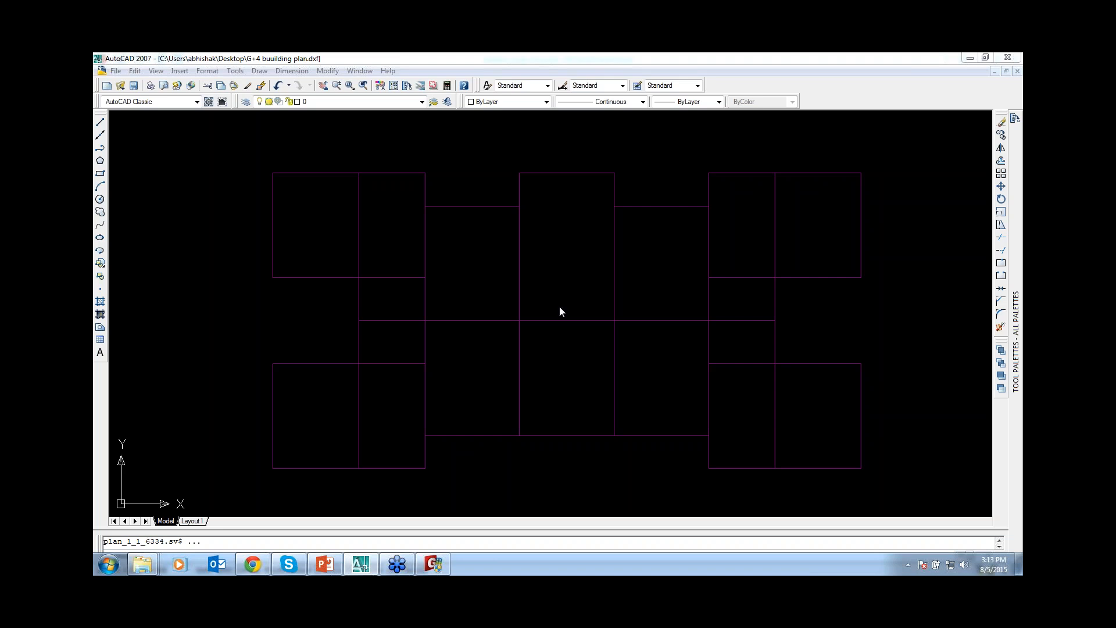
Show the building plan drawing in the SW Isometric 3D view.
left_click(537, 284)
left_click(559, 287)
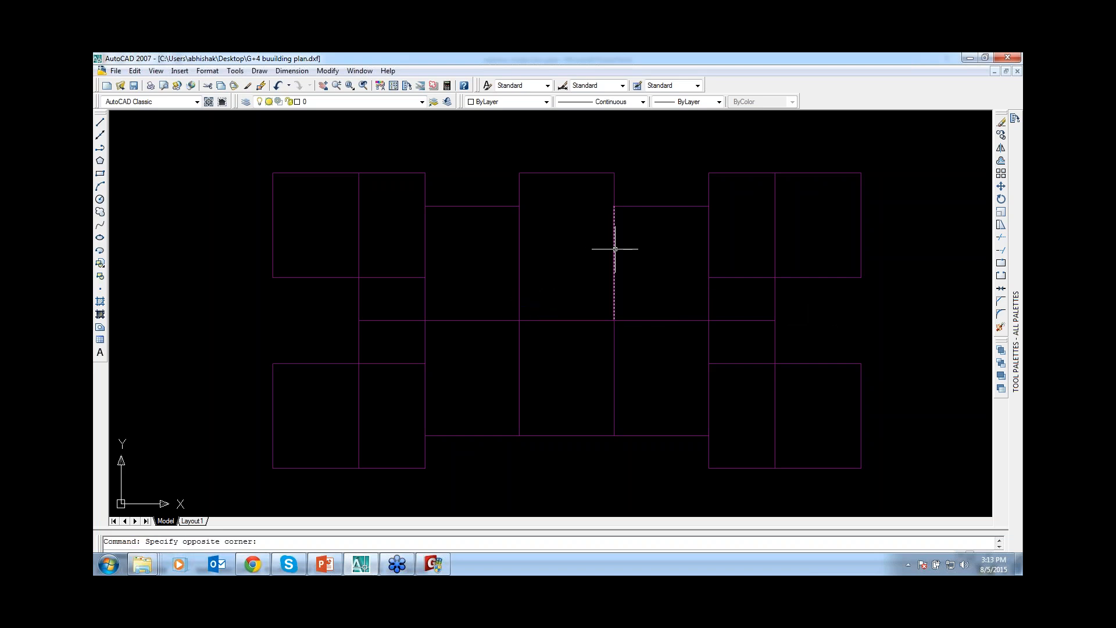
left_click(155, 71)
mouse_move(195, 240)
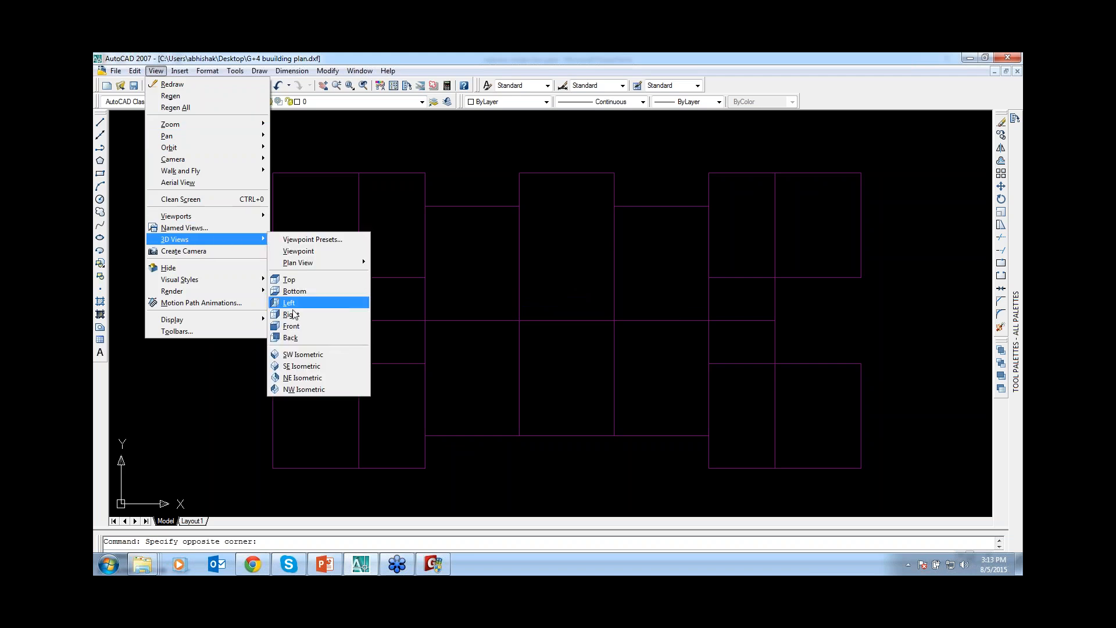
left_click(287, 355)
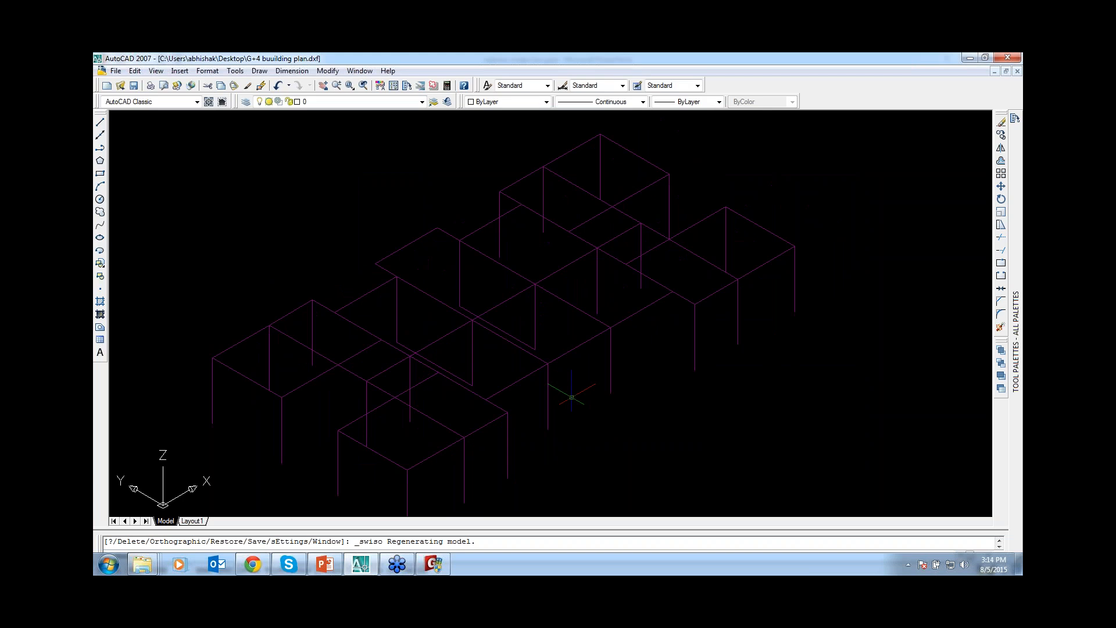
left_click(247, 339)
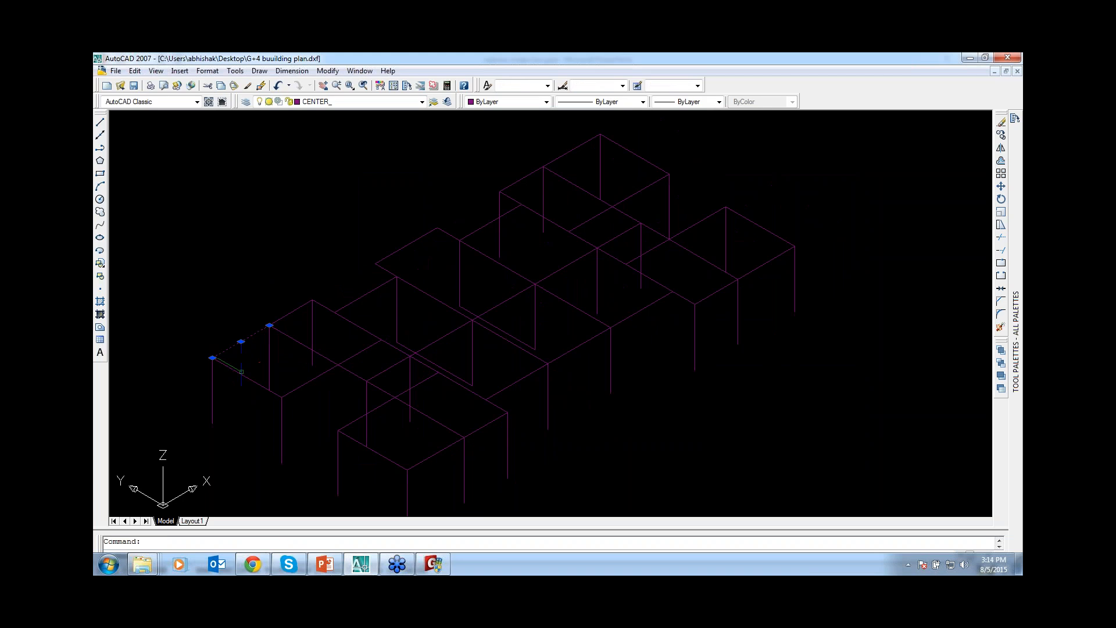
left_click(239, 375)
left_click(243, 376)
left_click(241, 375)
key("Escape")
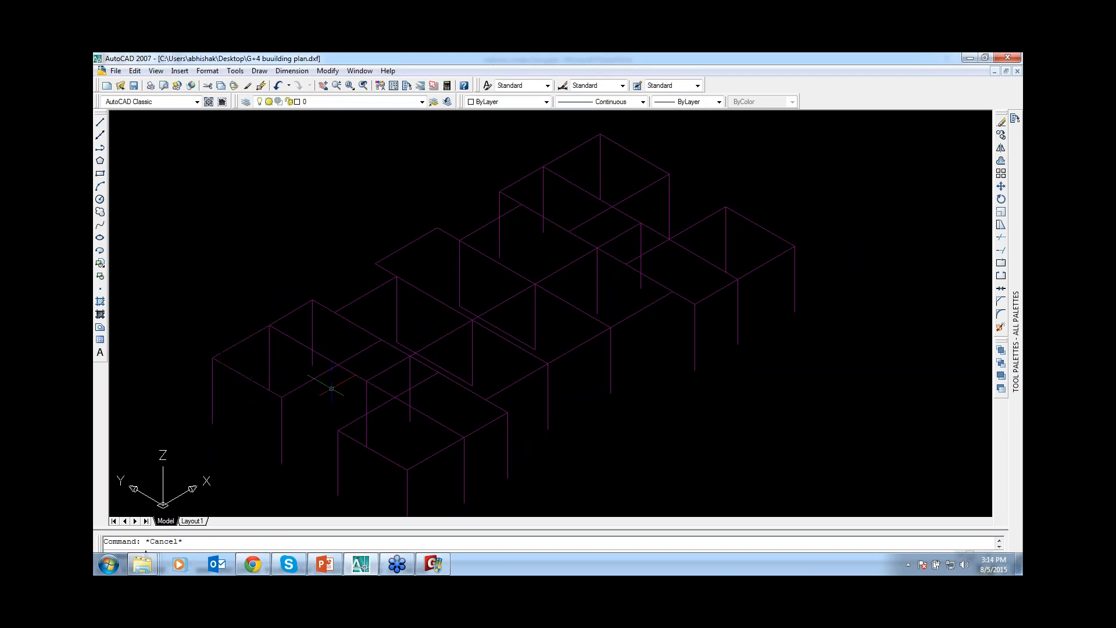
Return the building drawing to the Top view.
left_click(156, 71)
mouse_move(197, 239)
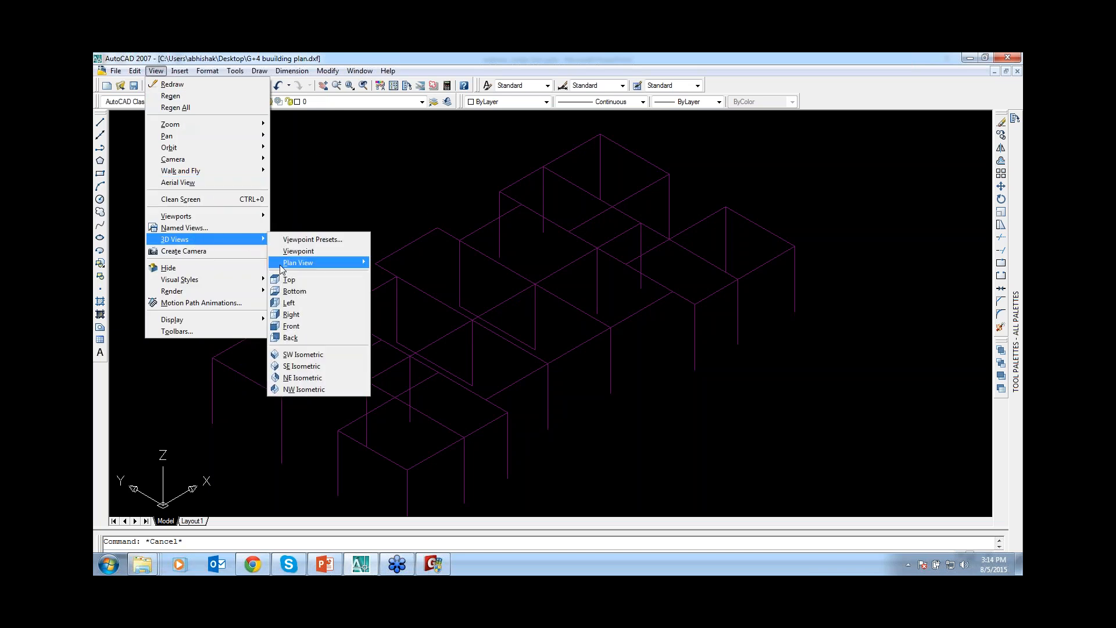
left_click(289, 280)
scroll(470, 321, "up", 2)
Switch to midas Gen and create a new project.
left_click(437, 562)
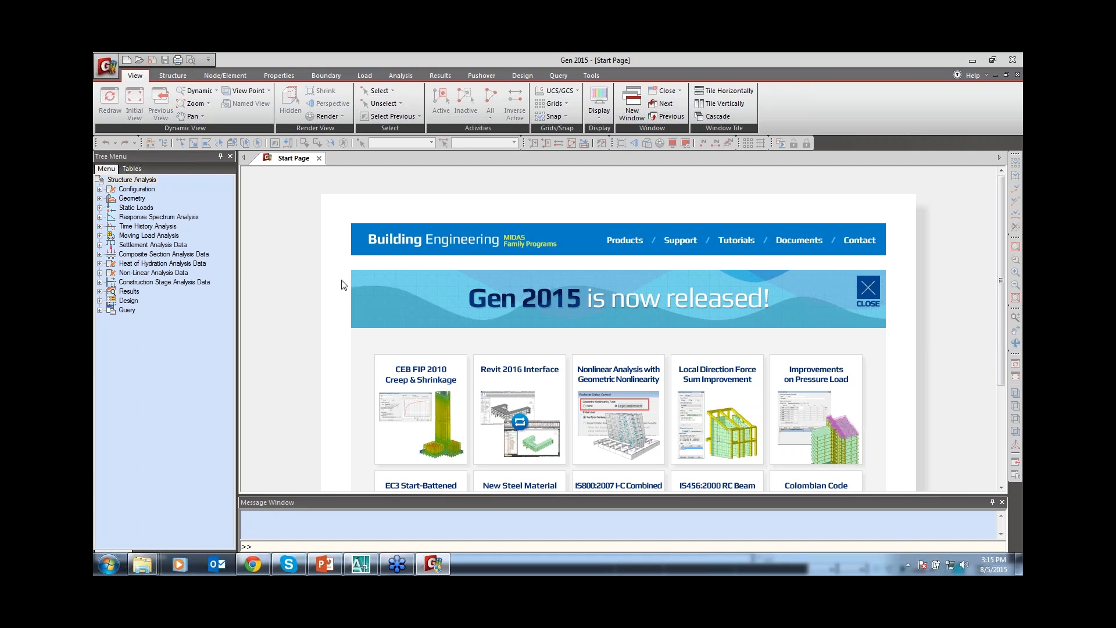
left_click(108, 66)
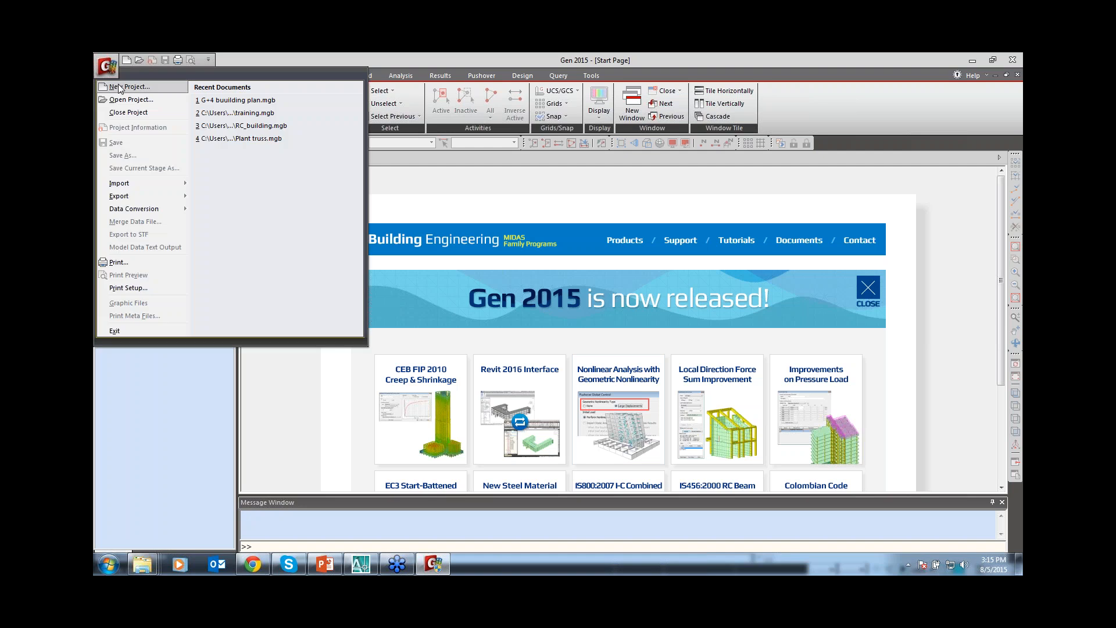
left_click(122, 86)
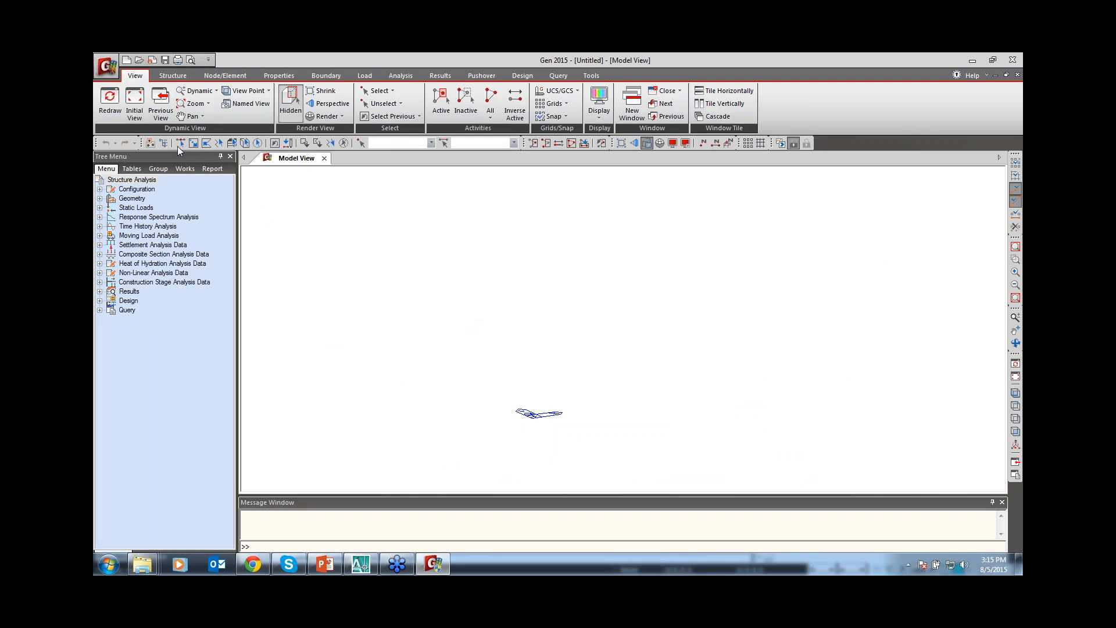
Start an AutoCAD DXF import and load "G+4 buuilding plan.dxf" from the pune training folder.
left_click(108, 74)
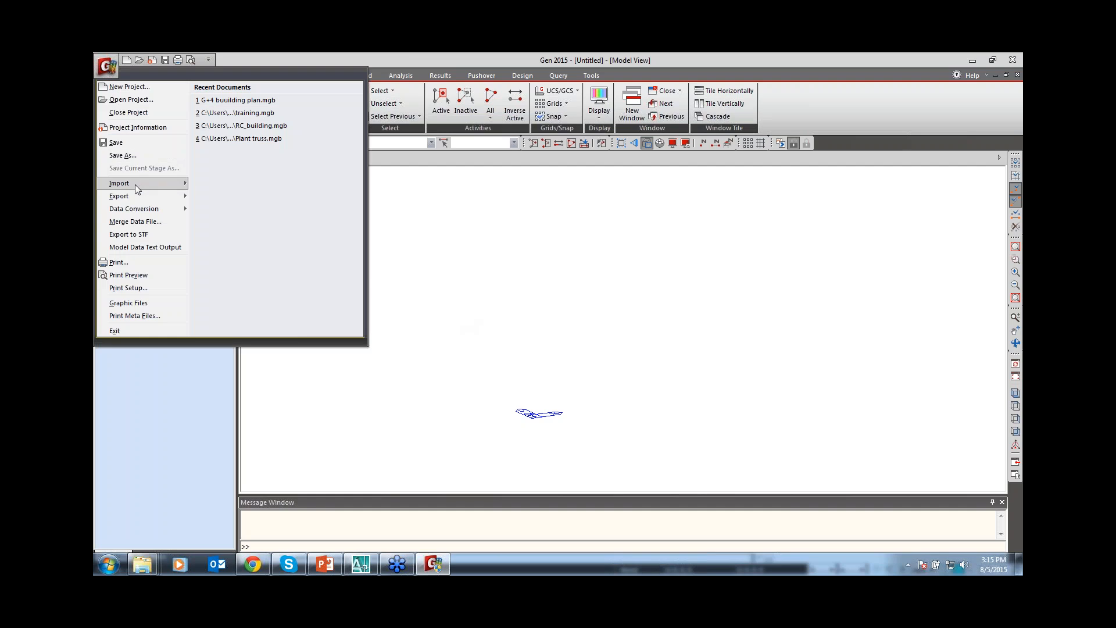
mouse_move(135, 183)
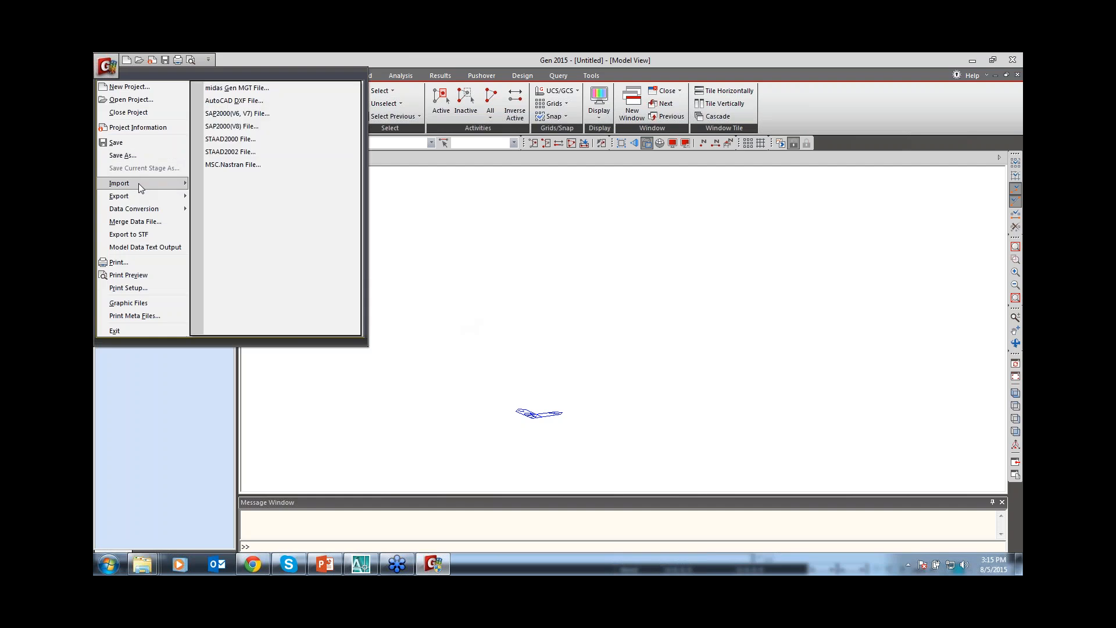
left_click(234, 101)
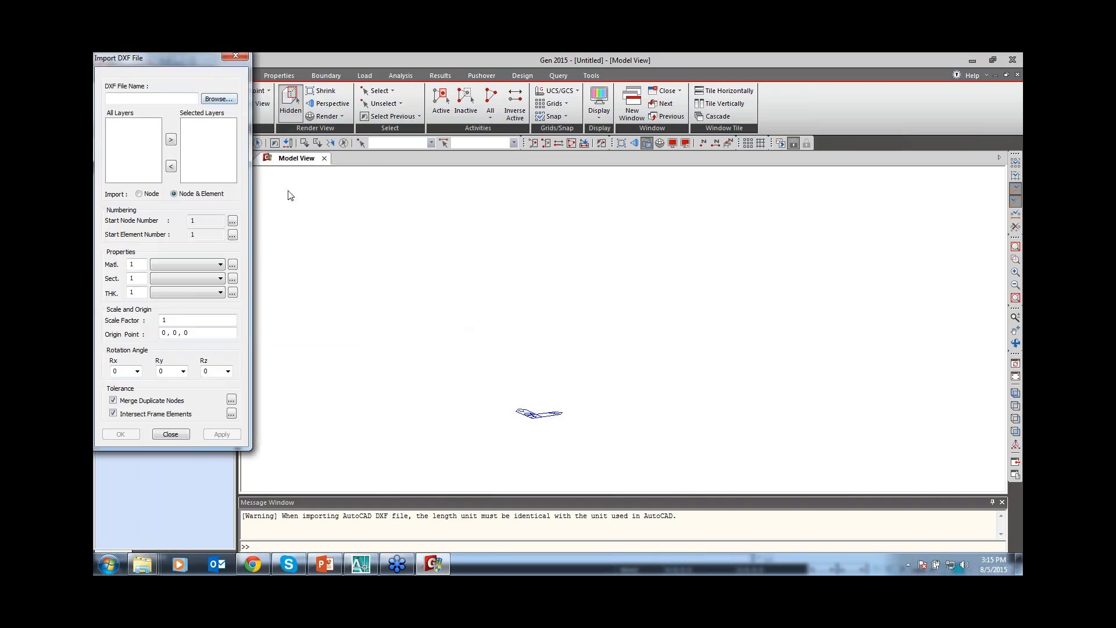
left_click_drag(197, 69, 279, 83)
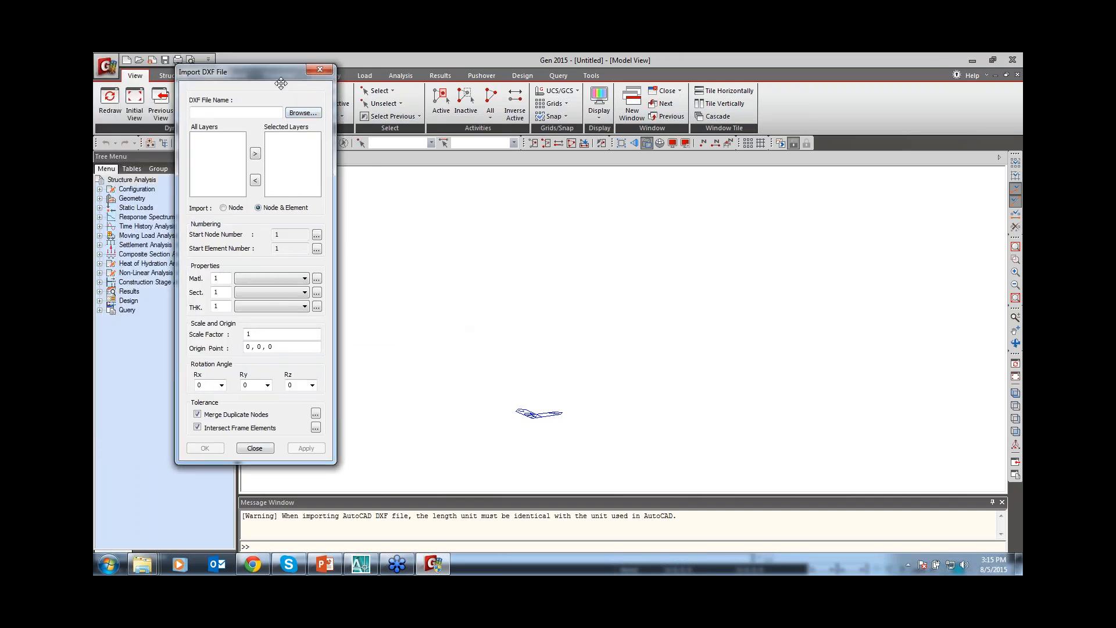
left_click(302, 113)
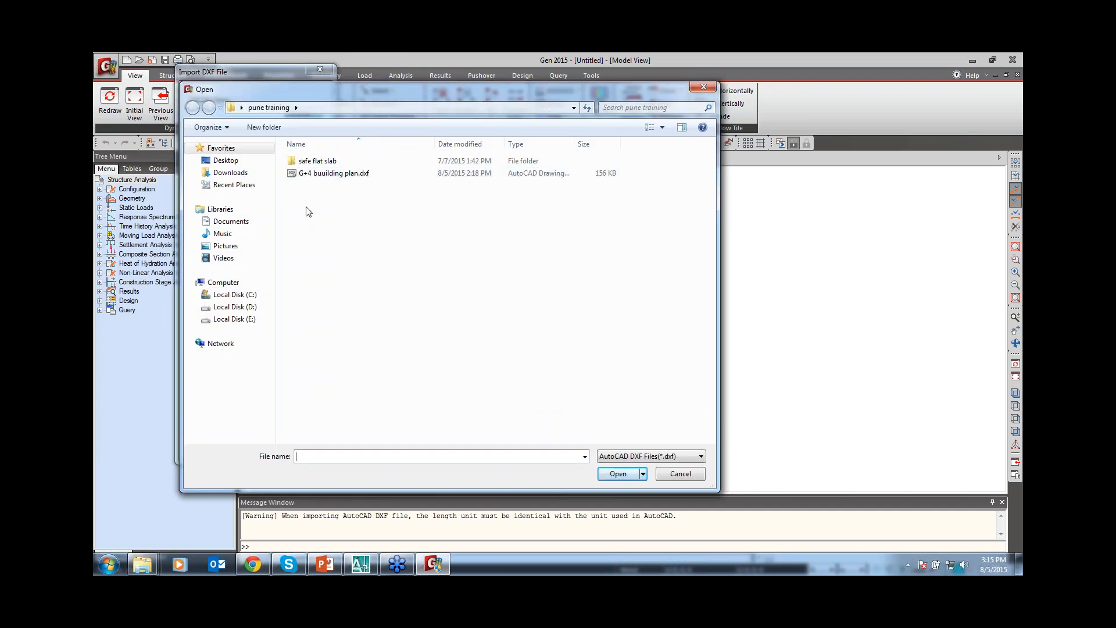
left_click(311, 173)
left_click(618, 474)
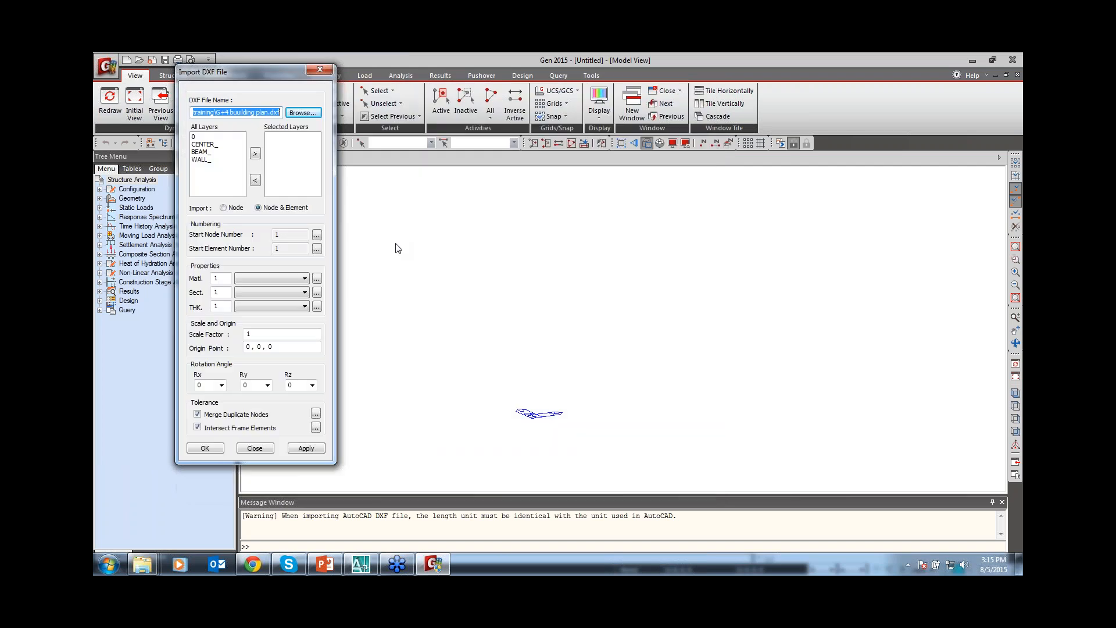
Add the CENTER_ layer to the selected layers and import it as Node & Element.
left_click(208, 145)
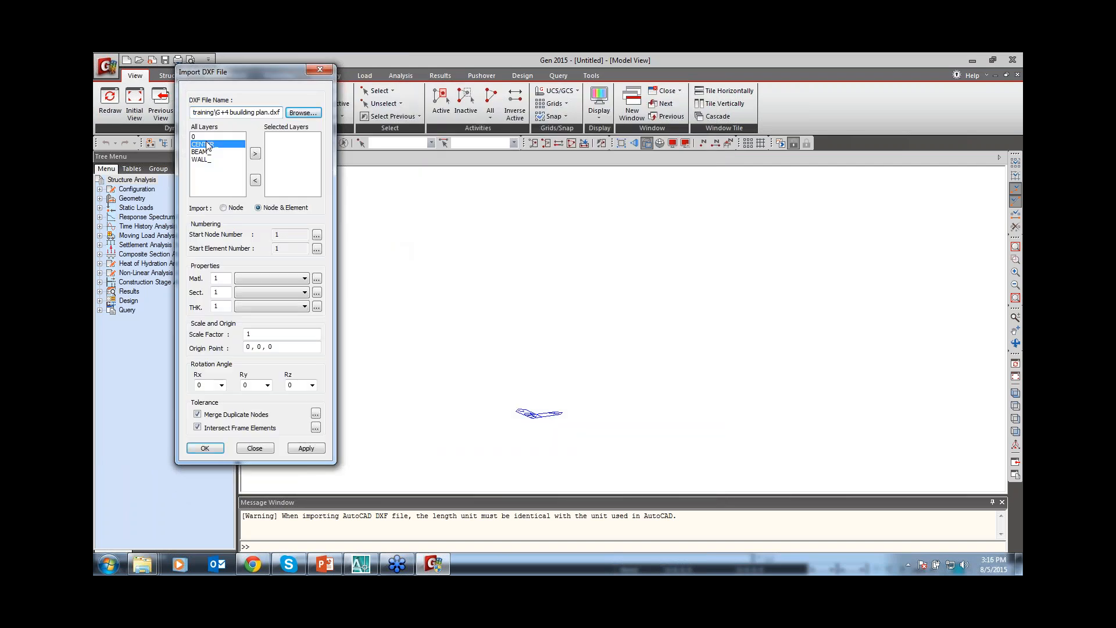
left_click(255, 153)
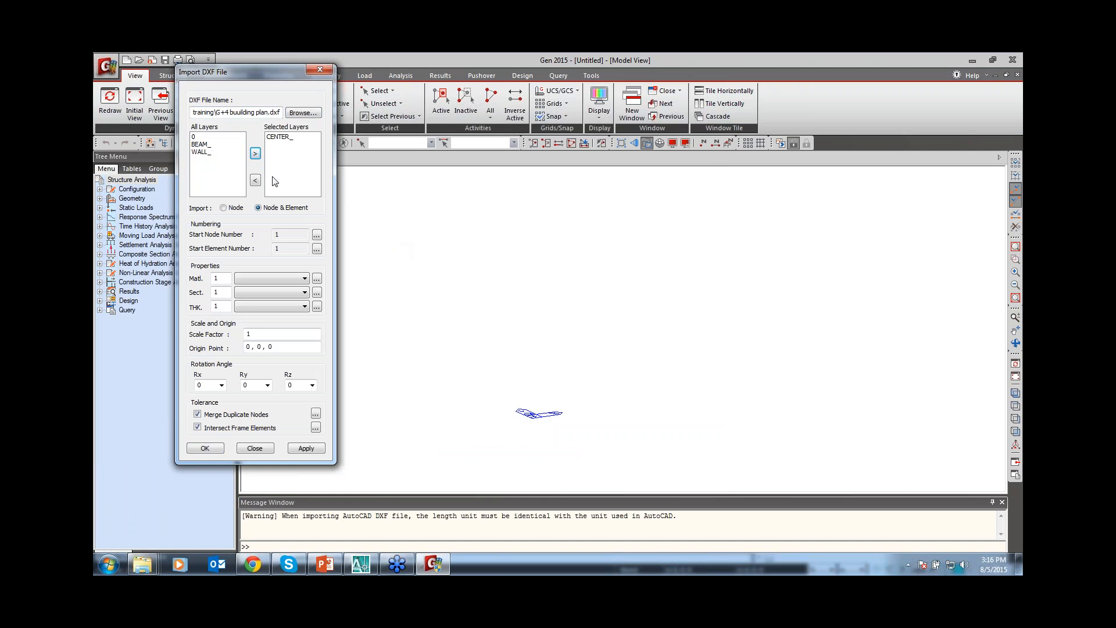
left_click(224, 208)
left_click(260, 209)
Add a concrete material for the import using the IS(RC) standard and grade M40.
left_click(272, 279)
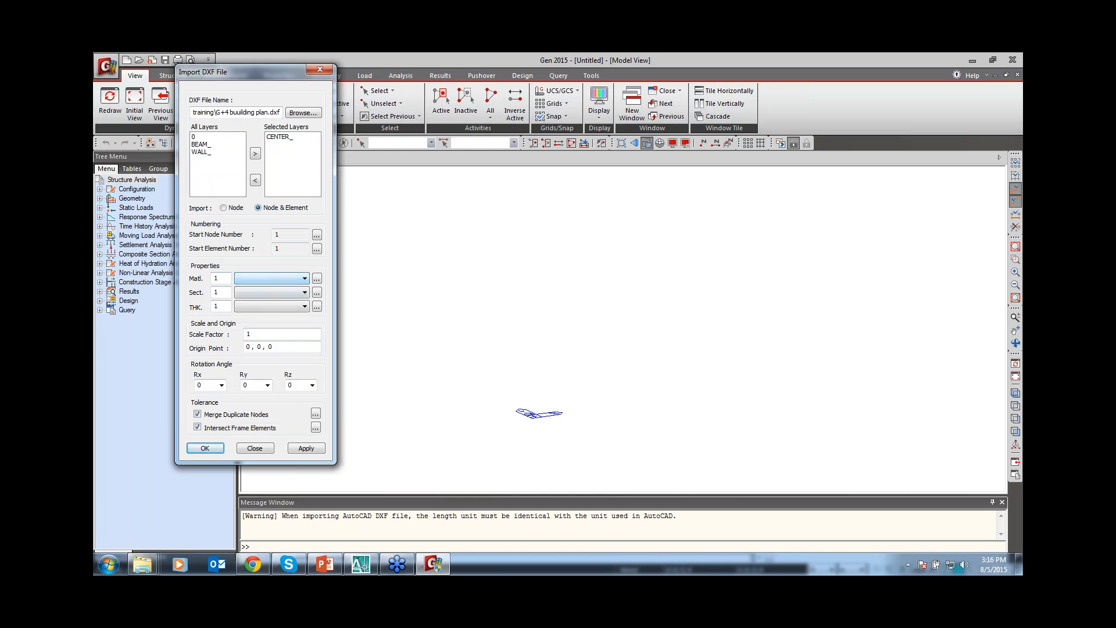
left_click(317, 282)
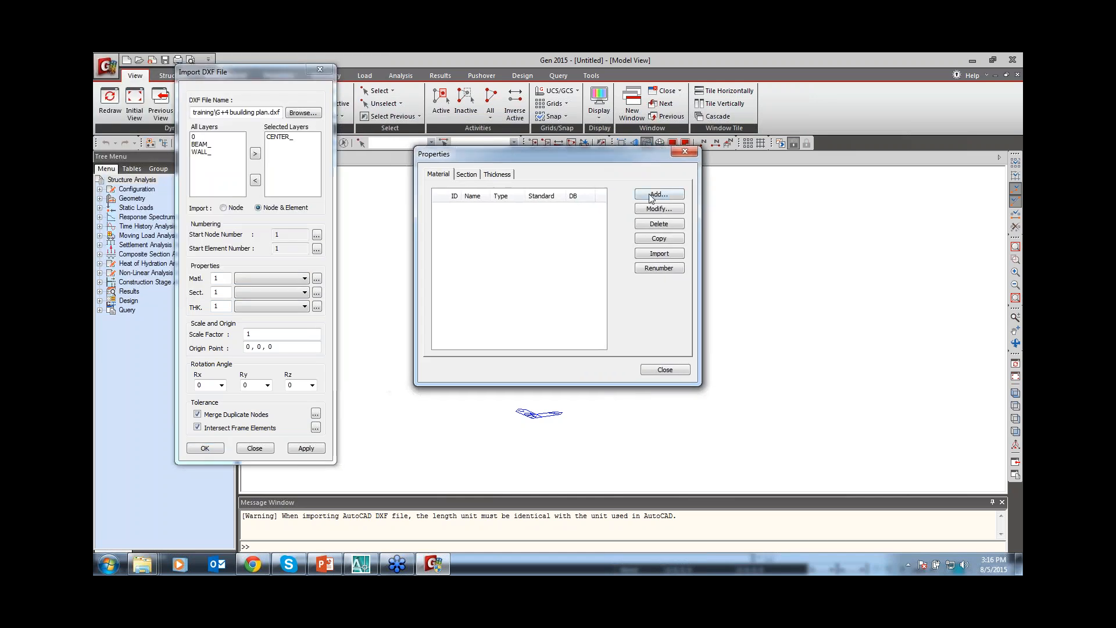
left_click(652, 195)
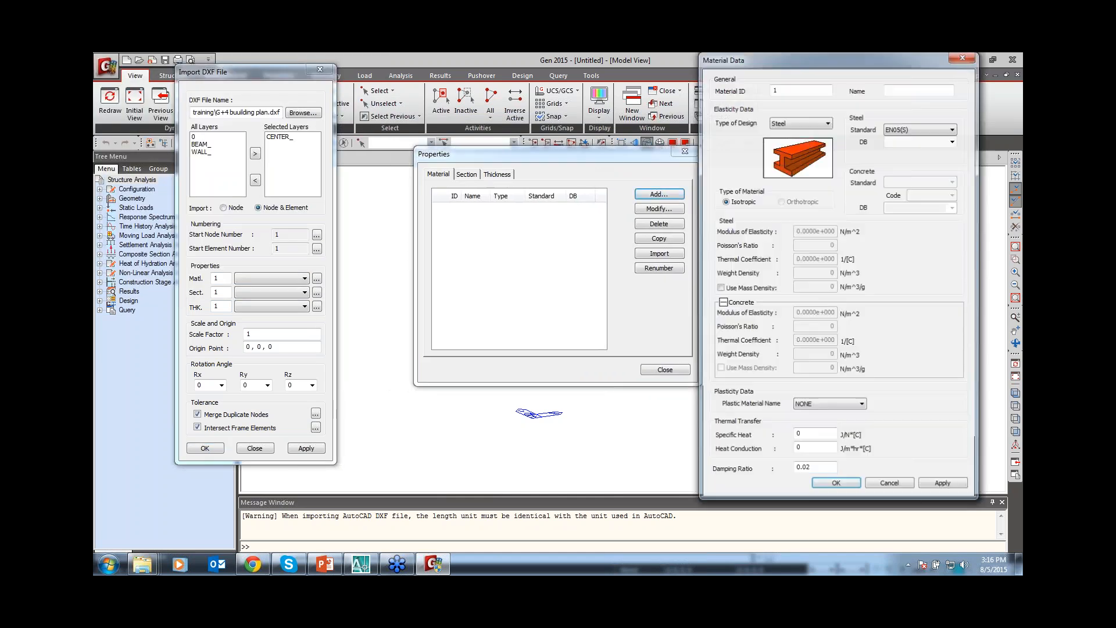
left_click(800, 121)
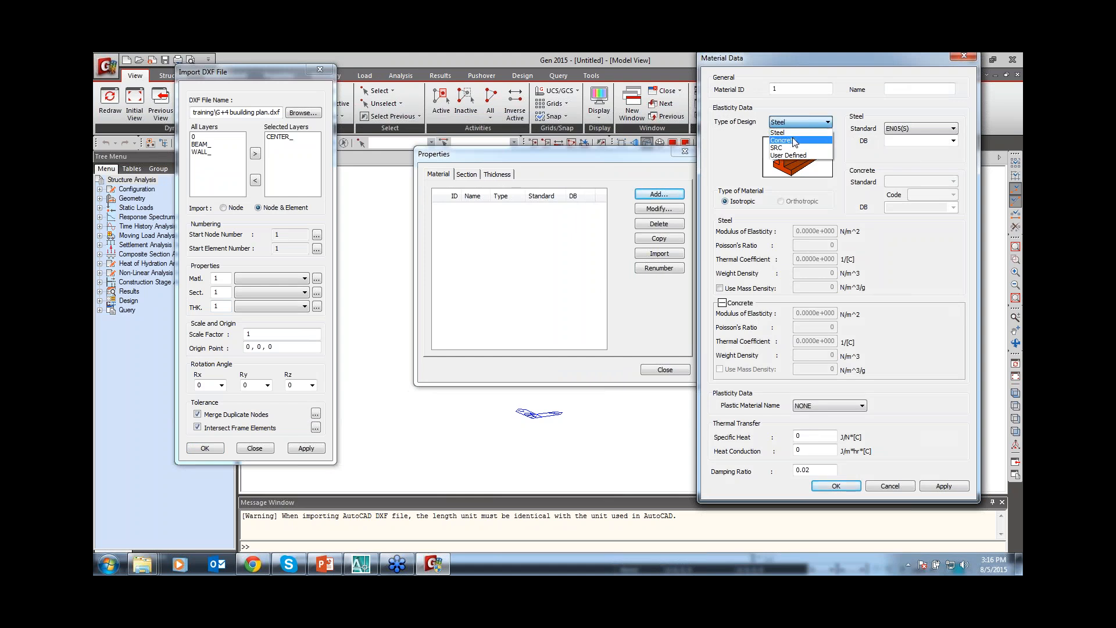
left_click(791, 139)
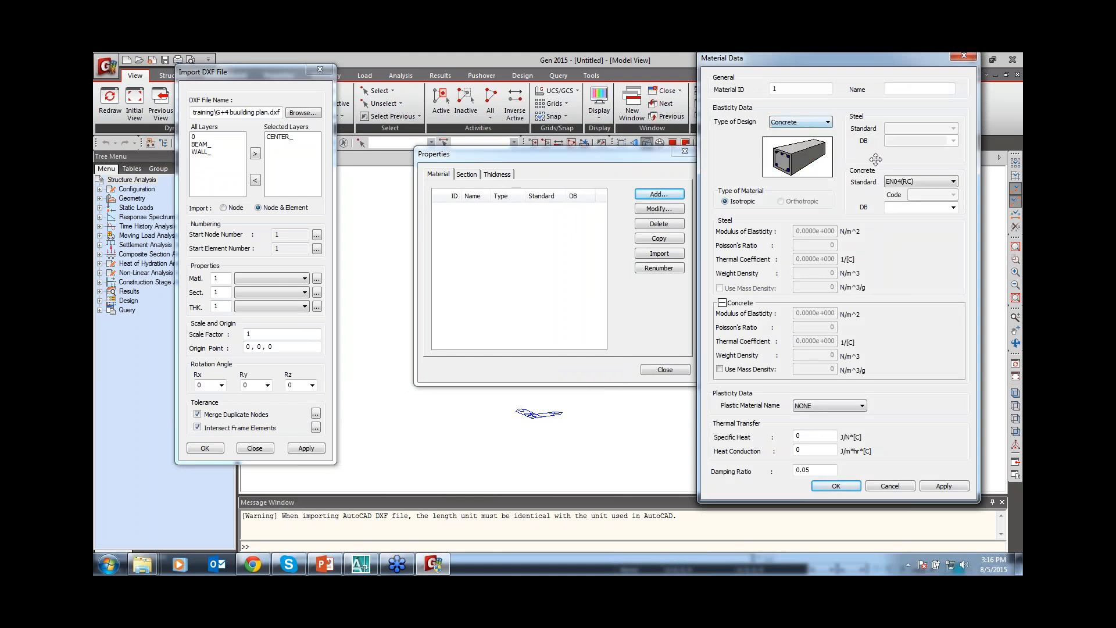
left_click(923, 181)
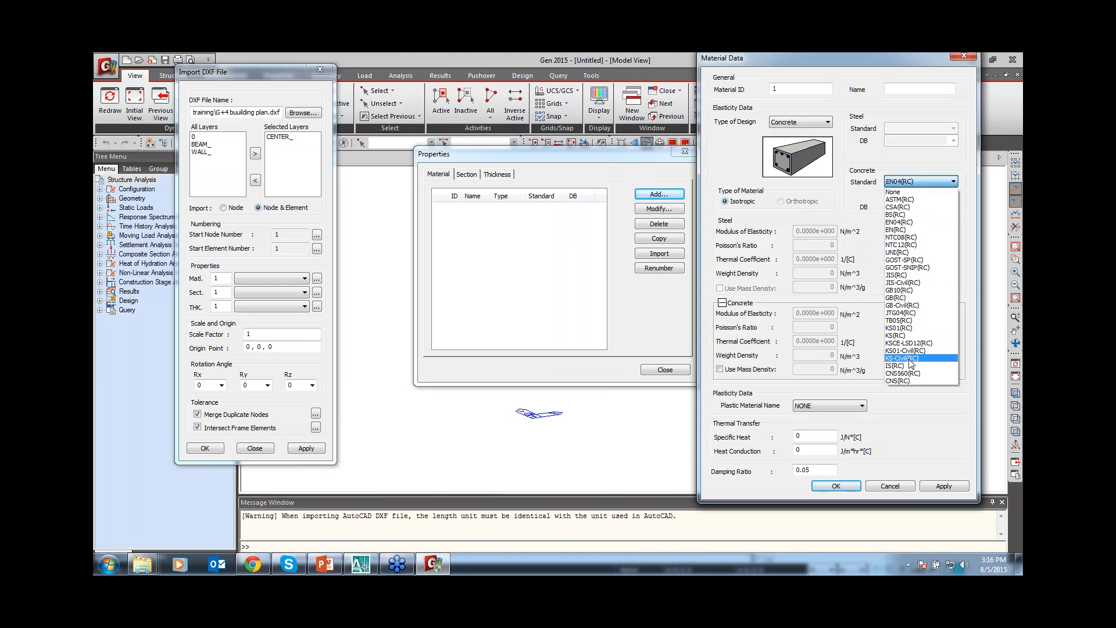
left_click(904, 366)
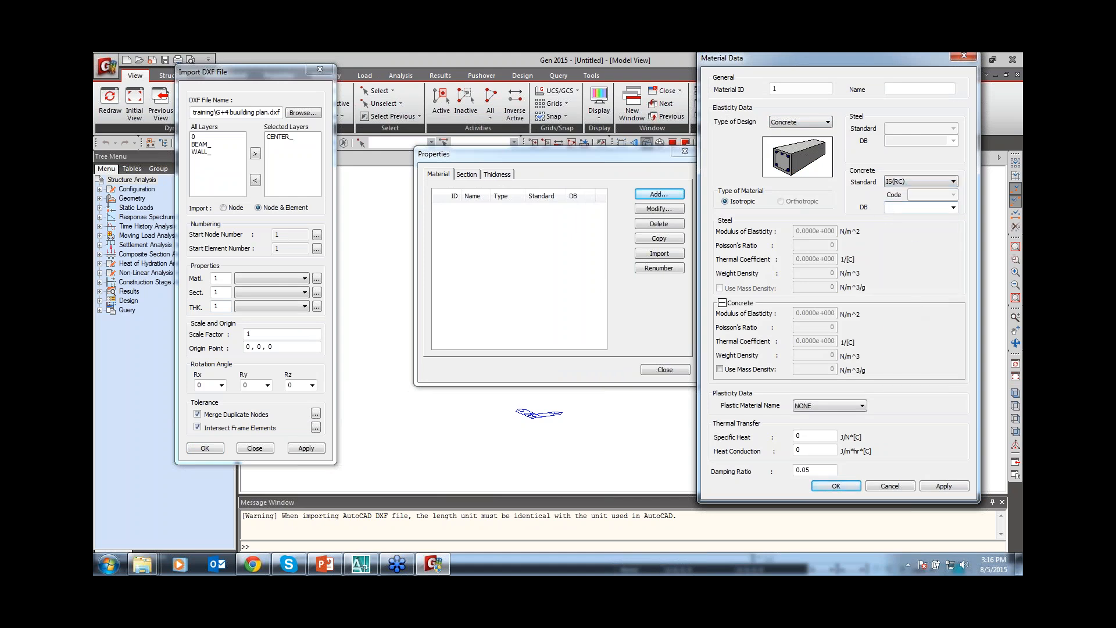
left_click(954, 208)
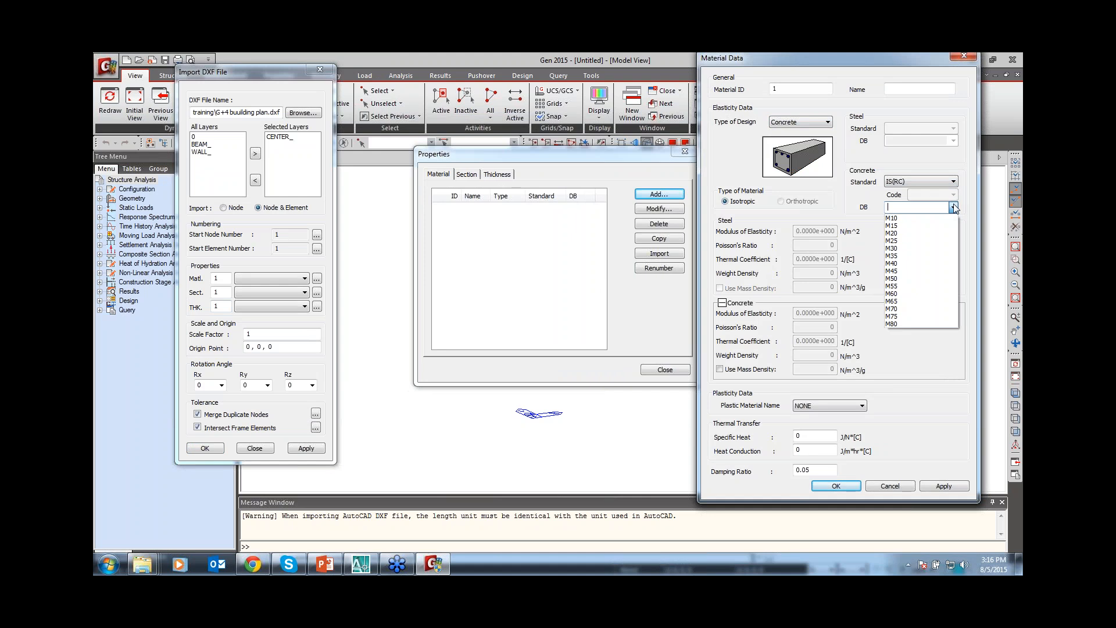
left_click(905, 265)
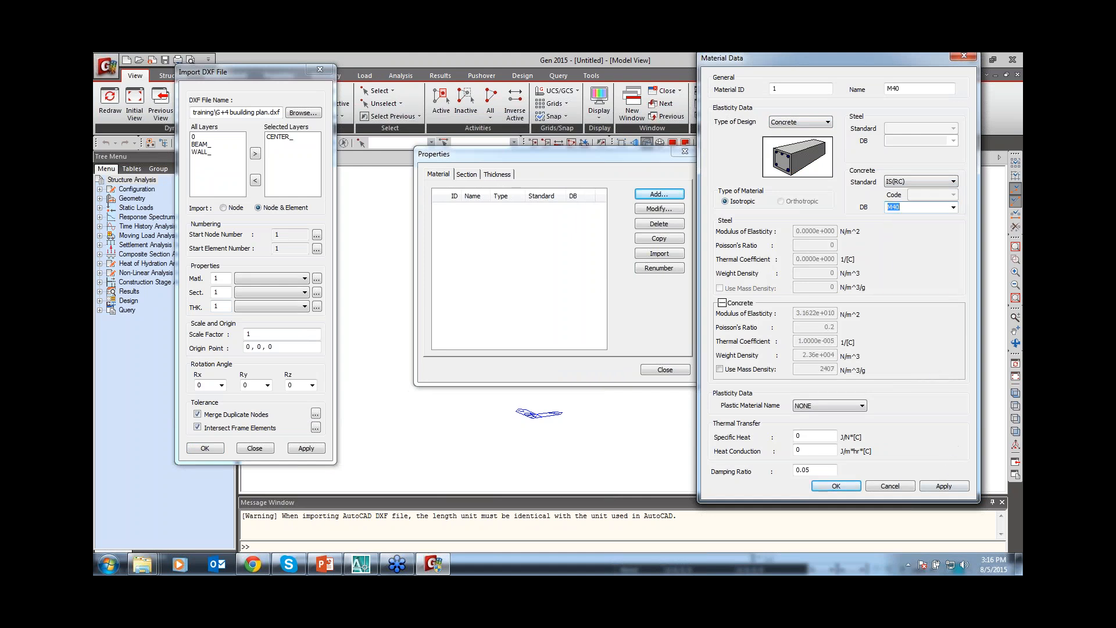
left_click(942, 486)
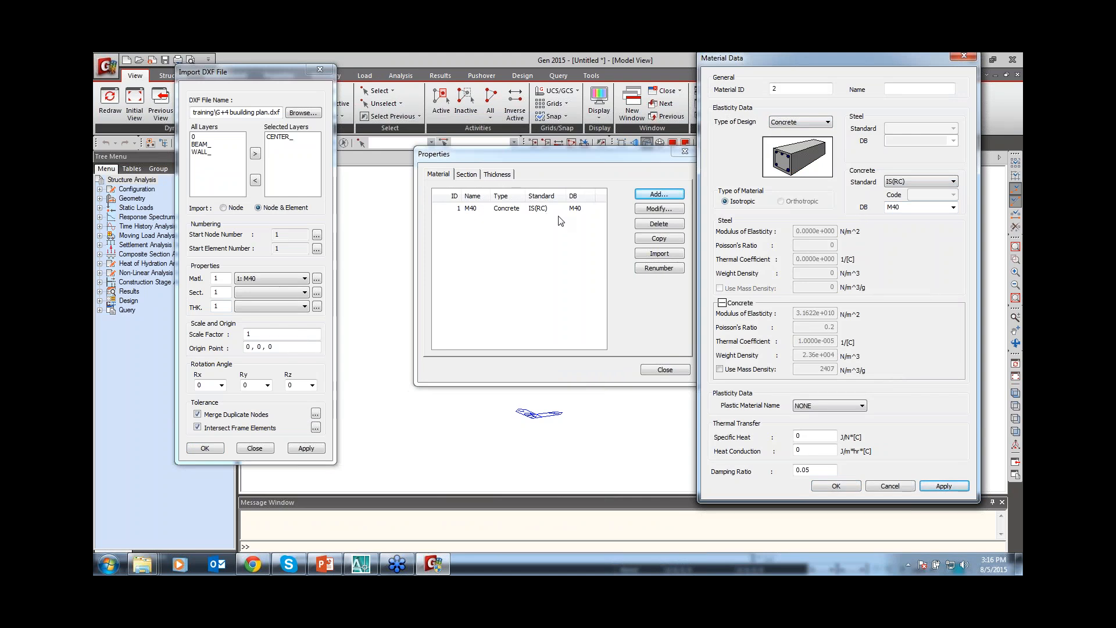
Set the concrete standard of material ID 2 to None and select its modulus of elasticity value.
left_click(923, 181)
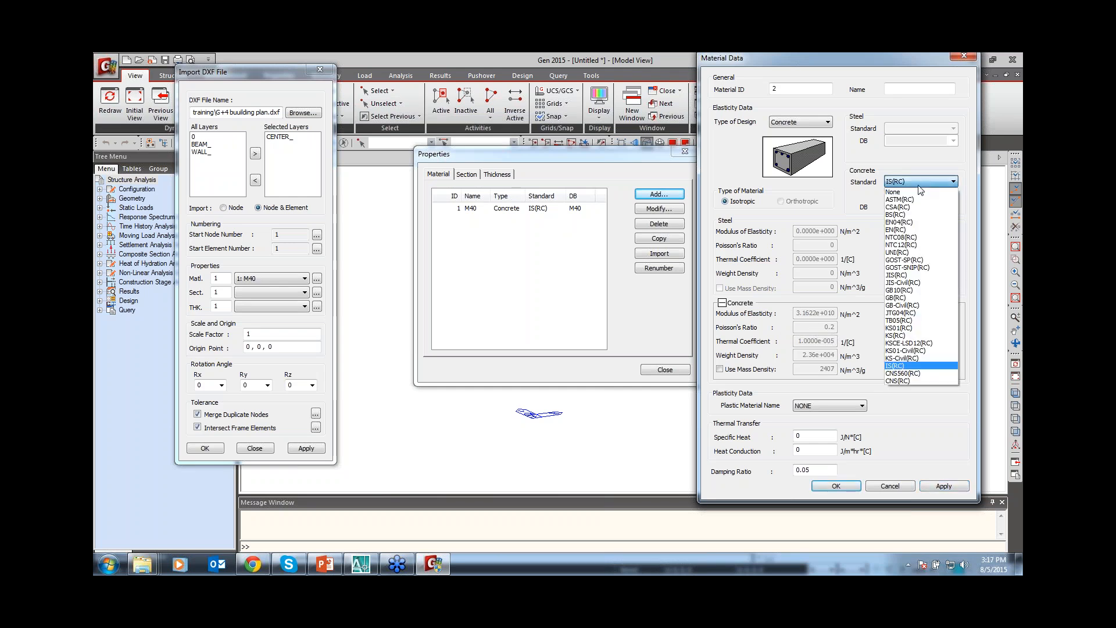
left_click(893, 191)
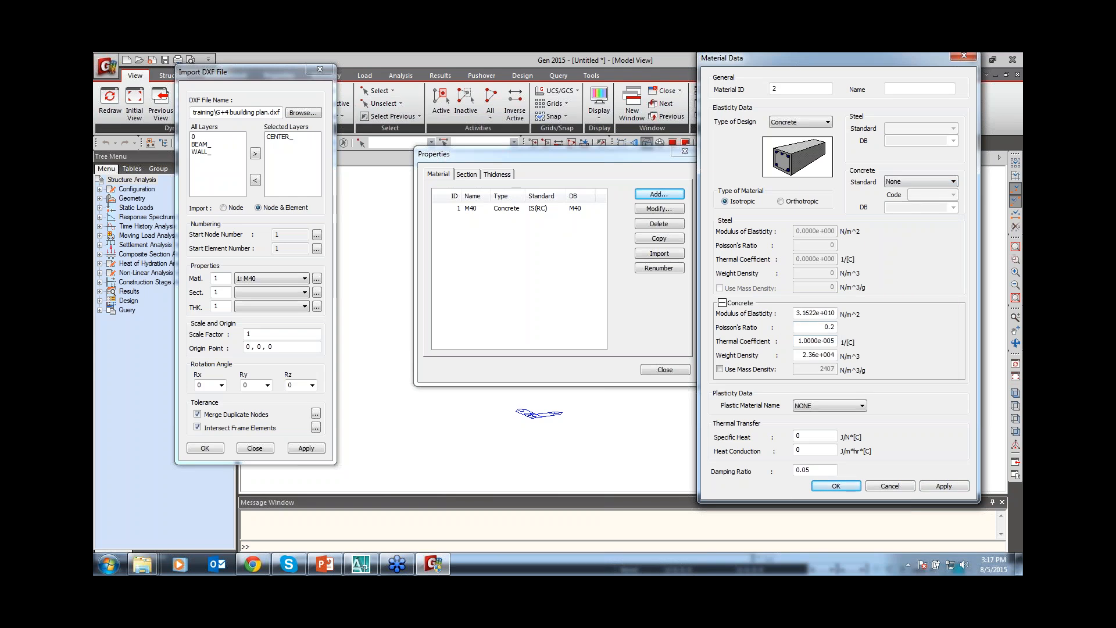
left_click_drag(796, 313, 847, 314)
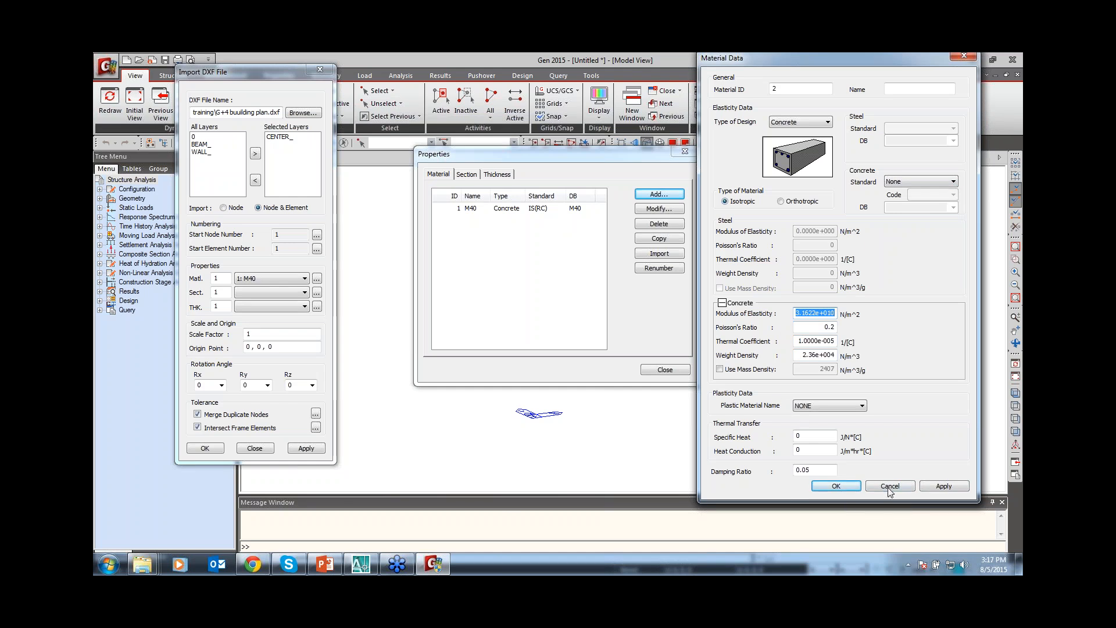
Unlock the Windows taskbar and confirm its properties with auto-hide enabled.
left_click(143, 567)
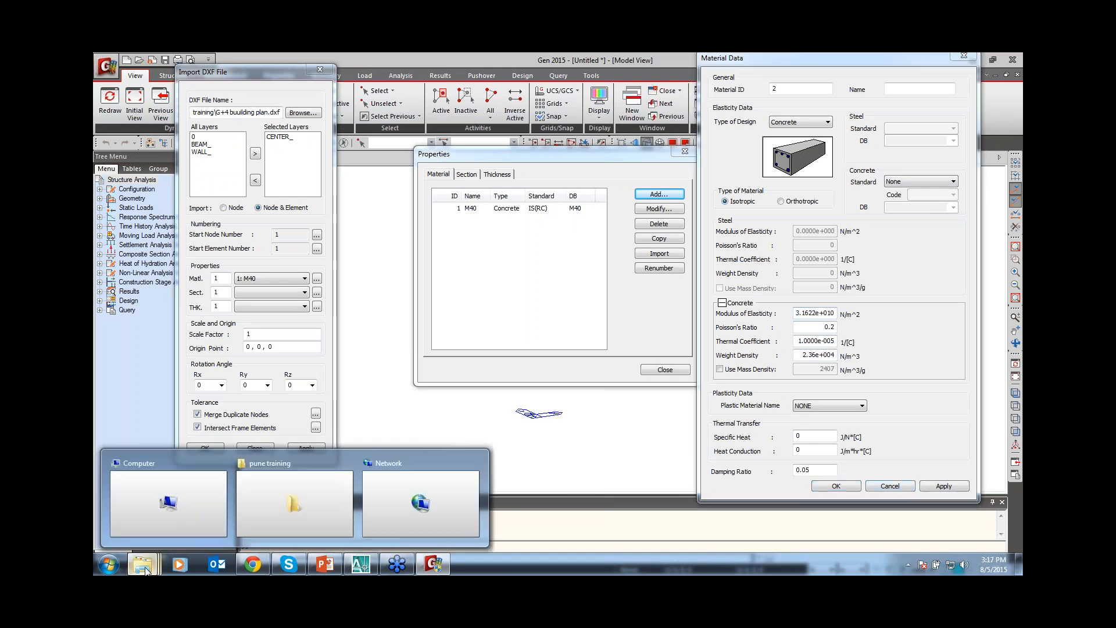
right_click(501, 563)
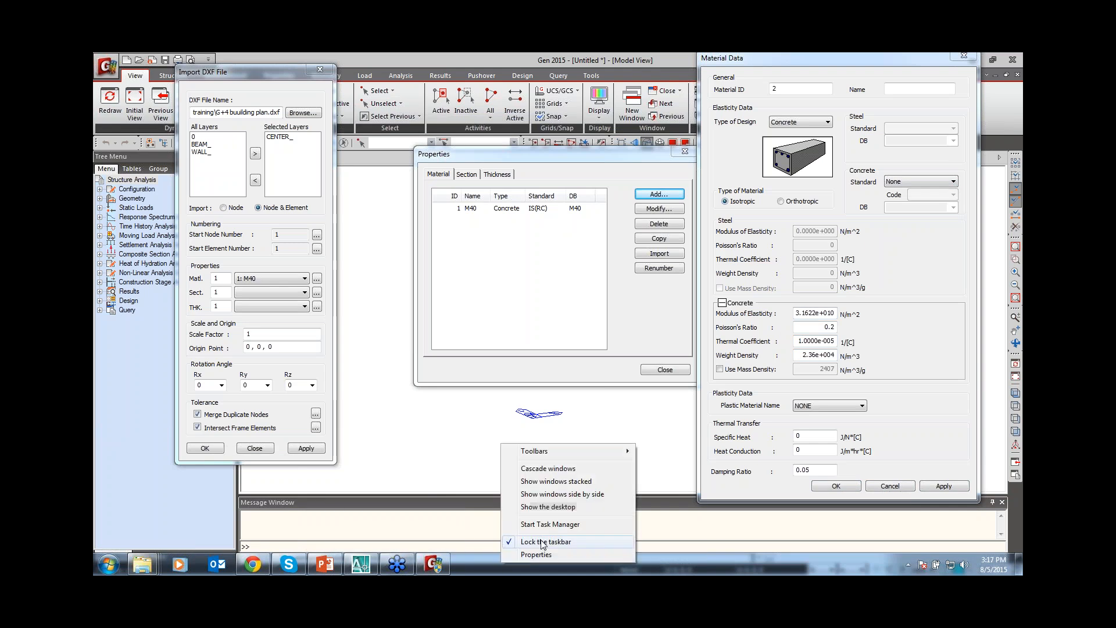
left_click(538, 543)
right_click(526, 563)
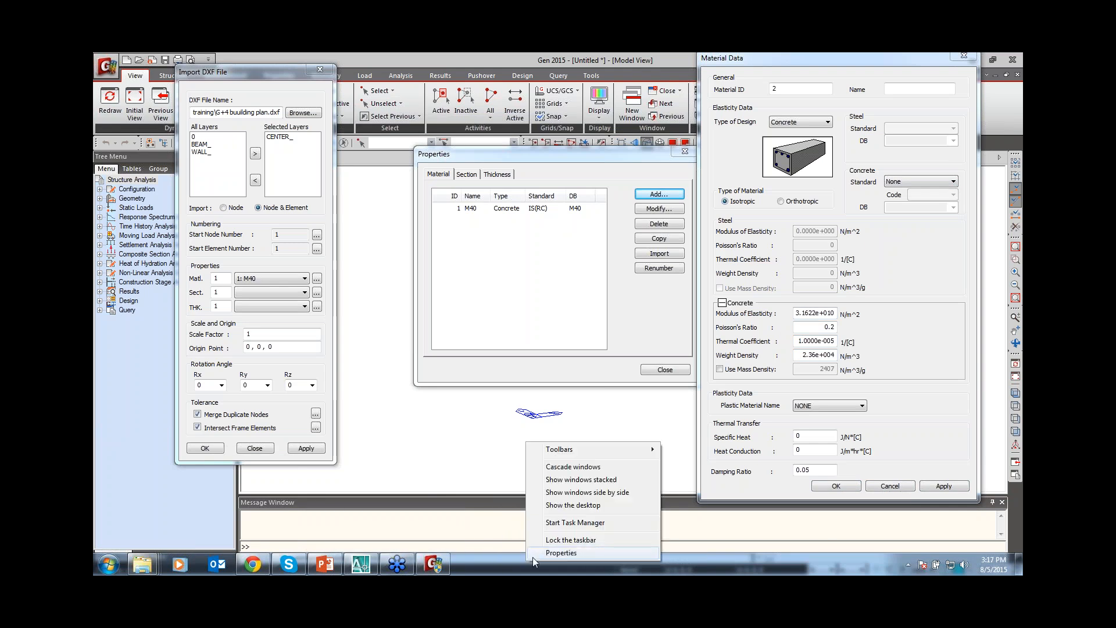
left_click(553, 555)
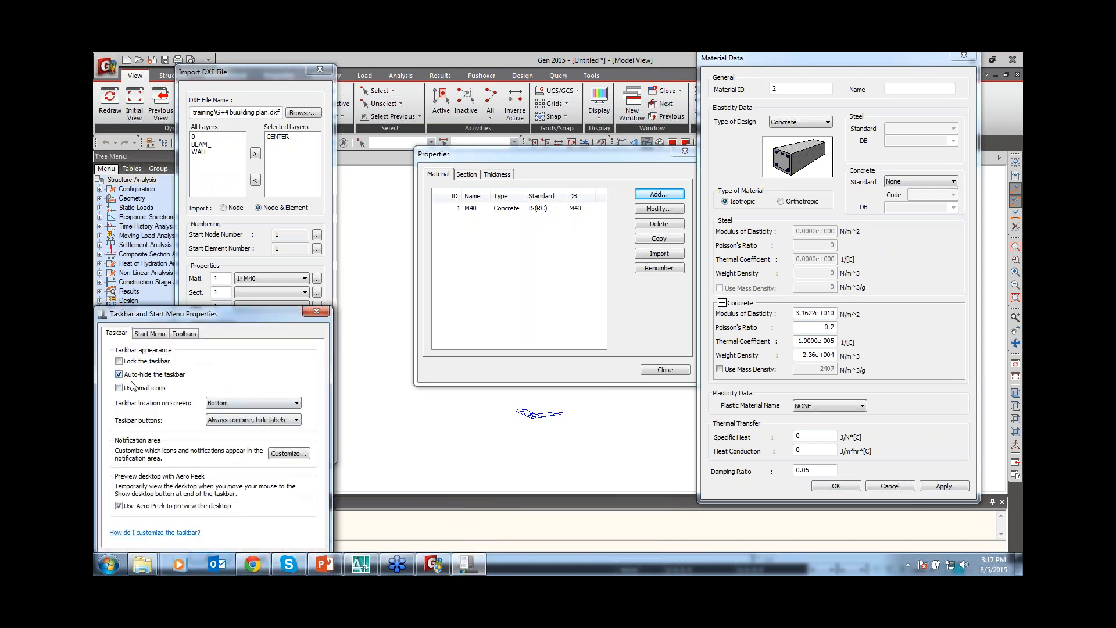
left_click_drag(223, 315, 270, 224)
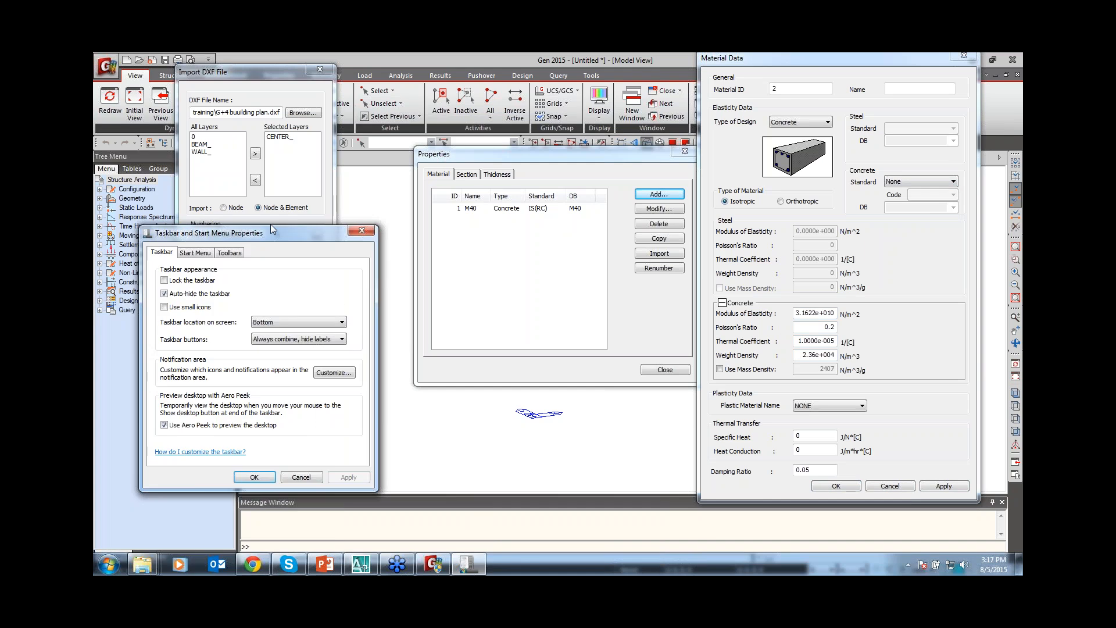
left_click(257, 467)
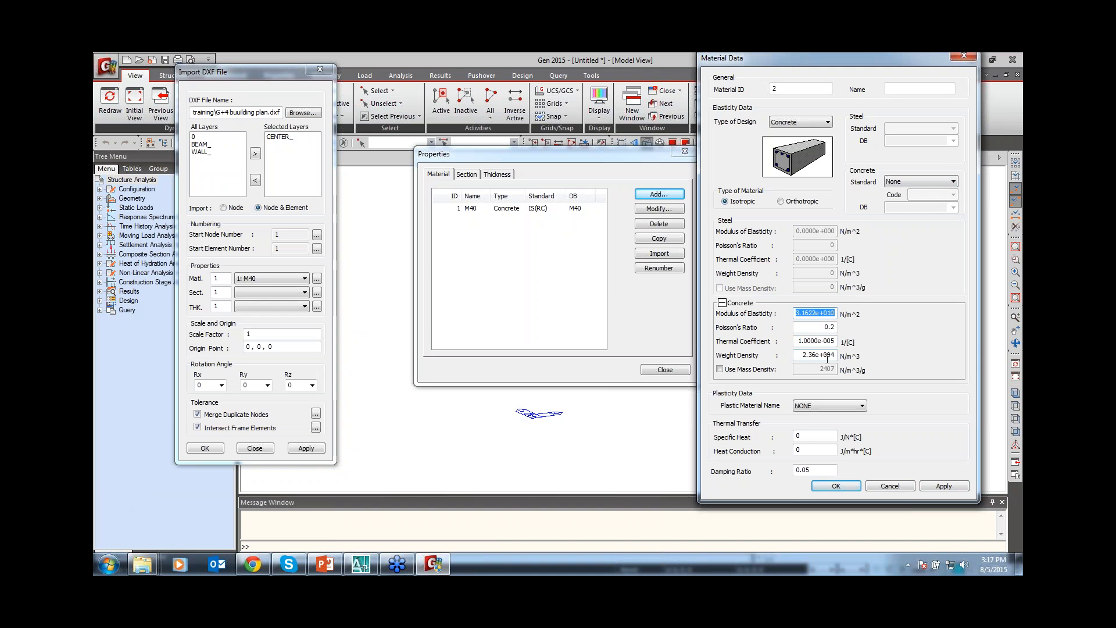
Set the weight density of the custom concrete material ID 2 to 2.5e+004 N/m^3.
left_click(810, 354)
type("5")
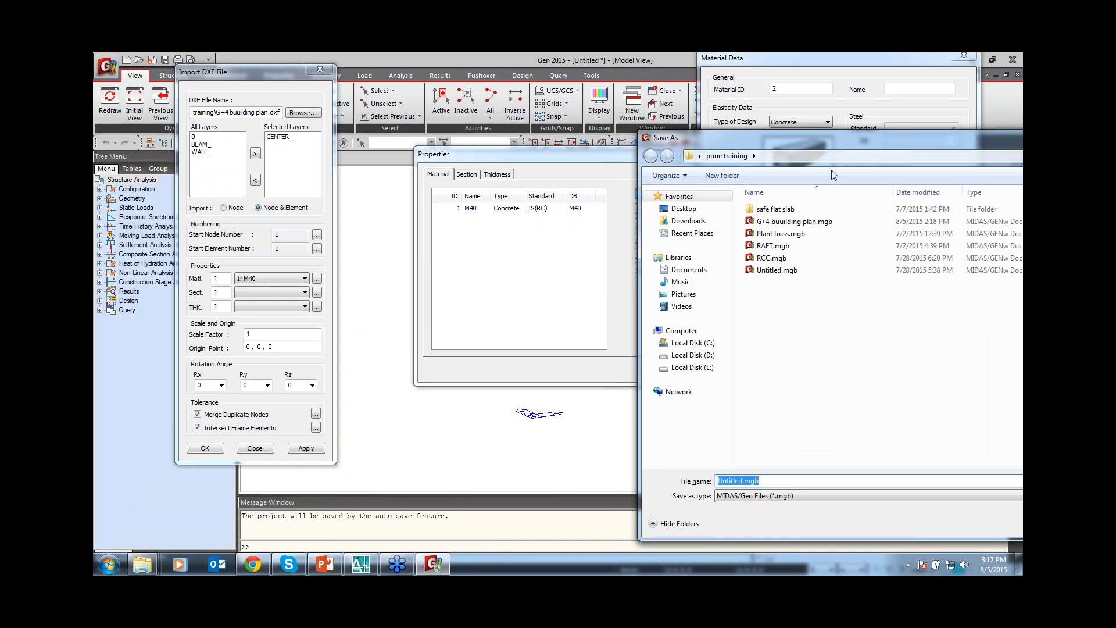
Save the project as "webinar" in the pune training folder.
left_click_drag(824, 152, 532, 121)
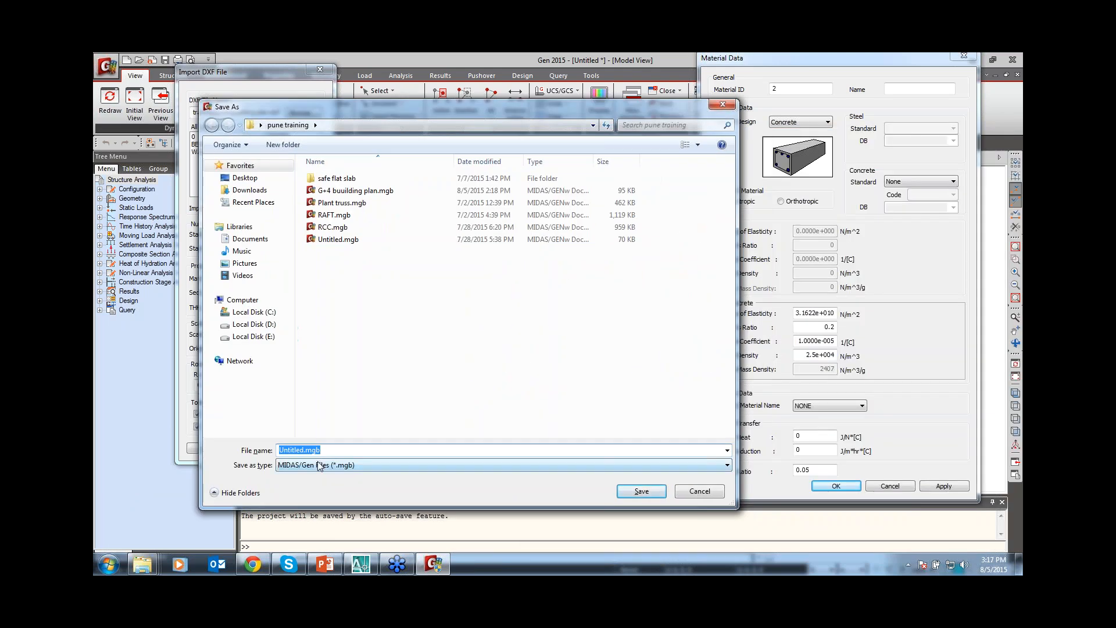
type("webinar")
left_click(626, 494)
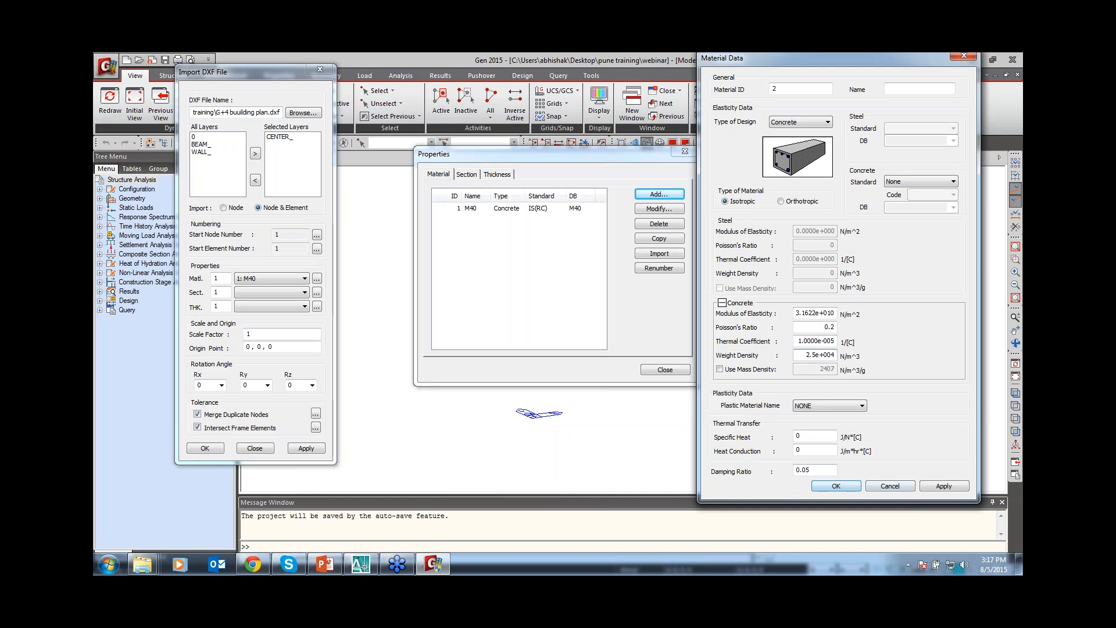
Try to define the custom concrete material under the name M40 and discard the definition.
left_click(821, 488)
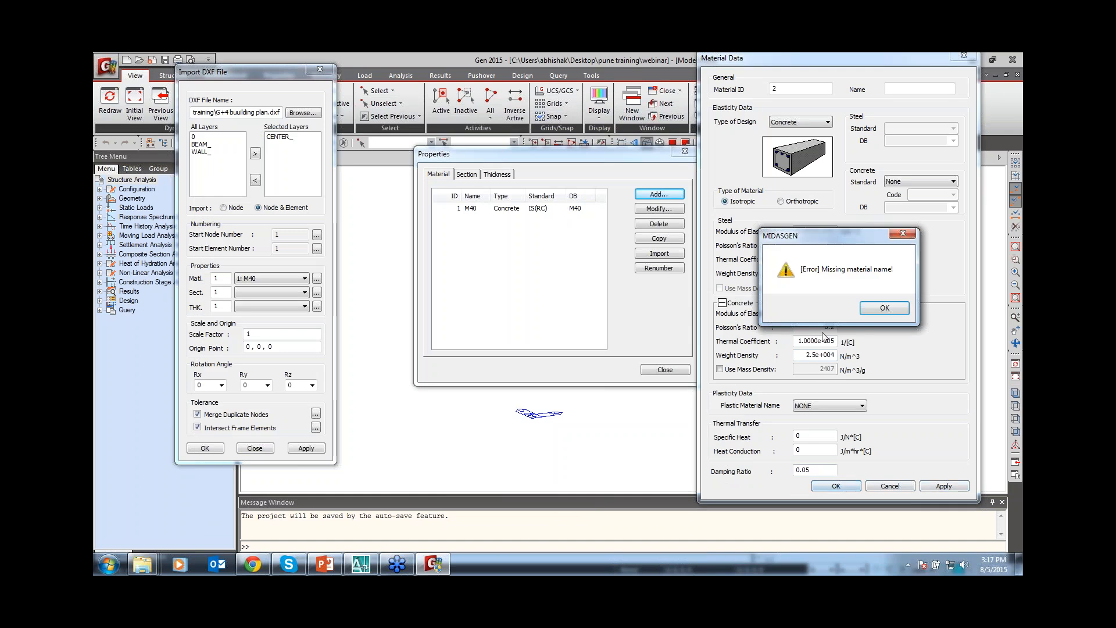
left_click(867, 313)
left_click(889, 88)
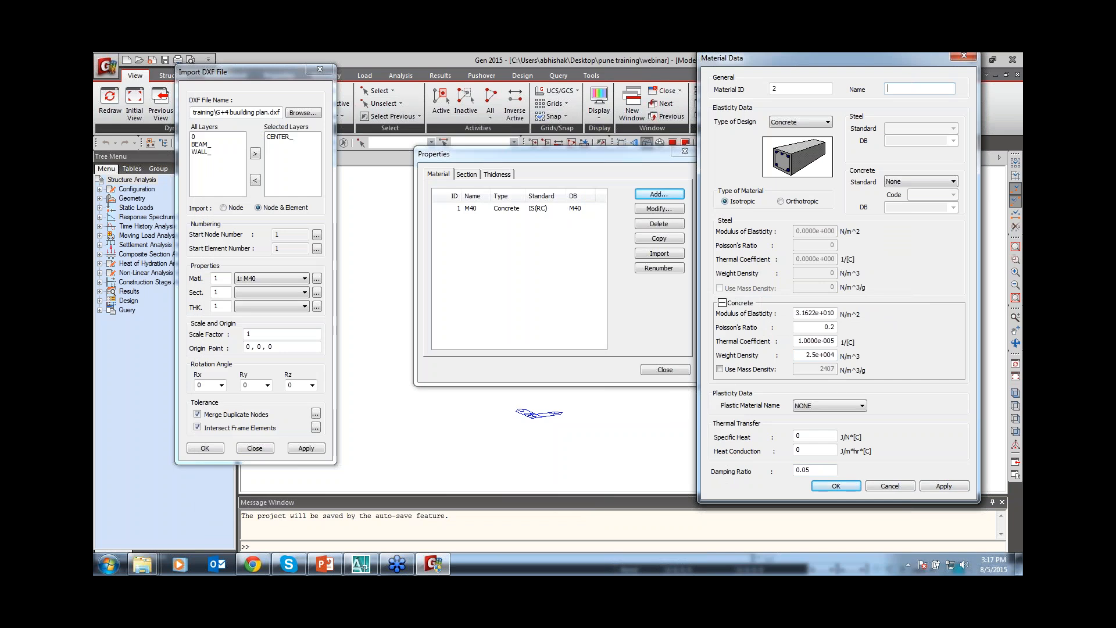
type("M40")
left_click(894, 487)
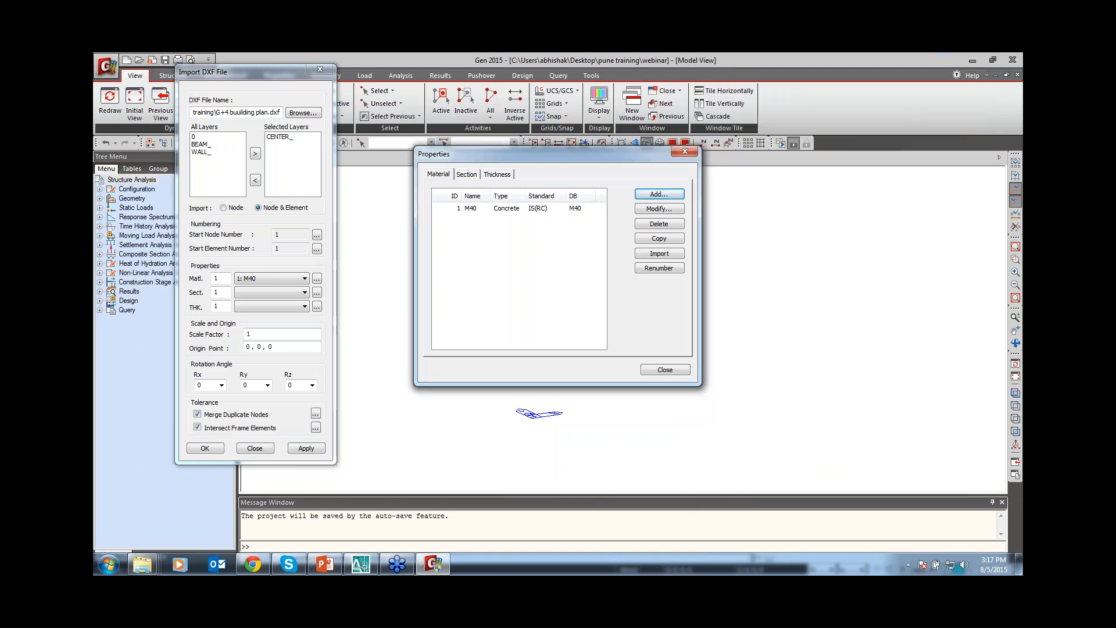
Add a second concrete material using the IS(RC) standard and grade M35.
left_click(499, 212)
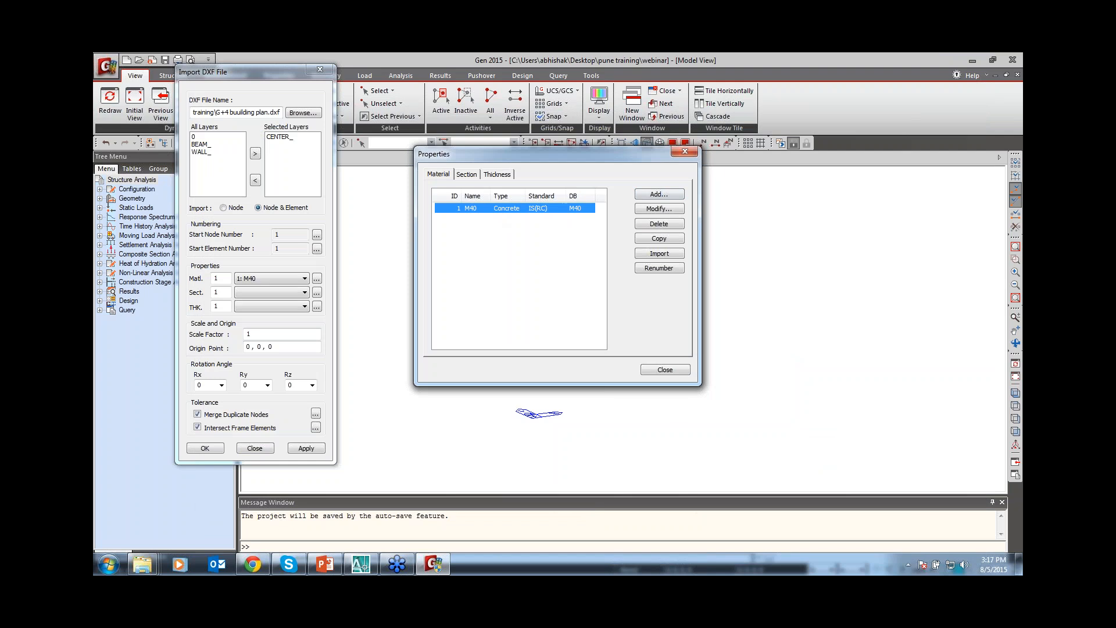
left_click(674, 195)
left_click(800, 123)
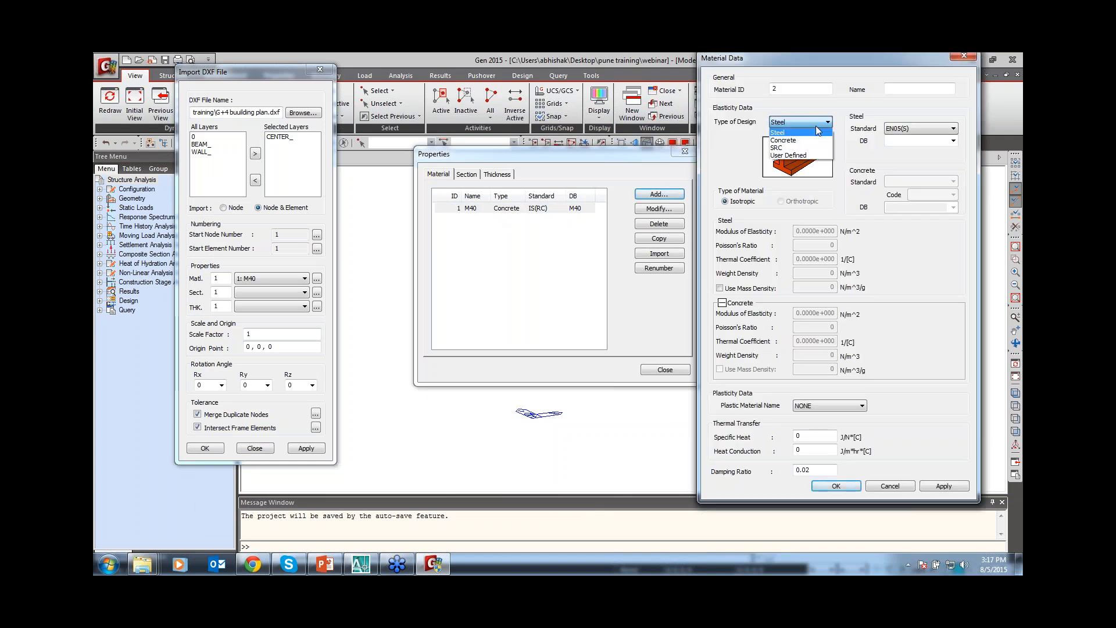
left_click(801, 141)
left_click(913, 181)
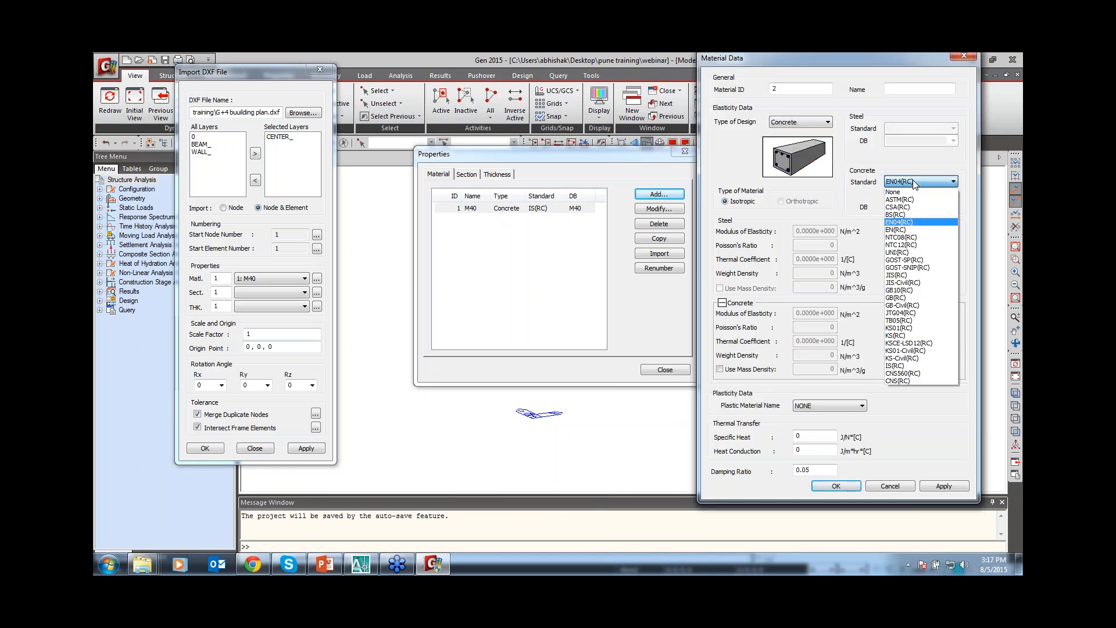
left_click(908, 366)
left_click(954, 208)
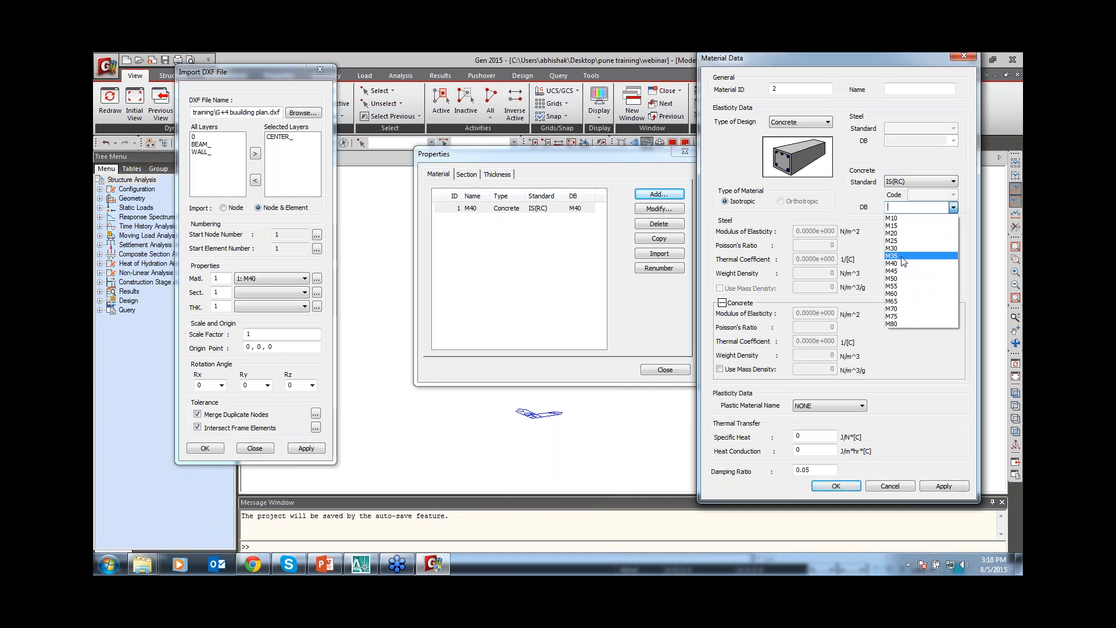
left_click(895, 255)
left_click(836, 486)
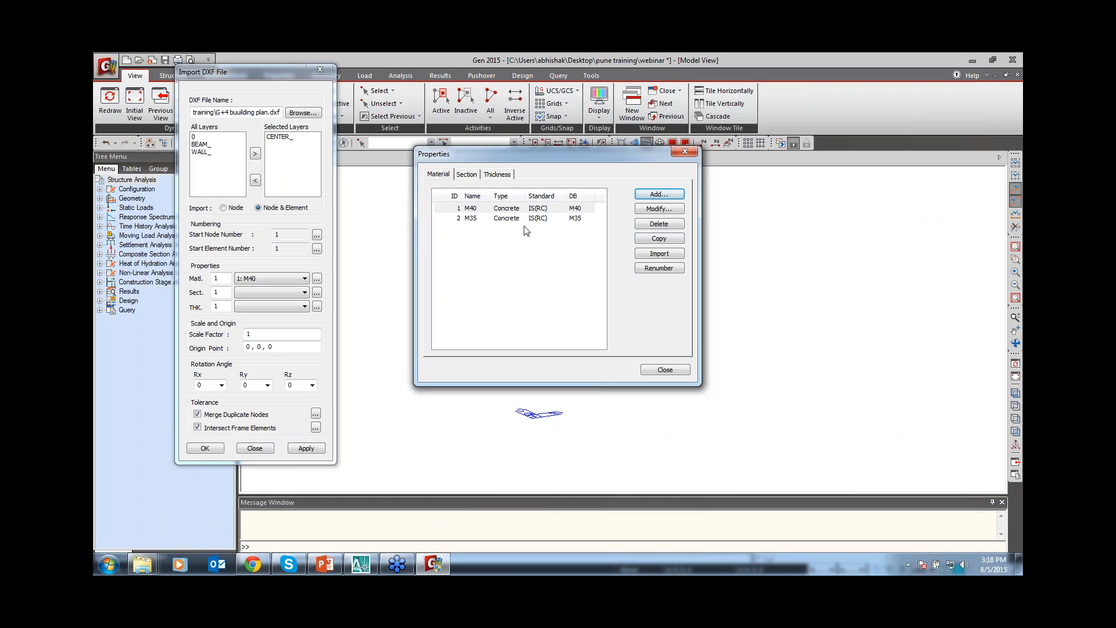
Change the model's force unit to kN and restore the full-size program window.
left_click(993, 62)
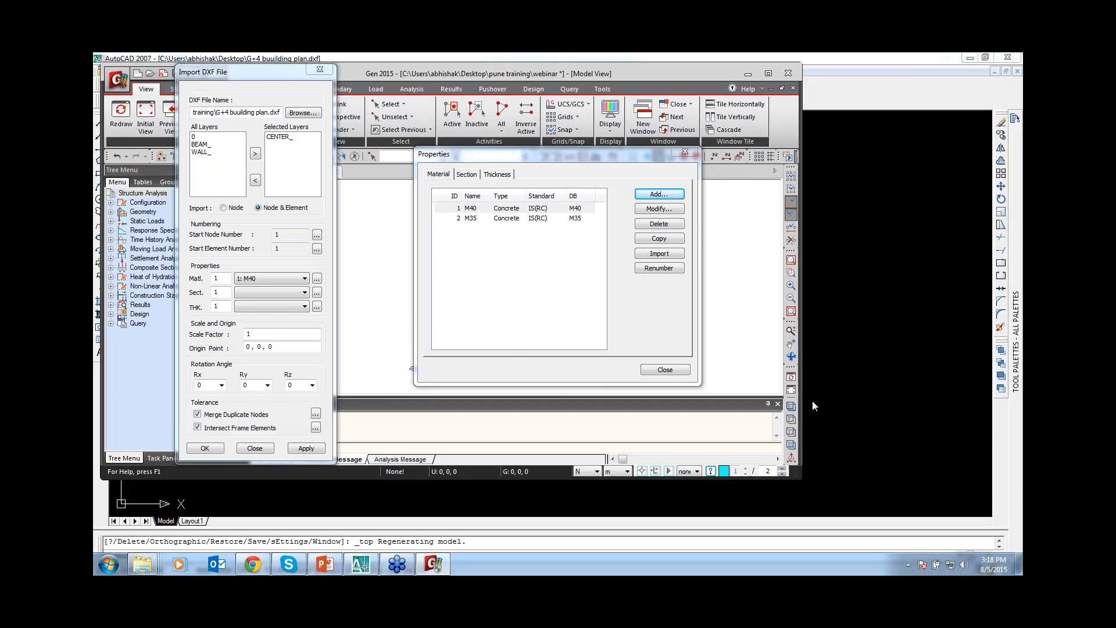
left_click(597, 471)
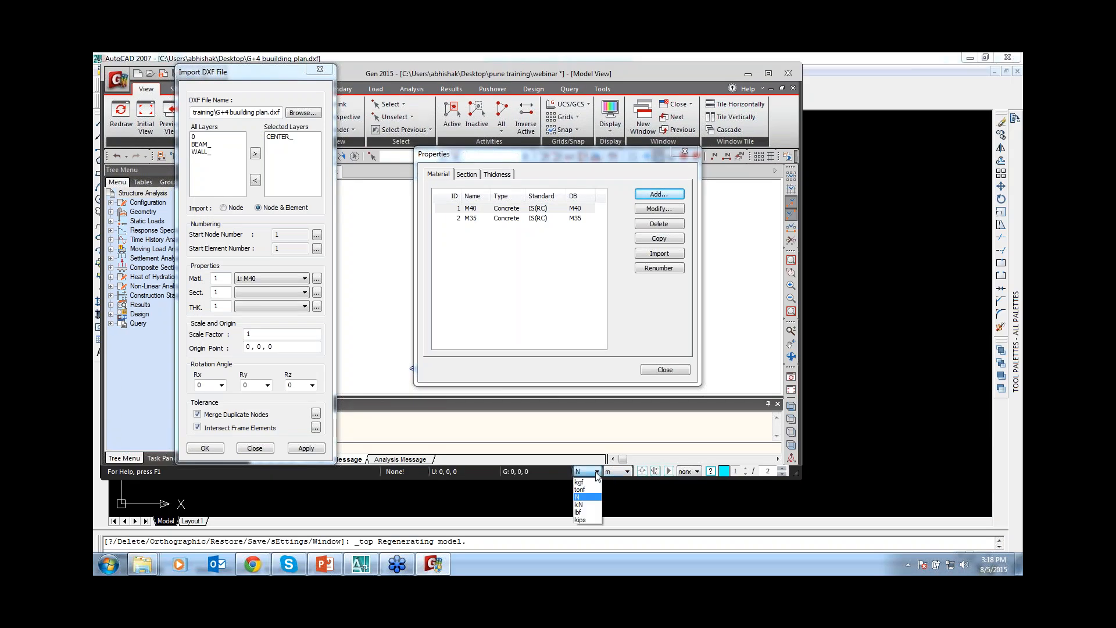
left_click(589, 504)
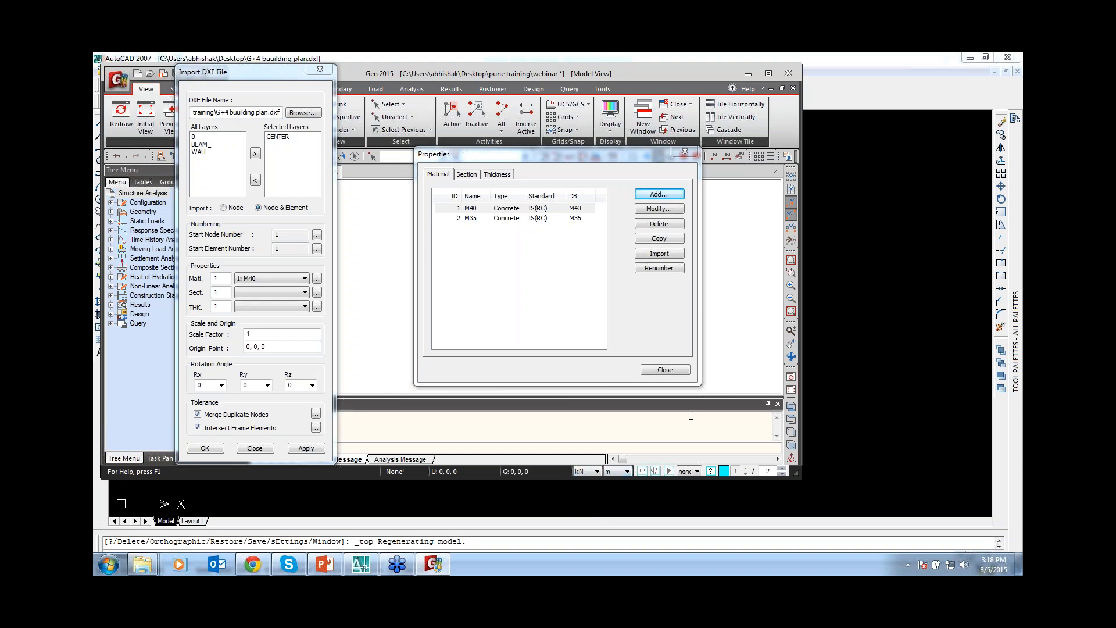
left_click(768, 73)
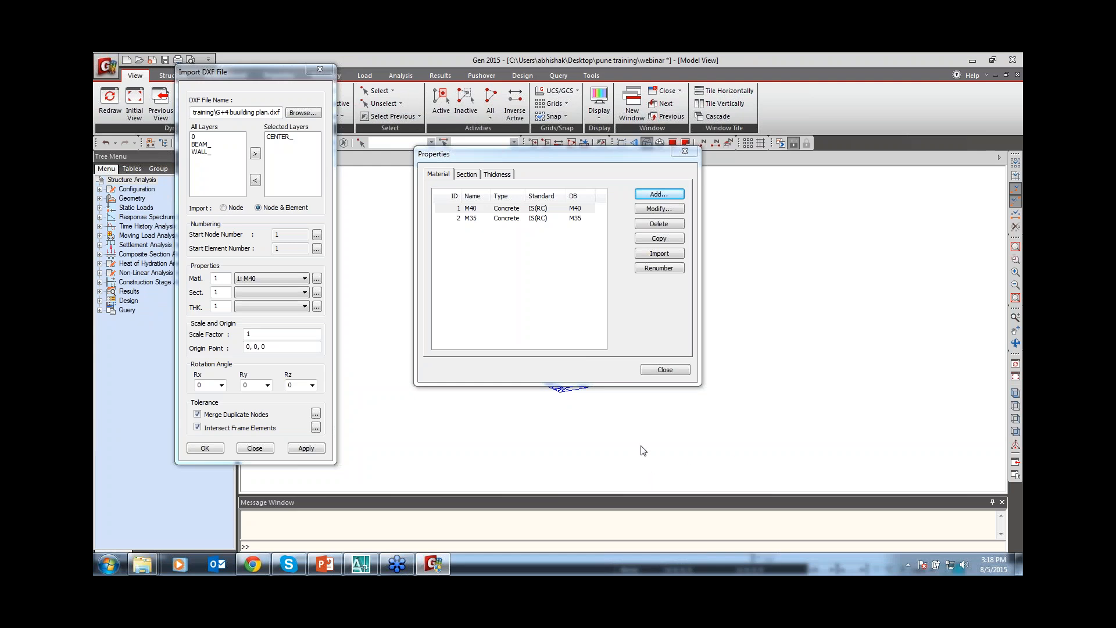
Start a new section definition in the import's section properties.
left_click(469, 175)
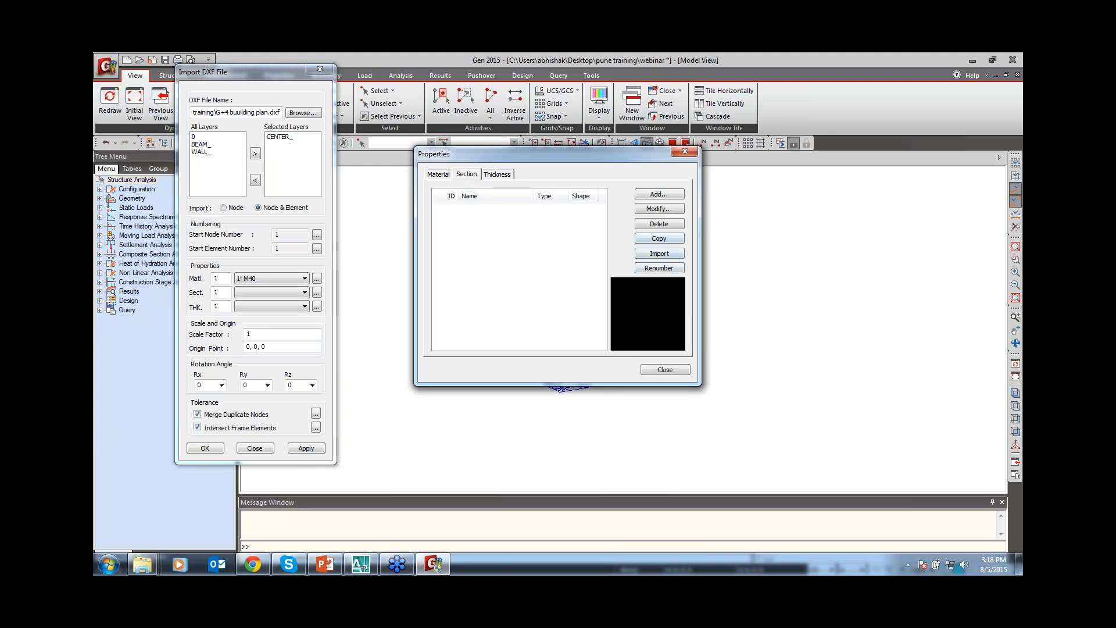
left_click_drag(597, 160, 515, 102)
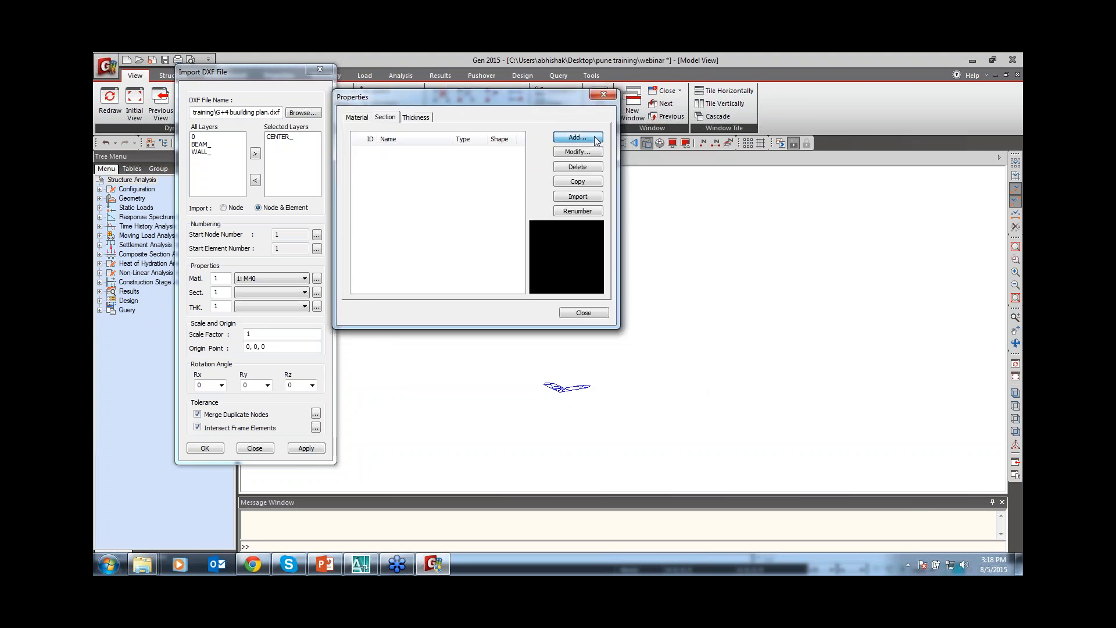
left_click(597, 138)
Choose the Angle shape from the IS database and look through its available section names.
left_click(747, 144)
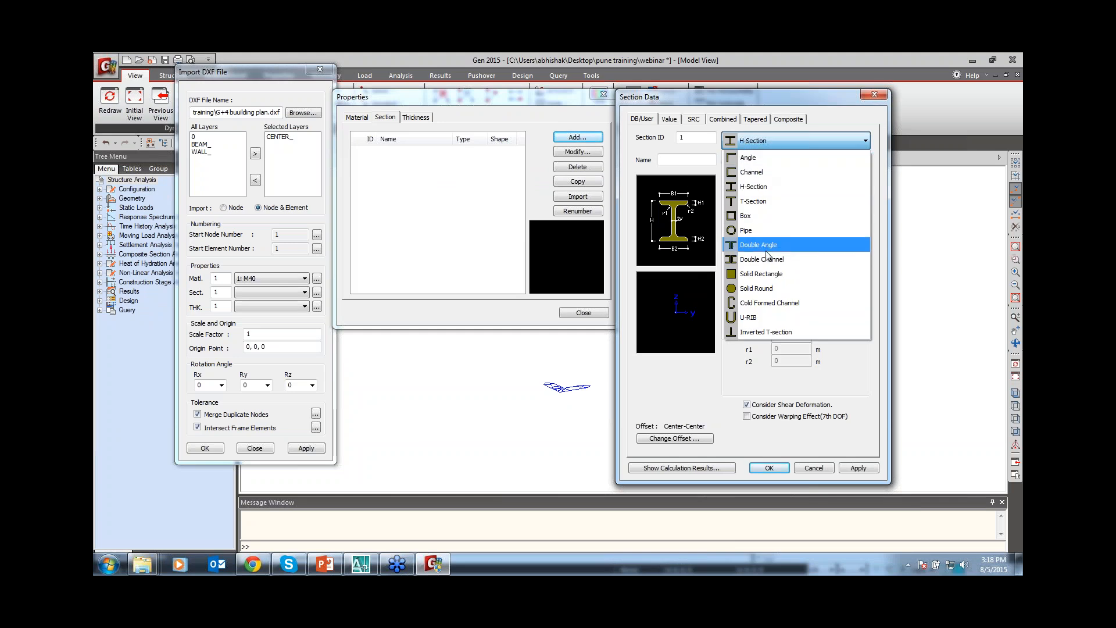
left_click(748, 158)
left_click(853, 164)
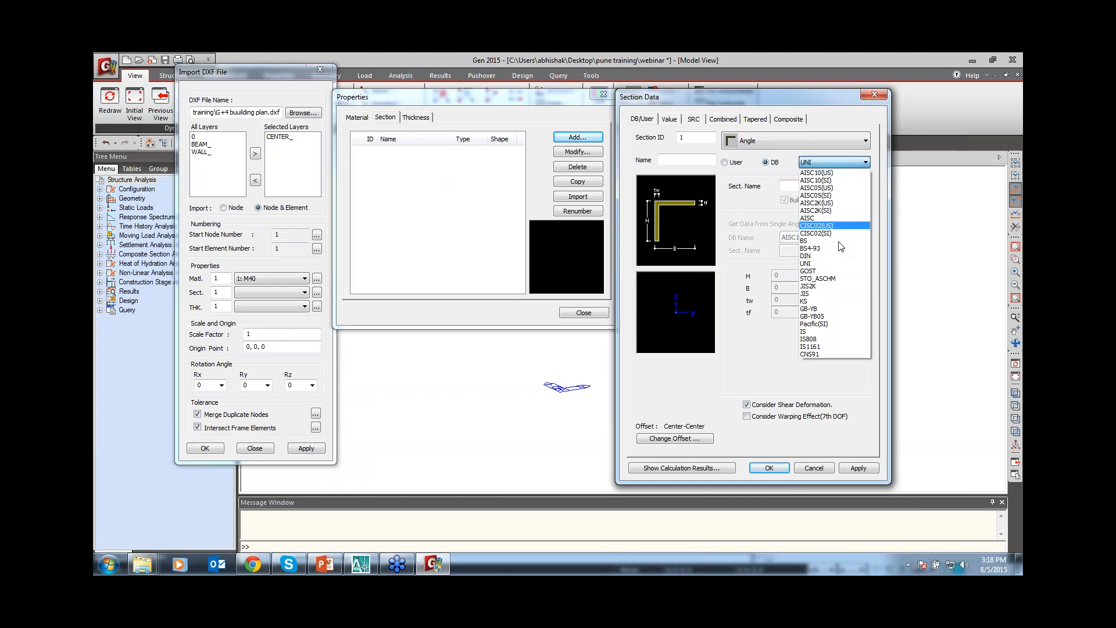
left_click(809, 332)
left_click(858, 186)
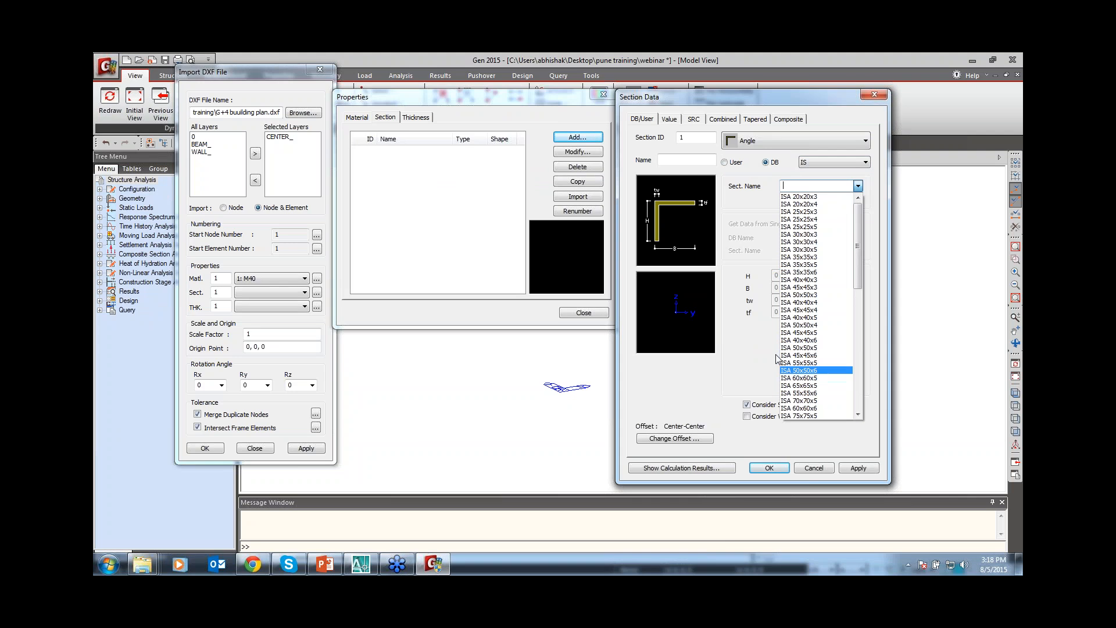
left_click(746, 146)
Make section 1 a user-defined Solid Rectangle named C300X800.
left_click(747, 145)
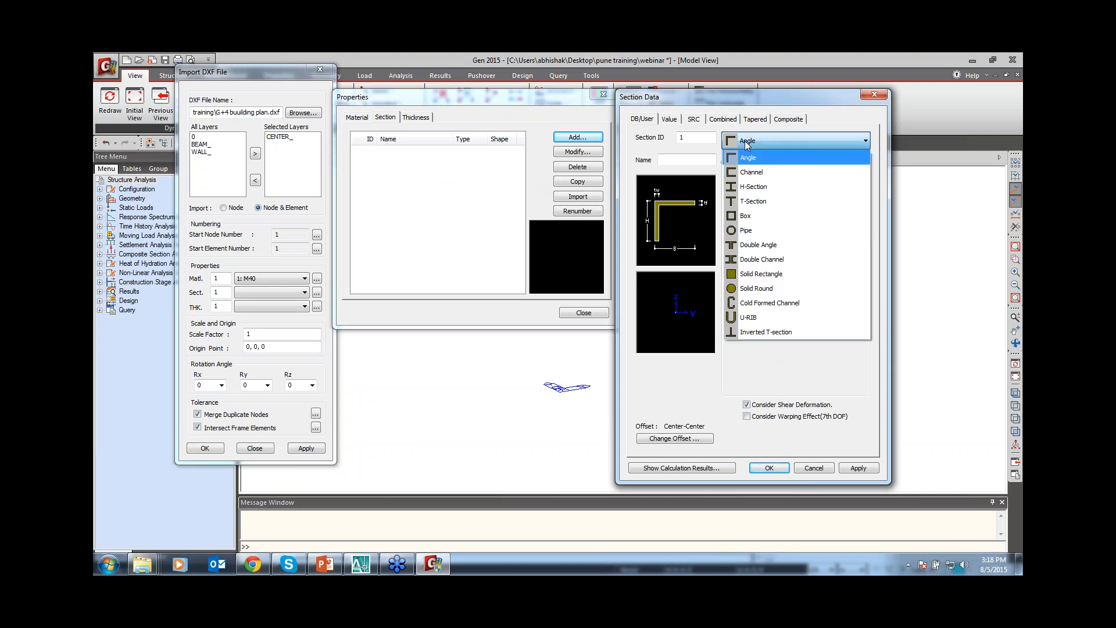
left_click(764, 275)
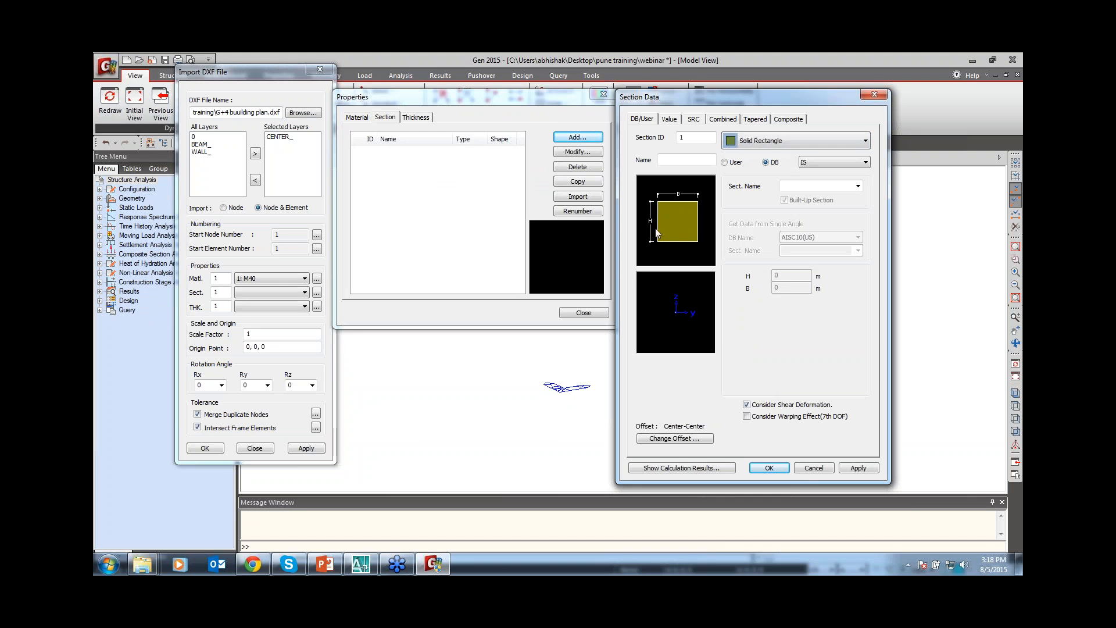
left_click(677, 162)
left_click(858, 186)
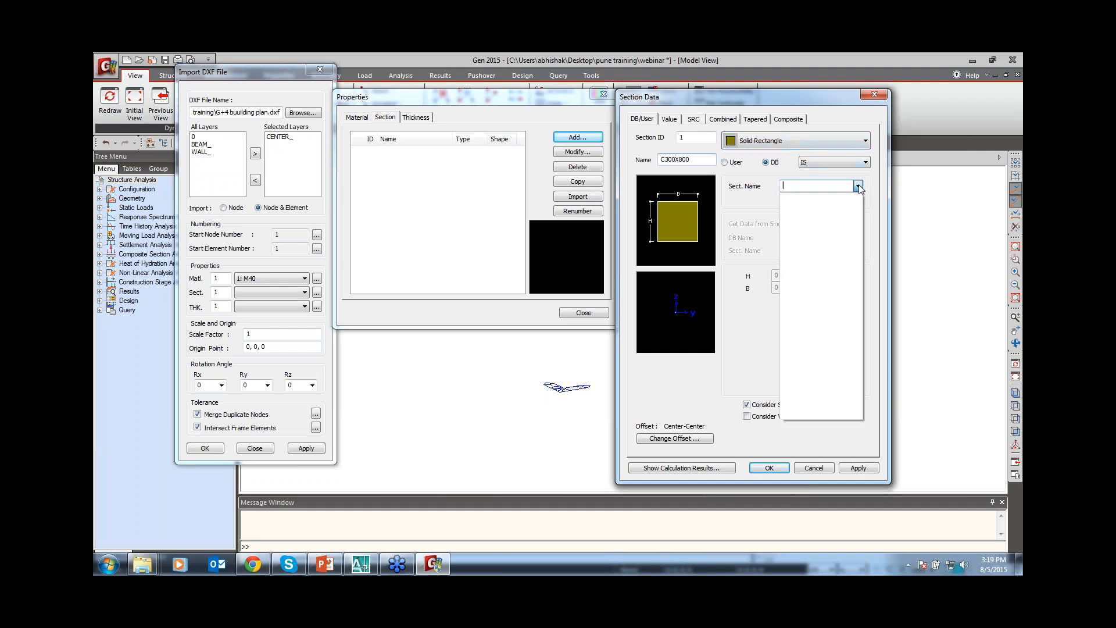
left_click(858, 186)
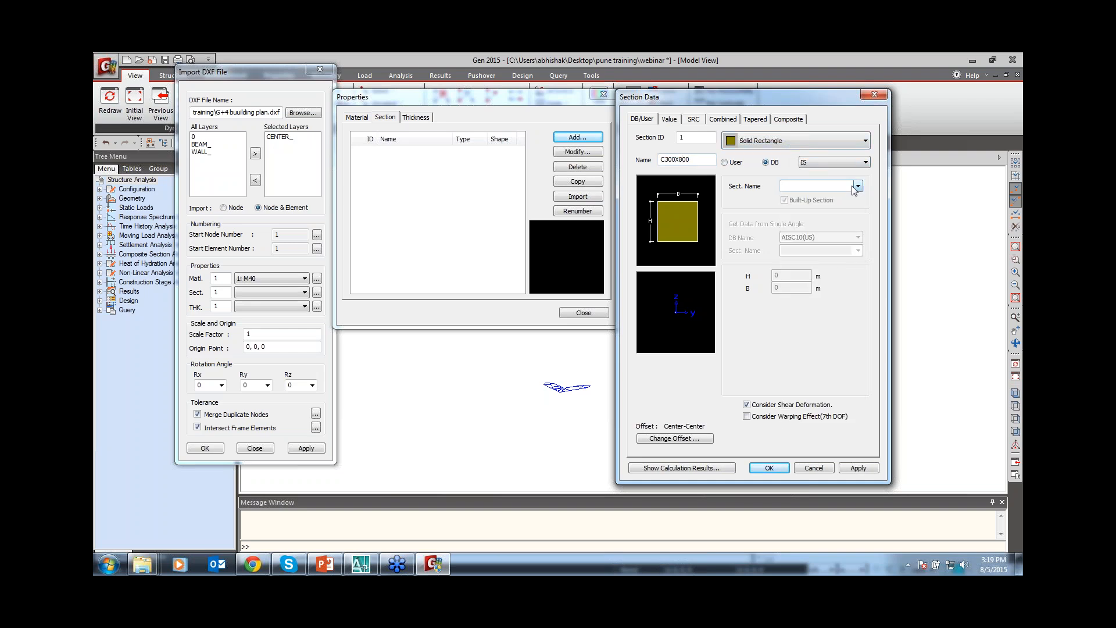
left_click(725, 163)
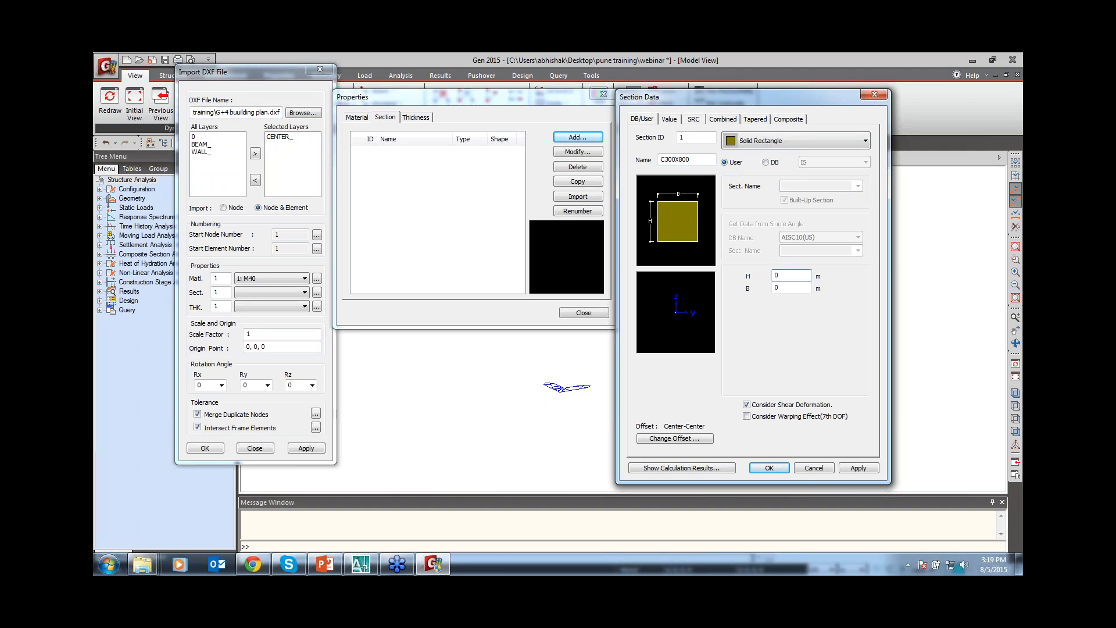
Set the C300X800 section's H to 0.3 m and B to 0.8 m and add it to the section list.
type(".")
type("3")
type("0.")
type("8")
left_click(789, 275)
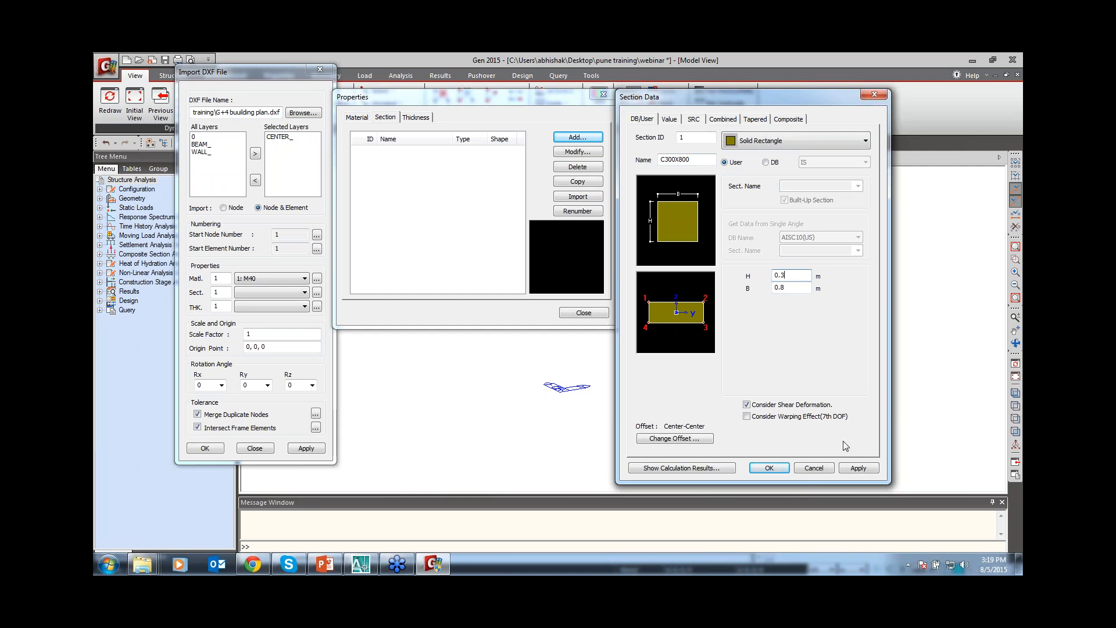
left_click(856, 468)
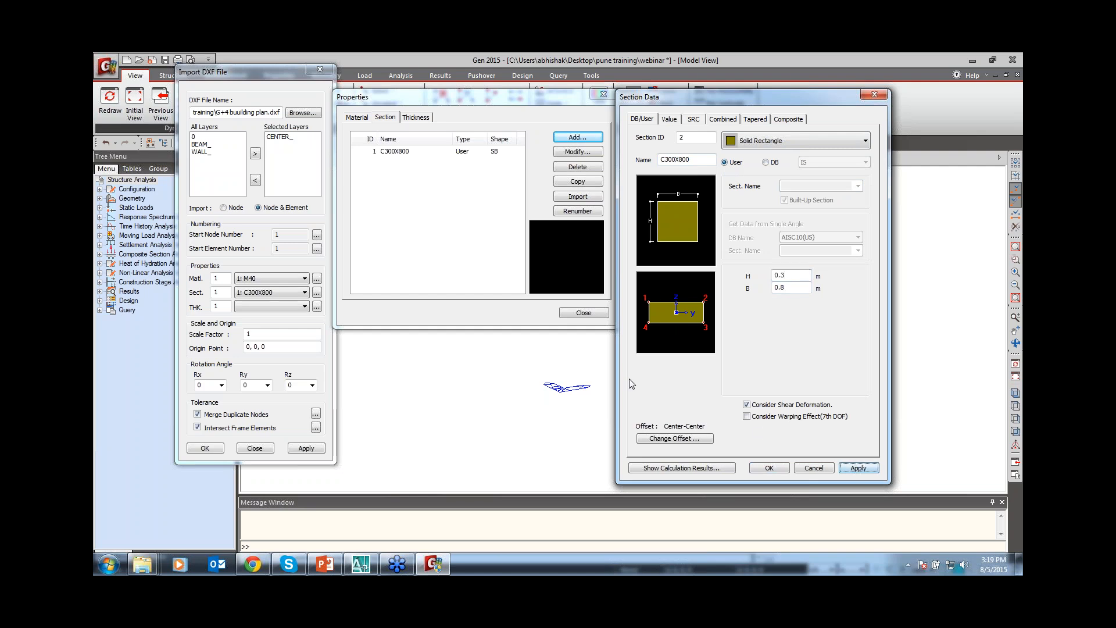
Look at the offset choices for the rectangular section and leave the Center-Center offset.
left_click(667, 440)
left_click_drag(756, 239, 626, 354)
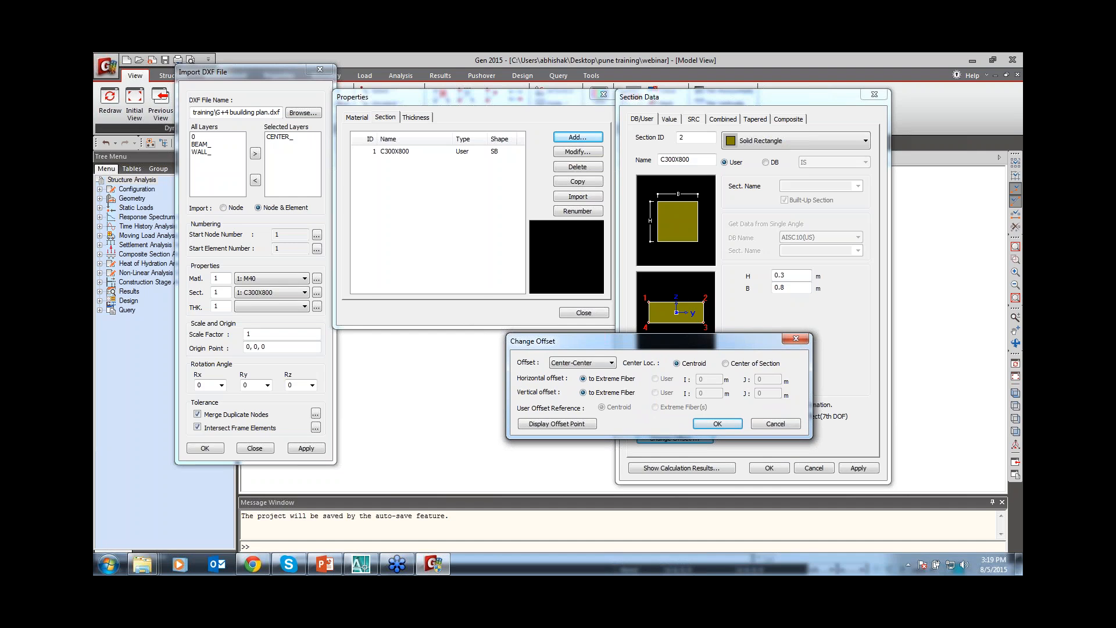
left_click(612, 363)
left_click(764, 427)
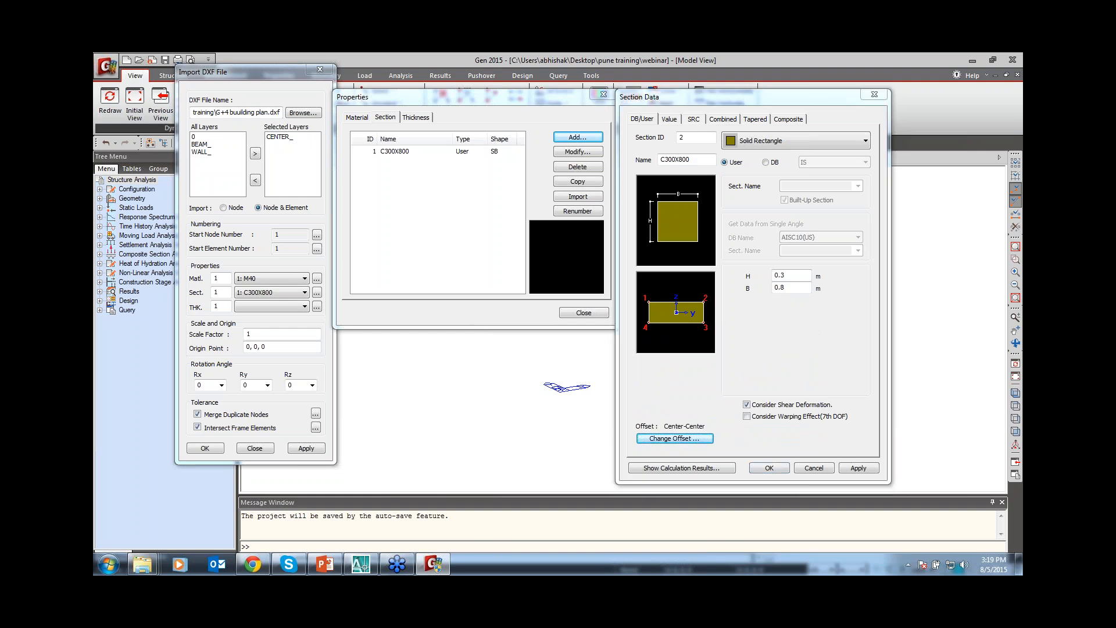
right_click(615, 567)
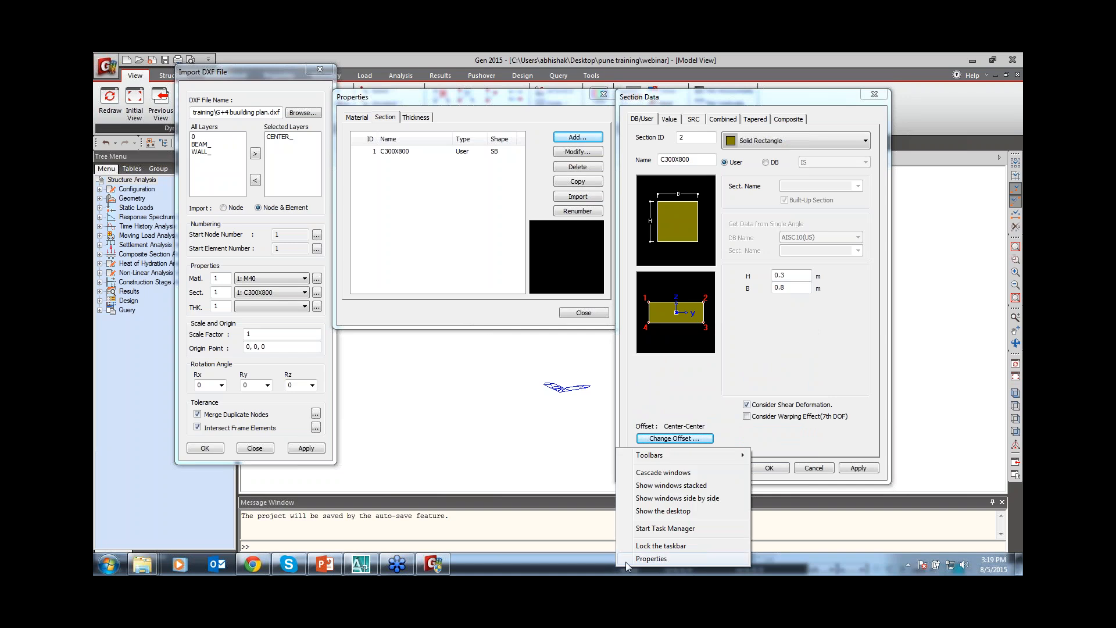
left_click(627, 560)
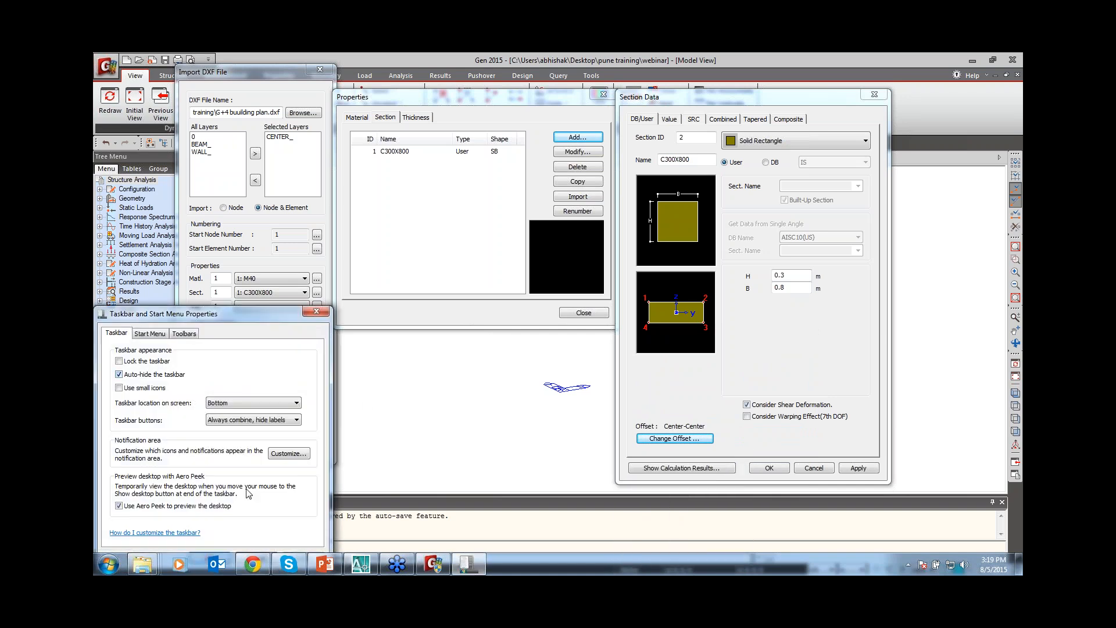
left_click_drag(262, 316, 347, 232)
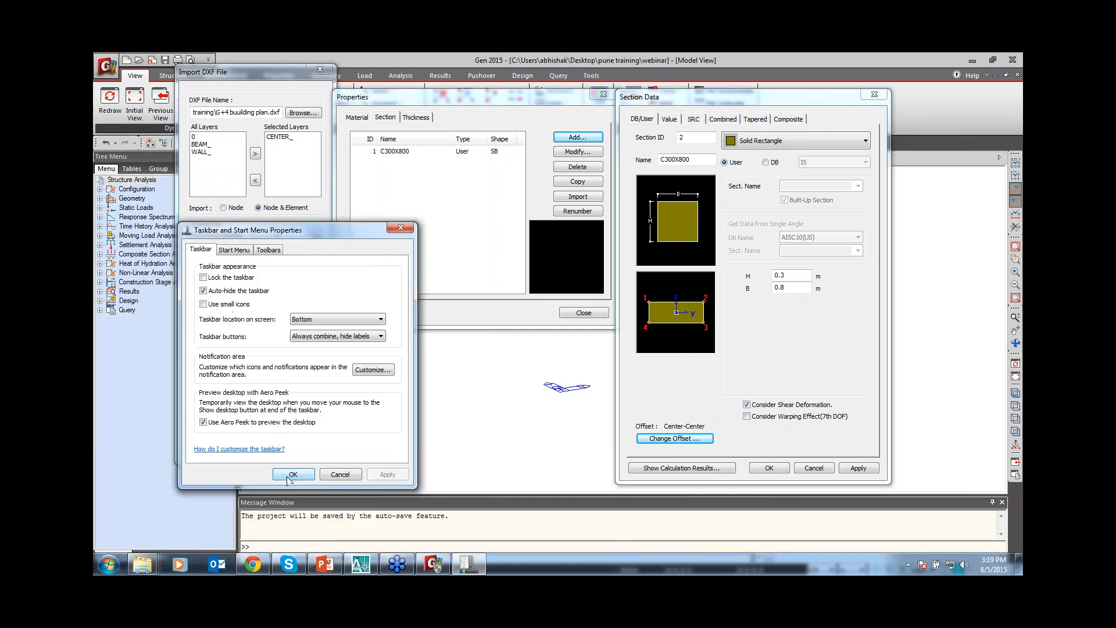
left_click(290, 475)
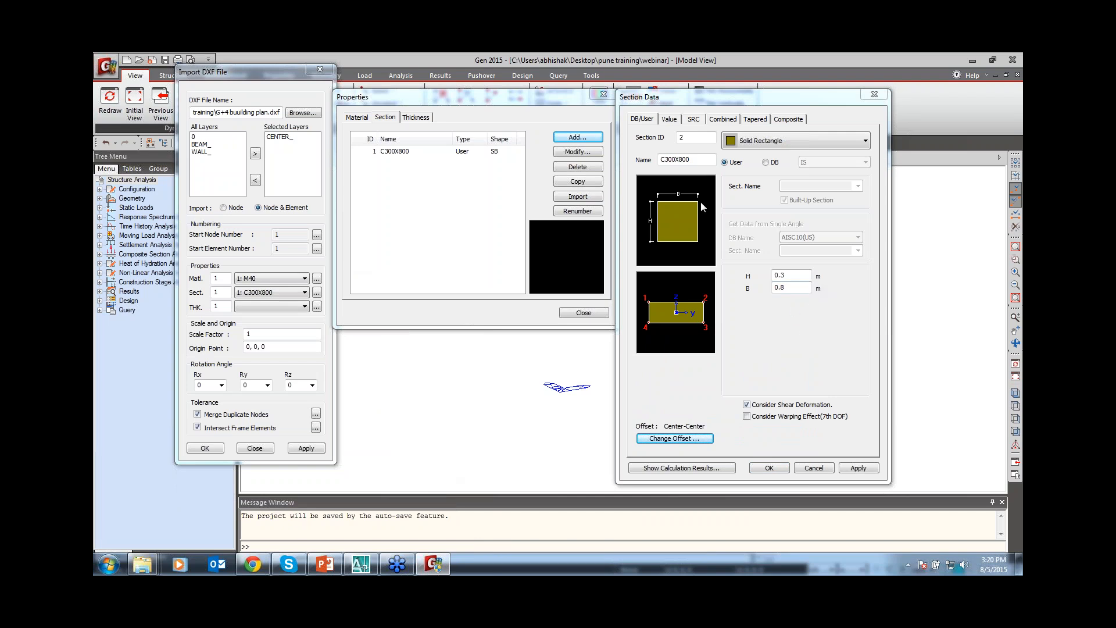
Add a second solid rectangle section named B300X600 with H 0.6 m and B 0.3 m.
double_click(700, 161)
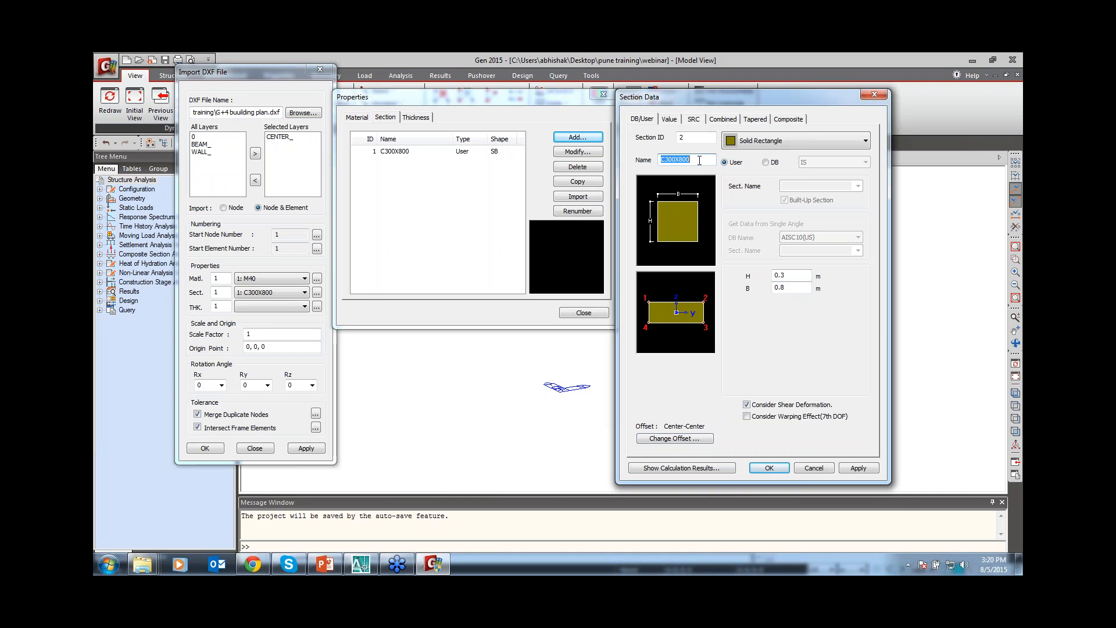
type("B300X600")
left_click(800, 276)
key("BackSpace")
type("6")
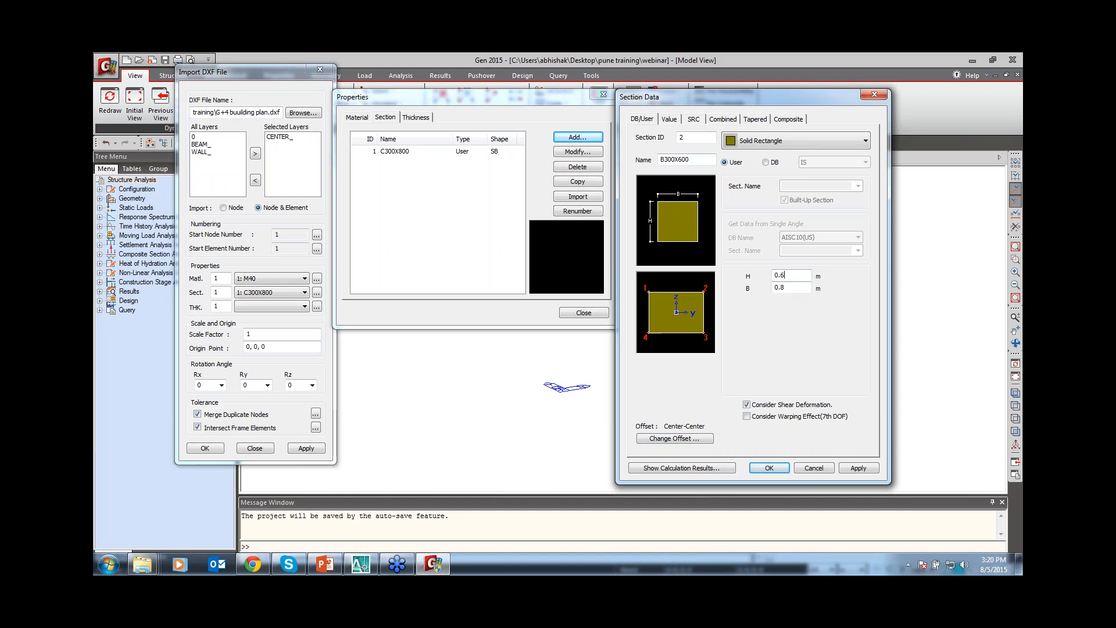
key("Tab")
type("0.3")
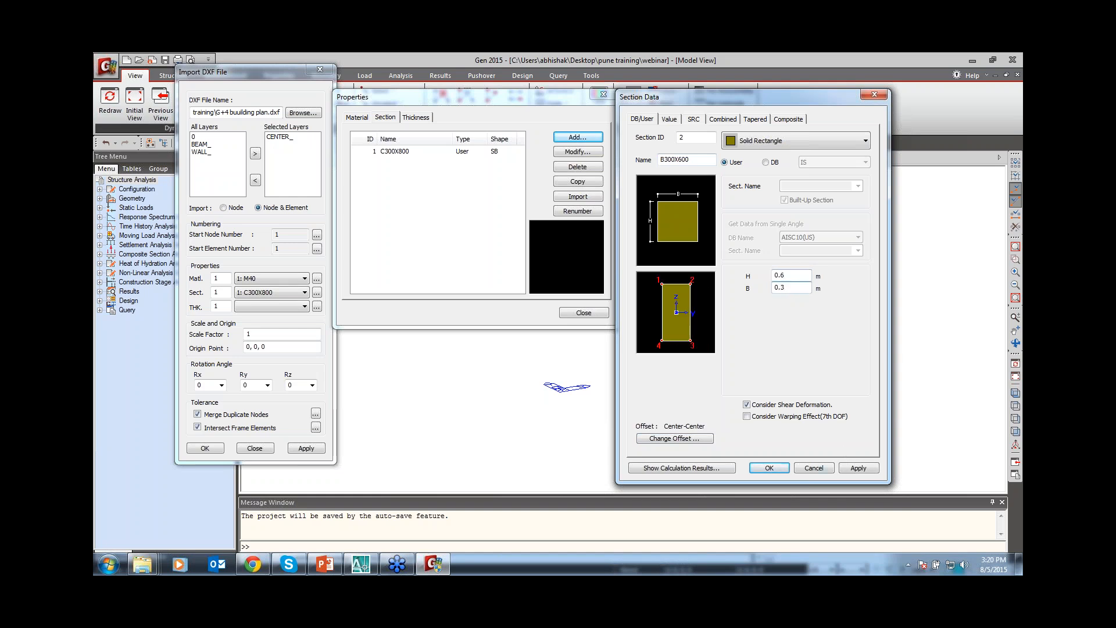
left_click(856, 468)
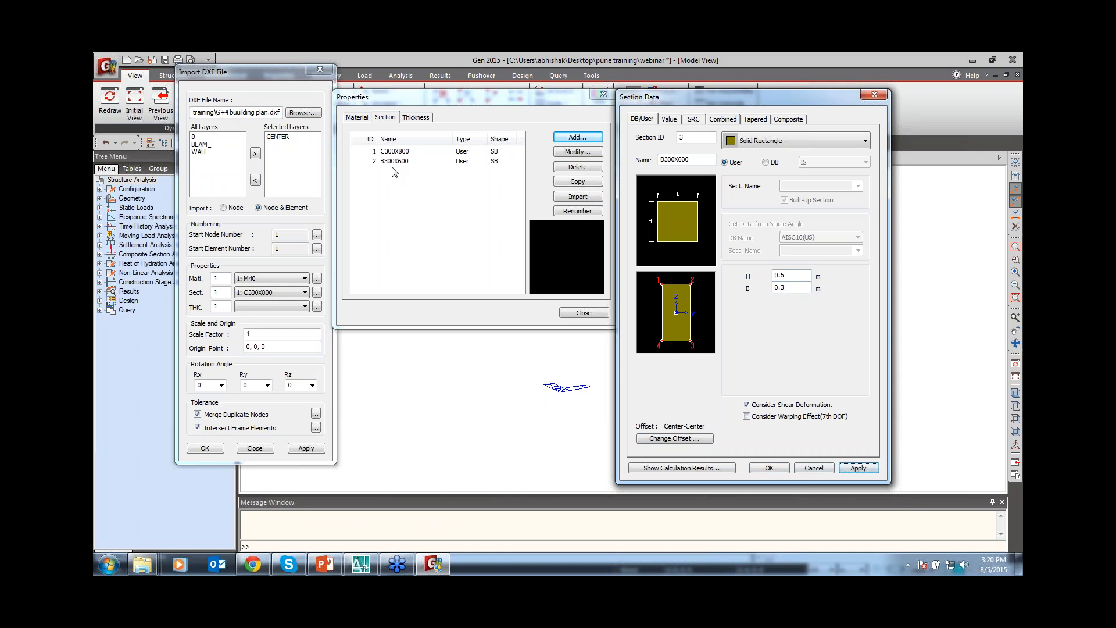
Name the third solid rectangle section PB300X450.
left_click_drag(695, 160, 659, 160)
left_click(669, 162)
left_click(661, 160)
type("P")
key("BackSpace")
key("BackSpace")
key("BackSpace")
type("450")
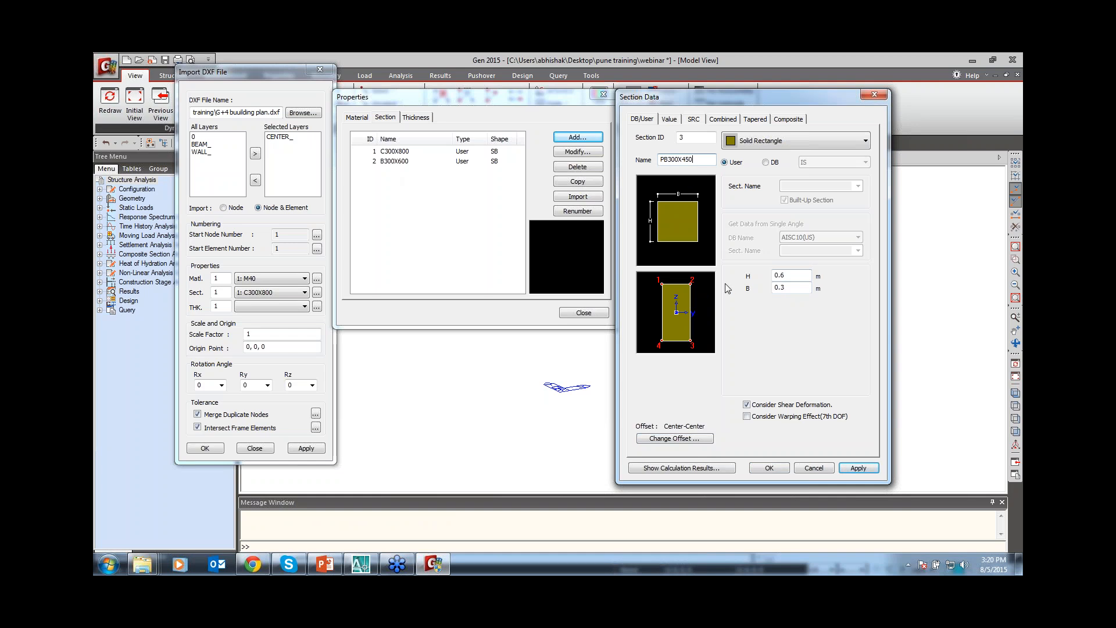
Set the PB300X450 section's H to 0.45 m, add it to the list, and check the C300X800 and B300X600 previews.
left_click(791, 277)
key("BackSpace")
type("45")
key("Tab")
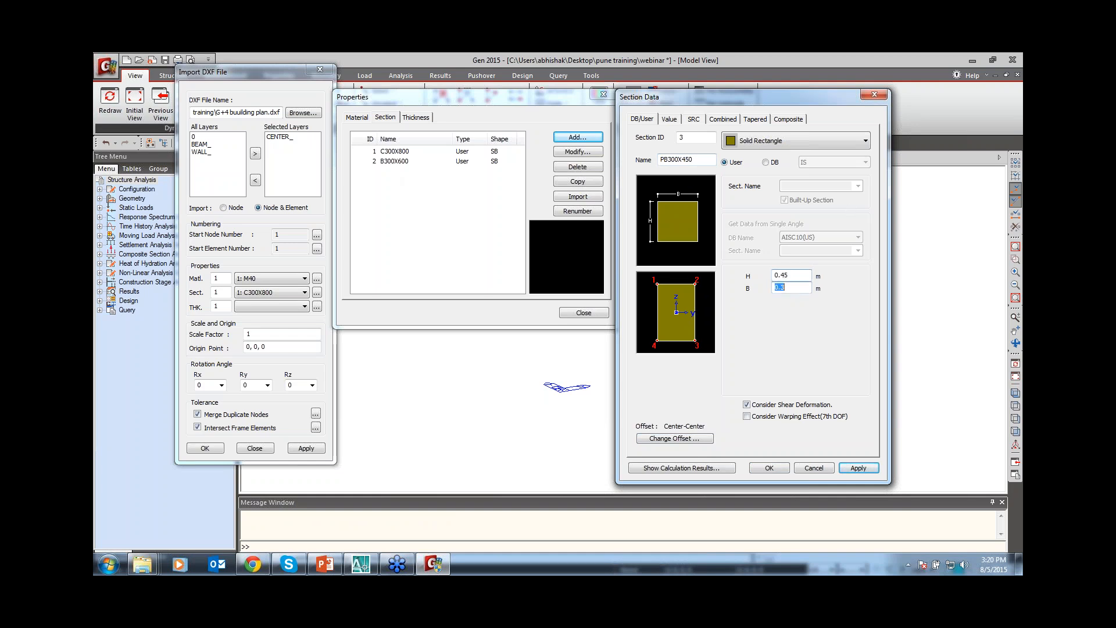
left_click(776, 467)
left_click(403, 152)
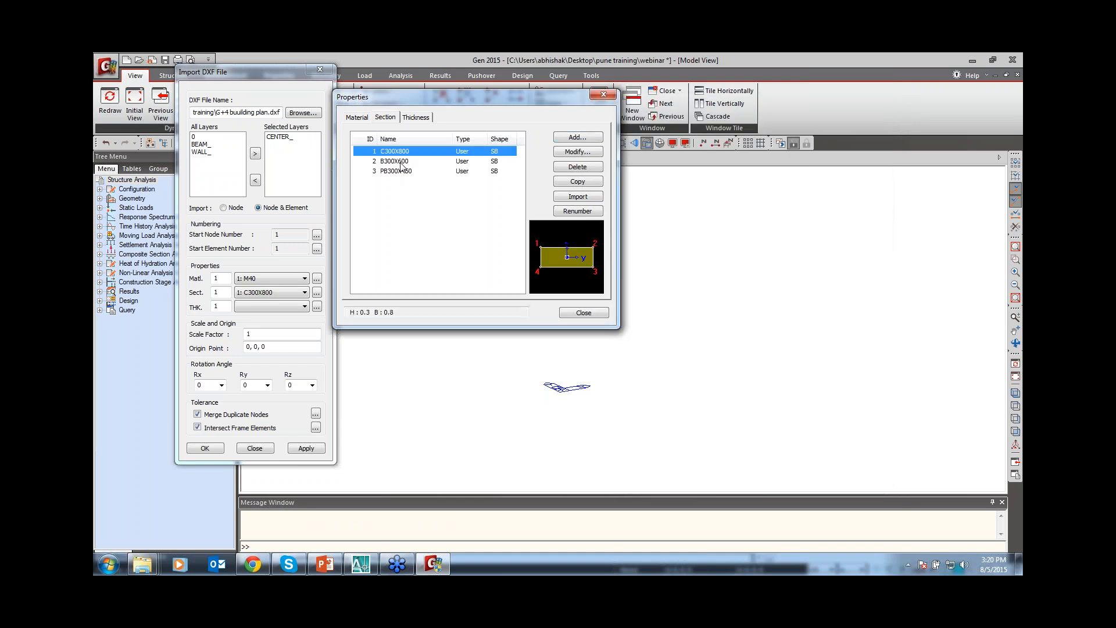
left_click(403, 161)
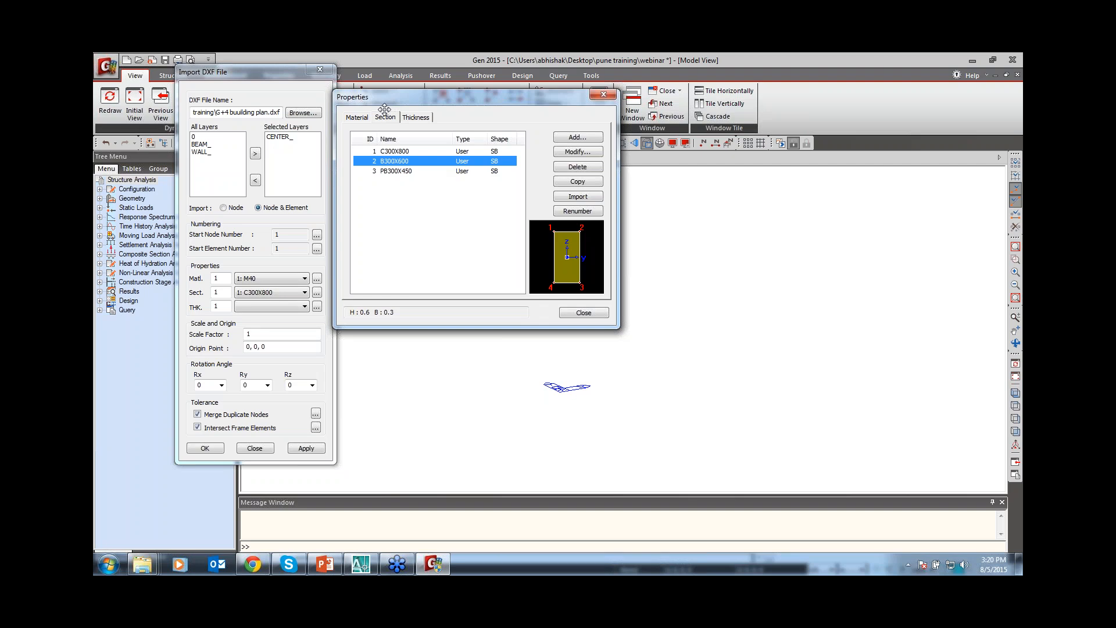
Add a plate thickness of 0.3 m for in-plane and out-of-plane and close the property definitions.
left_click(416, 118)
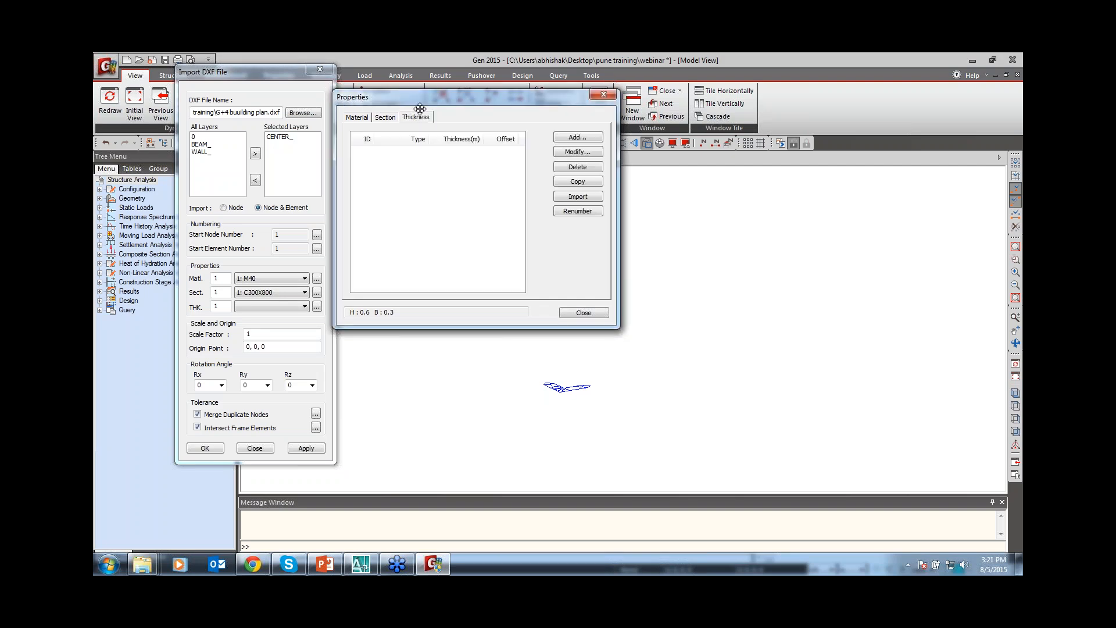
left_click(574, 140)
left_click(743, 160)
type(".3")
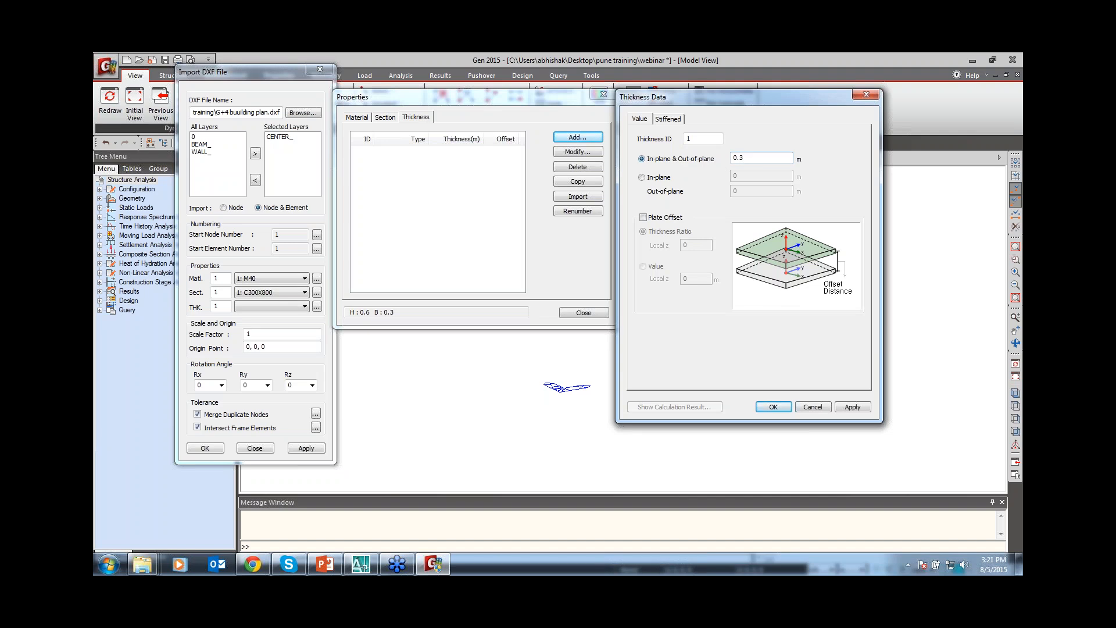
left_click(773, 406)
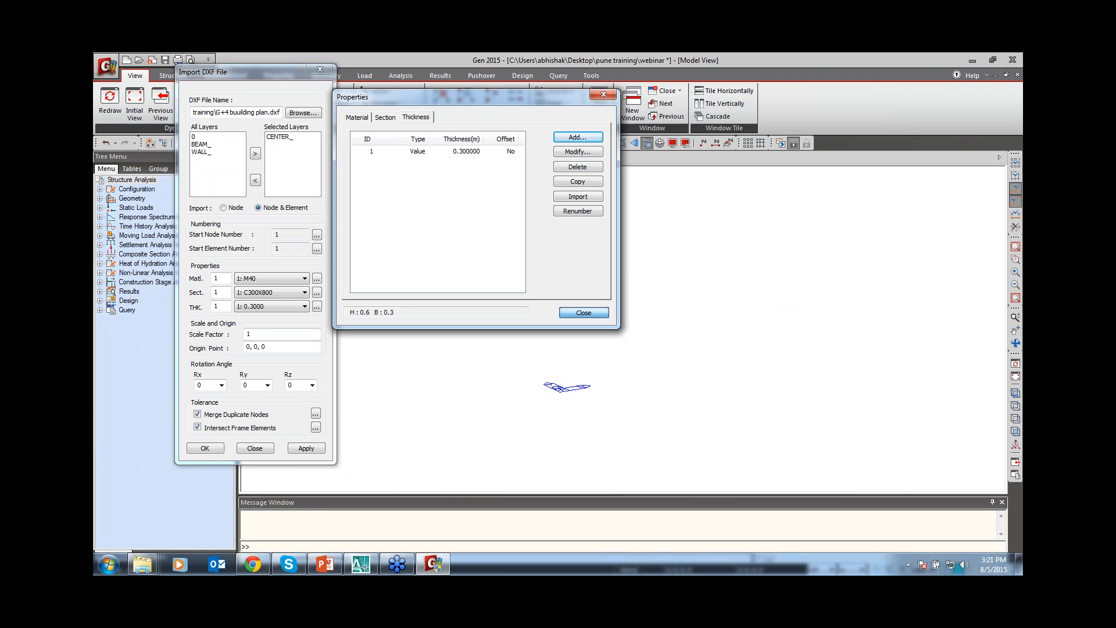
left_click(584, 313)
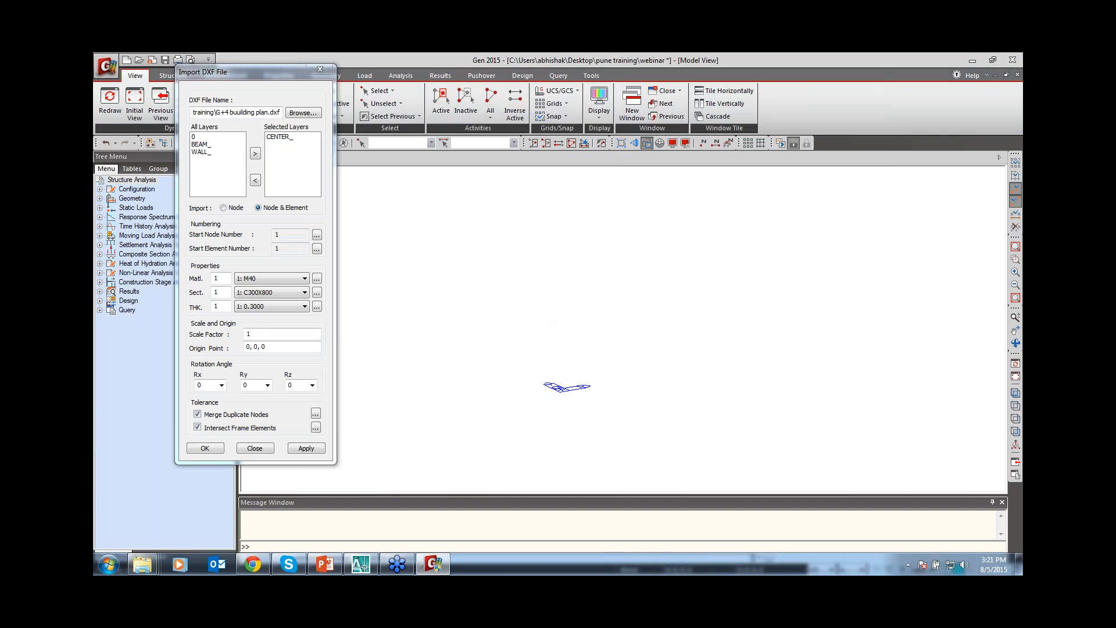
Import the CENTER_ layer as nodes and elements with material M40, section C300X800 and thickness 0.3.
left_click(284, 138)
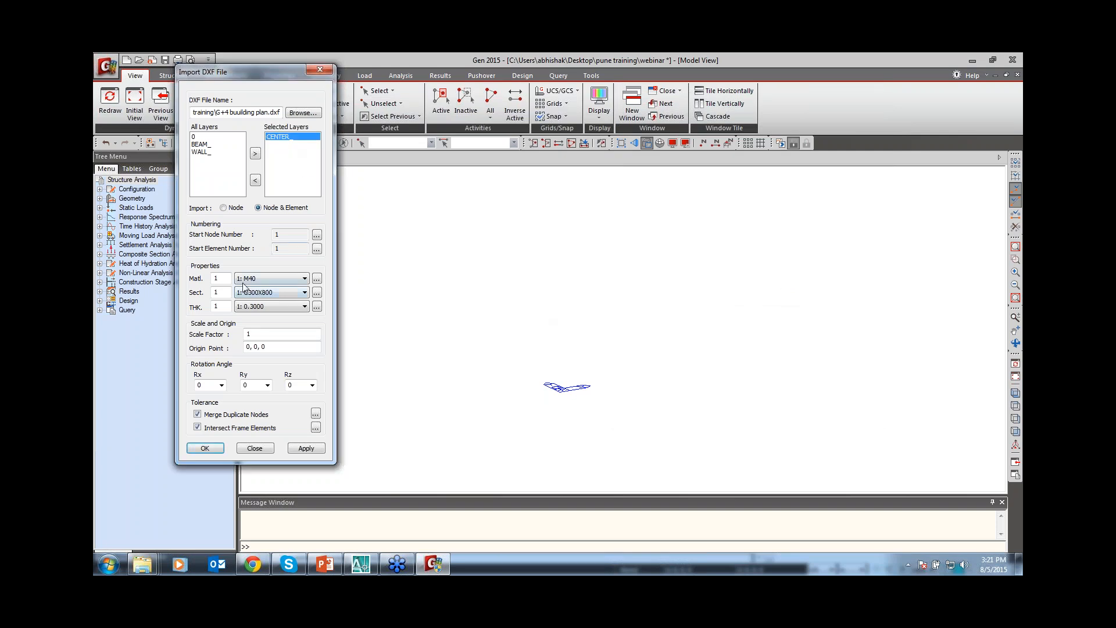
left_click(260, 278)
left_click(260, 279)
left_click(258, 292)
left_click(258, 292)
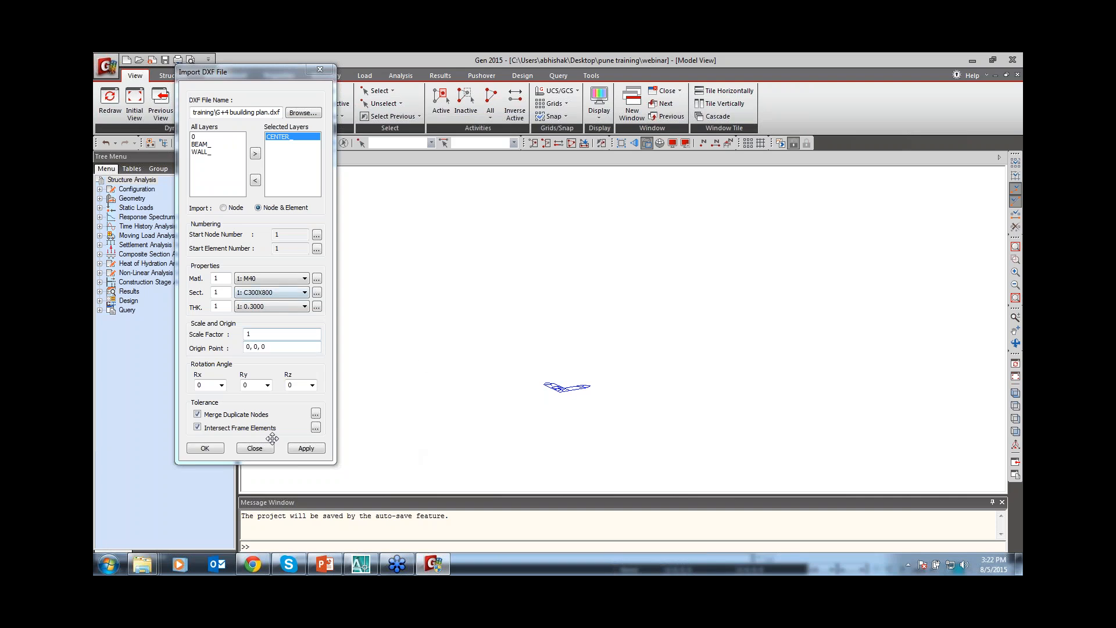
left_click(307, 448)
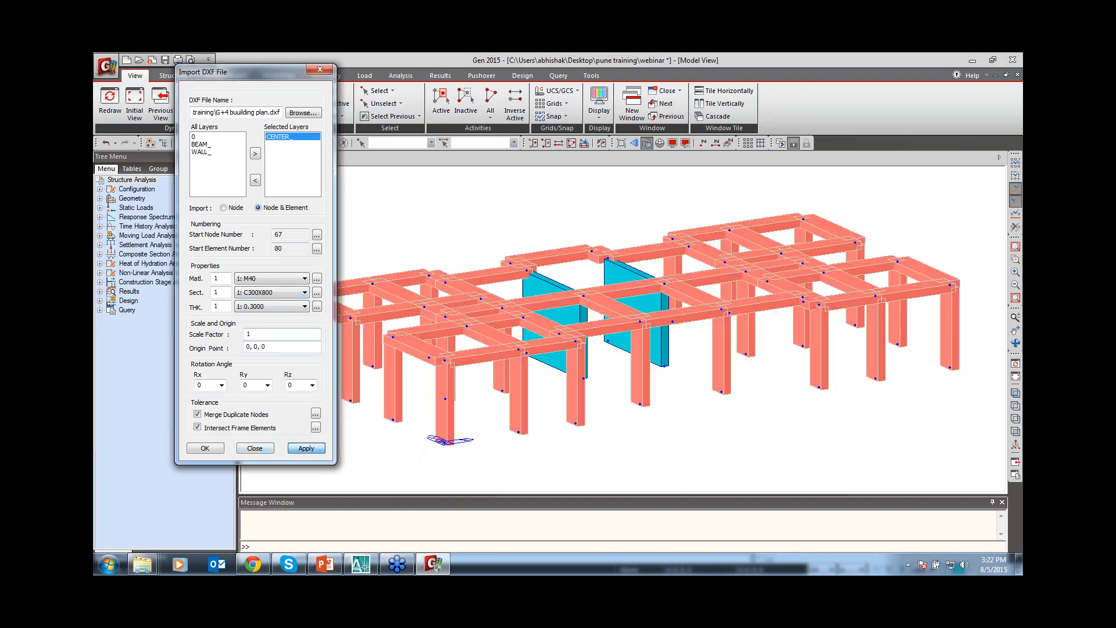
left_click(256, 449)
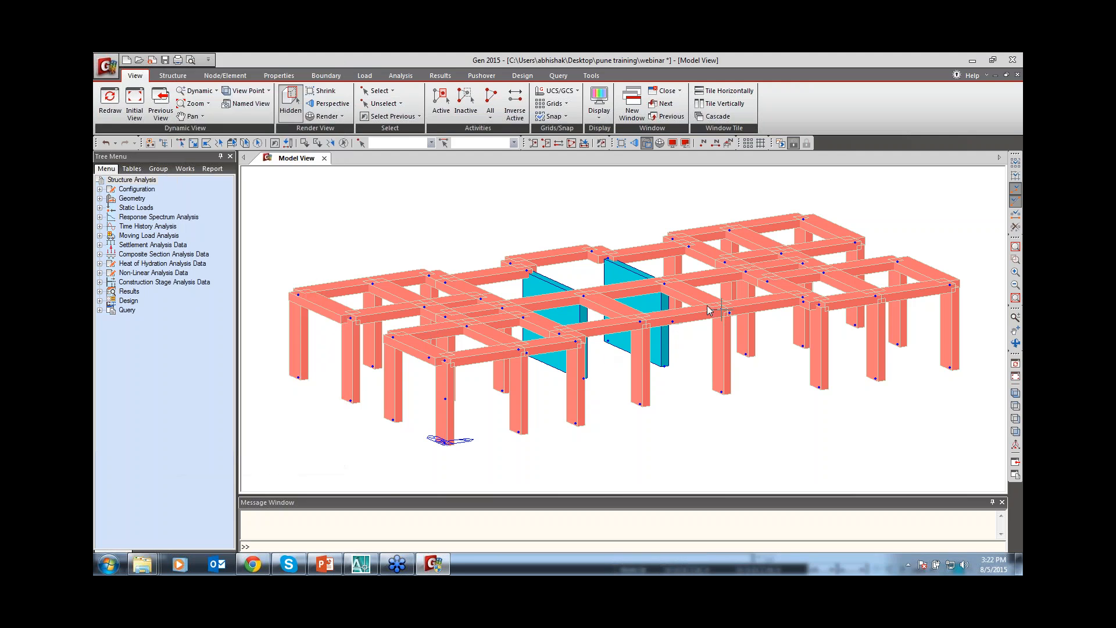
View the imported frame in plan and show the model's Works tree.
mouse_move(708, 310)
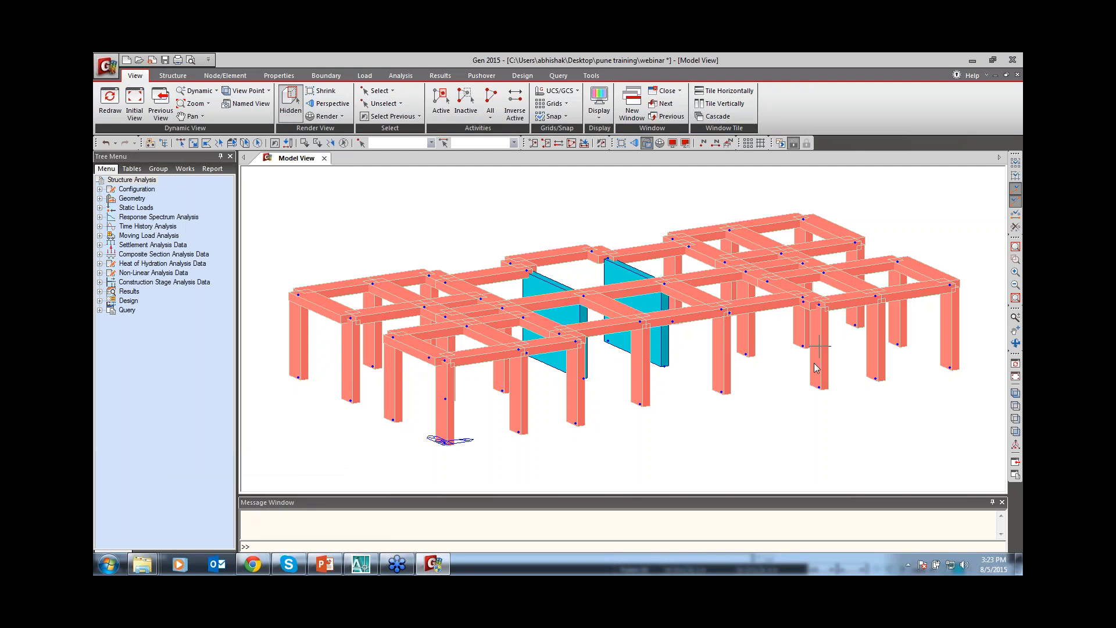
left_click(1015, 407)
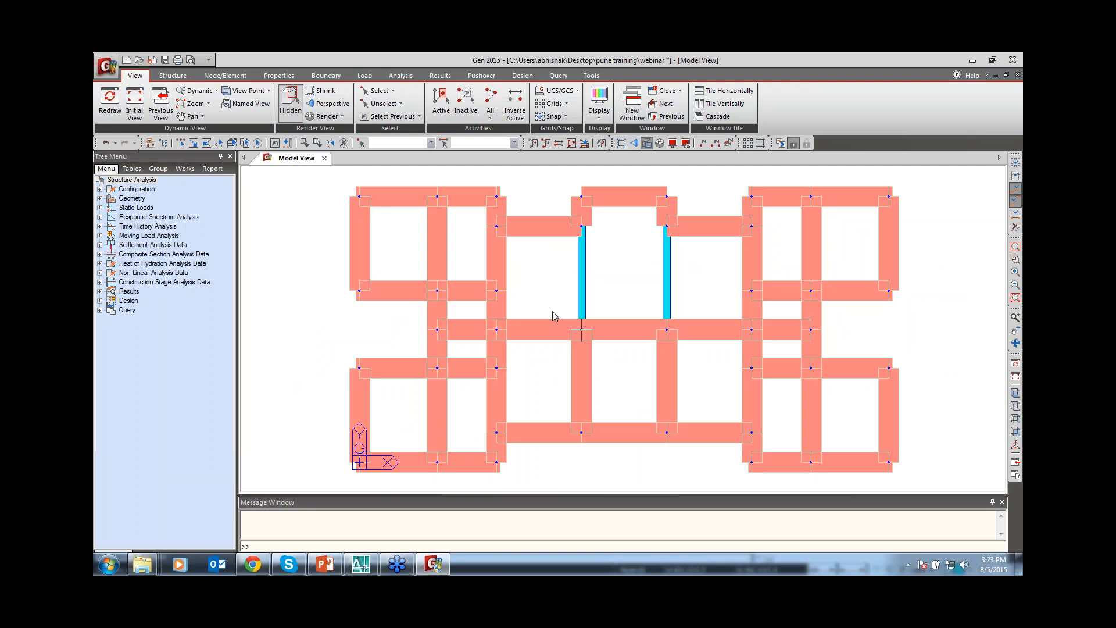
left_click(181, 143)
left_click(187, 171)
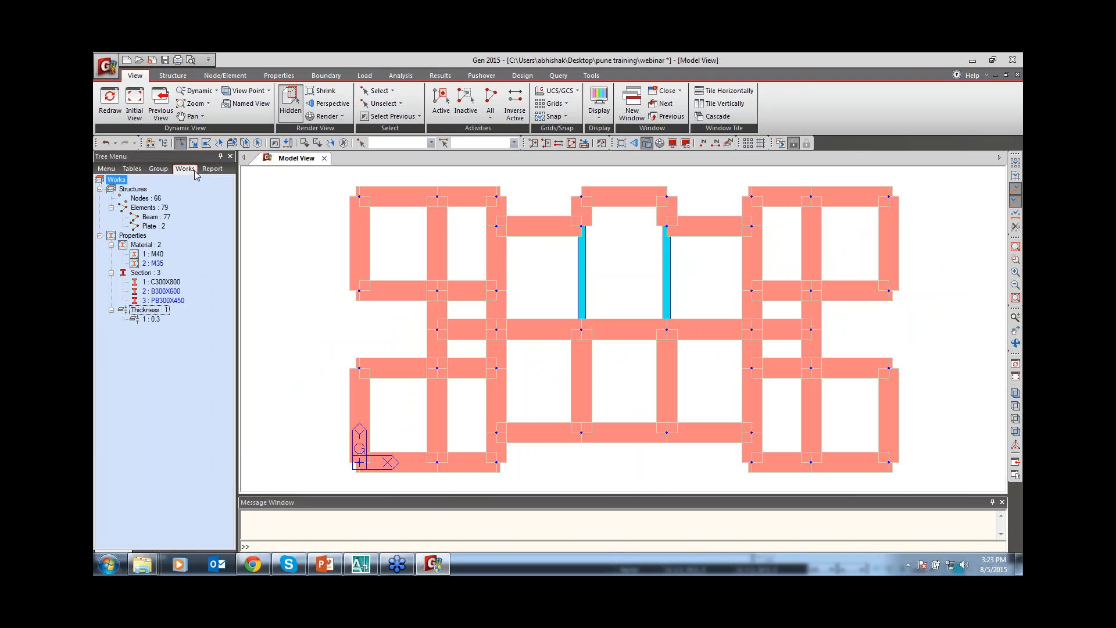
Select all columns and wall plates in an elevation view and assign material M40 to them.
left_click(1016, 432)
left_click_drag(968, 339, 280, 381)
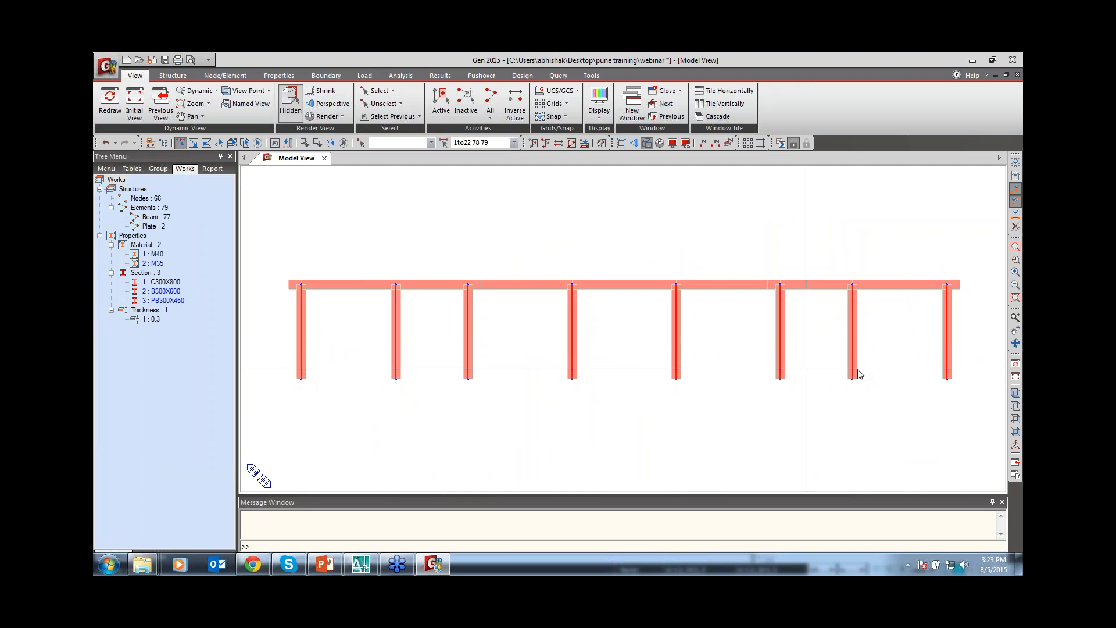
left_click(1016, 394)
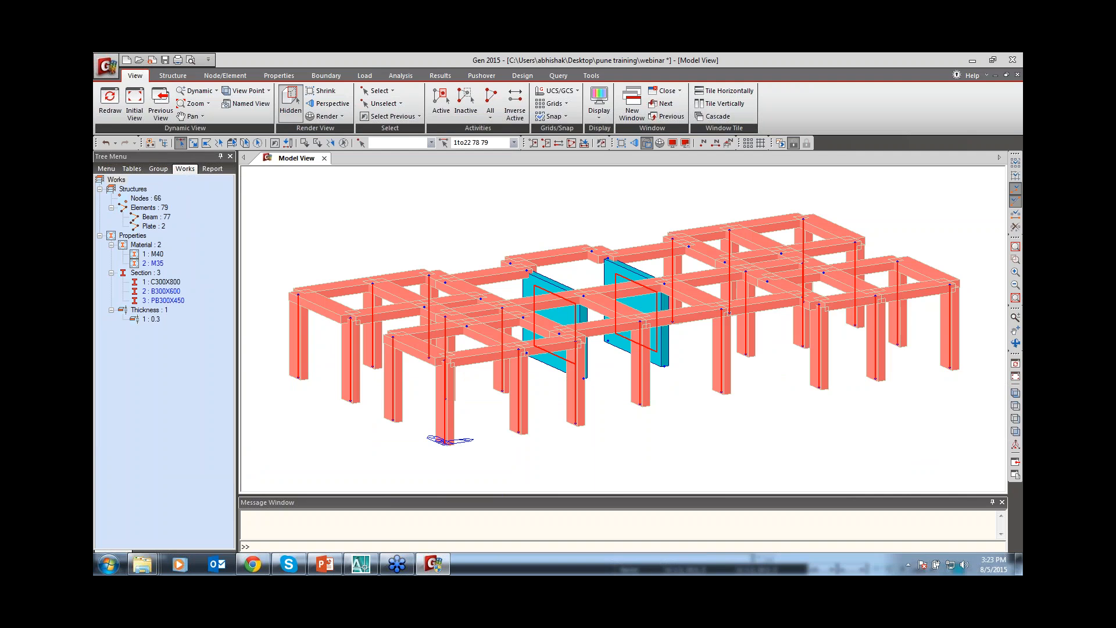
middle_click_drag(629, 305, 633, 306, "ctrl")
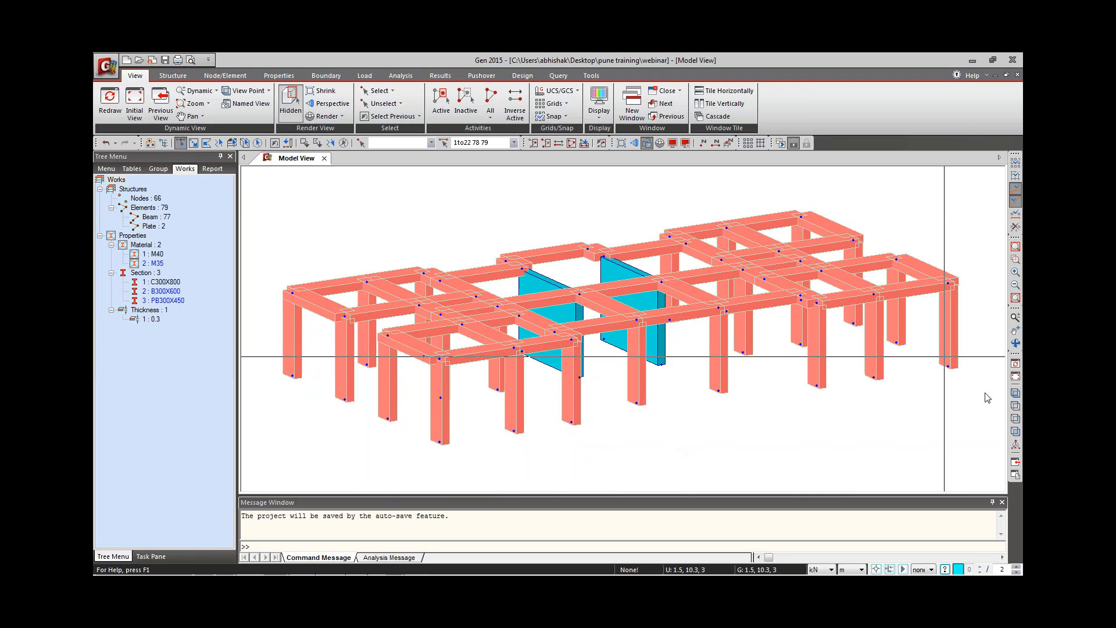
left_click(1016, 444)
left_click_drag(966, 314, 261, 375)
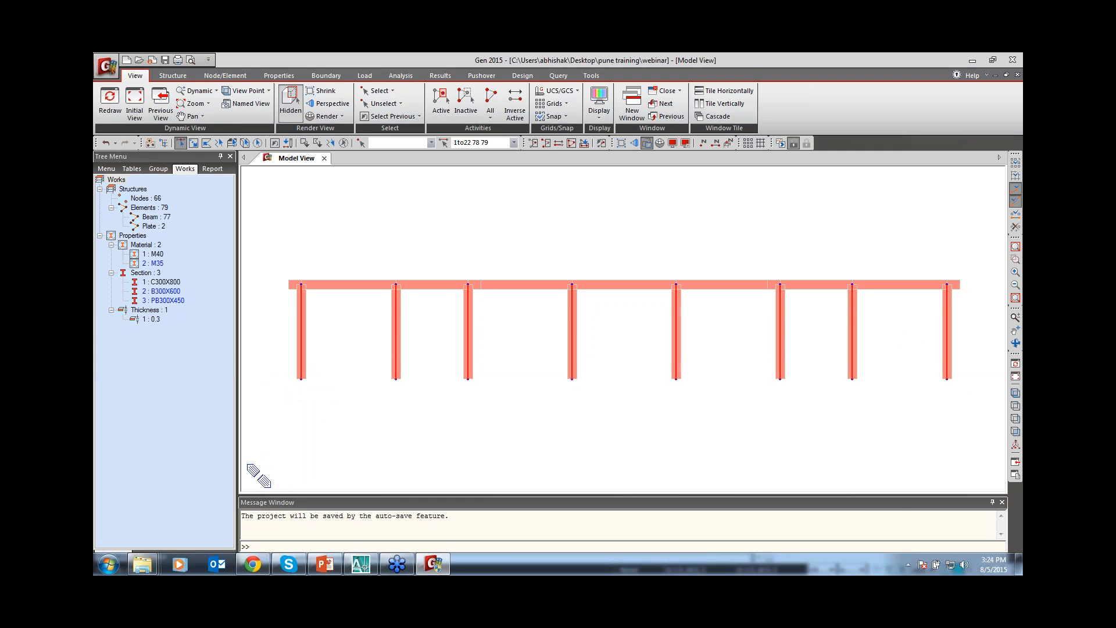
left_click(1015, 405)
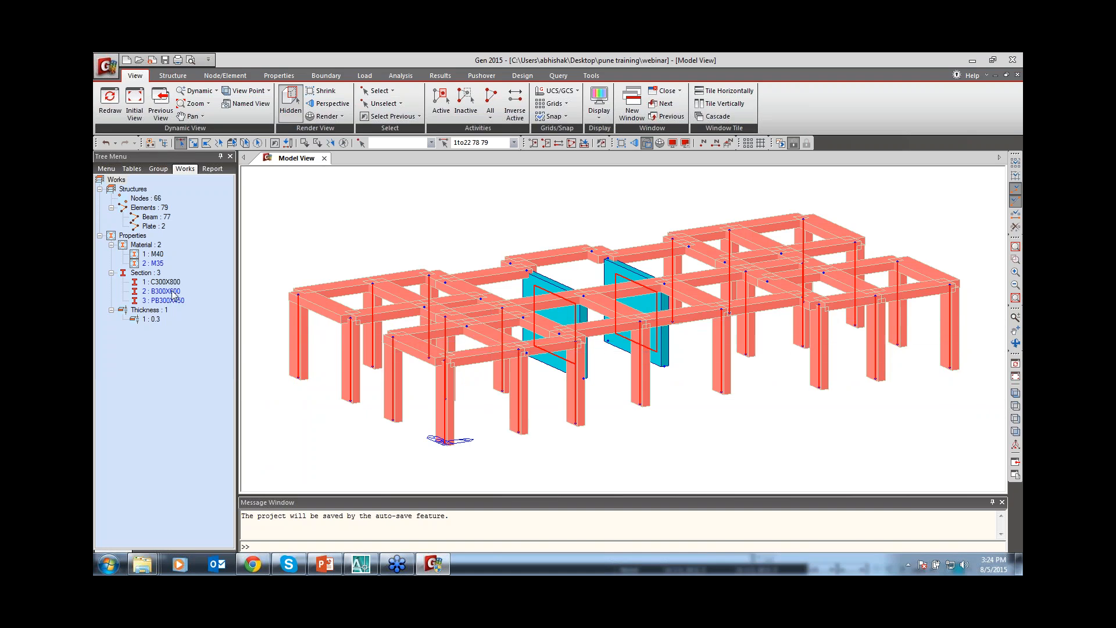
left_click_drag(159, 256, 319, 251)
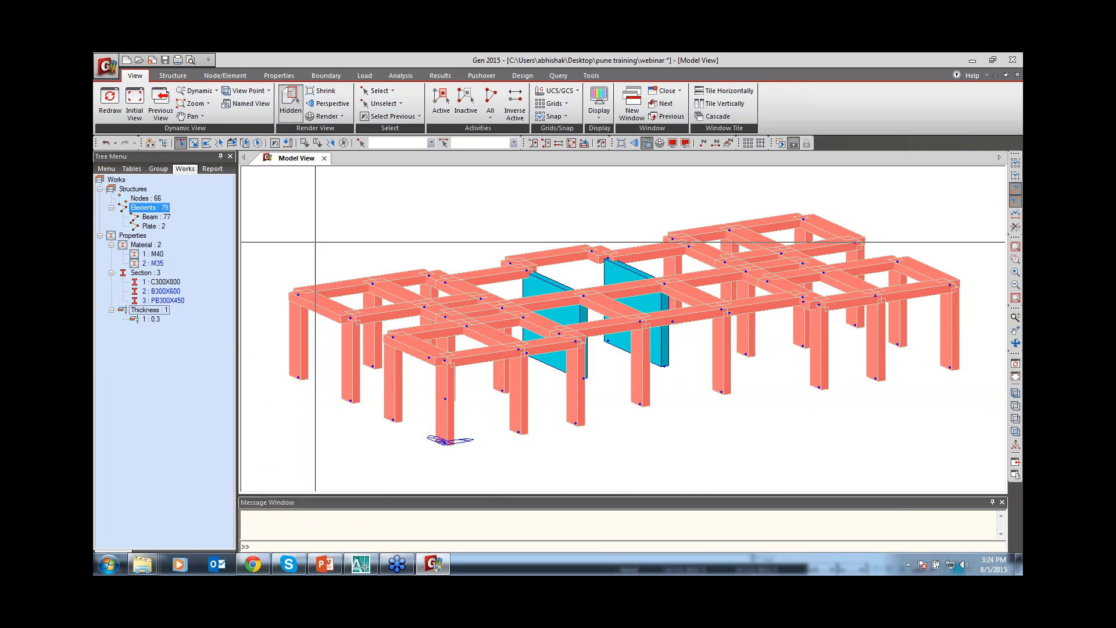
Assign material M35 to the floor-level beams, picked by the XY plane through a beam node, and reselect the M35 elements.
left_click(158, 265)
left_click_drag(159, 265, 281, 178)
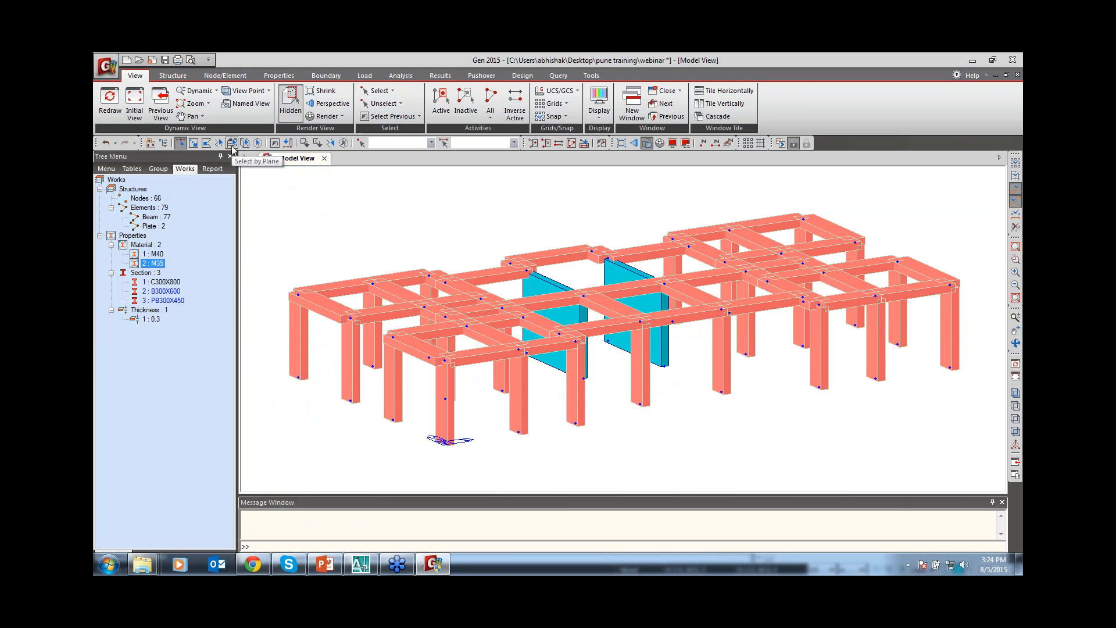
left_click(232, 147)
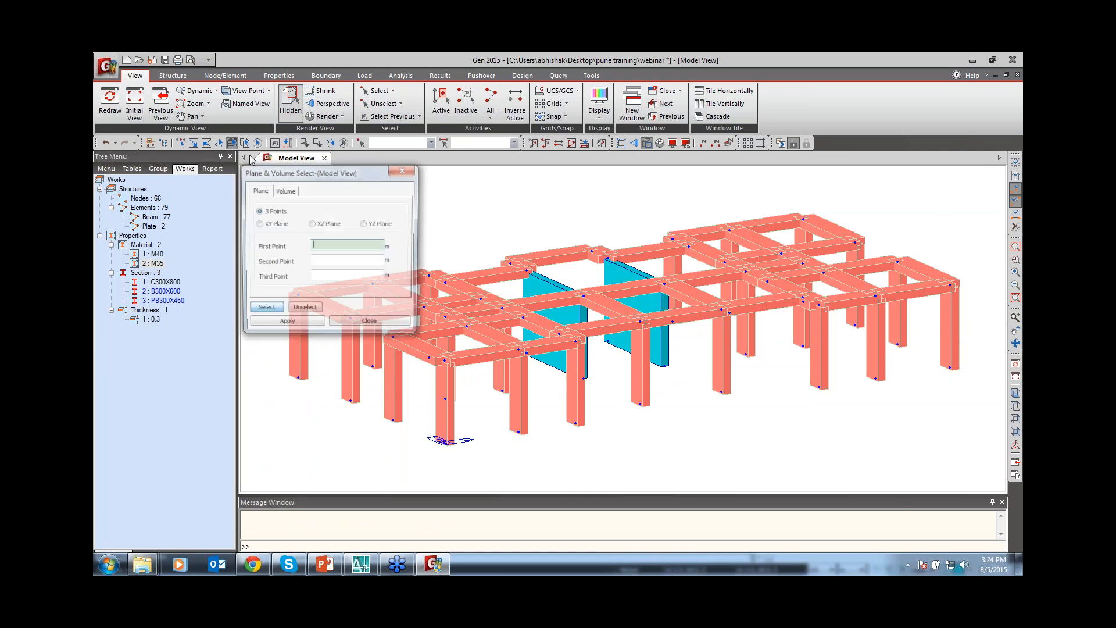
left_click(257, 224)
left_click(445, 358)
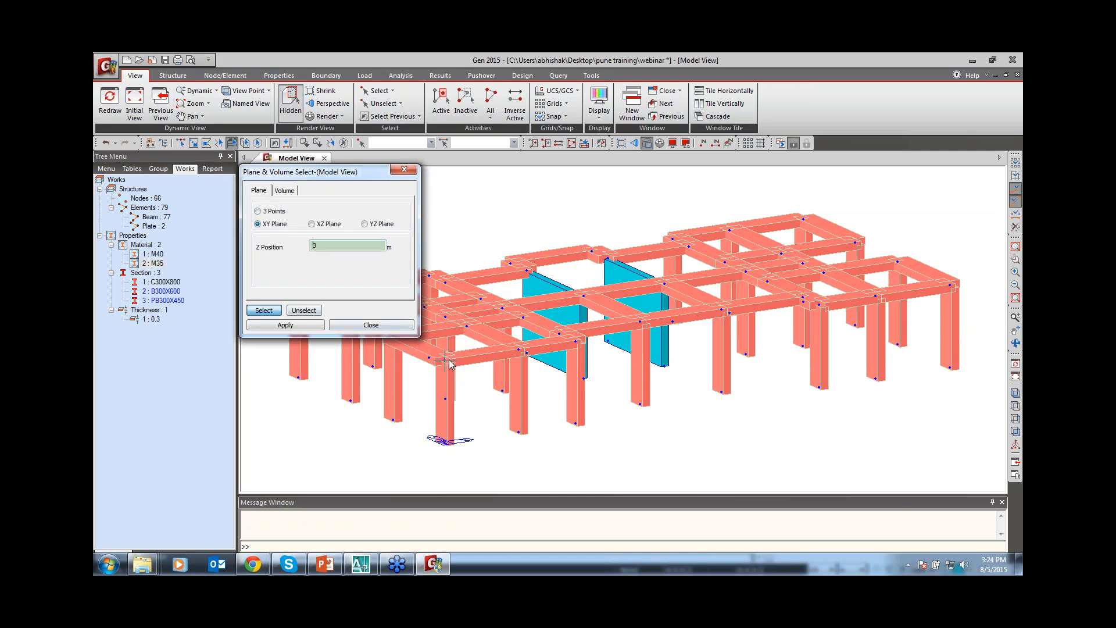
left_click(371, 324)
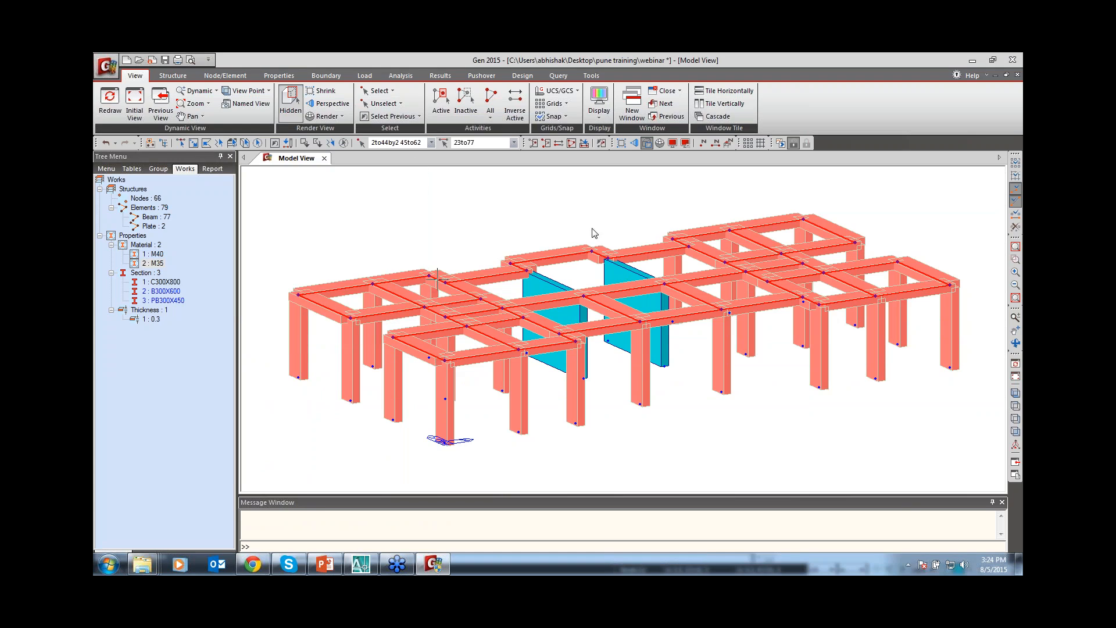
left_click_drag(156, 264, 319, 249)
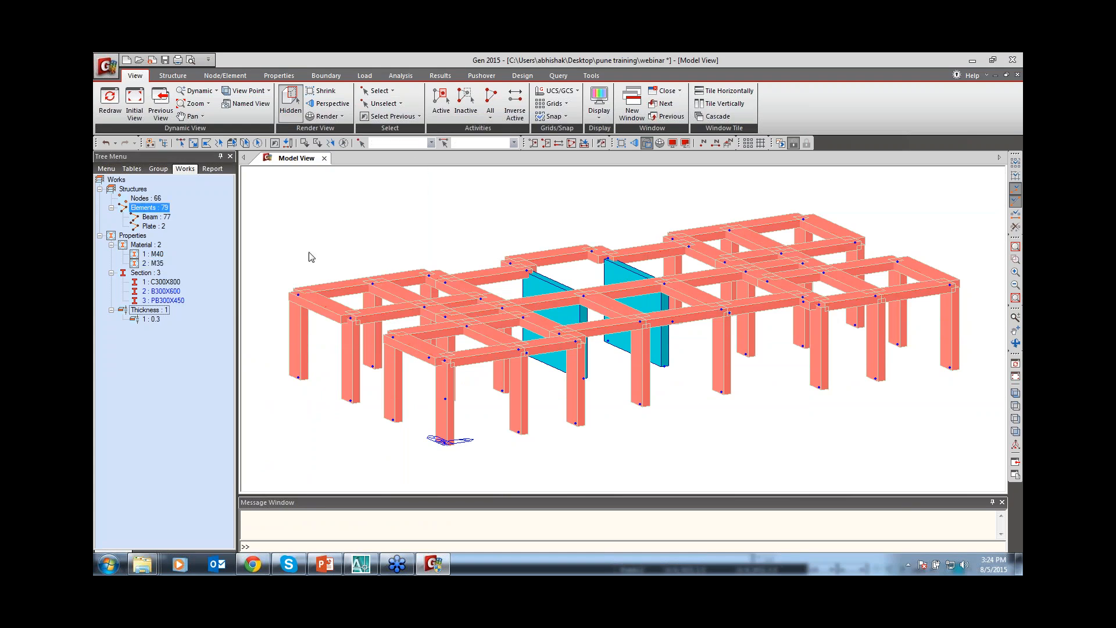
double_click(156, 263)
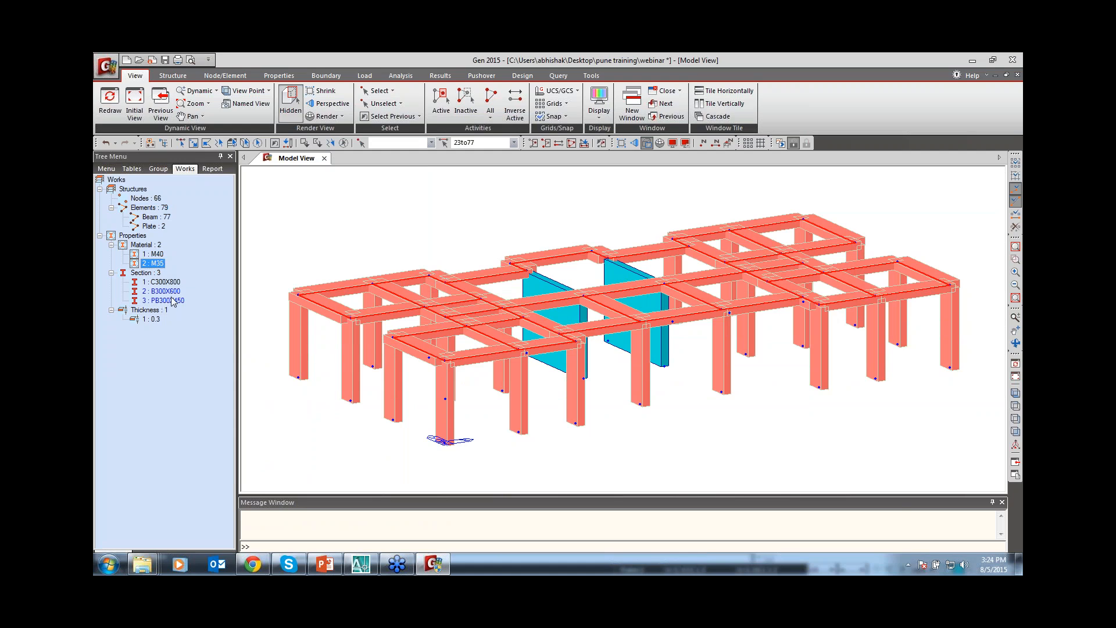
Assign section PB300X450 to the selected M35 floor beams and inspect a corner beam-column joint up close.
left_click_drag(167, 303, 338, 260)
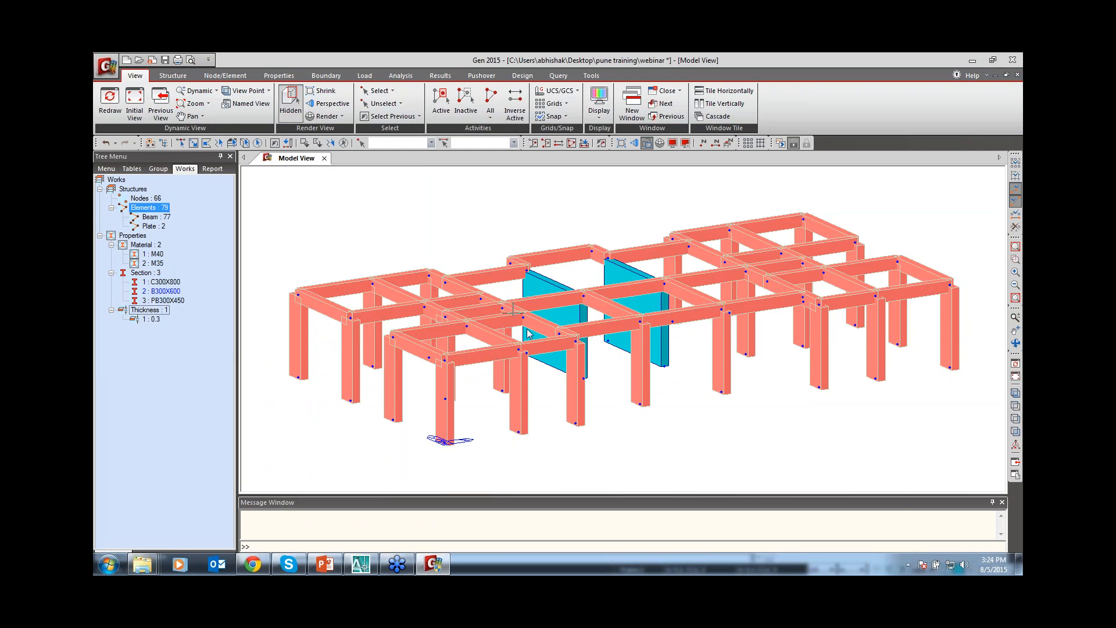
left_click(1015, 259)
left_click_drag(534, 319, 341, 407)
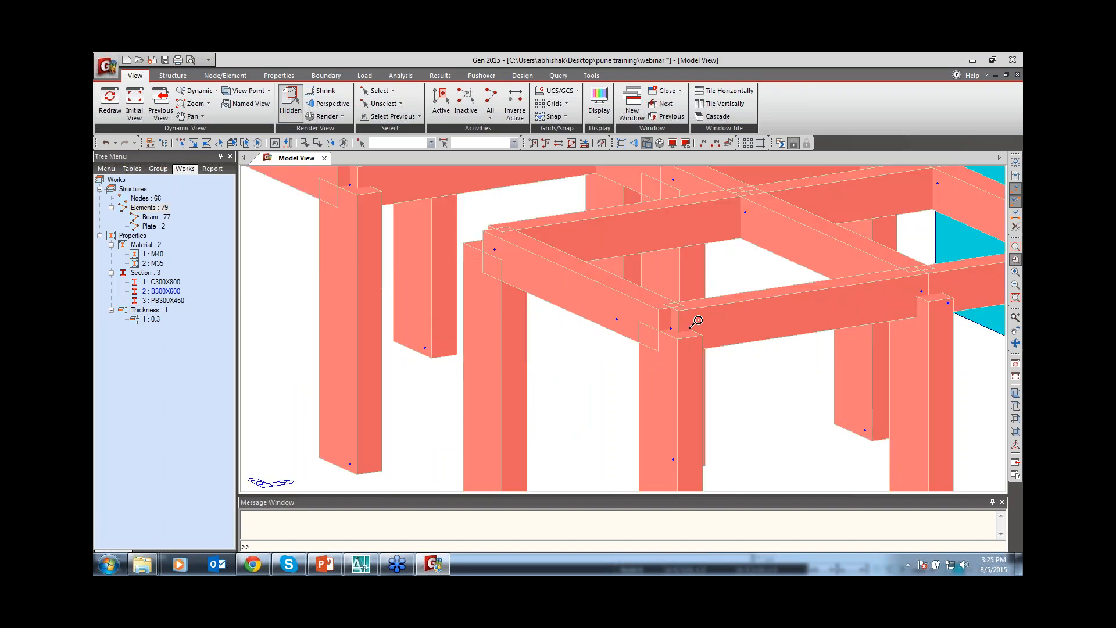
left_click(1015, 259)
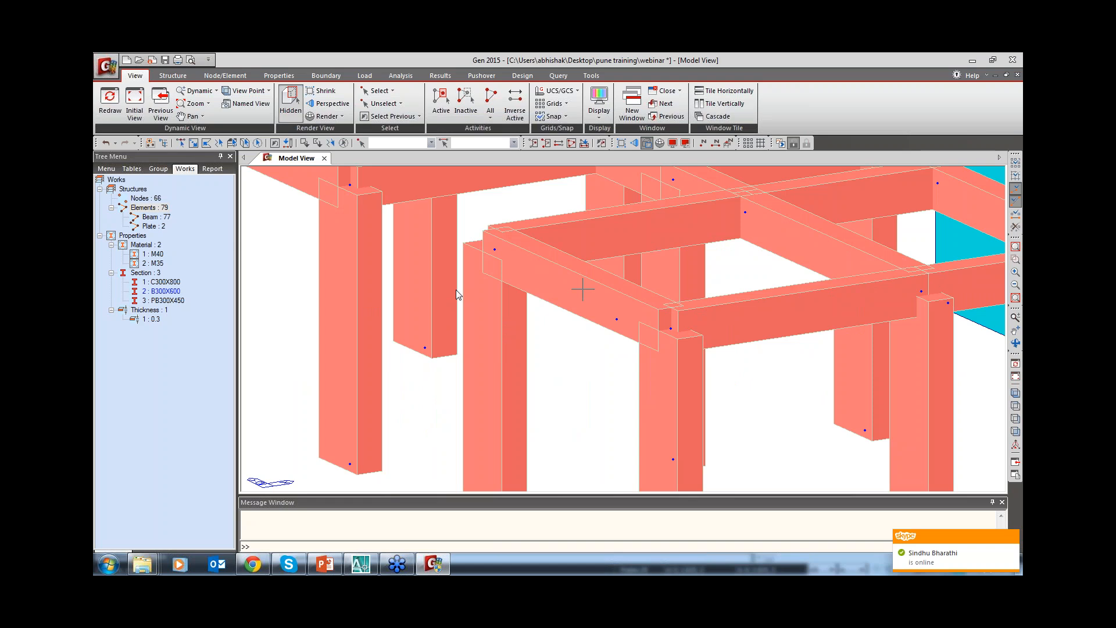
Set the structure type to convert self-weight into X, Y, Z masses and align beam section tops with the floor, then check the corner joint.
left_click(173, 76)
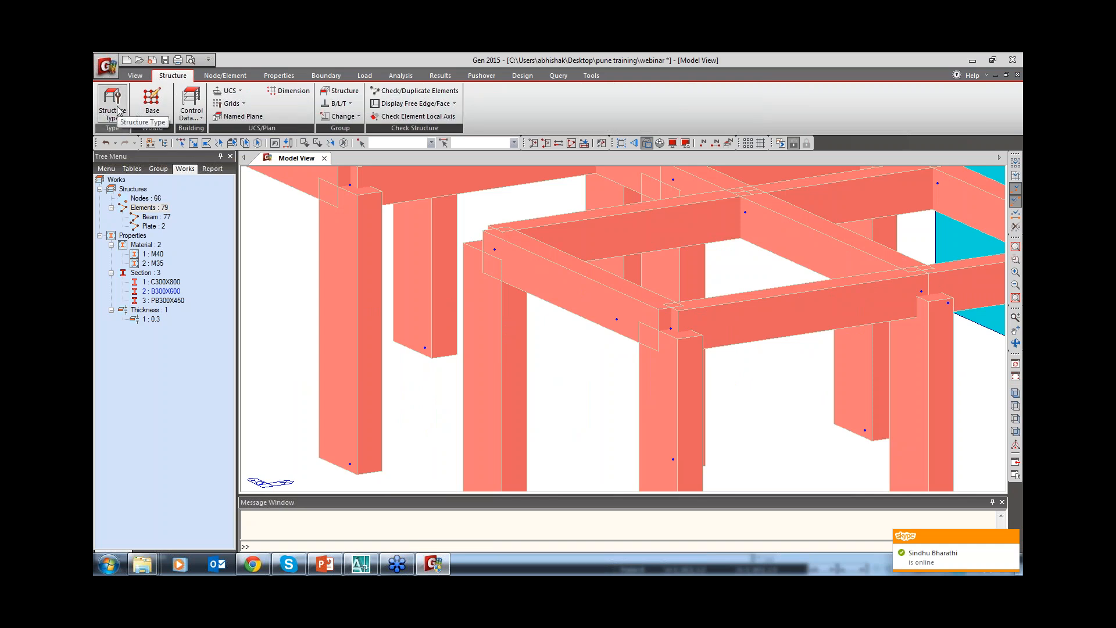
left_click(112, 105)
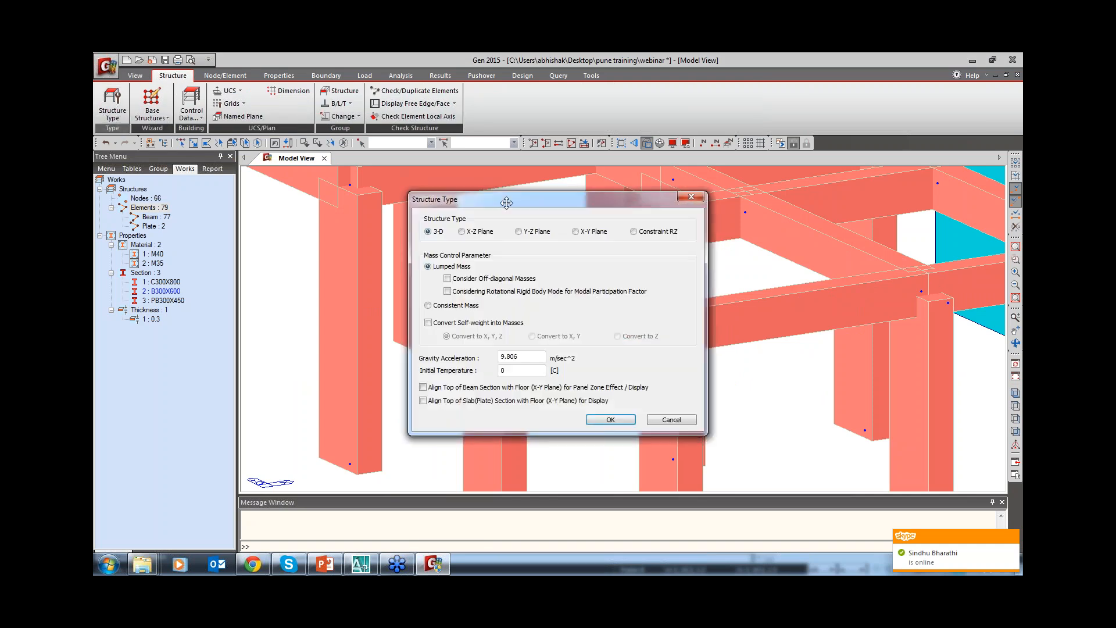
left_click(414, 277)
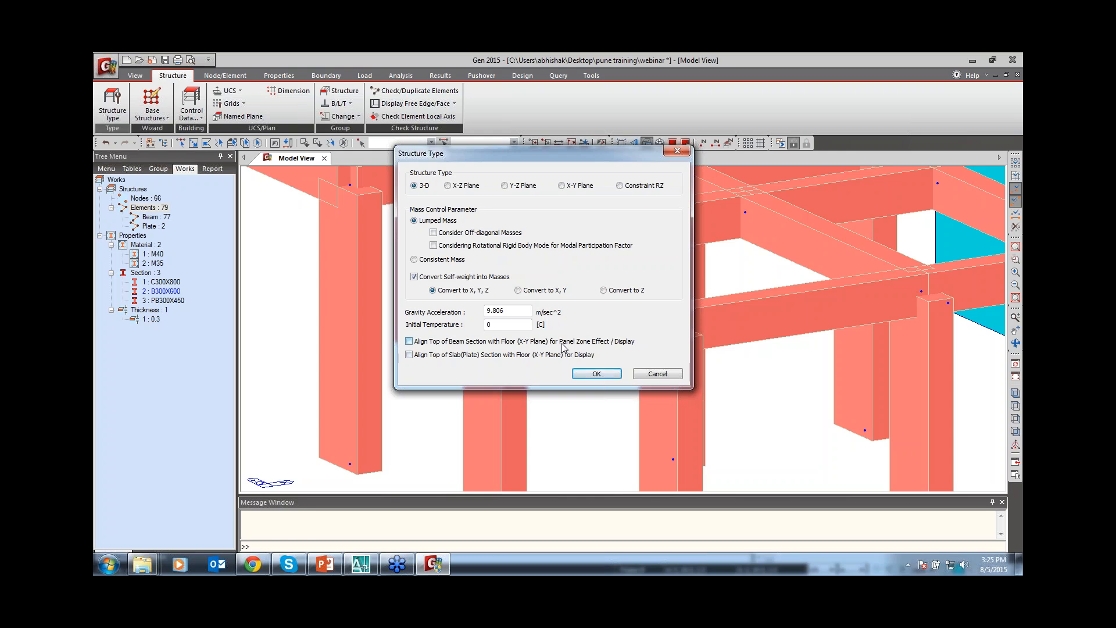
left_click(410, 342)
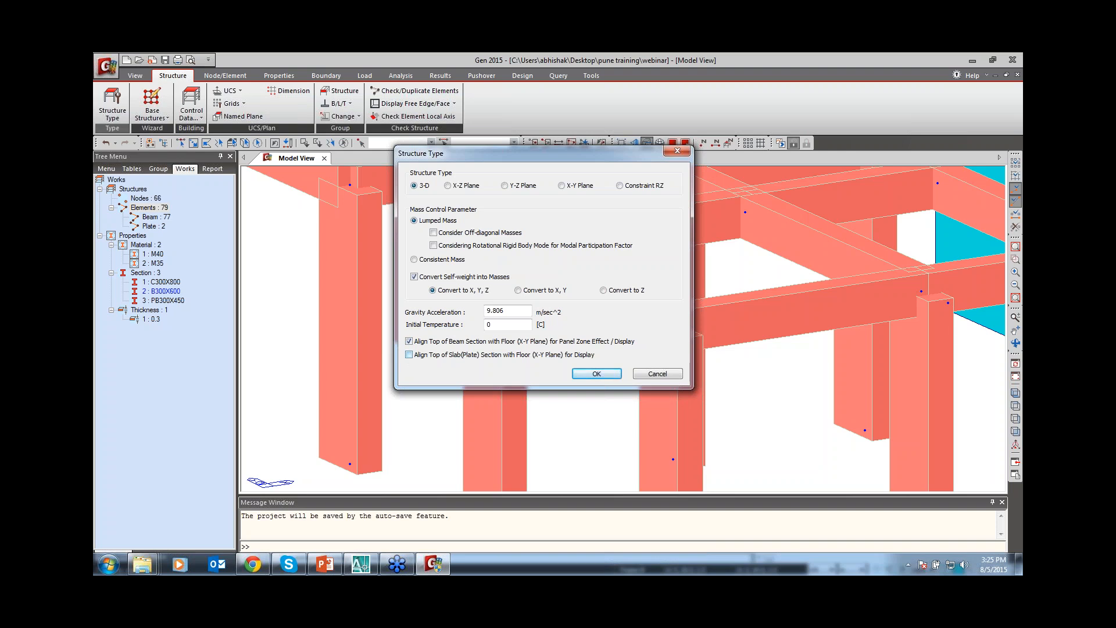
left_click(596, 374)
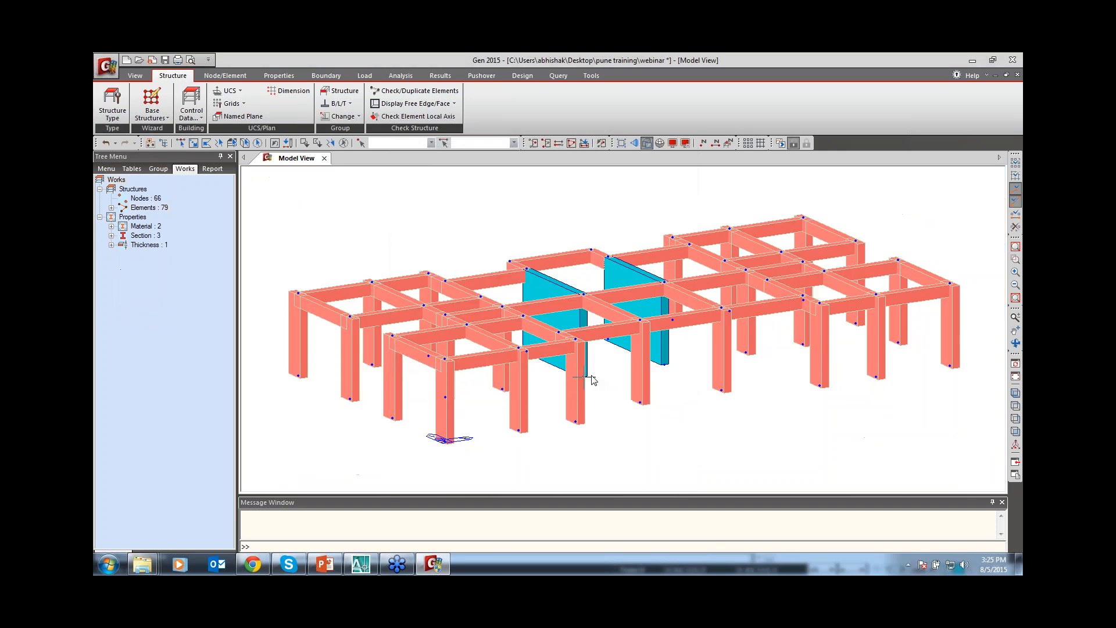
left_click(1016, 259)
left_click_drag(521, 328, 385, 396)
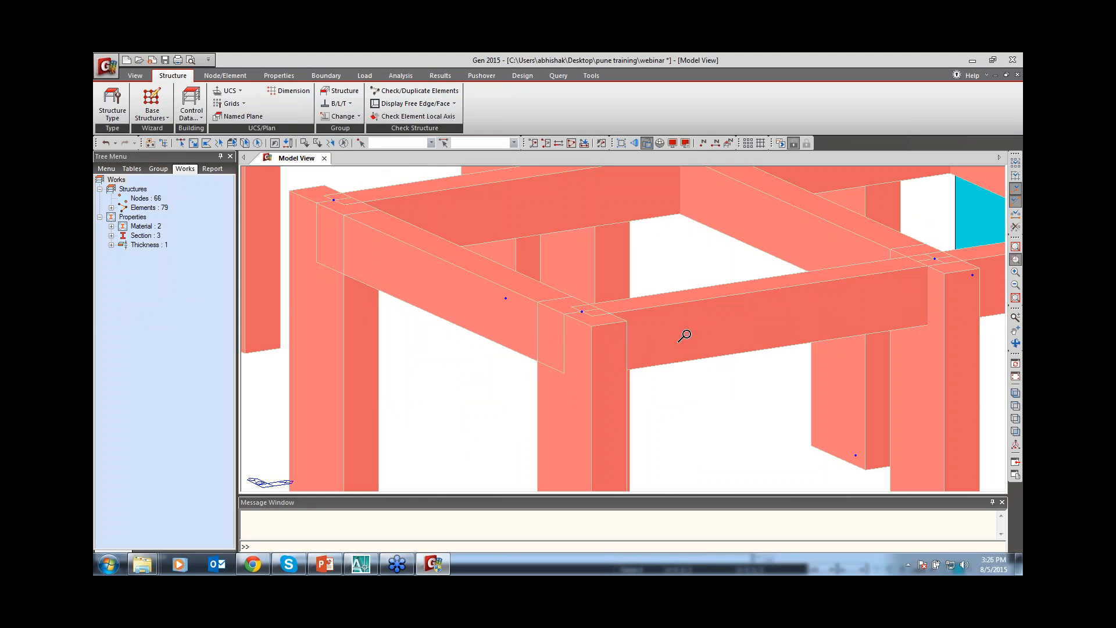
left_click(1015, 259)
left_click(1015, 248)
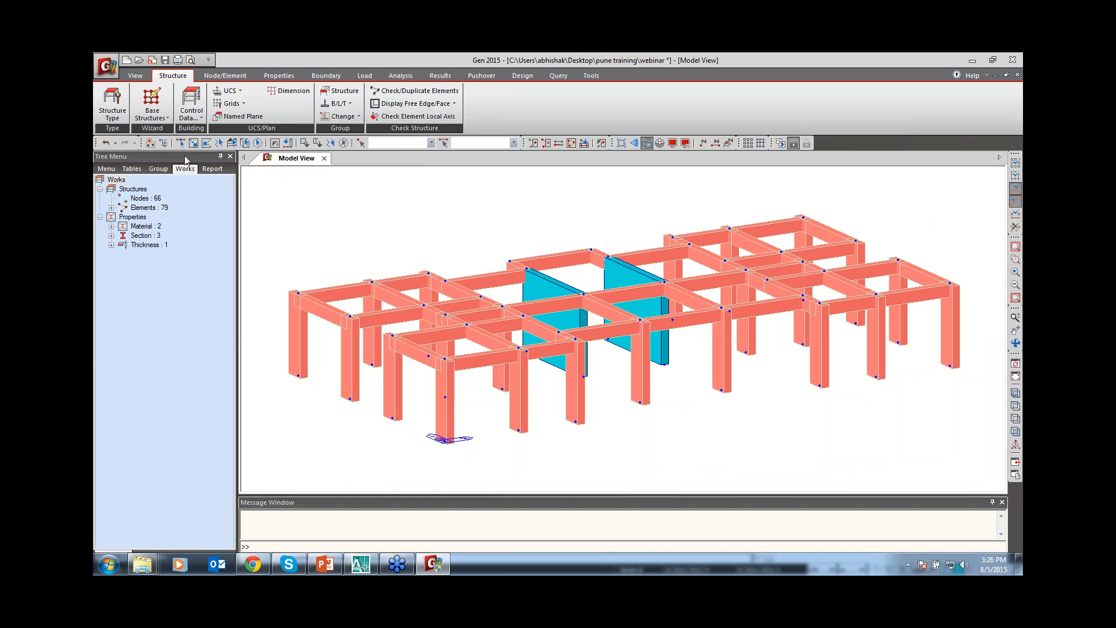
Select both wall plate elements from the Works tree and delete them.
left_click(111, 208)
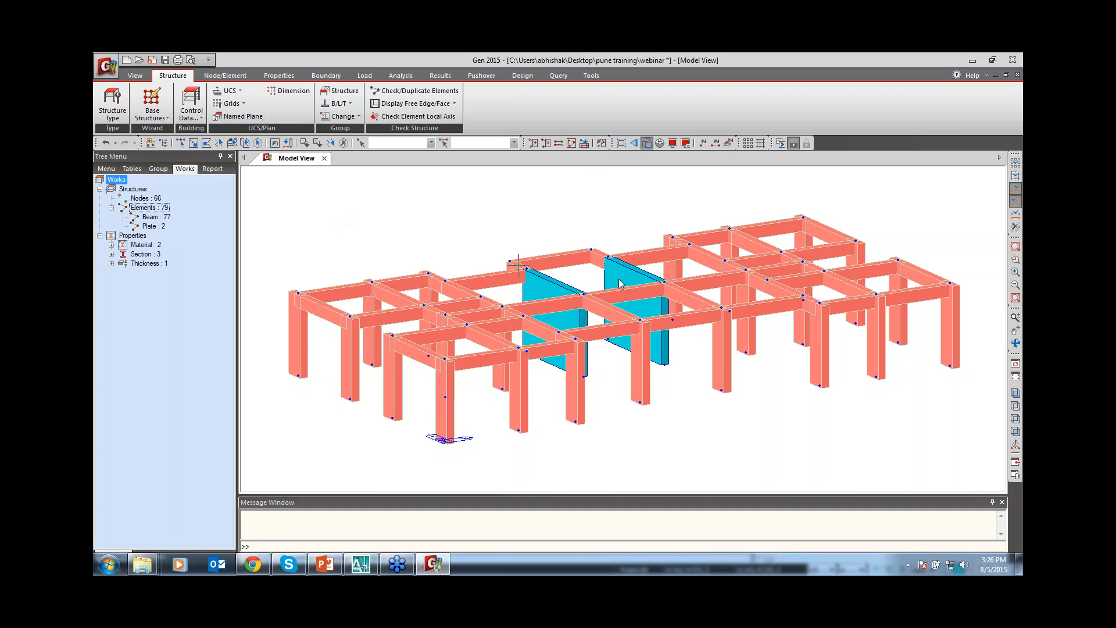
left_click(154, 227)
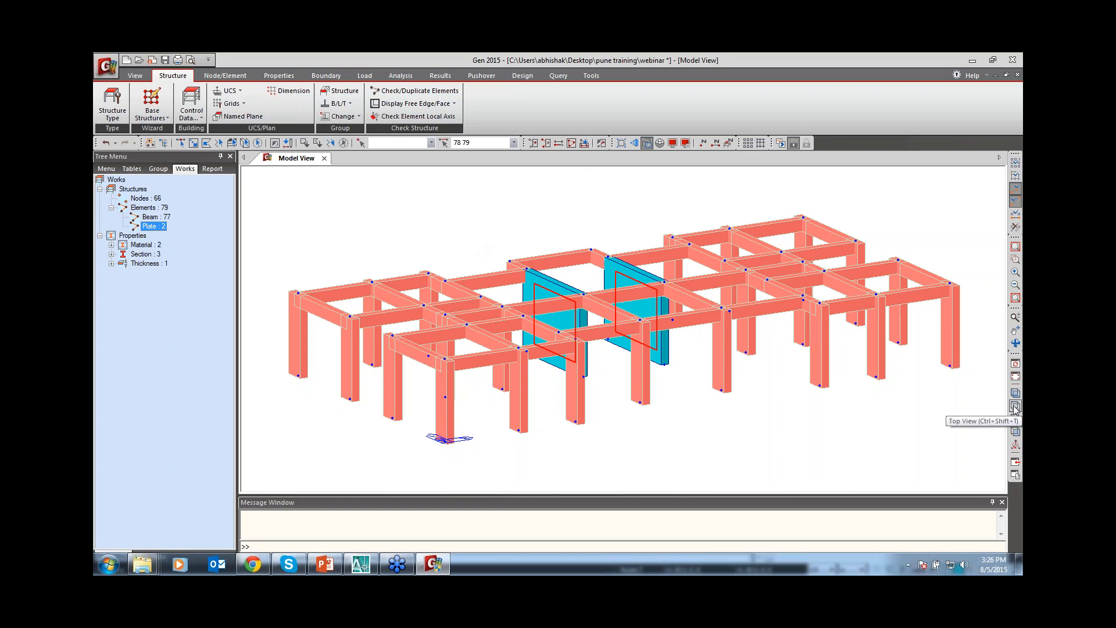
key("Delete")
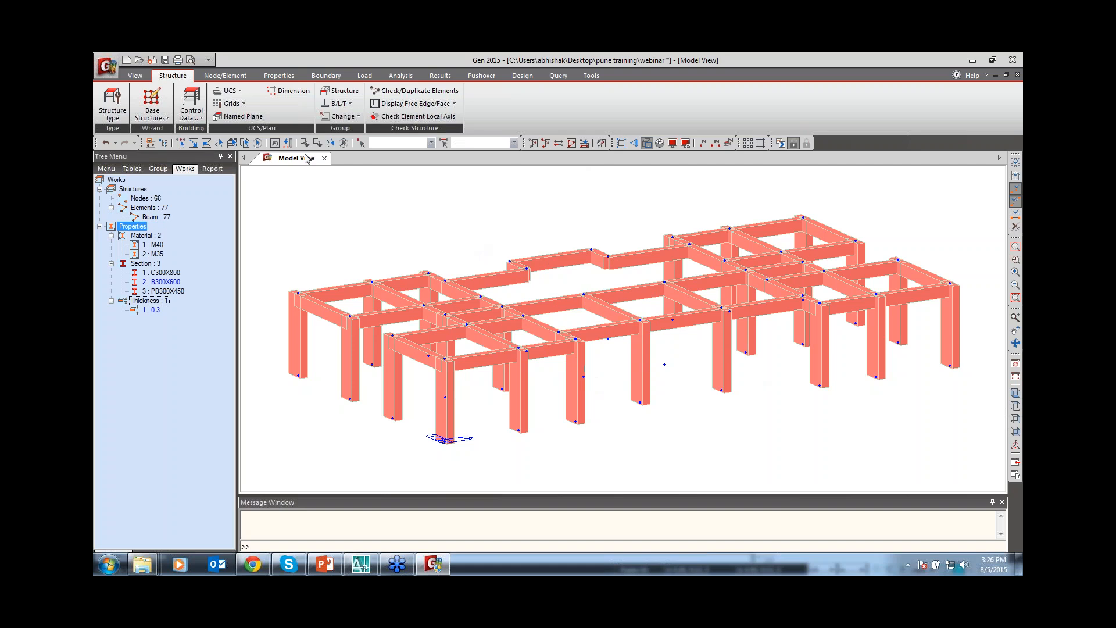
Create two M40 beams with section PB300X450 between the floor-level nodes where the plates' upper edges were.
right_click(335, 194)
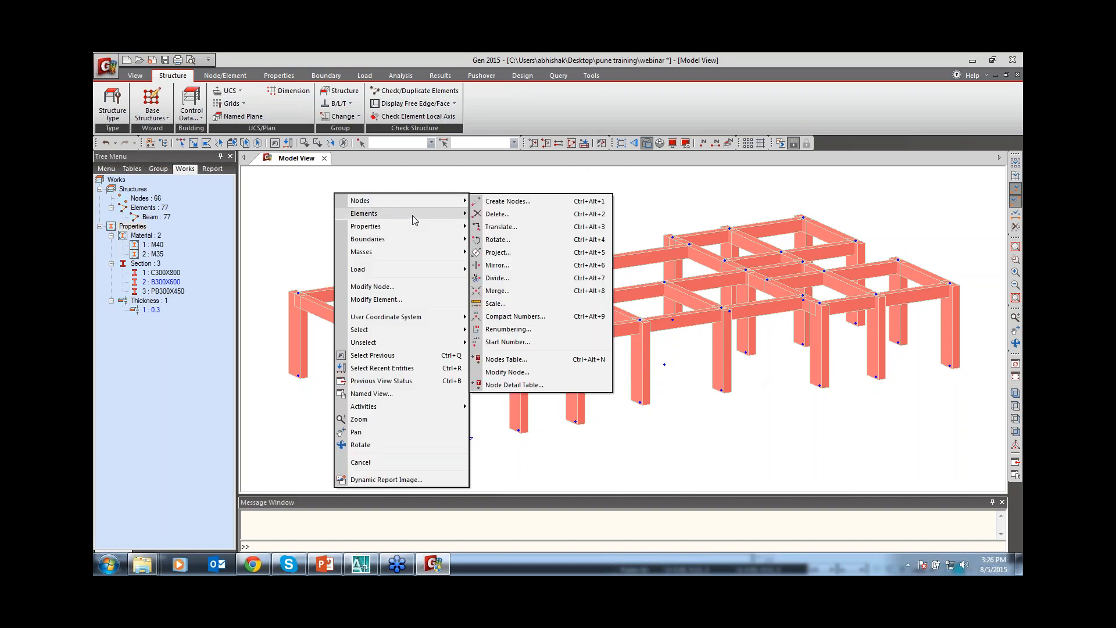
mouse_move(391, 214)
left_click(487, 214)
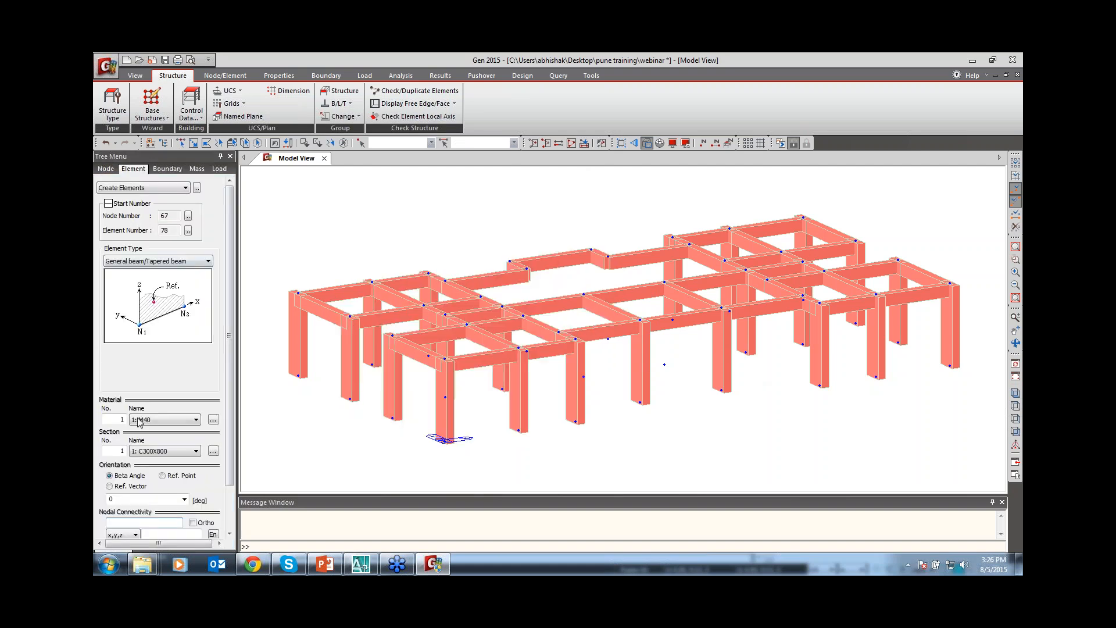
scroll(227, 419, "down", 3)
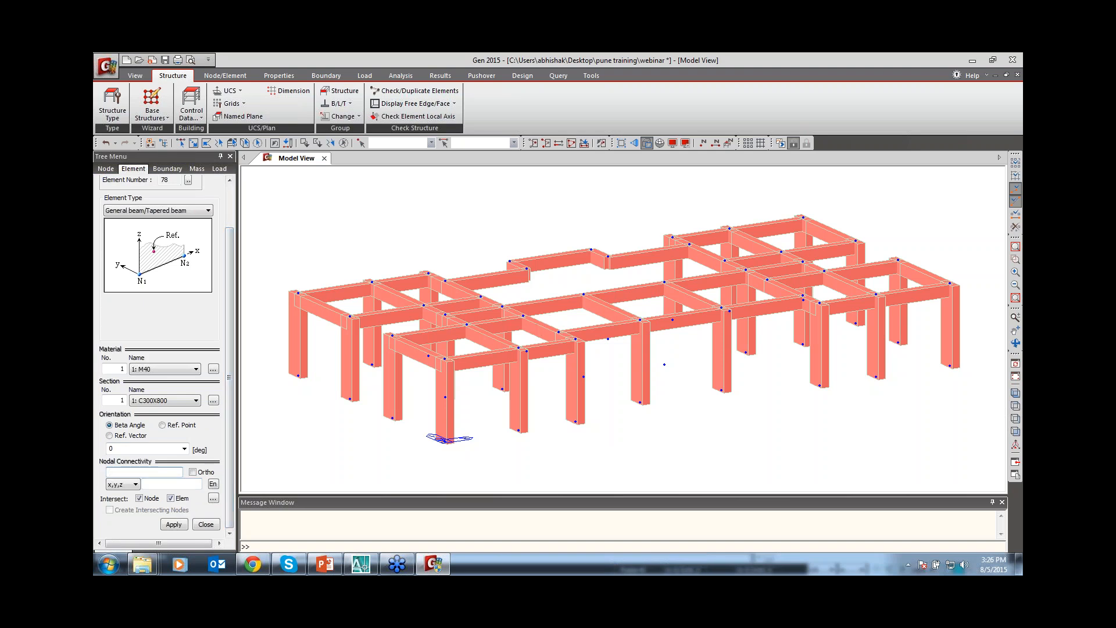
left_click(182, 401)
left_click(155, 427)
left_click(583, 294)
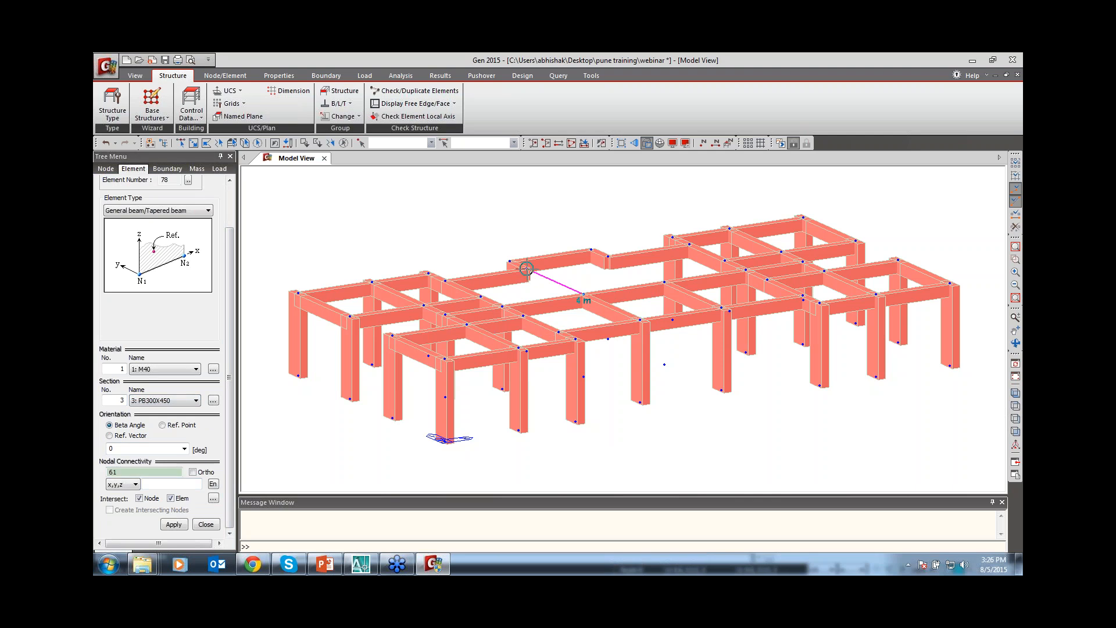
left_click(665, 281)
left_click(608, 257)
left_click(206, 524)
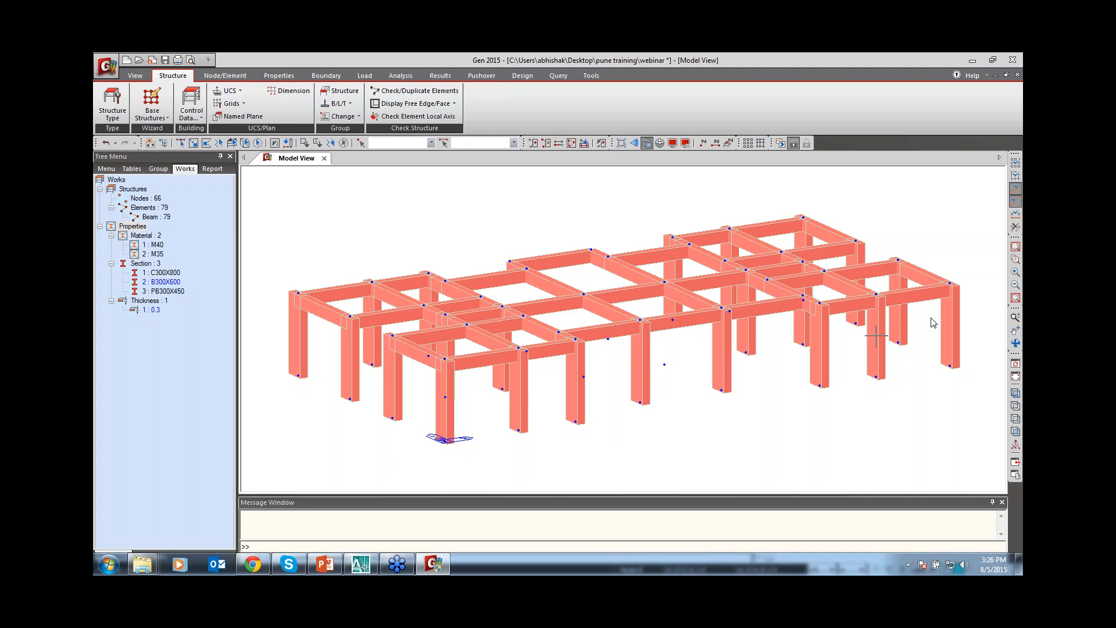
Select the two new beams at the former plate positions and start Extrude Elements on them.
left_click_drag(776, 321, 753, 375)
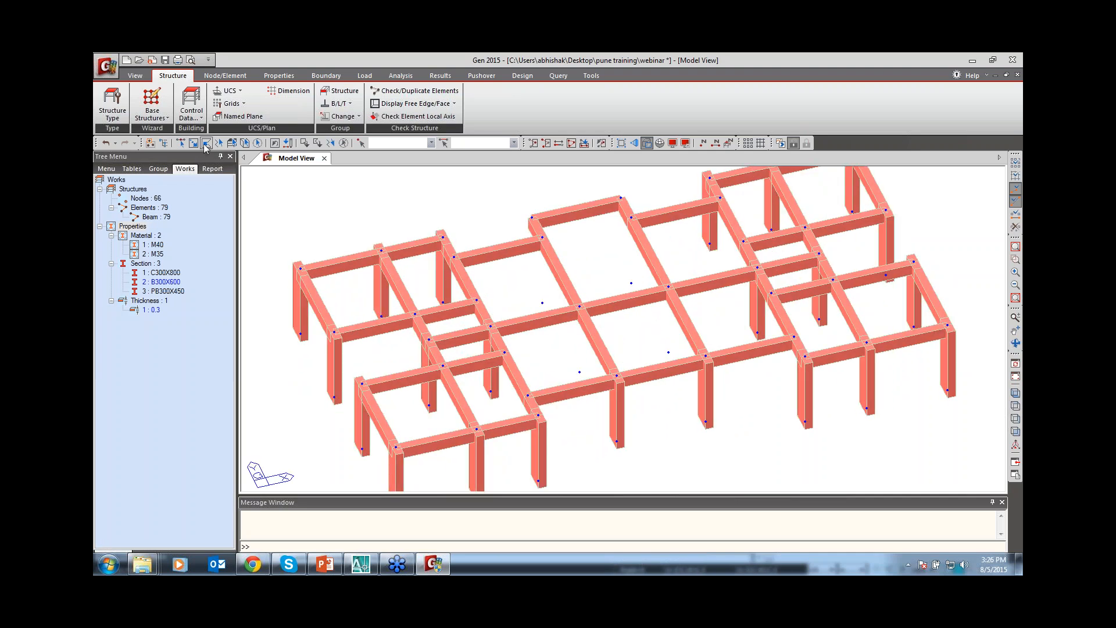
left_click(180, 142)
left_click(553, 262)
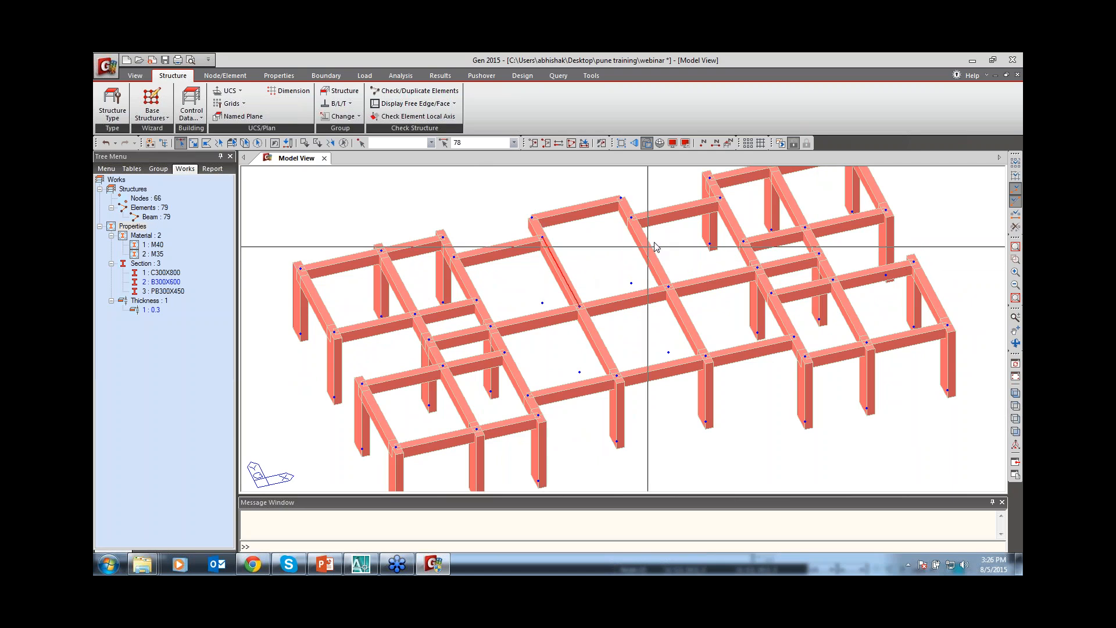
left_click(637, 248)
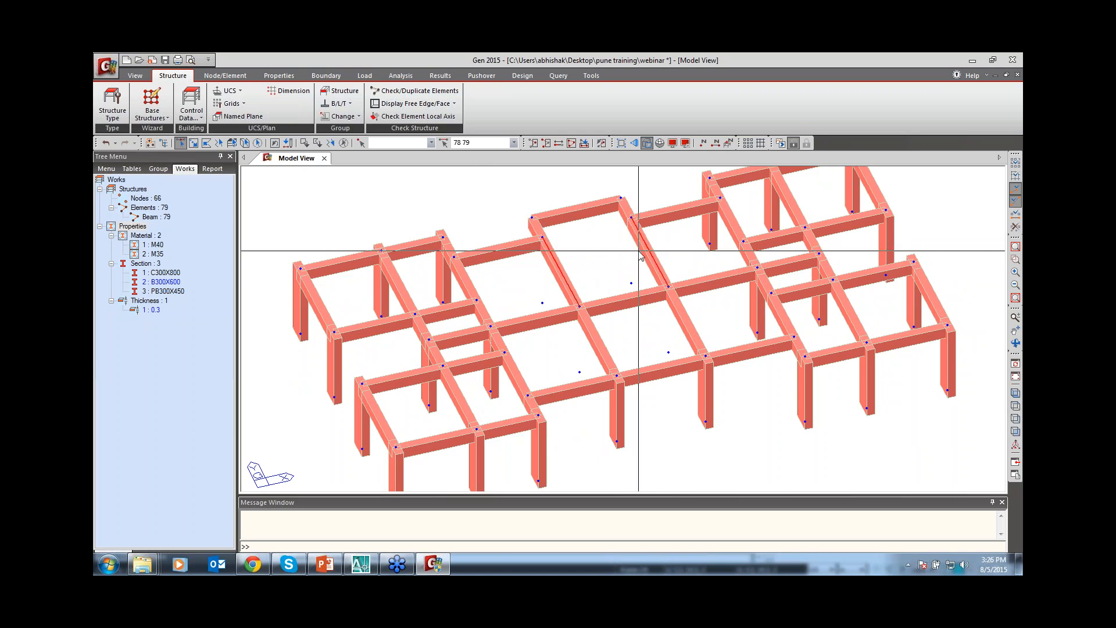
mouse_move(639, 251)
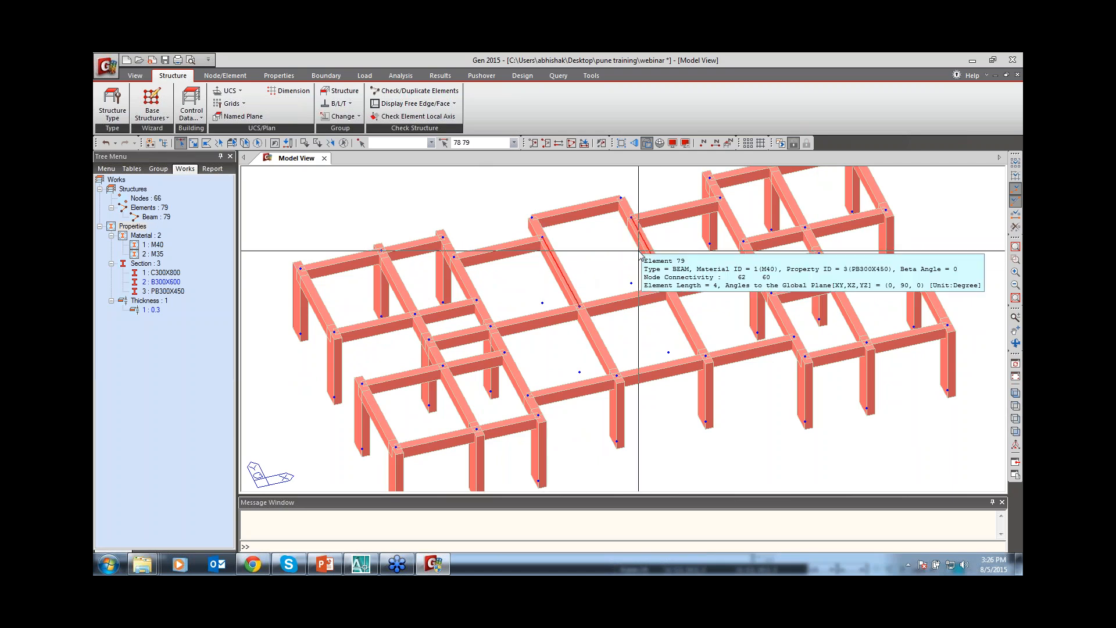
right_click(493, 211)
mouse_move(524, 220)
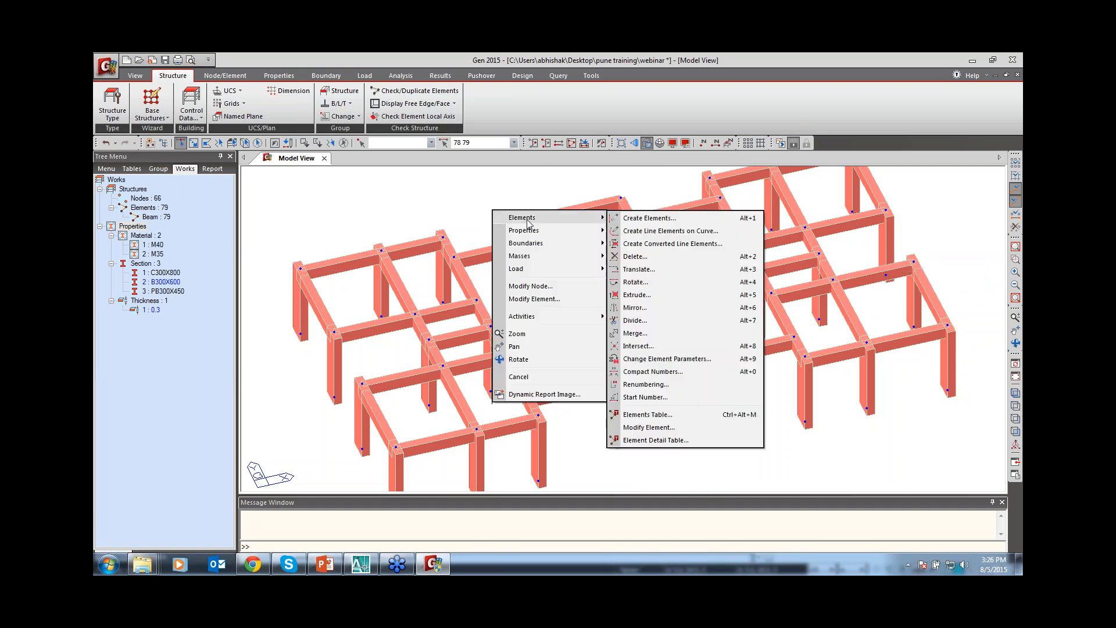
left_click(634, 294)
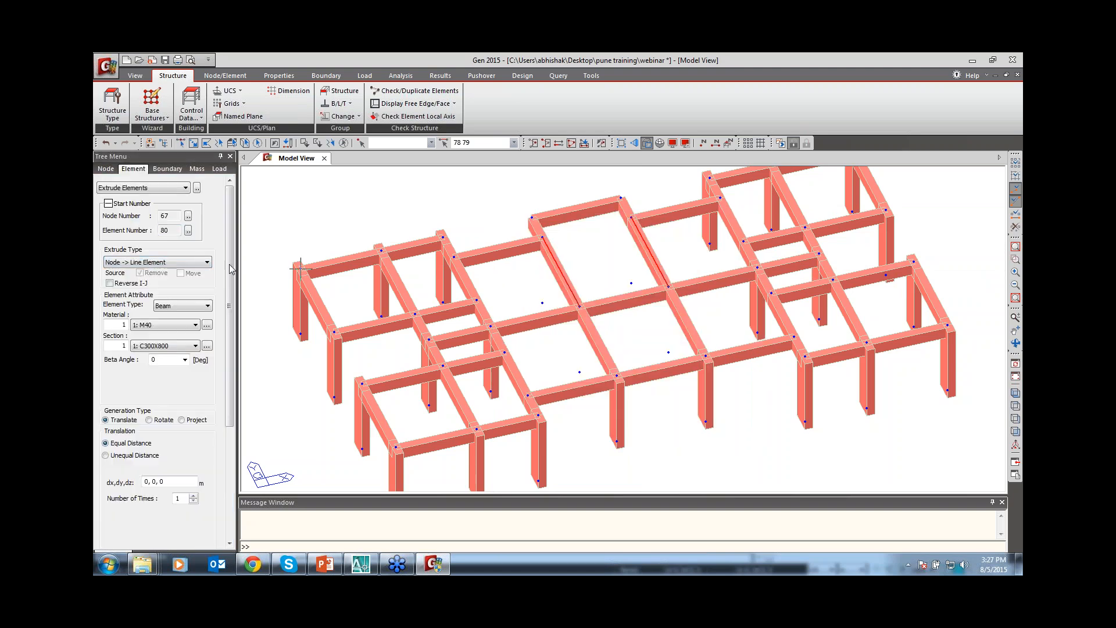
Configure the extrusion as Line Elem. -> Planar Elem. with element type Wall, material M40, thickness 0.3 and the Plate option.
left_click(149, 263)
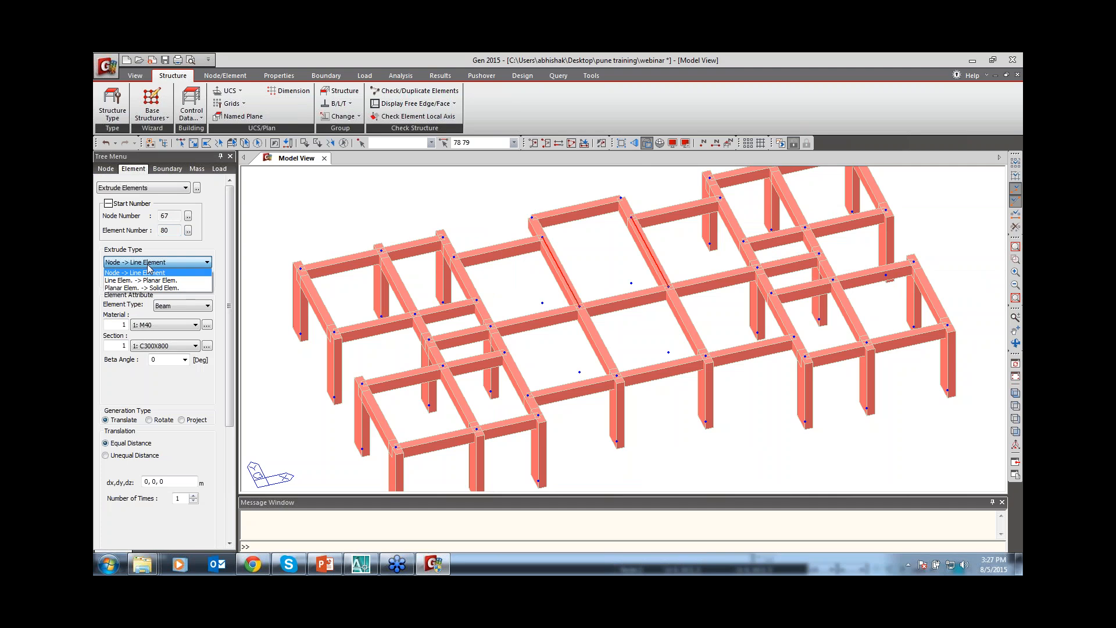
left_click(133, 281)
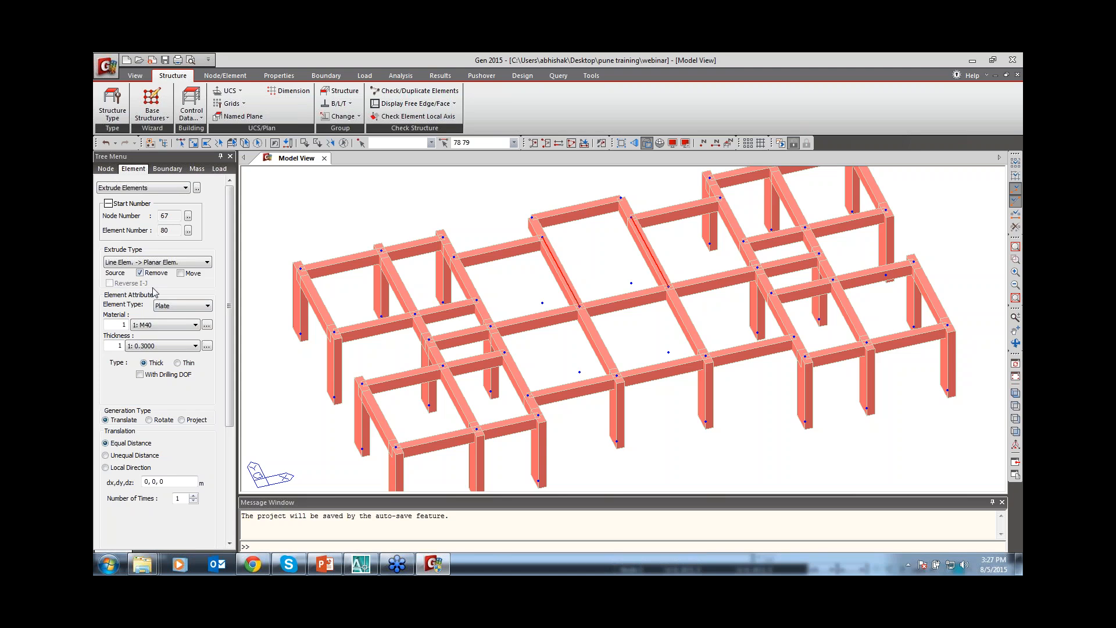
left_click(181, 306)
left_click(173, 332)
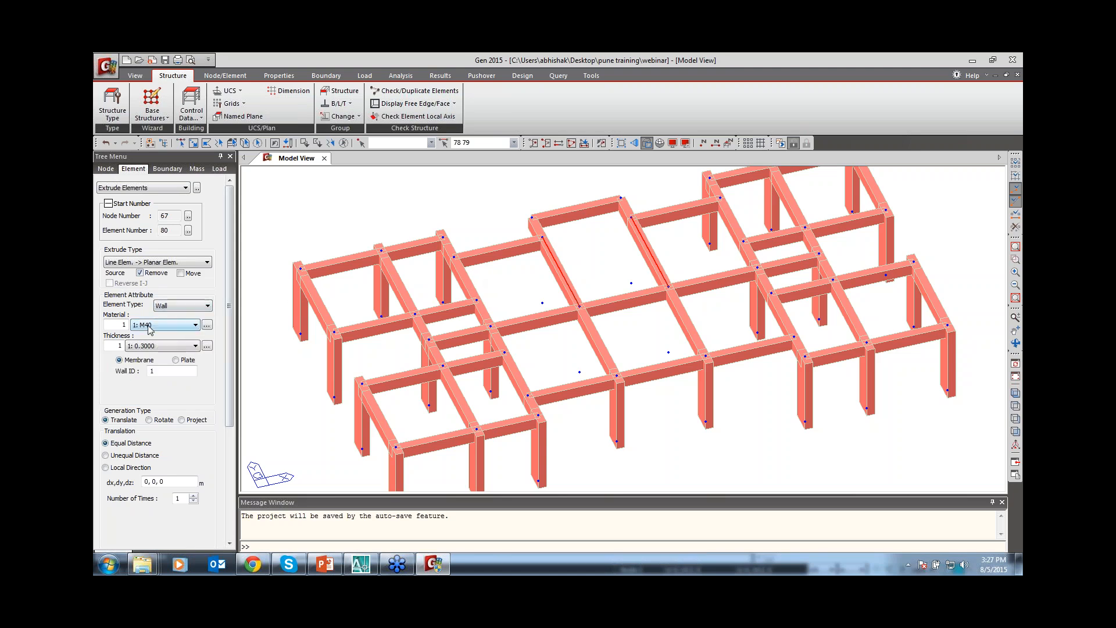
left_click(139, 346)
left_click(137, 355)
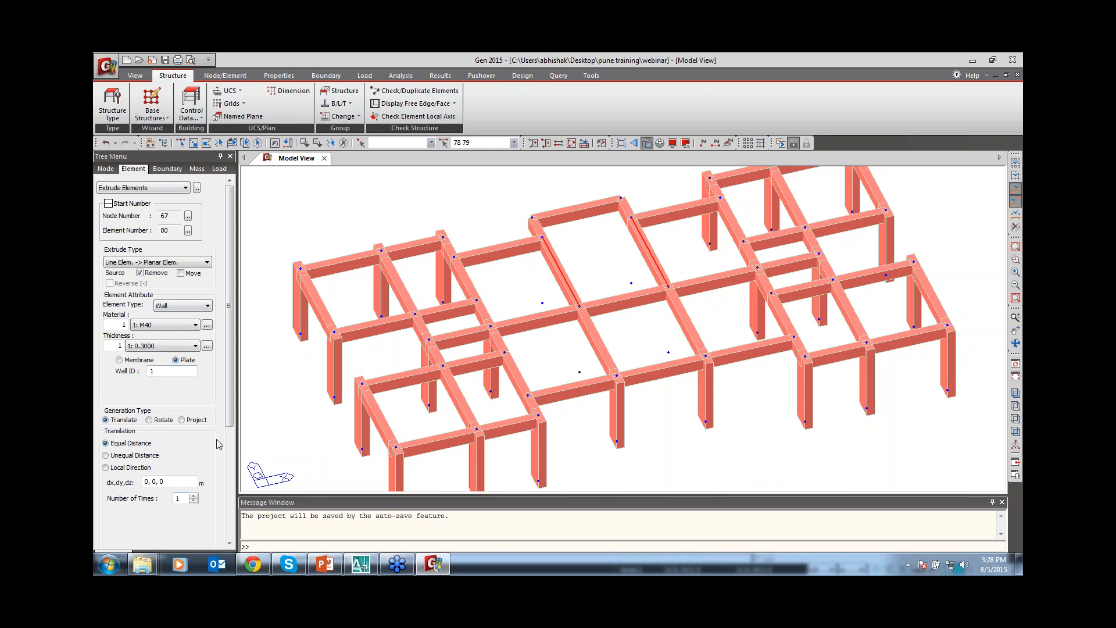
Extrude the two beams into walls with an equal-distance translation of 0, 0, -3 m, one time.
left_click(178, 482)
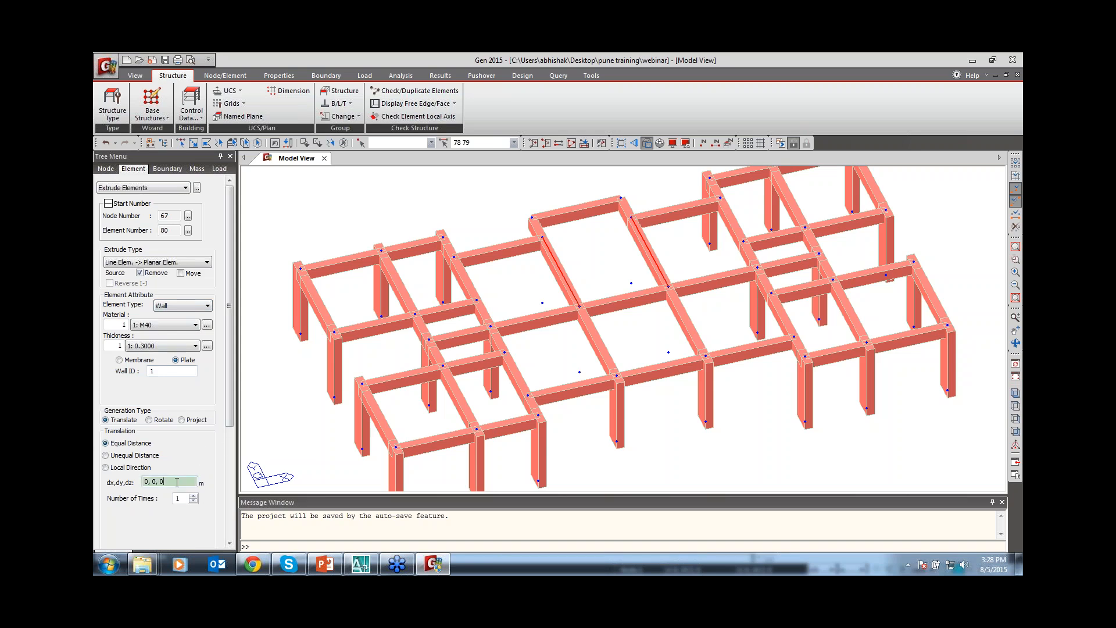
key("BackSpace")
type("-3")
scroll(226, 396, "down", 5)
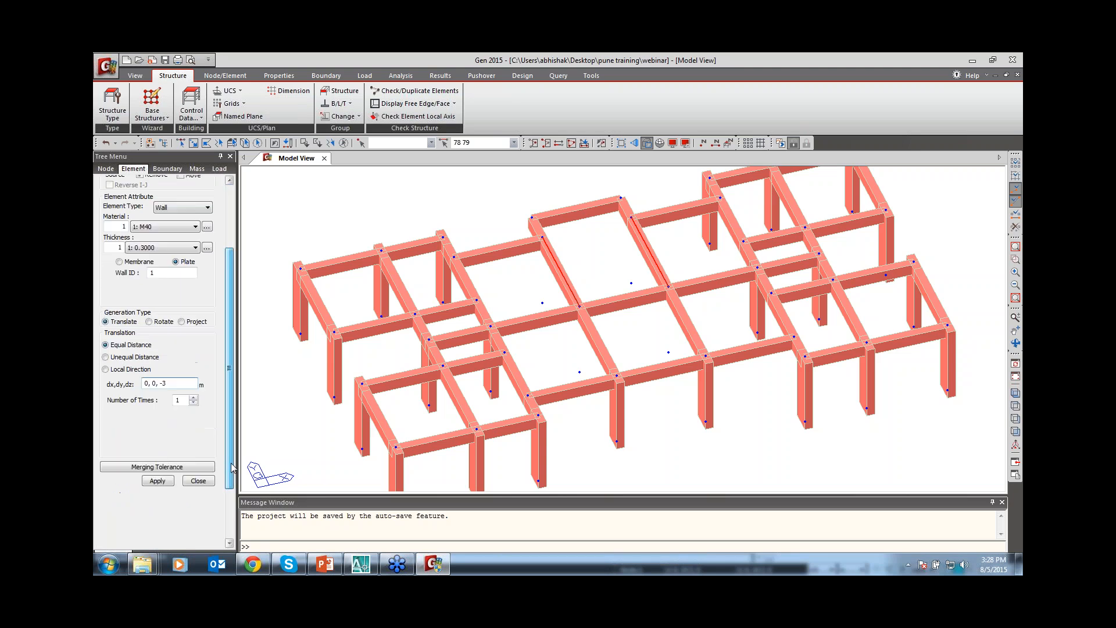
left_click(165, 439)
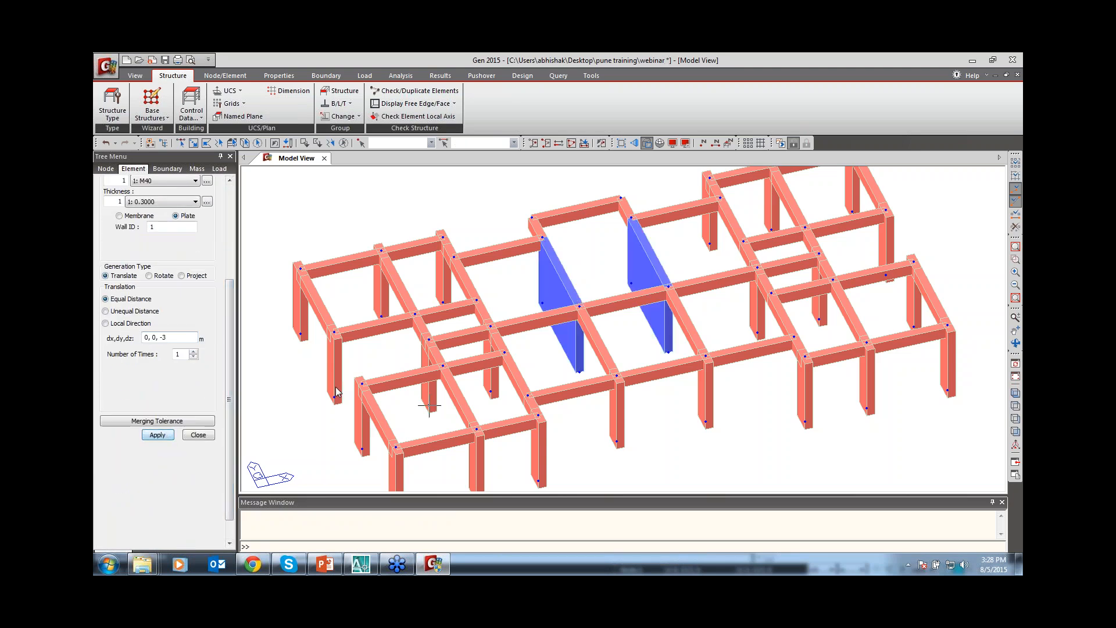
left_click(198, 435)
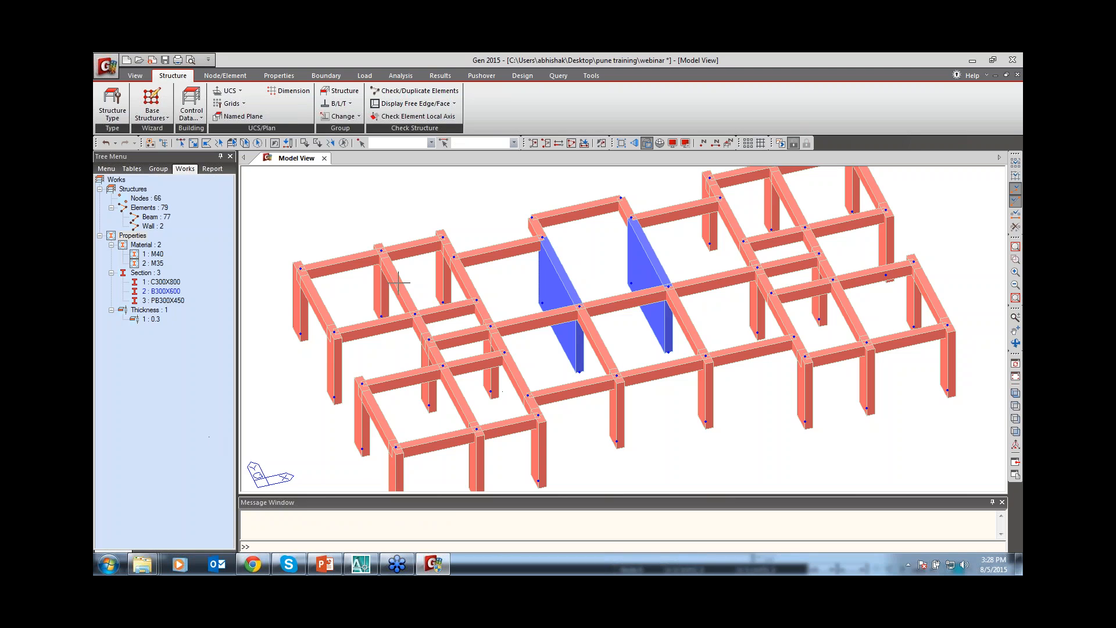
Check the wall and beam elements by selecting each group from the Works tree, clear the selection and return to the isometric view.
double_click(158, 230)
double_click(158, 218)
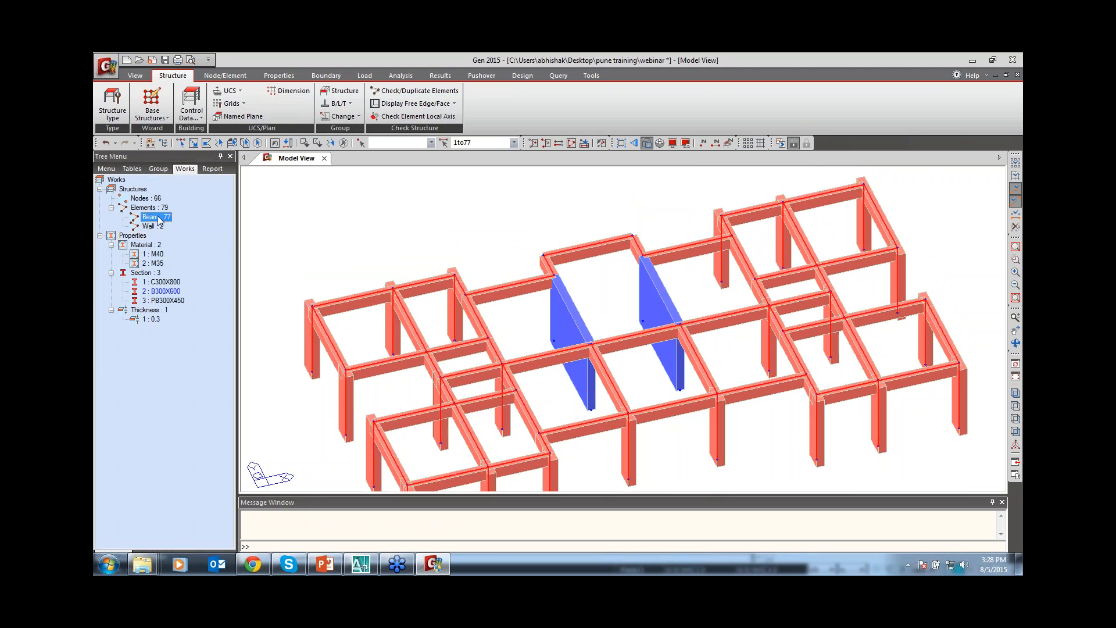
left_click(344, 143)
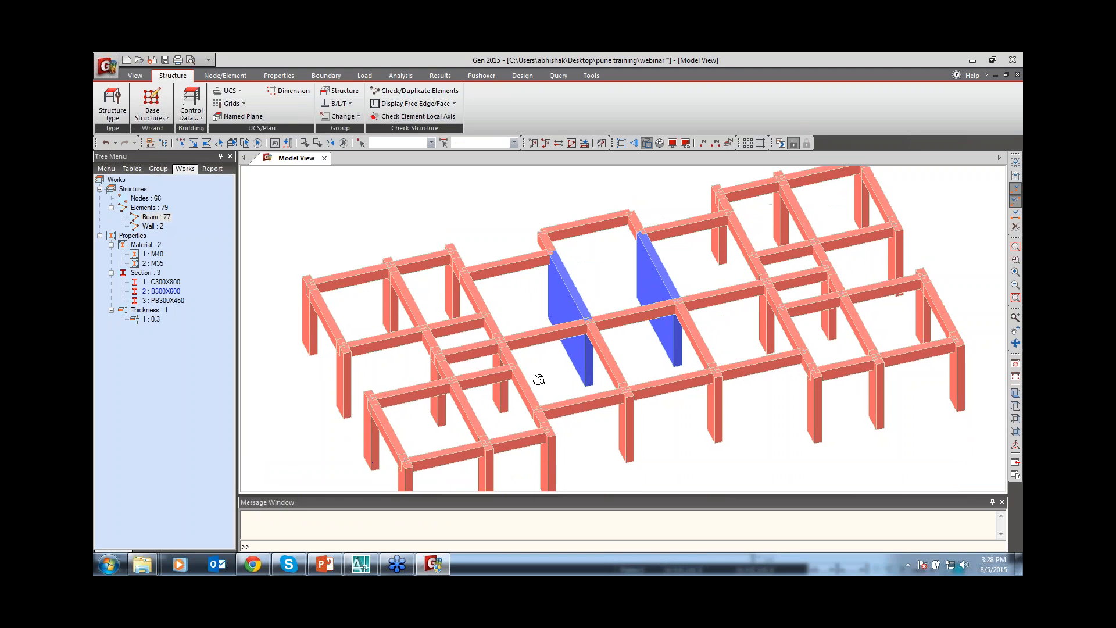
left_click(1015, 394)
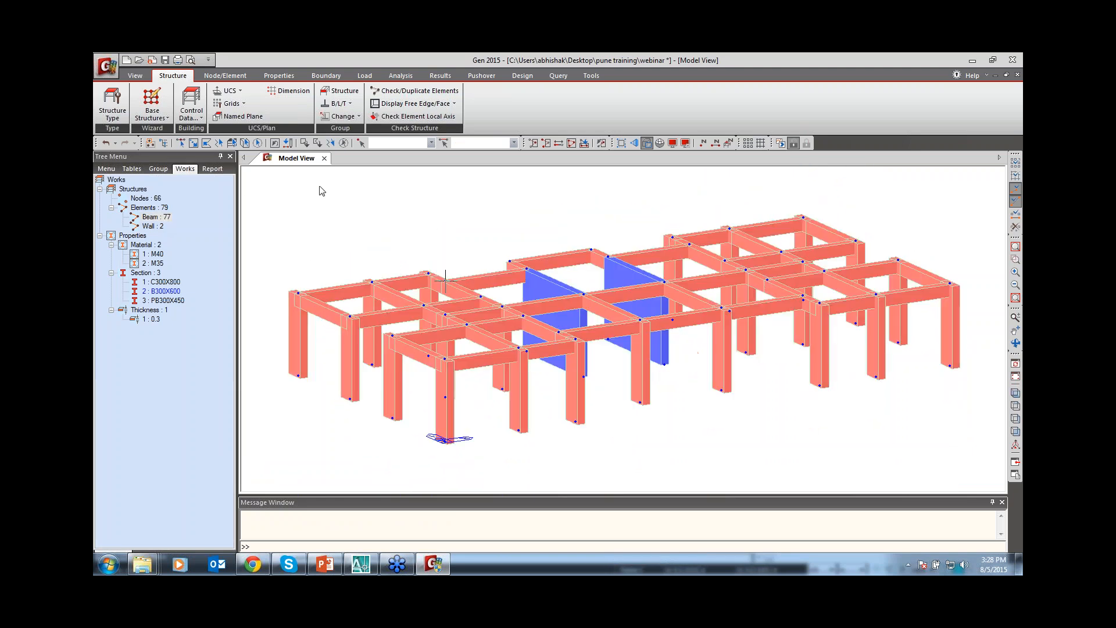
Select the whole storey and generate one copy of it upward with Building Generation at a global Z distance of 3 m.
left_click(180, 143)
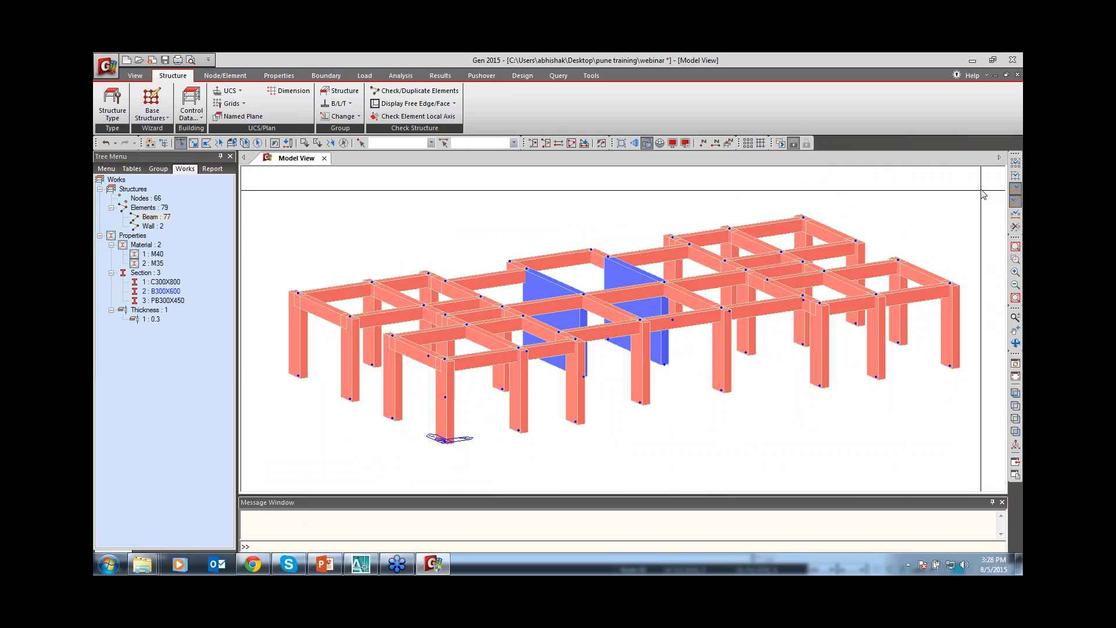
left_click_drag(982, 185, 275, 474)
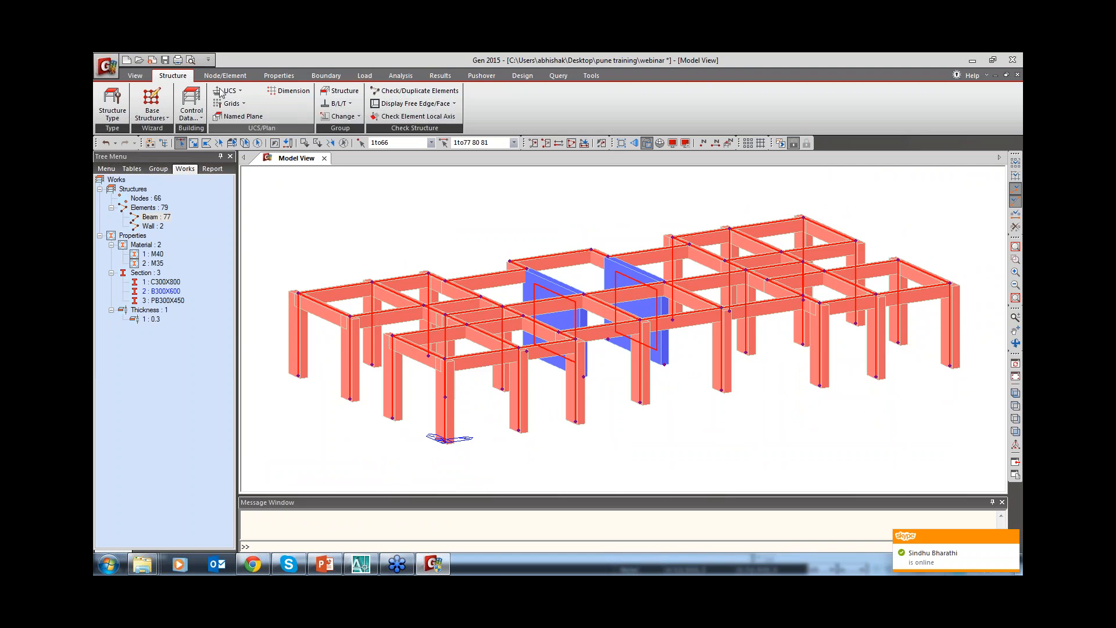
left_click(193, 119)
left_click(202, 156)
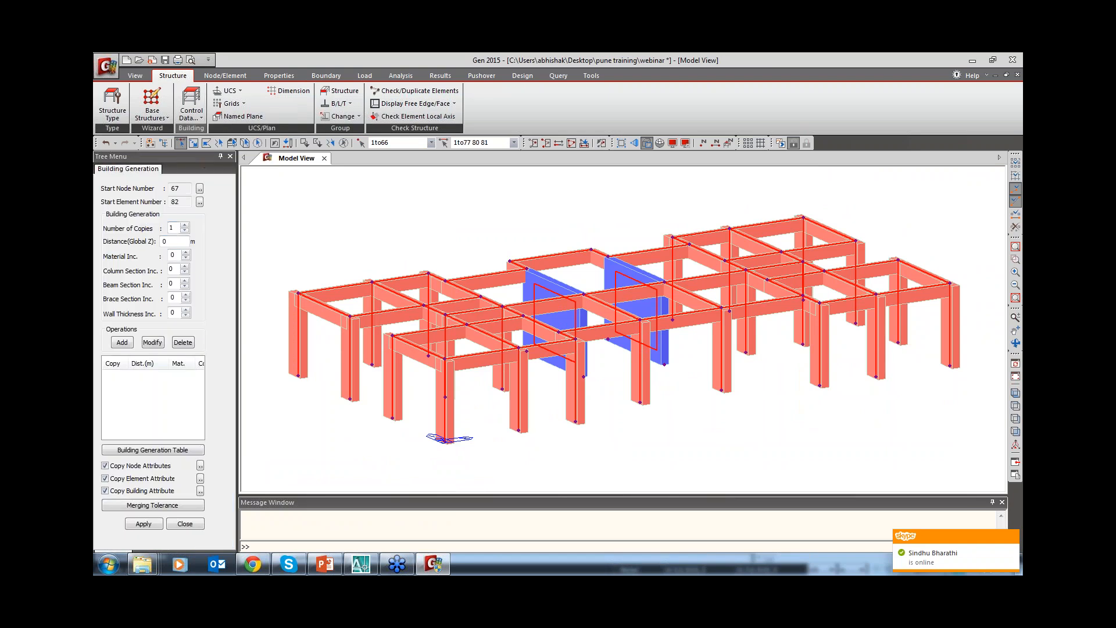
left_click_drag(175, 241, 147, 246)
type("3")
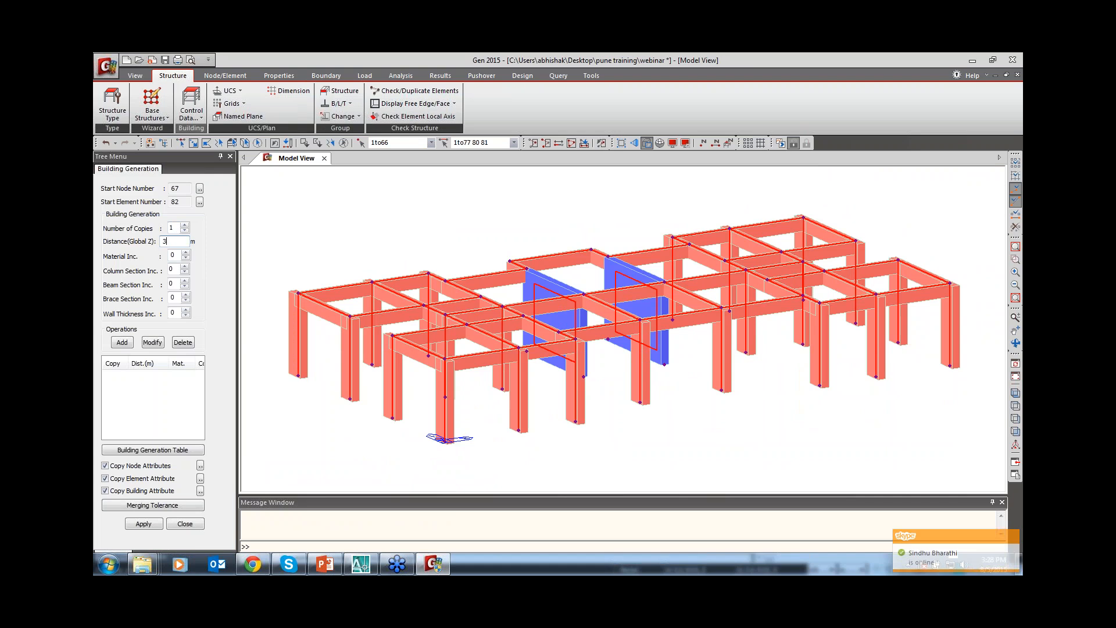
left_click(124, 343)
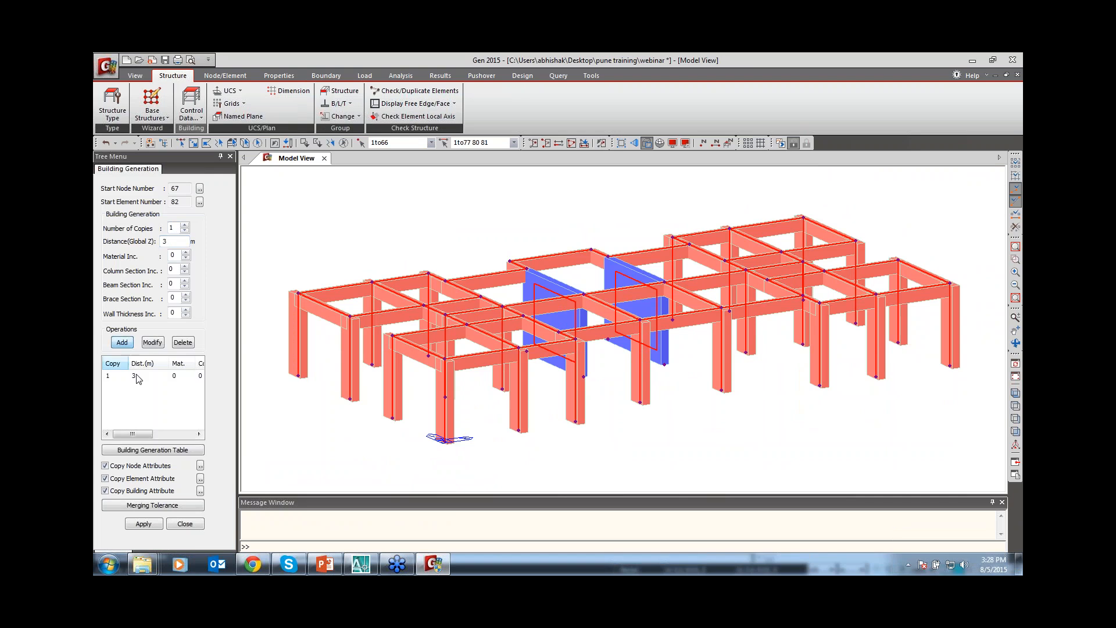
left_click(148, 525)
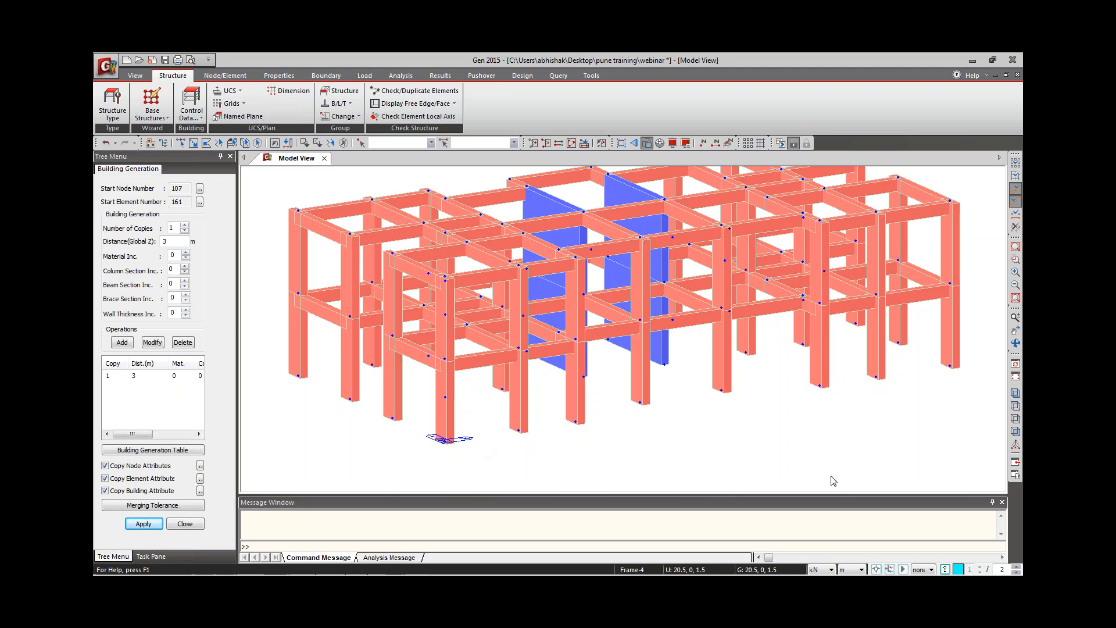
Review which node attributes and element attributes Building Generation copies, leaving the options as they are.
left_click(201, 465)
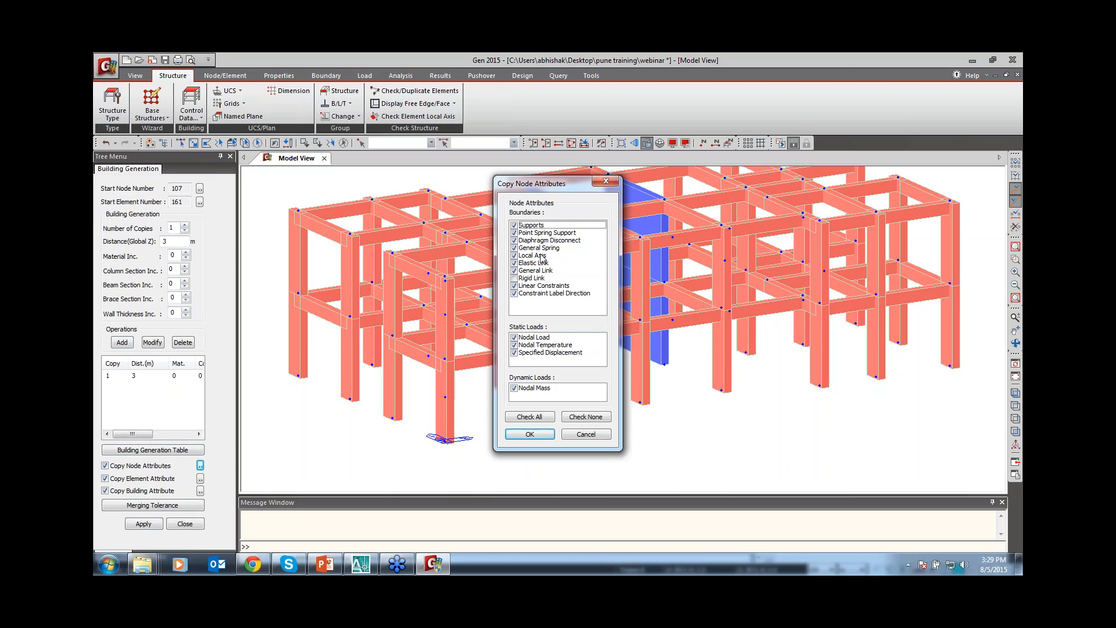
left_click(530, 434)
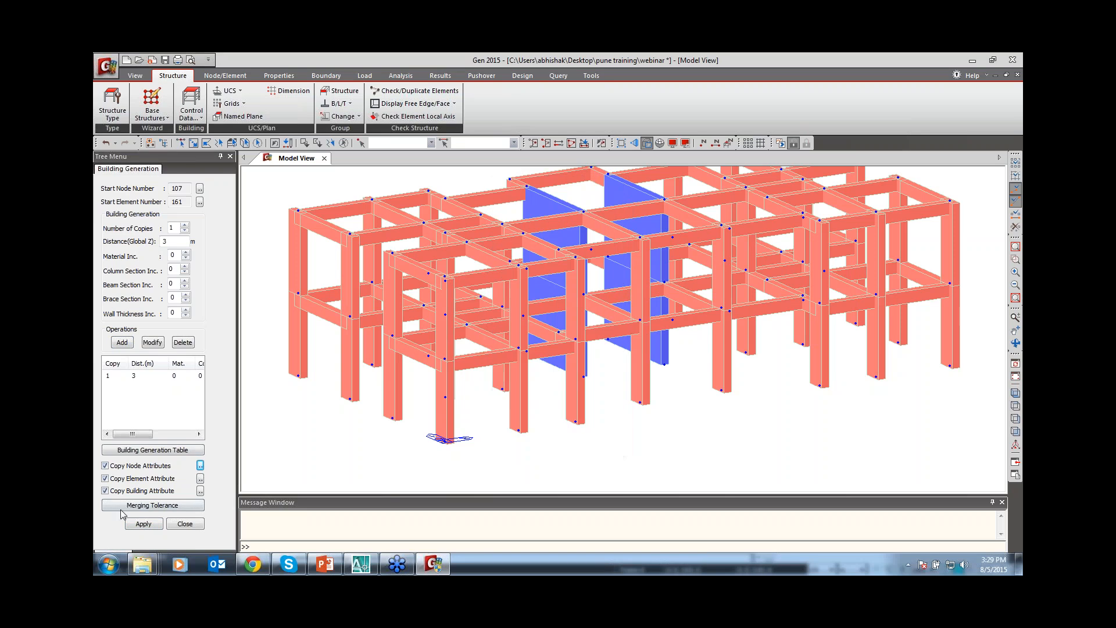
left_click(200, 479)
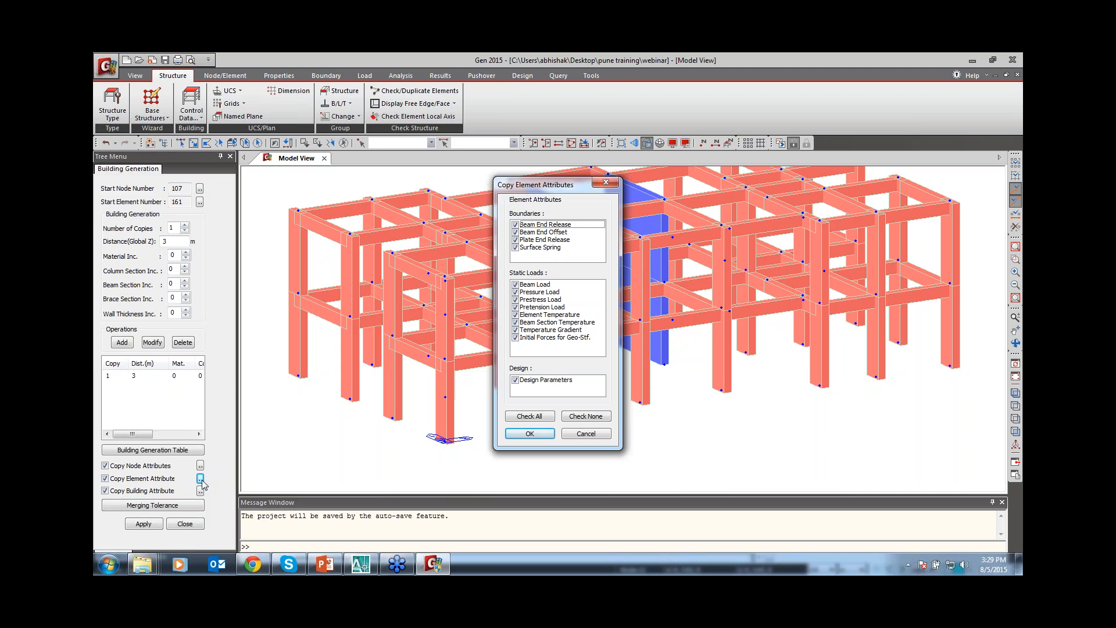
left_click(603, 435)
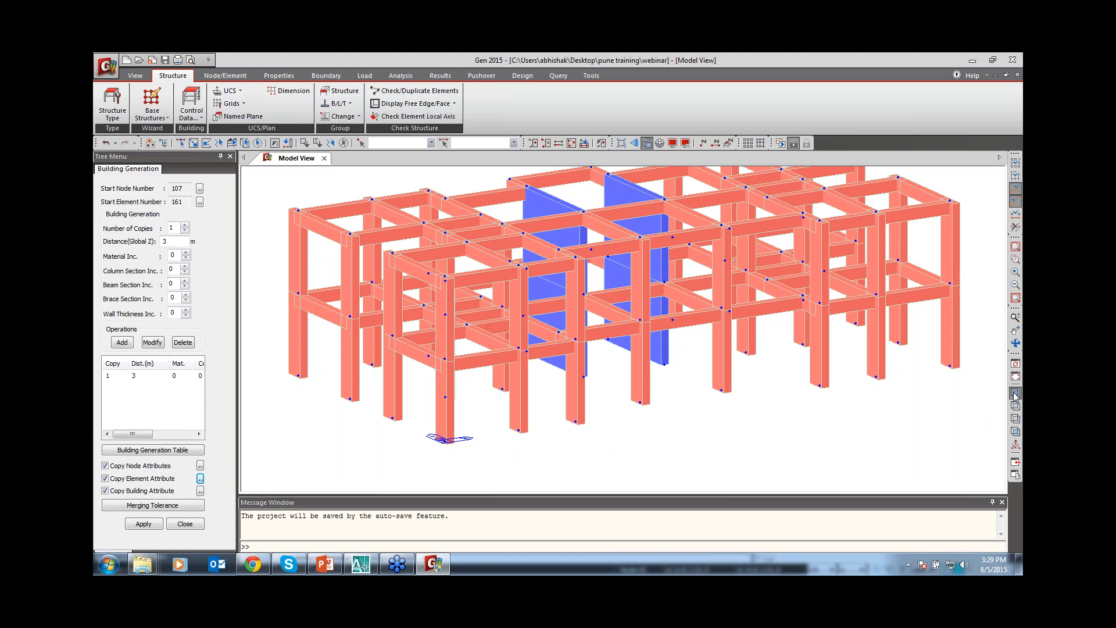
Select all the top-level beams in an elevation view, close Building Generation and assign section B300X600 to them.
left_click(1015, 394)
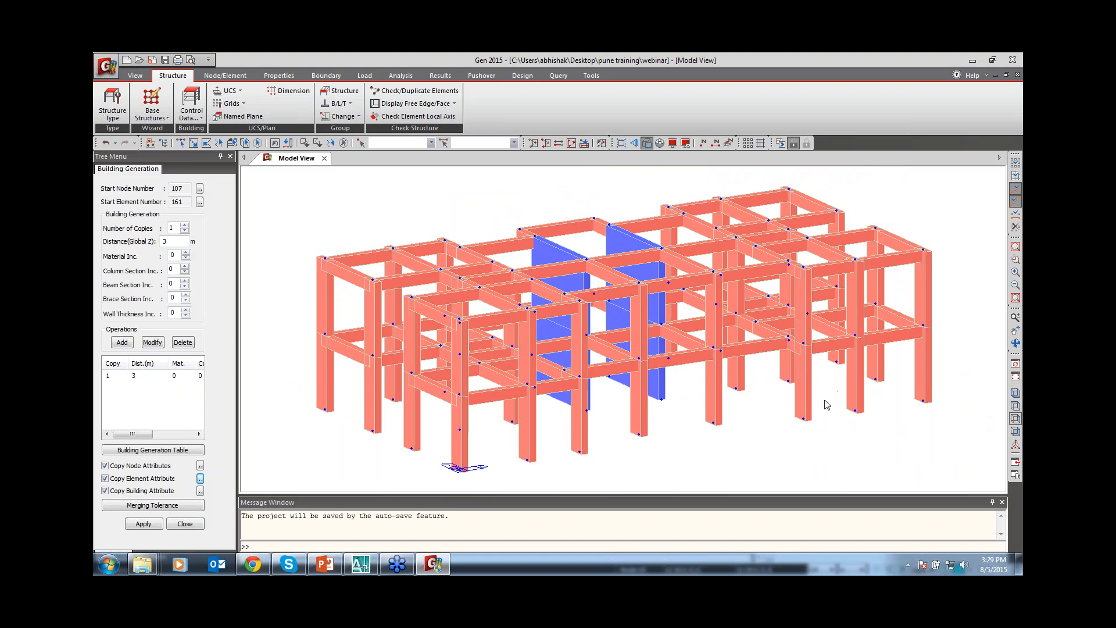
left_click(1015, 431)
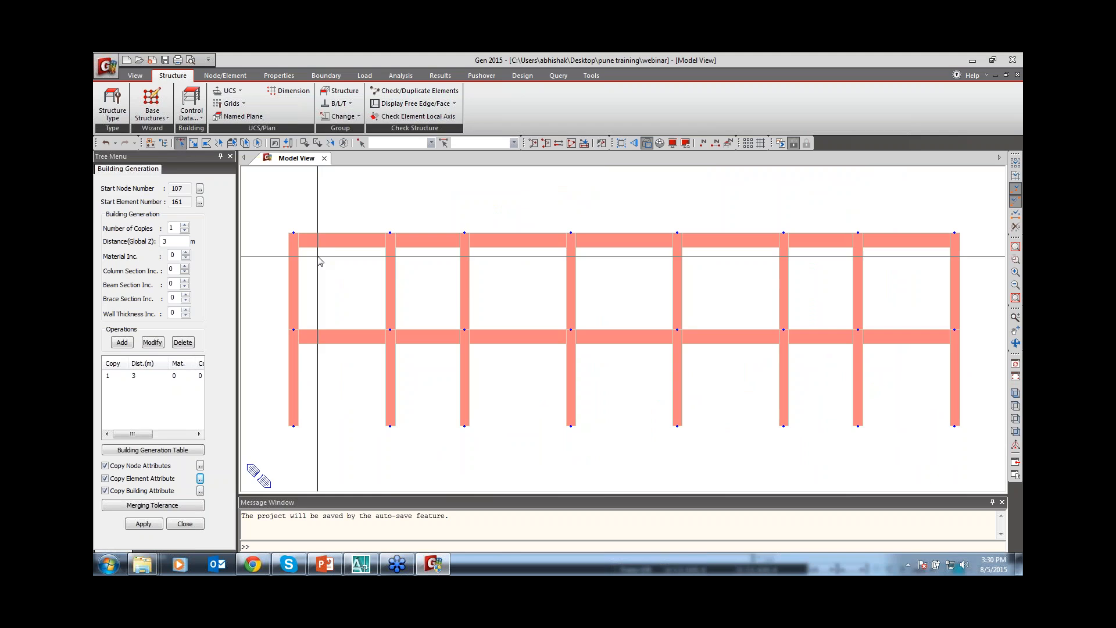
left_click_drag(281, 226, 989, 265)
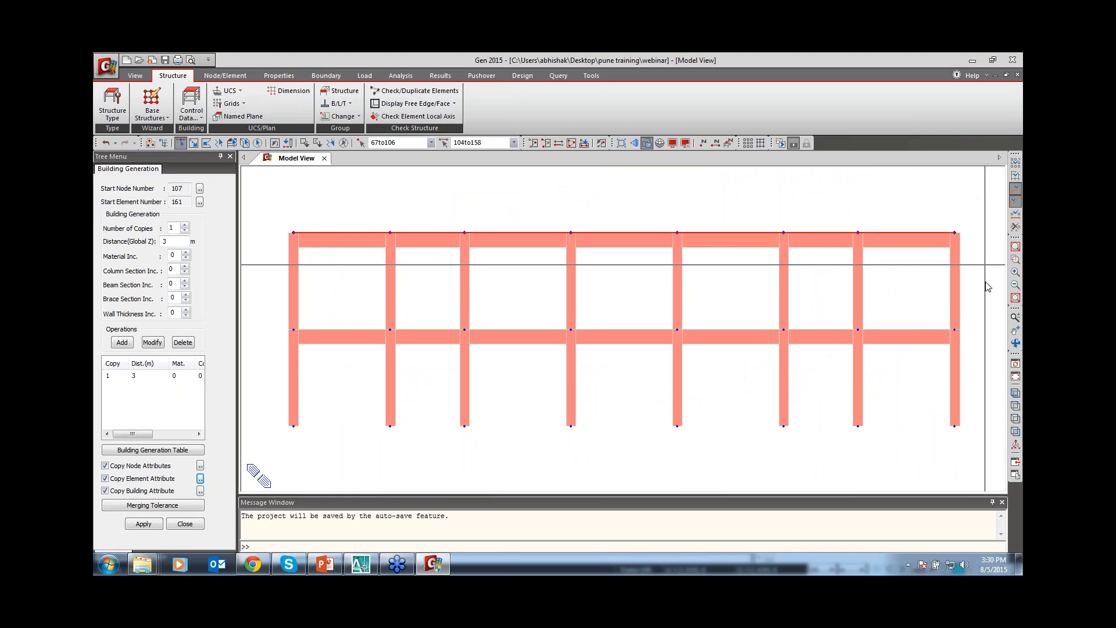
left_click(1015, 393)
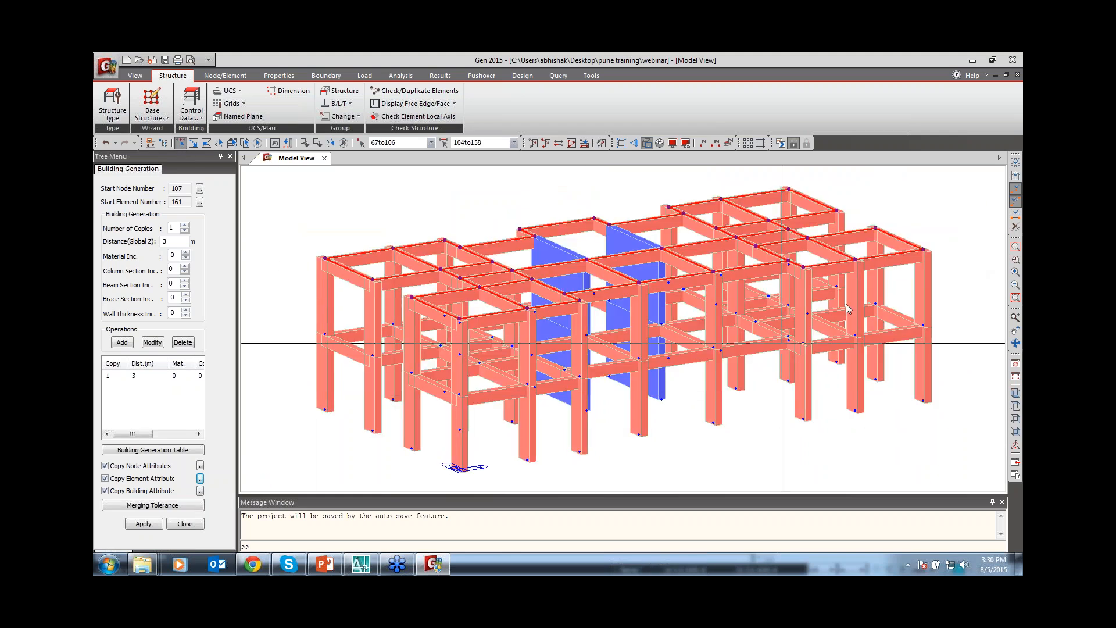
left_click(185, 524)
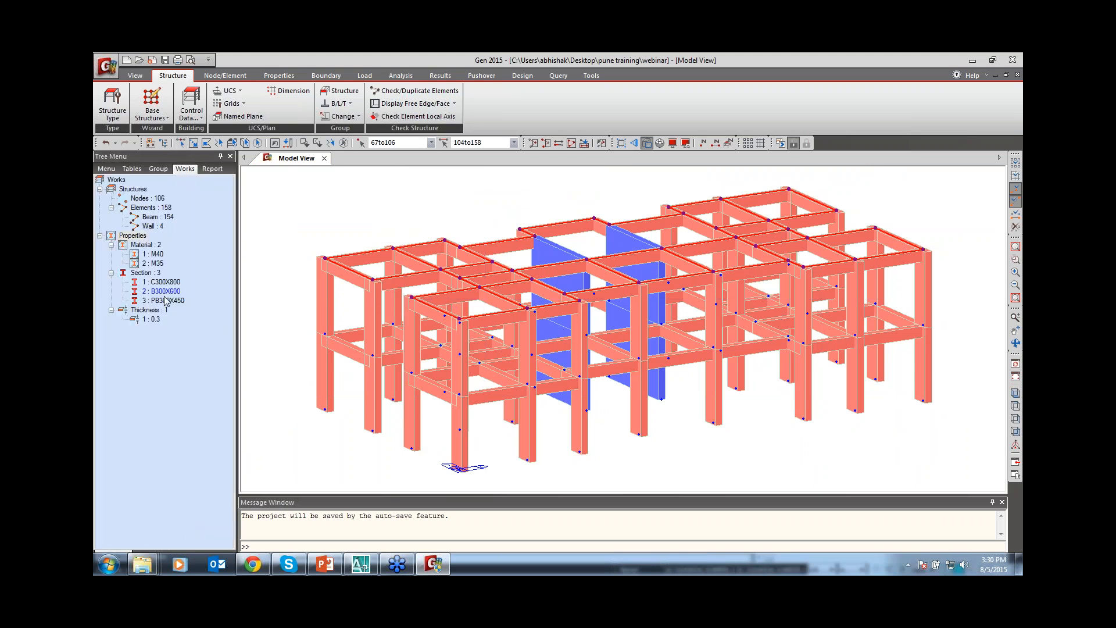
left_click_drag(167, 291, 371, 231)
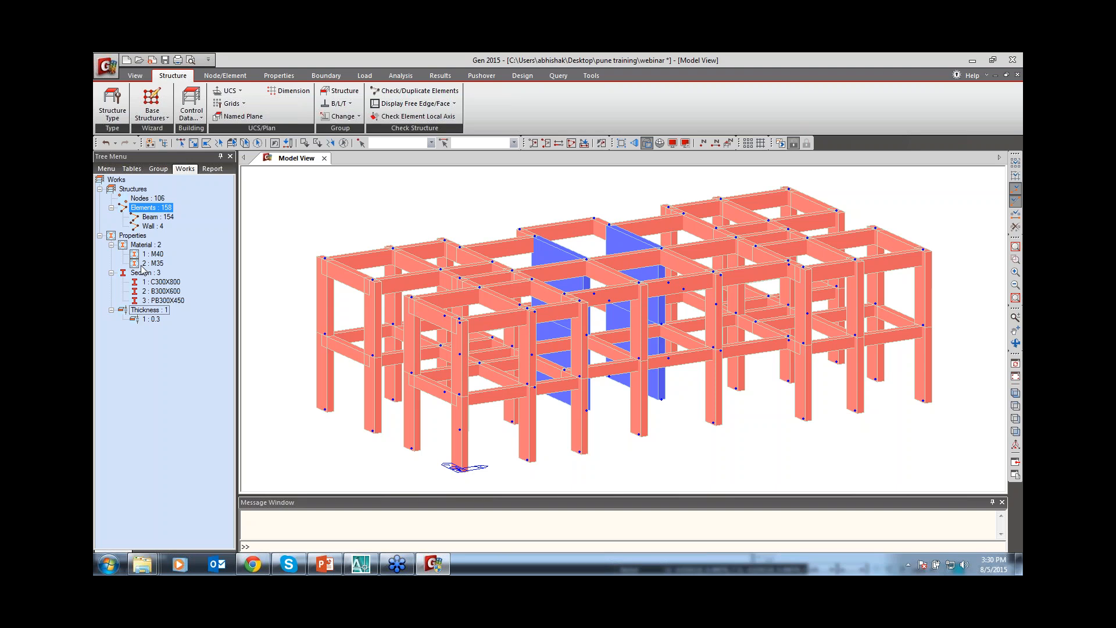
Create a static load case named SELF WEIGHT with the type Dead Load (D).
left_click(365, 76)
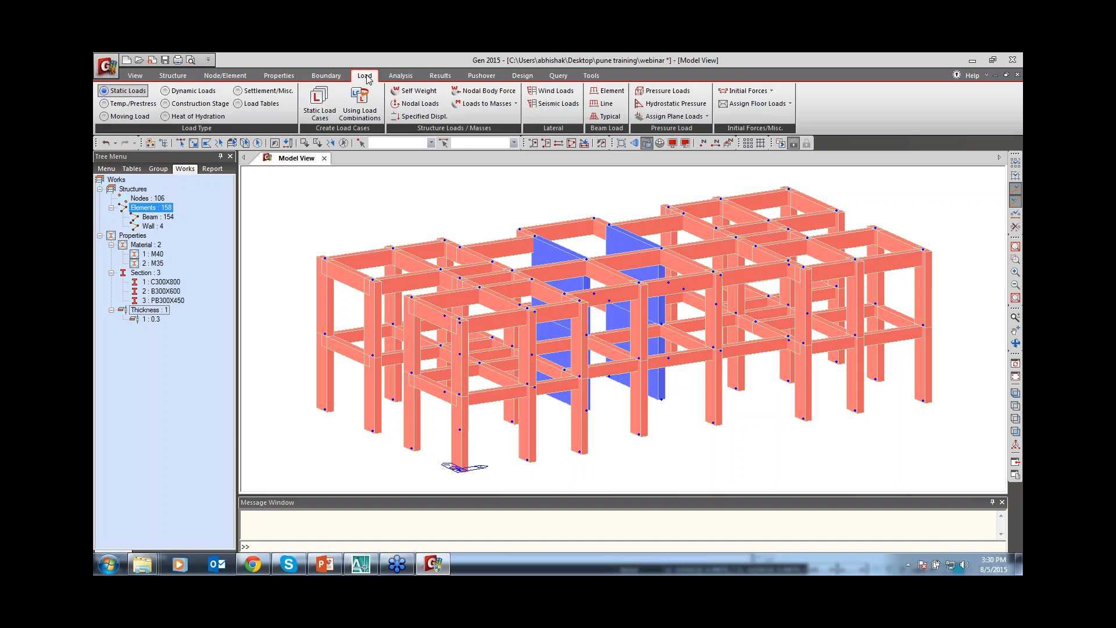
left_click(328, 109)
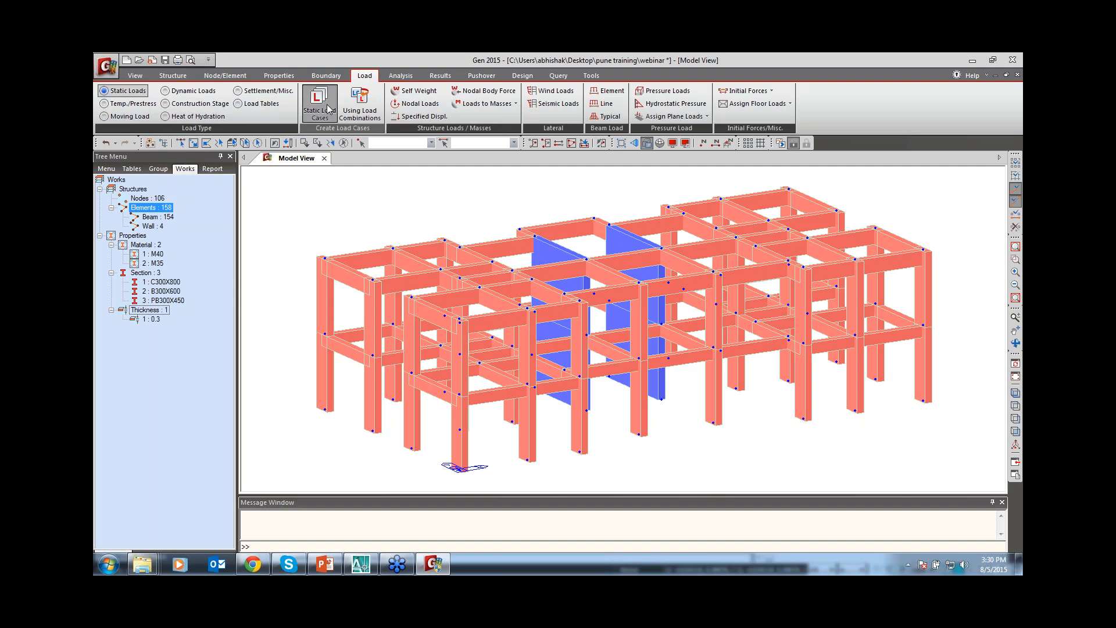
left_click_drag(257, 67, 473, 94)
type("DEAD")
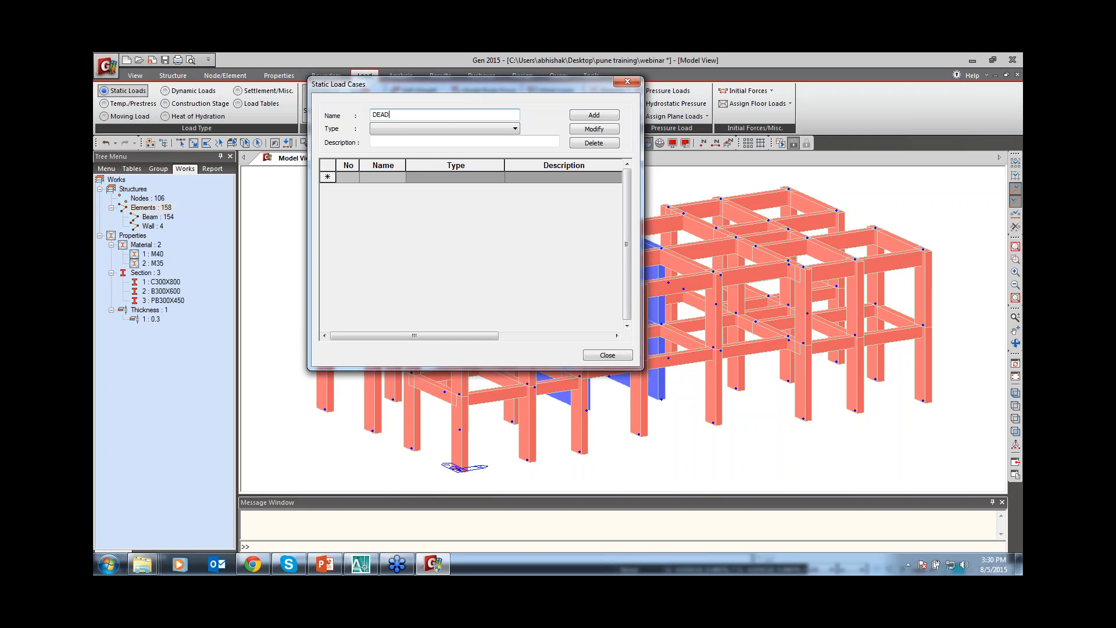
left_click_drag(396, 115, 374, 114)
type("SELF WEIGHT")
left_click(384, 130)
left_click(385, 147)
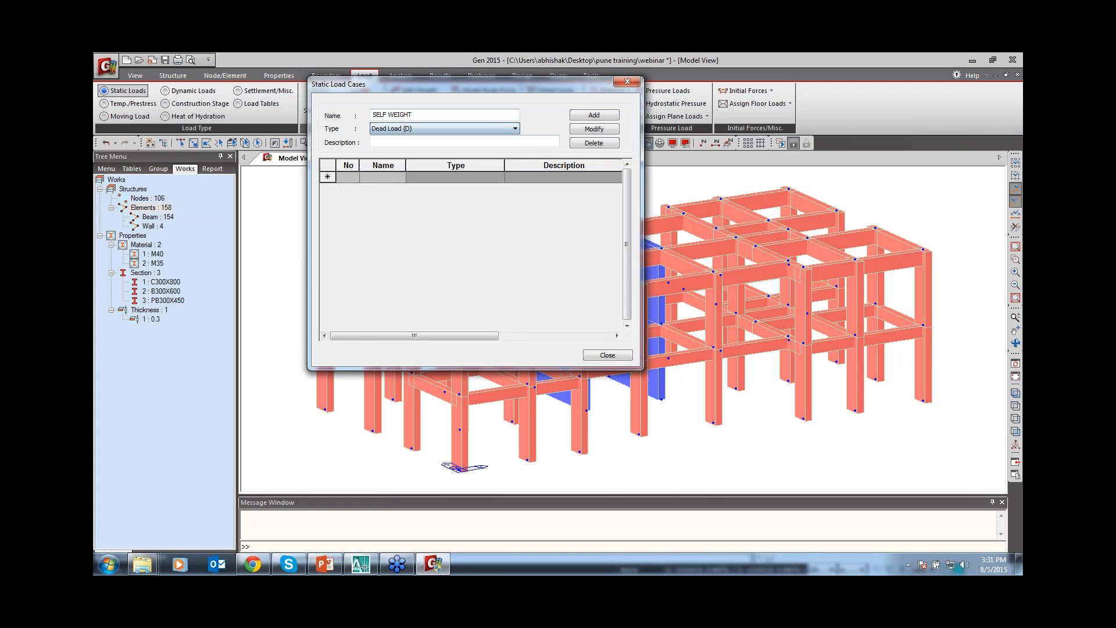
left_click(594, 115)
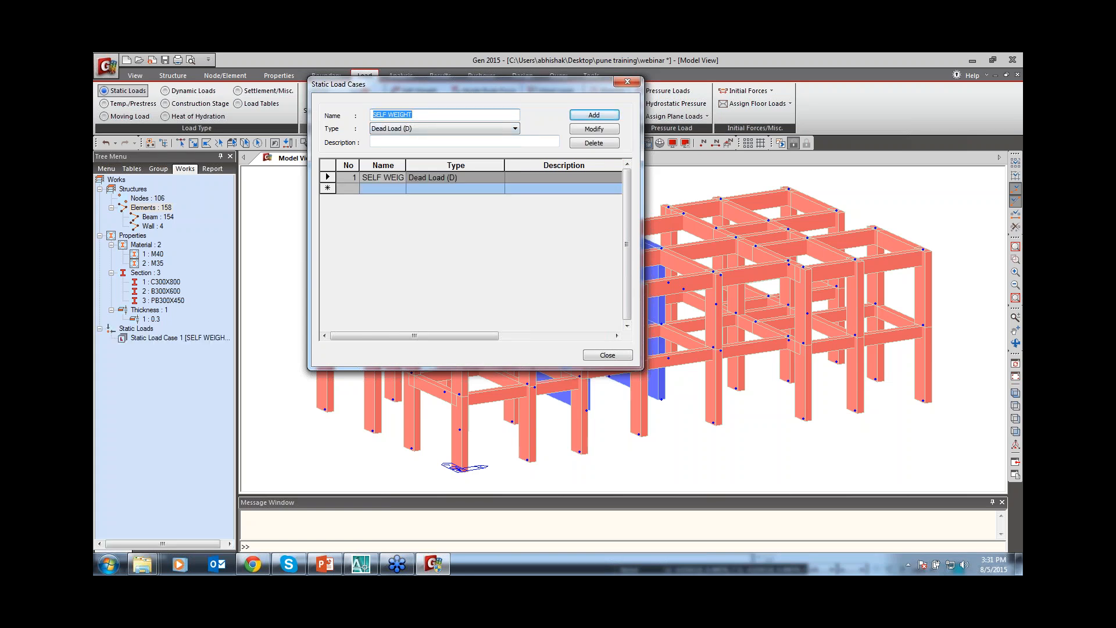
Add the static load cases SIDL as Dead Load (D) and LL as Live Load (L).
type("SIDL")
left_click(1015, 174)
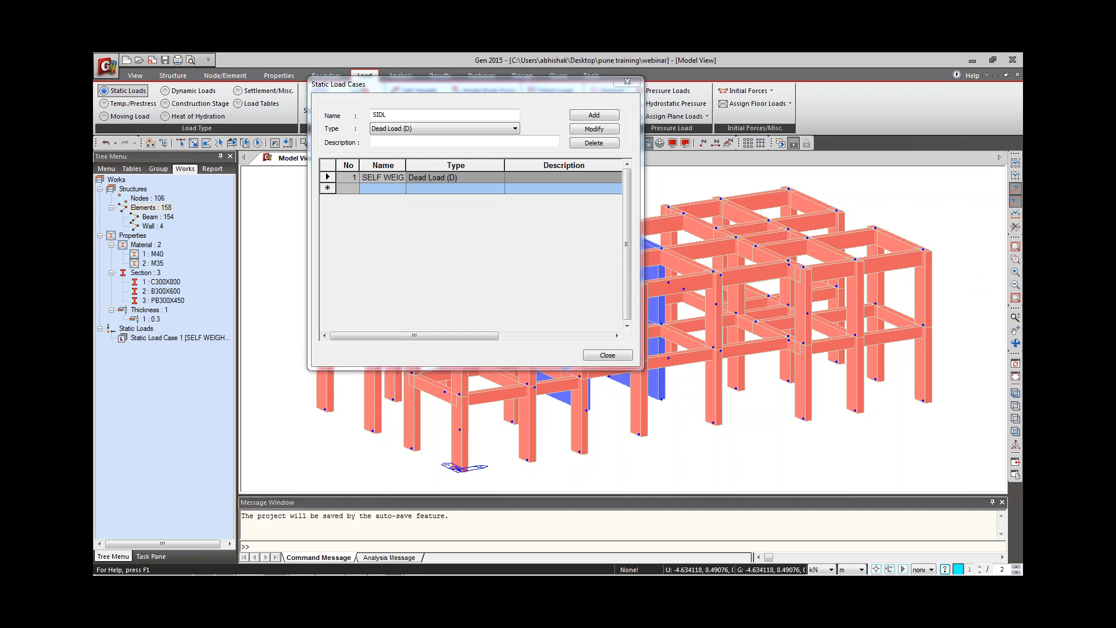
left_click(439, 140)
key("Return")
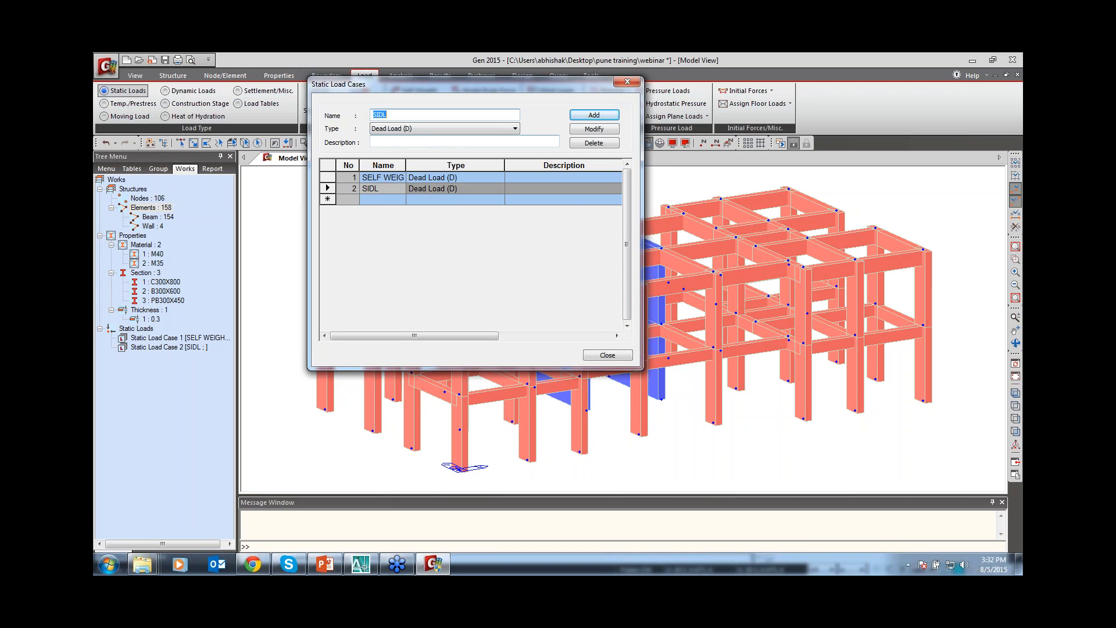
type("LL")
left_click(398, 128)
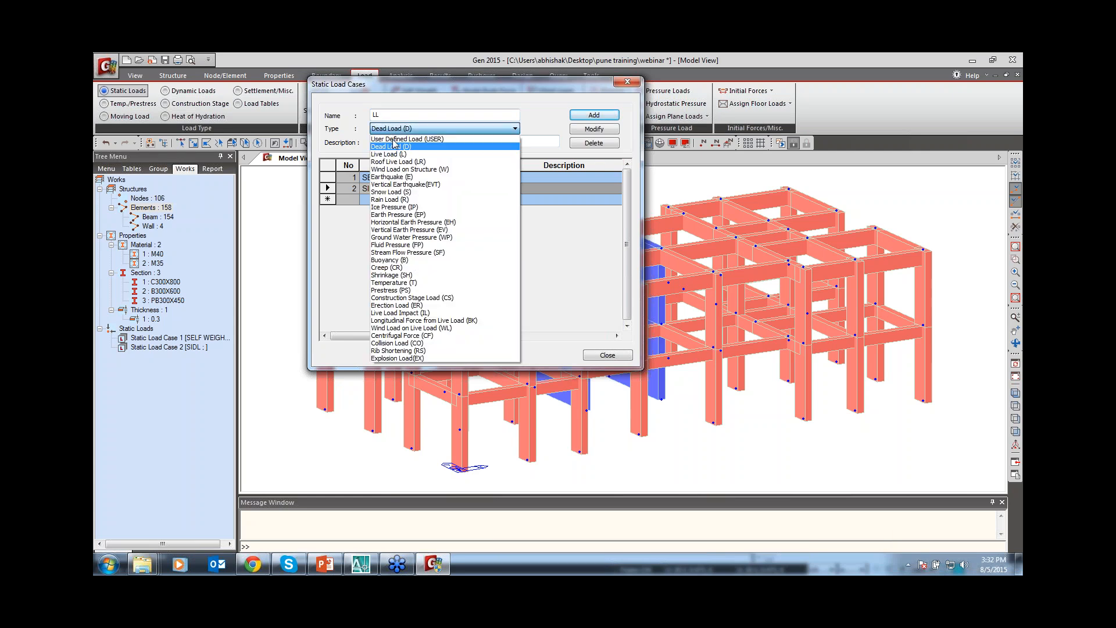
left_click(396, 155)
key("Return")
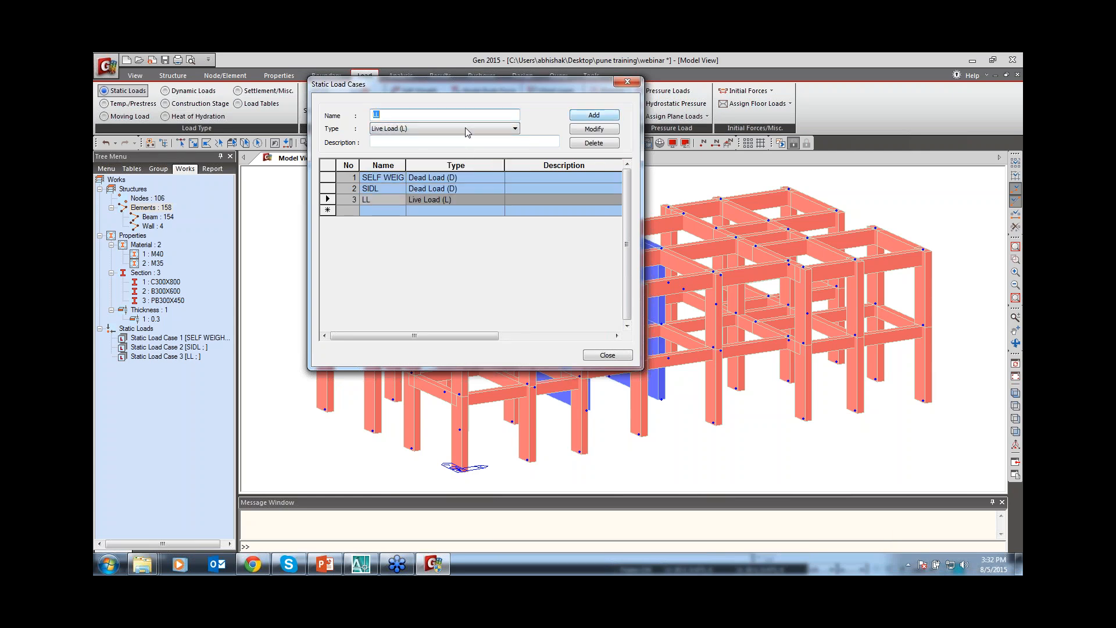
Add the static load cases EQX and EQY with the type Earthquake (E).
type("EQX")
left_click(432, 129)
left_click(392, 177)
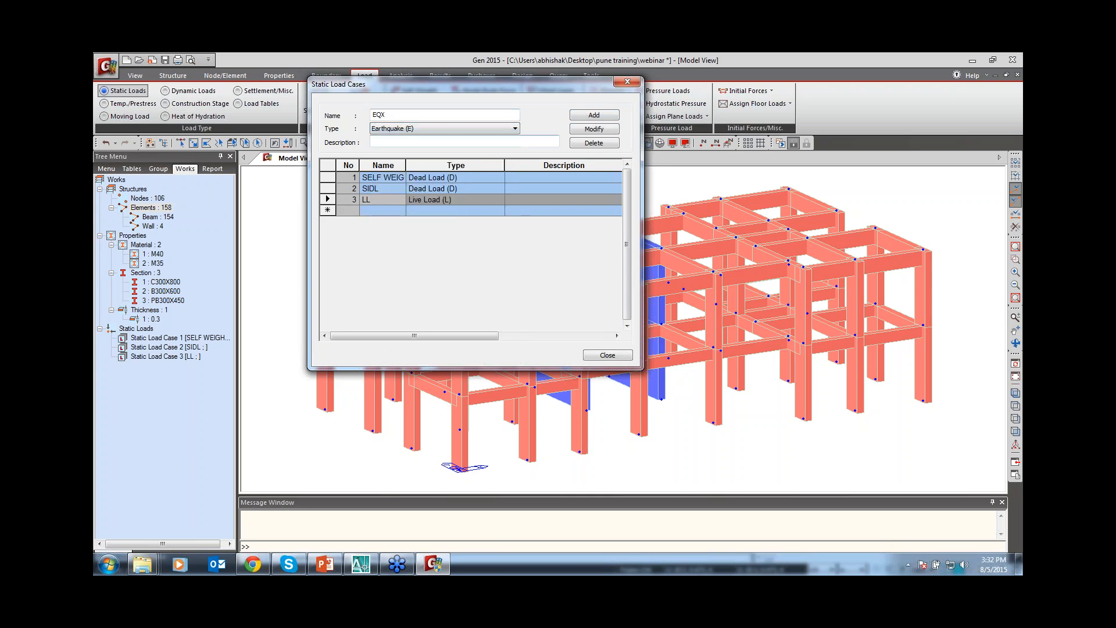
key("Return")
left_click(397, 115)
key("BackSpace")
type("Y")
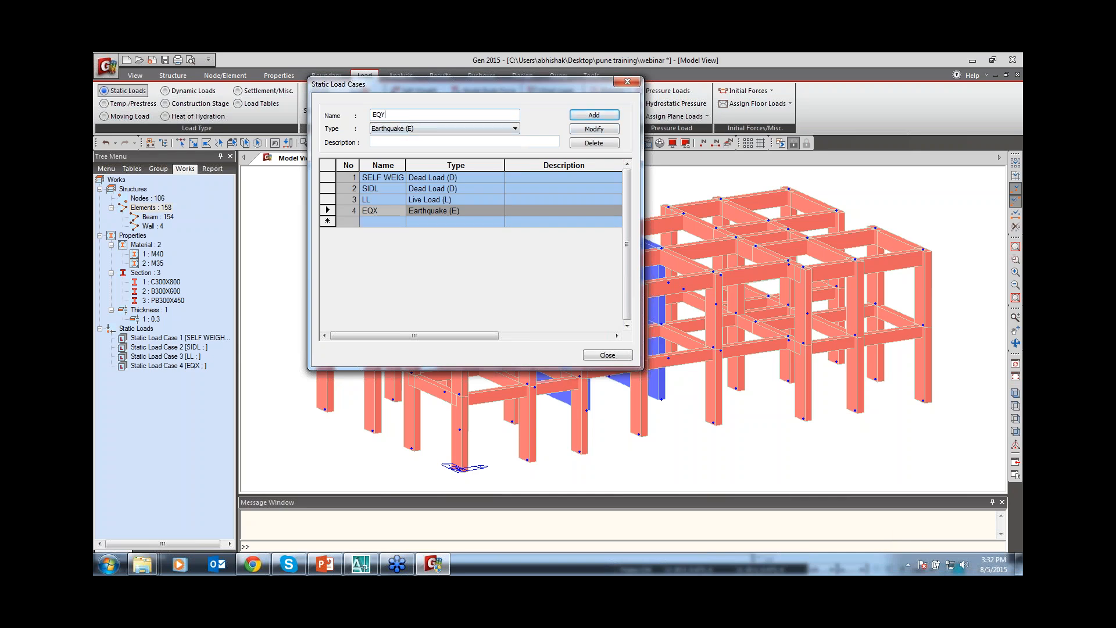
left_click(584, 115)
Add the static load cases WINDX and WINDY as Wind Load on Structure (W) and finish defining load cases.
type("WINDX")
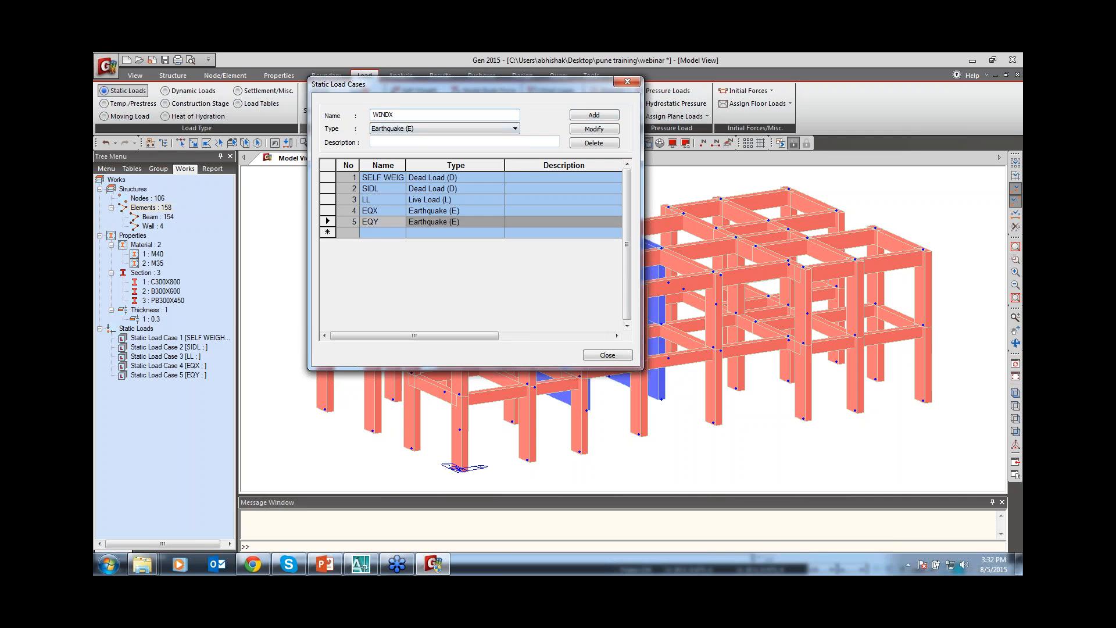
left_click(407, 128)
left_click(409, 169)
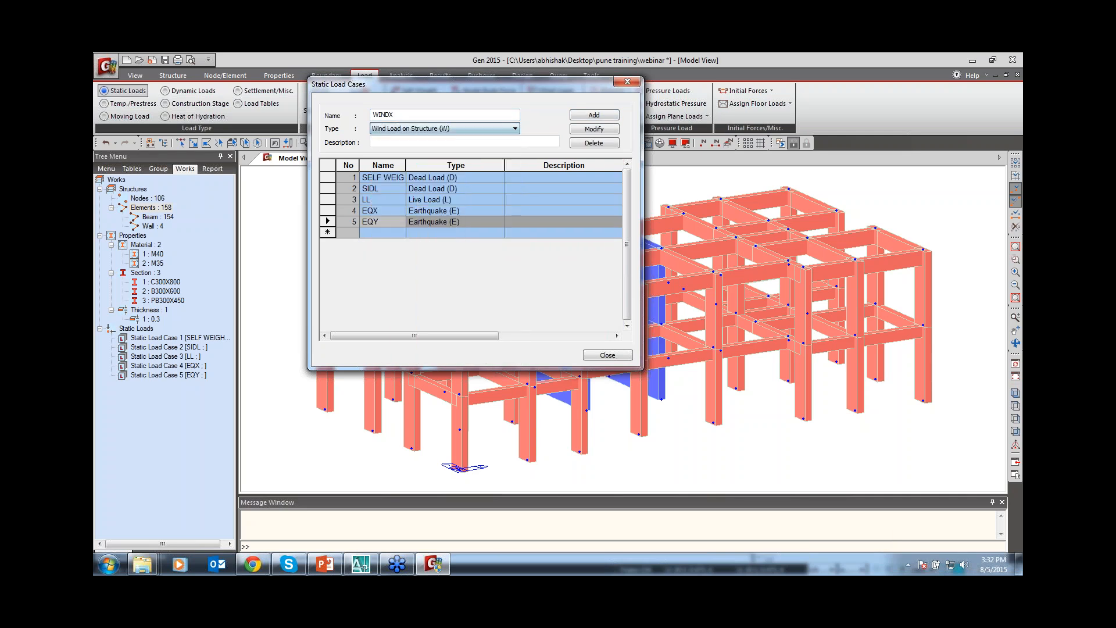
left_click(594, 115)
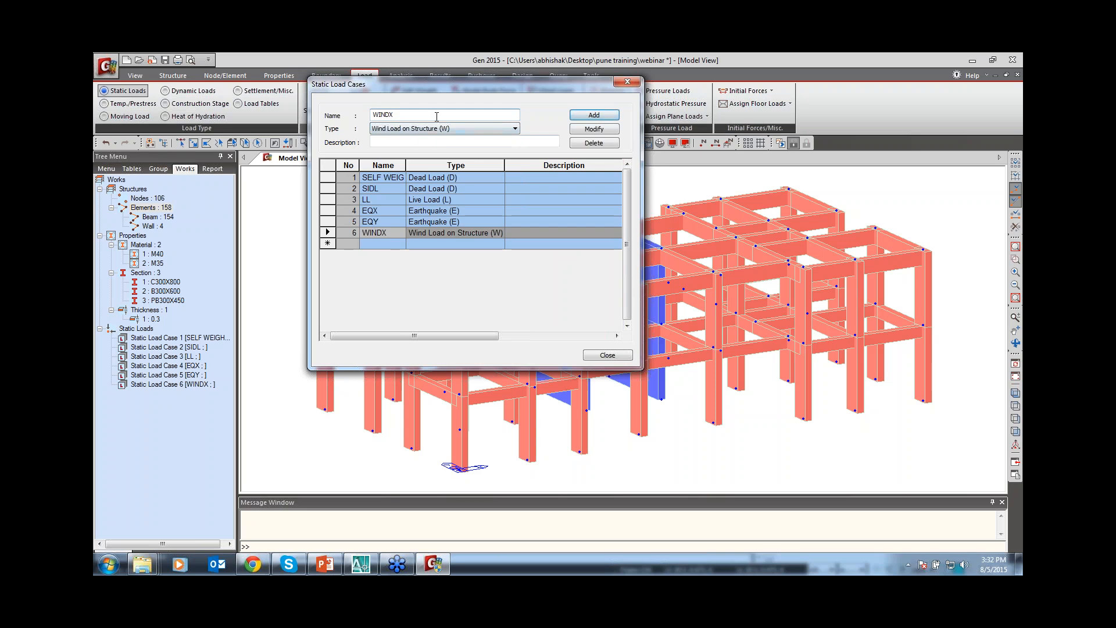
key("BackSpace")
type("Y")
left_click(591, 115)
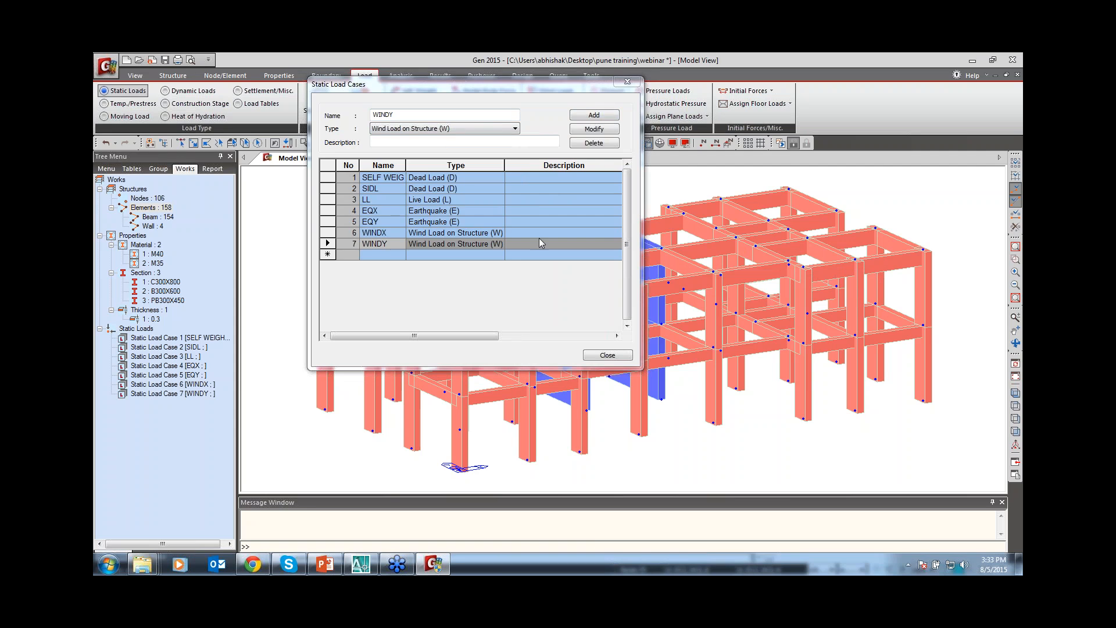
left_click(607, 355)
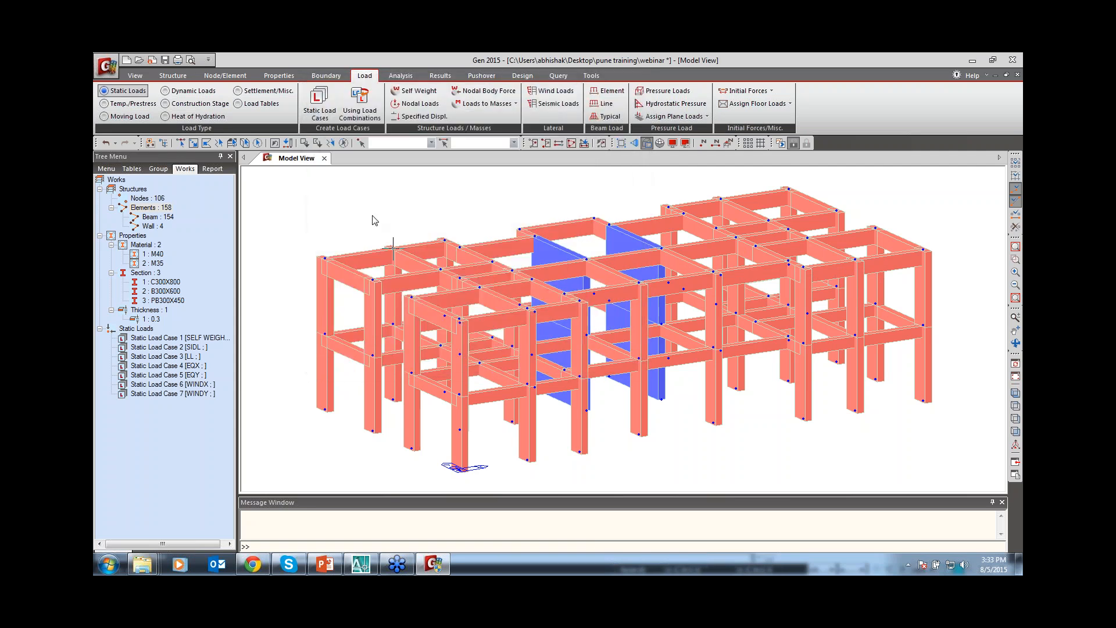
Select two adjacent upper-storey columns at the building's end corner with their connecting beams and activate only these elements.
left_click(180, 143)
left_click_drag(346, 303, 303, 299)
left_click_drag(345, 242, 308, 290)
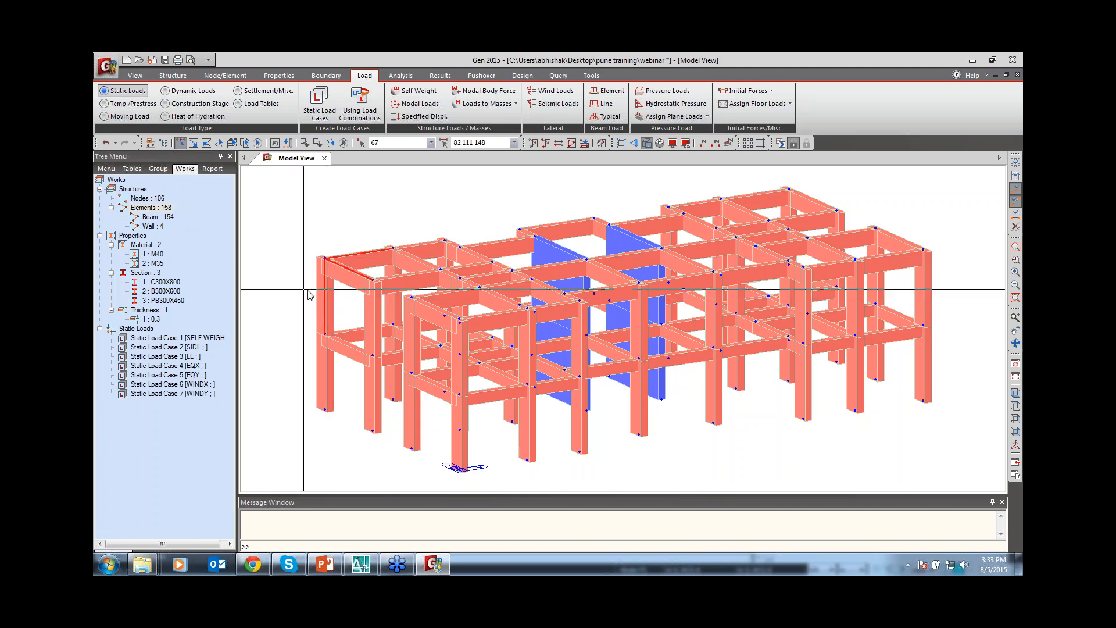
left_click(374, 319)
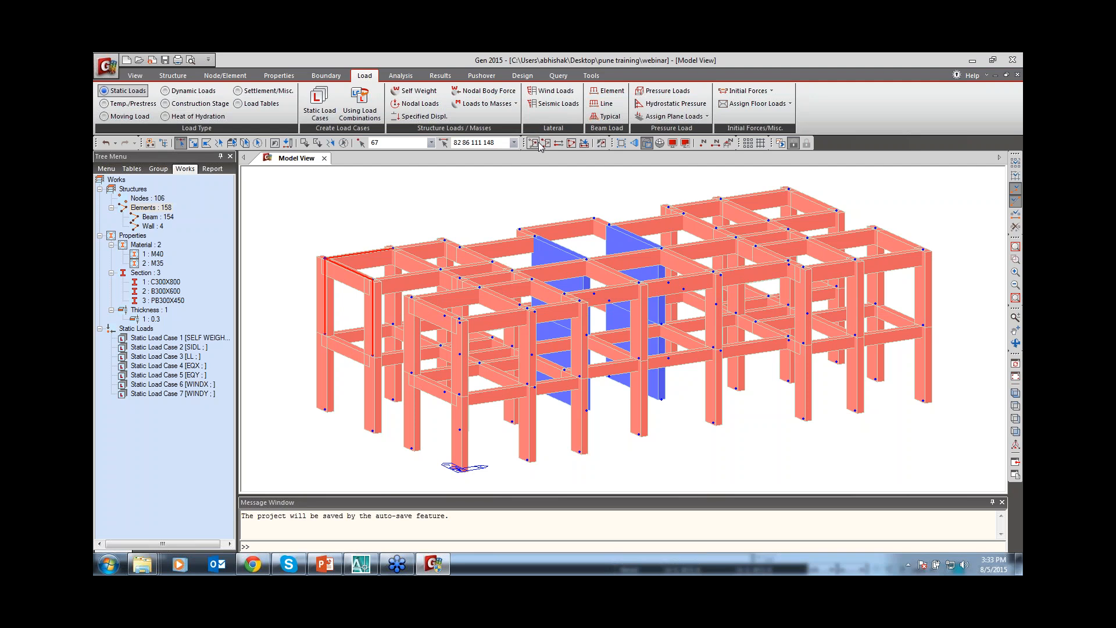
left_click(560, 144)
scroll(853, 302, "up", 2)
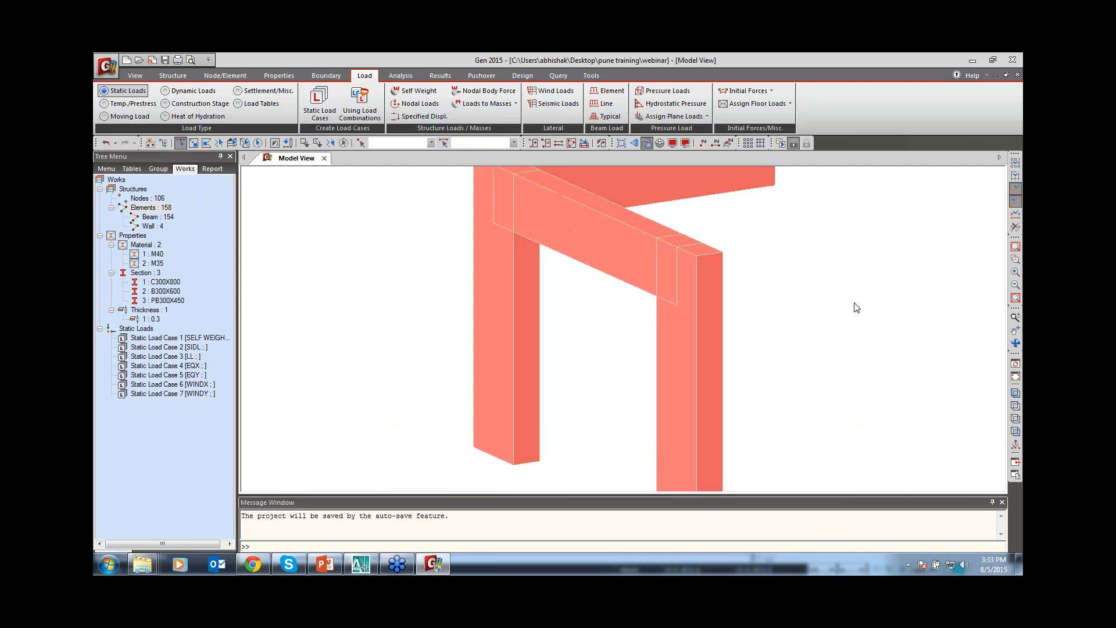
Assign a beta angle of 90° to the local axis of the column where both beams meet, and undo the change.
middle_click_drag(539, 240, 556, 301)
middle_click_drag(573, 343, 573, 338)
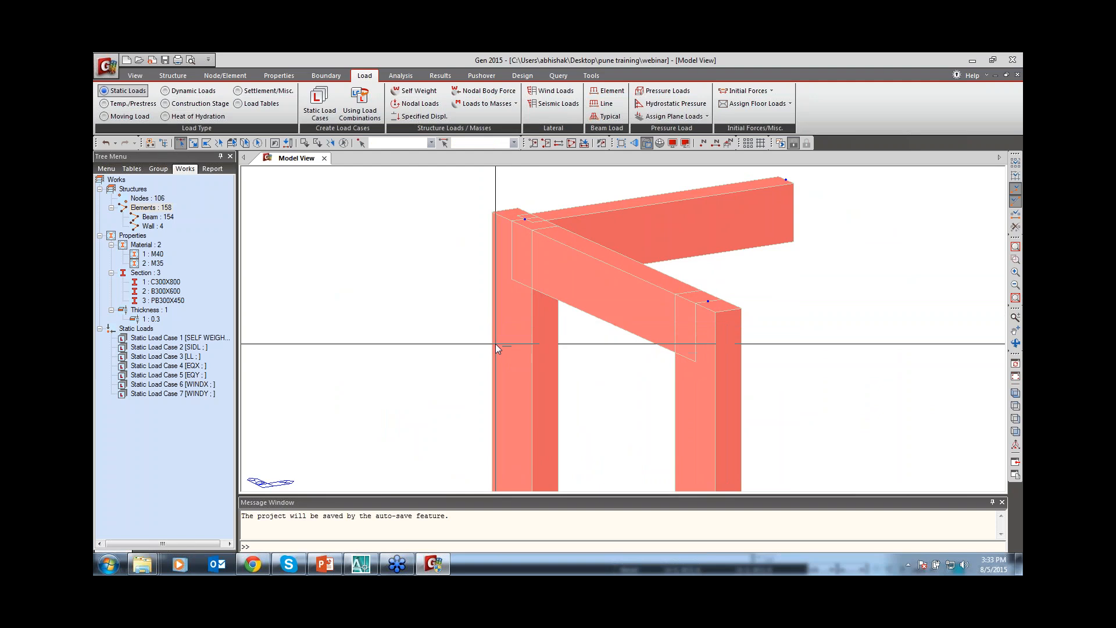
left_click_drag(575, 346, 451, 375)
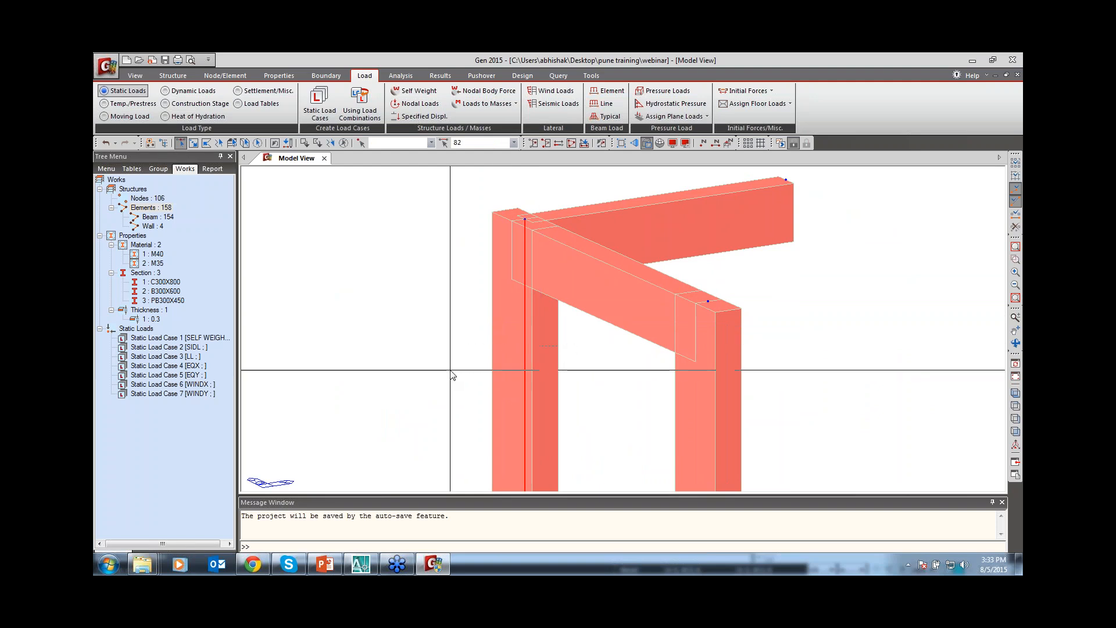
right_click(420, 268)
mouse_move(450, 275)
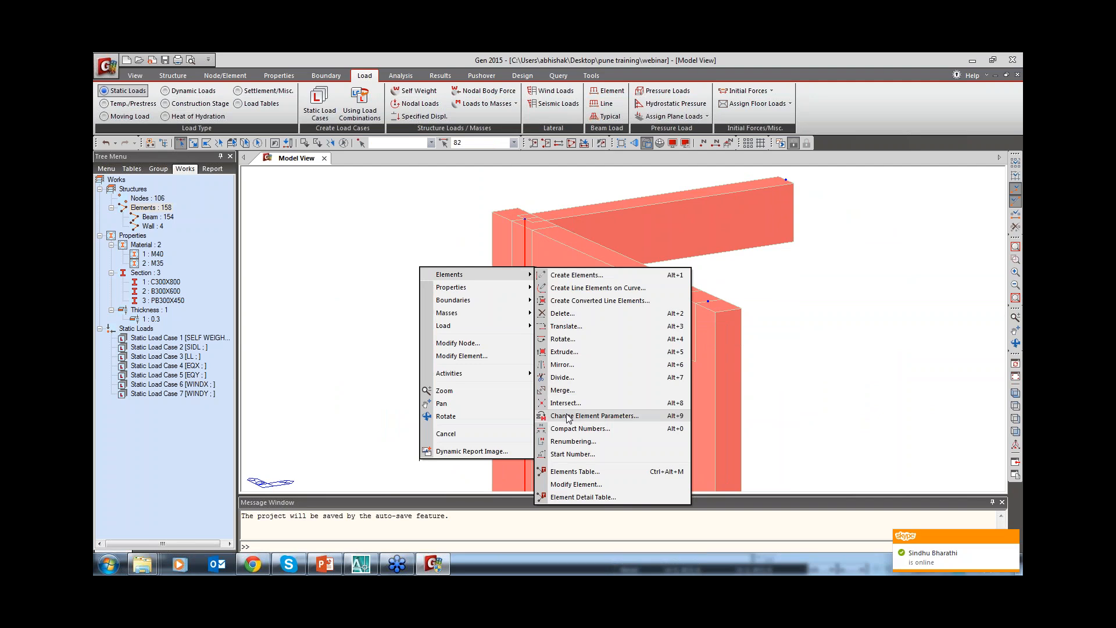
left_click(568, 416)
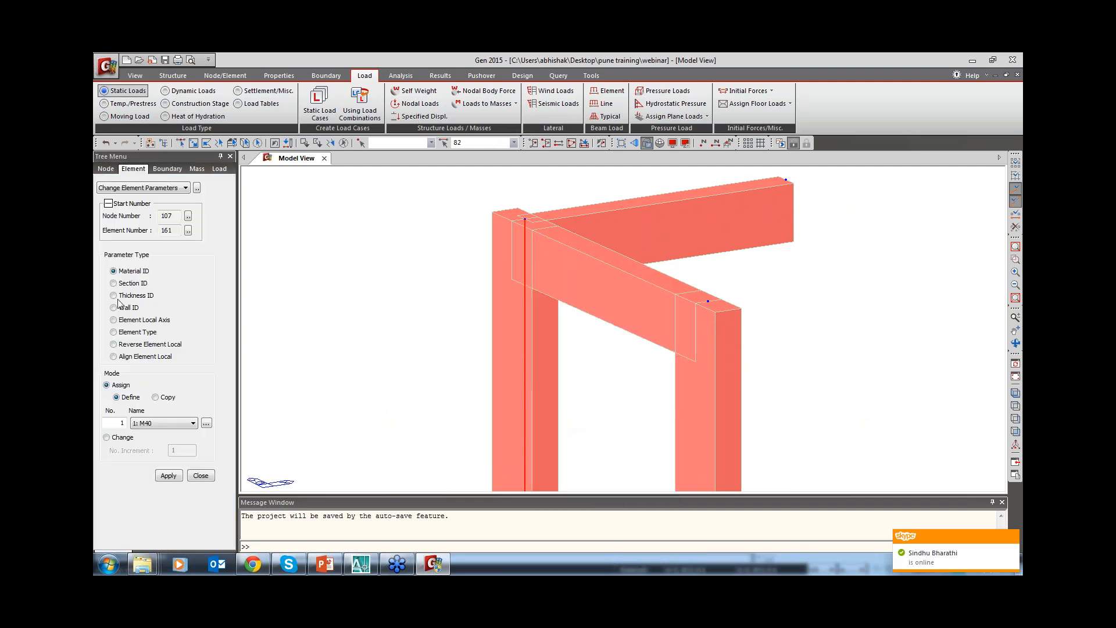
left_click(116, 321)
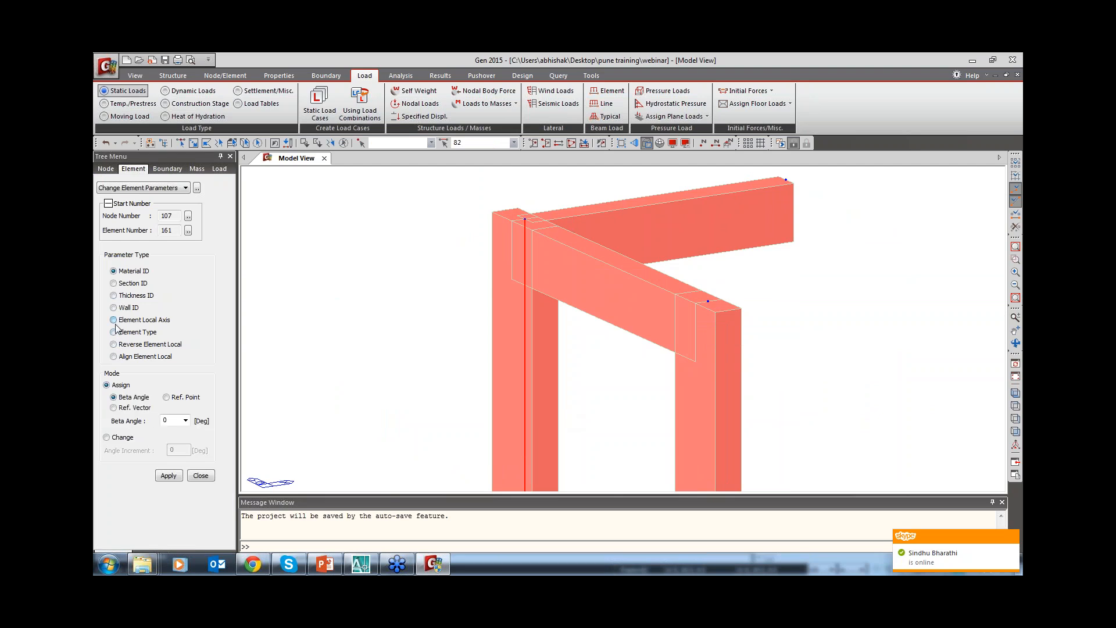
left_click(174, 422)
type("9")
left_click(174, 476)
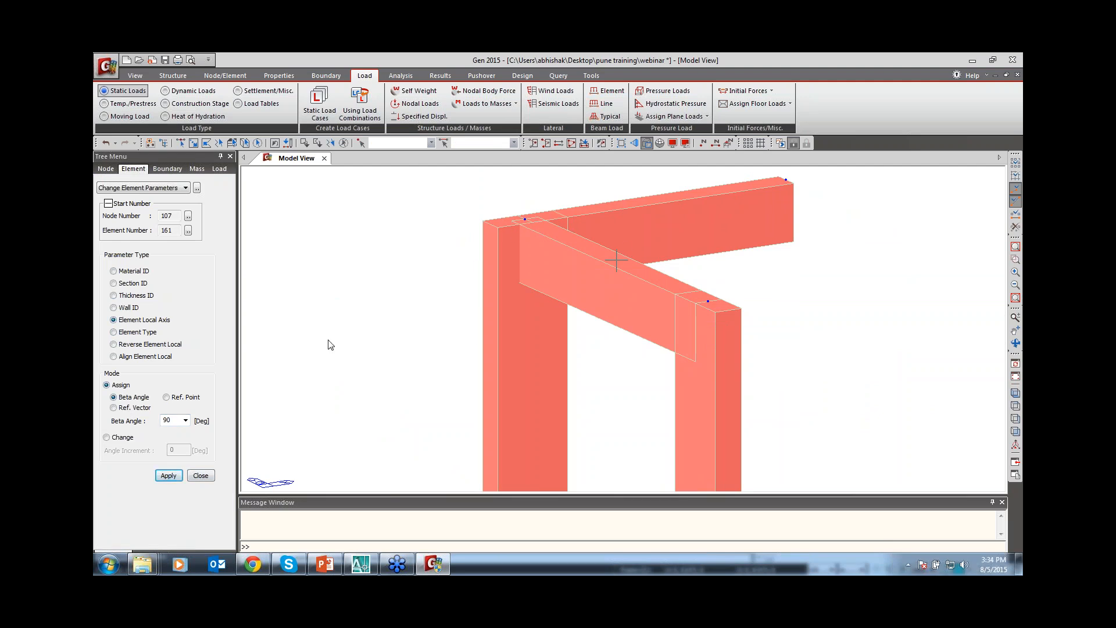
left_click(200, 476)
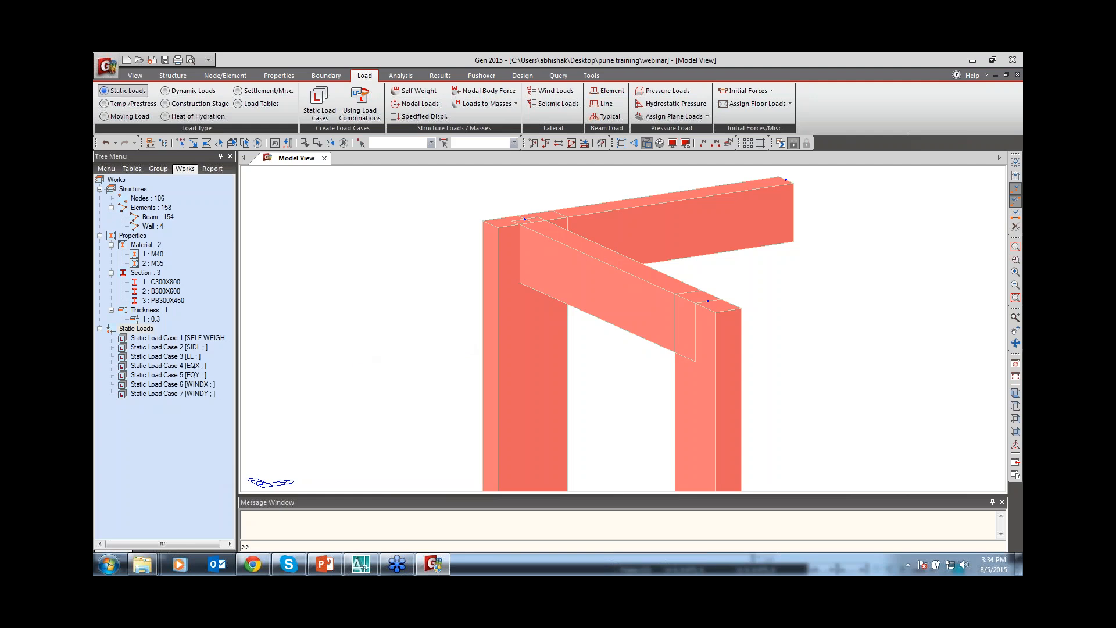
key("ctrl+z")
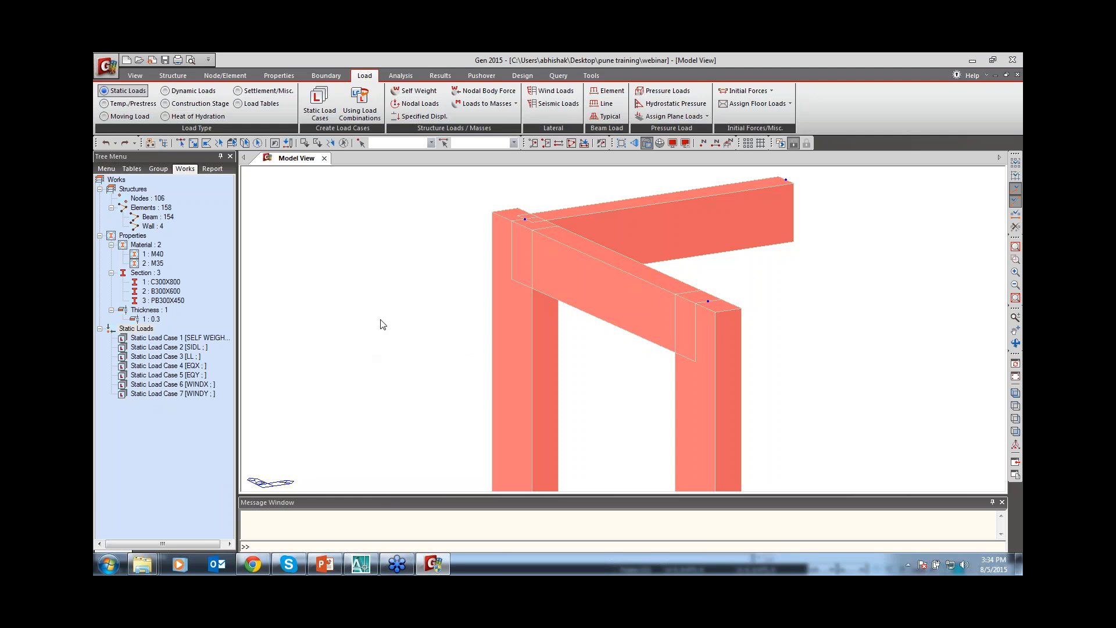
Open section C300X800 for modification and choose Left-Center as its section offset.
left_click(278, 75)
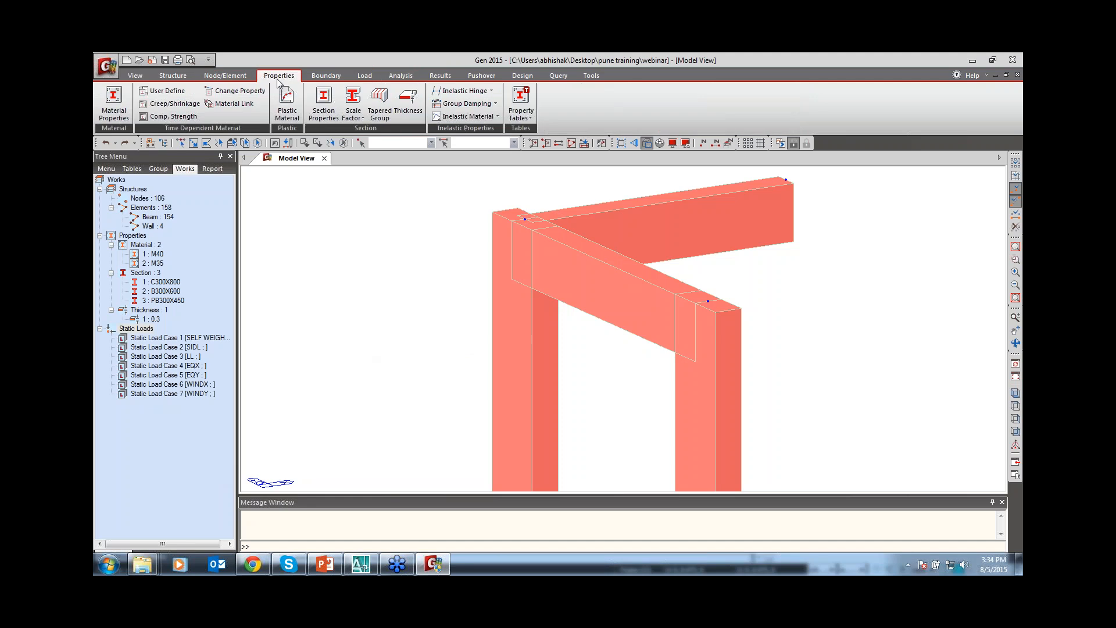
left_click(324, 100)
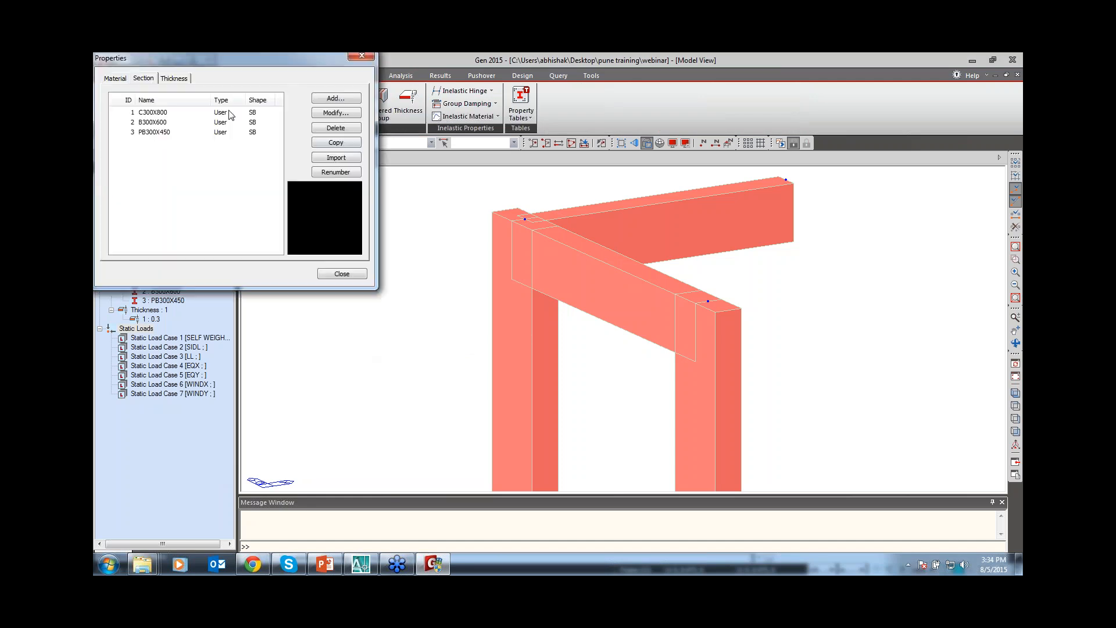
left_click(171, 113)
left_click_drag(229, 65, 347, 92)
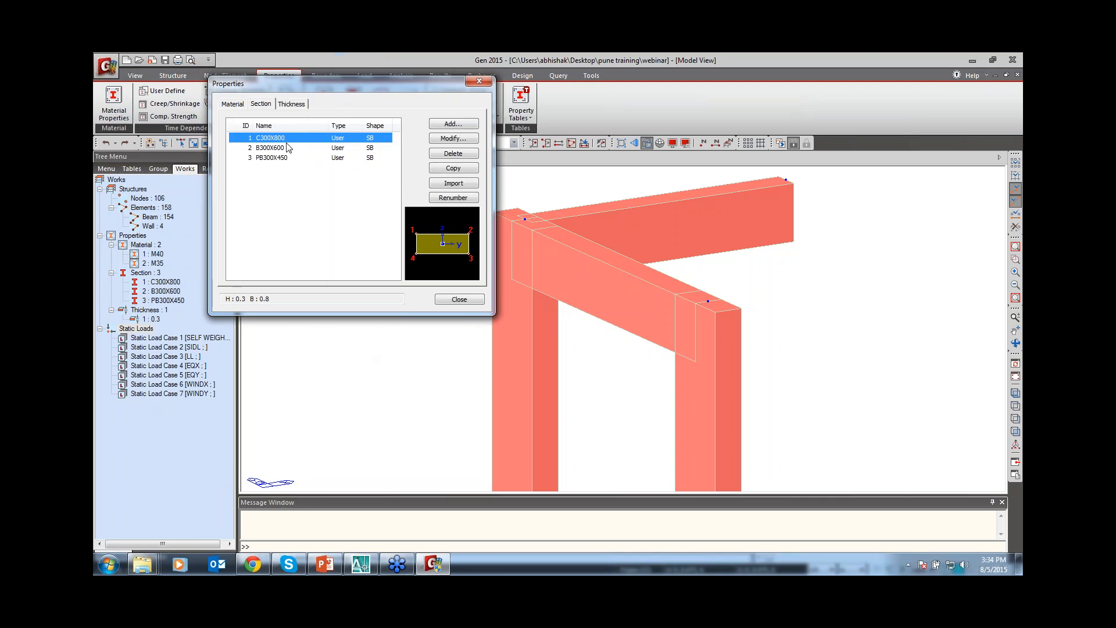
left_click(455, 139)
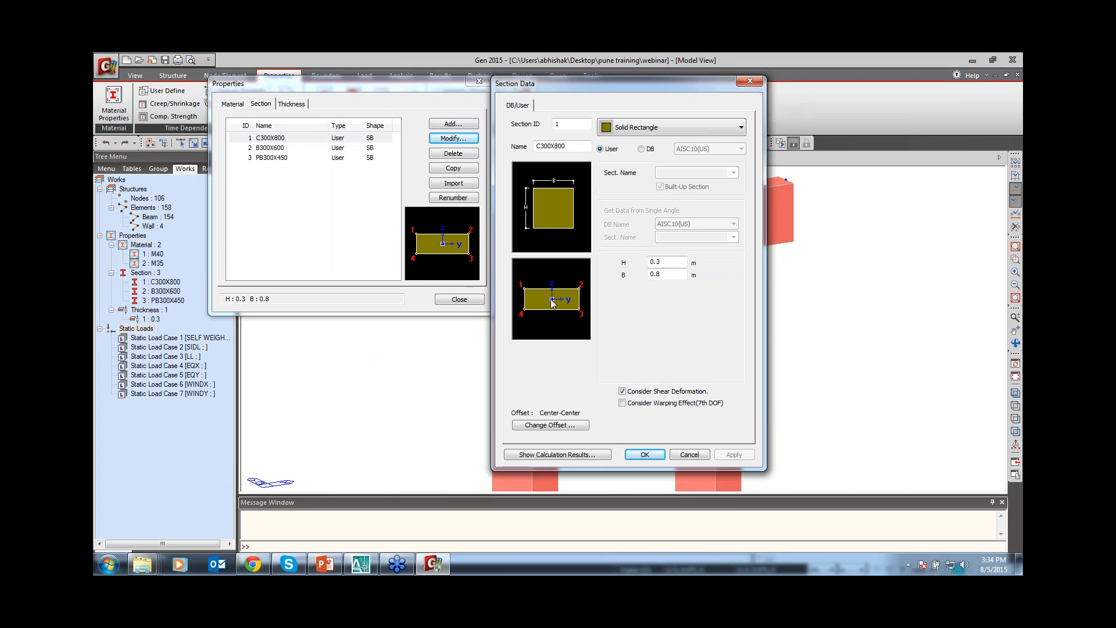
left_click(540, 425)
left_click_drag(577, 230, 358, 133)
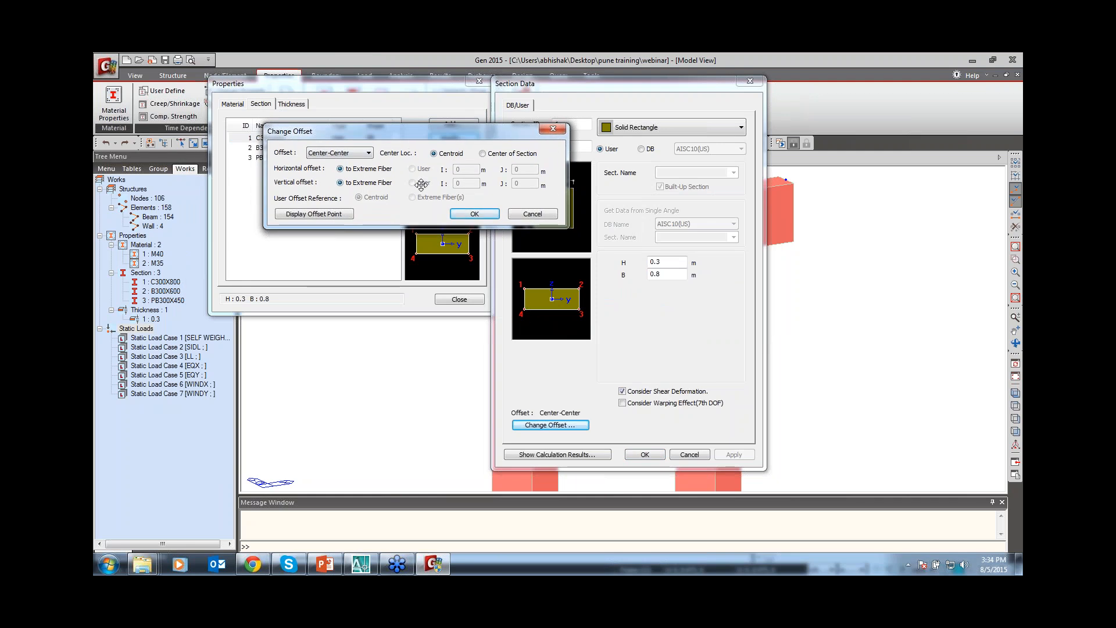
left_click(347, 153)
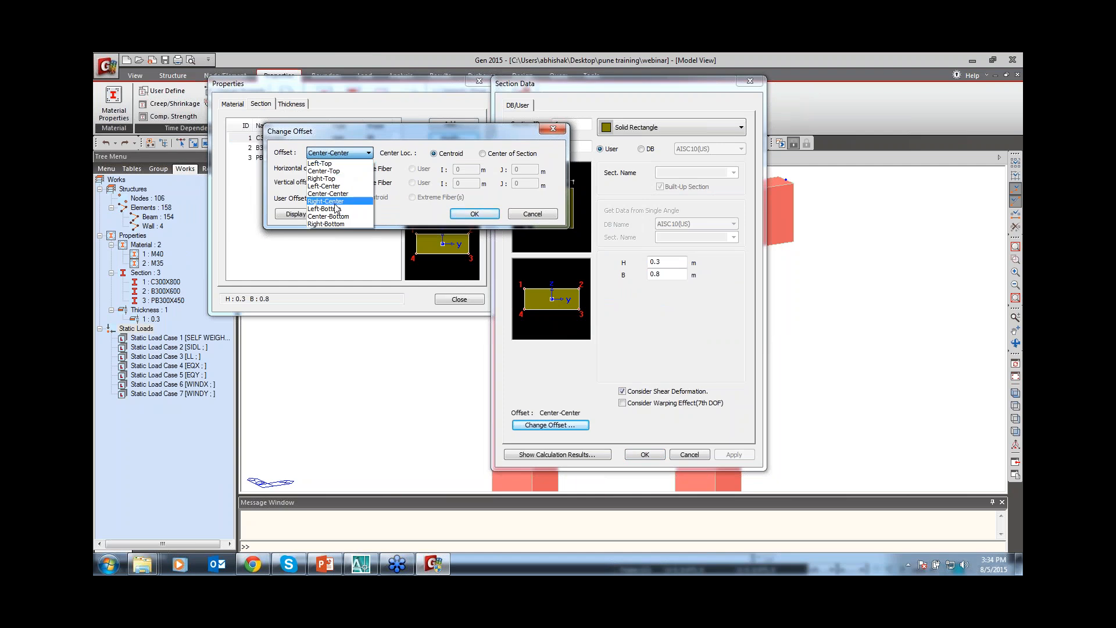
left_click(324, 186)
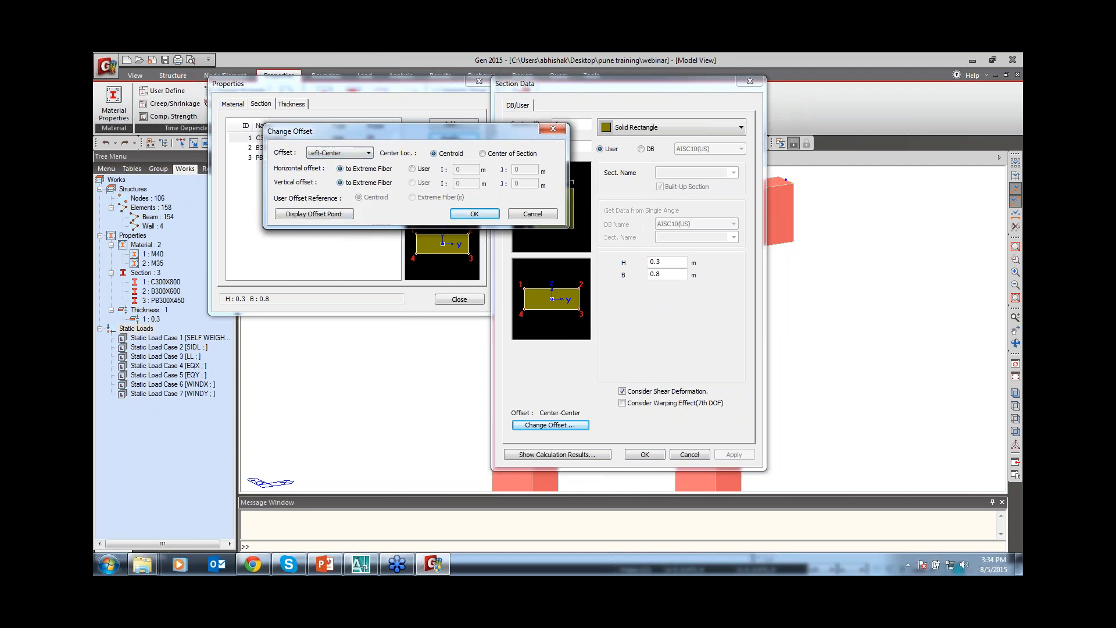
Display the offset point, try the User horizontal offset option, and discard the offset changes before leaving the section properties.
left_click(323, 214)
left_click(412, 169)
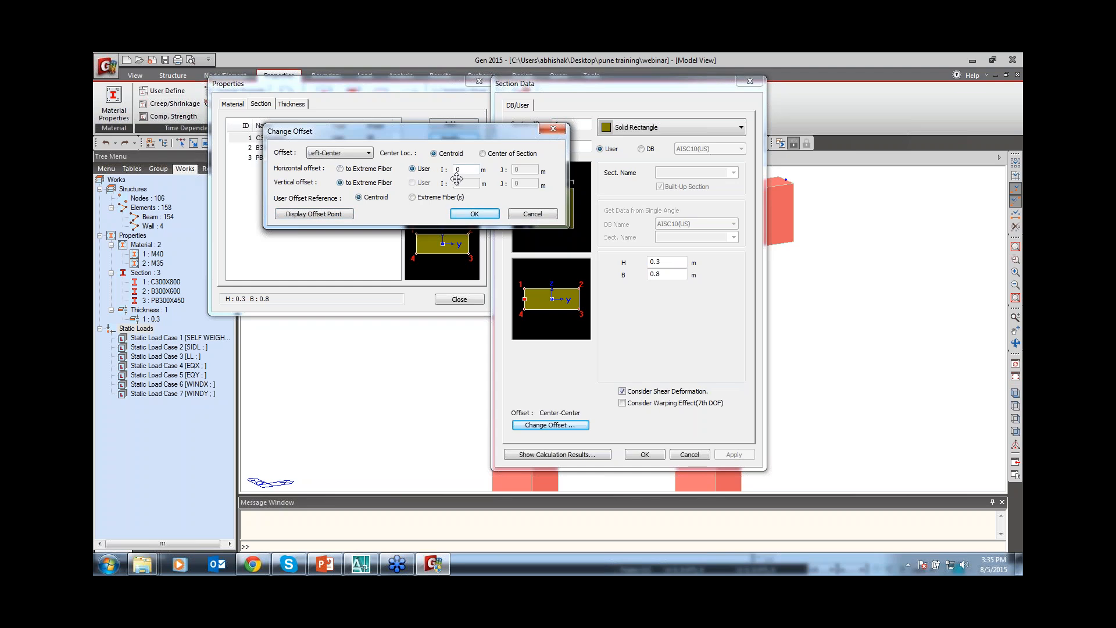
left_click_drag(464, 170, 428, 170)
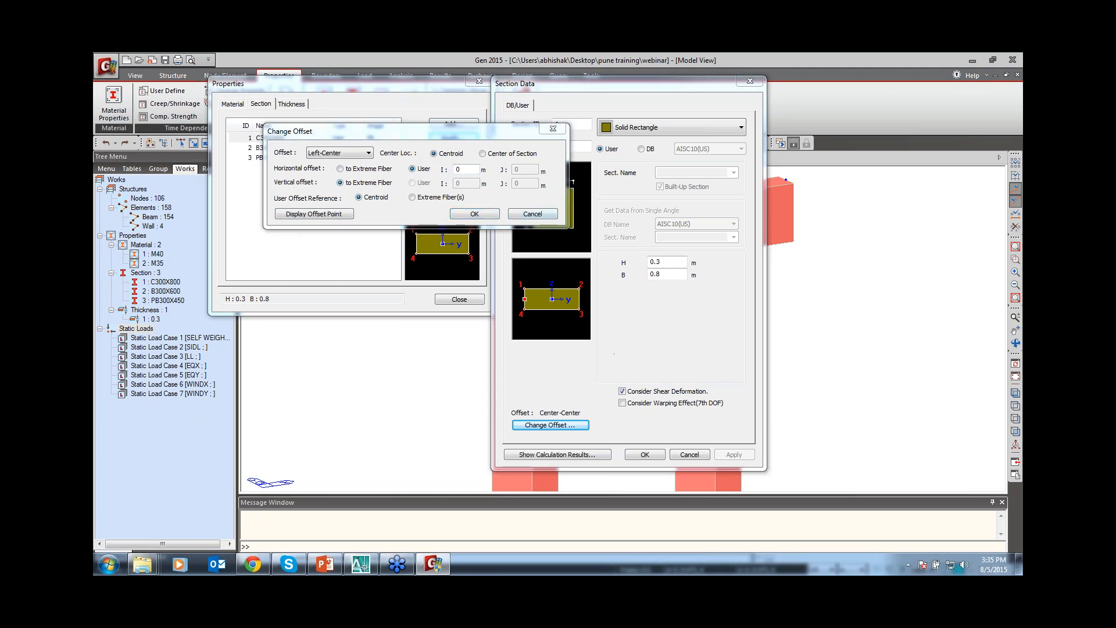
left_click(532, 214)
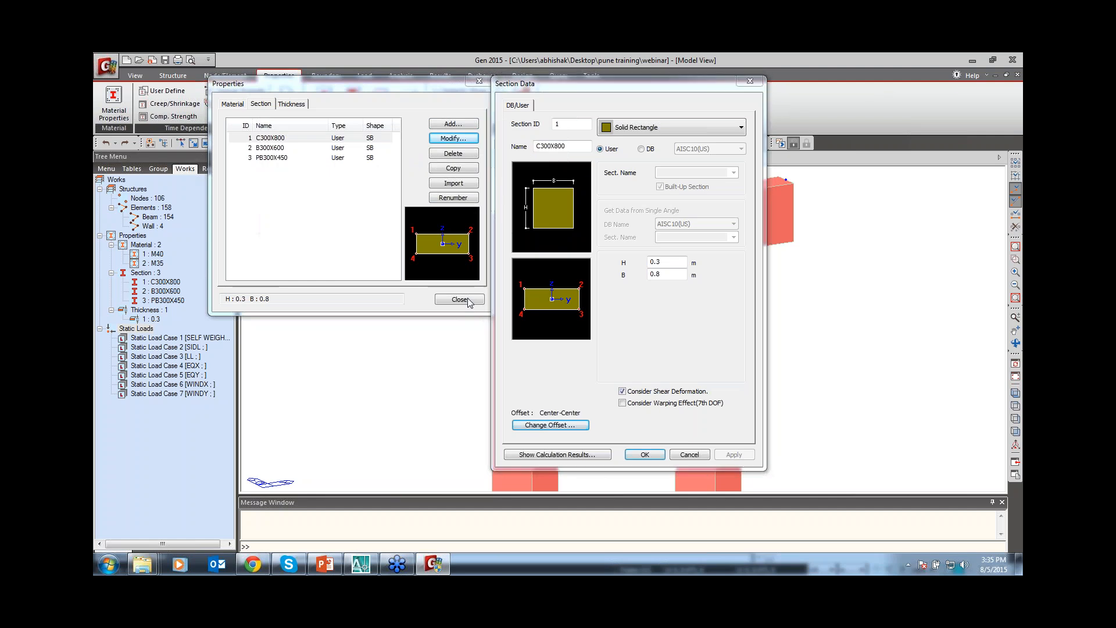
left_click(645, 455)
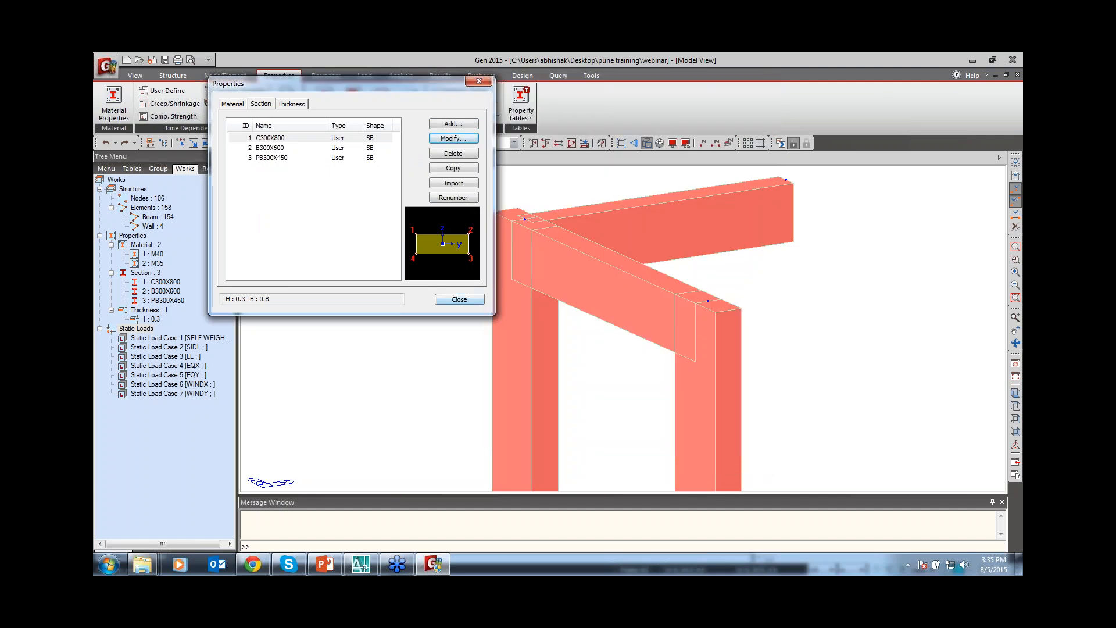
left_click(460, 299)
Review the Beam End Offsets inputs with the Global type and close them without applying anything.
left_click(326, 75)
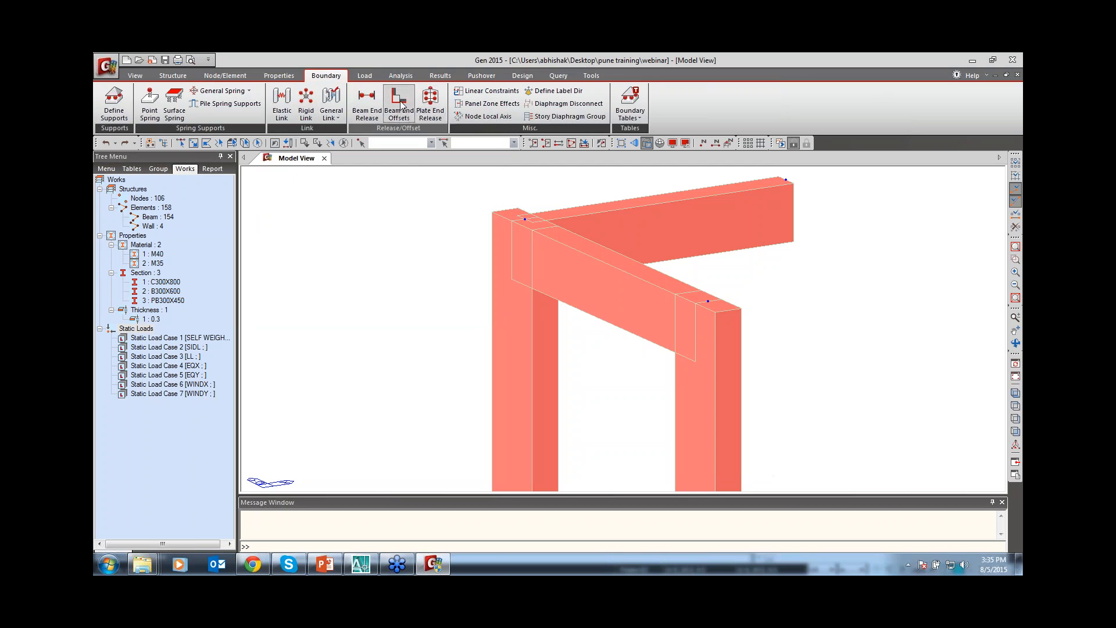
left_click(400, 103)
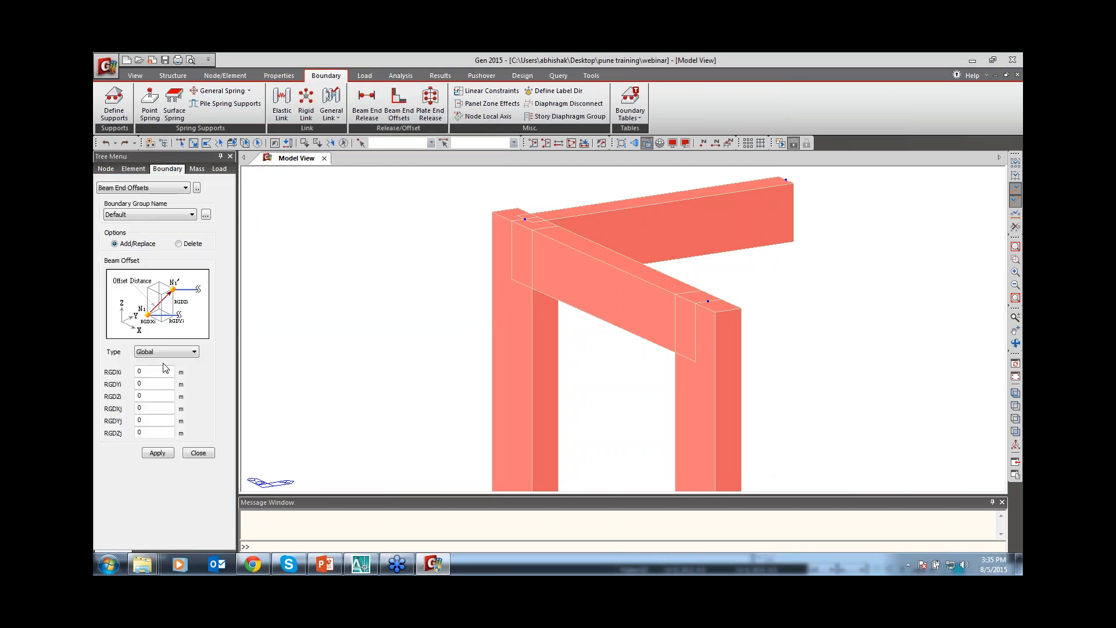
double_click(154, 384)
left_click(197, 454)
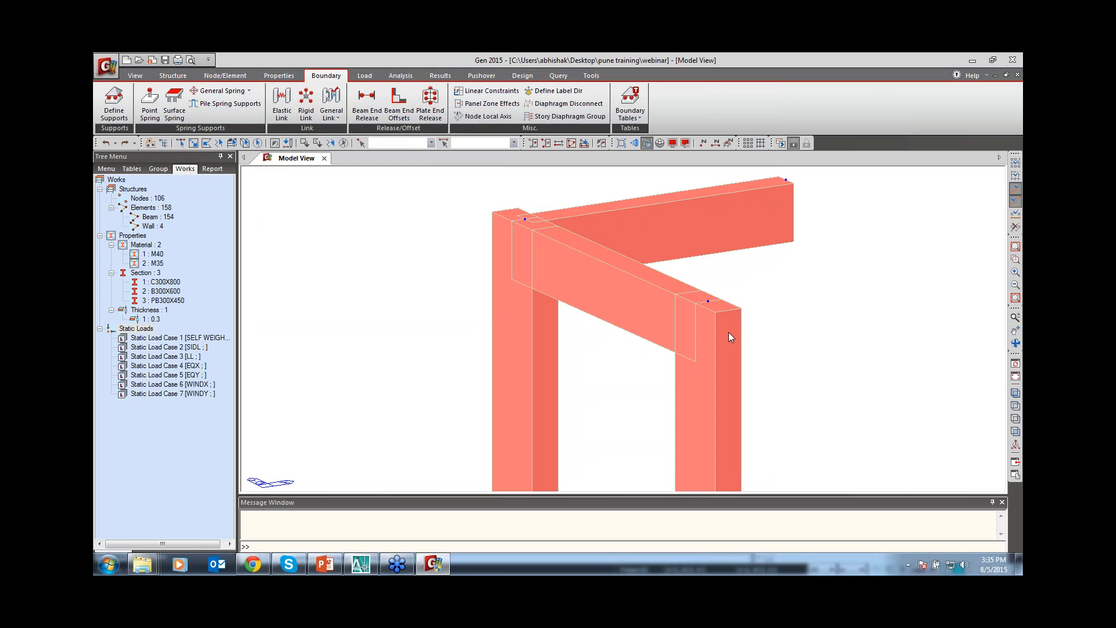
Reactivate the whole model, isolate the top beam at the building's end corner, and select it and deselect it again.
key("ctrl+a")
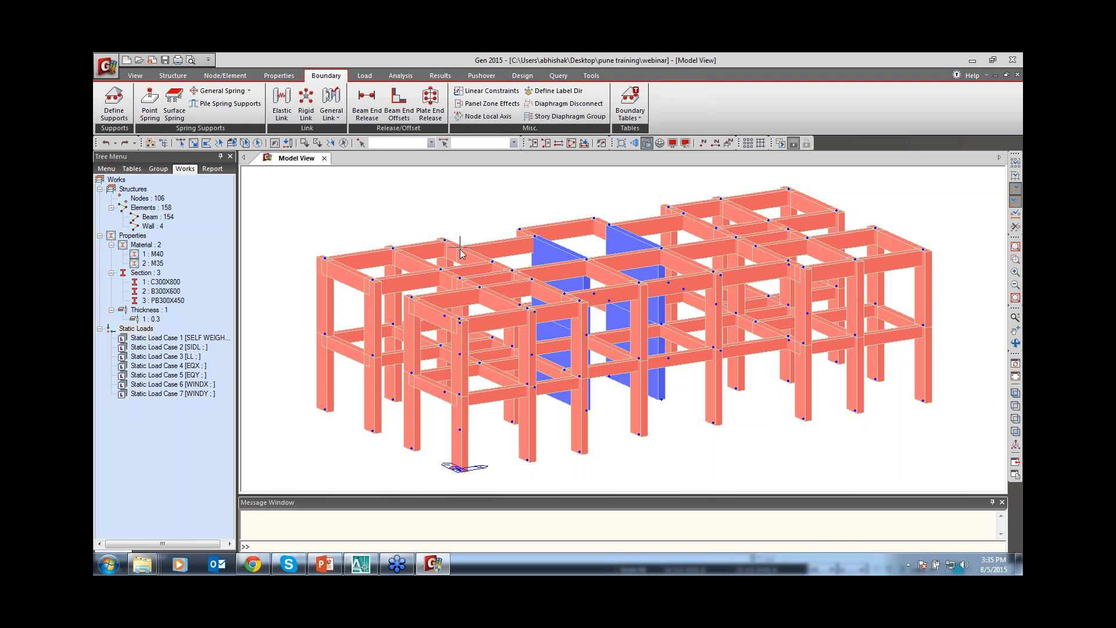
left_click(181, 143)
left_click(353, 273)
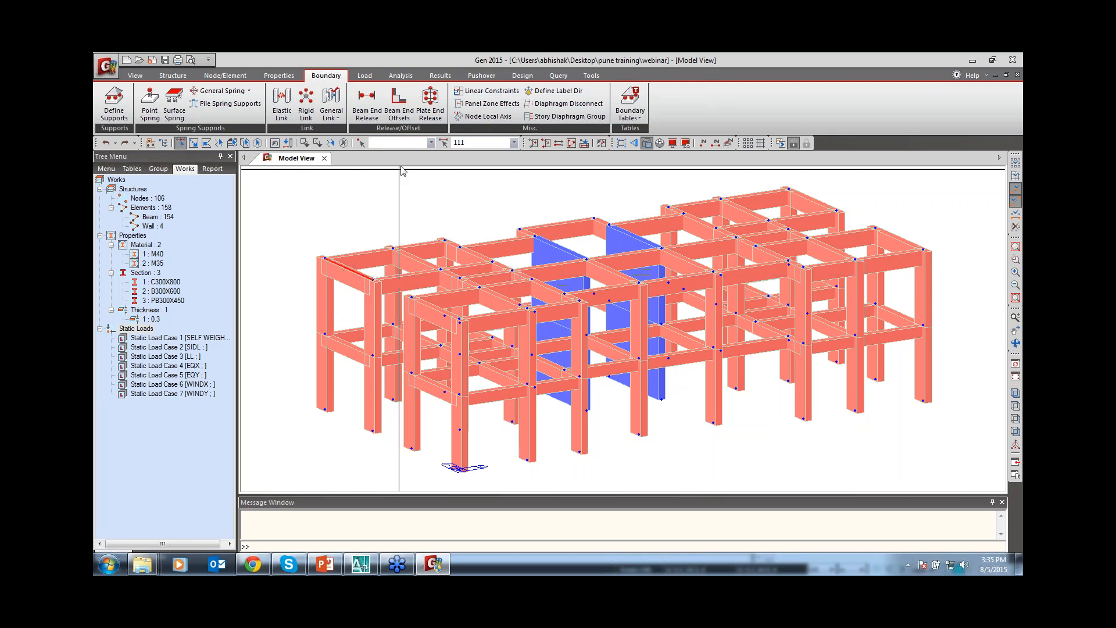
left_click(532, 143)
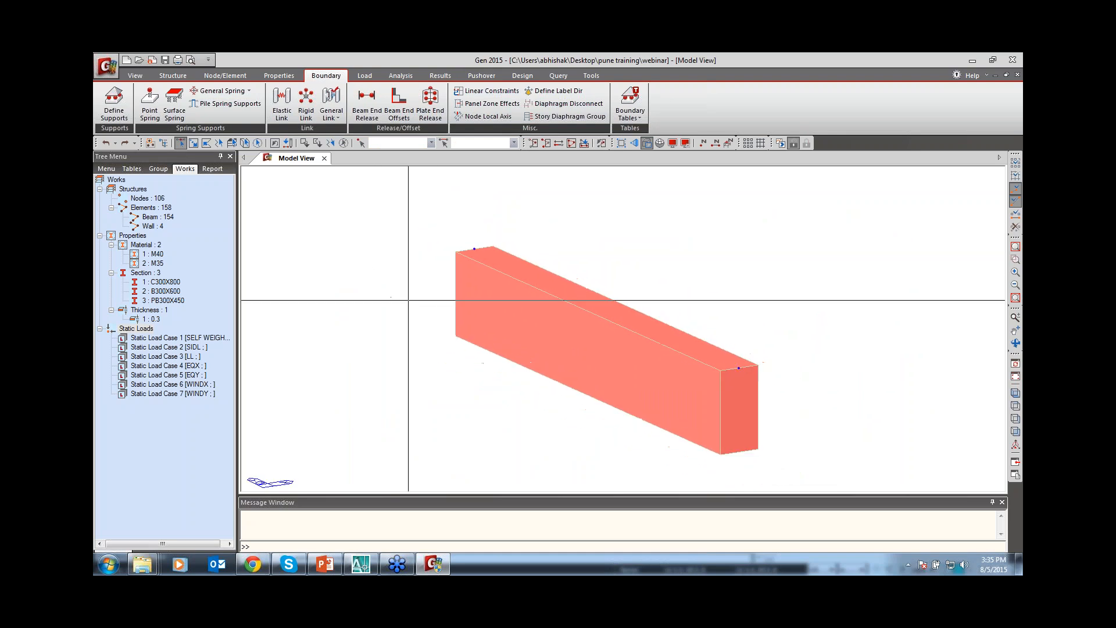
left_click_drag(661, 284, 590, 346)
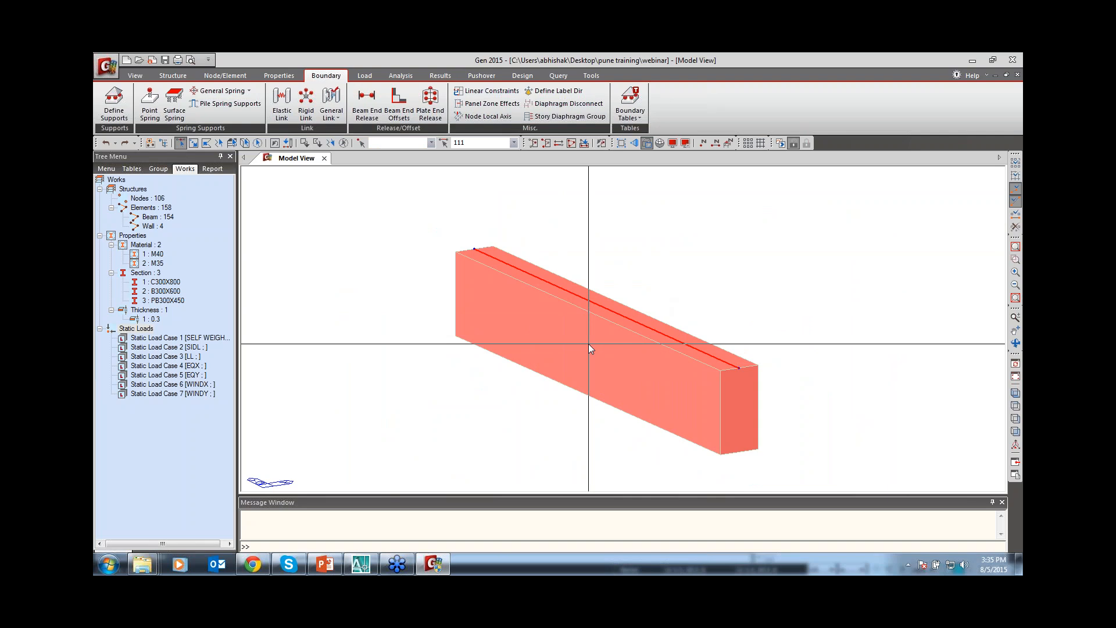
left_click(364, 75)
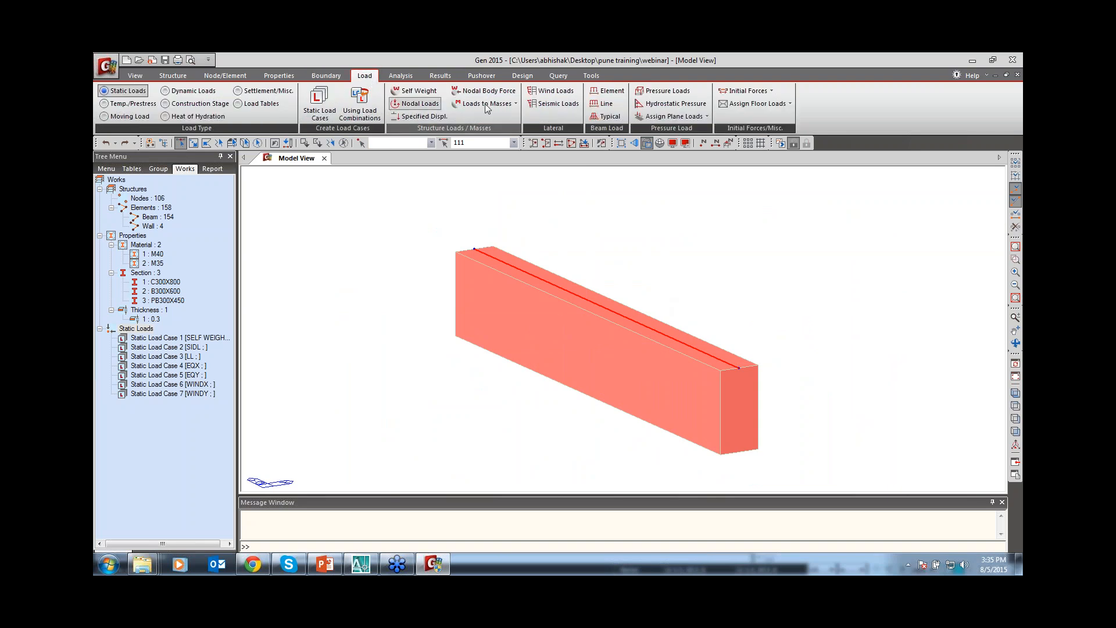
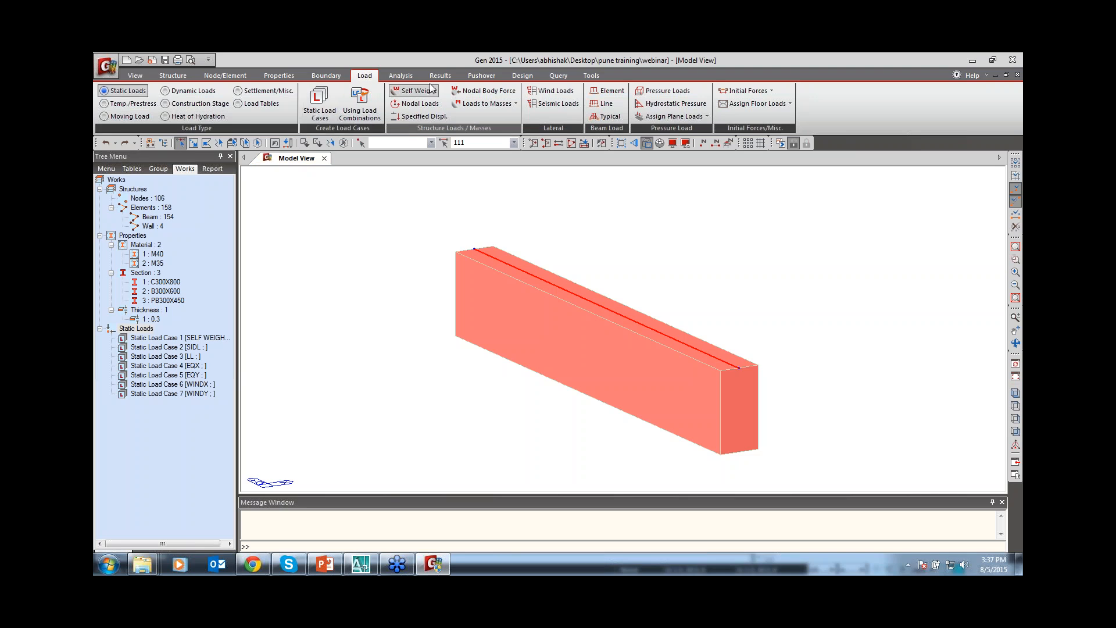
left_click(327, 76)
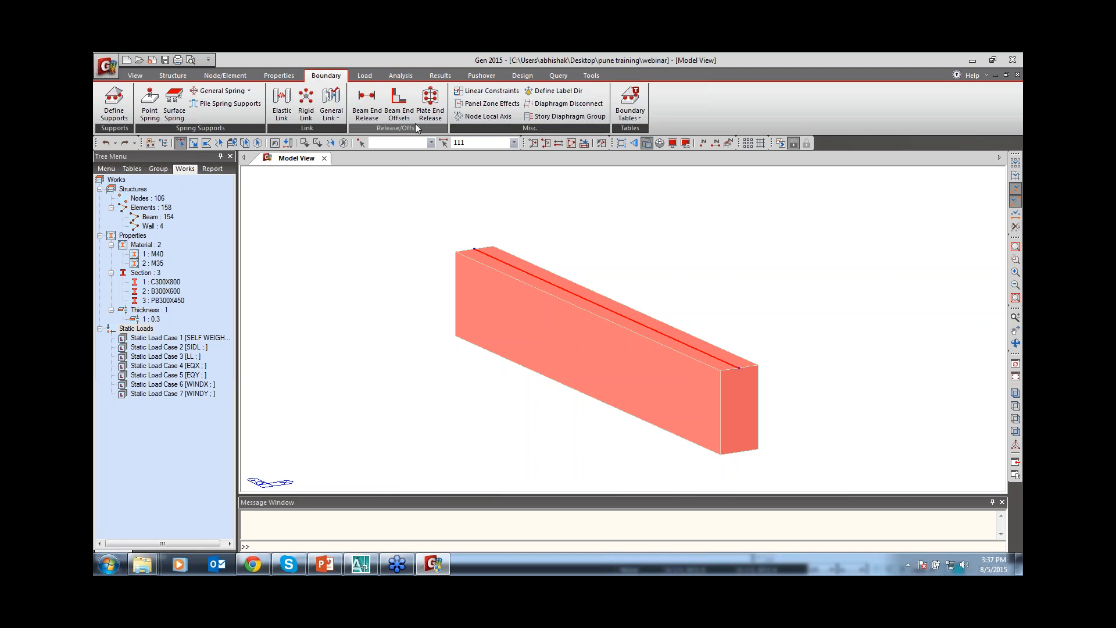
key("Escape")
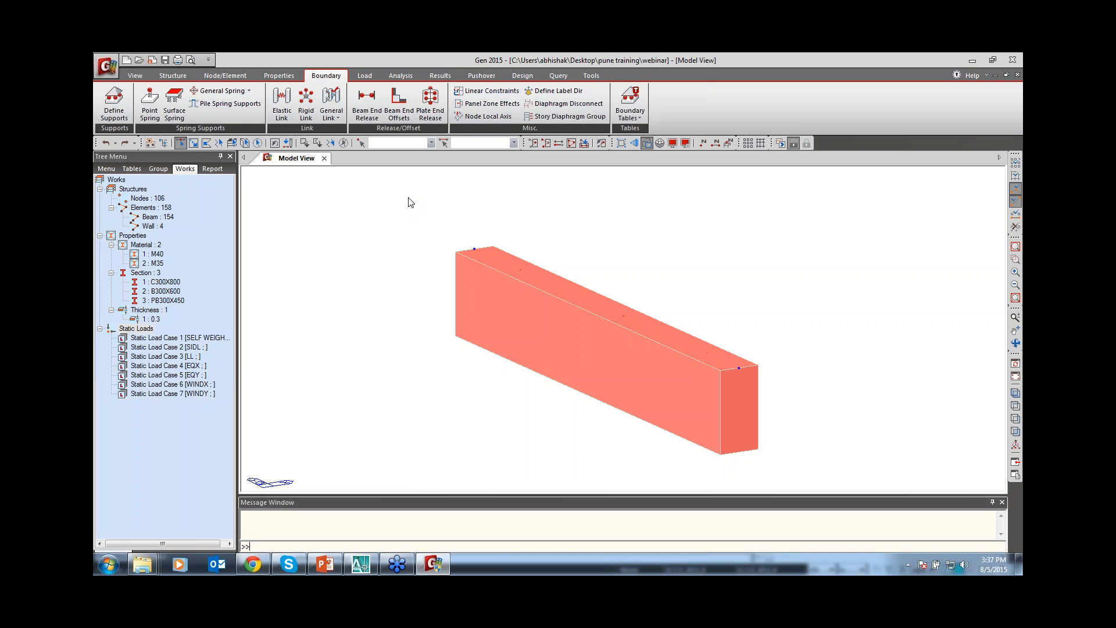
Activate all elements, isolate only the top beam at the building's end corner, and select that beam.
key("ctrl+a")
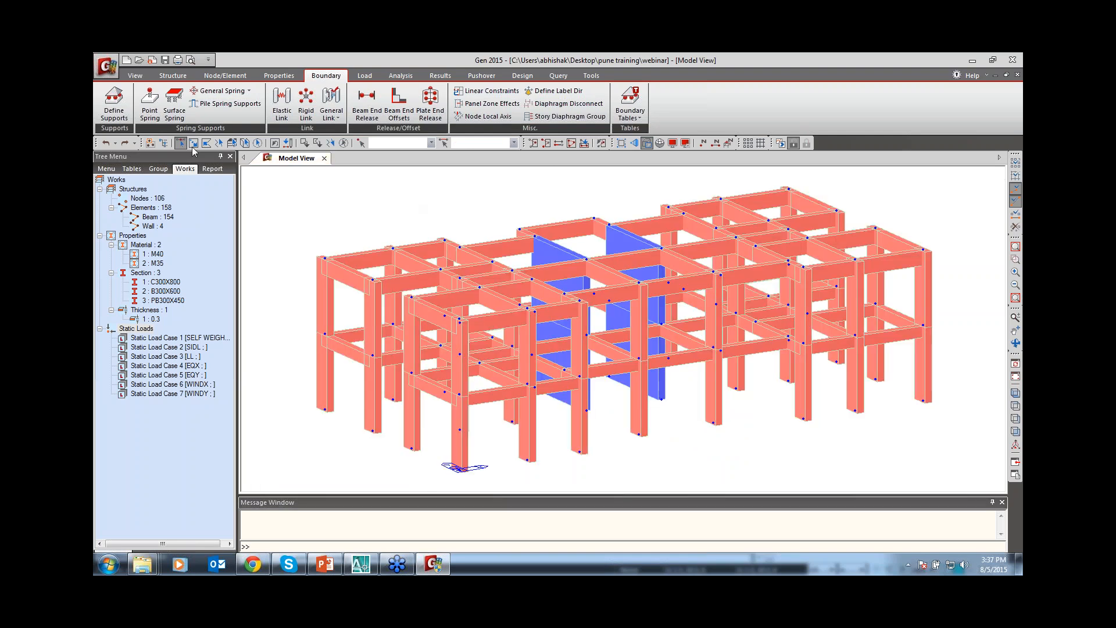
left_click(359, 278)
left_click(533, 144)
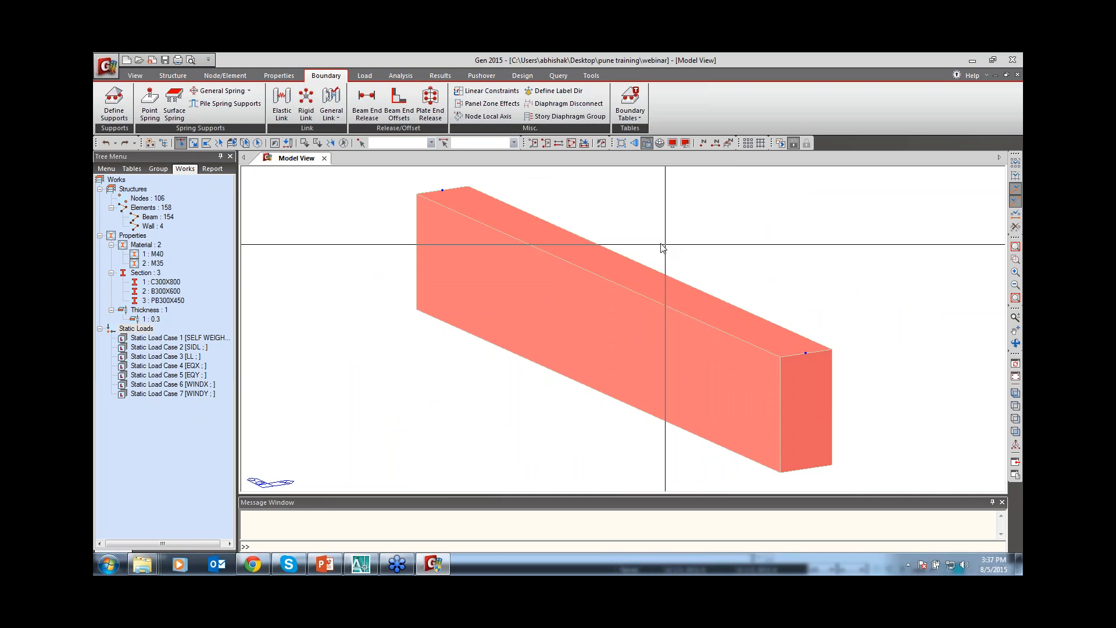
left_click_drag(653, 241, 595, 324)
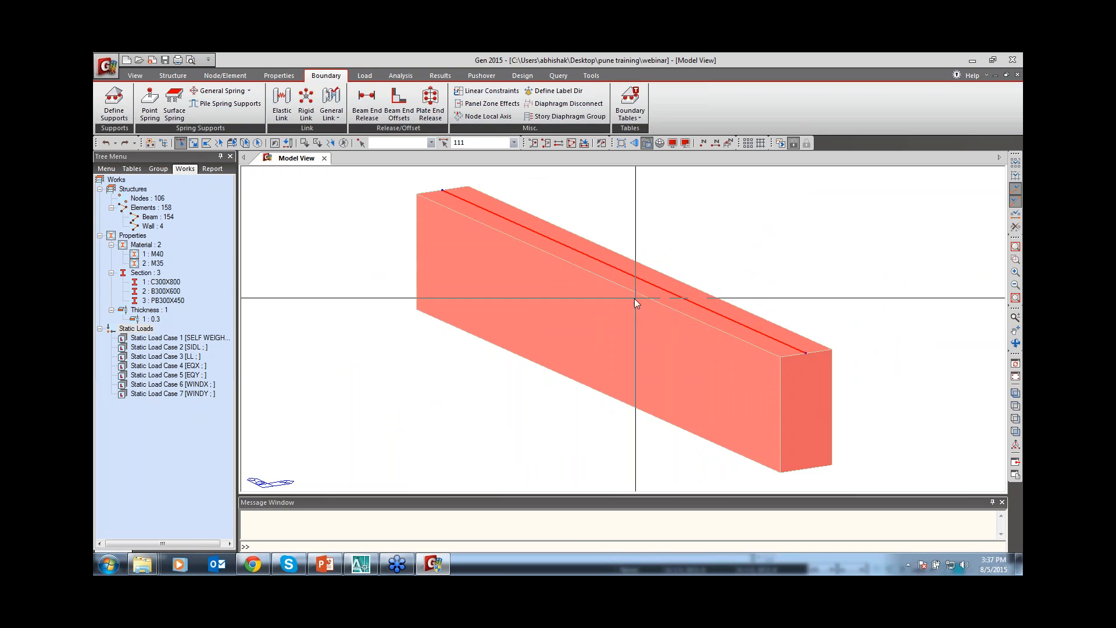
Start an element beam load for the selected beam with the SIDL load case and the Concentrated Forces load type.
left_click(365, 76)
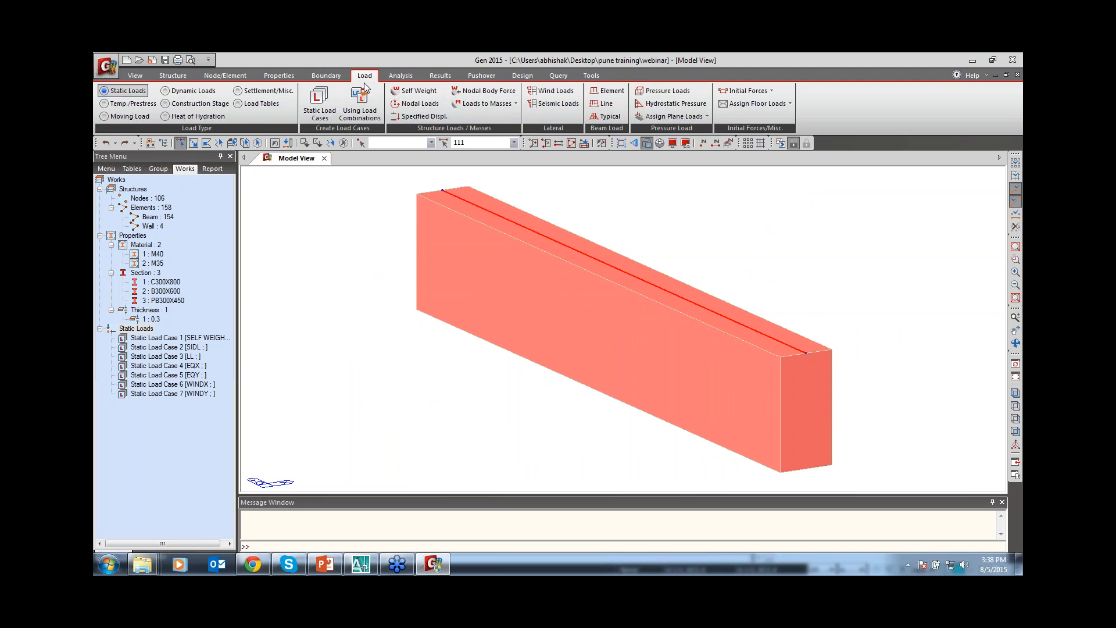
left_click(608, 93)
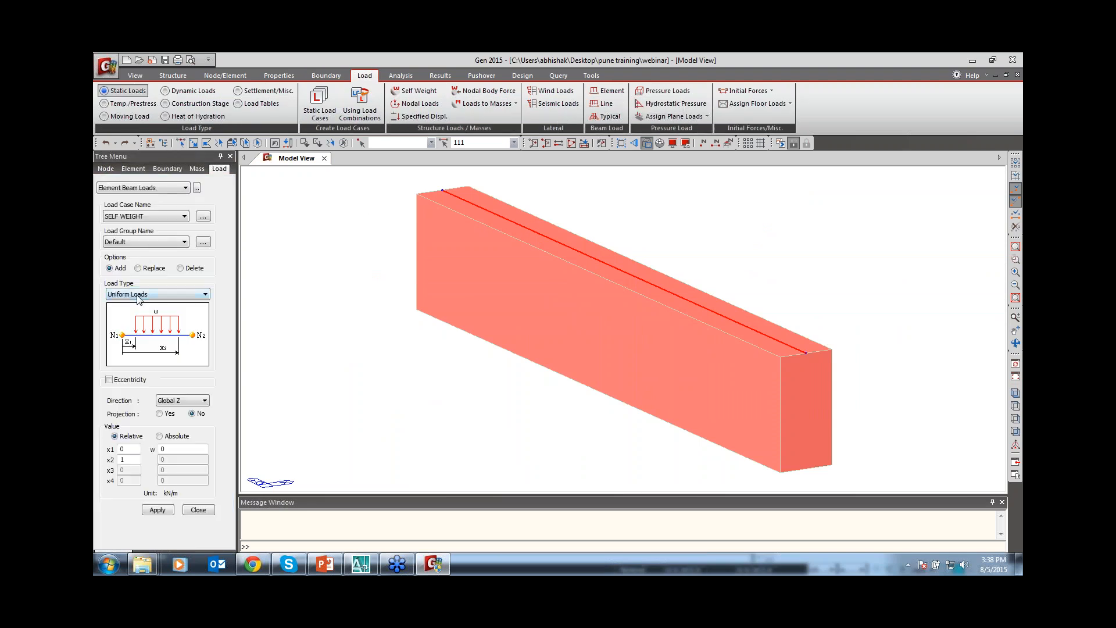
left_click(135, 217)
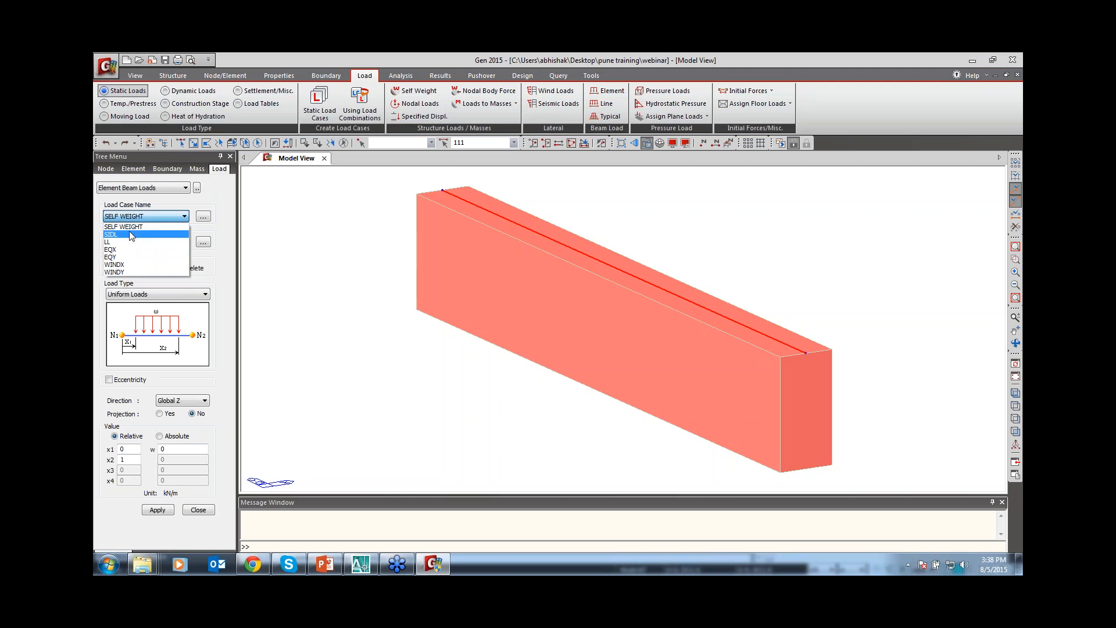
left_click(129, 234)
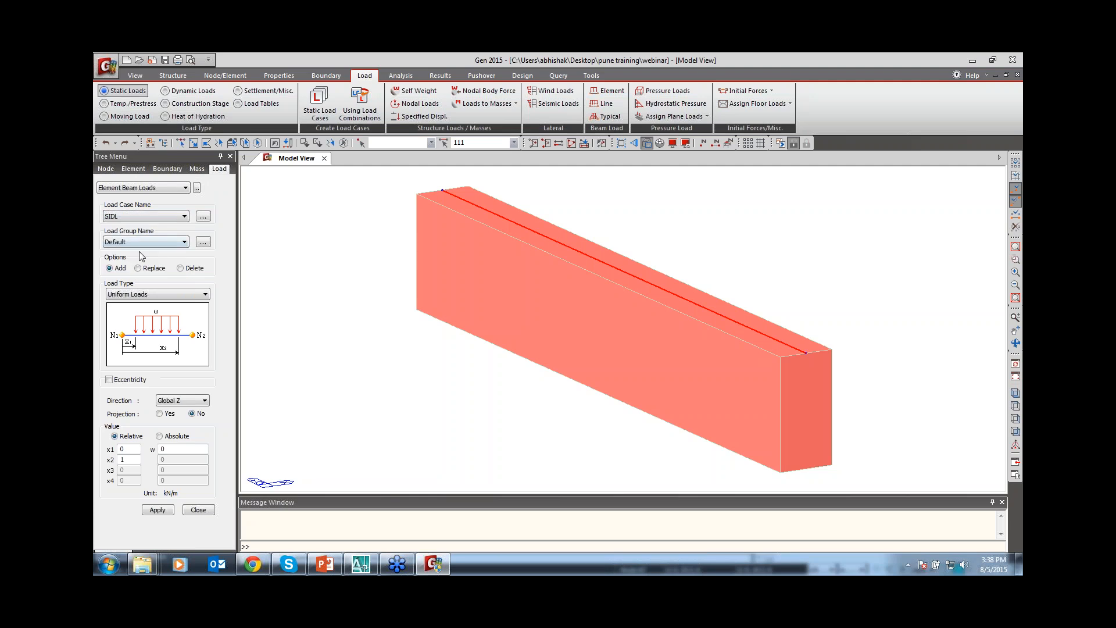
left_click(142, 296)
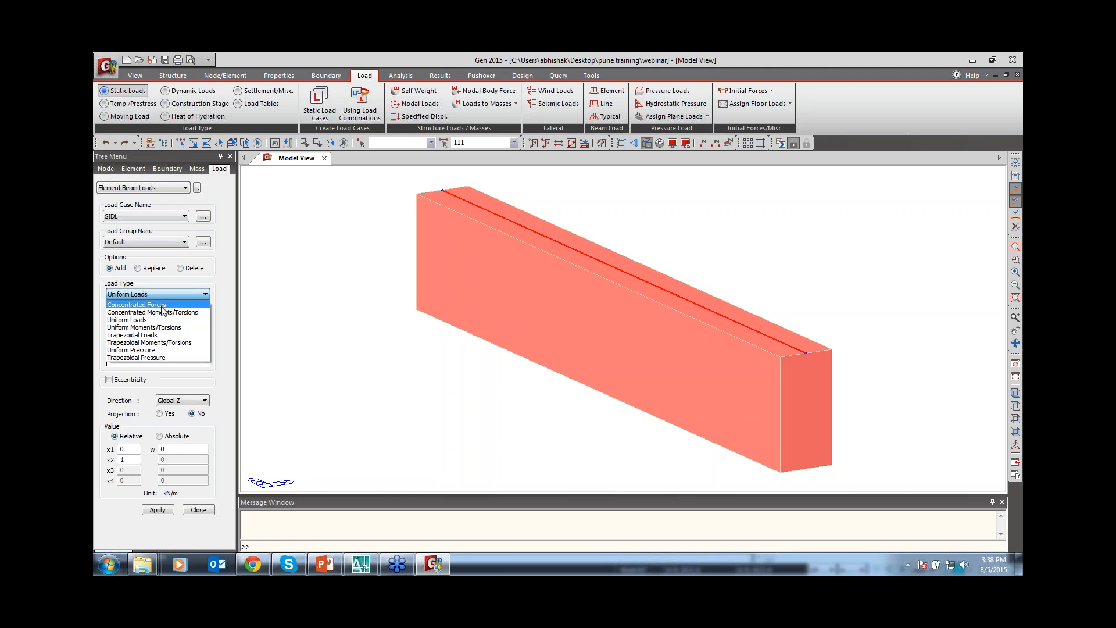
left_click(164, 309)
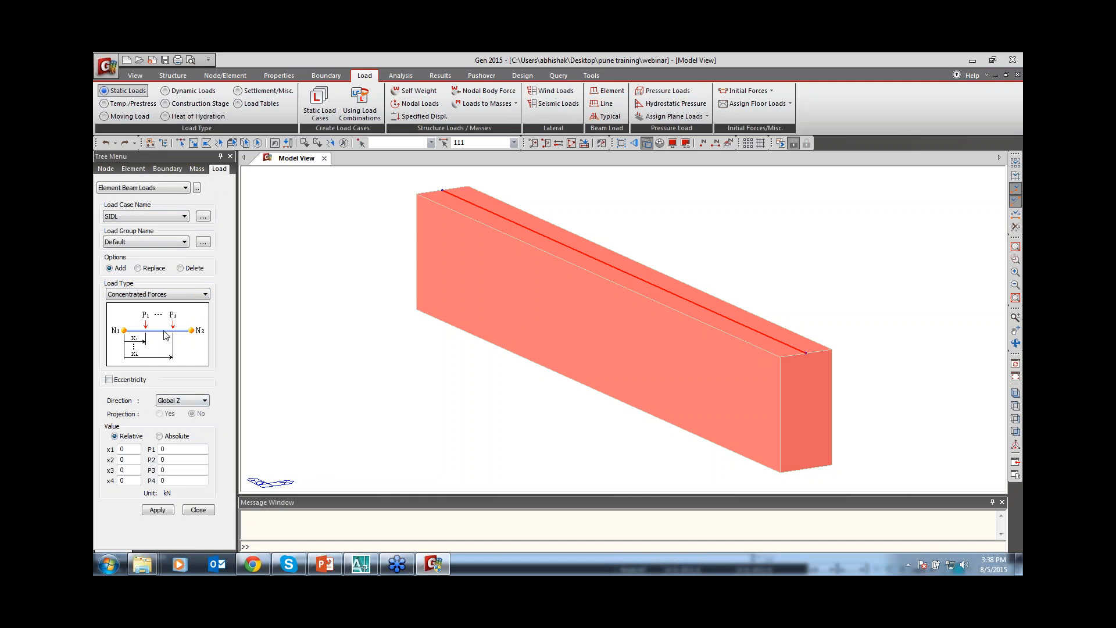
Apply concentrated forces of -10 kN at 1 m and -15 kN at 2 m to the selected beam, using absolute distances.
double_click(125, 449)
type("1")
key("Tab")
type("2")
key("Tab")
type("-1")
key("Tab")
type("-")
left_click(162, 510)
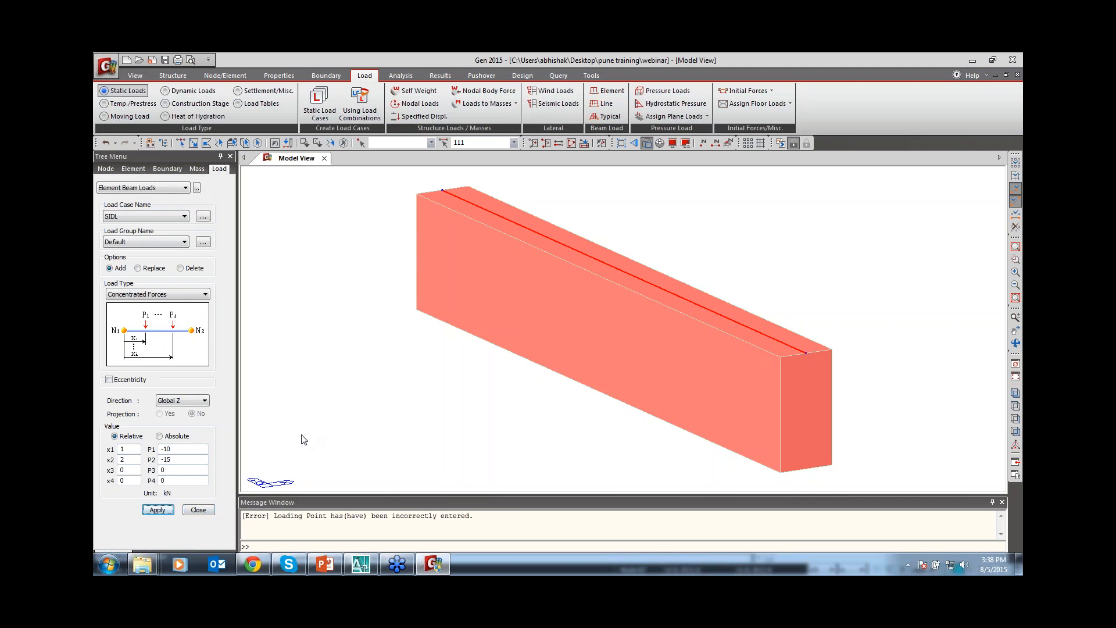
left_click(160, 436)
left_click(158, 510)
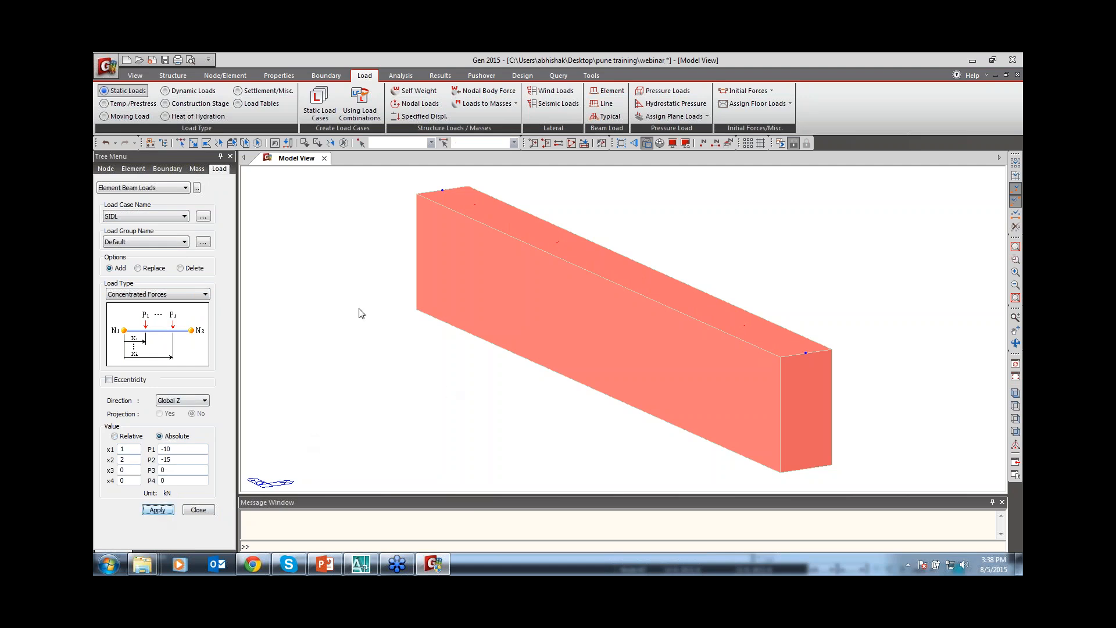
Close the beam load inputs and display the SIDL element beam loads on the isolated beam.
left_click(201, 511)
right_click(166, 356)
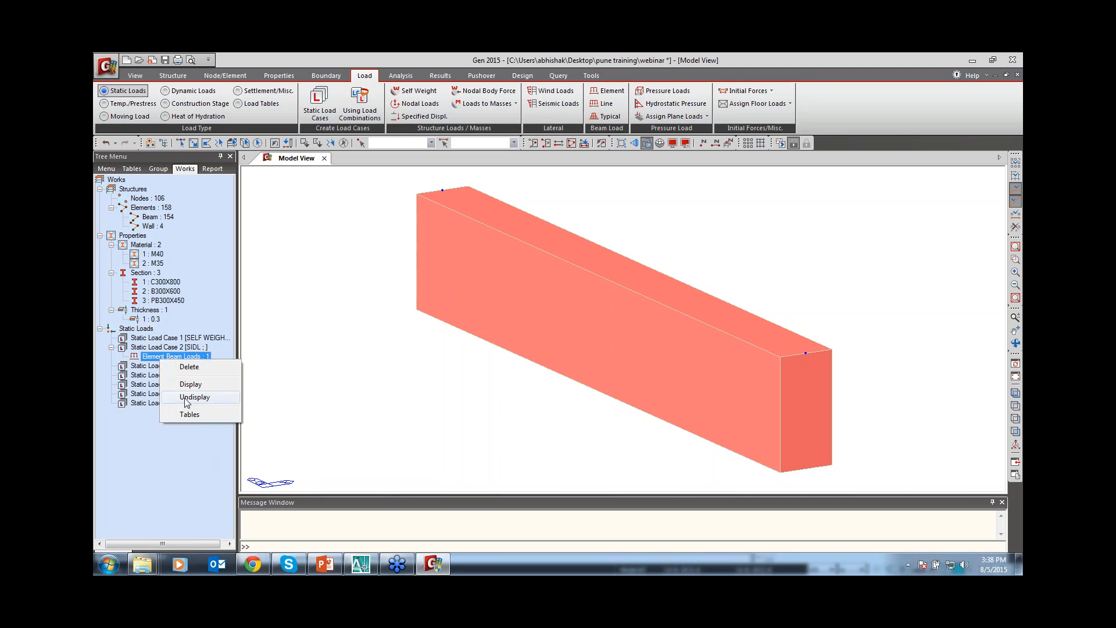
left_click(178, 382)
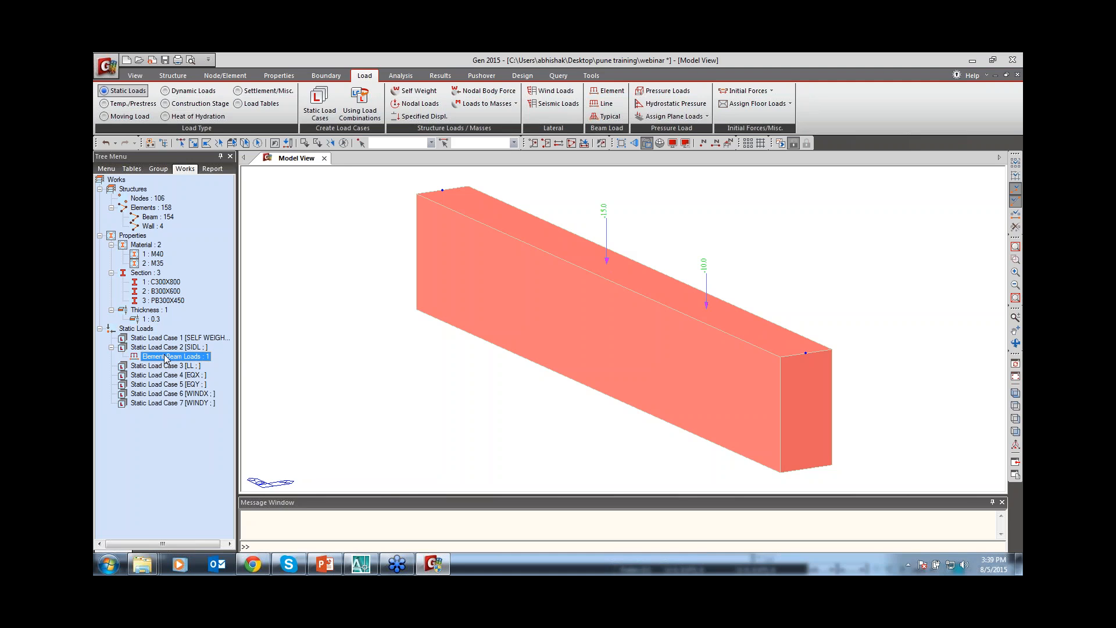
Open the table of the SIDL element beam loads and set P1 to -5 kN and P2 to -25 kN.
right_click(182, 361)
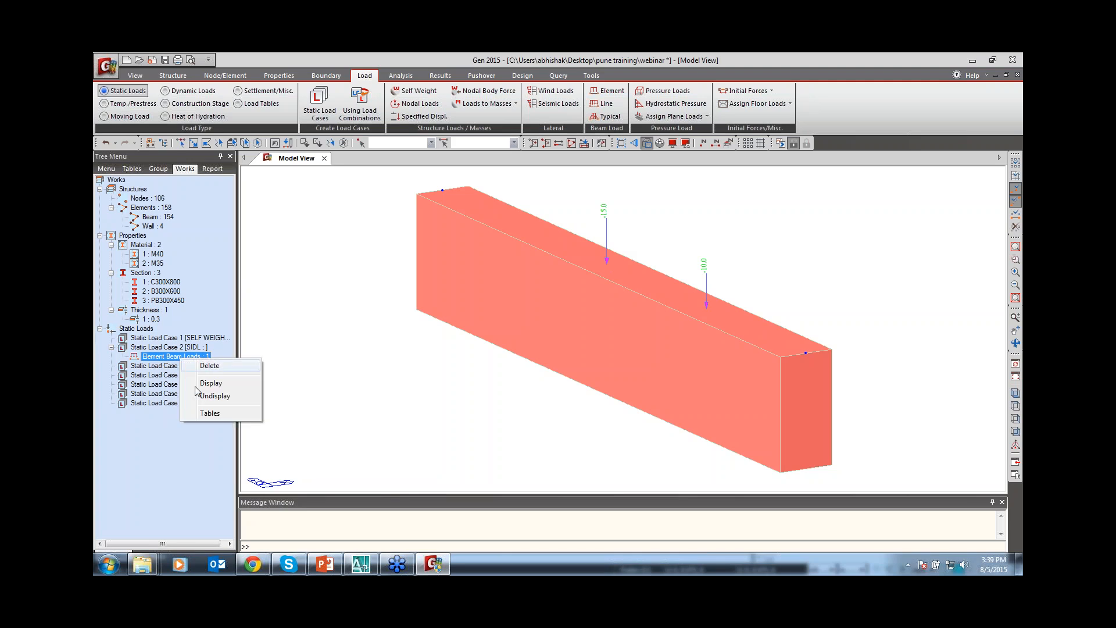
left_click(210, 412)
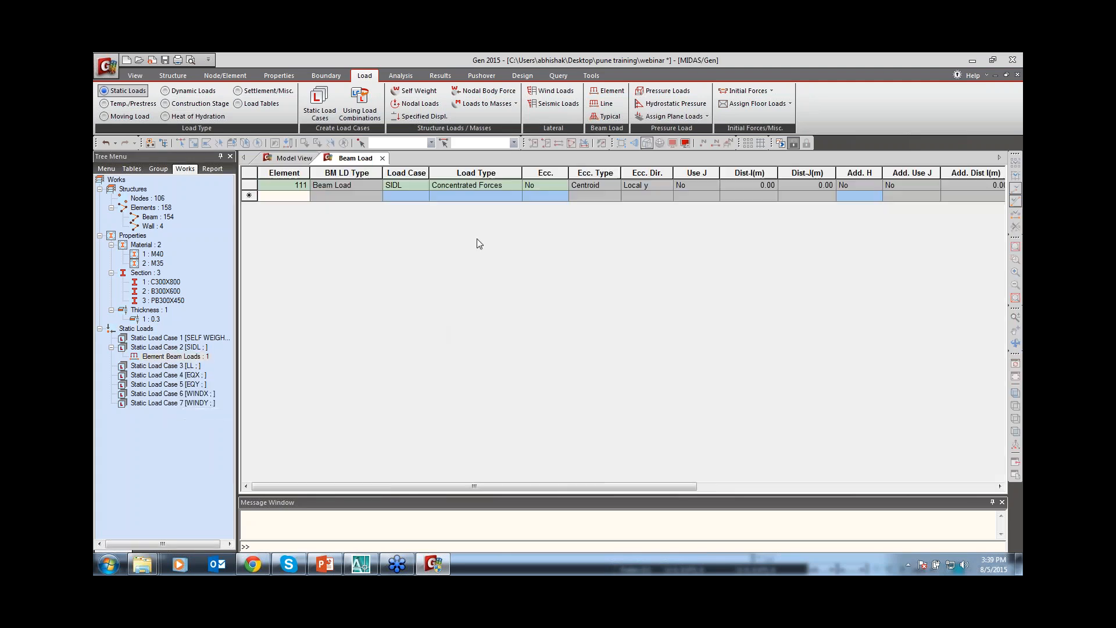
left_click_drag(692, 486, 942, 500)
left_click(777, 186)
left_click(776, 186)
left_click_drag(770, 186, 762, 187)
type("5")
double_click(795, 185)
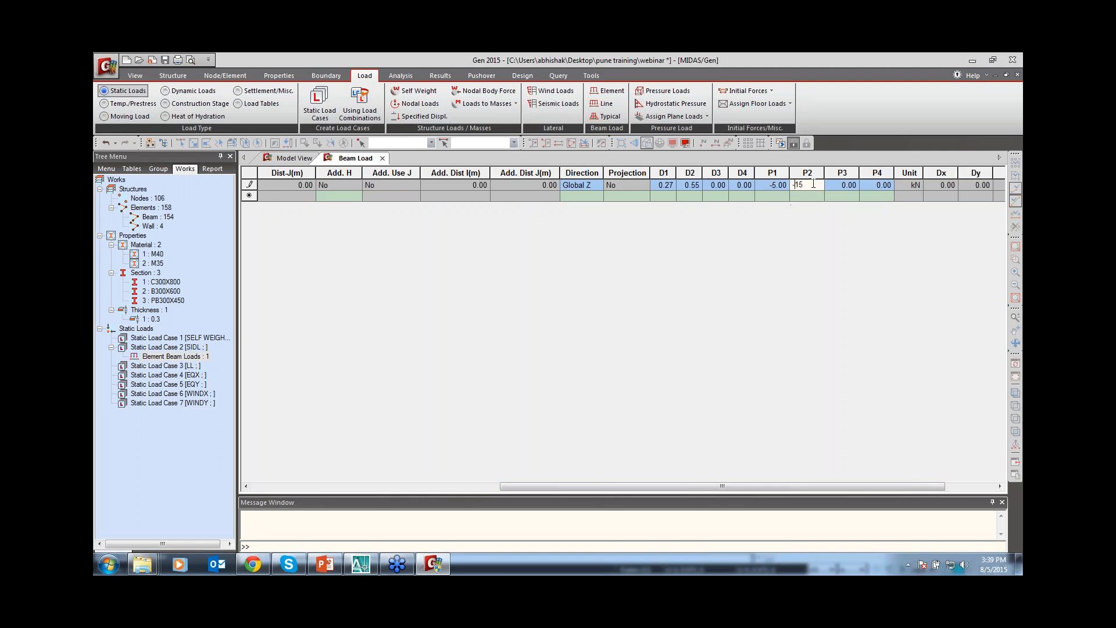
left_click_drag(800, 186, 796, 188)
key("Return")
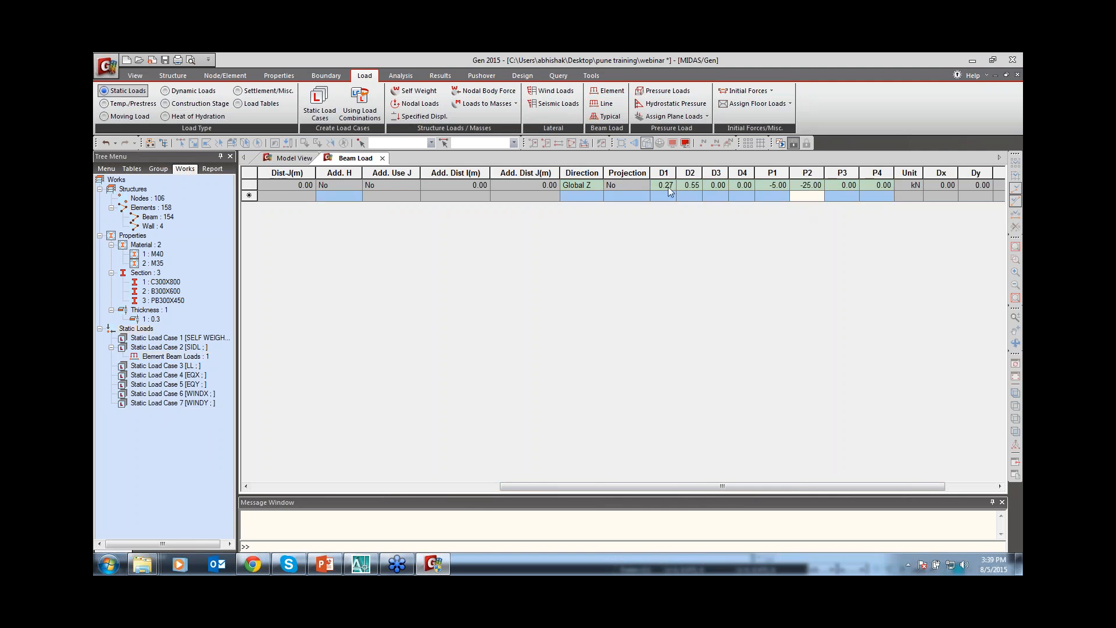
Check the edited forces on the beam, delete the concentrated load's row from the beam load table, and close the table.
left_click(294, 157)
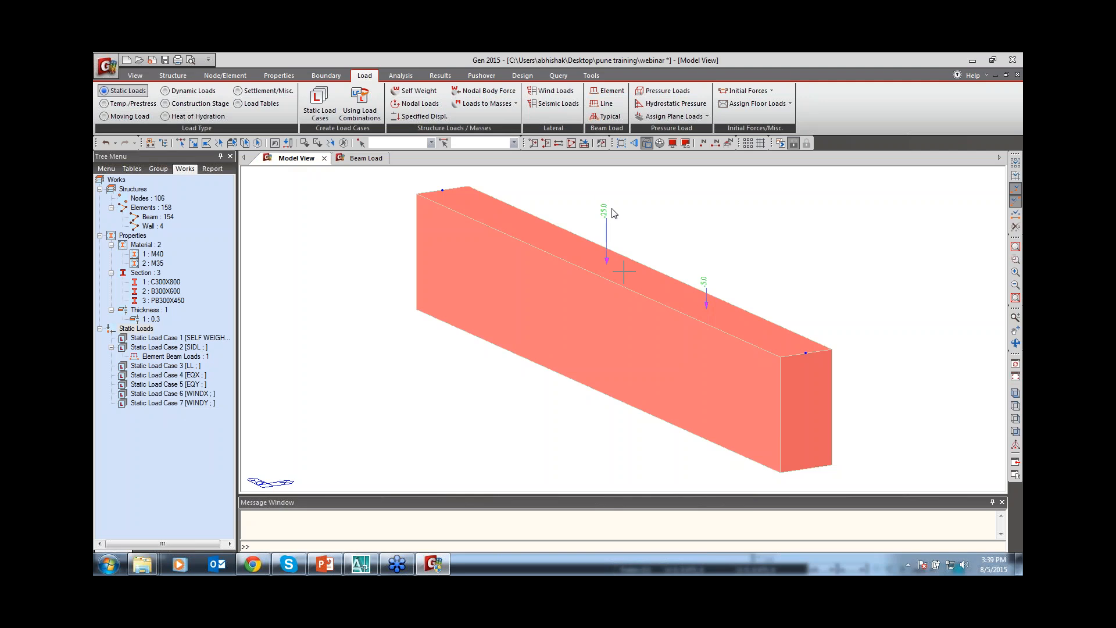
left_click(365, 158)
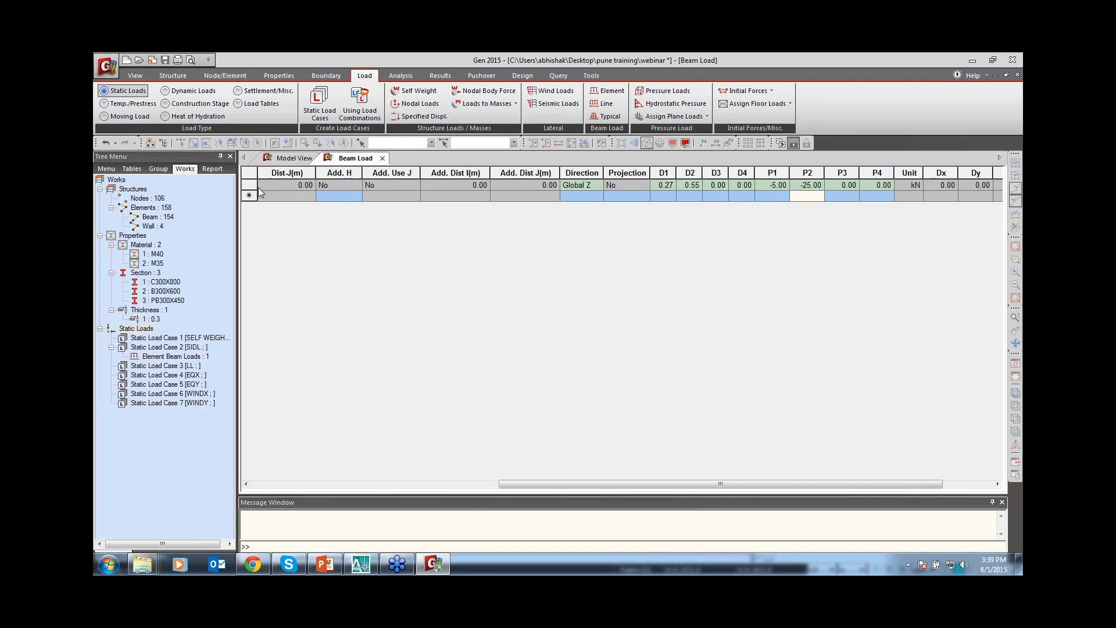
left_click(253, 186)
key("Delete")
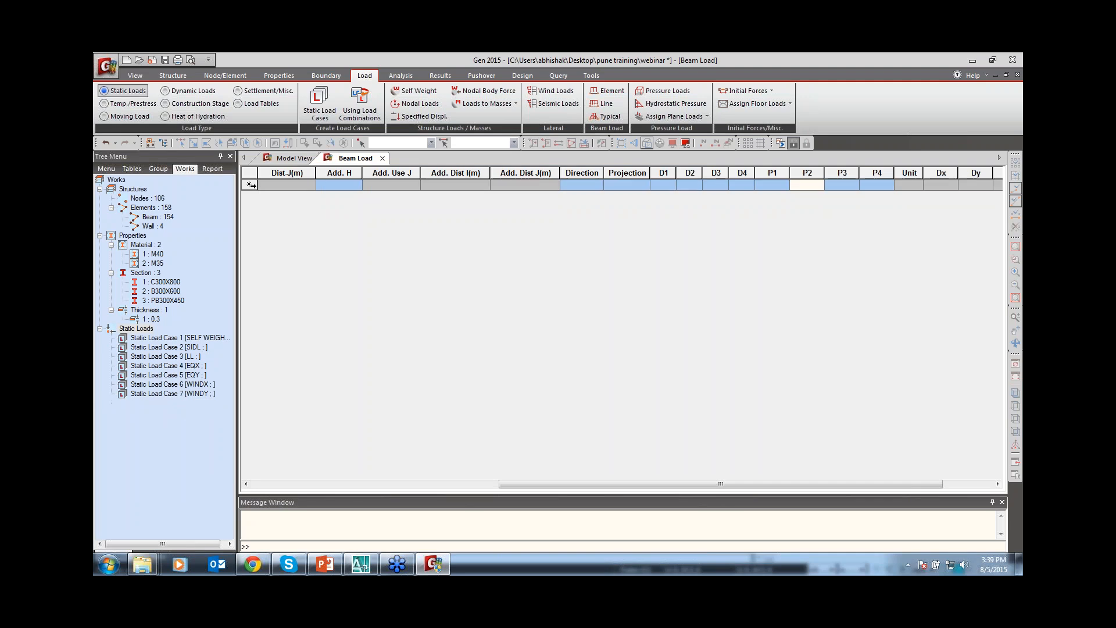
left_click(382, 158)
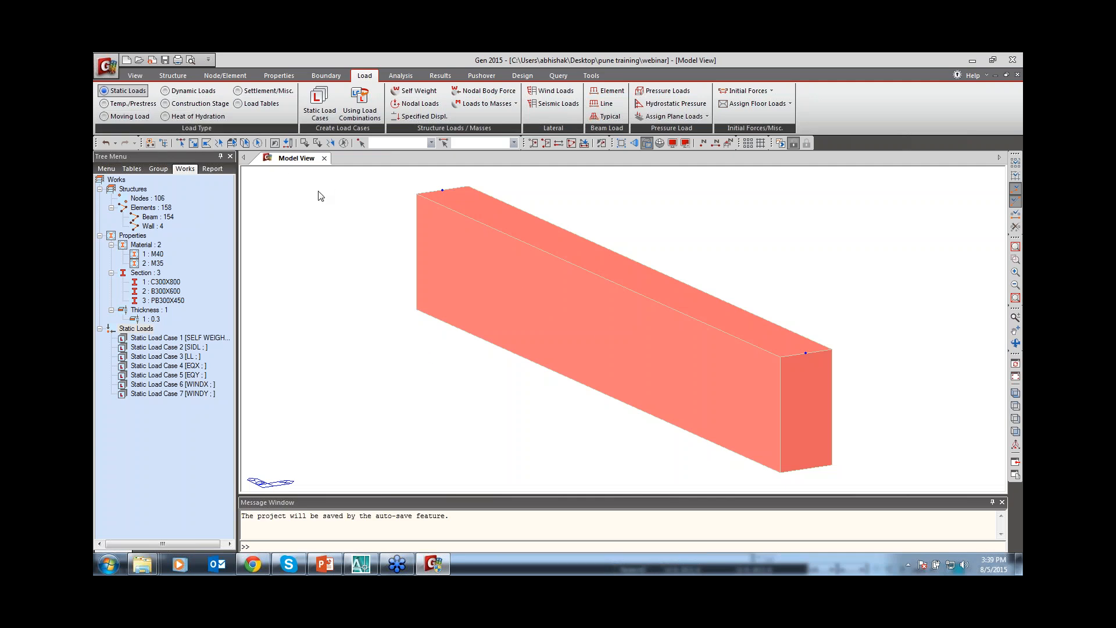
Activate all elements, look over the Typical Beam Loads load types for the SIDL case, and close them without applying any.
key("ctrl+a")
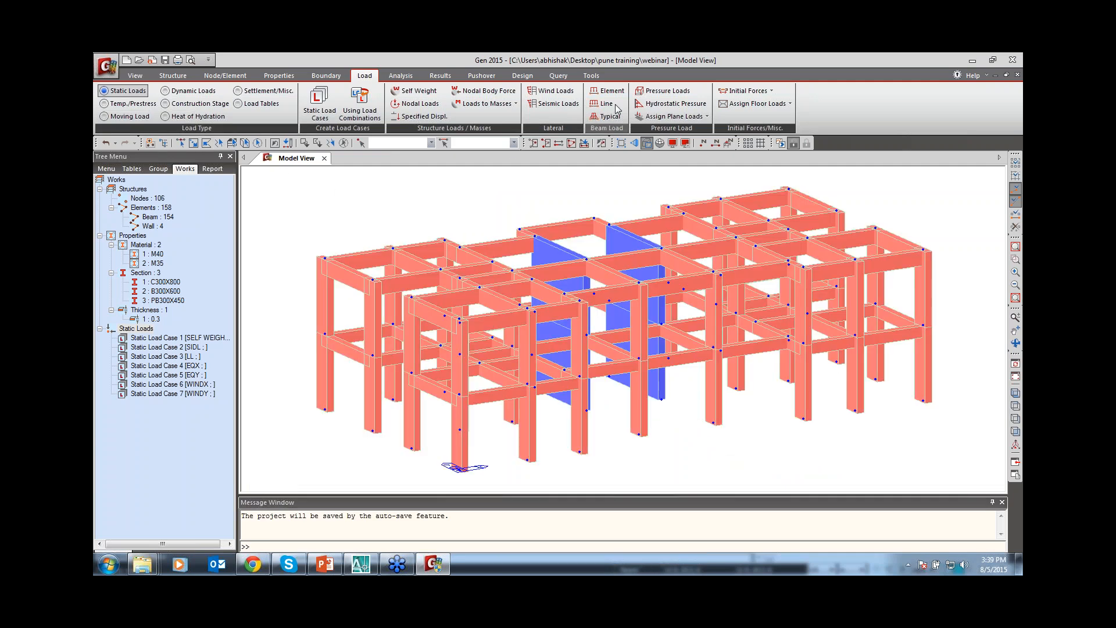
left_click(607, 116)
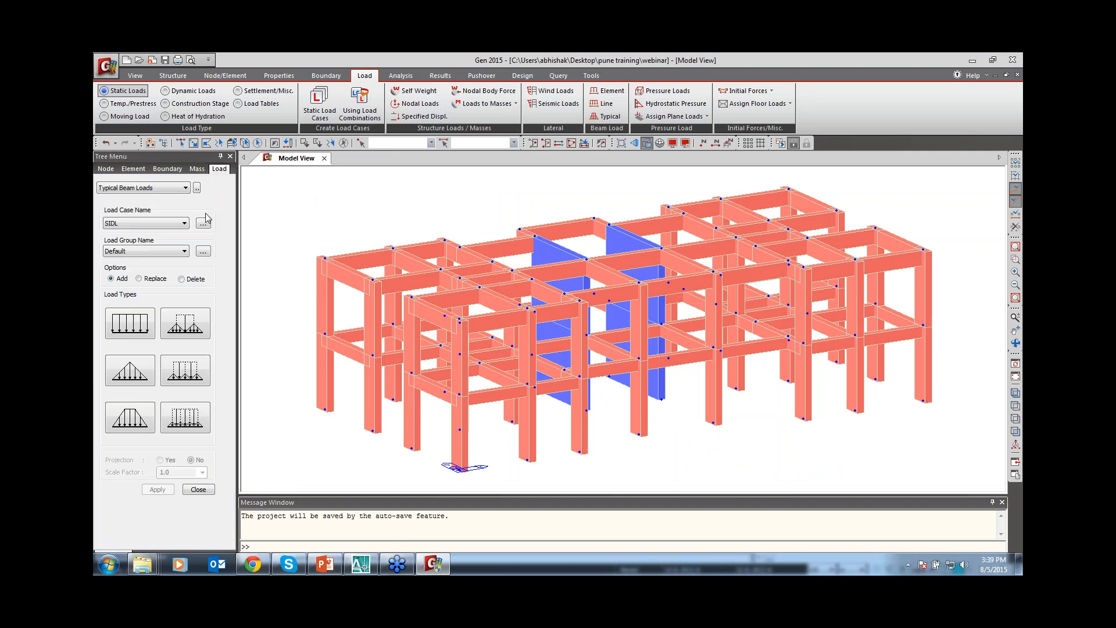
left_click(193, 336)
left_click(200, 382)
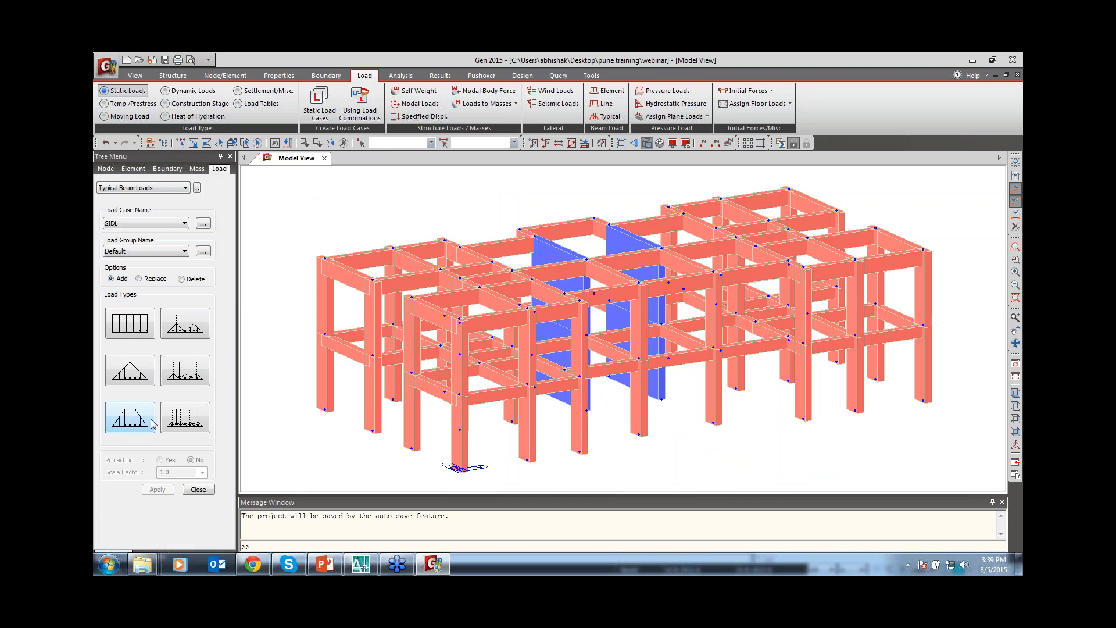
left_click(198, 489)
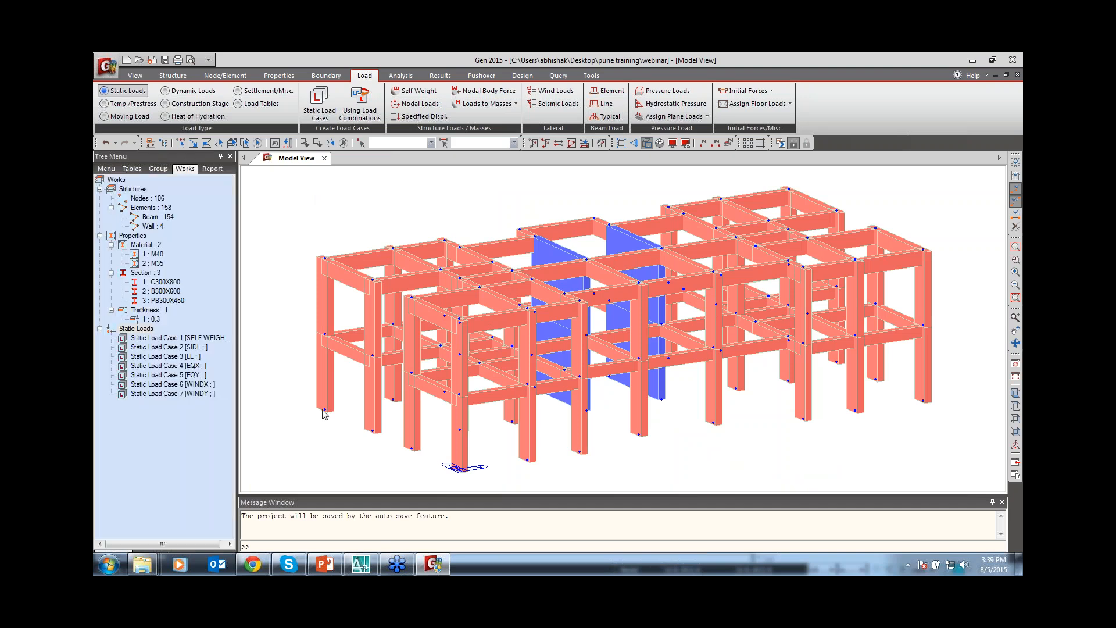
Examine the roof-level beams around the shear walls up close and return to the full model view.
left_click(1016, 259)
left_click_drag(580, 208, 501, 278)
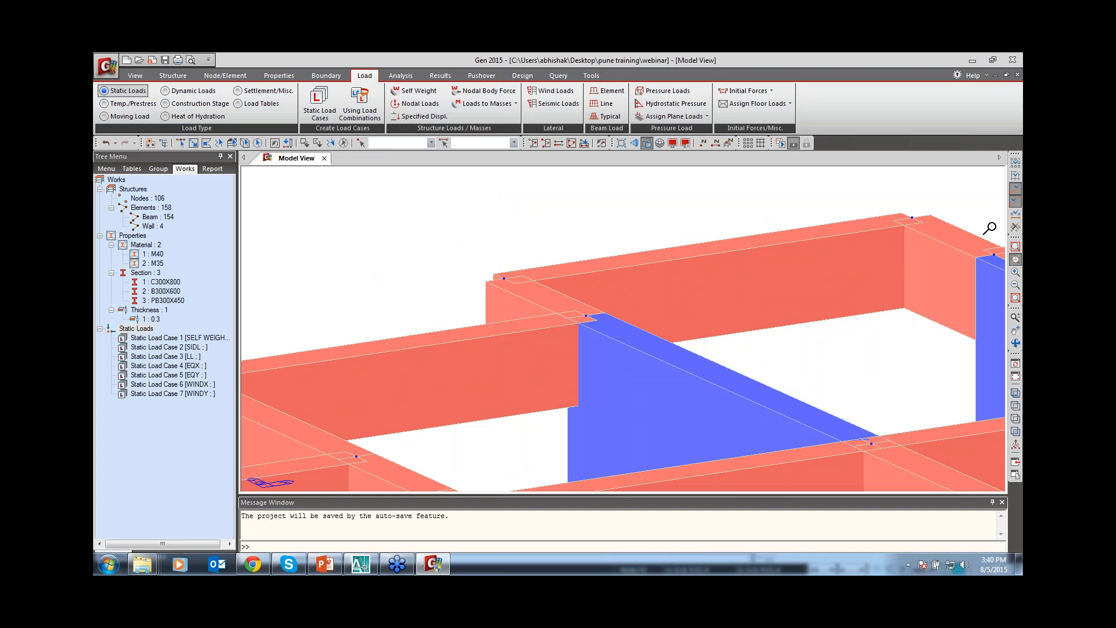
left_click(1016, 260)
mouse_move(575, 311)
left_click(1015, 247)
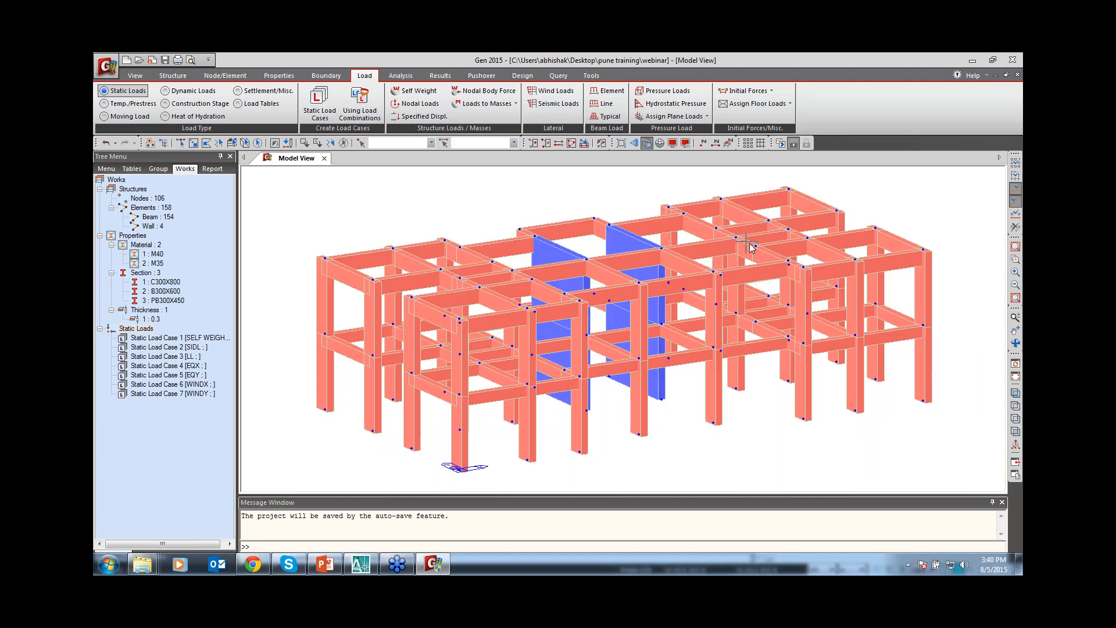
mouse_move(750, 247)
Review the Hydrostatic Pressure load inputs for plate elements and close them without applying anything.
left_click(673, 104)
left_click_drag(231, 308, 225, 364)
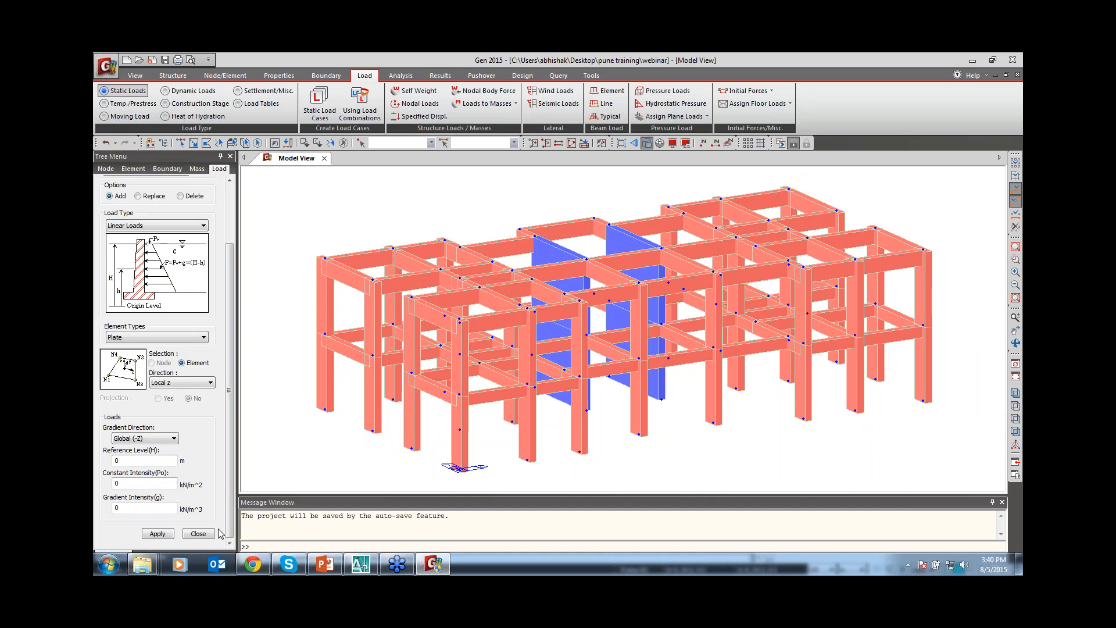
left_click(201, 534)
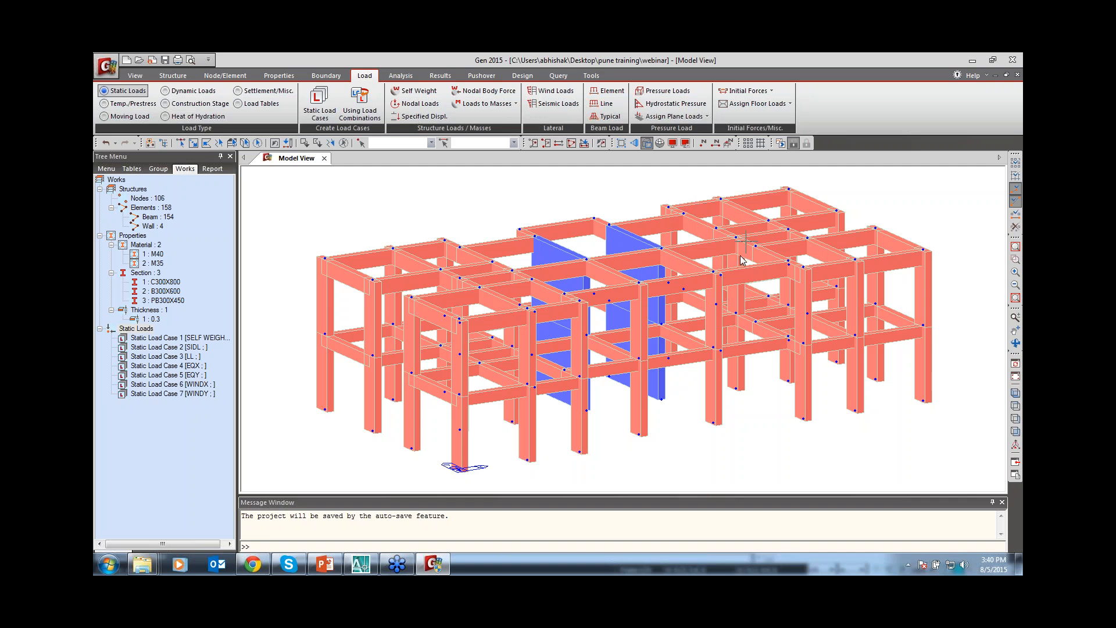
mouse_move(742, 260)
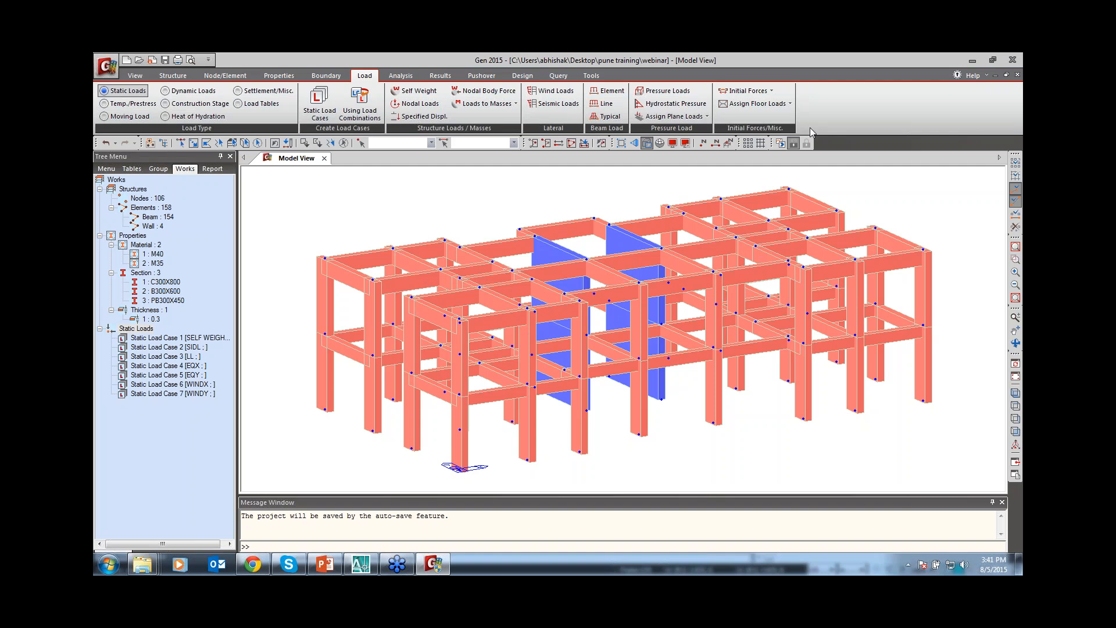
Add a self weight factor of -1 in Z to the SELF WEIGHT load case and close the self weight inputs.
left_click(414, 91)
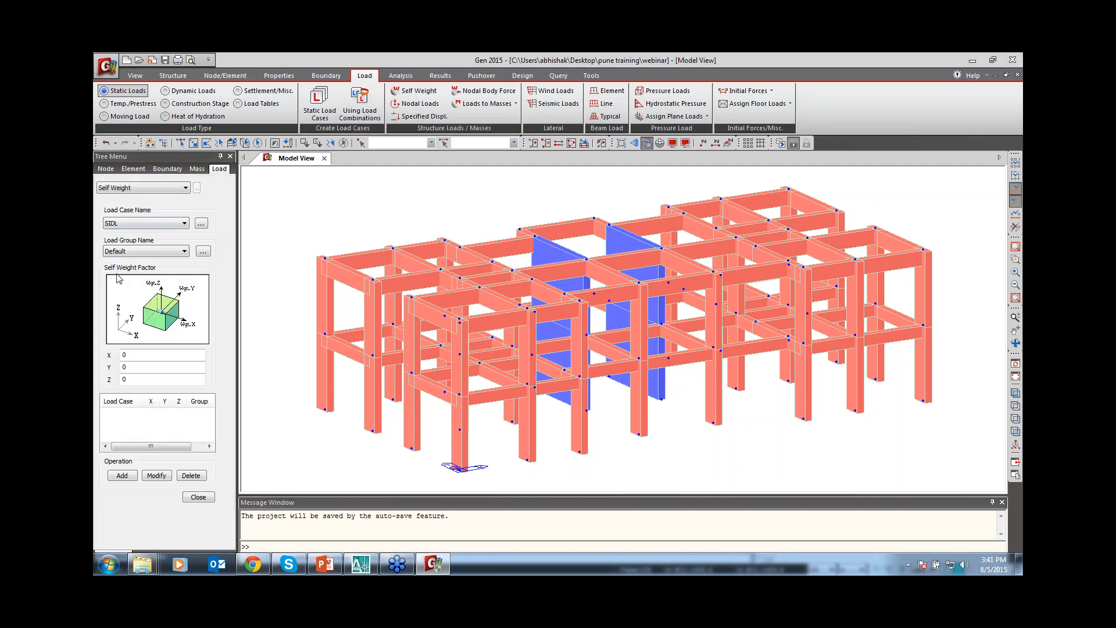
left_click(127, 222)
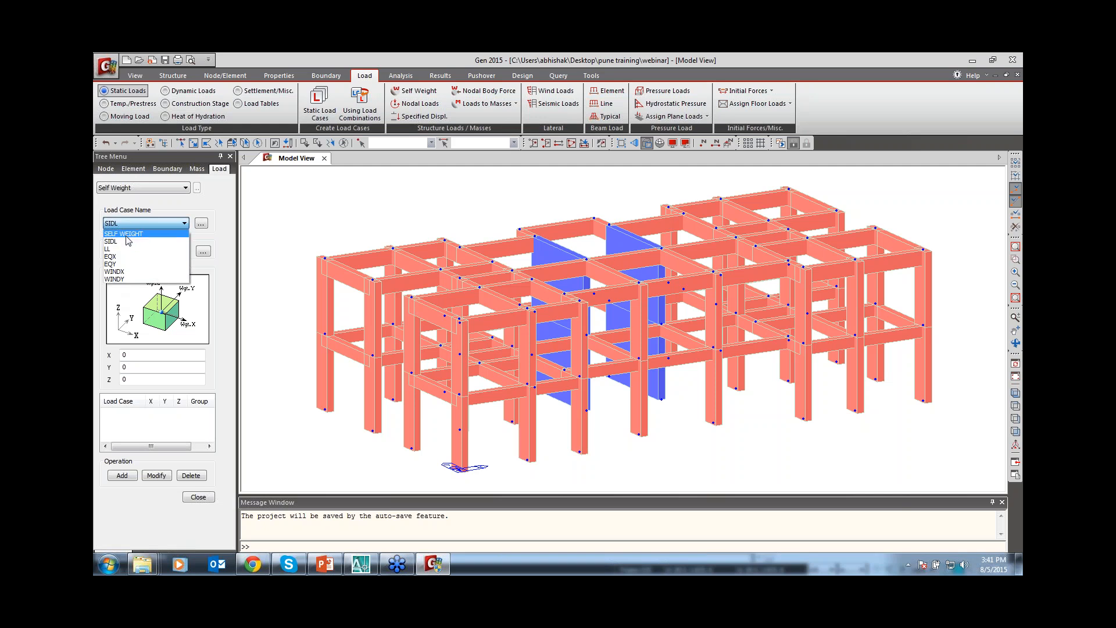
left_click(126, 234)
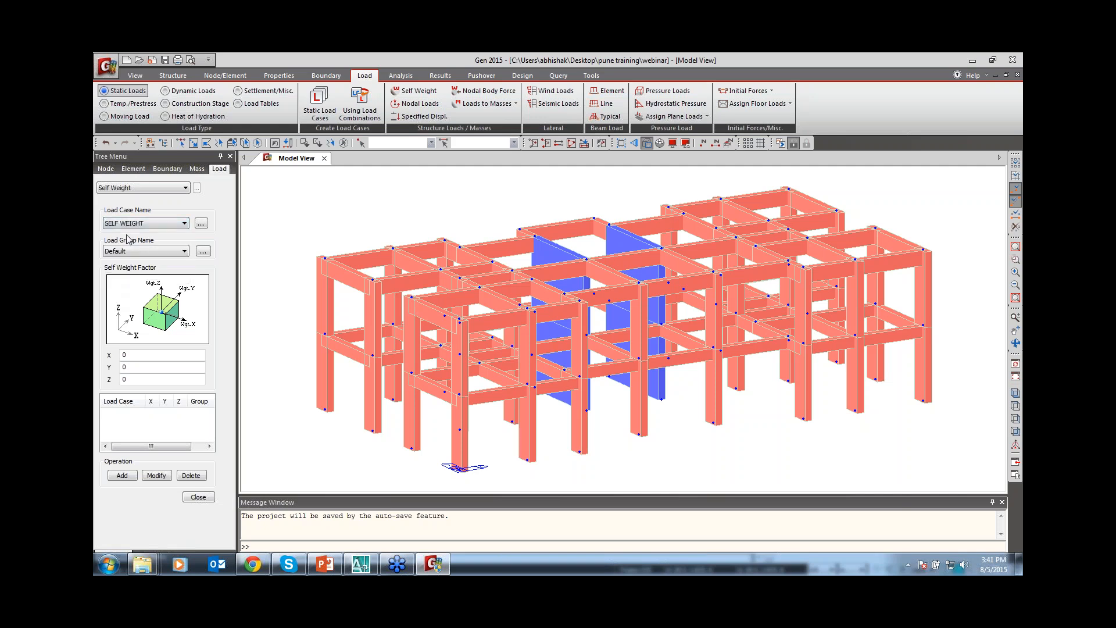
double_click(125, 379)
type("-1")
left_click(122, 476)
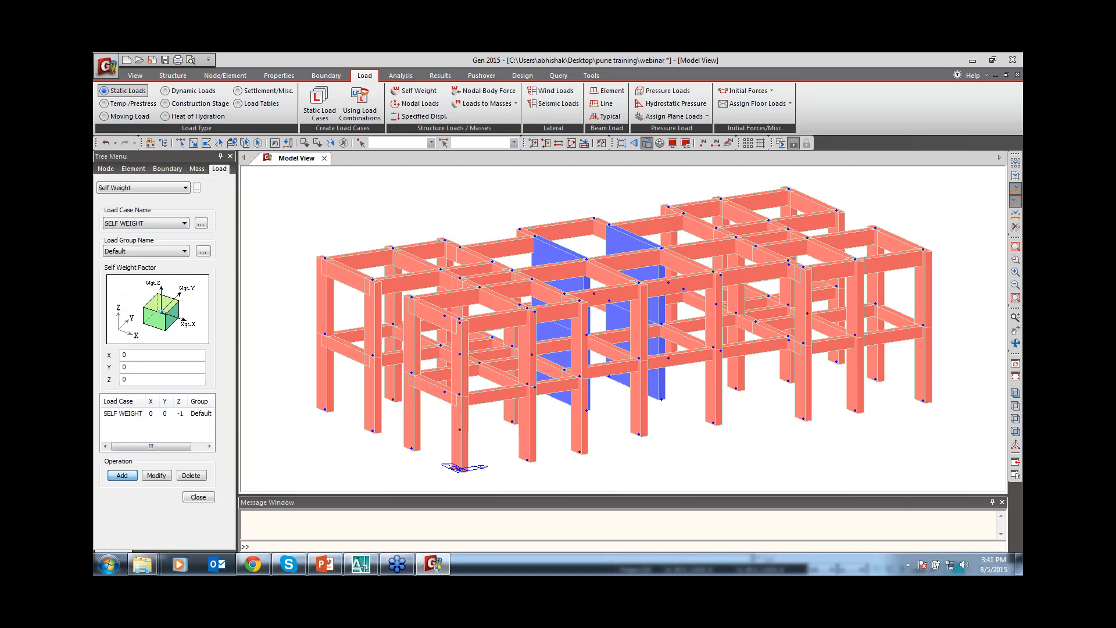
left_click(211, 502)
left_click(211, 502)
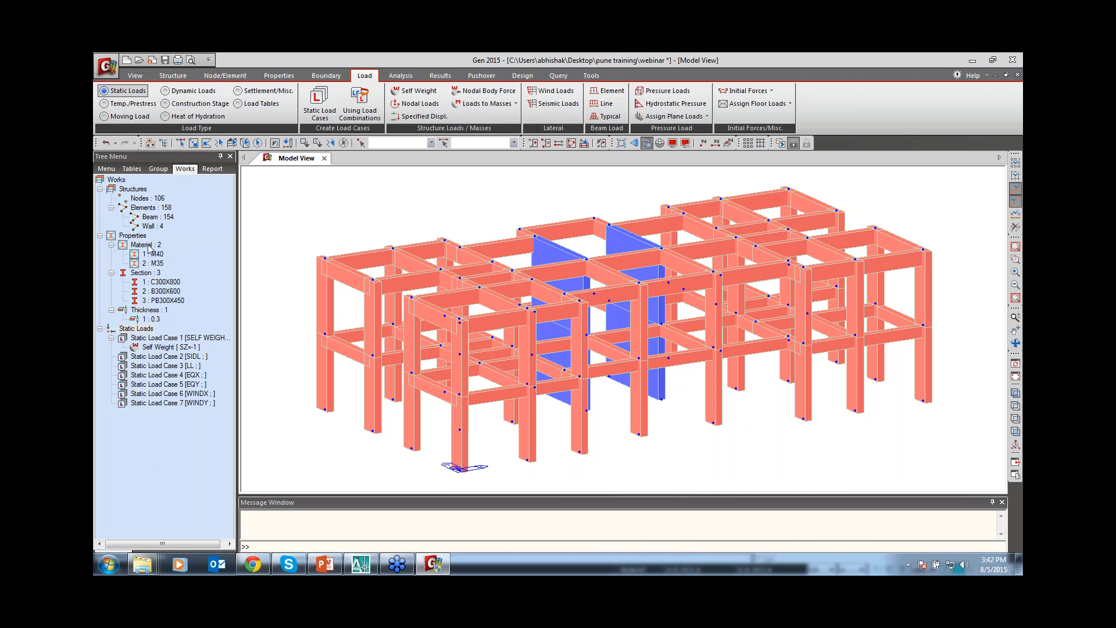
Apply a uniform element beam load of -10 kN/m in Global Z to all B300X600 and PB300X450 beams under the SIDL load case.
left_click(169, 293)
double_click(169, 294)
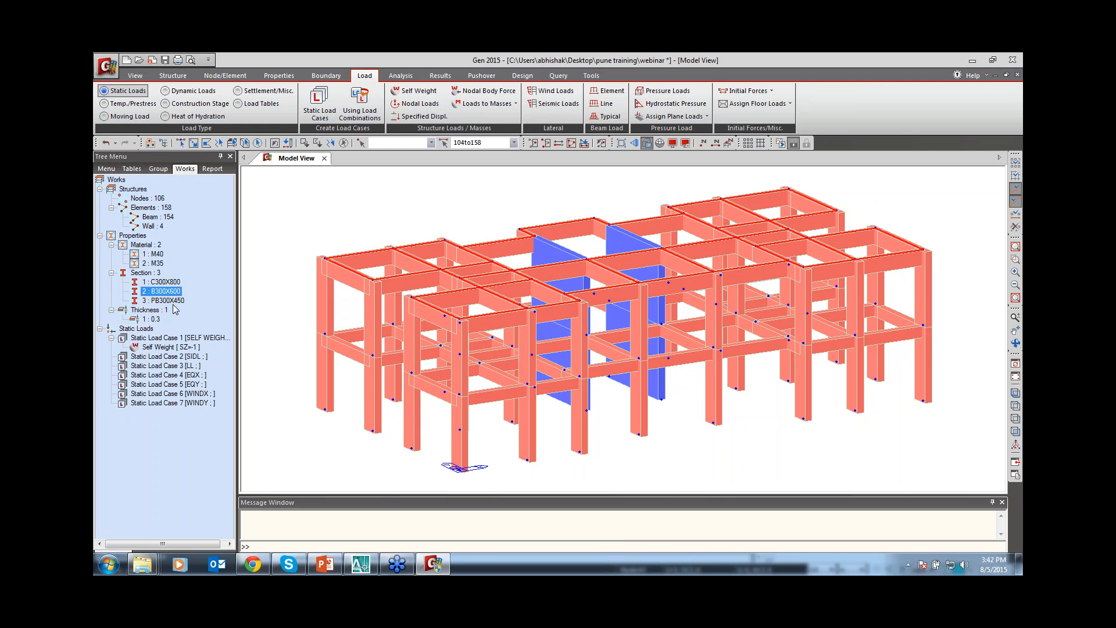
double_click(167, 301)
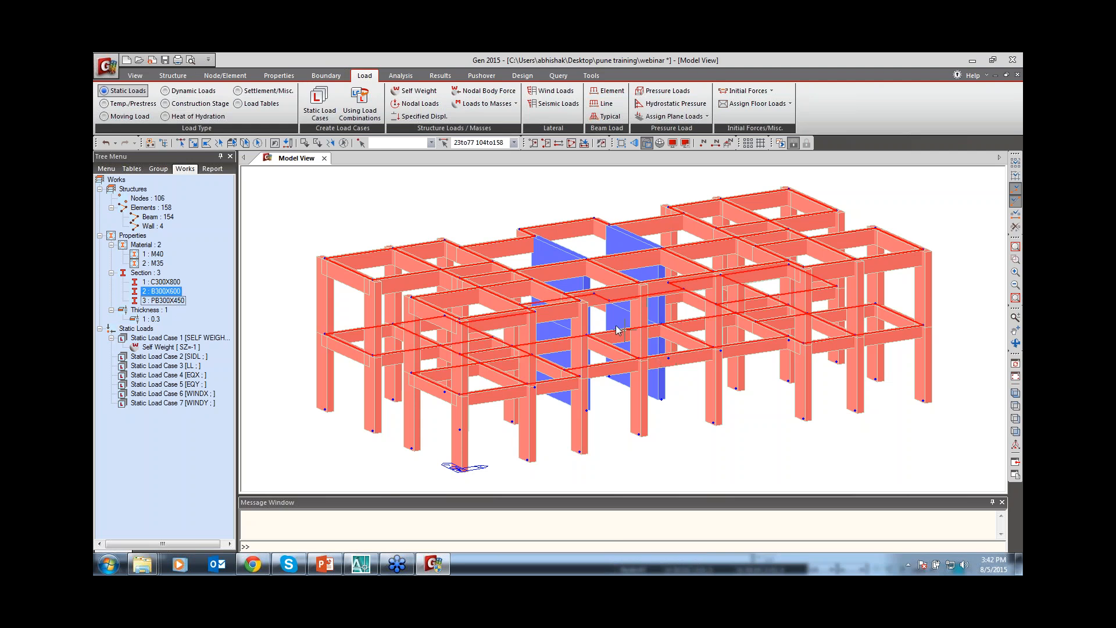
left_click(607, 92)
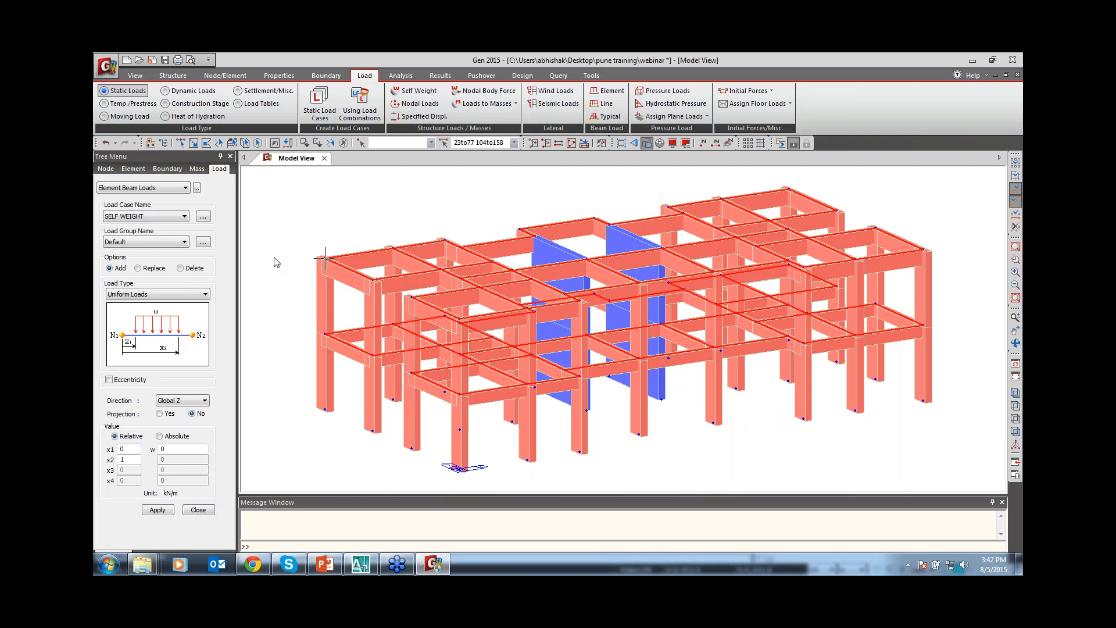
left_click(145, 216)
left_click(125, 230)
left_click(164, 450)
type("-10")
left_click(154, 510)
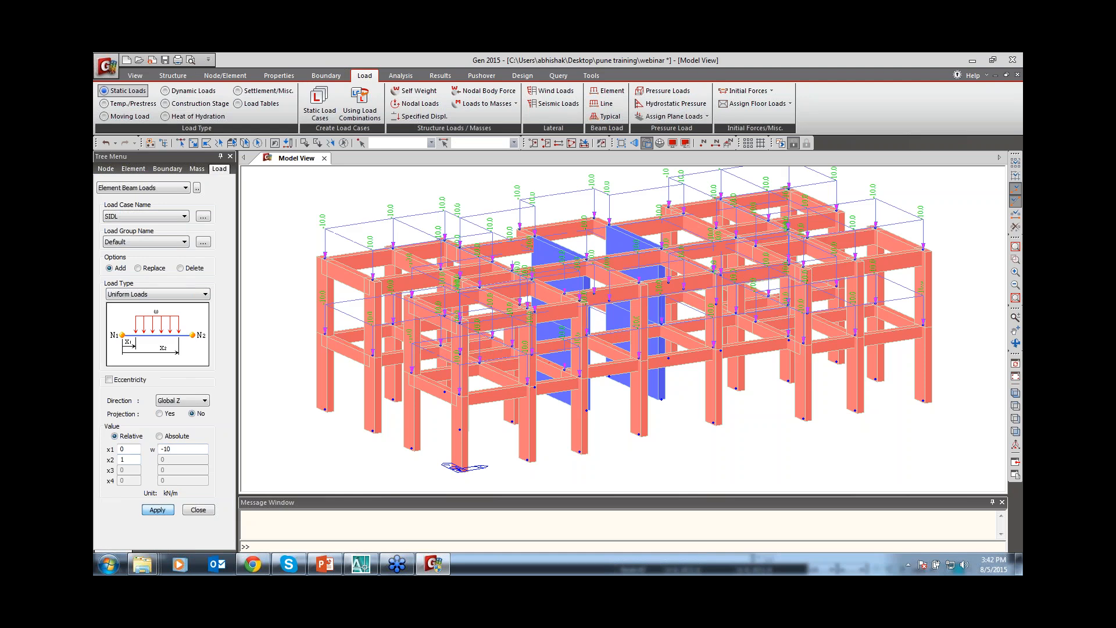
Close the element beam load inputs and hide the SIDL beam loads from the model display.
left_click(192, 511)
right_click(176, 368)
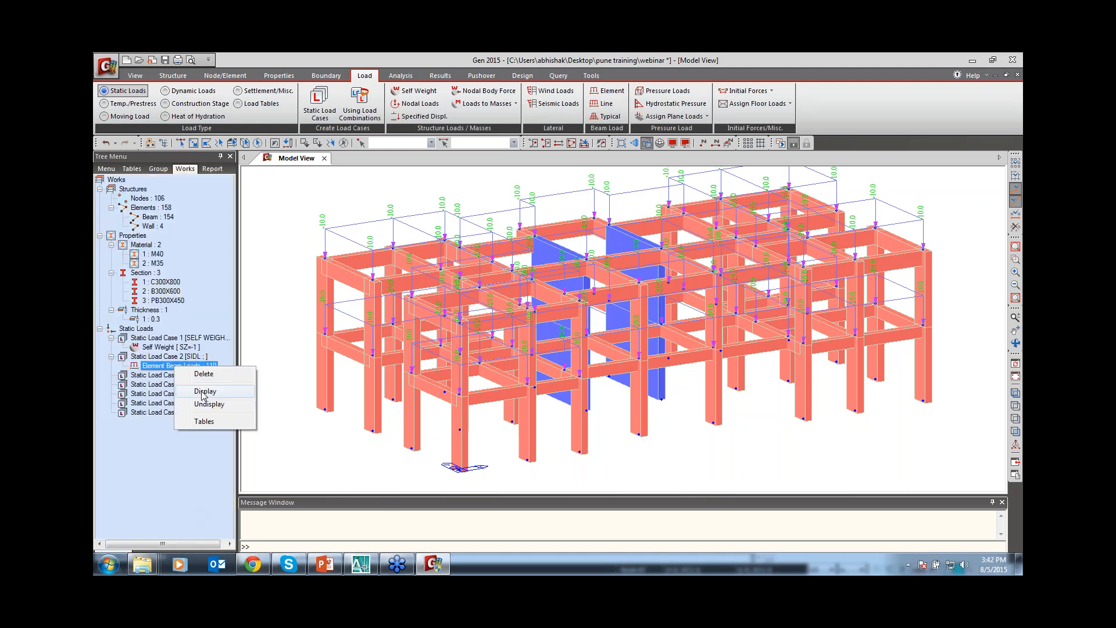
left_click(210, 404)
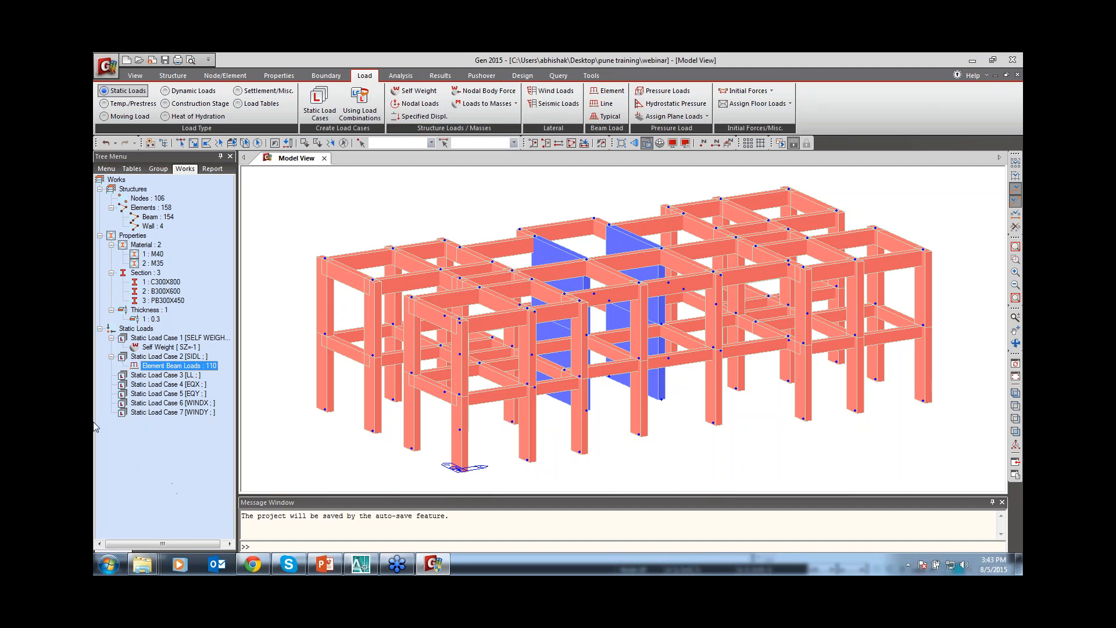
Isolate one upper-storey shear wall panel together with the four roof beams framing into its top corners.
left_click(1016, 260)
left_click_drag(595, 222, 532, 278)
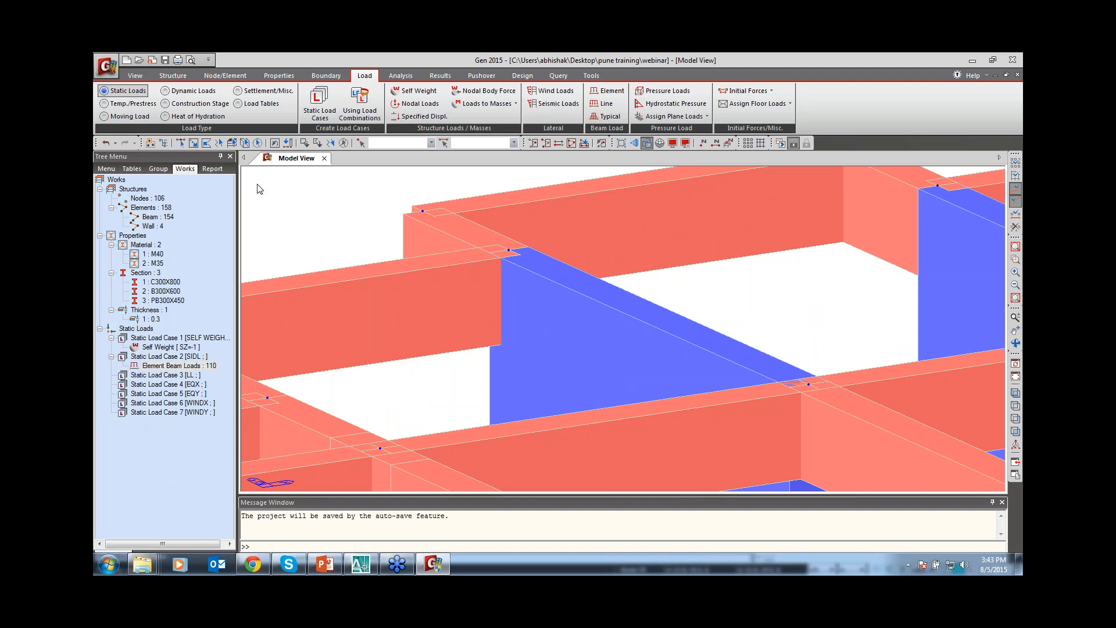
left_click(182, 144)
left_click(673, 324)
left_click(491, 242)
left_click(851, 400)
left_click(507, 199)
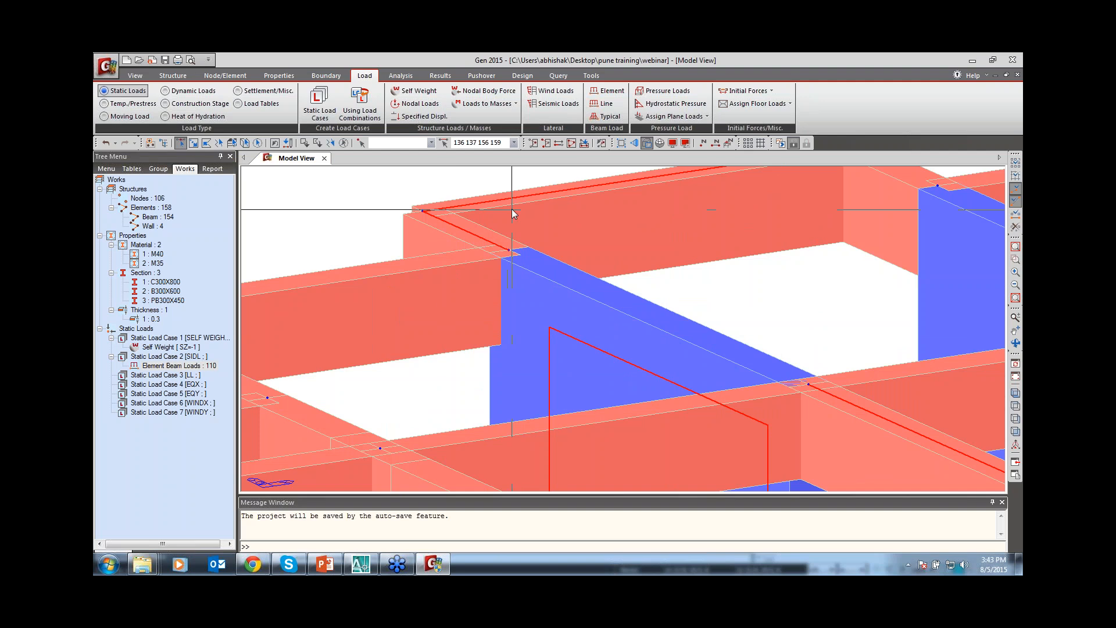
left_click(355, 274)
left_click(585, 186)
left_click(437, 426)
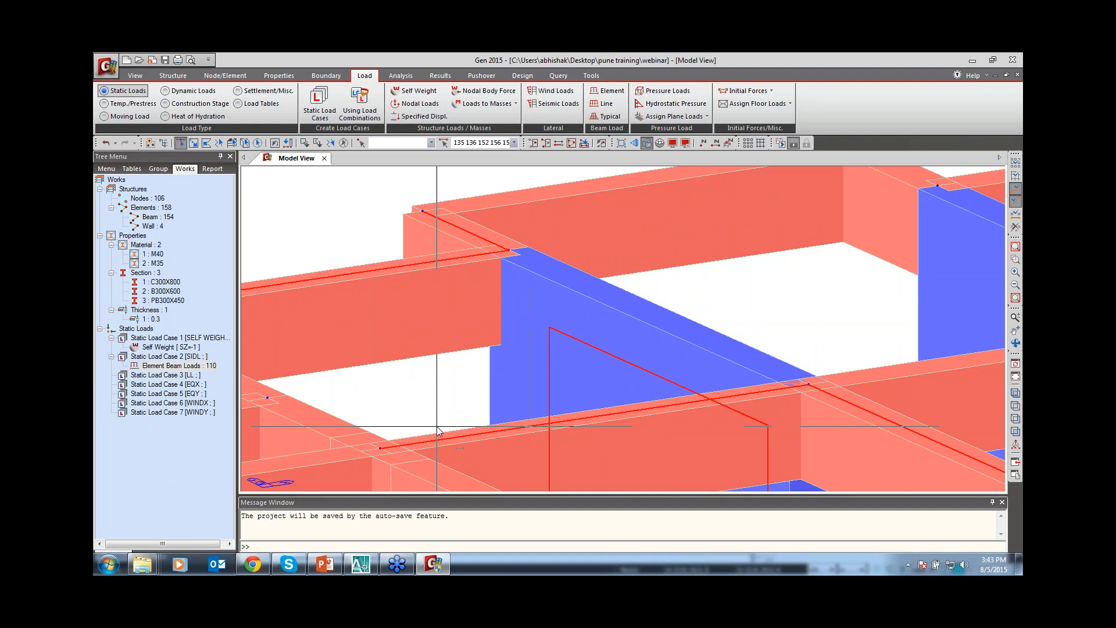
left_click(533, 143)
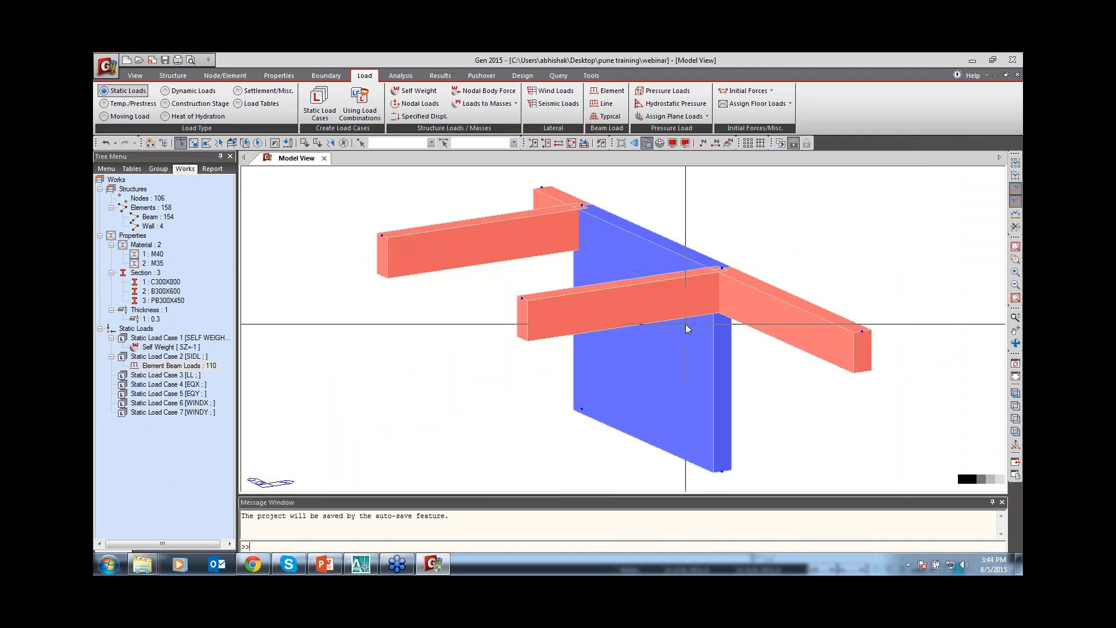
Examine the isolated wall and its beams in wireframe, select the wall element, and bring back the full model.
key("ctrl+h")
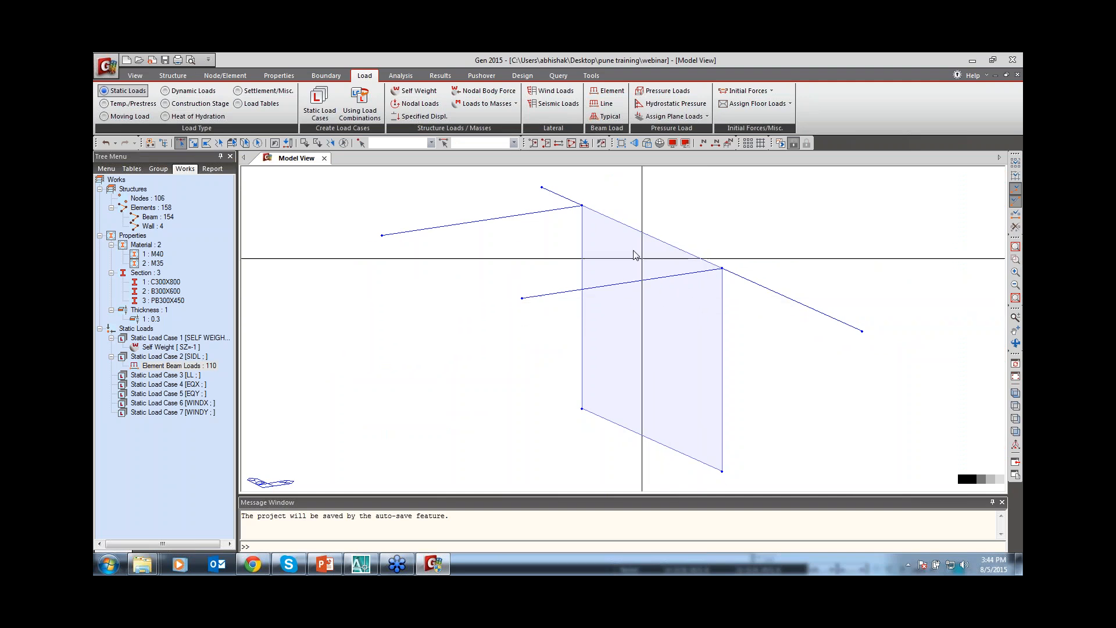
left_click(591, 249)
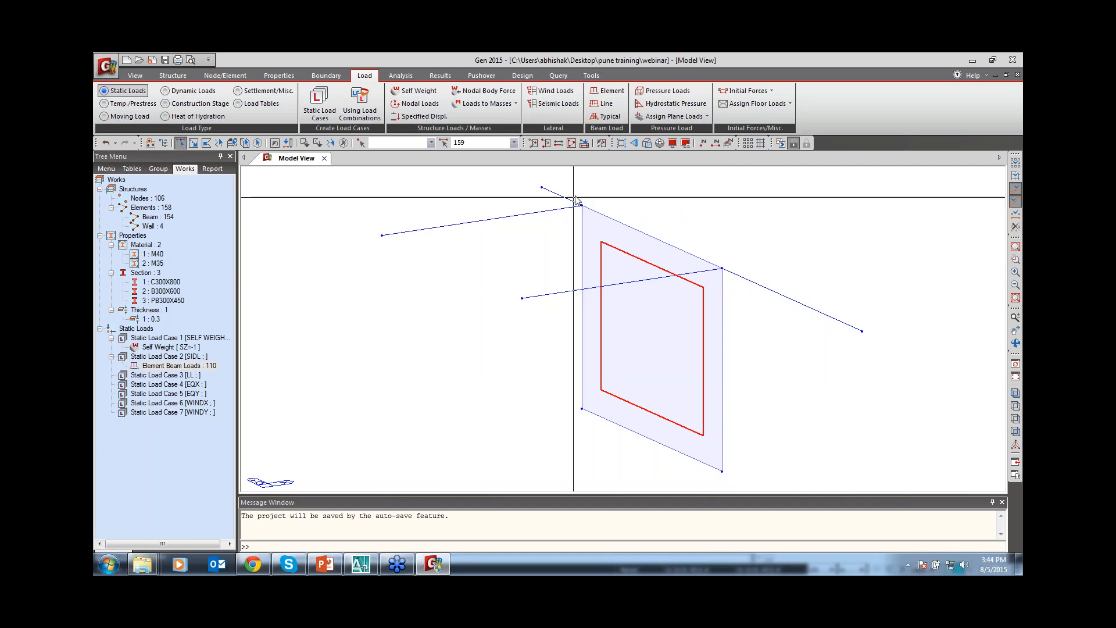
scroll(532, 267, "down", 4)
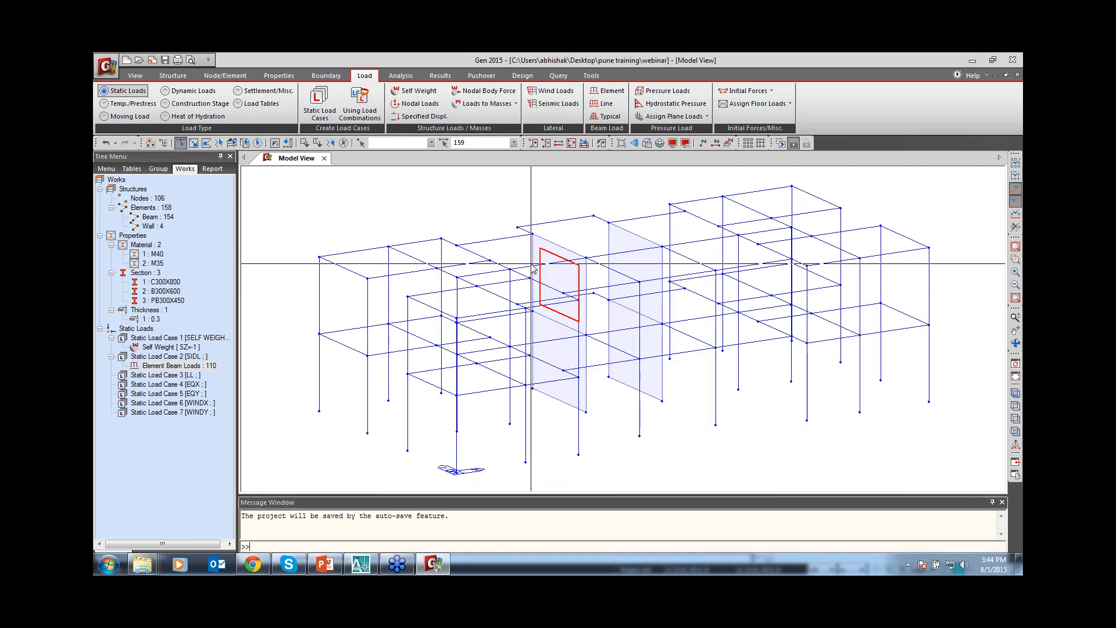
Undo and redo the SIDL beam load assignment, and return the model to solid display.
key("ctrl+z")
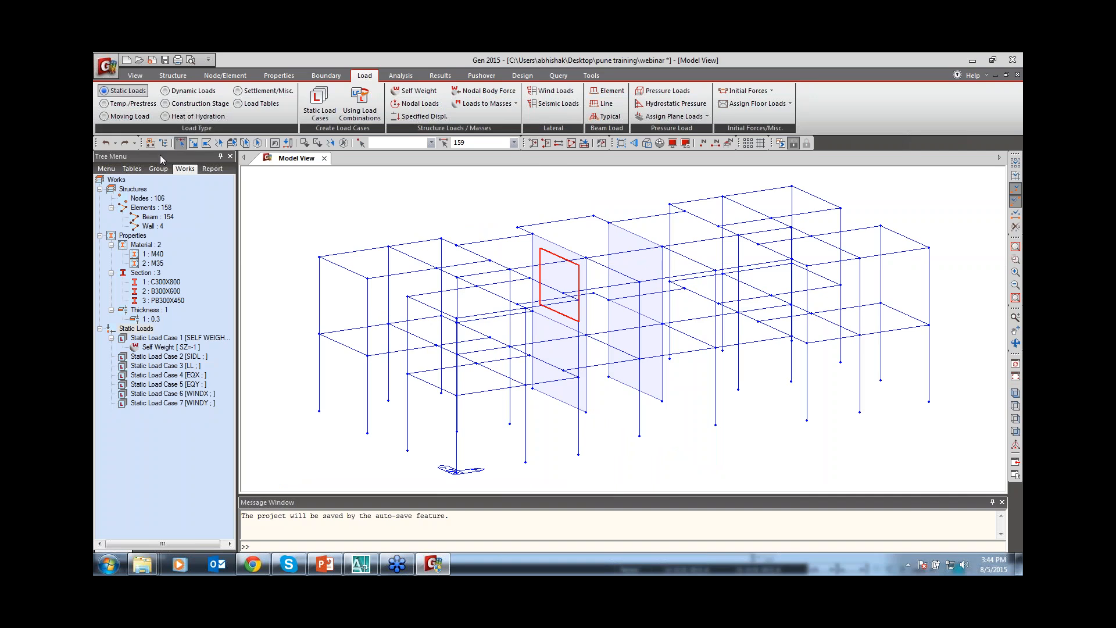
left_click(125, 143)
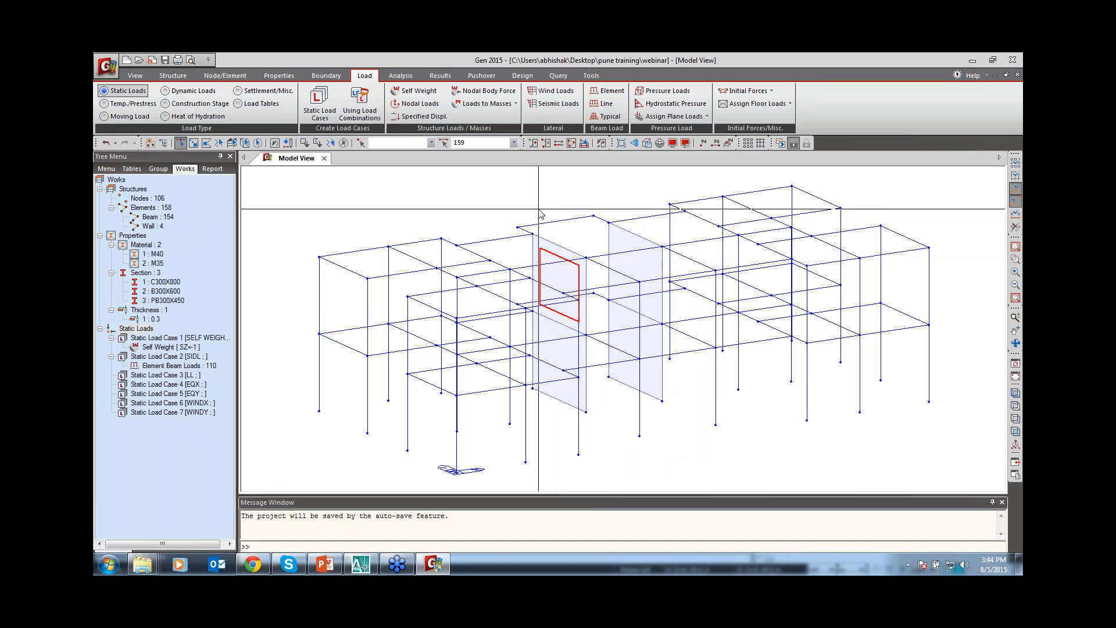
key("ctrl+h")
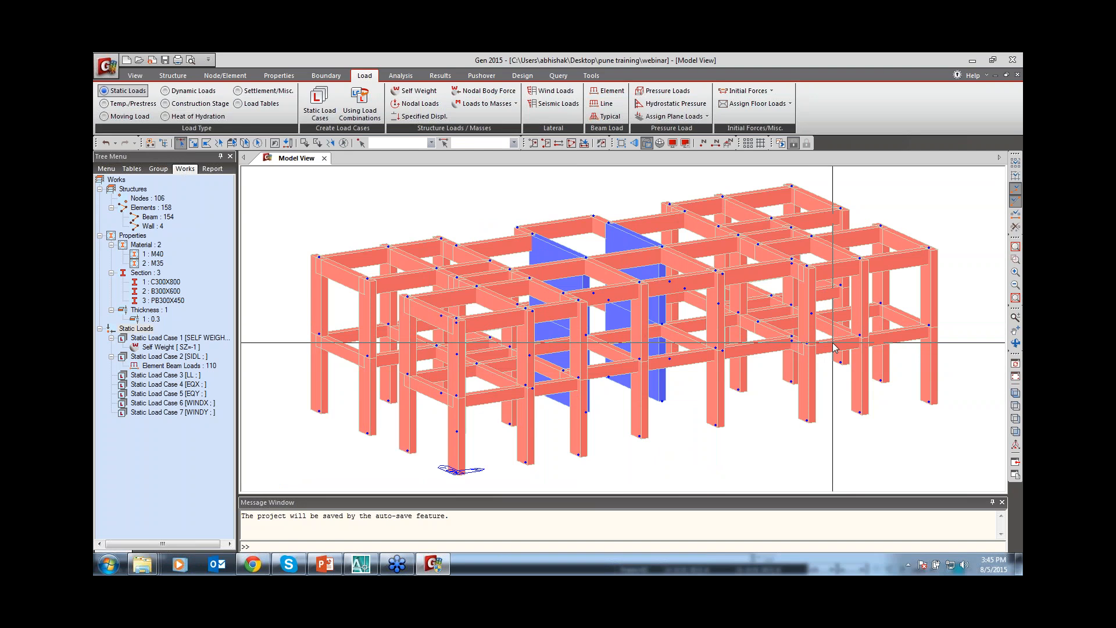
Start defining a floor load type named TYP with a floor load of -3.125 kN/m^2 for the SELF WEIGHT case.
mouse_move(834, 348)
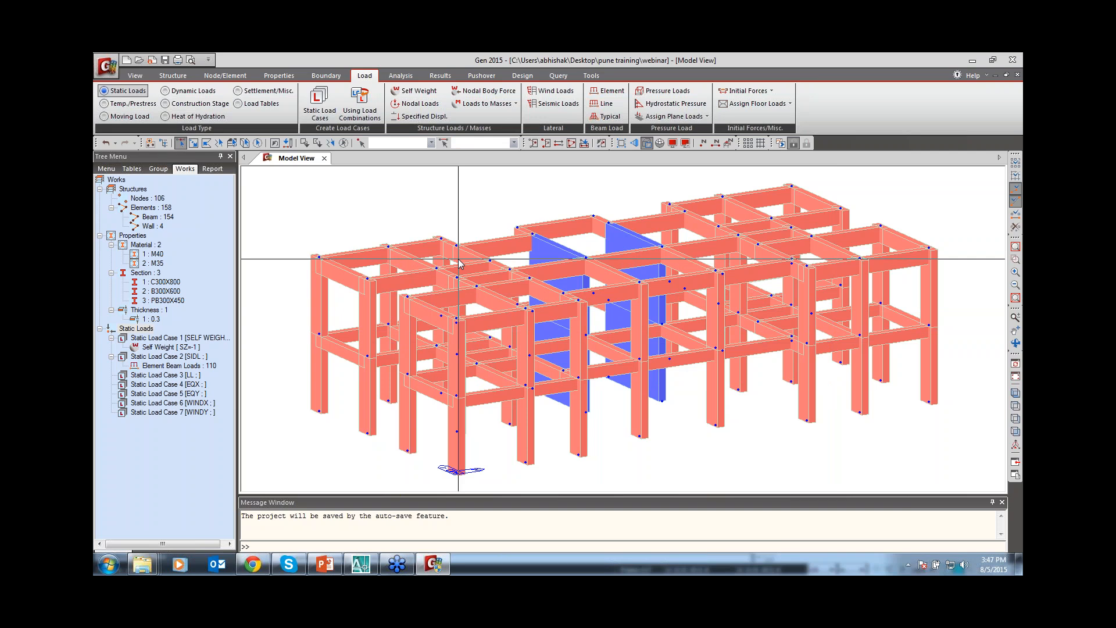
mouse_move(460, 264)
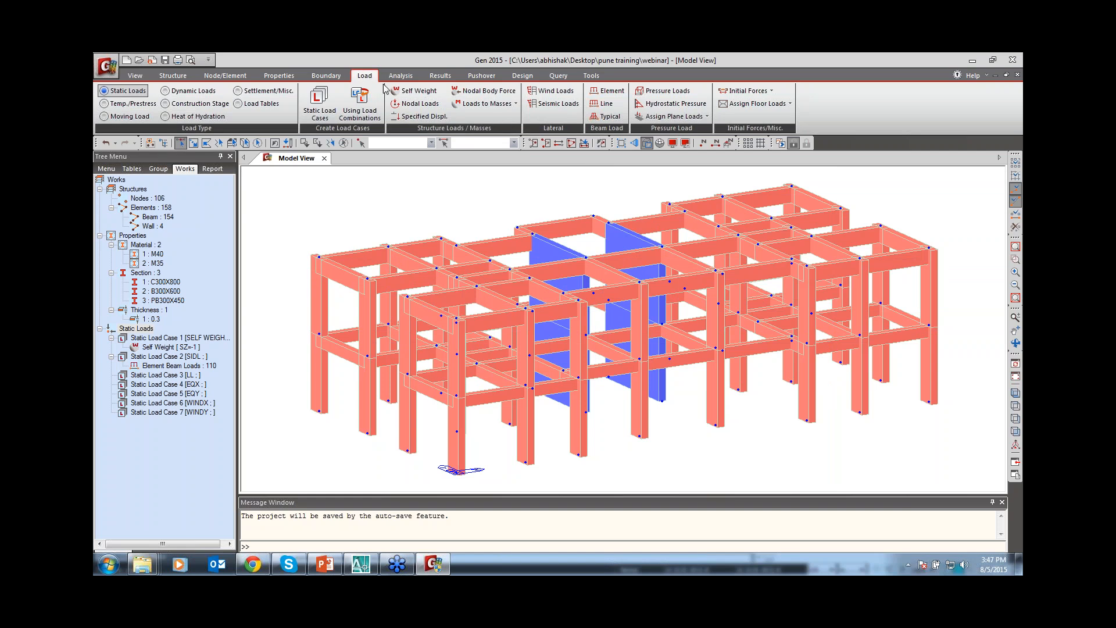
left_click(791, 105)
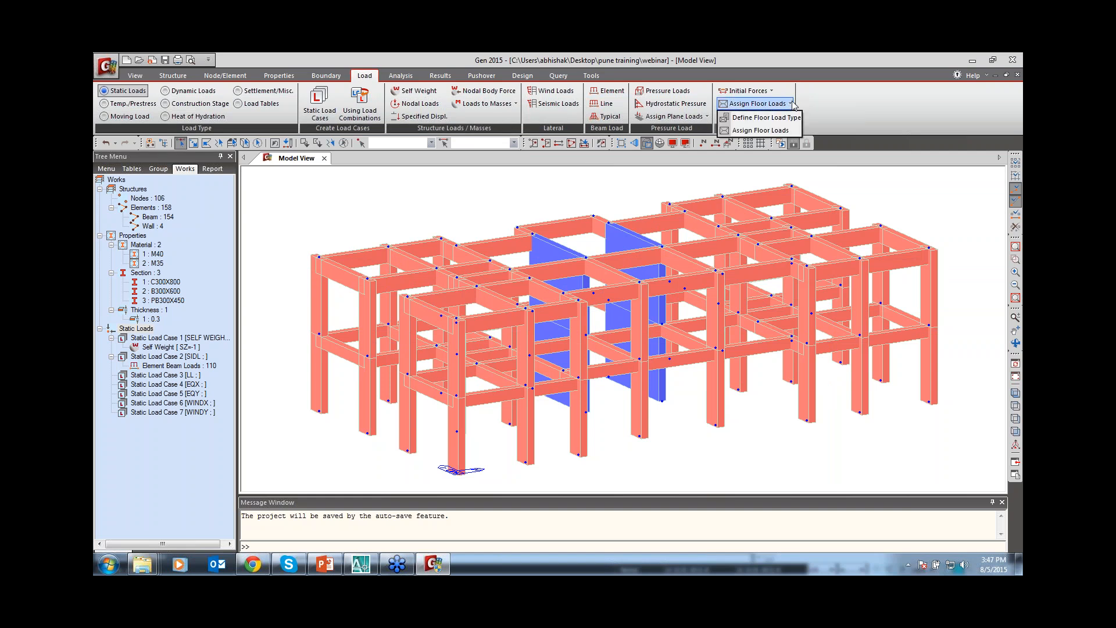
left_click(765, 118)
left_click_drag(277, 81, 469, 95)
type("TYP")
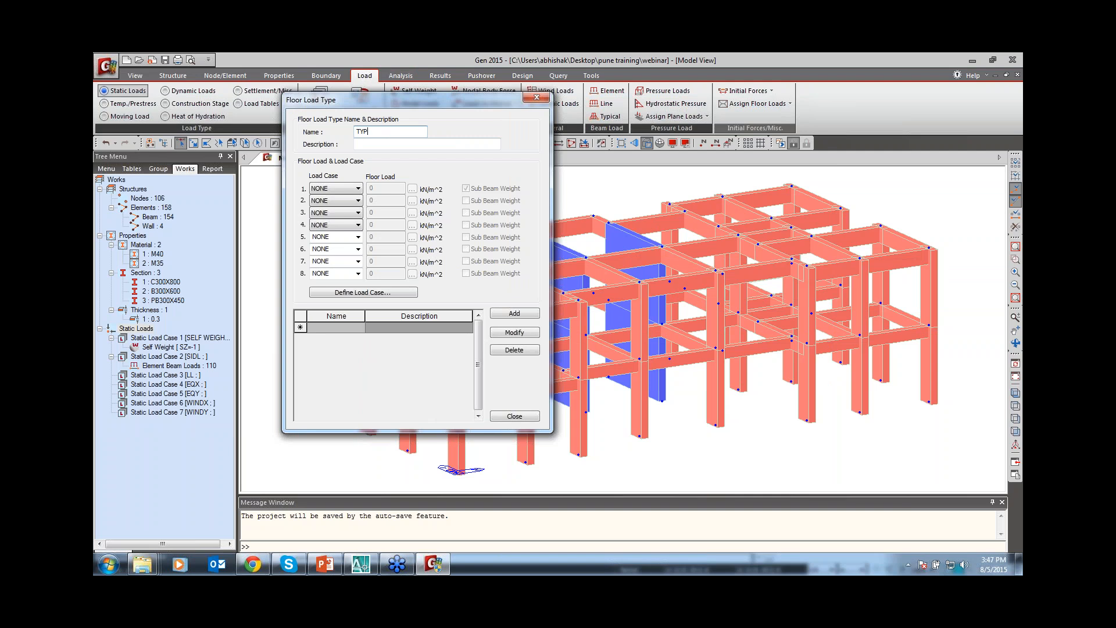
left_click(348, 187)
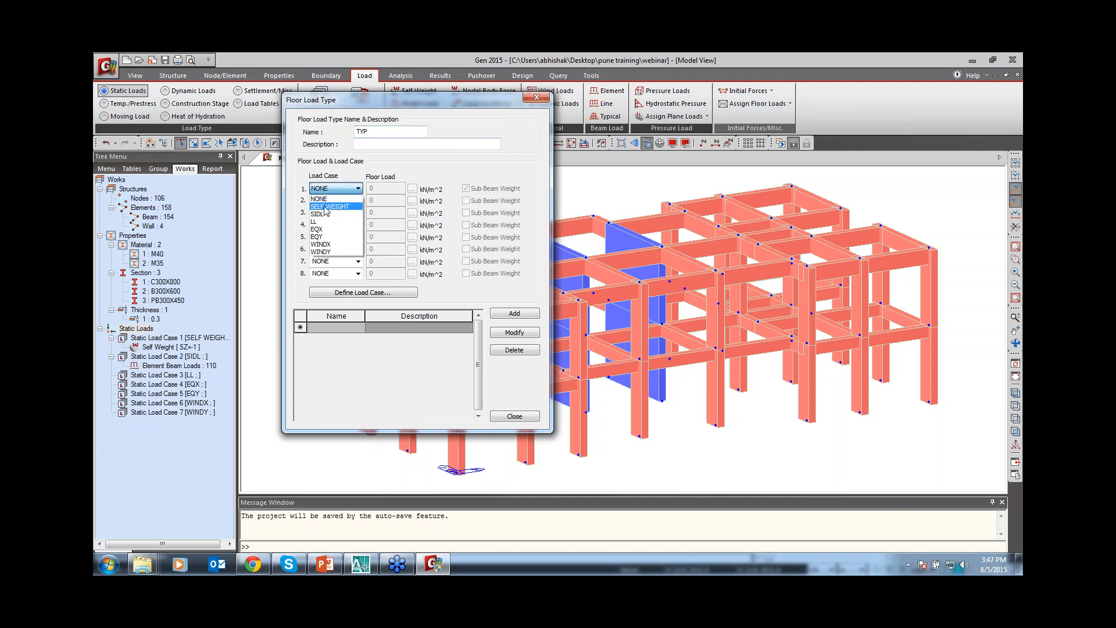
left_click(327, 207)
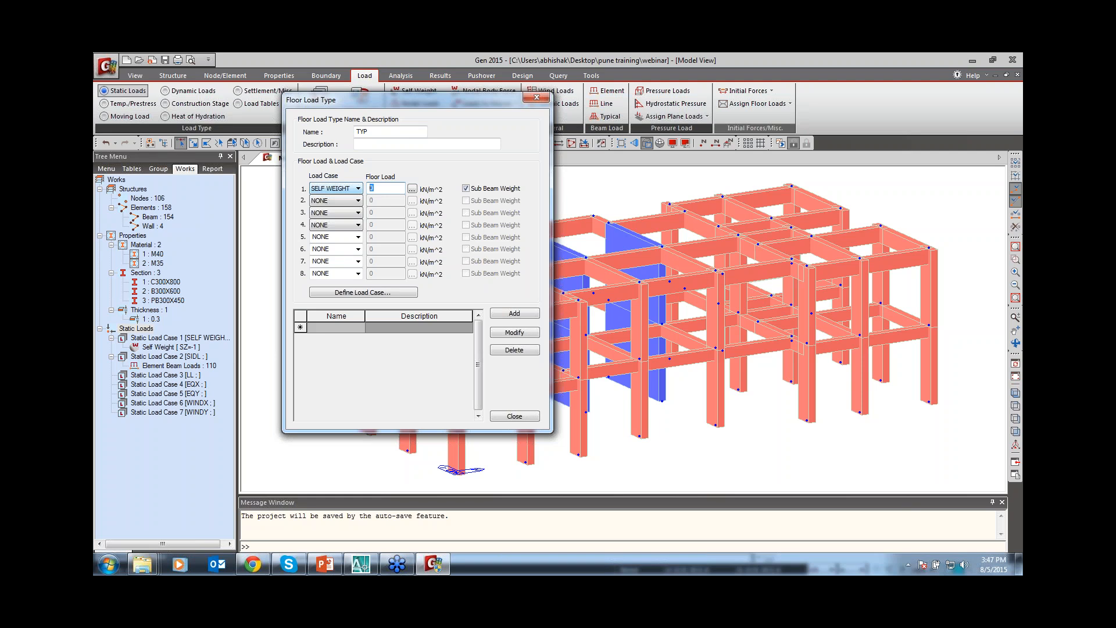
type("-3.125")
Give the TYP floor load type -1.25 kN/m^2 for SIDL and -2 kN/m^2 for LL, and add it to the list.
left_click(357, 200)
left_click(323, 226)
key("Tab")
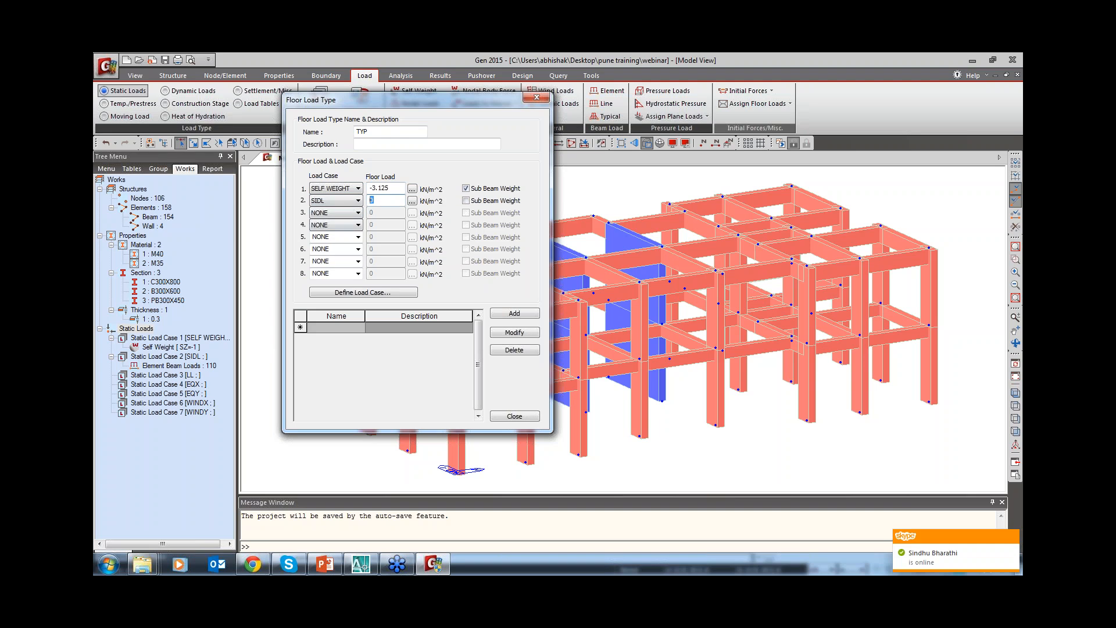
type("-1.25")
left_click(358, 213)
left_click(331, 247)
key("Tab")
type("-2")
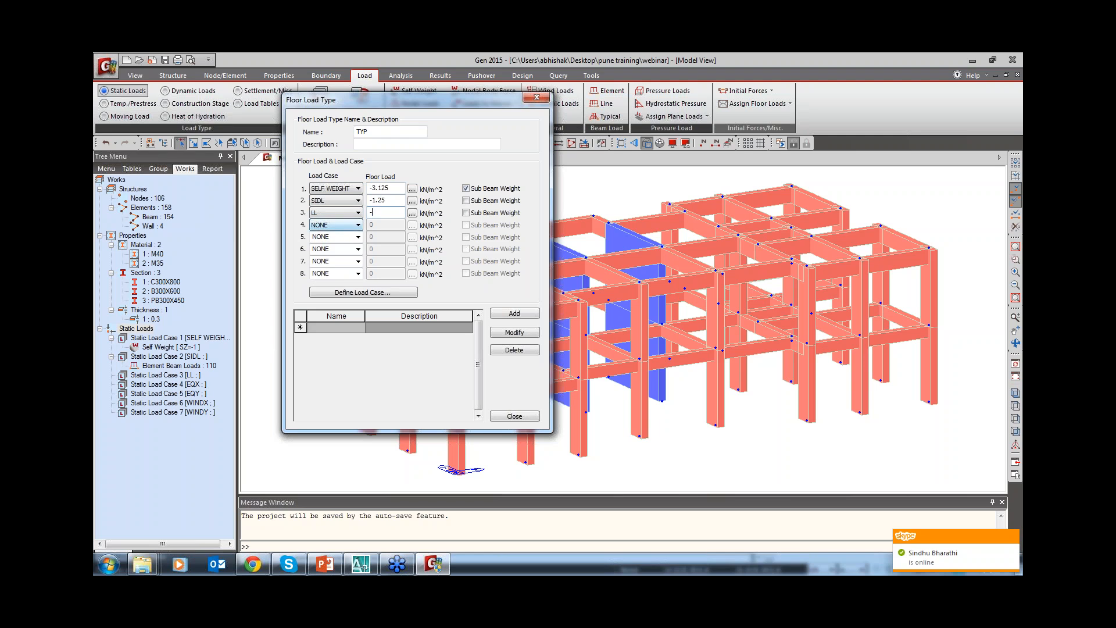
left_click(511, 313)
Add a floor load type SUNK200 with SELF WEIGHT -2.5, SIDL -5.25 and LL -2 kN/m^2.
left_click_drag(370, 133, 349, 135)
type("SUN")
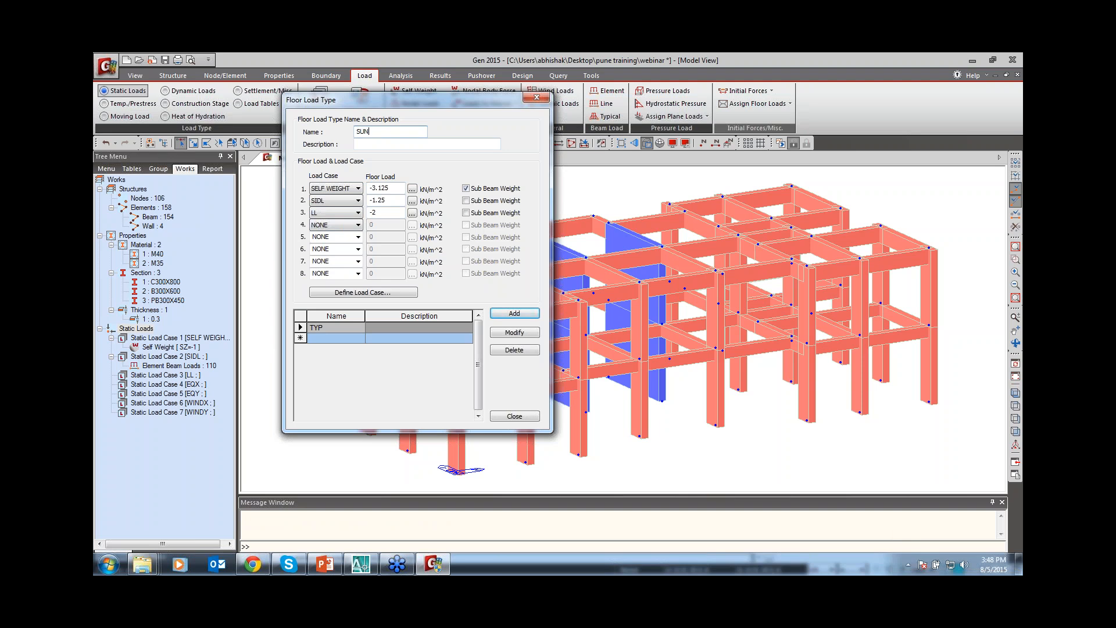
type("K200")
left_click_drag(391, 188, 371, 188)
type("-")
key("BackSpace")
type("2.5")
left_click(401, 202)
key("BackSpace")
type("5")
left_click(385, 212)
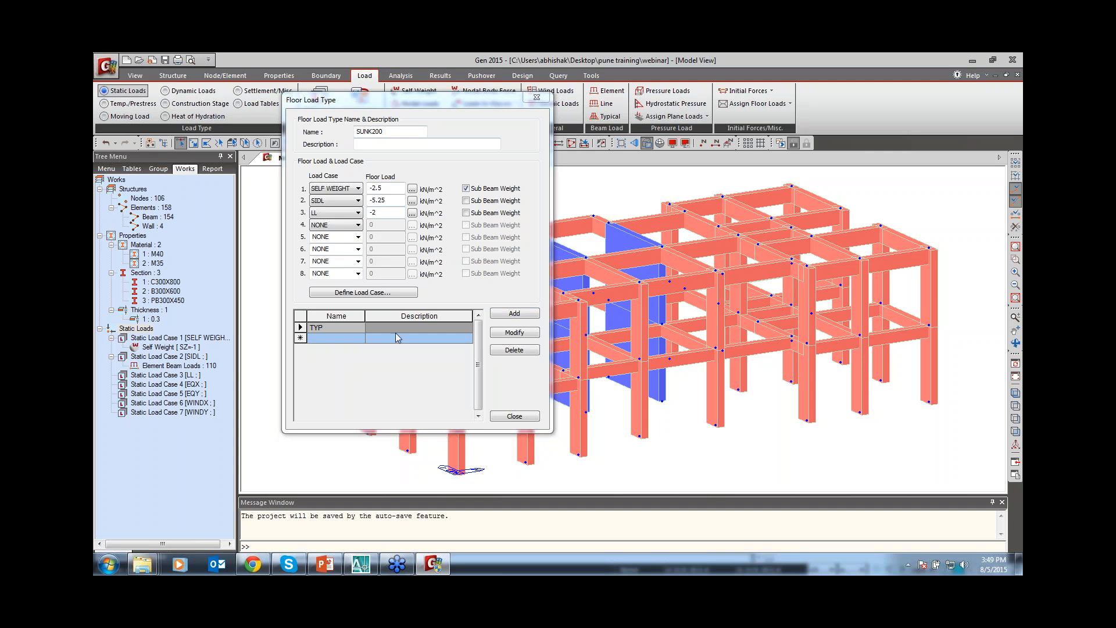
left_click(515, 314)
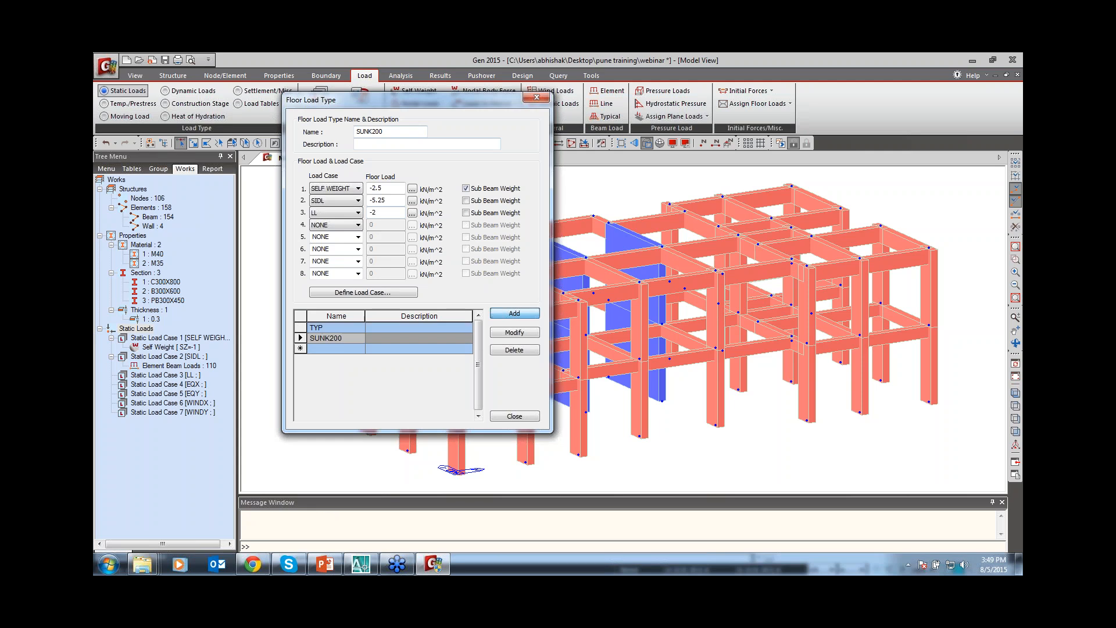
Name the next floor load type STAIRCASE and set its SELF WEIGHT floor load to -4.375 kN/m^2.
double_click(376, 133)
type("STAIRCASE")
left_click(396, 187)
key("BackSpace")
key("BackSpace")
type("4.375")
Set the STAIRCASE floor loads to -3.5 kN/m^2 for SIDL and -3 kN/m^2 for LL, add the type, and close the definition.
left_click(397, 202)
key("BackSpace")
key("BackSpace")
key("BackSpace")
key("BackSpace")
type("5")
left_click(391, 213)
type("3")
left_click(509, 314)
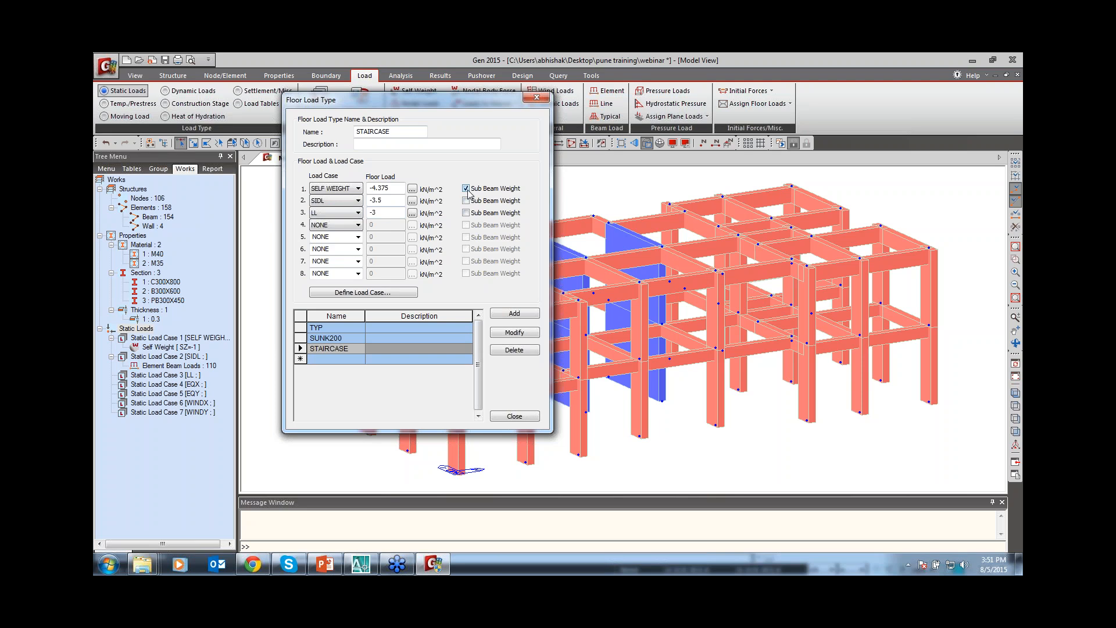
left_click(515, 415)
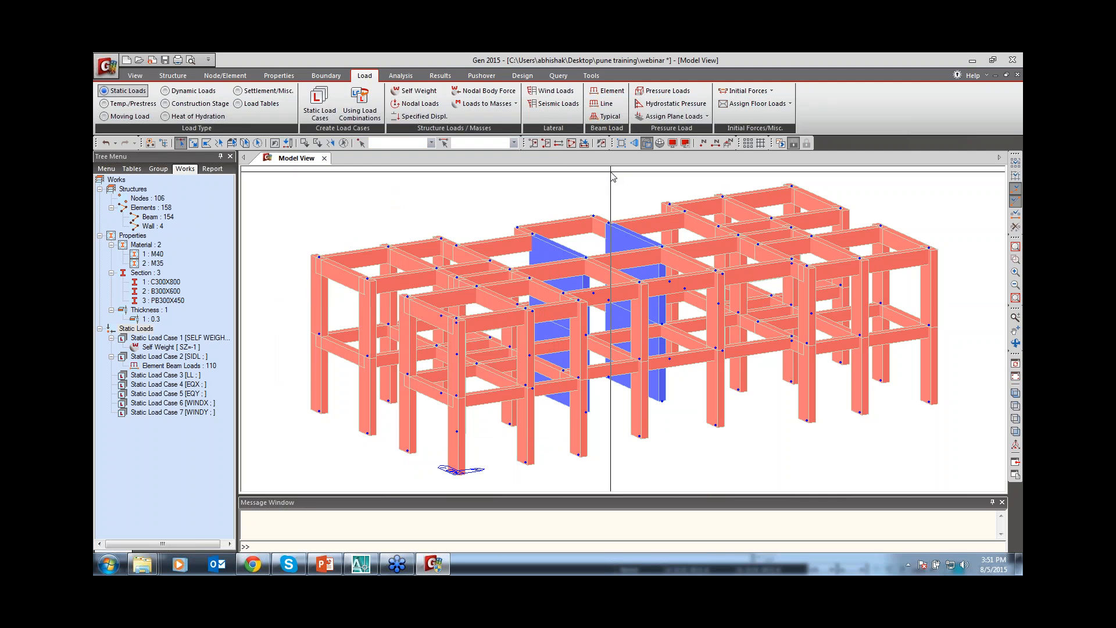
Select everything on the XY plane at Z = 6 m and activate only that roof-level beam grid.
left_click(993, 60)
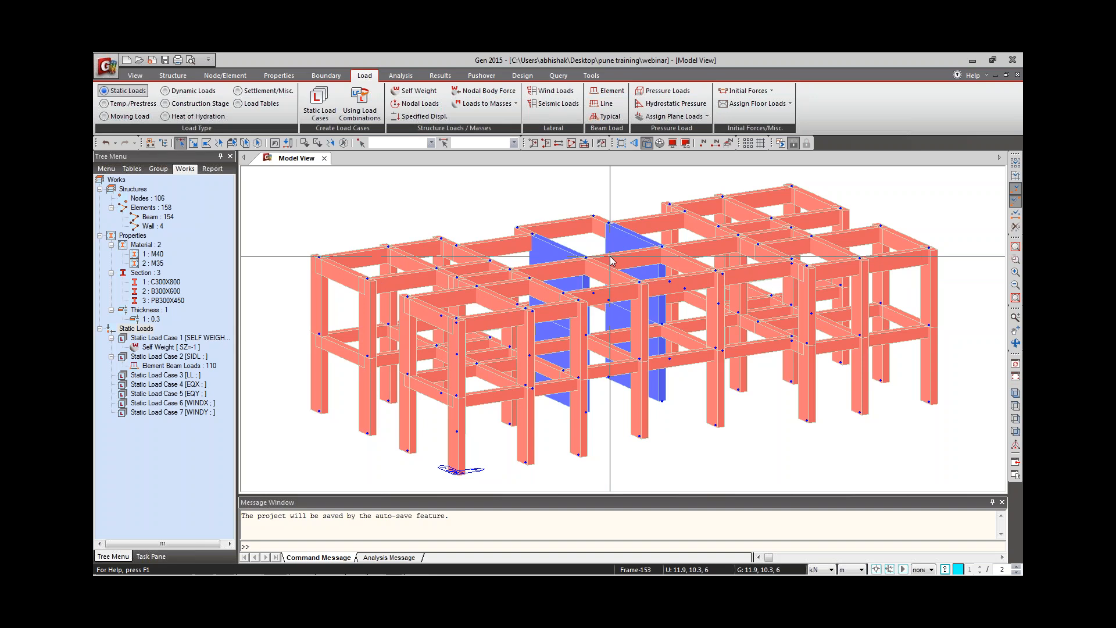
mouse_move(611, 260)
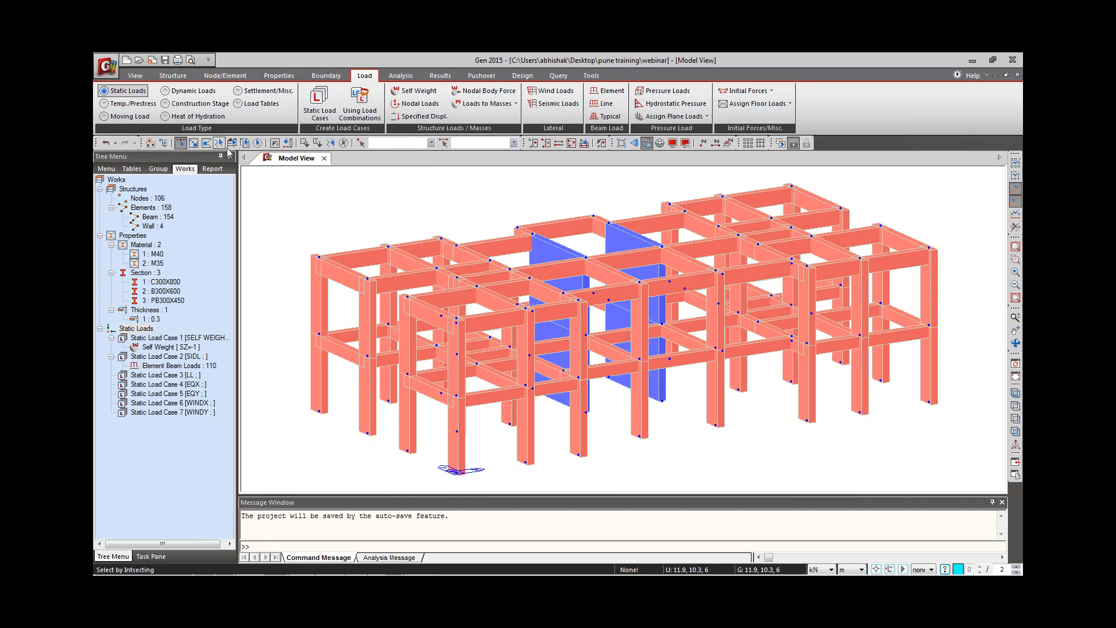
left_click(231, 144)
left_click(266, 224)
left_click(263, 310)
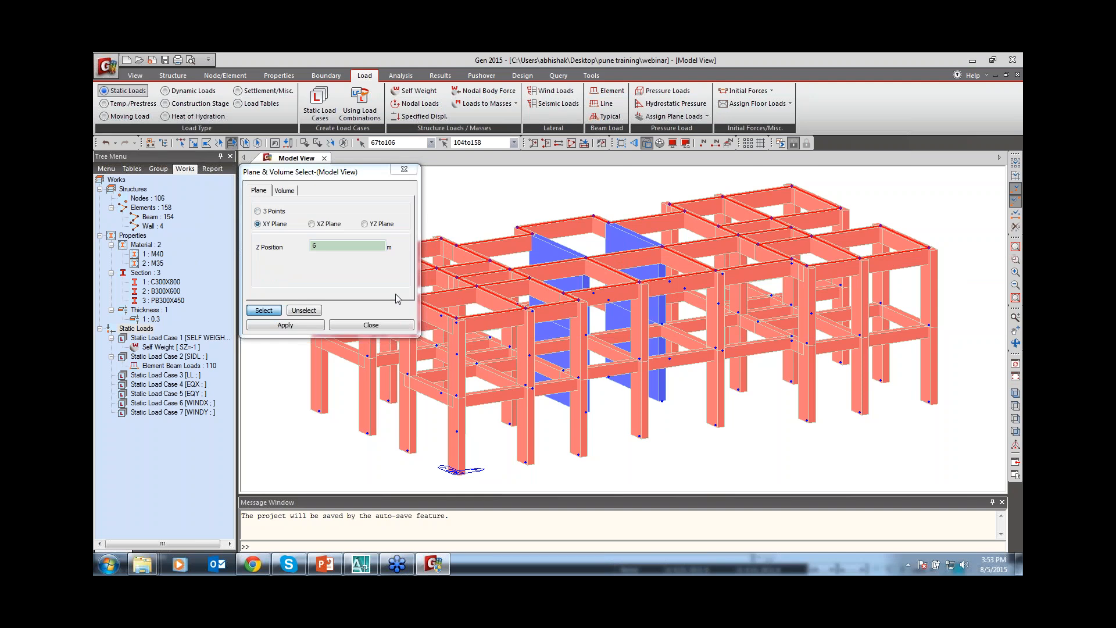
left_click(371, 324)
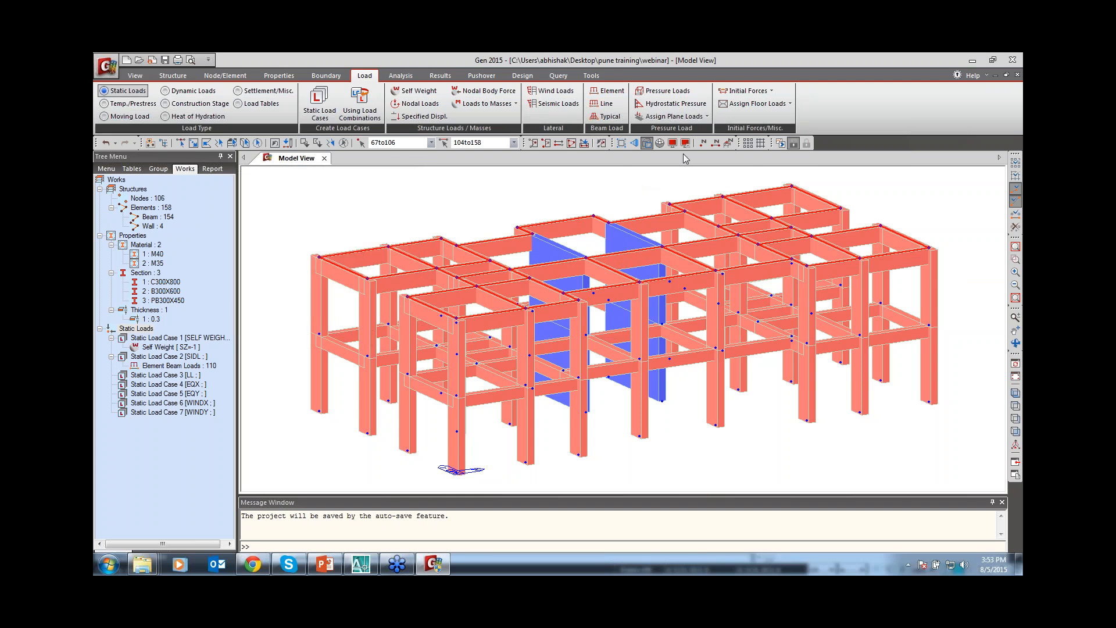
left_click(545, 142)
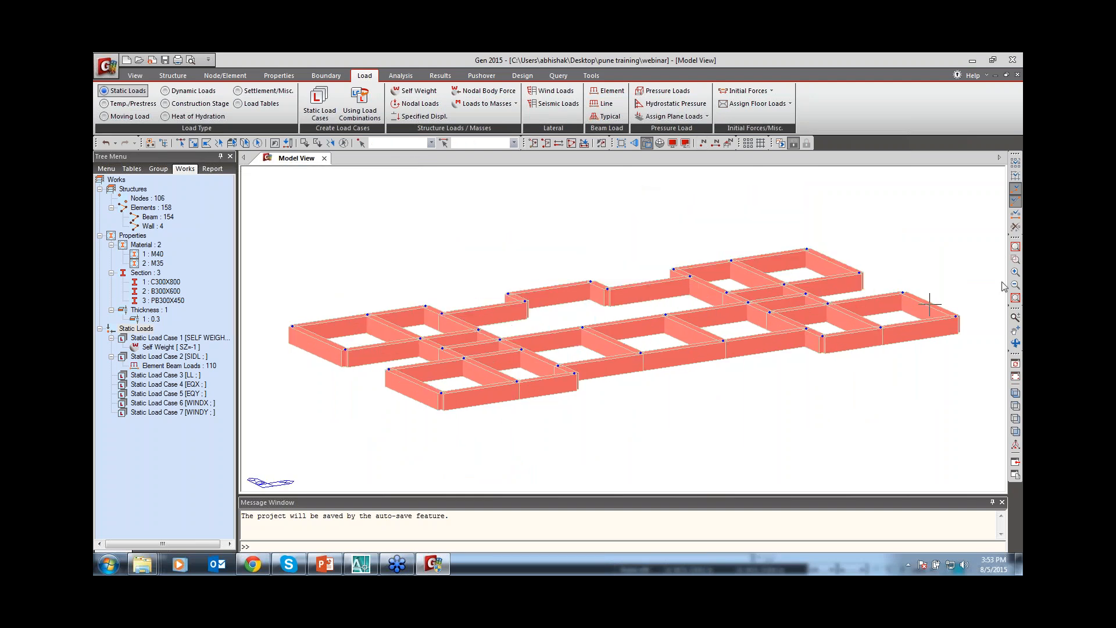
left_click_drag(890, 308, 830, 340)
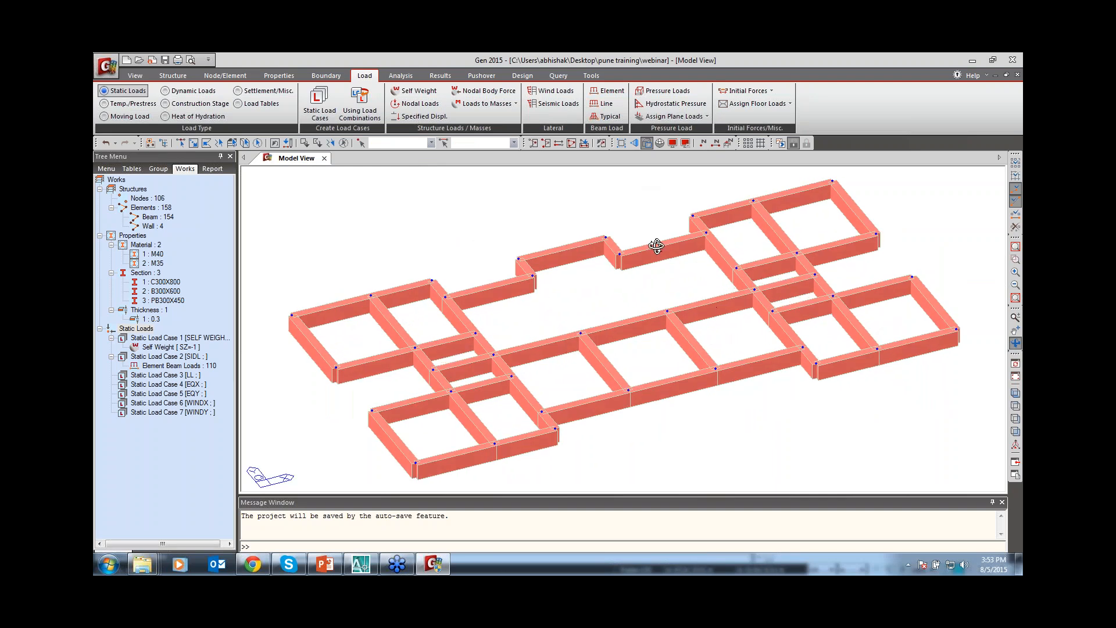
Assign the TYP floor load with Two way distribution to the outer bay of the rear-left wing.
left_click(1015, 343)
left_click(791, 104)
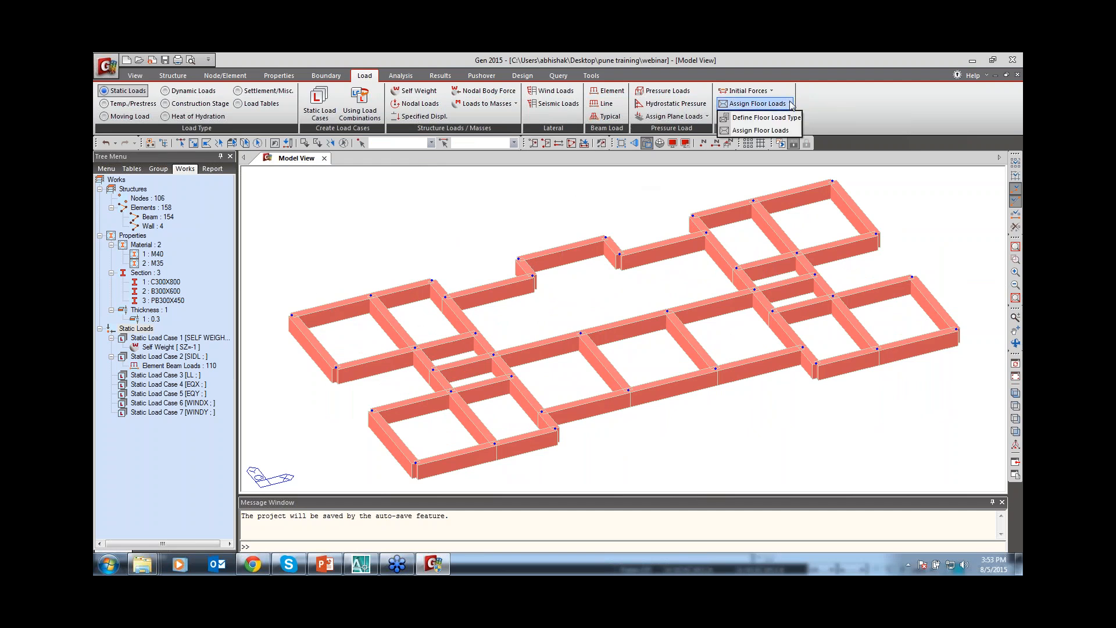
left_click(746, 132)
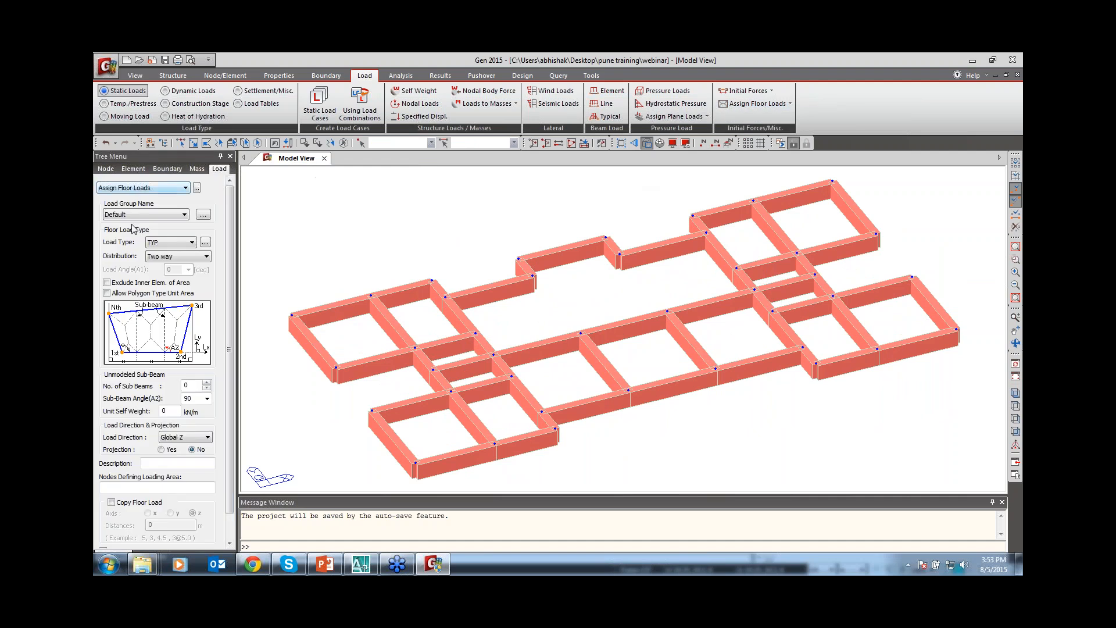
left_click(159, 244)
left_click(161, 247)
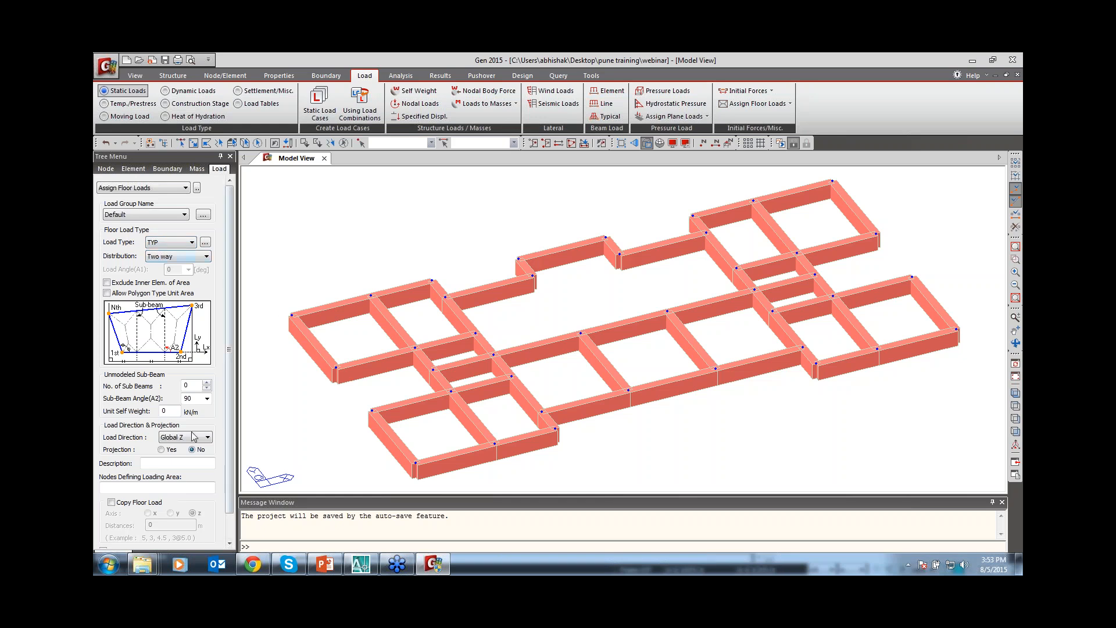
scroll(228, 400, "down", 1)
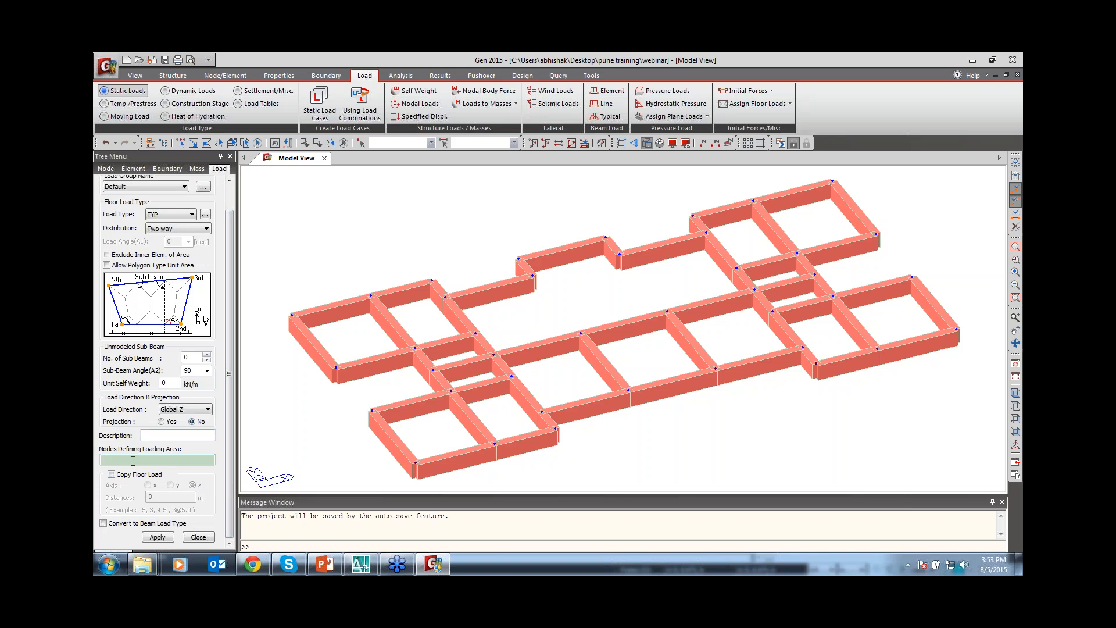
left_click(336, 365)
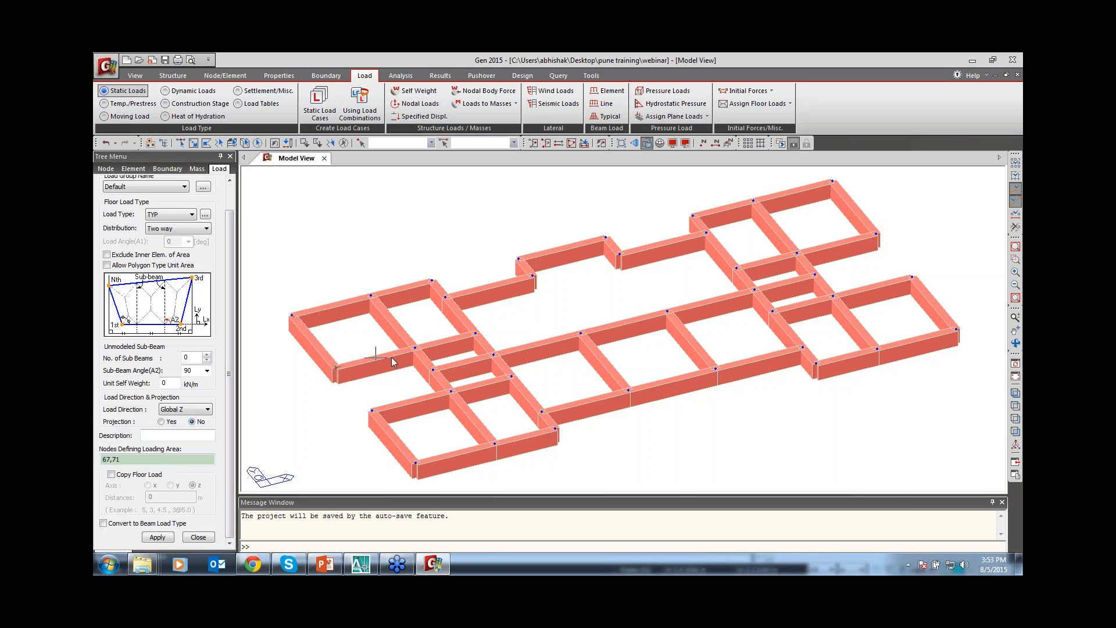
left_click(414, 348)
left_click(371, 295)
left_click(292, 316)
left_click(295, 318)
Close the floor load assignment and display the floor load of static load case LL on the model.
left_click(198, 537)
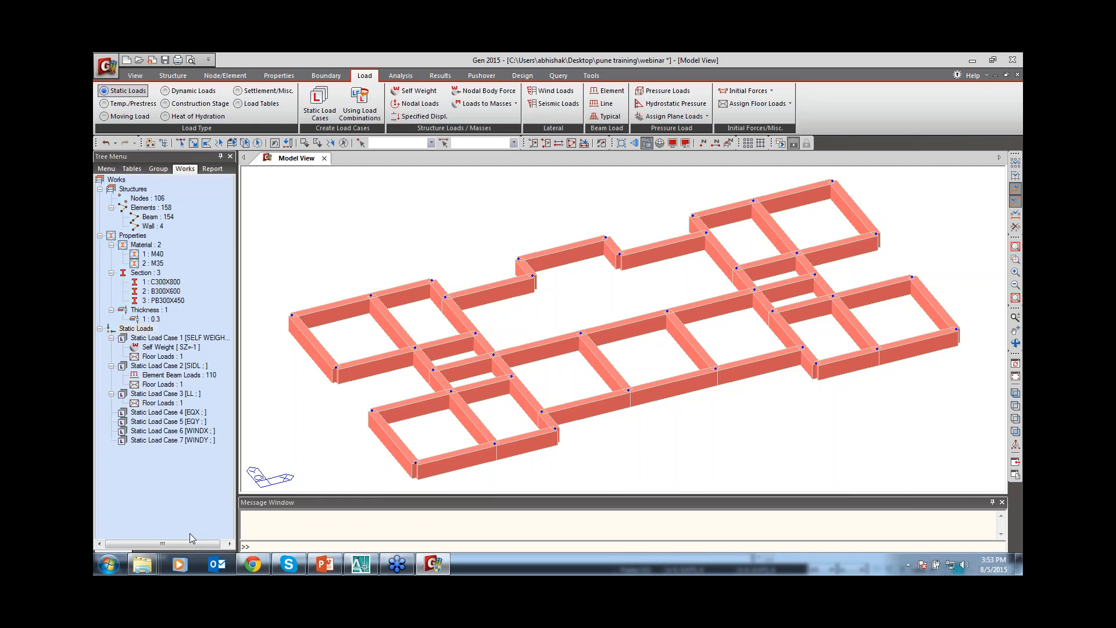
right_click(139, 404)
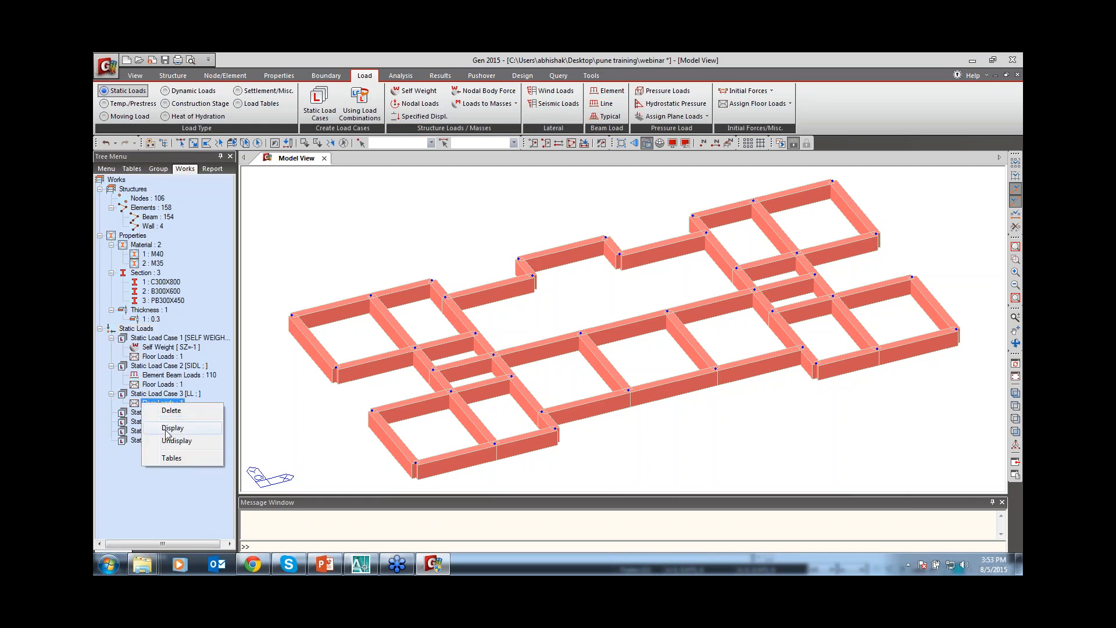
left_click(157, 428)
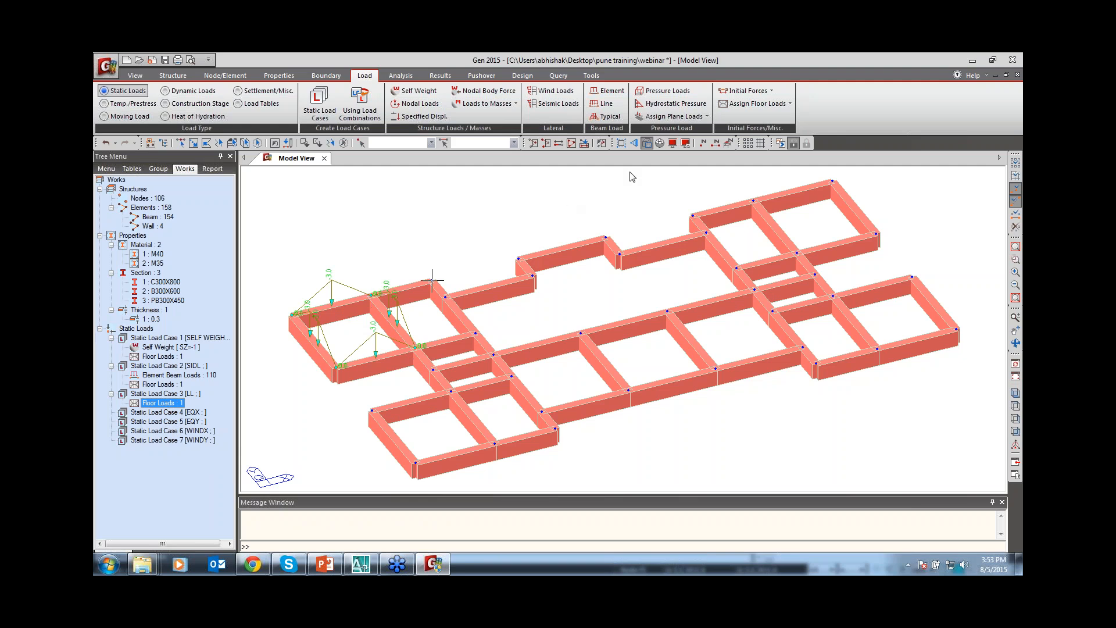
Reopen the floor load assignment for TYP, try the Polygon-Centroid distribution, and set it back to Two way.
left_click(742, 105)
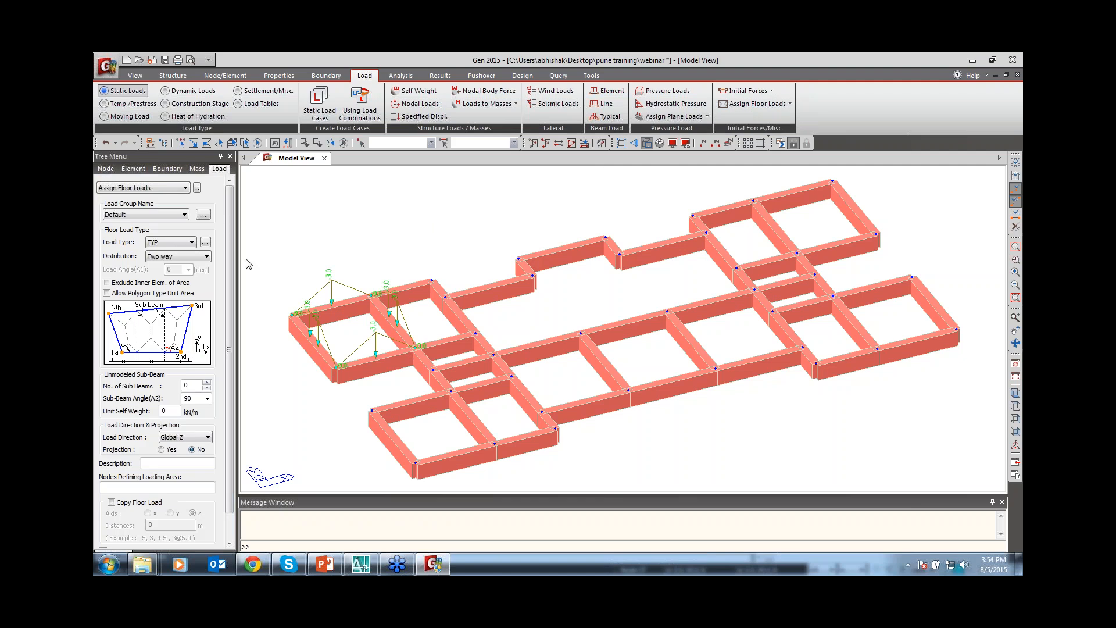
scroll(232, 258, "down", 1)
left_click(190, 252)
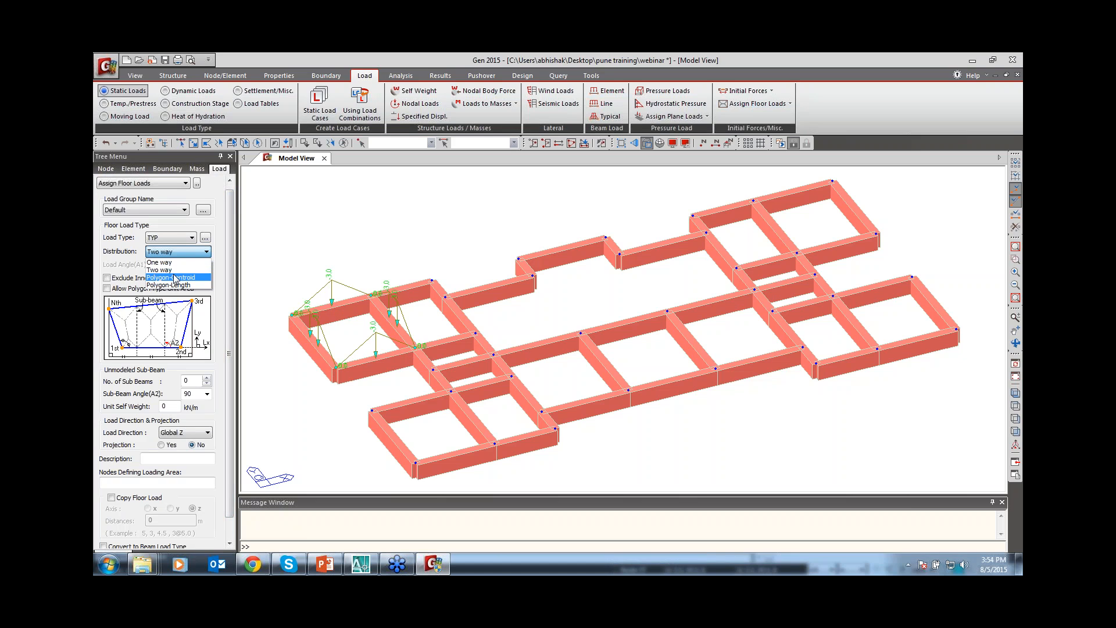
left_click(175, 278)
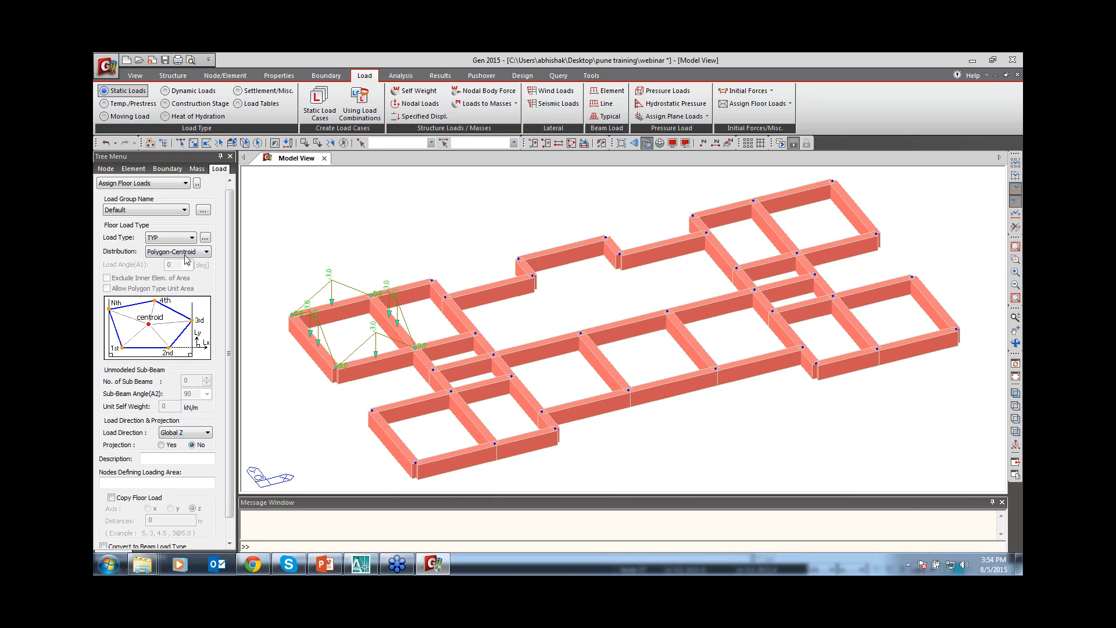
left_click(186, 254)
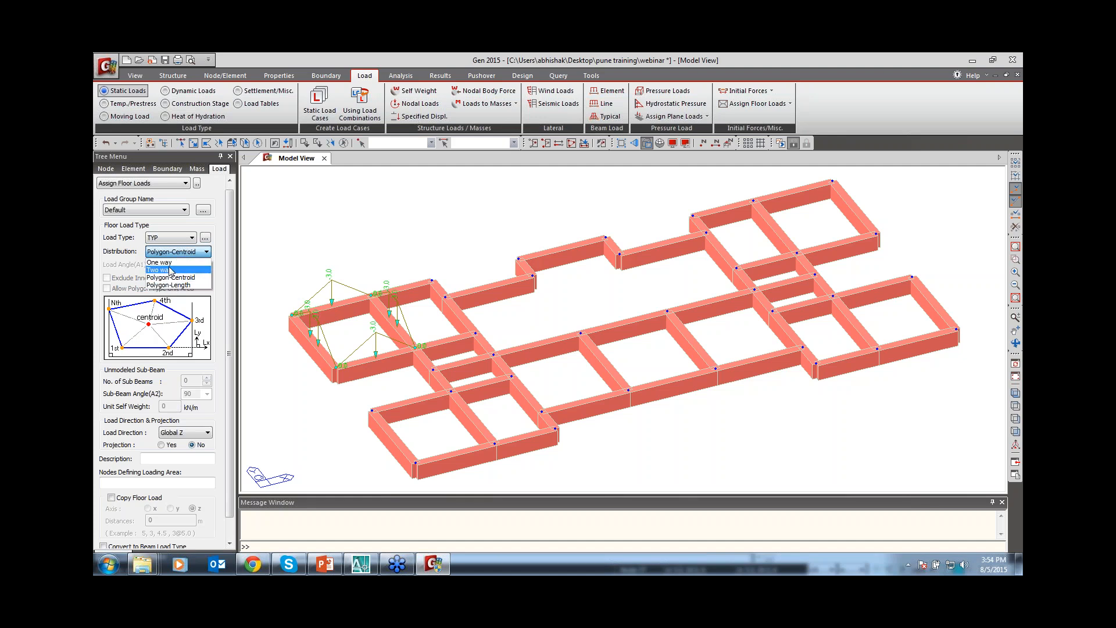
left_click(171, 270)
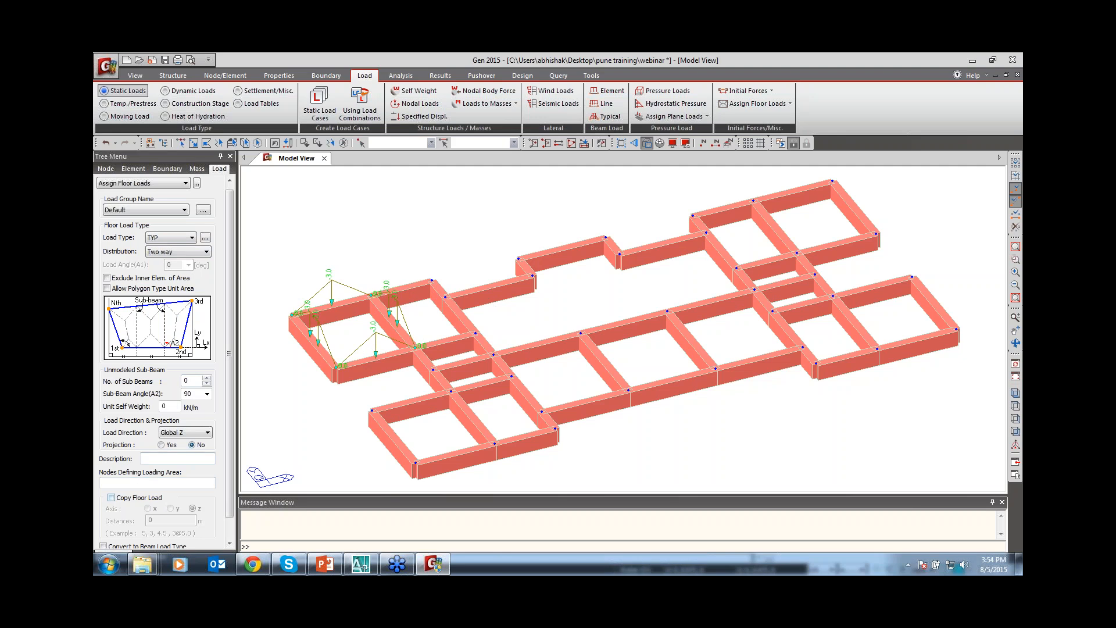
Assign the two-way TYP floor load to the inner bay of the rear-left wing.
left_click(138, 484)
left_click(372, 295)
left_click(417, 348)
left_click(476, 334)
left_click(432, 280)
left_click(372, 296)
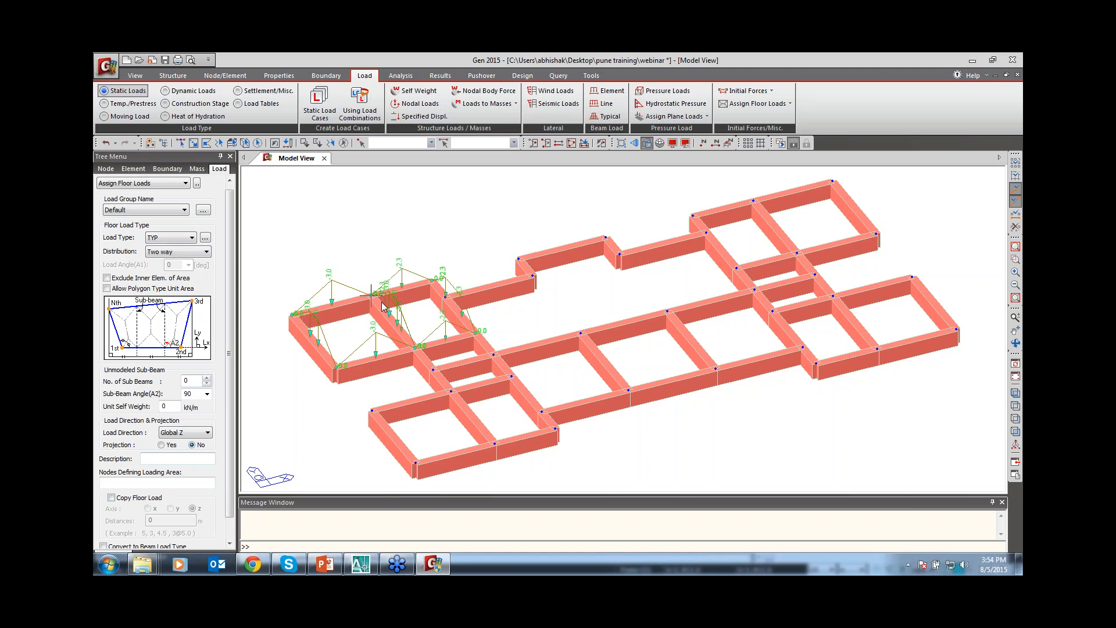
Assign the two-way TYP floor load to the rear central bay between the rear-left wing and the stair bay.
left_click(445, 297)
left_click(493, 354)
left_click(580, 334)
left_click(533, 274)
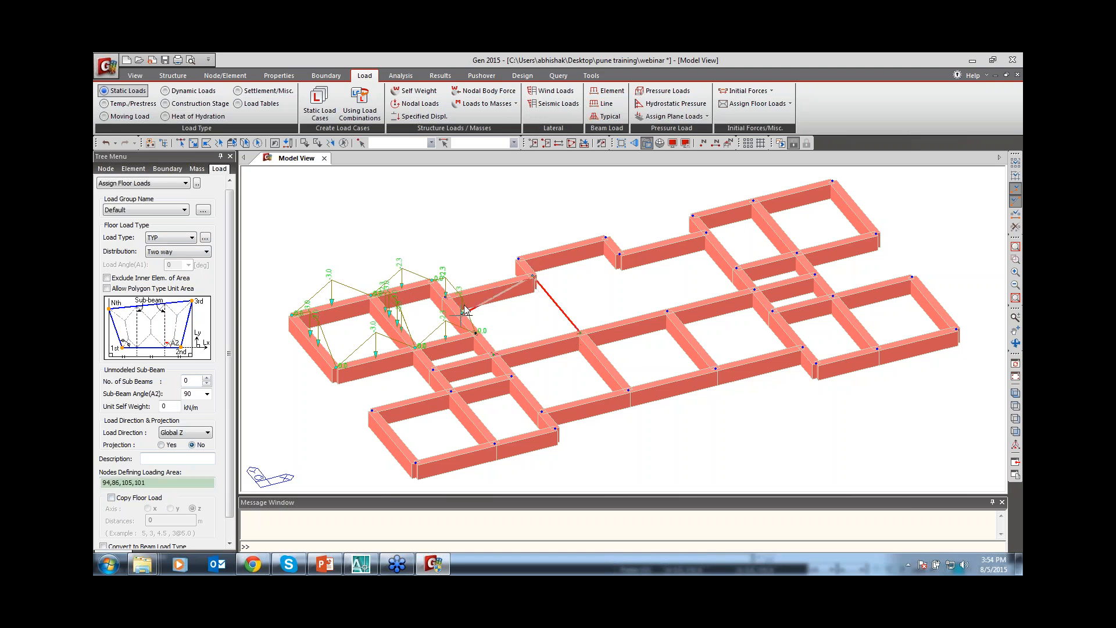
left_click(446, 296)
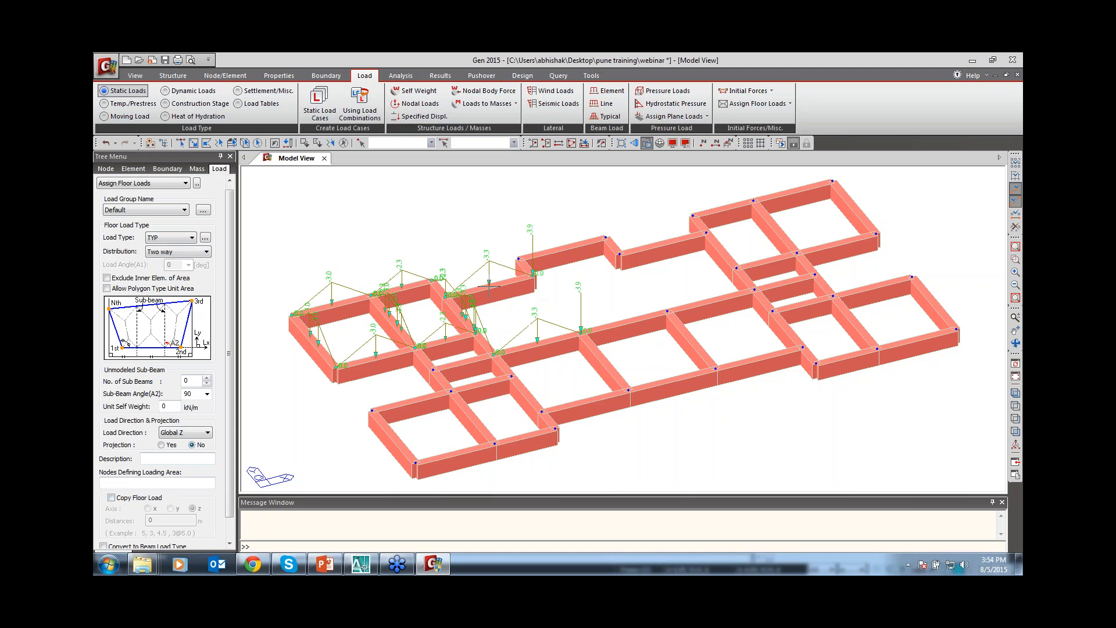
Assign the two-way TYP floor load to the rear central bay between the stair bay and the rear-right wing.
left_click(619, 255)
left_click(667, 311)
left_click(754, 289)
left_click(706, 232)
left_click(619, 256)
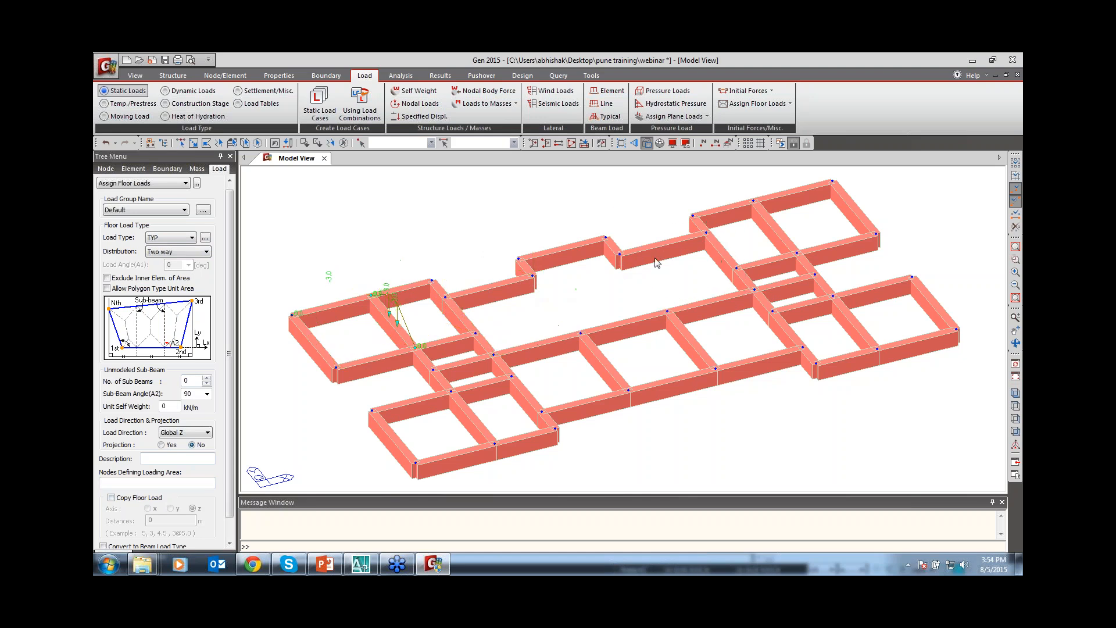
Assign the two-way TYP floor load to the inner bay of the rear-right wing.
left_click(692, 216)
left_click(736, 266)
left_click(797, 253)
left_click(754, 201)
left_click(692, 216)
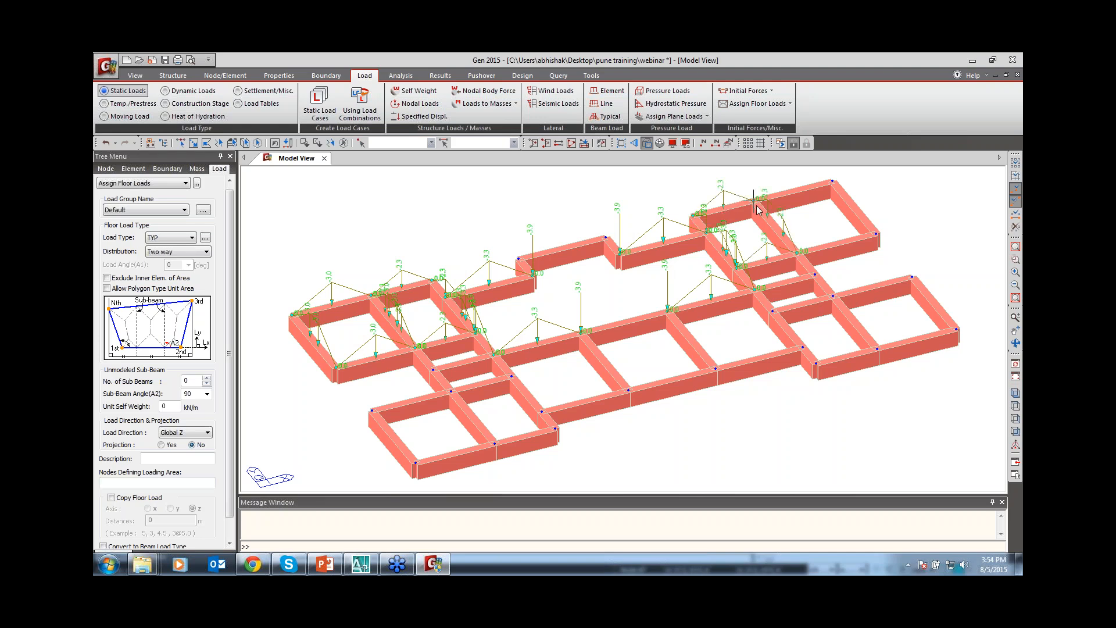
Assign the two-way TYP floor load to the outer bay of the rear-right wing.
left_click(754, 200)
left_click(797, 253)
left_click(876, 234)
left_click(833, 181)
left_click(754, 201)
Assign the two-way TYP floor load to the outer bay of the front-right wing.
left_click(833, 296)
left_click(878, 349)
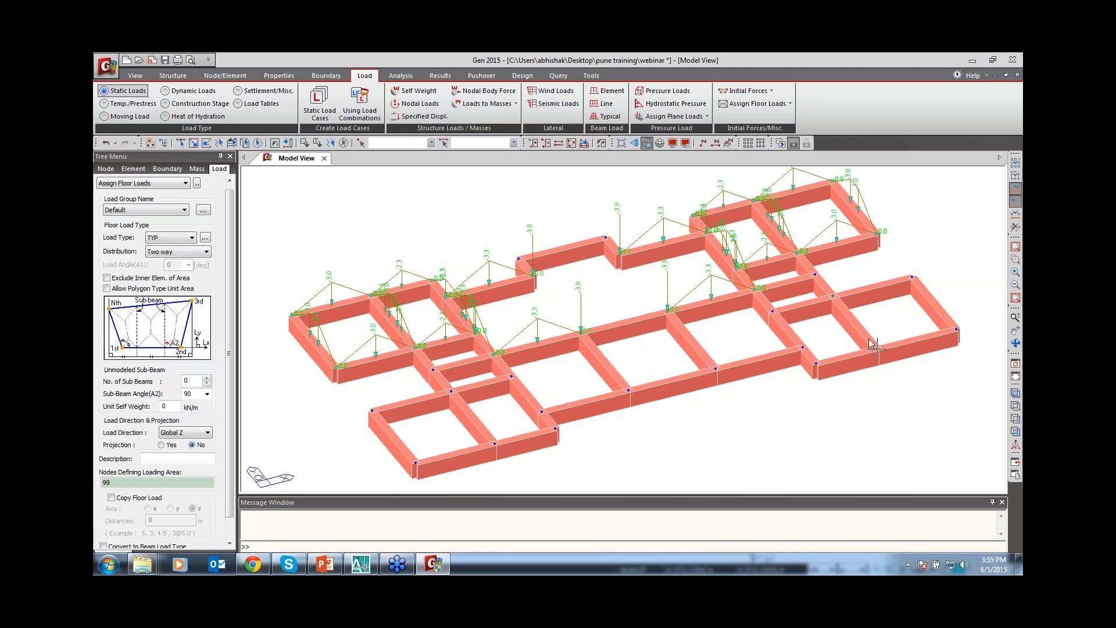
left_click(957, 329)
left_click(912, 277)
left_click(834, 297)
Assign the two-way TYP floor load to the inner bay of the front-right wing.
left_click(833, 297)
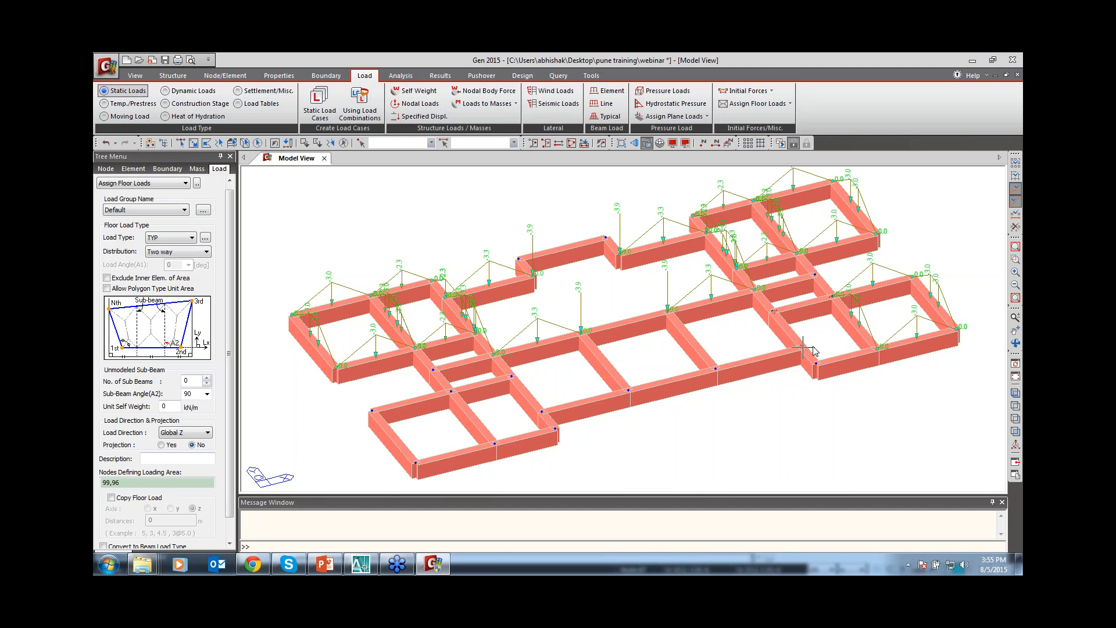
left_click(816, 363)
left_click(816, 364)
left_click(877, 349)
left_click(834, 297)
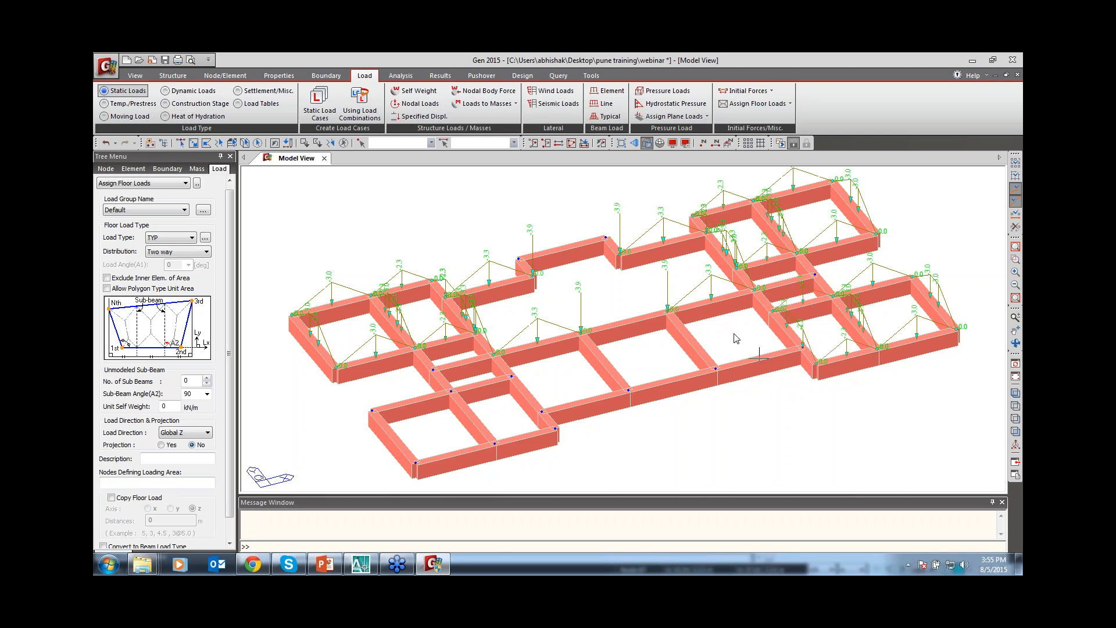
Assign the two-way TYP floor load to the three bays along the front of the central block.
left_click(716, 368)
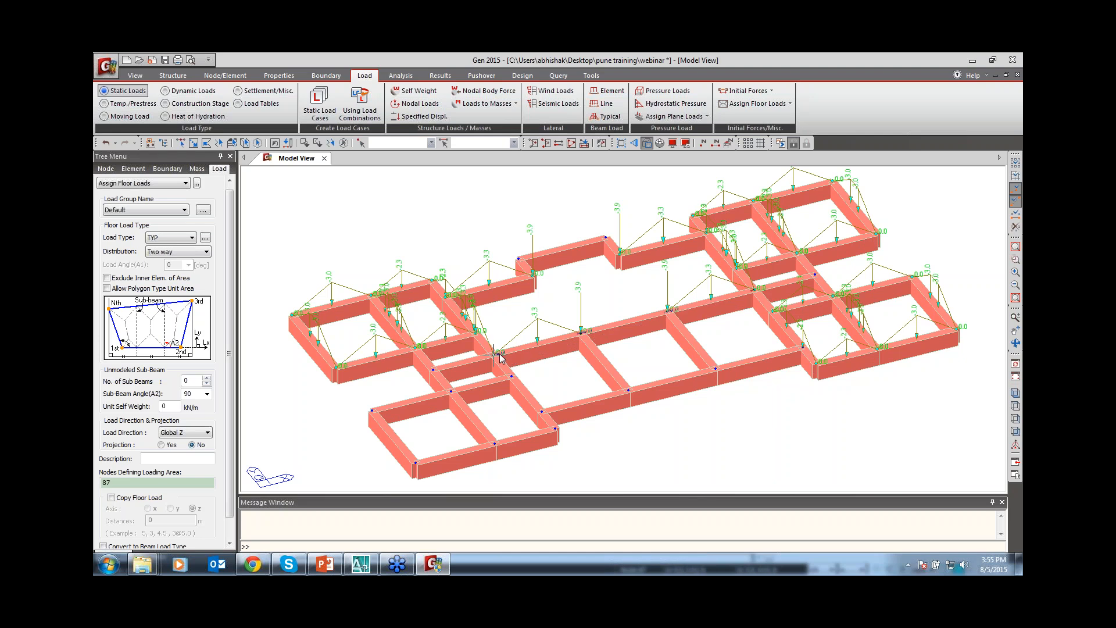
left_click(512, 376)
left_click(542, 411)
left_click(628, 390)
left_click(803, 347)
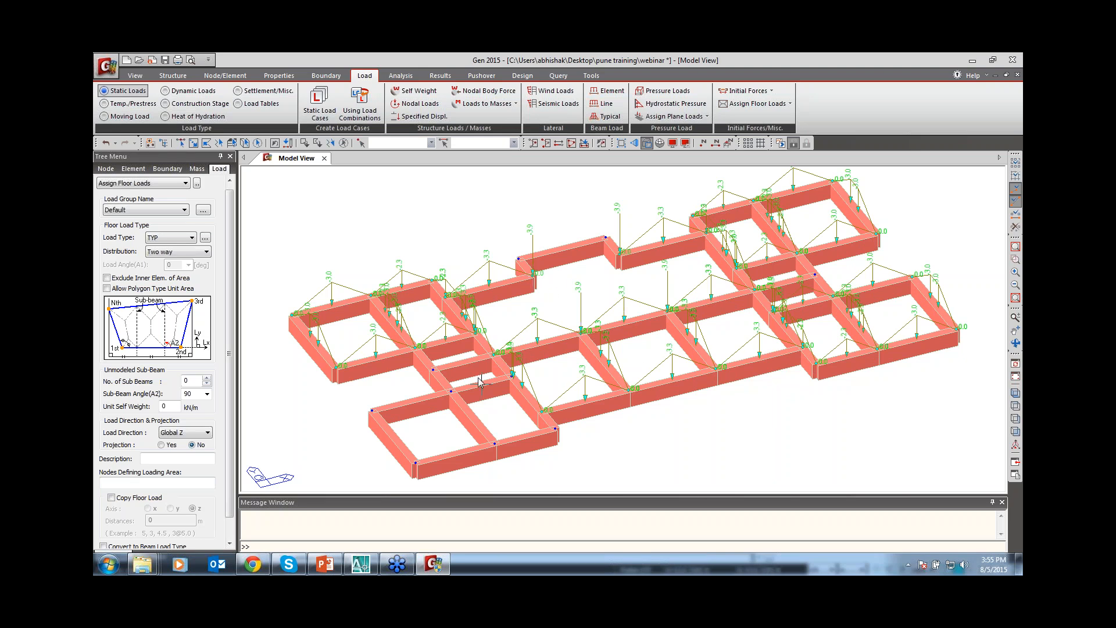
Assign the two-way TYP floor load to both bays of the front-left wing.
left_click(512, 377)
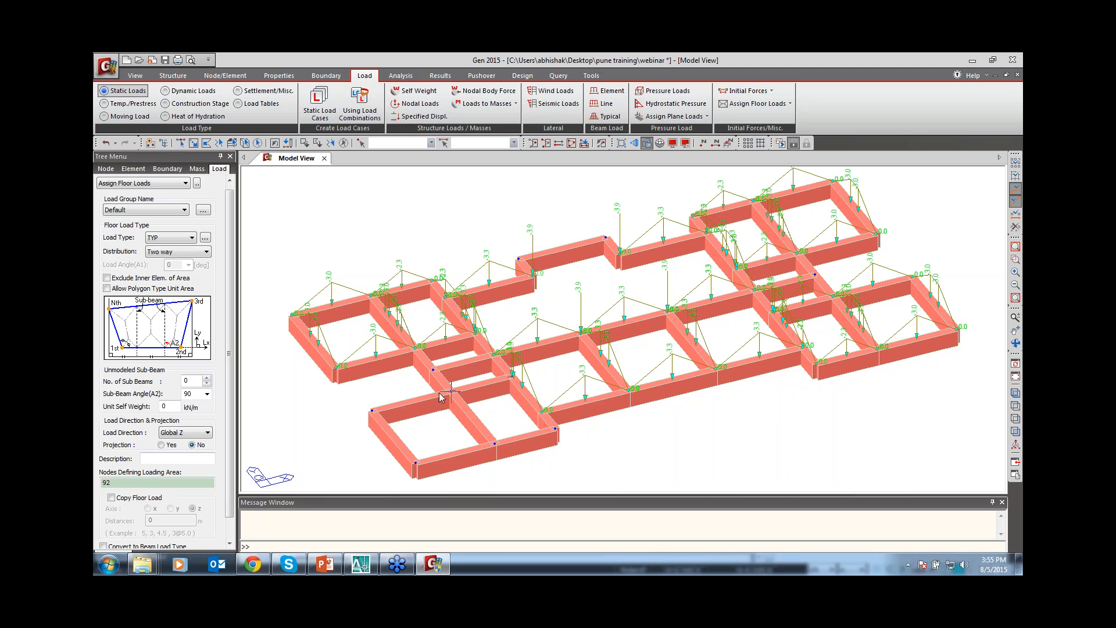
left_click(373, 411)
left_click(414, 463)
left_click(512, 377)
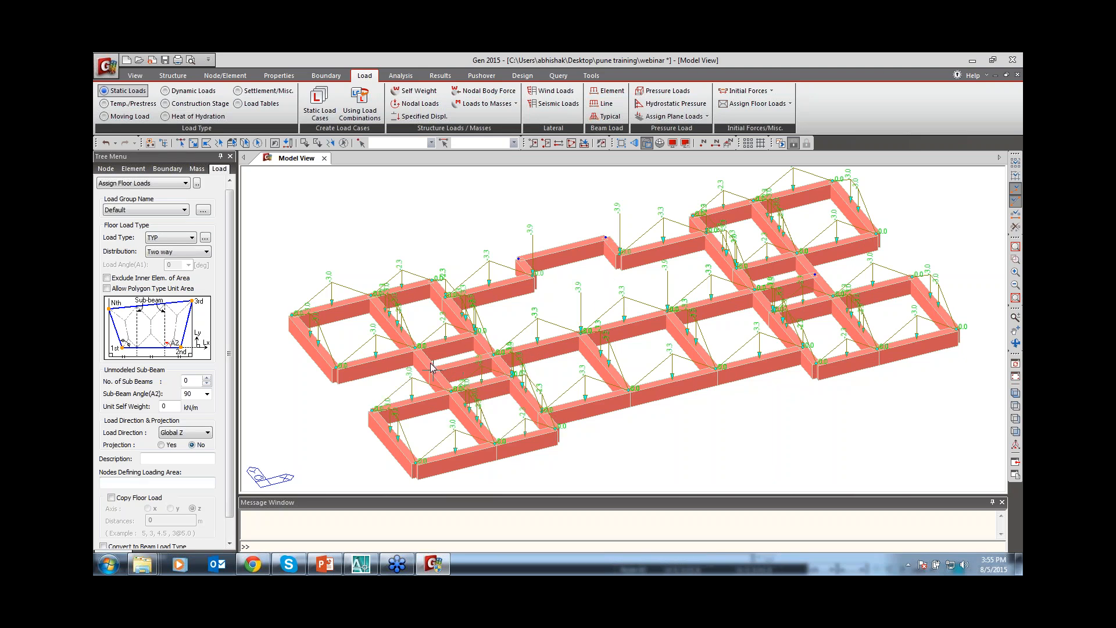
Set the floor load assignment to the STAIRCASE load type with One way distribution.
left_click(175, 239)
left_click(172, 254)
left_click(172, 251)
left_click(169, 261)
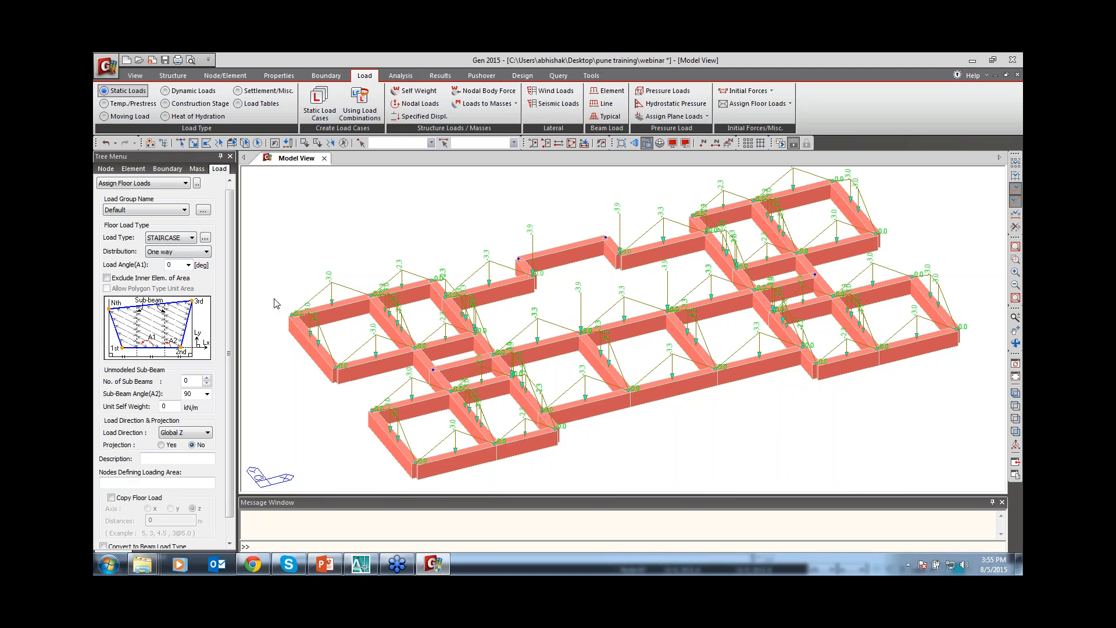
Try to assign the one-way STAIRCASE floor load at a 0-degree load angle to the projecting stair bay.
left_click(533, 273)
left_click(581, 332)
left_click(668, 309)
left_click(620, 254)
left_click(518, 257)
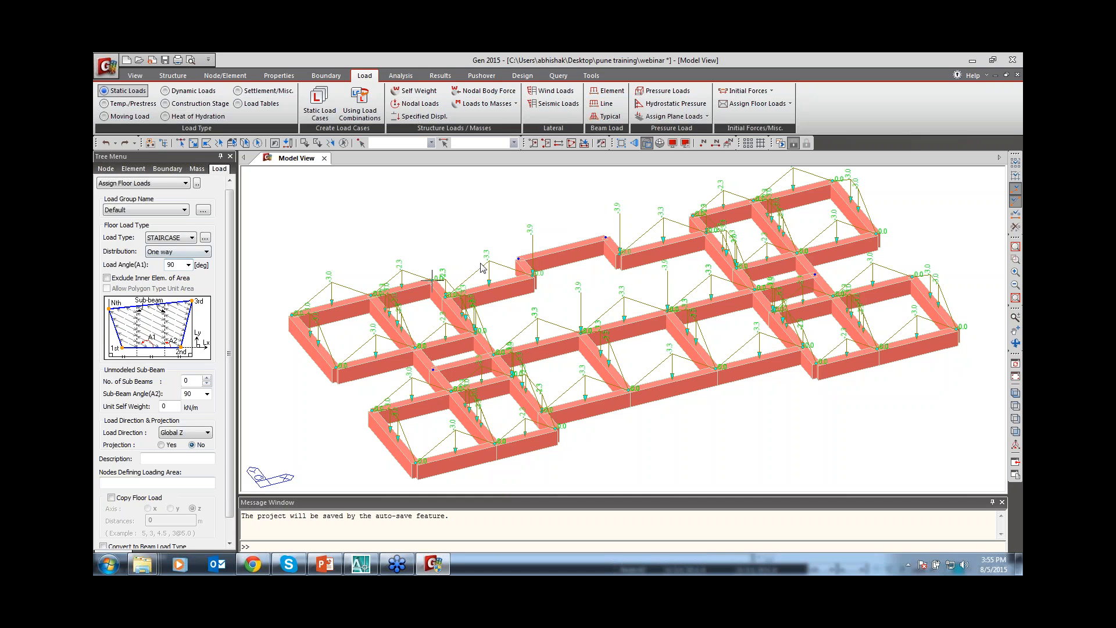
Assign the one-way STAIRCASE floor load at a 90-degree load angle to the projecting stair bay at the rear centre.
left_click(583, 331)
left_click(667, 310)
left_click(620, 253)
left_click(533, 272)
left_click(584, 332)
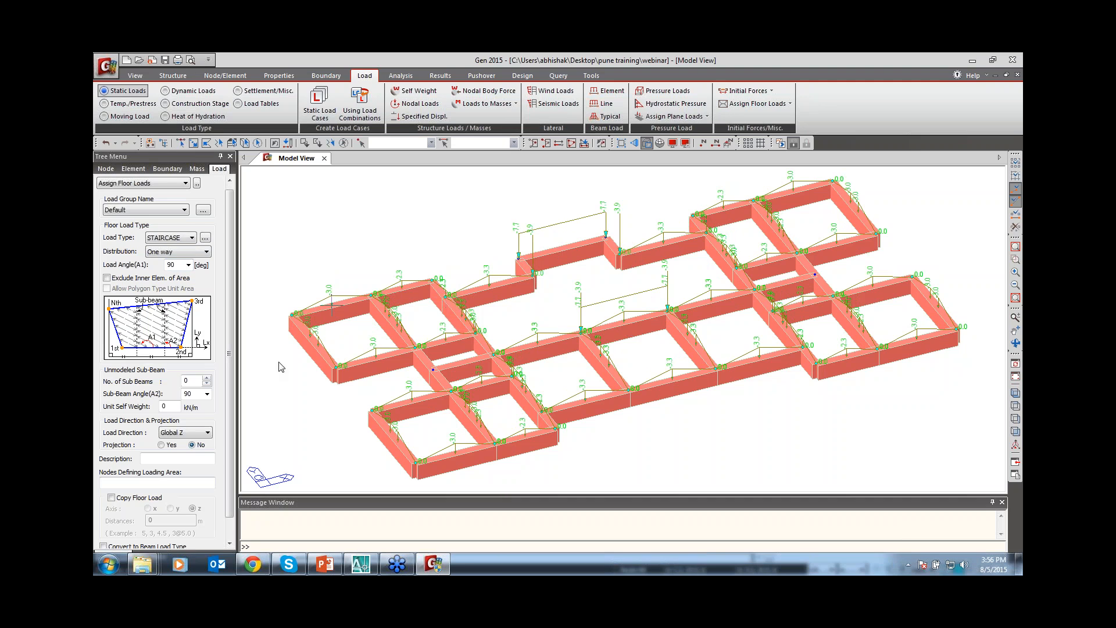
Assign the one-way SUNK200 floor load at a 0-degree load angle to the rear narrow strip between the two left wings.
left_click(191, 238)
left_click(173, 257)
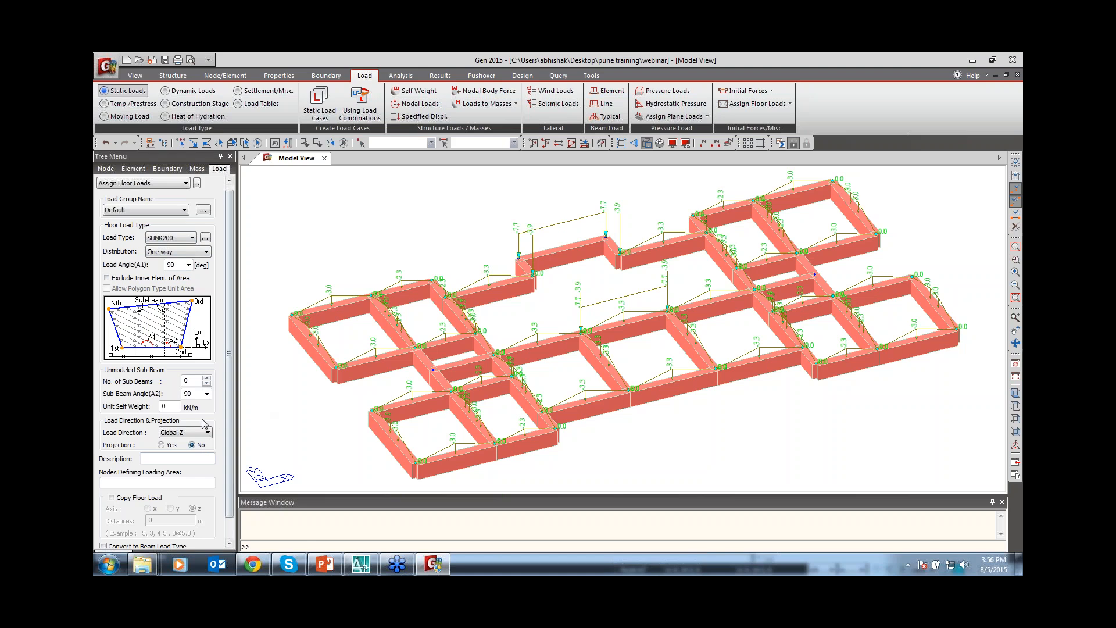
left_click(189, 265)
left_click(185, 275)
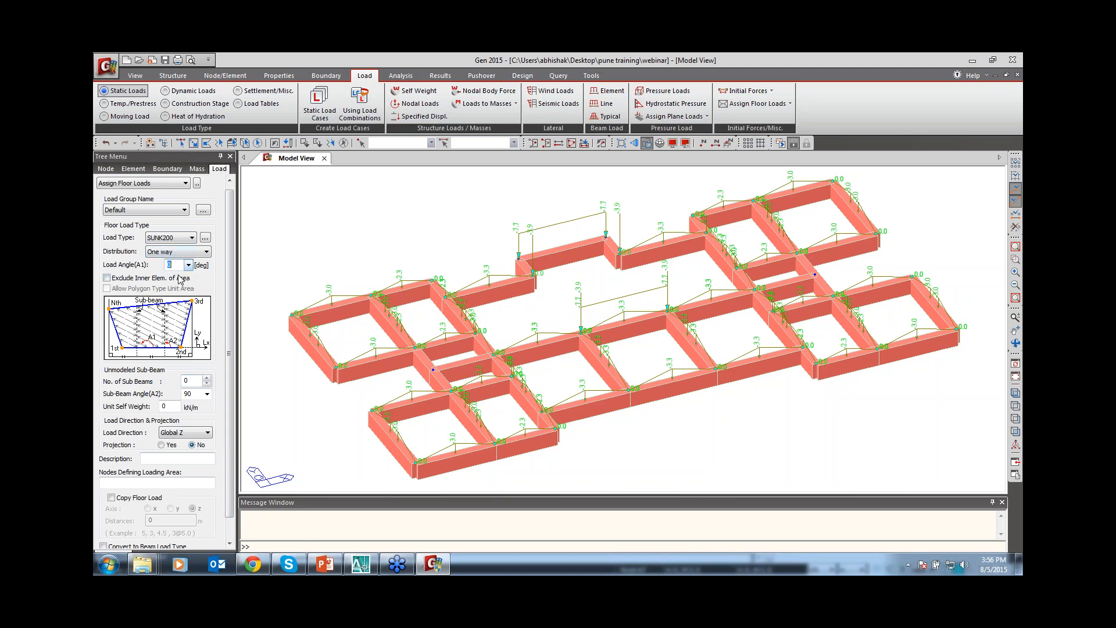
left_click(434, 371)
left_click(493, 355)
left_click(476, 334)
left_click(415, 347)
left_click(434, 370)
Assign the one-way SUNK200 floor load to the front narrow strip between the two left wings.
left_click(433, 369)
left_click(452, 390)
left_click(512, 377)
left_click(494, 354)
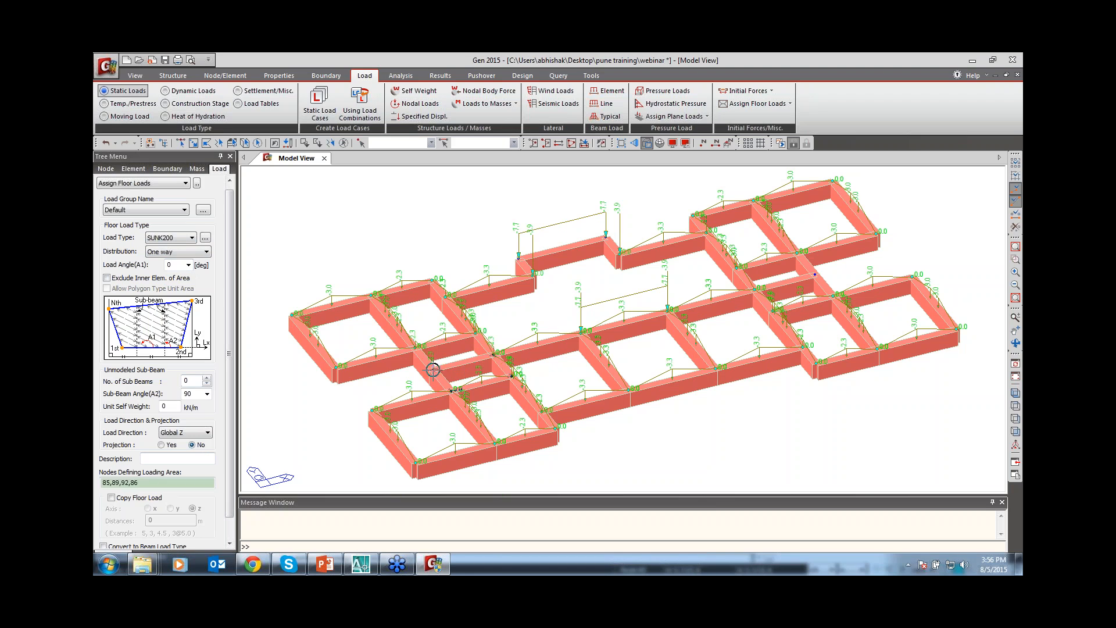
left_click(433, 370)
Assign the one-way SUNK200 floor load to the rear narrow strip between the two right wings.
left_click(737, 270)
left_click(177, 483)
left_click(755, 289)
left_click(814, 275)
left_click(797, 252)
left_click(737, 267)
left_click(754, 289)
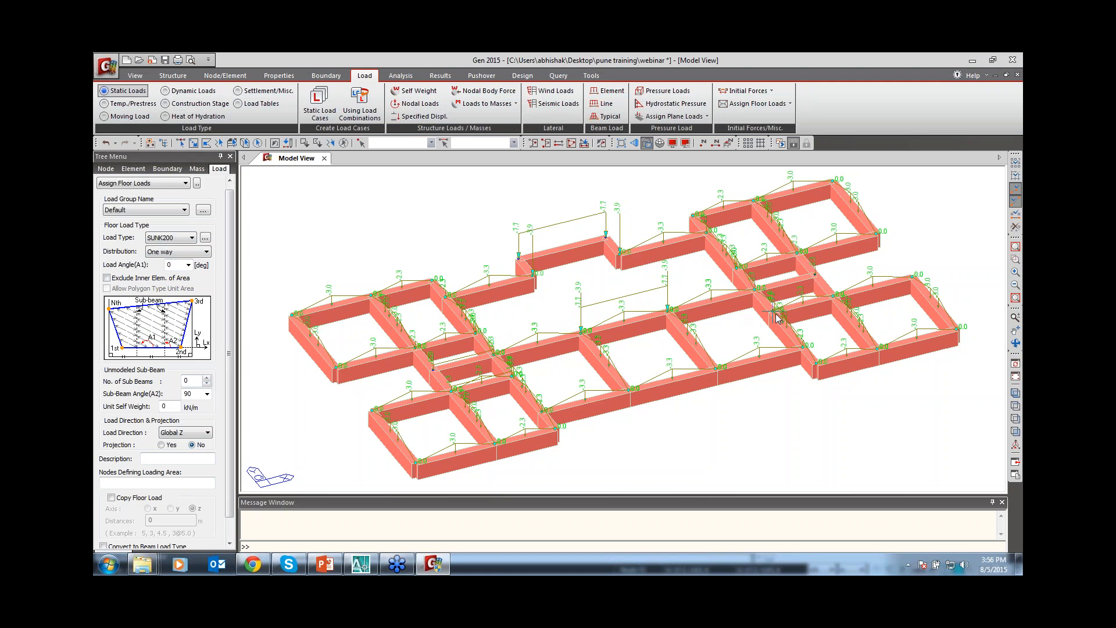
Assign the one-way SUNK200 floor load to the front narrow strip between the two right wings.
left_click(773, 311)
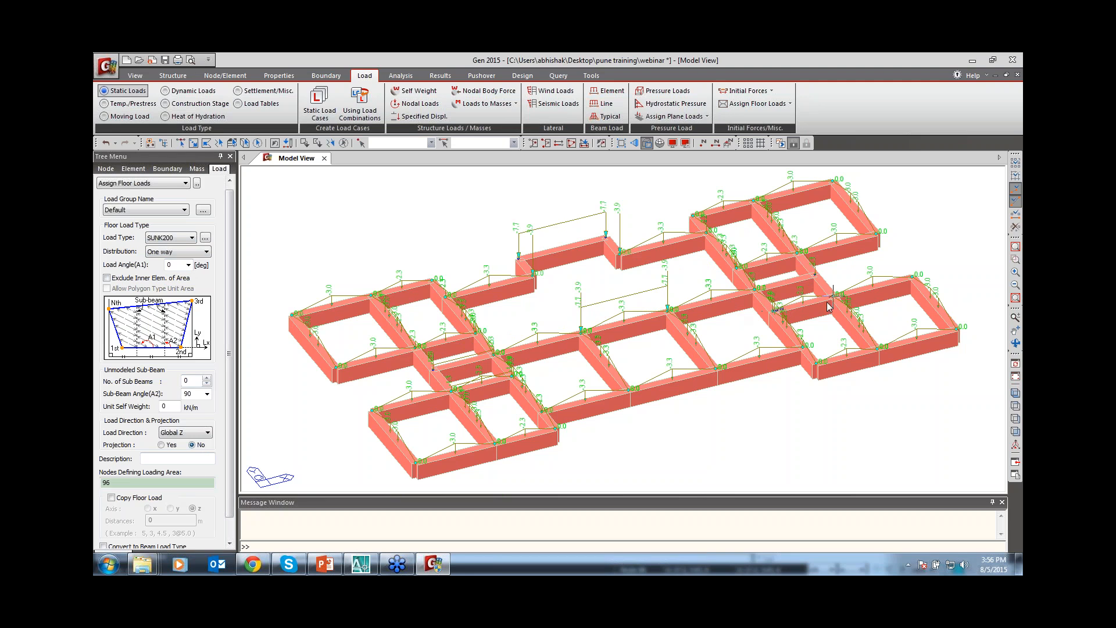
left_click(833, 296)
left_click(814, 274)
left_click(755, 290)
left_click(774, 312)
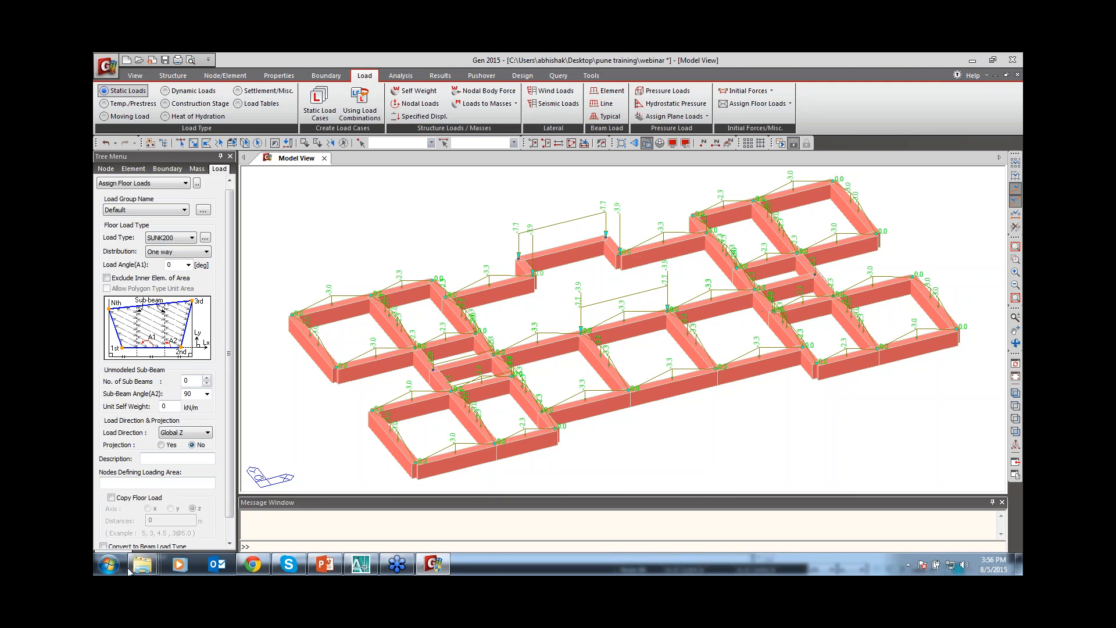
scroll(229, 488, "down", 1)
left_click_drag(229, 489, 233, 525)
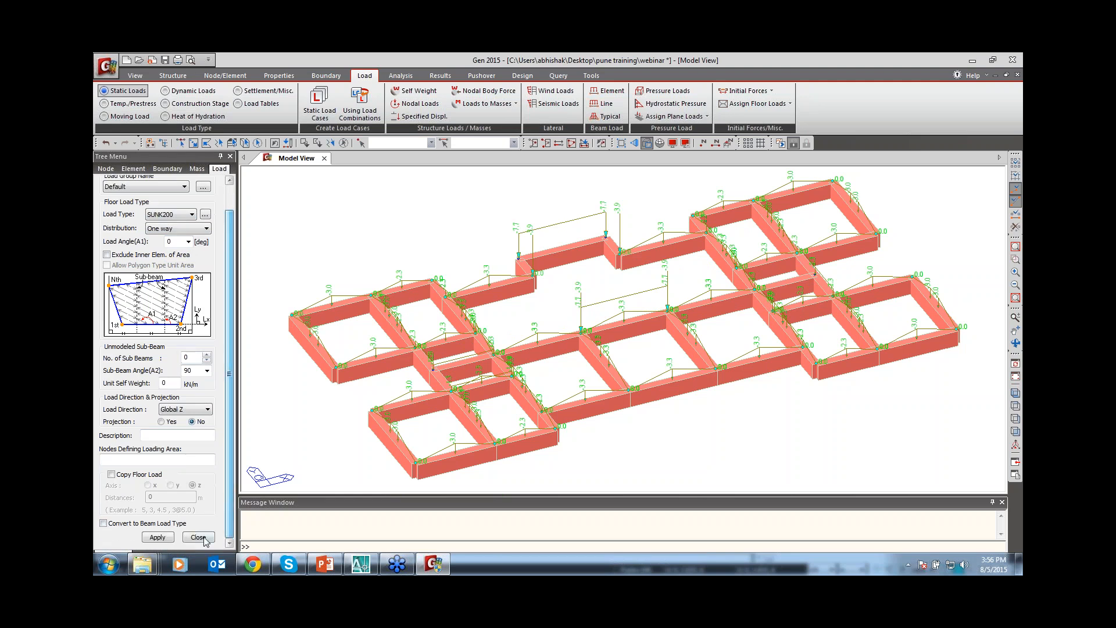
Finish the floor load assignment and open the SIDL case's floor load table to inspect the load type choices in its first row.
left_click(205, 540)
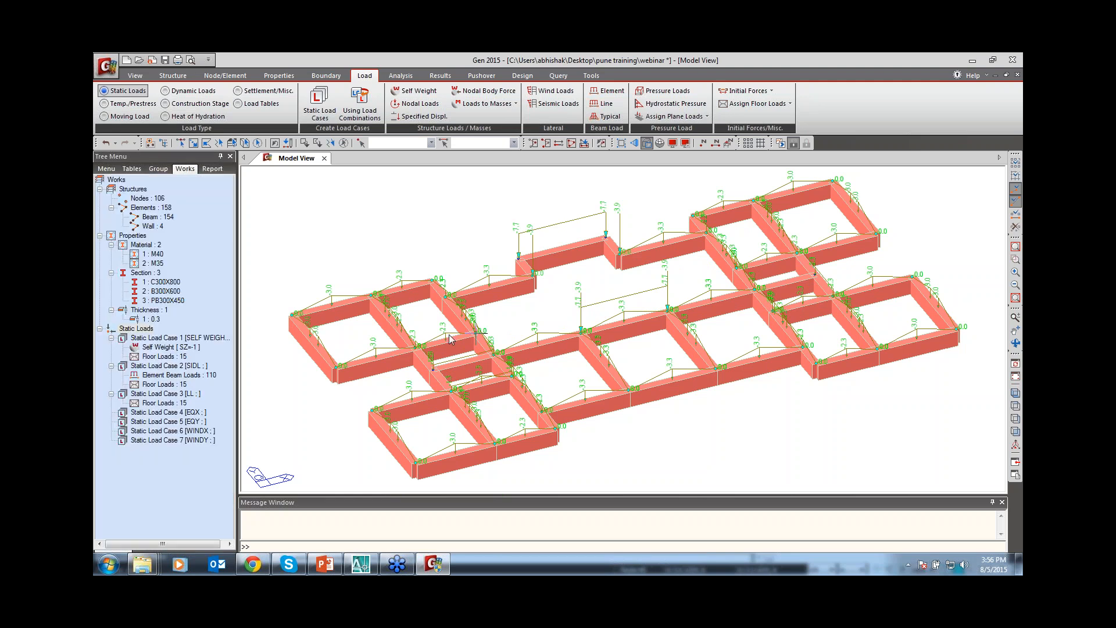
right_click(156, 385)
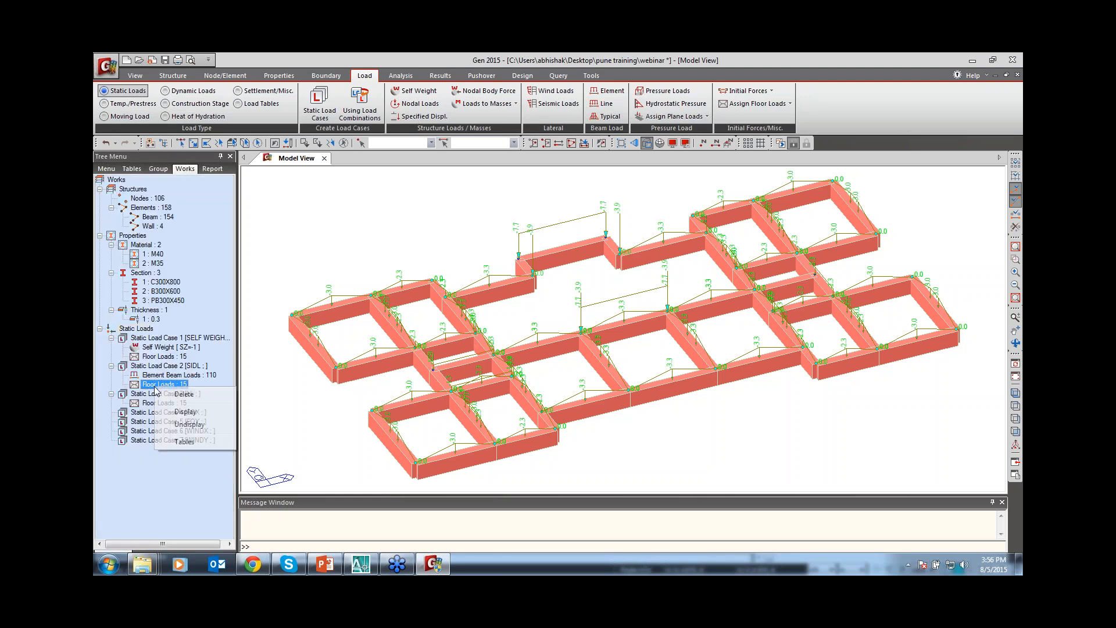
left_click(192, 443)
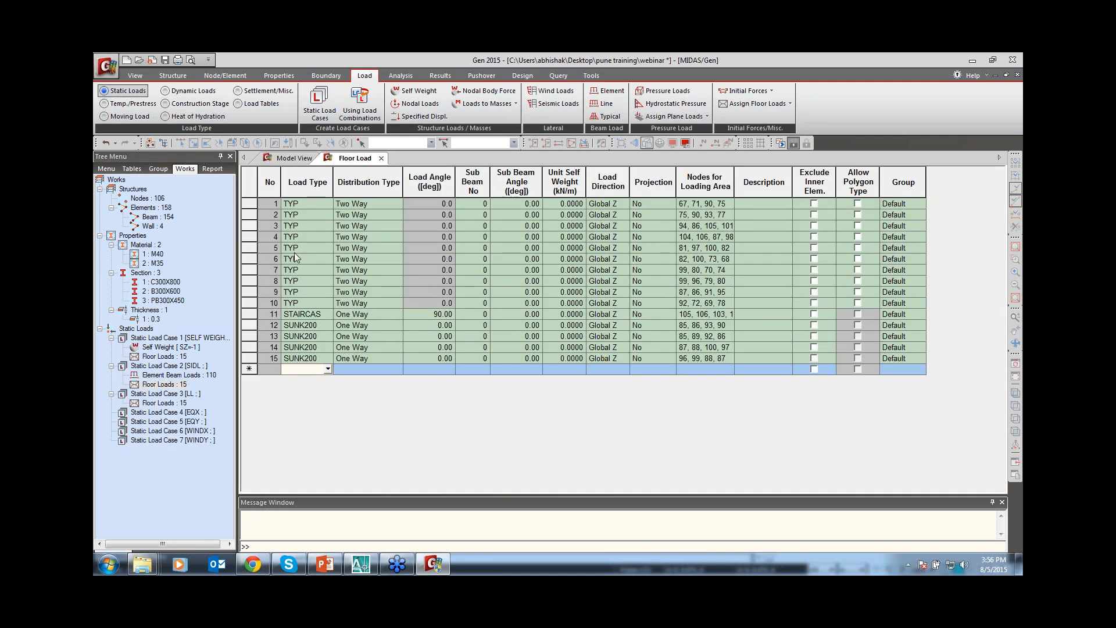
left_click(311, 203)
left_click(328, 204)
left_click(328, 205)
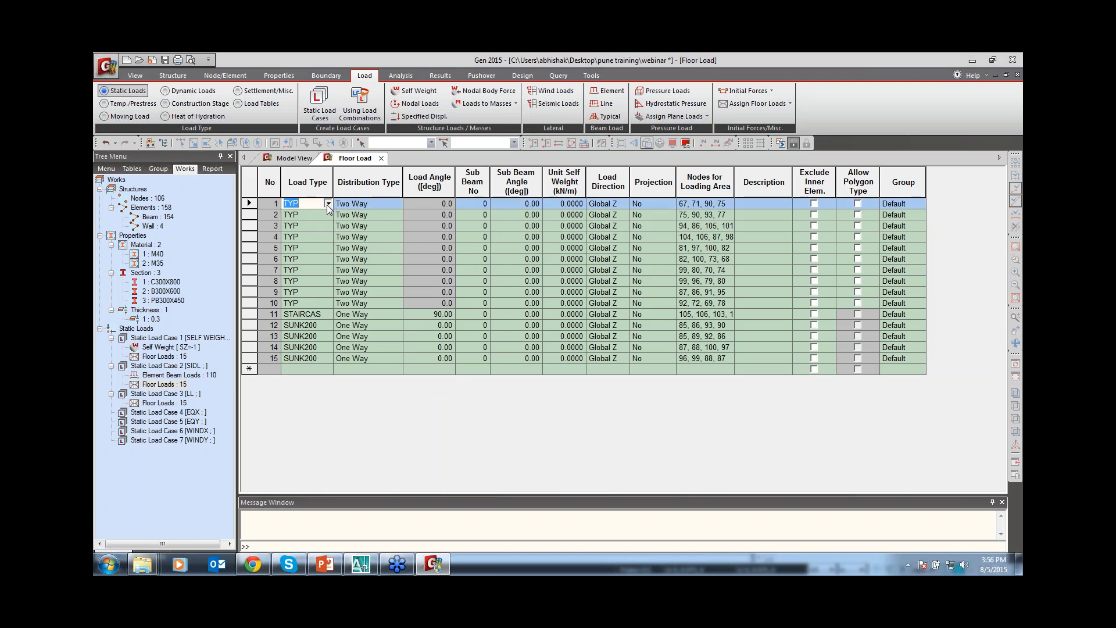
left_click(252, 203)
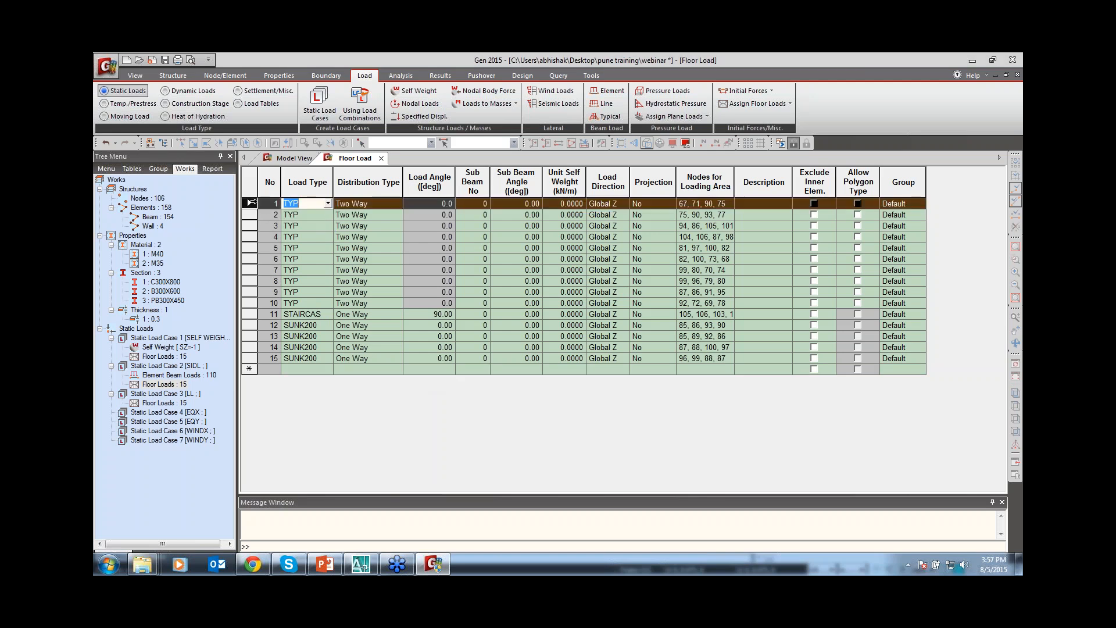
Widen the Nodes for Loading Area column to read the full node lists, and return to the model view without searching the table.
left_click_drag(735, 178, 755, 178)
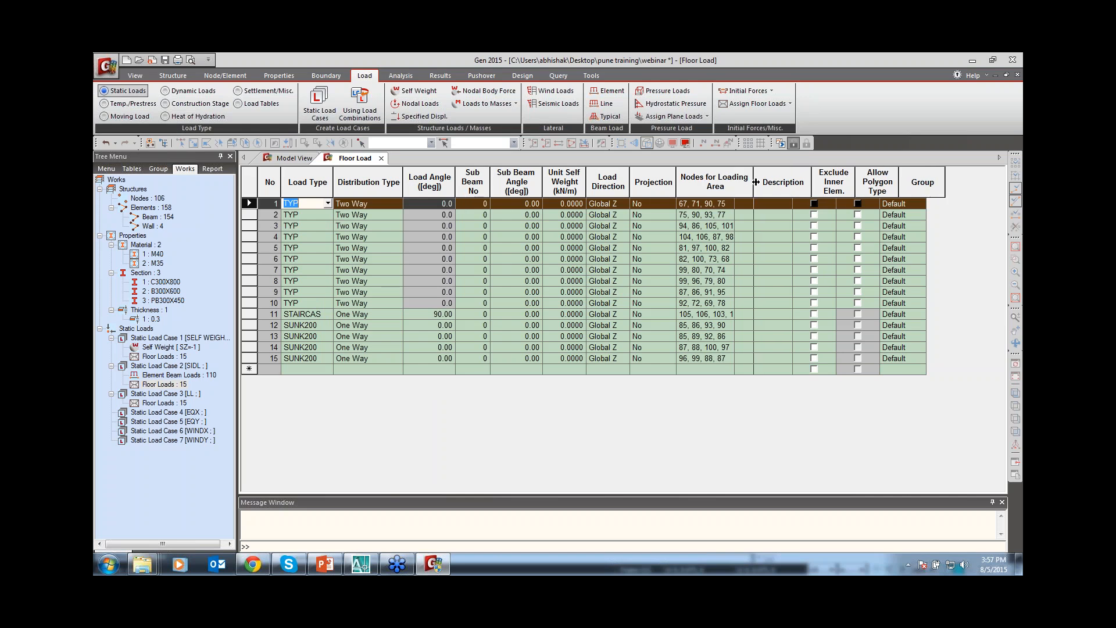
right_click(583, 221)
left_click(620, 258)
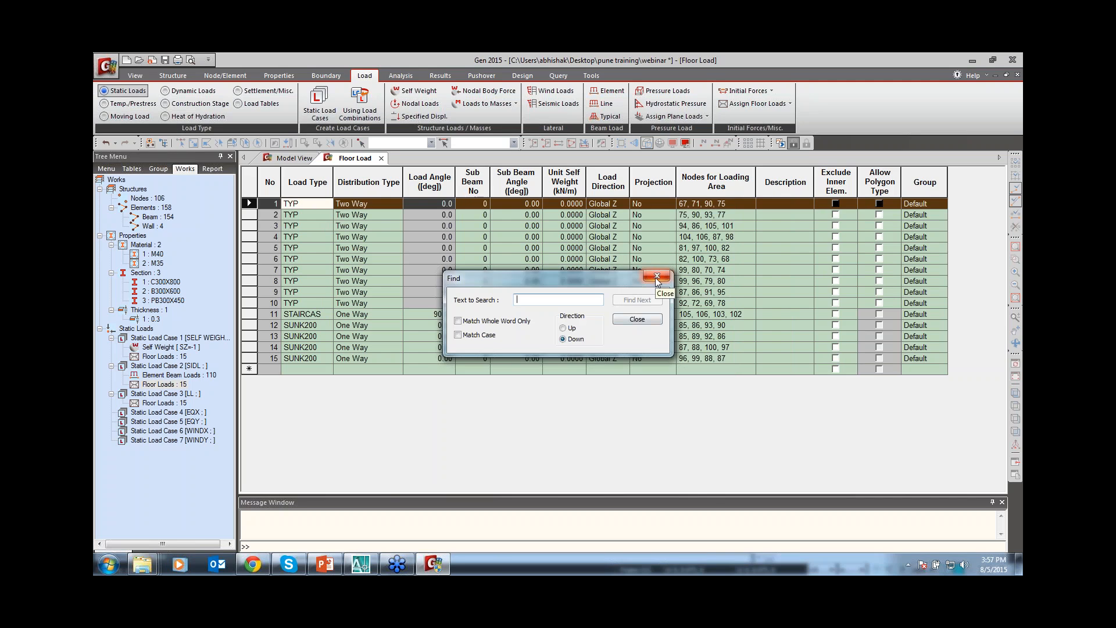
left_click(657, 277)
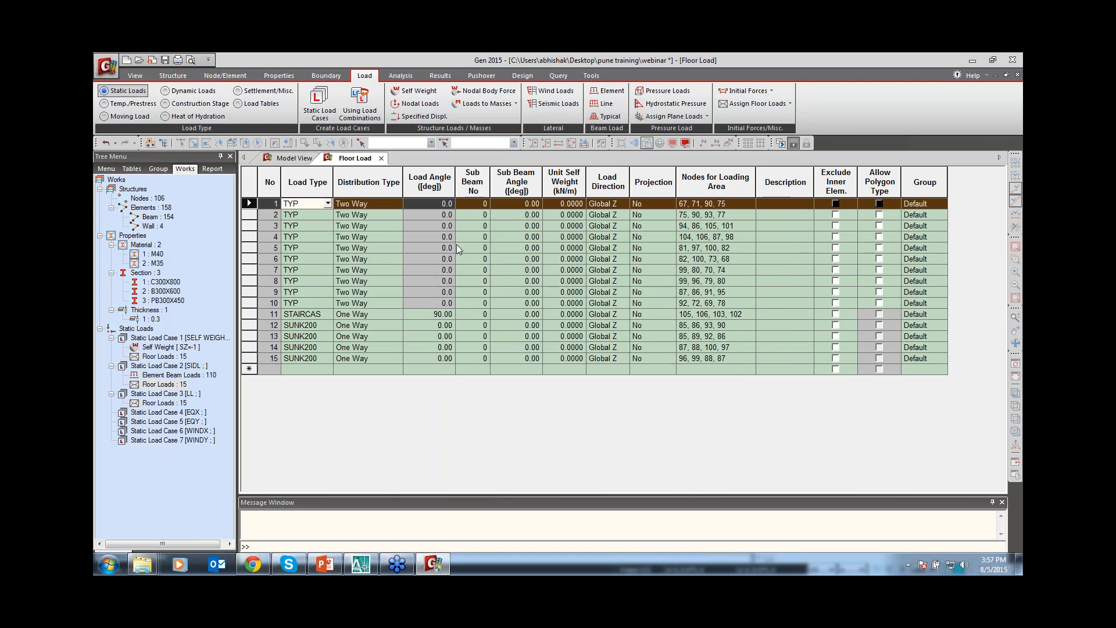
left_click(294, 158)
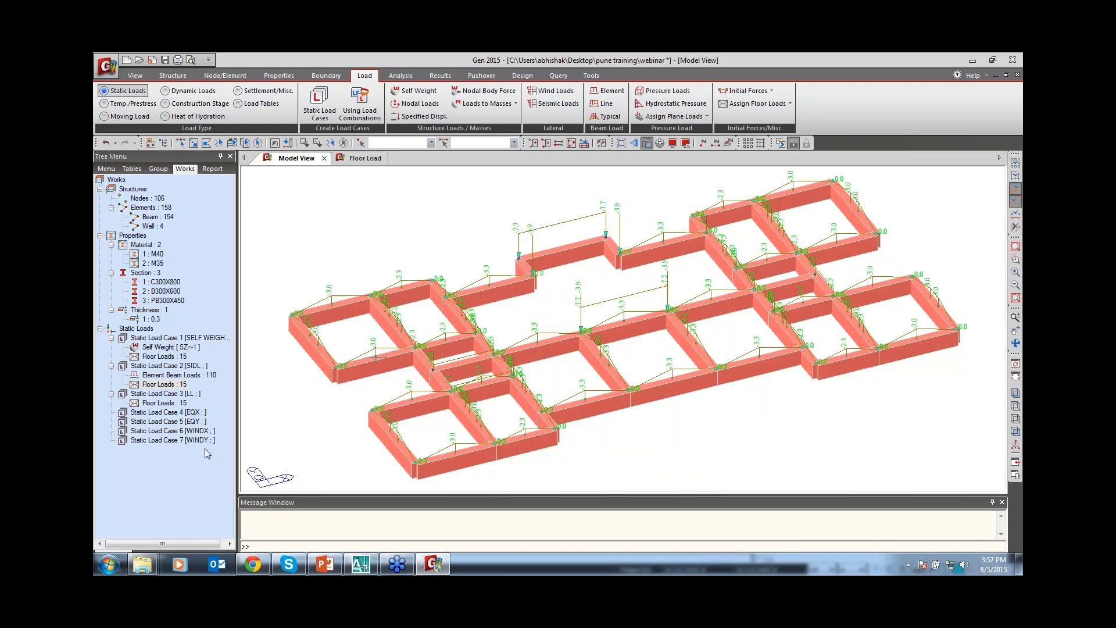
Hide the floor loads of static load case LL in the model and display the node numbers.
left_click(157, 403)
right_click(156, 401)
left_click(187, 440)
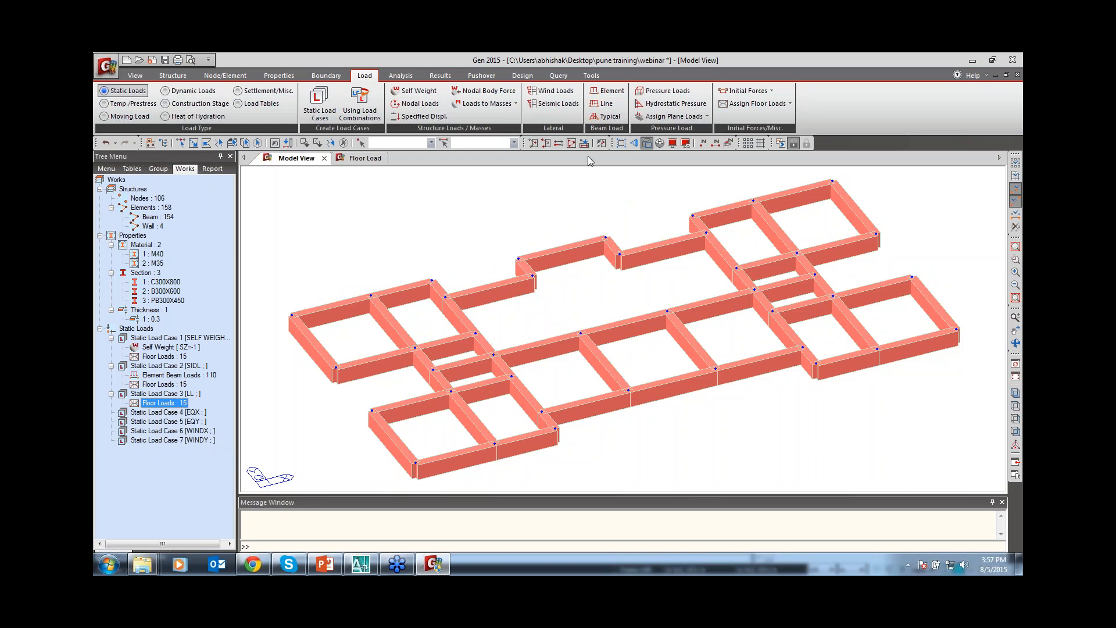
left_click(703, 142)
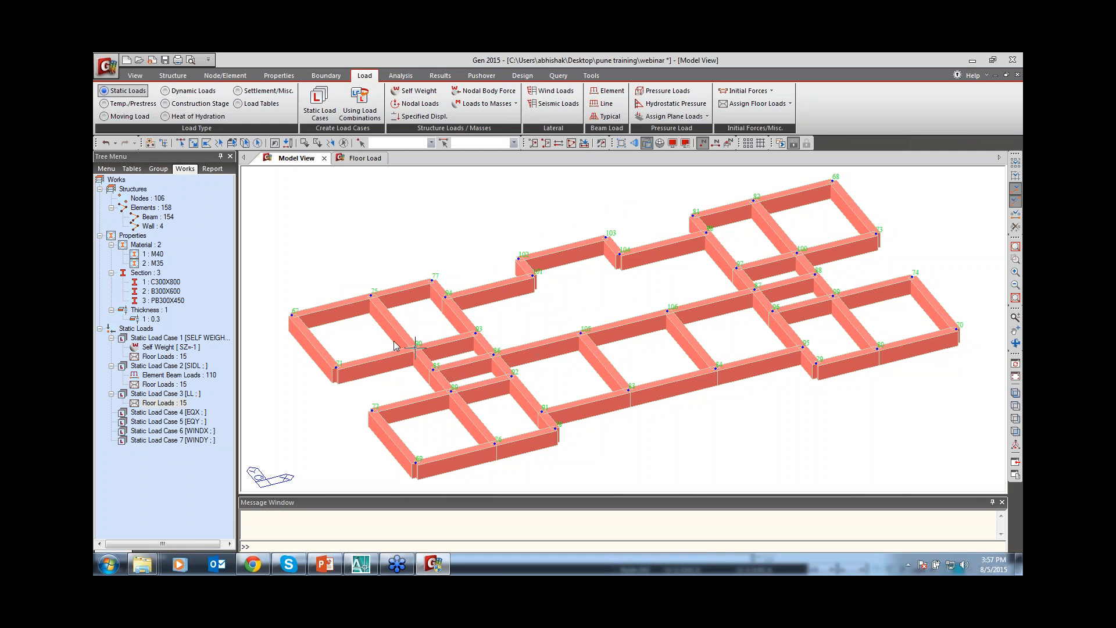
Show the floor framing as a wireframe and orient it so the node numbers at the beam intersections are readable.
scroll(471, 344, "up", 3)
scroll(575, 312, "up", 3)
middle_click_drag(477, 310, 594, 304)
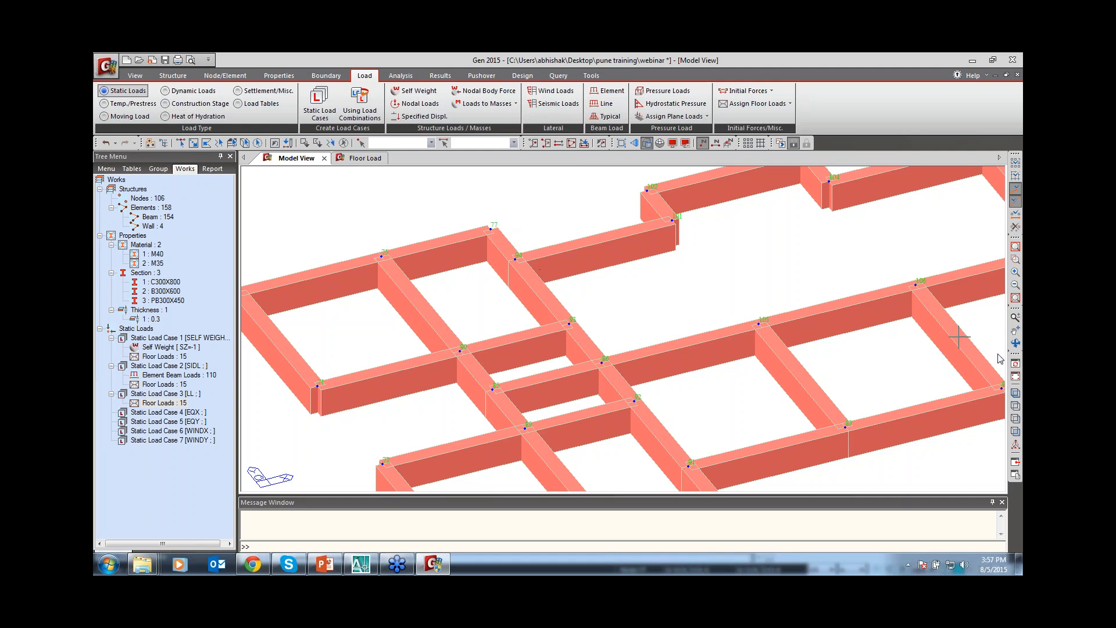
left_click(1015, 343)
left_click_drag(706, 300, 703, 295)
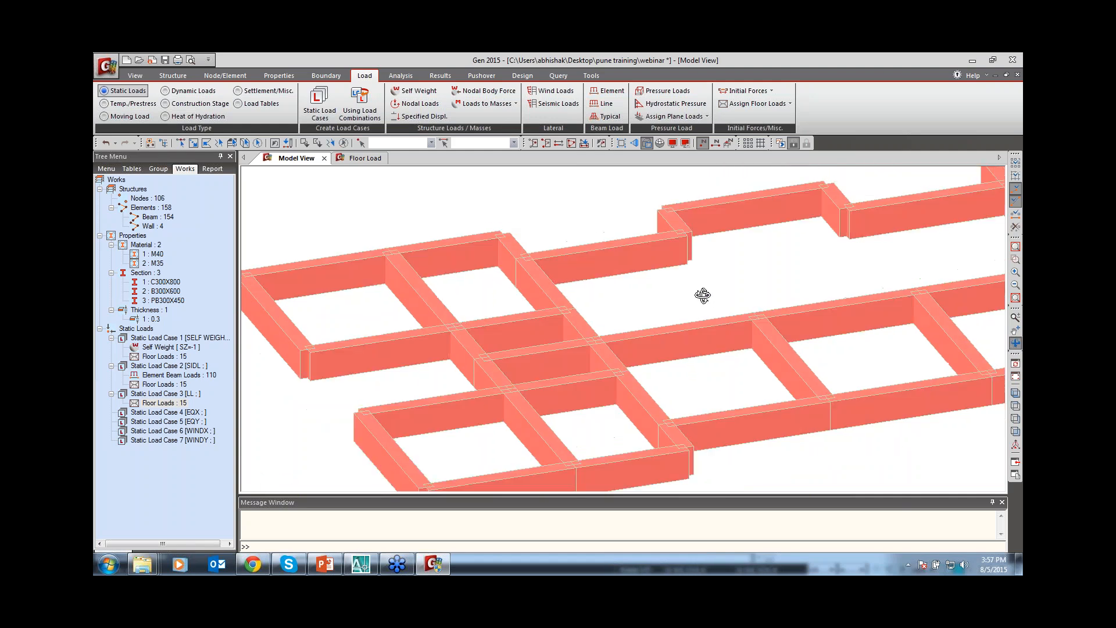
key("ctrl+h")
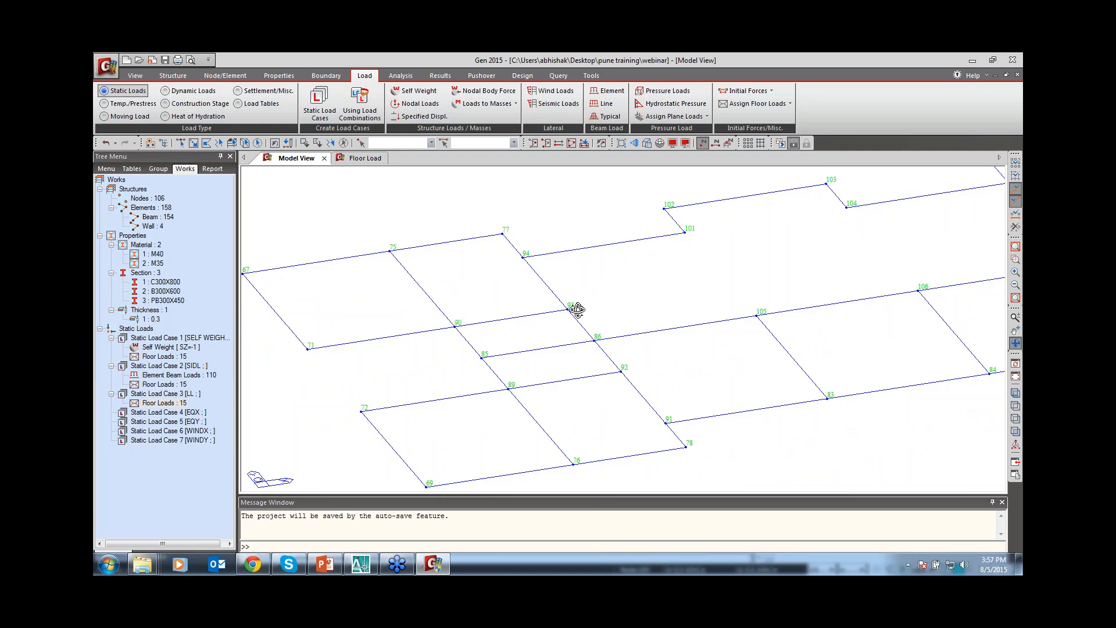
left_click(1016, 343)
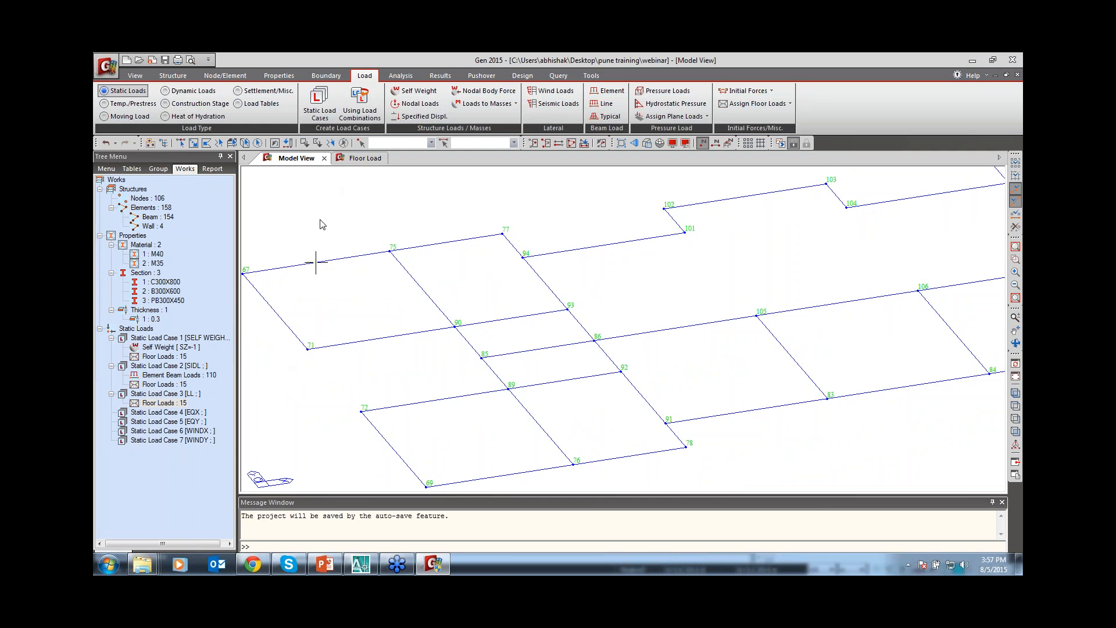
Examine the loading-area nodes of row 2 and the staircase row's distribution and angle in the floor load table, and close it.
left_click(364, 158)
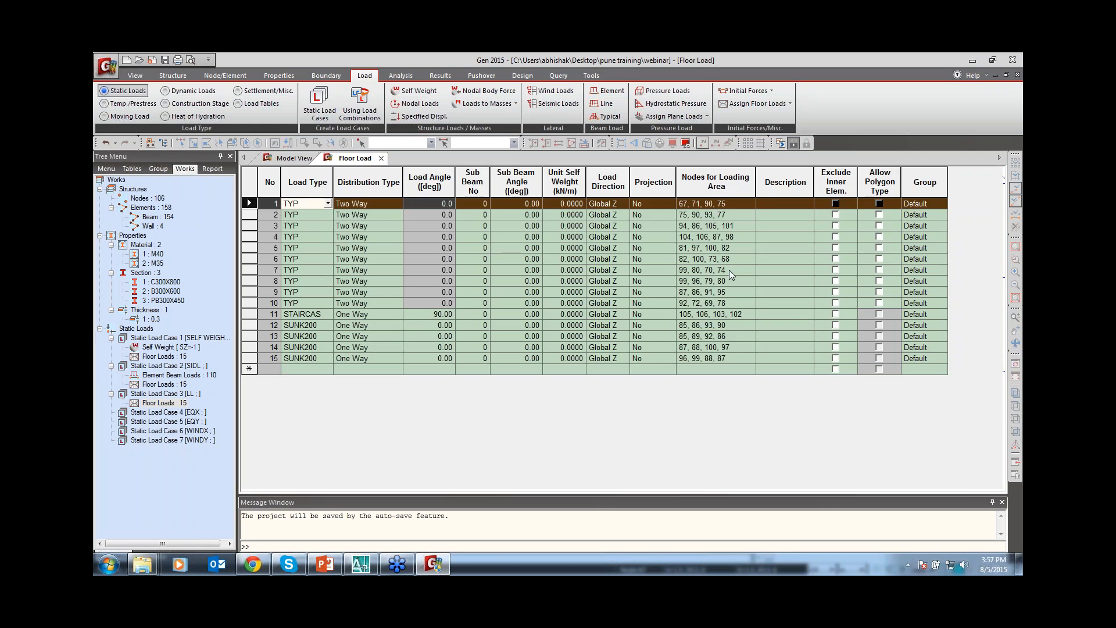
left_click(698, 216)
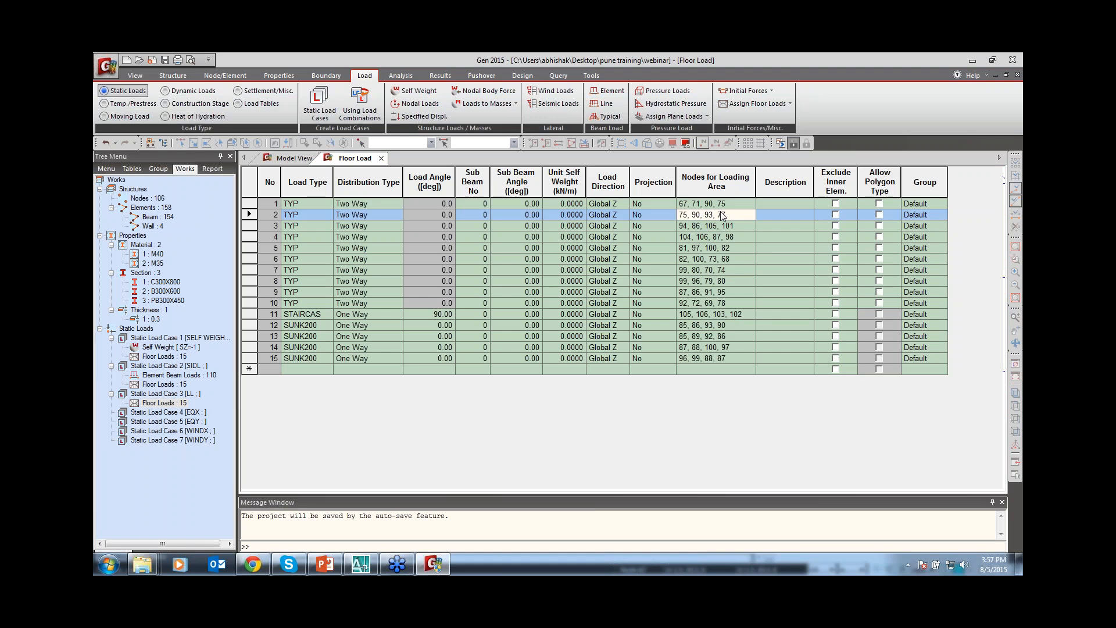
left_click_drag(726, 215, 685, 216)
left_click(252, 215)
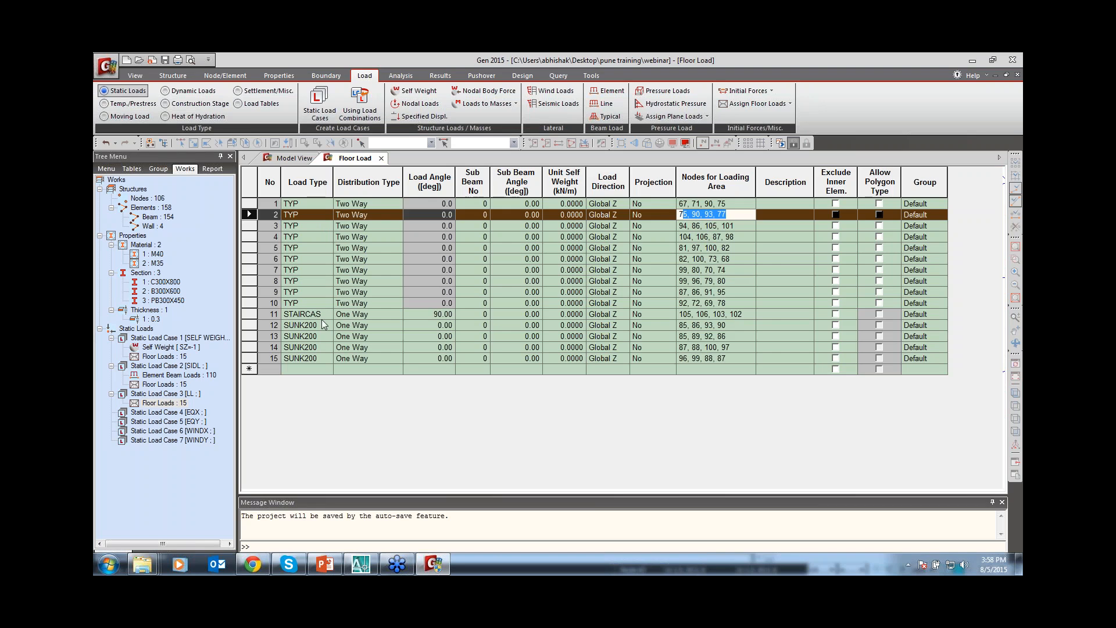
left_click(355, 314)
left_click(428, 316)
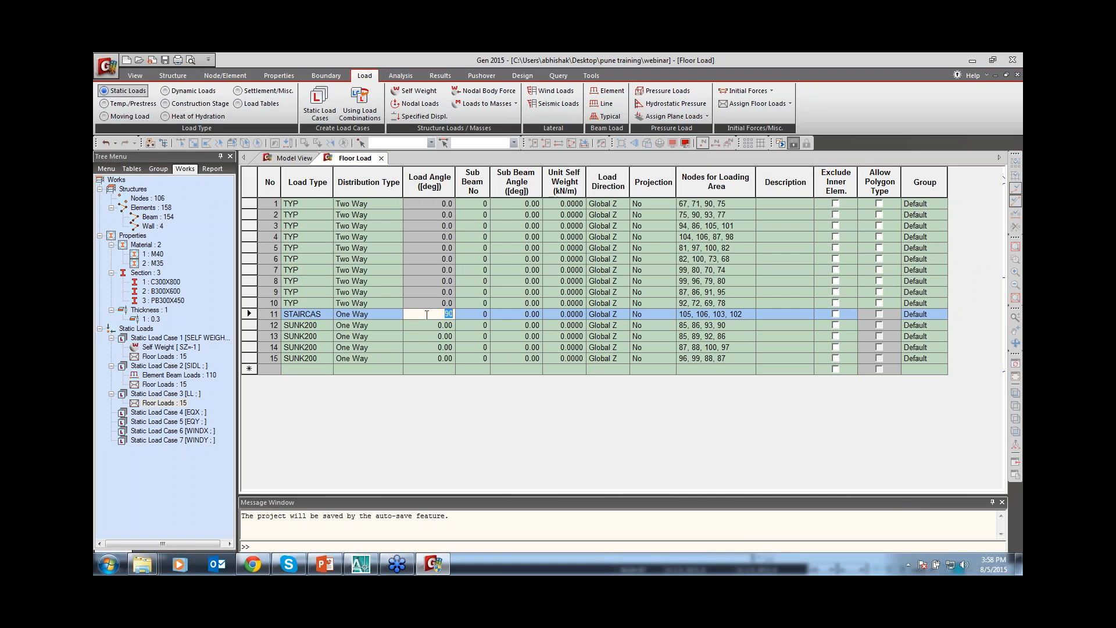
left_click(382, 158)
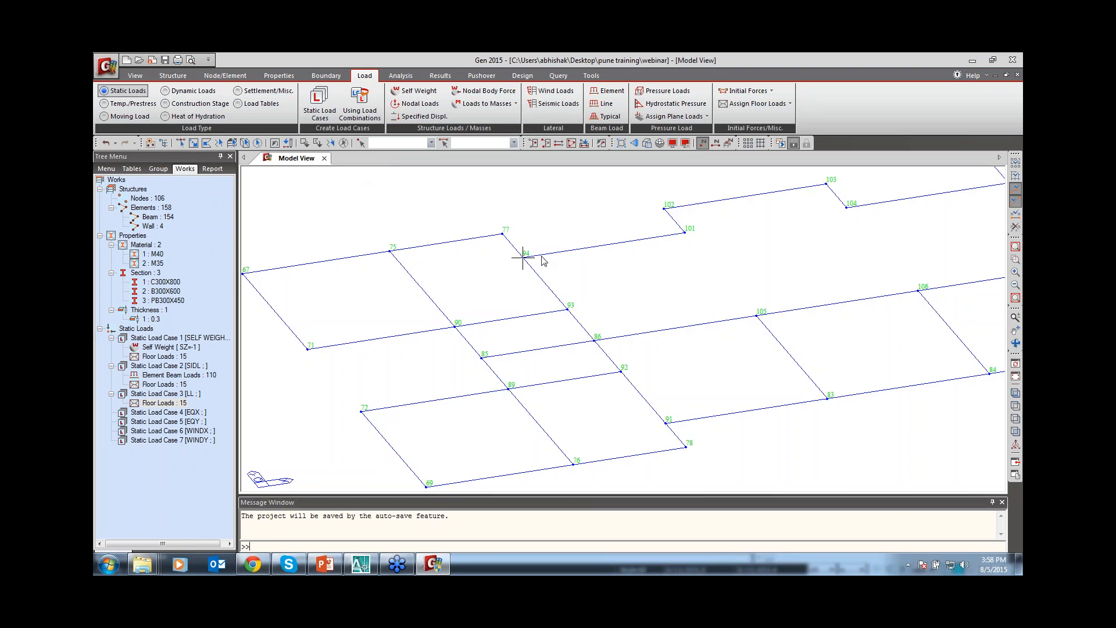
Start a new project and reopen the model webinar.mgb from the pune training folder.
key("ctrl+n")
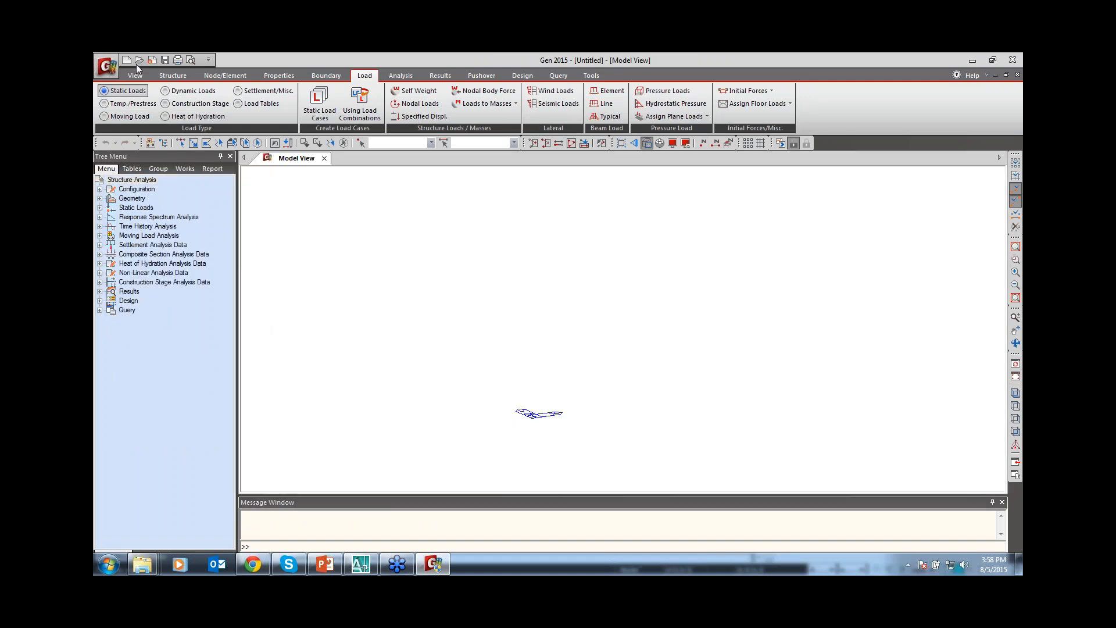
left_click(138, 61)
left_click(508, 314)
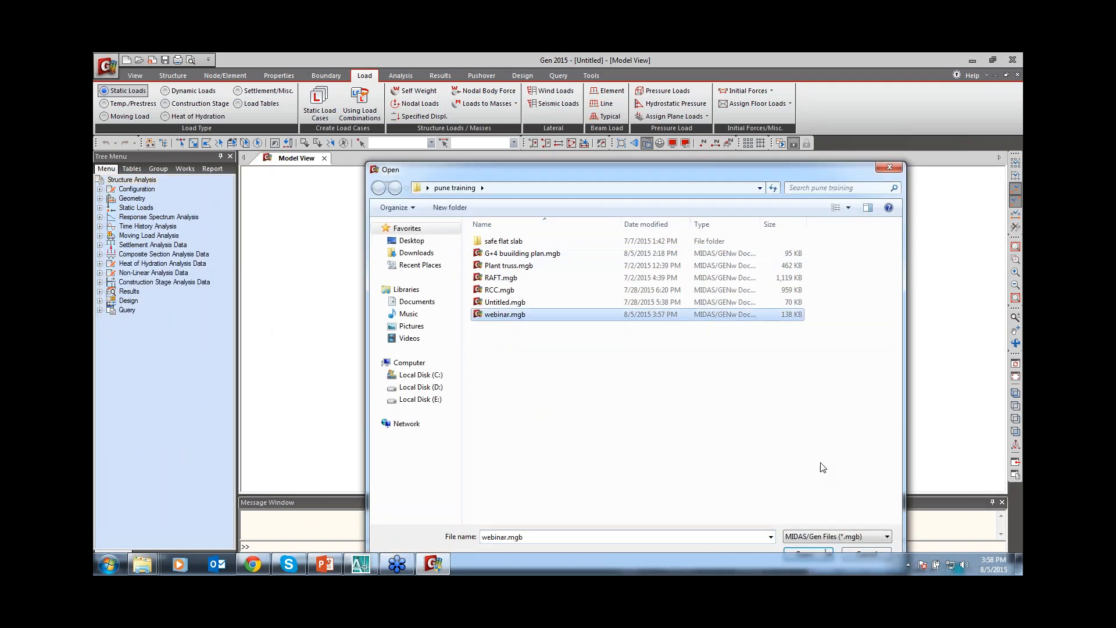
left_click_drag(694, 174, 682, 133)
left_click(792, 512)
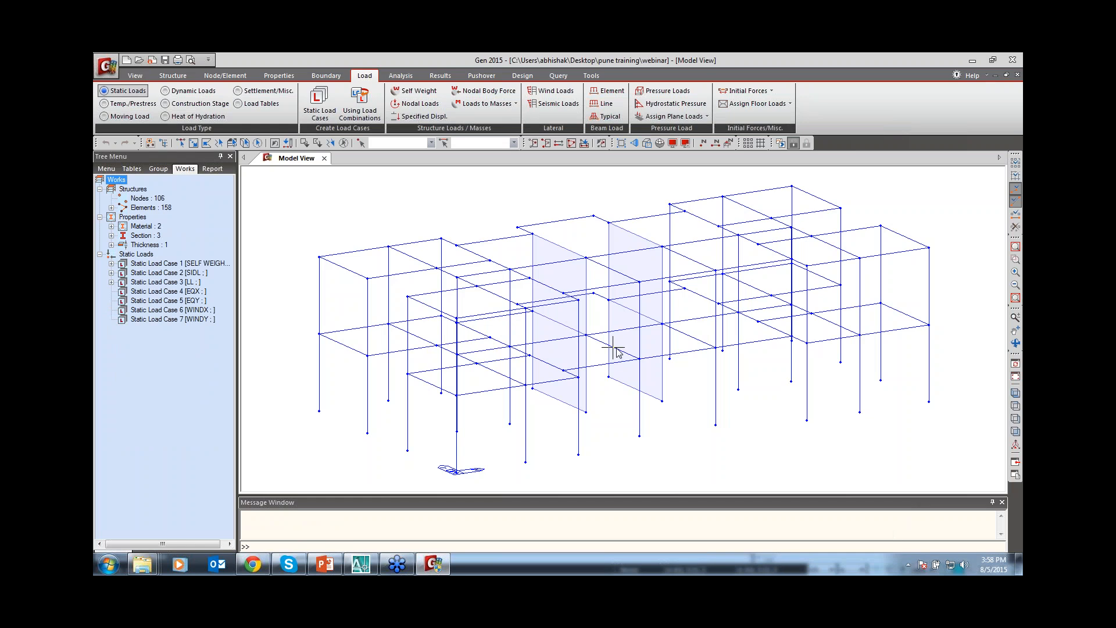
Expand static load cases 1 and 2 in the works tree and check the model for duplicate elements.
left_click(111, 273)
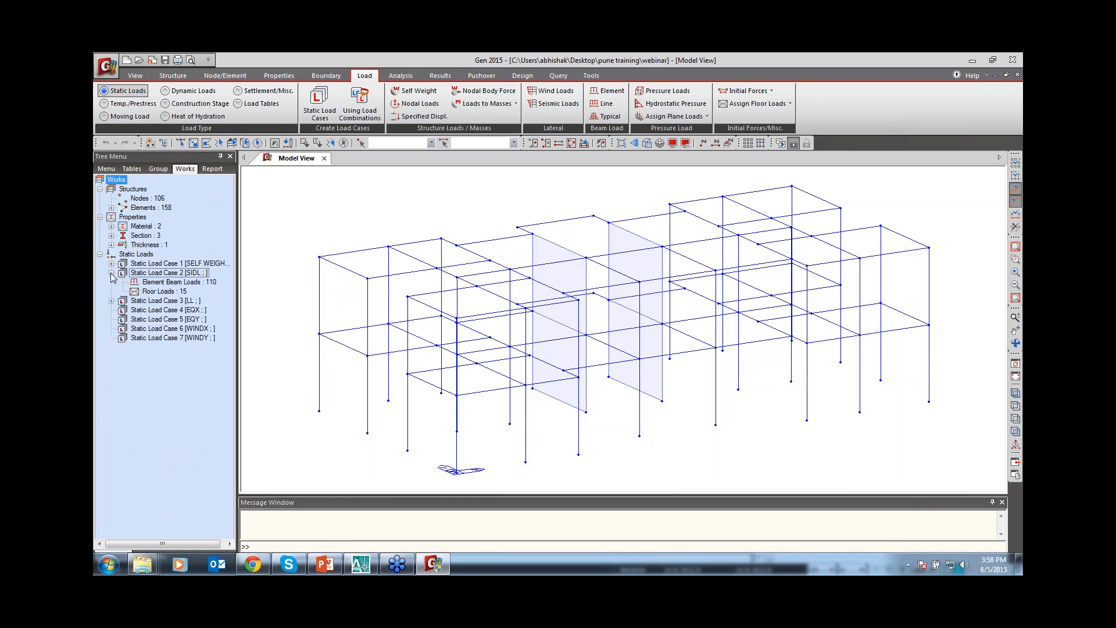
left_click(111, 263)
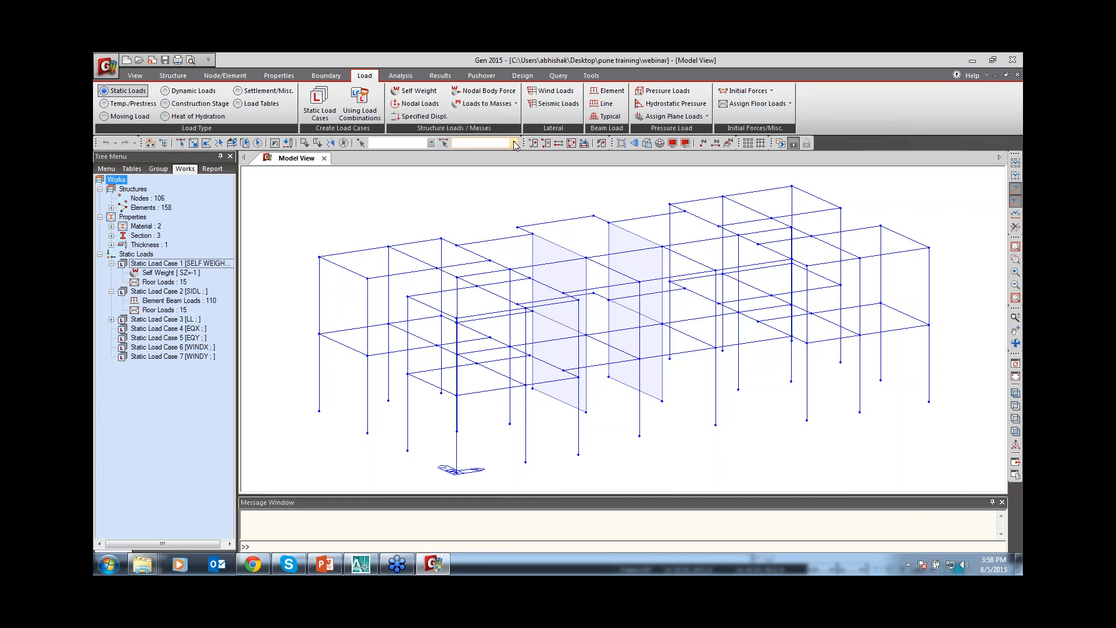
left_click(185, 80)
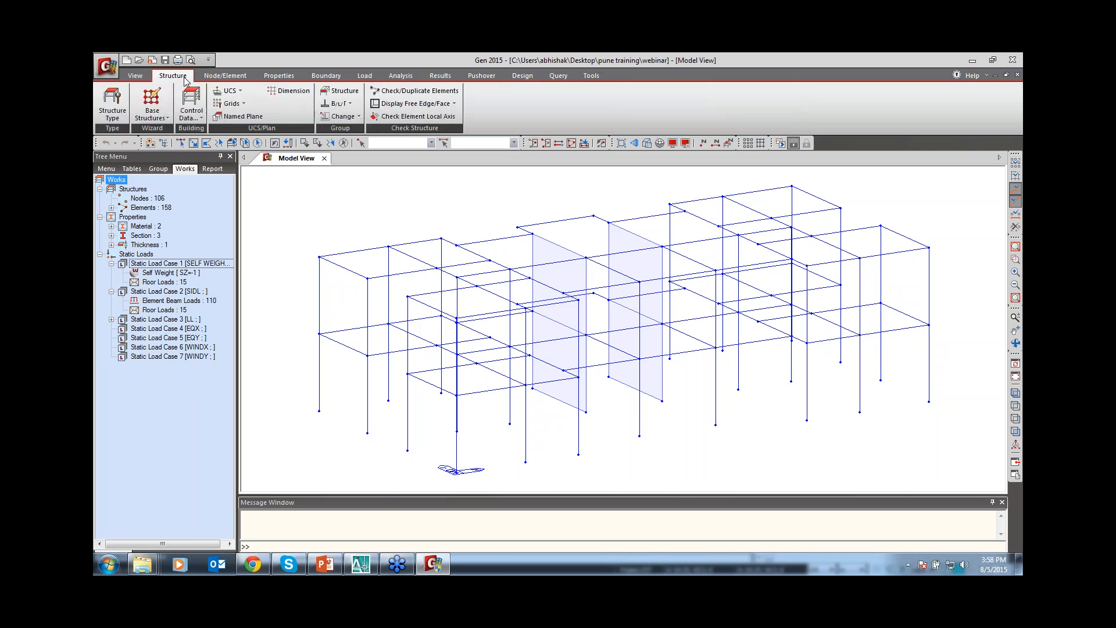
left_click(421, 92)
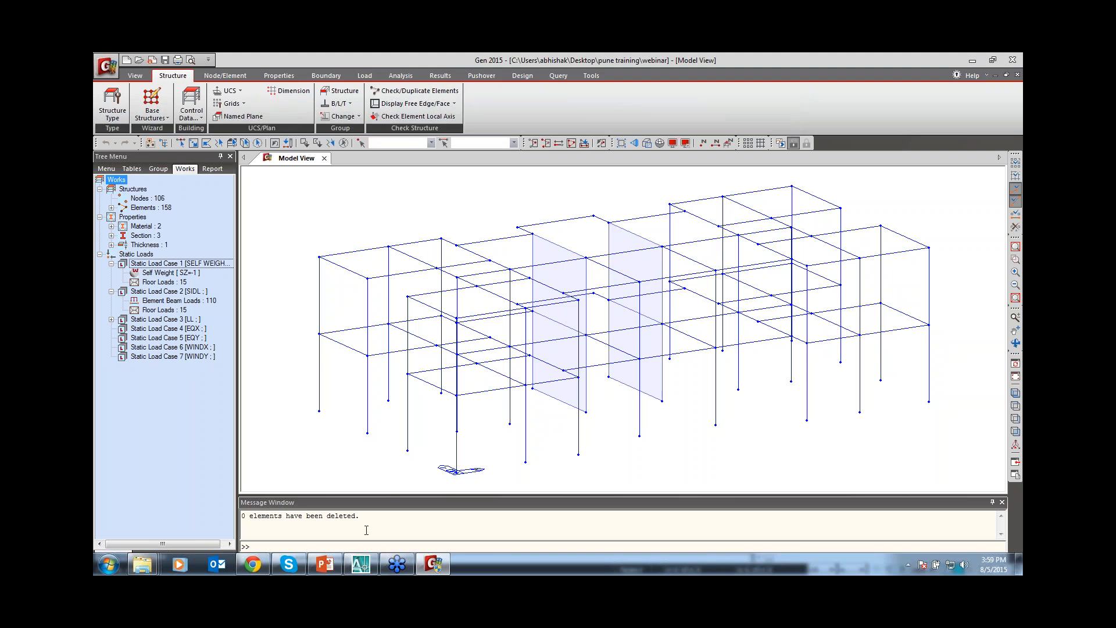
left_click_drag(361, 516, 242, 516)
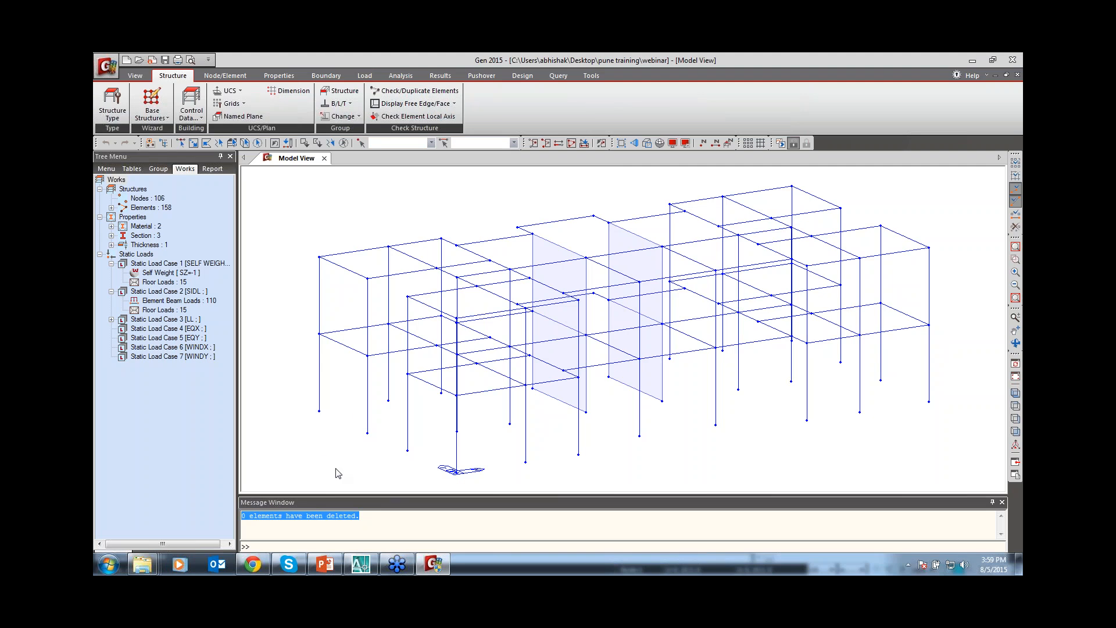
Render the members as solids and select all nodes and elements of the upper storey from an elevation view.
mouse_move(338, 473)
key("ctrl+h")
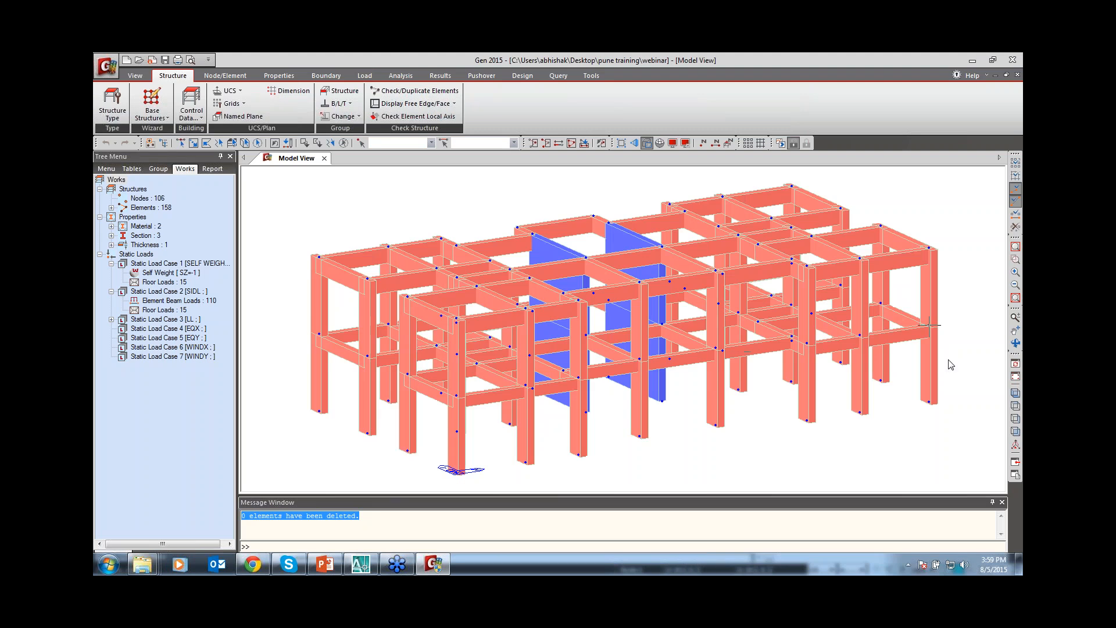
left_click(1015, 433)
left_click(180, 142)
left_click_drag(983, 210, 293, 309)
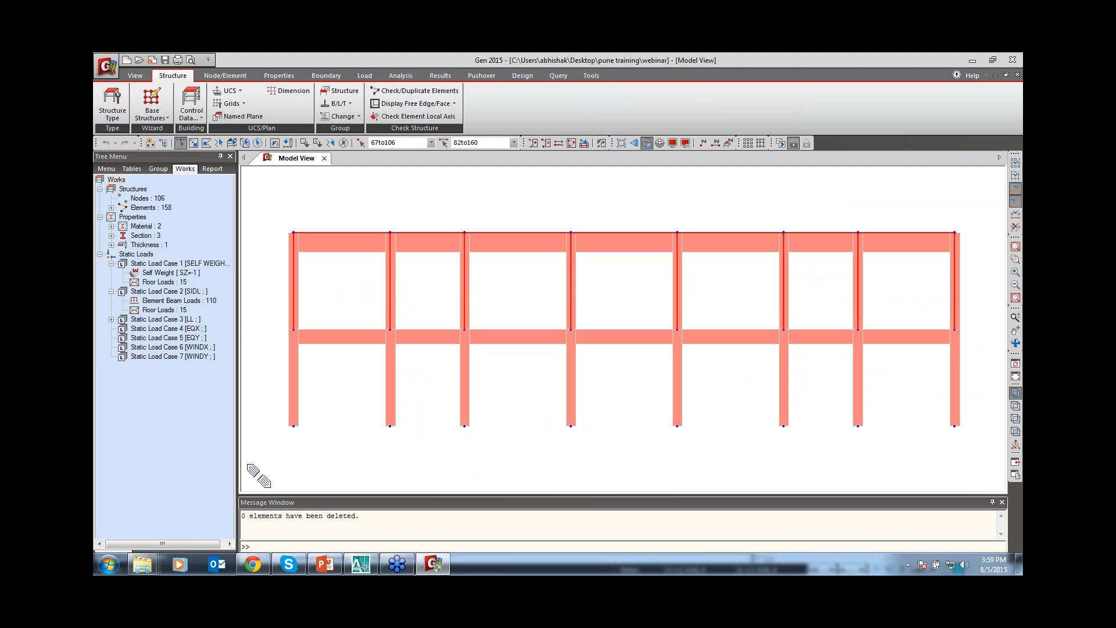
left_click(1015, 394)
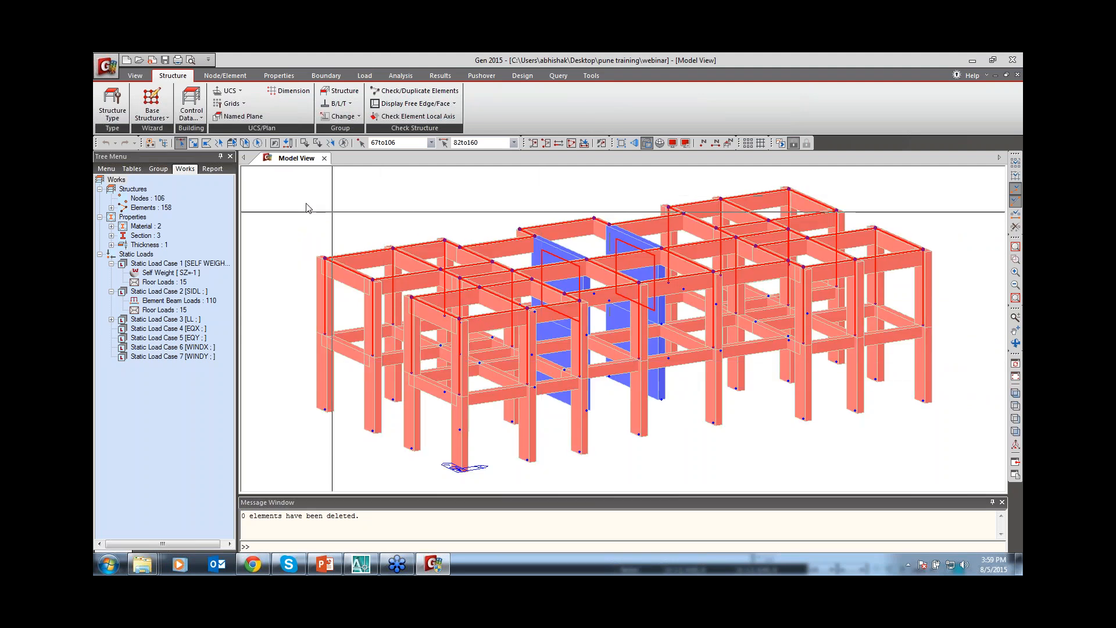
Generate 10 copies of the selected storey at 3 m spacing along global Z with Building Generation, copying the attributes.
left_click(192, 111)
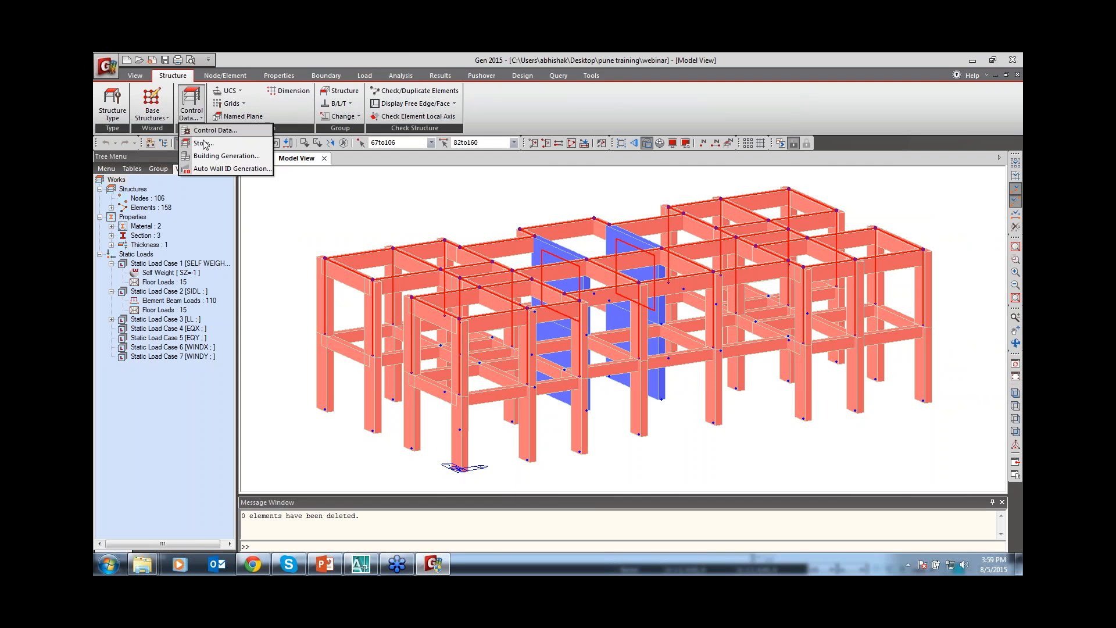
left_click(211, 157)
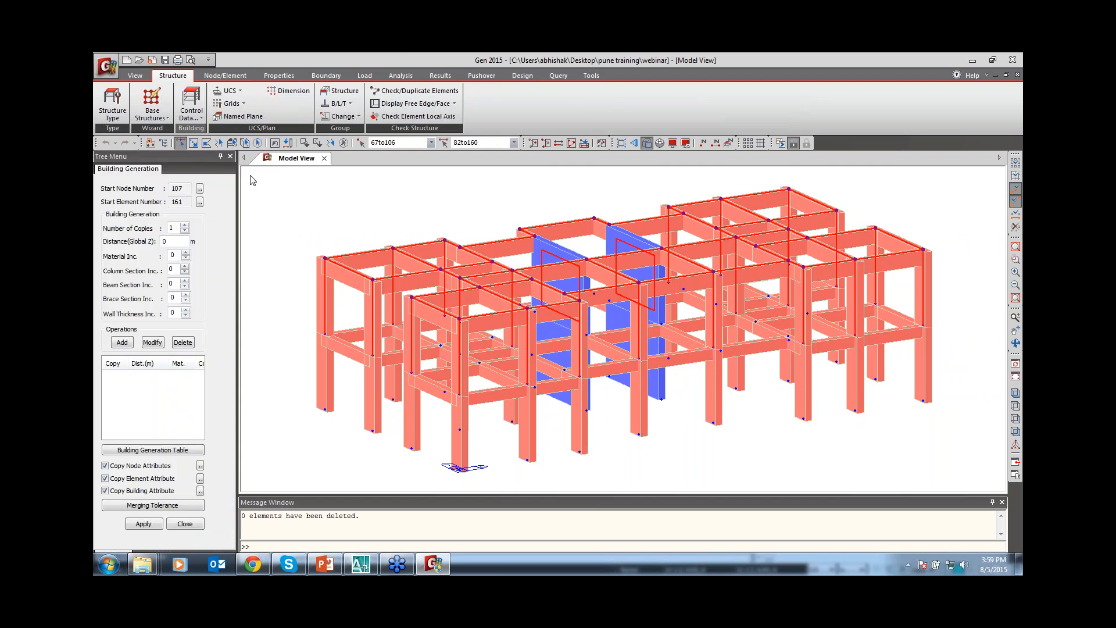
left_click(172, 228)
left_click(168, 242)
double_click(162, 240)
type("3")
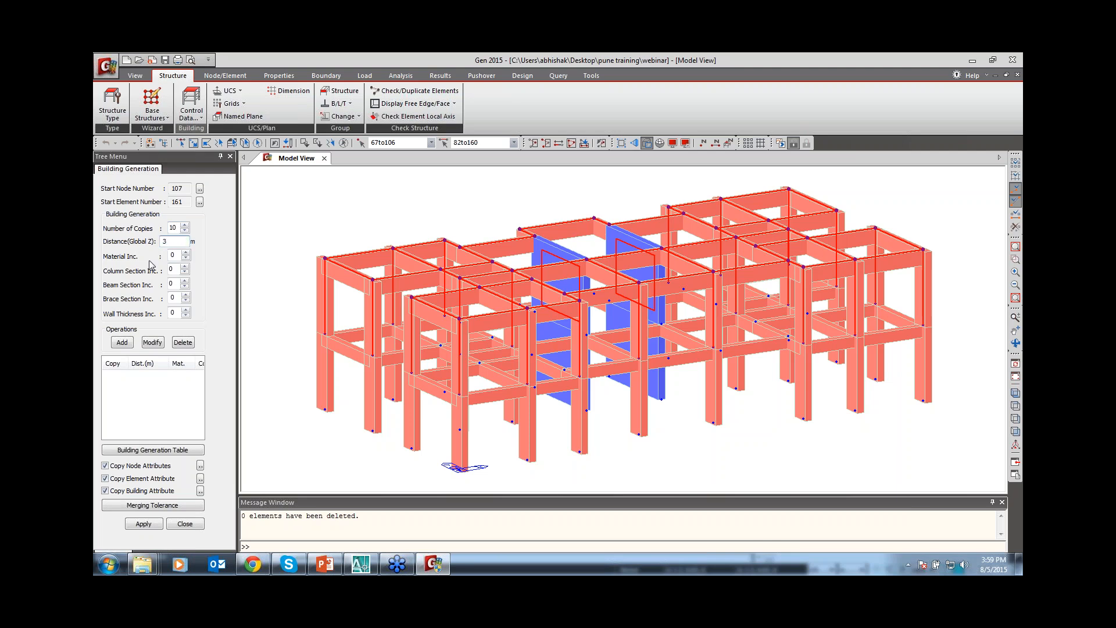
left_click(122, 342)
left_click(144, 523)
left_click(185, 524)
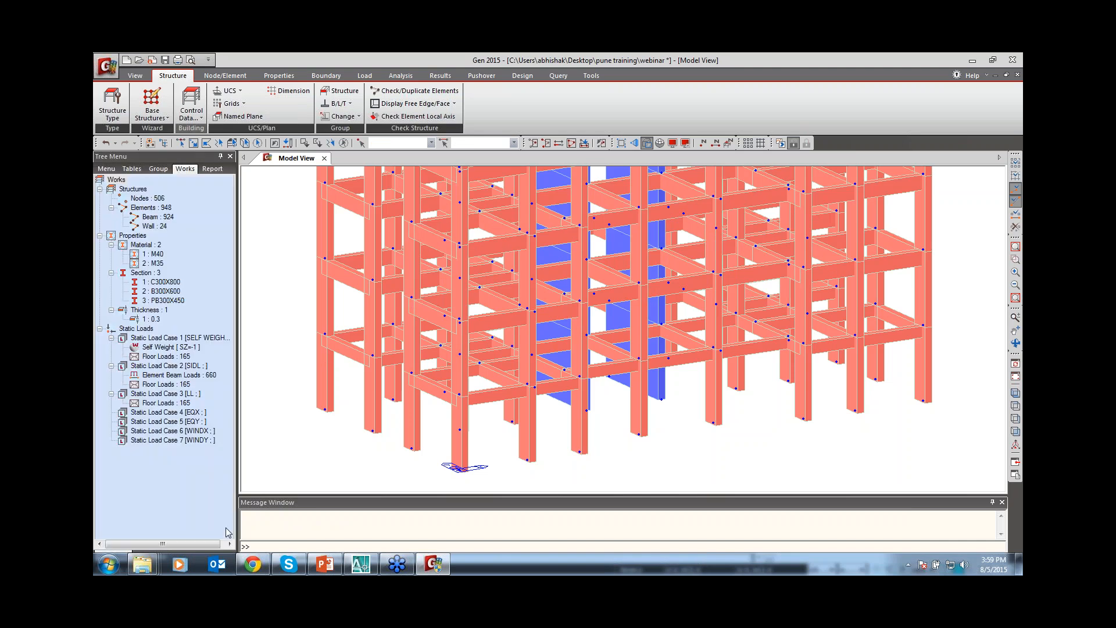
Review the SIDL floor load table of the generated building, including rows 158 to 165 and the load type options, and close it.
left_click(1016, 396)
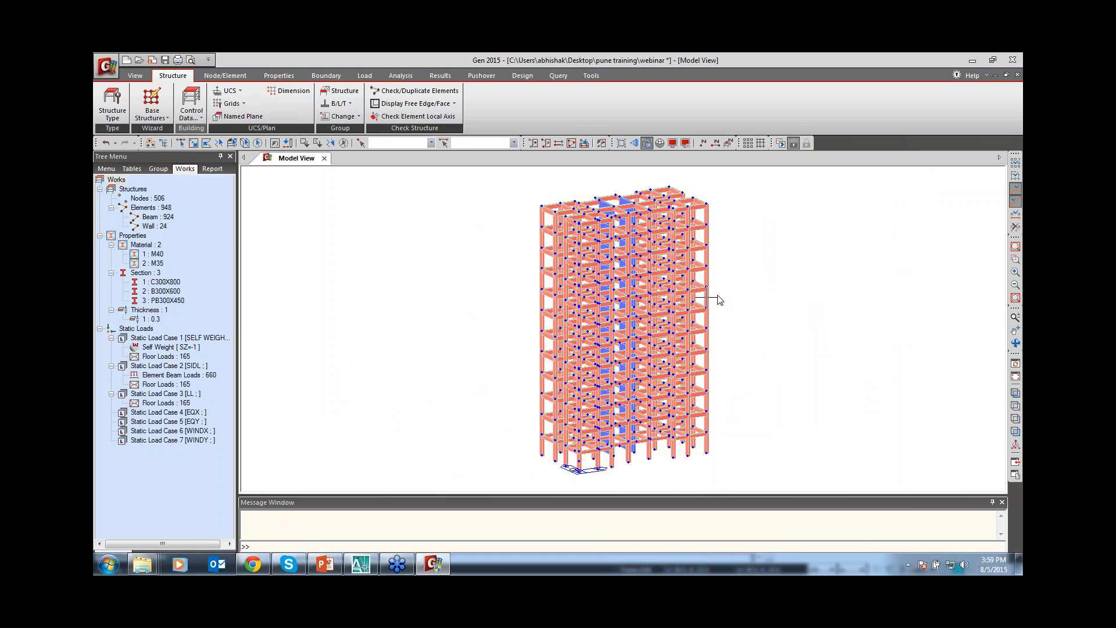
mouse_move(718, 297)
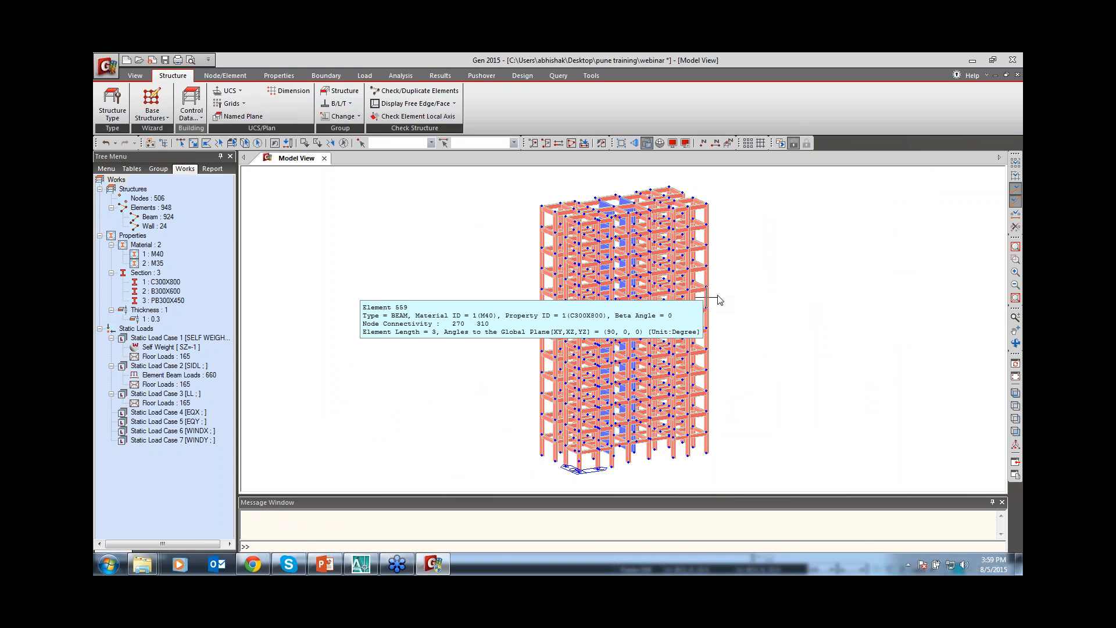
right_click(161, 385)
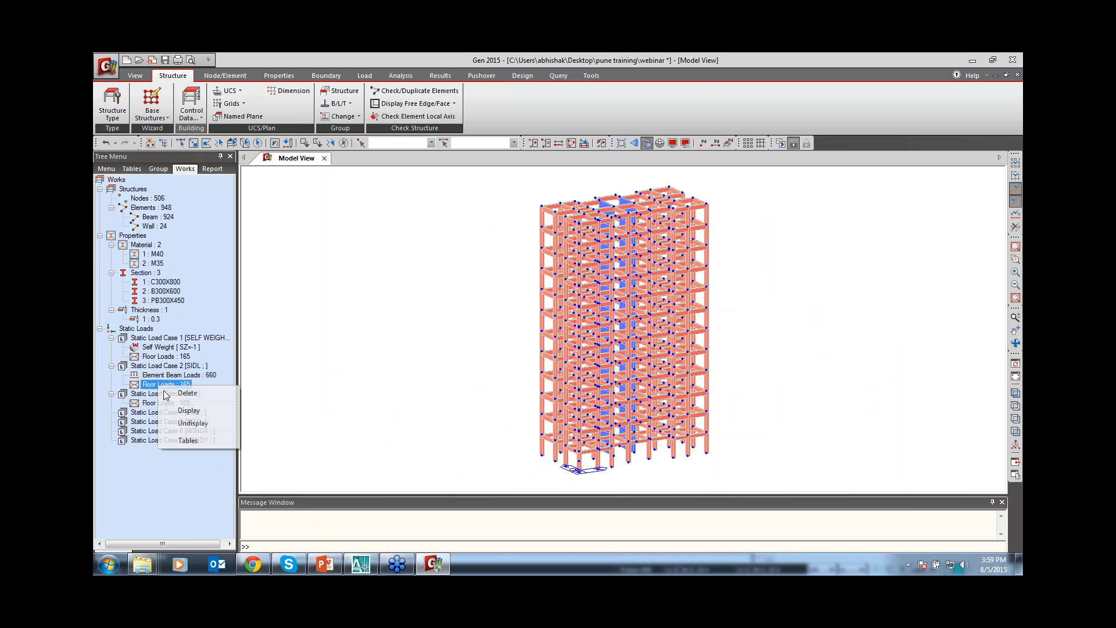
left_click(188, 440)
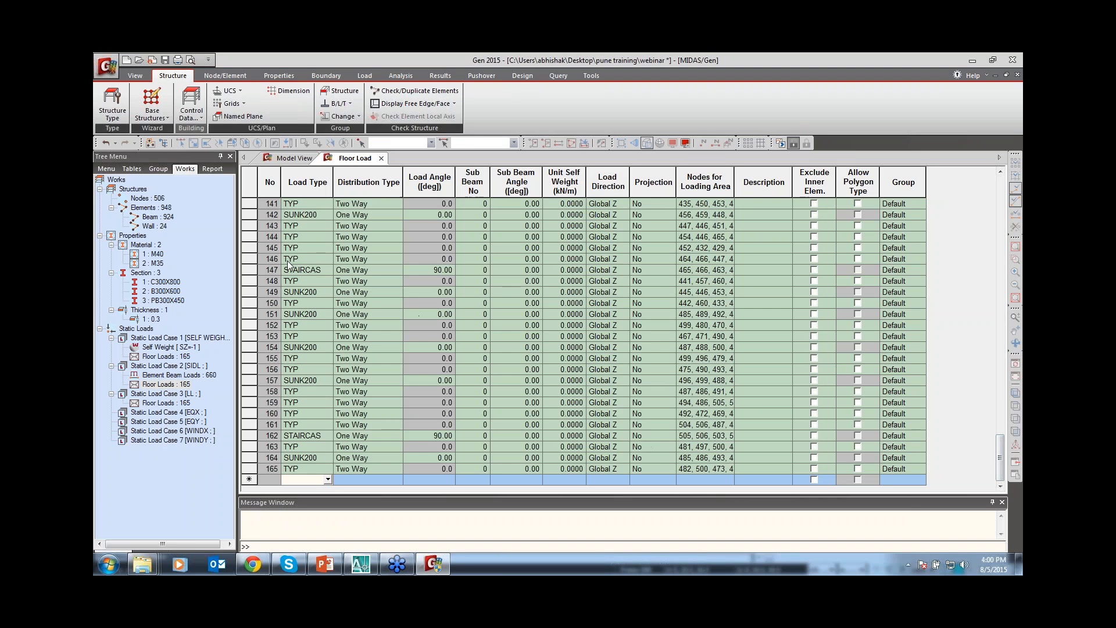
left_click_drag(261, 392, 250, 468)
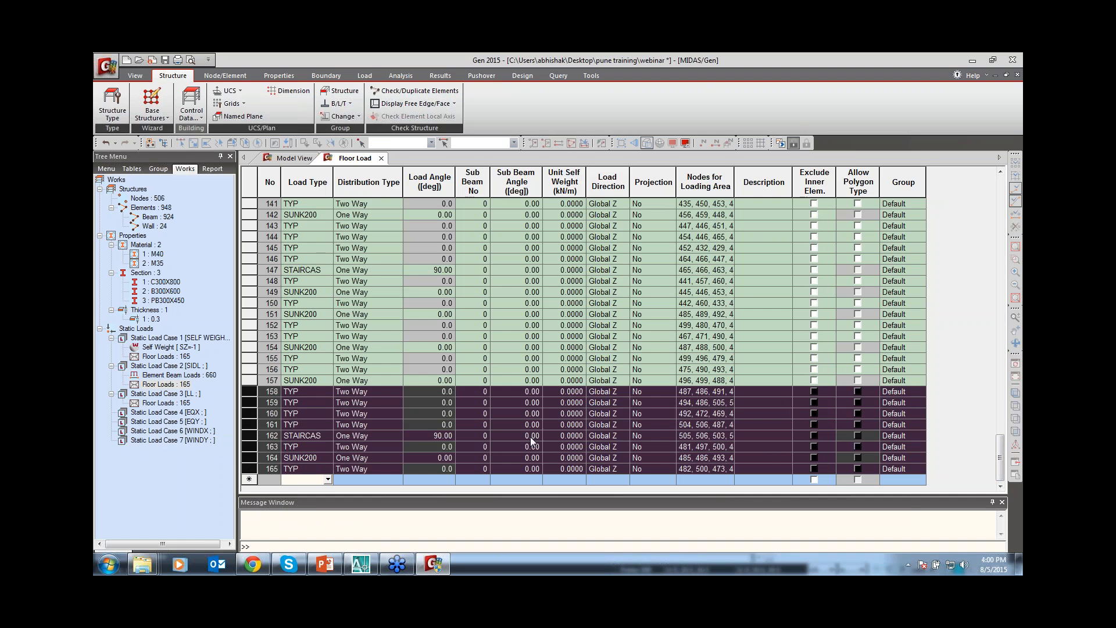
left_click(295, 393)
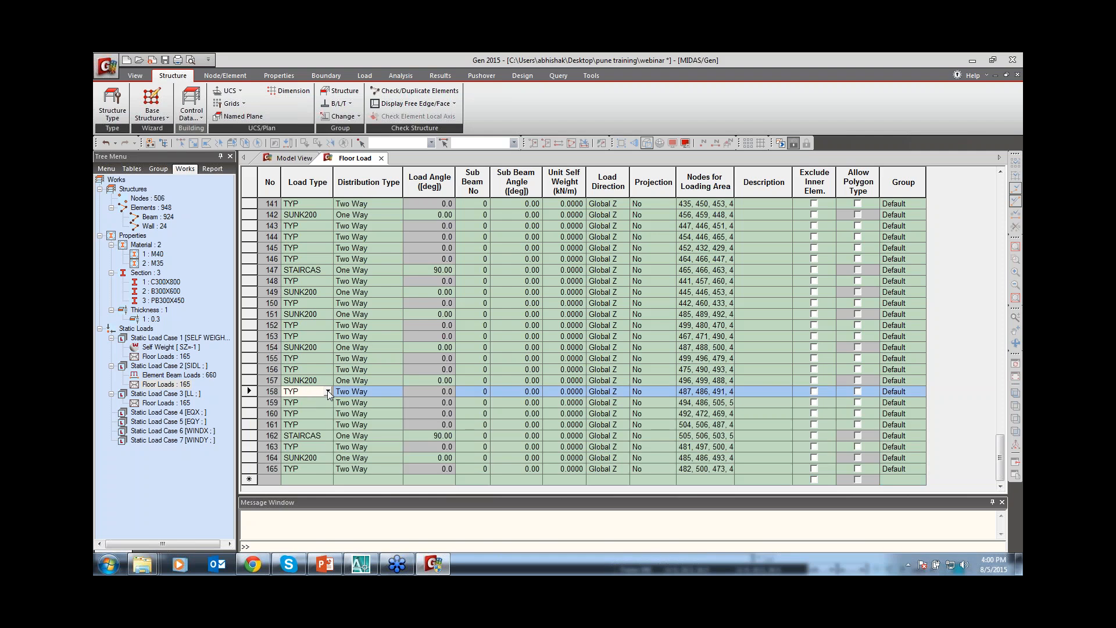
left_click(328, 392)
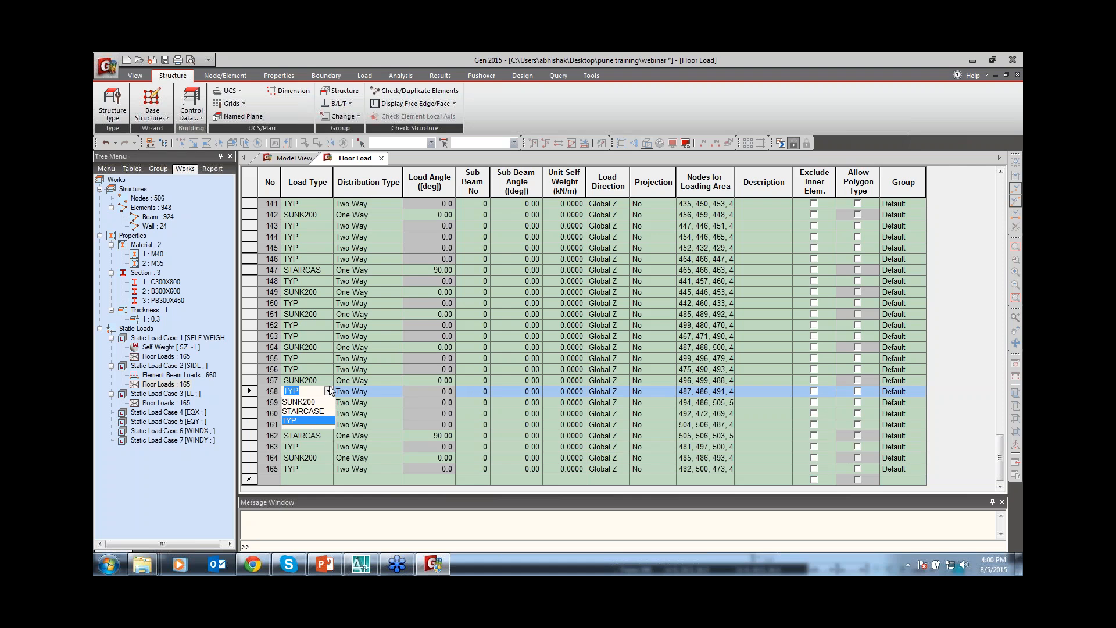
left_click(329, 391)
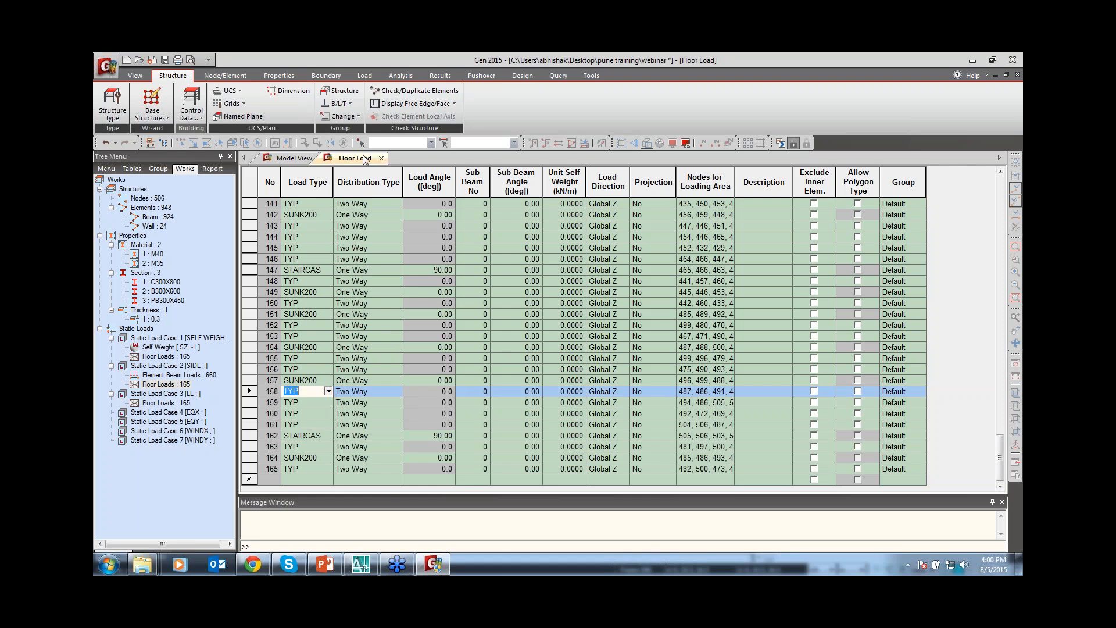
left_click(381, 159)
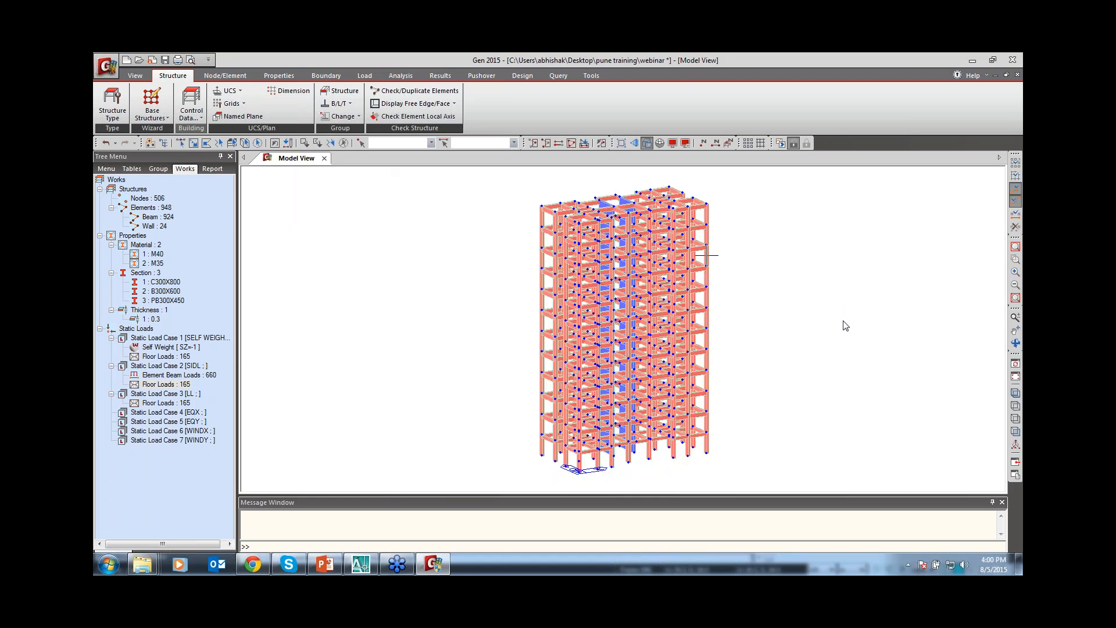
Hide the node symbols in the model display and show the building in plan view.
left_click(673, 143)
left_click(478, 249)
left_click(484, 454)
left_click(1016, 344)
left_click_drag(688, 277, 476, 291)
left_click(1016, 406)
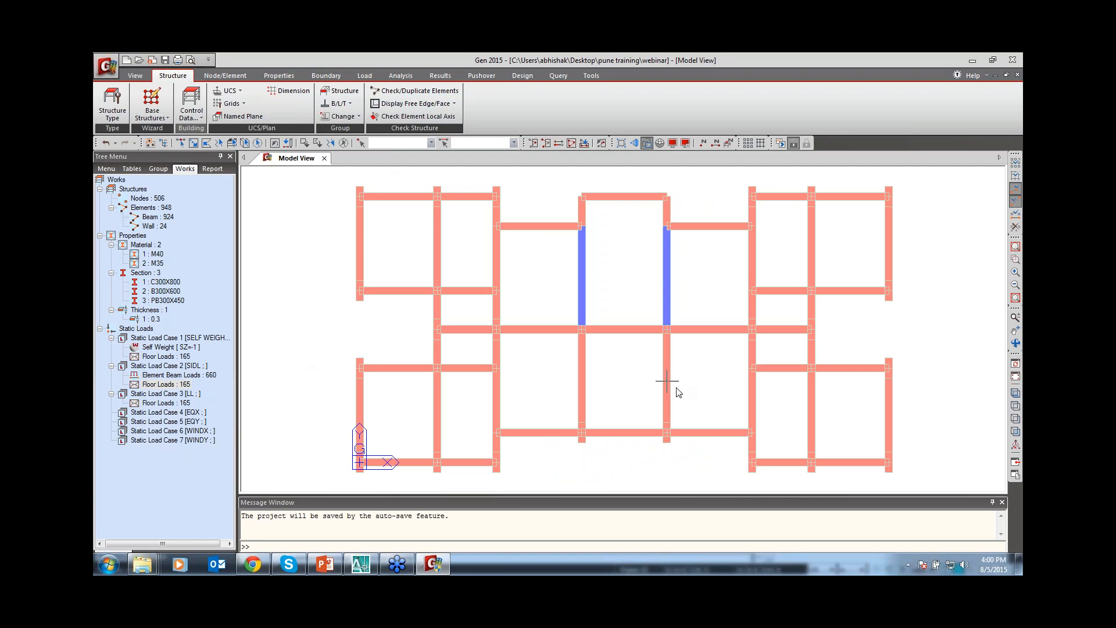
mouse_move(667, 382)
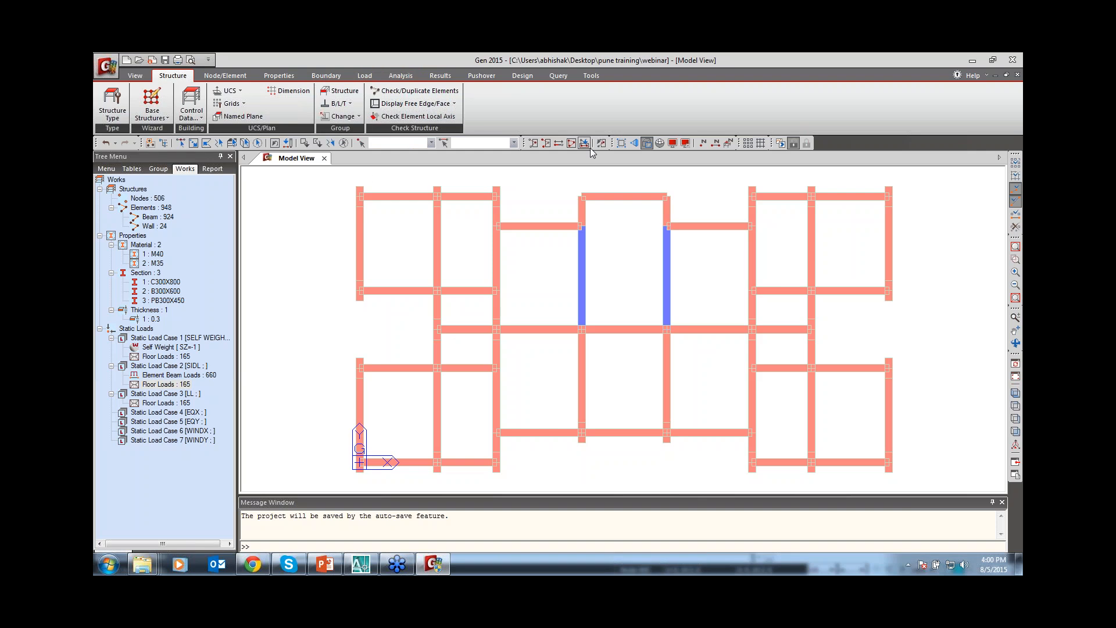
Turn on the Wall ID labels for the wall elements in the plan view.
left_click(672, 144)
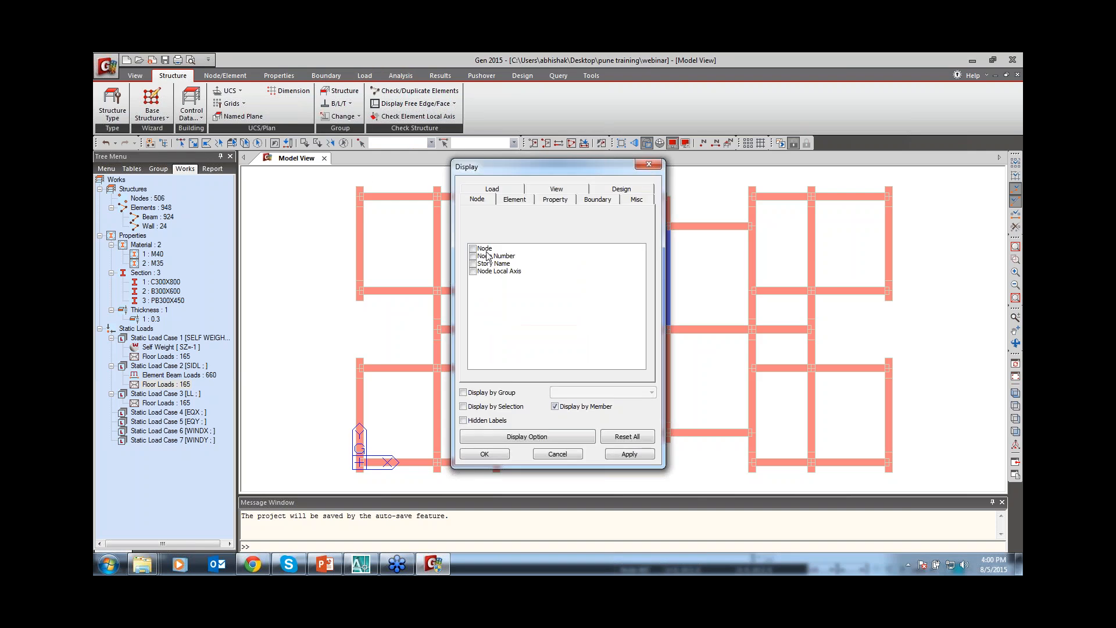
left_click(507, 201)
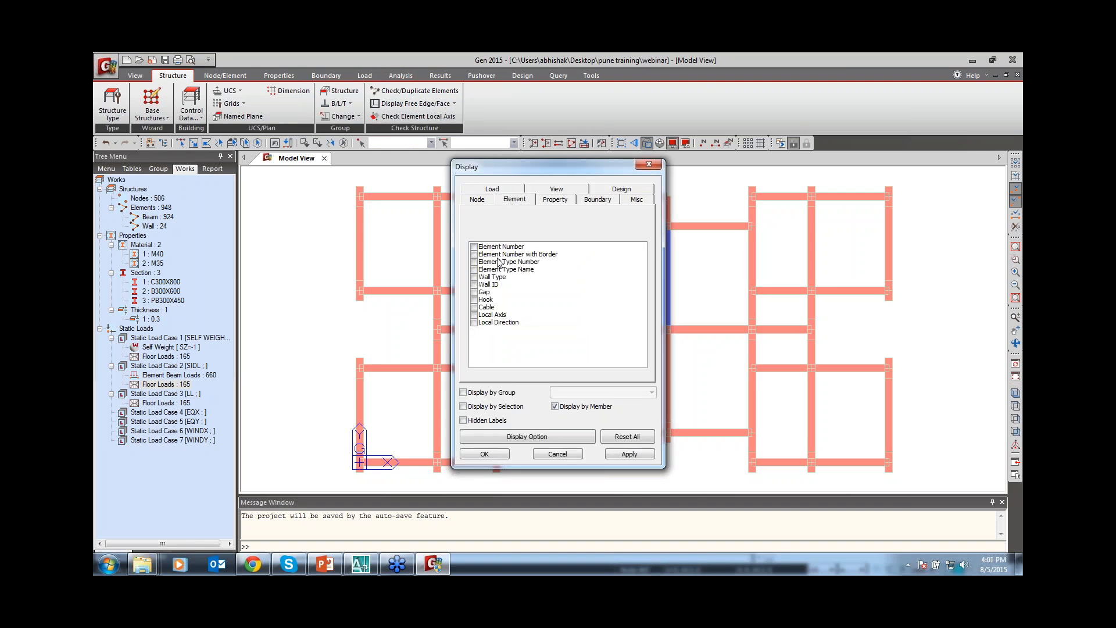
left_click(474, 285)
left_click(485, 454)
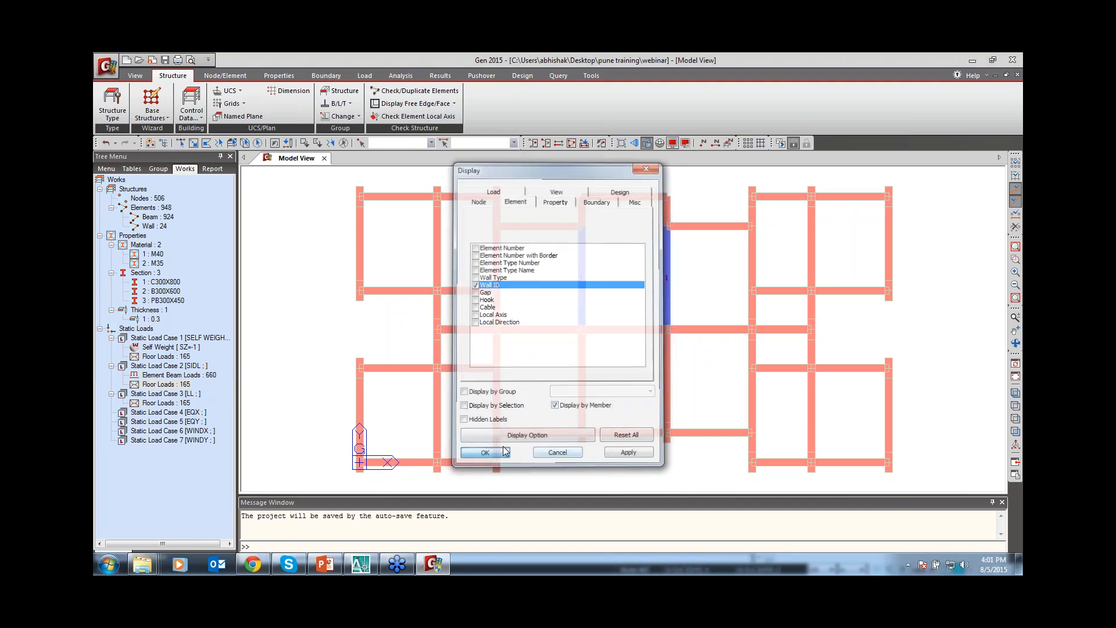
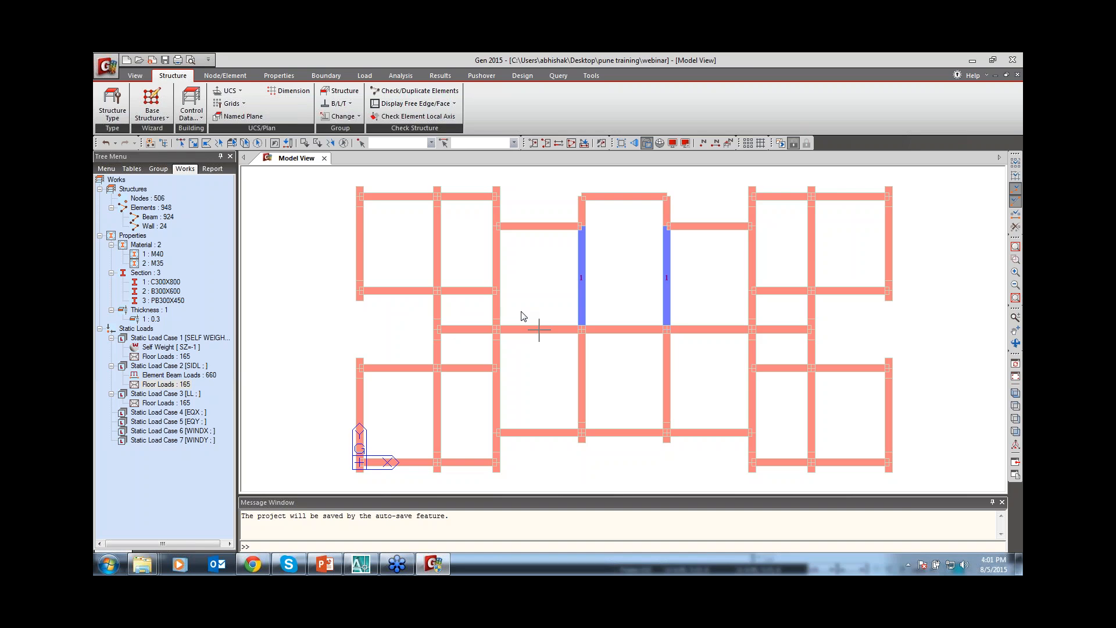
Assign Wall ID 1 to the left core wall on all storeys with Change Element Parameters, using automatic increment.
right_click(291, 230)
mouse_move(338, 252)
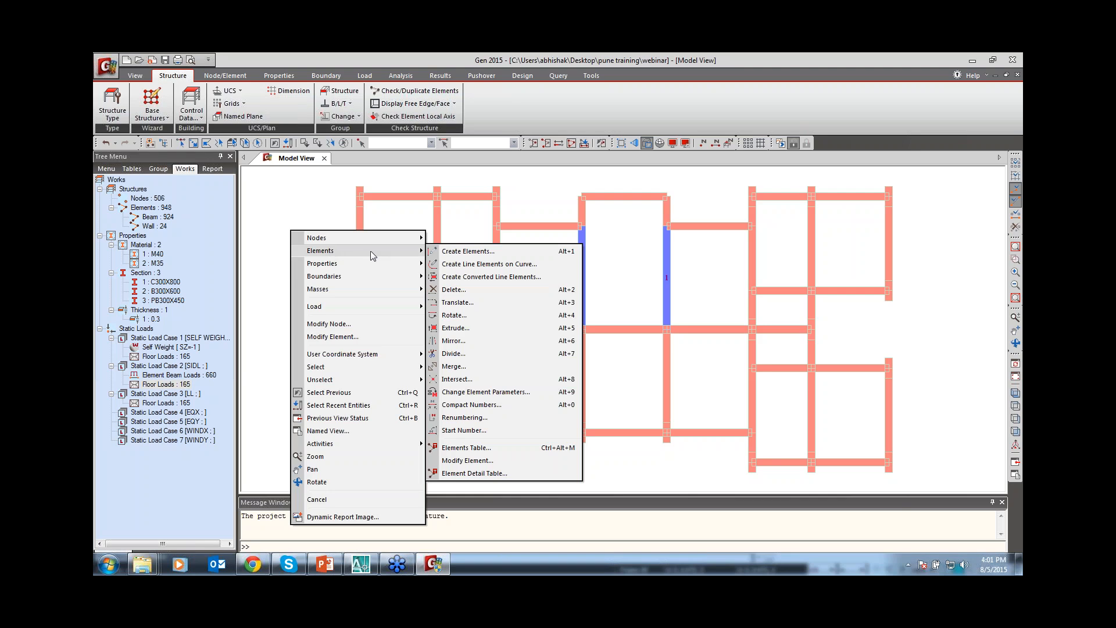
left_click(465, 395)
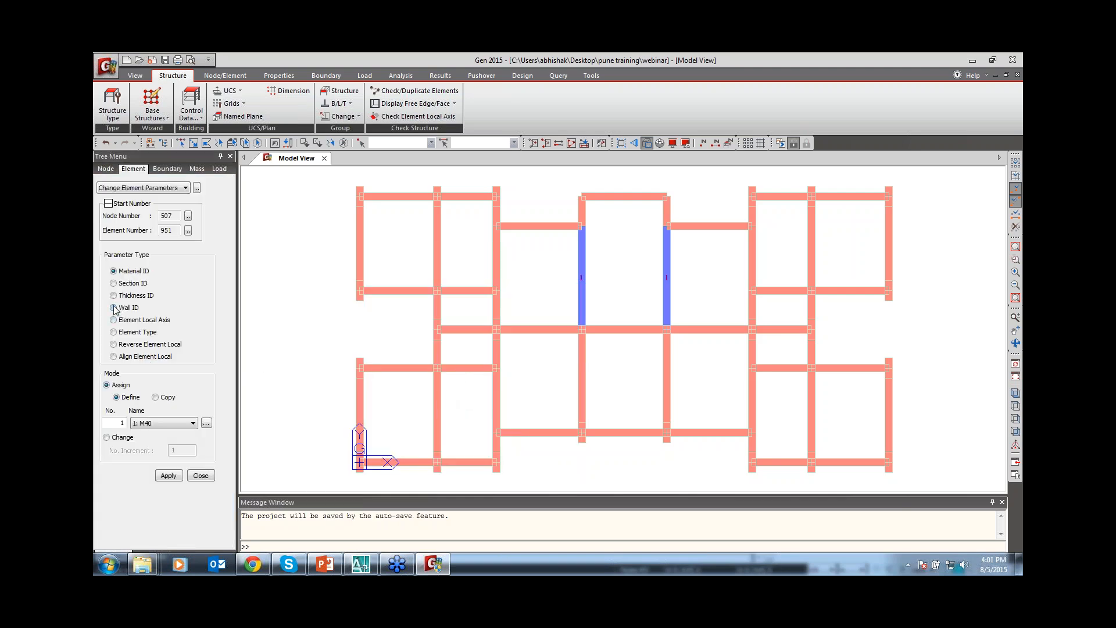
left_click(114, 308)
left_click(180, 143)
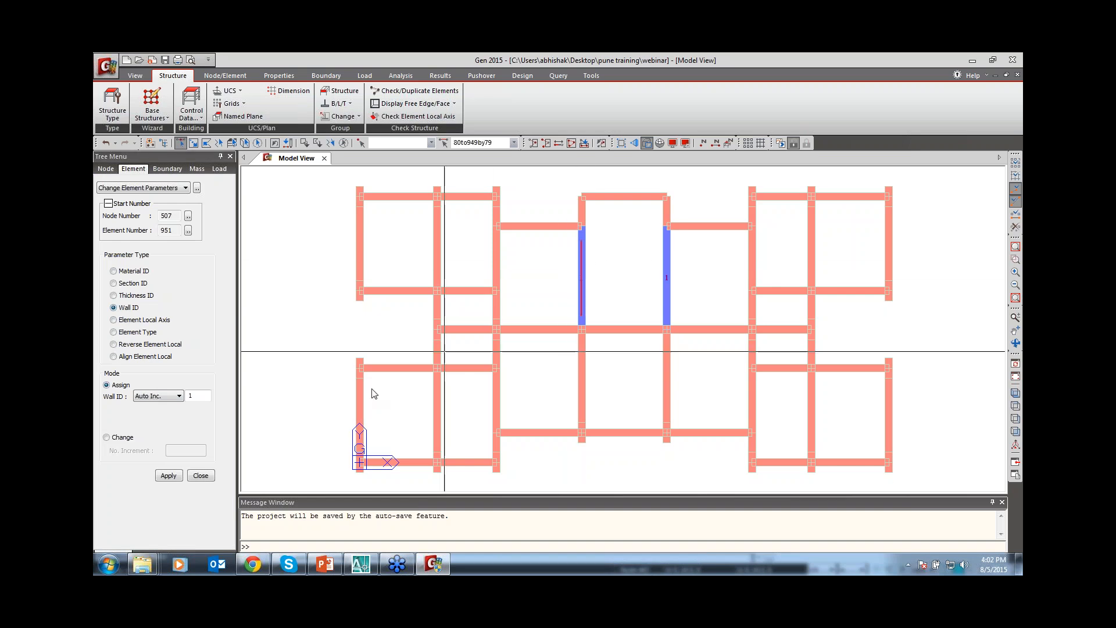
left_click(168, 476)
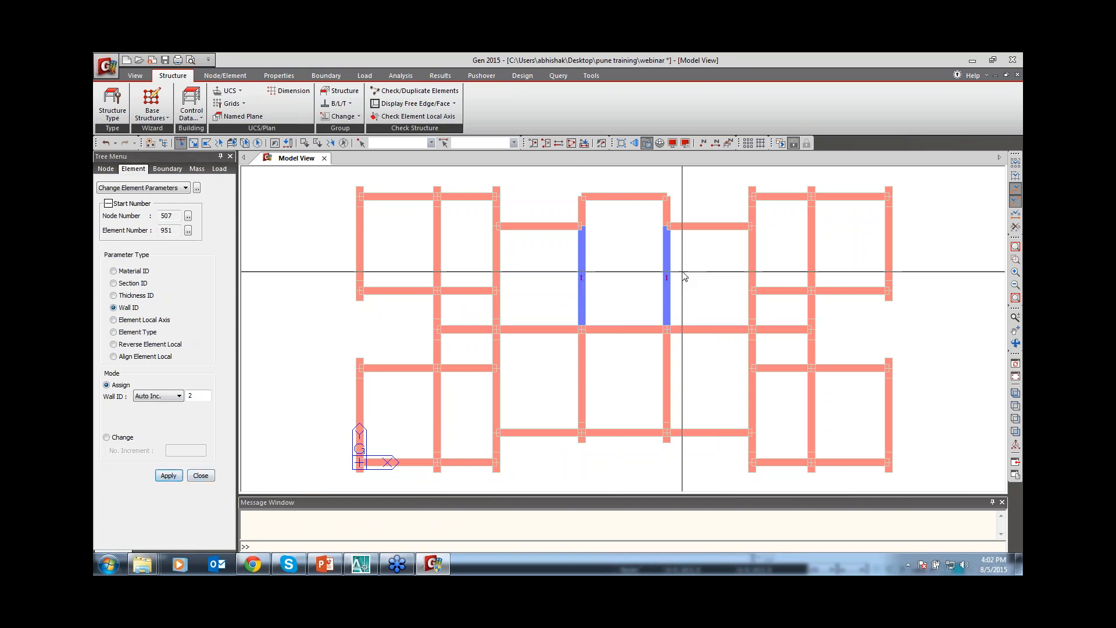
Assign Wall ID 2 to the right core wall on all storeys and finish changing element parameters.
left_click(667, 280)
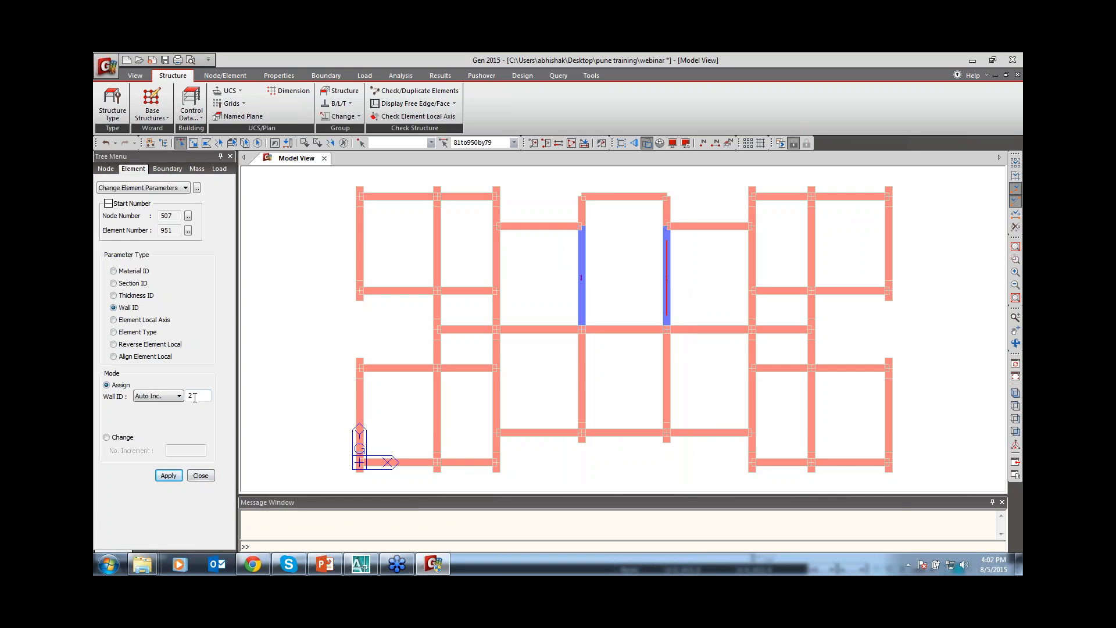
left_click(168, 476)
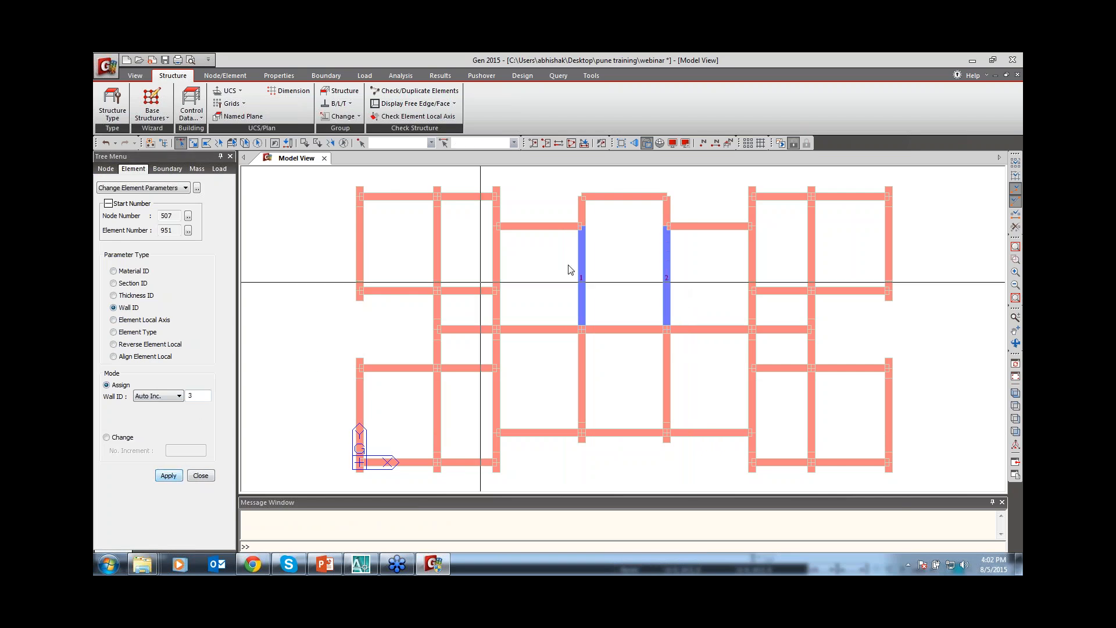
left_click(201, 476)
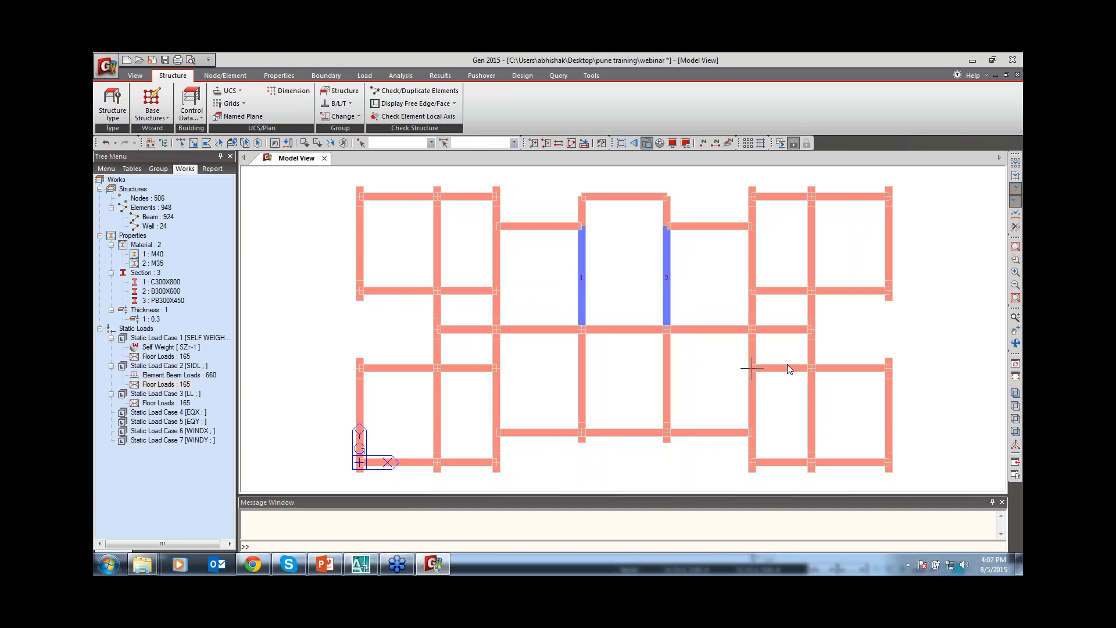
Add fixed supports at all base nodes of the building, restraining all translations and rotations (D-ALL and R-ALL).
left_click(1016, 432)
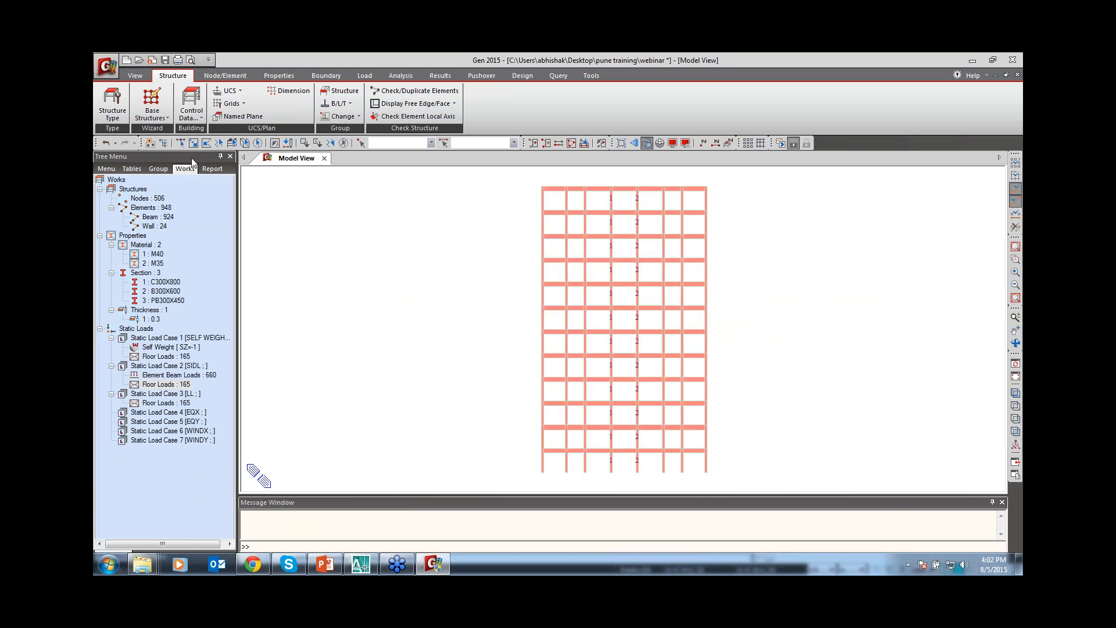
left_click(180, 143)
left_click_drag(533, 467, 733, 488)
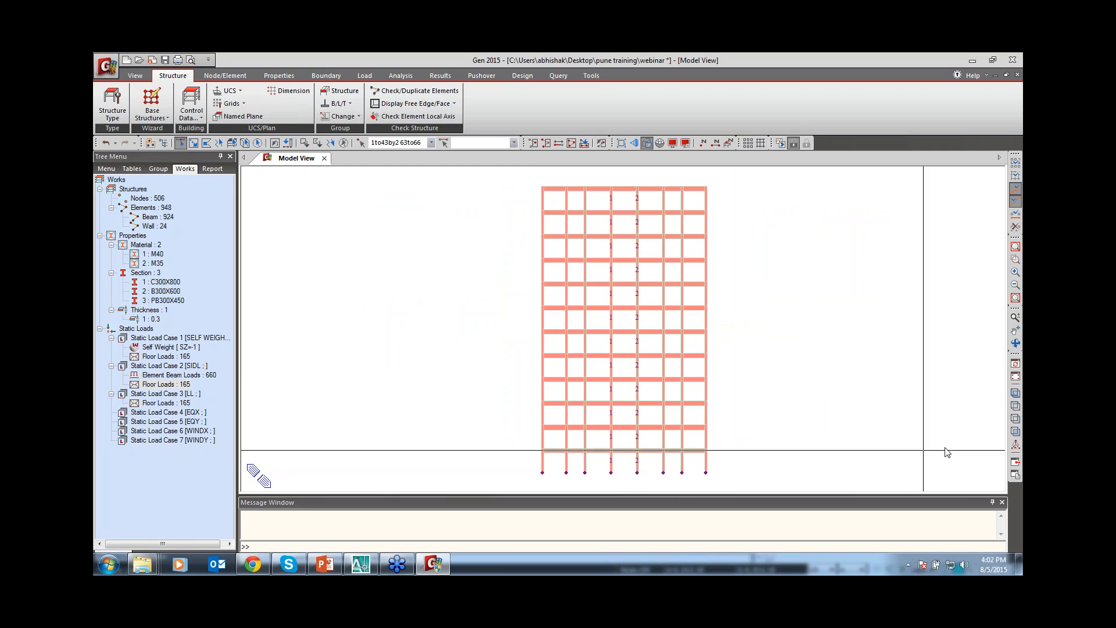
left_click(1015, 392)
right_click(358, 268)
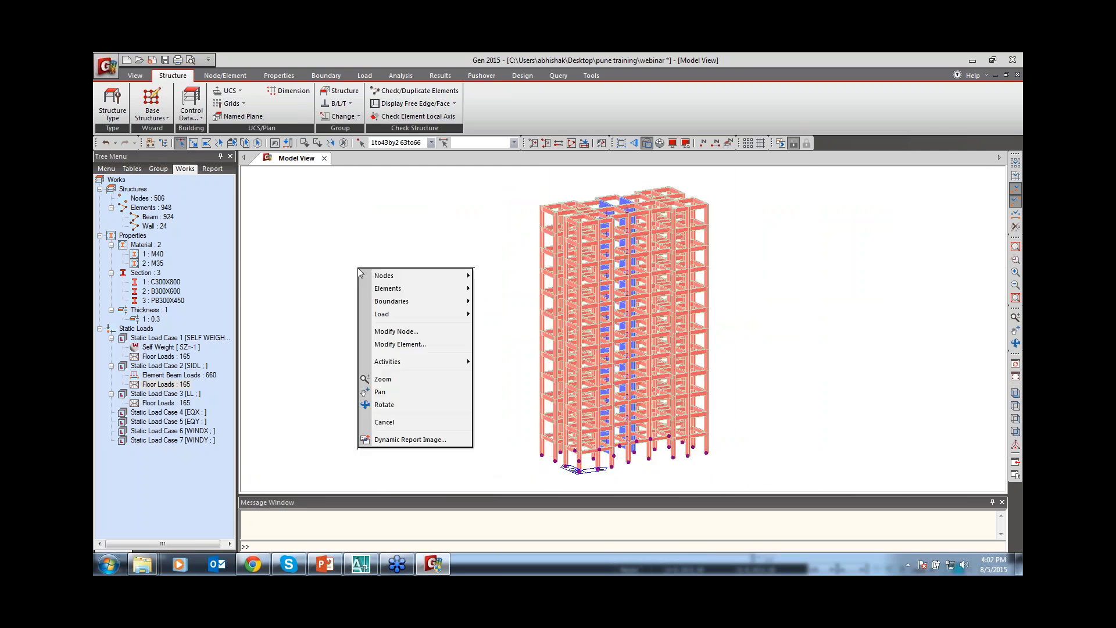
mouse_move(391, 301)
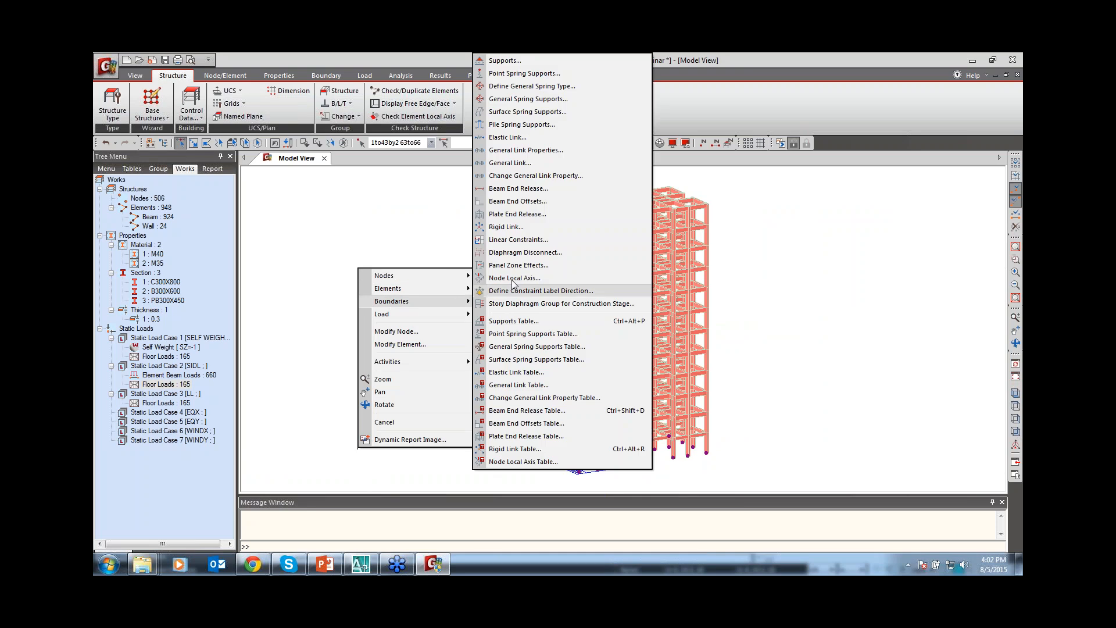
left_click(500, 61)
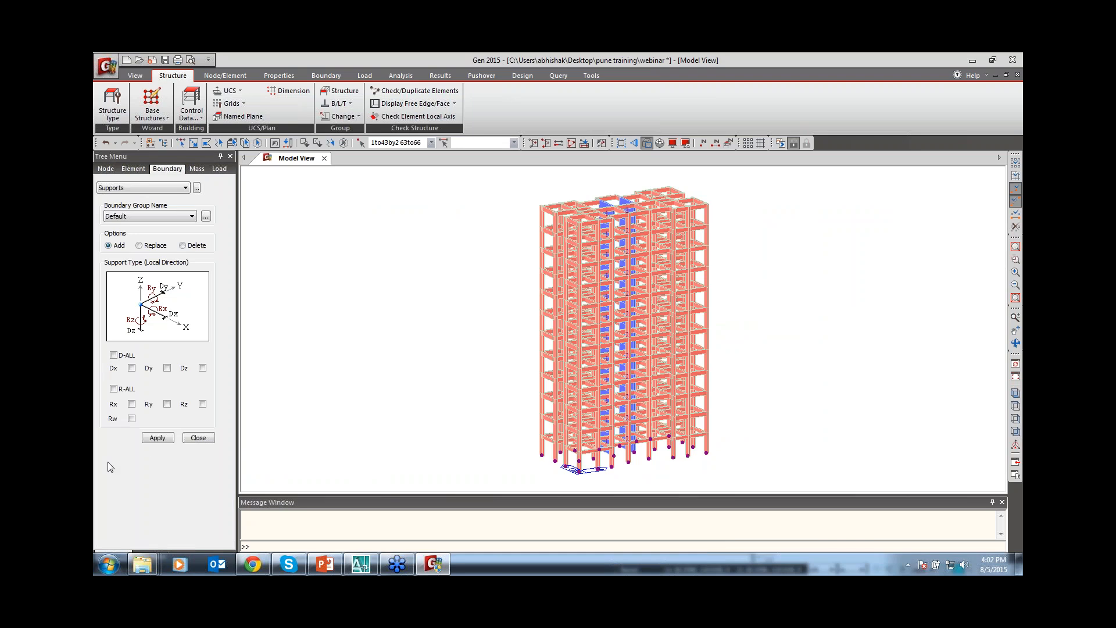
left_click(113, 388)
left_click(113, 354)
left_click(158, 438)
left_click(199, 438)
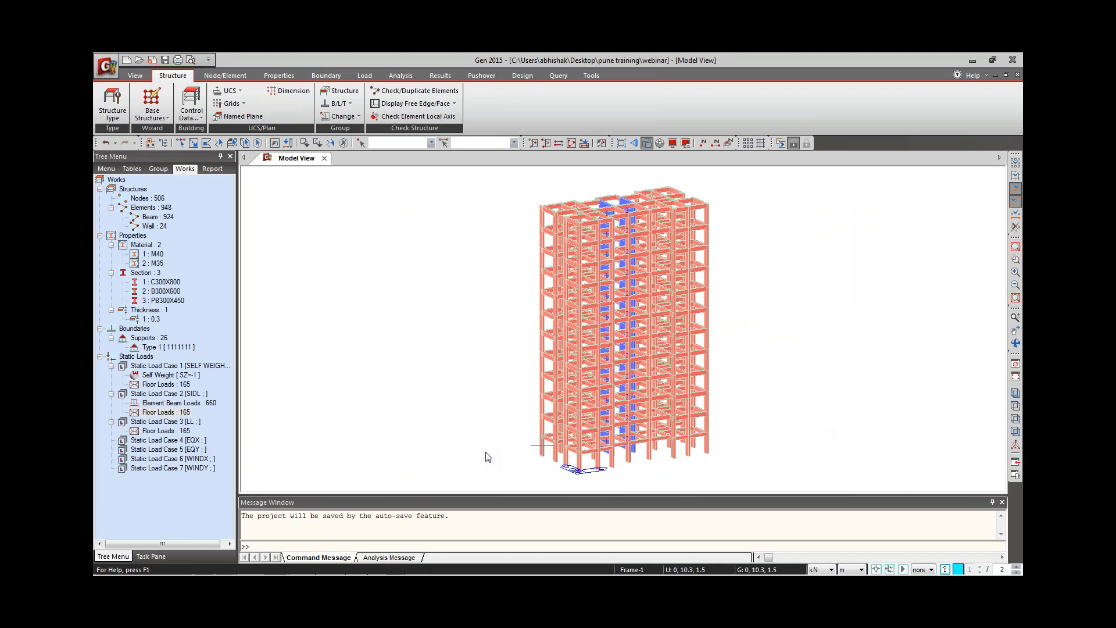
Turn off the Wall ID labels in the model display.
mouse_move(542, 445)
left_click(672, 143)
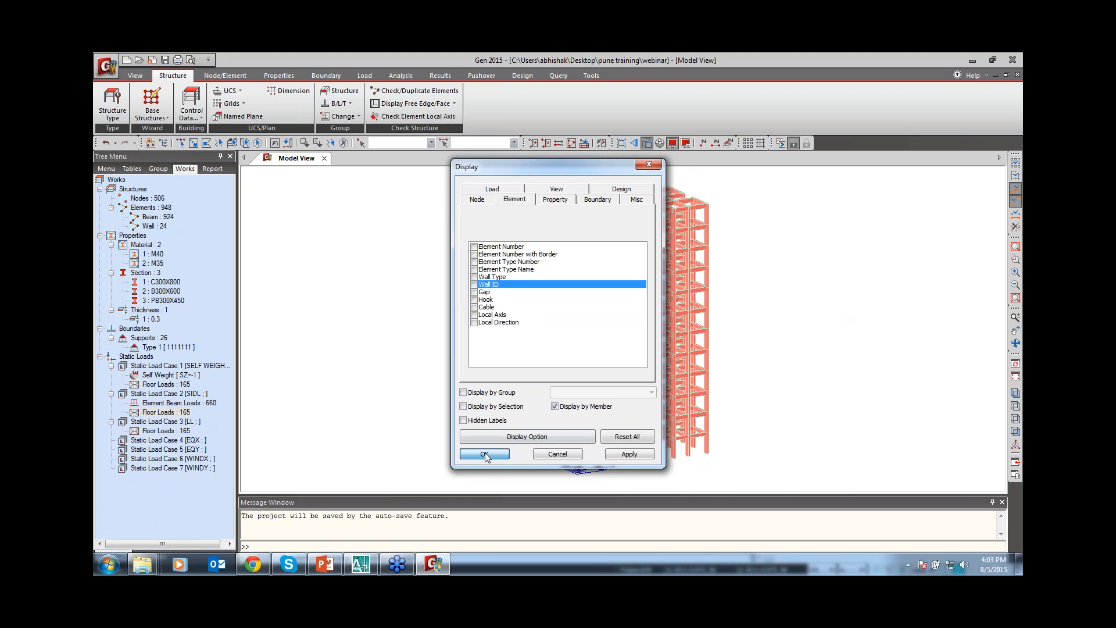
left_click(485, 455)
Auto-generate the story data for levels 1F to Roof, including 5% seismic accidental eccentricity and 15% wind eccentricity.
left_click(192, 114)
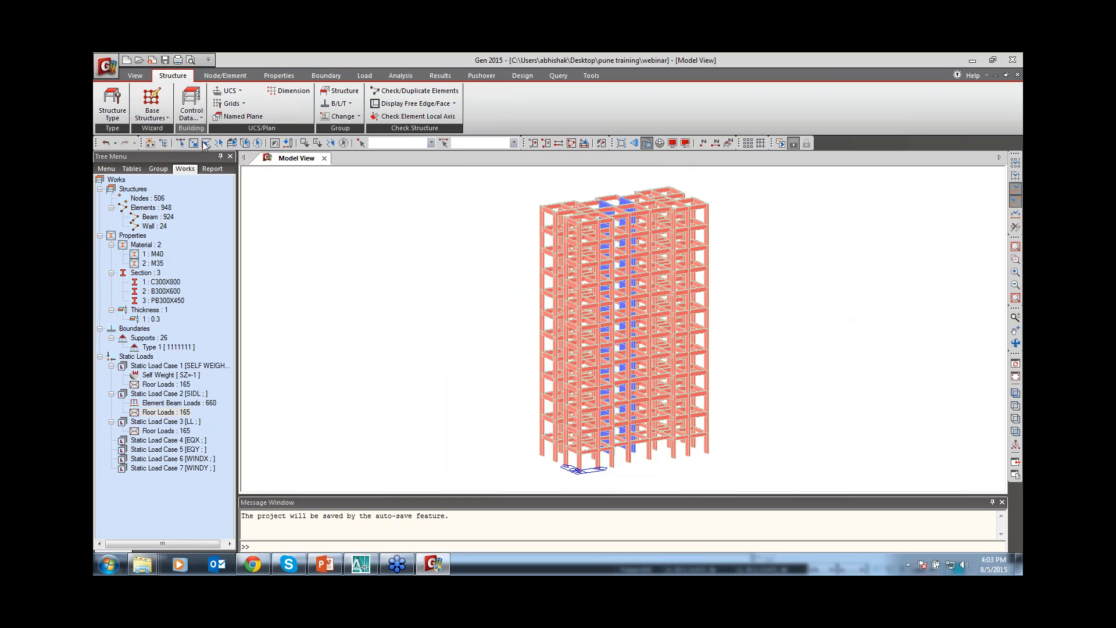
left_click(205, 144)
left_click_drag(300, 59, 450, 93)
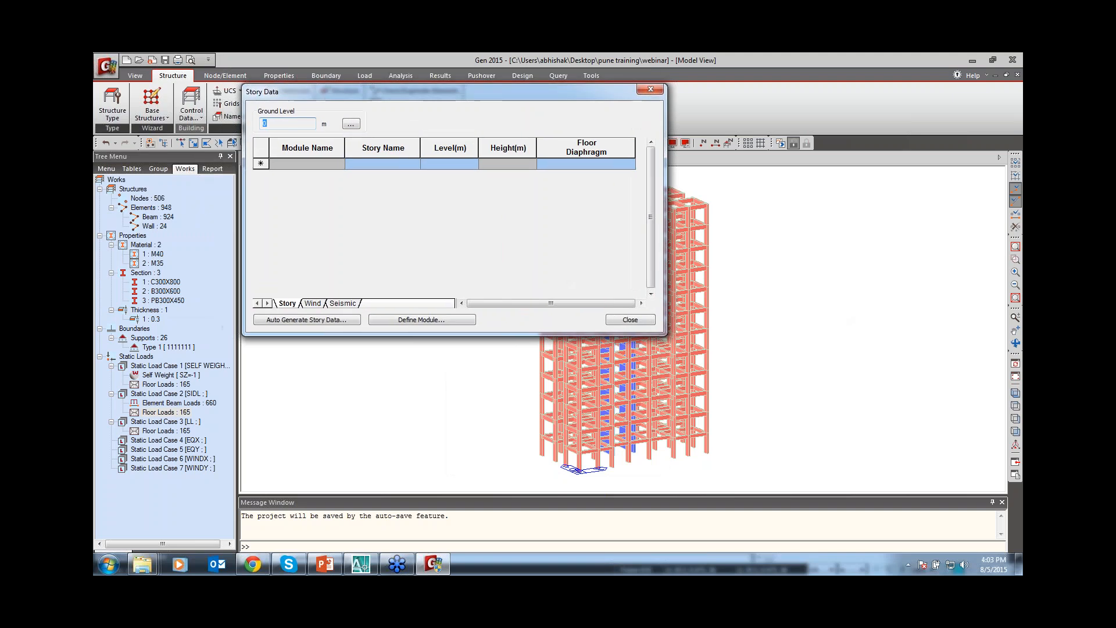
left_click(294, 322)
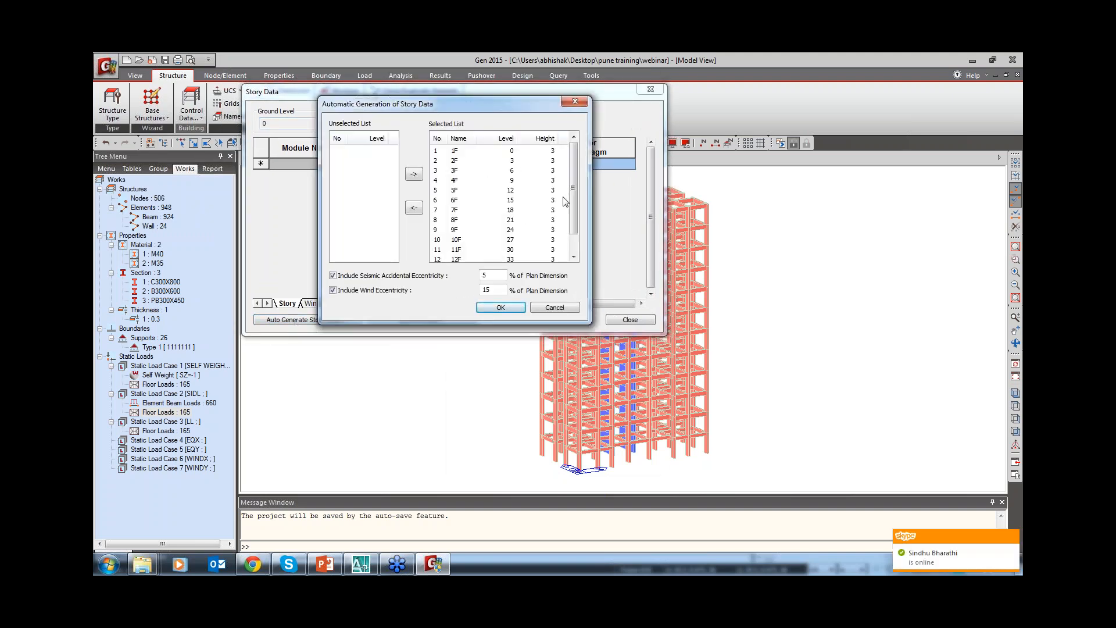
left_click_drag(574, 167, 567, 239)
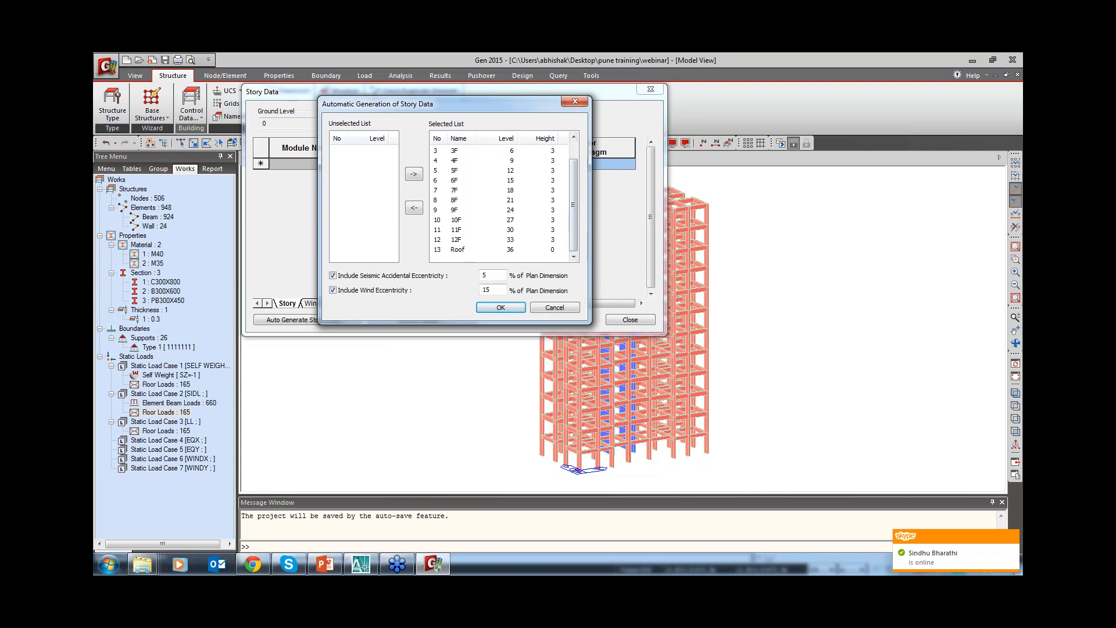
left_click_drag(494, 275, 467, 273)
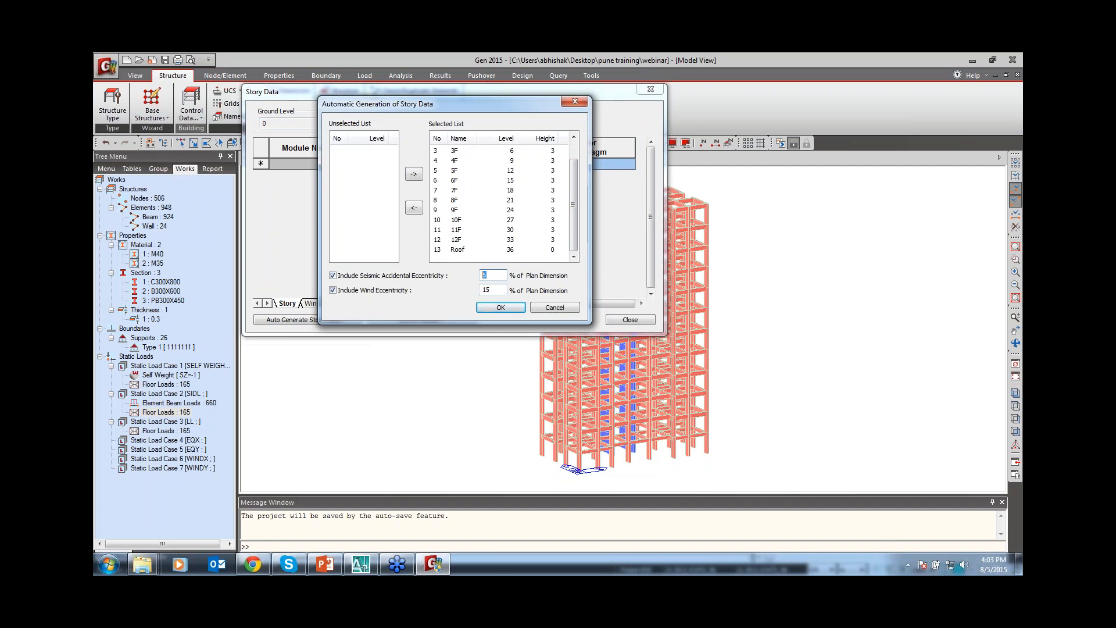
left_click(501, 307)
left_click(629, 319)
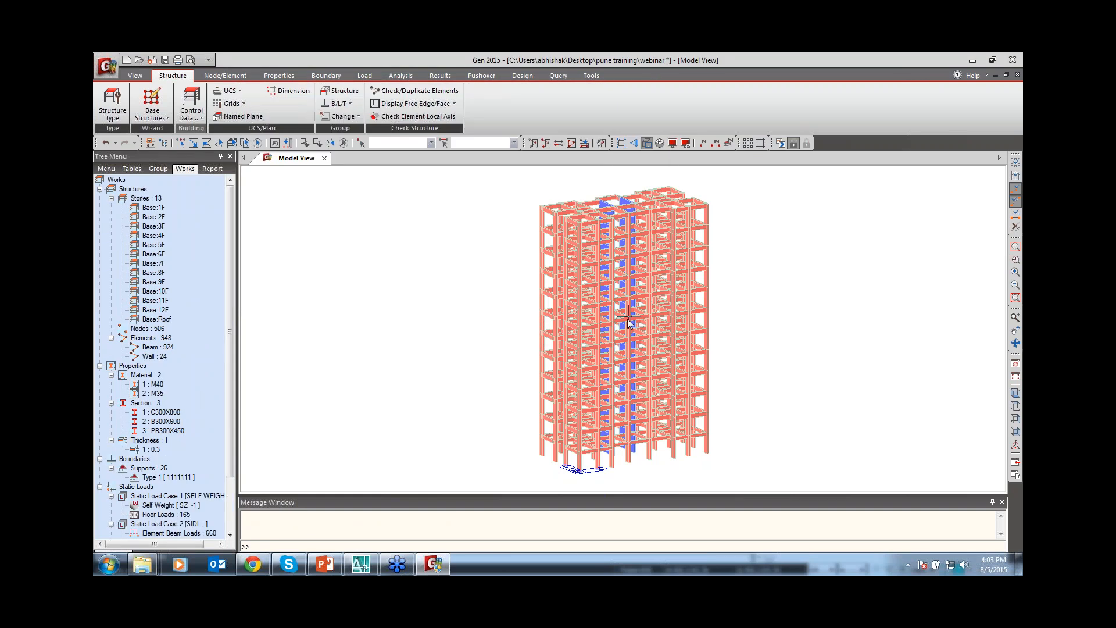
Assign section PB300X450 to the top-storey column at the building's left corner.
left_click(181, 143)
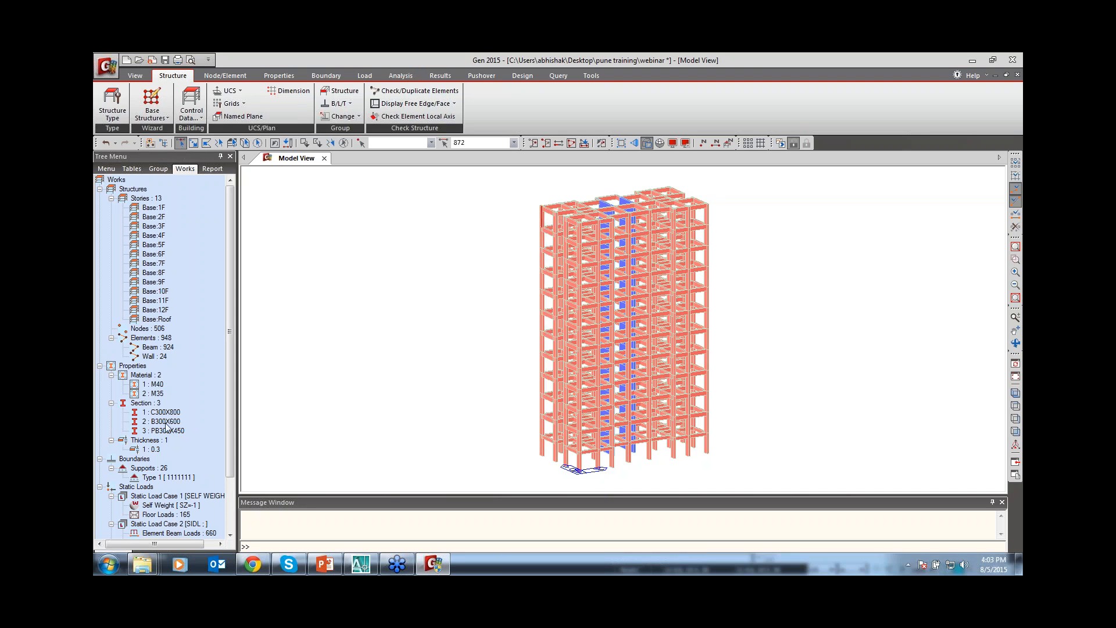
left_click_drag(165, 430, 491, 303)
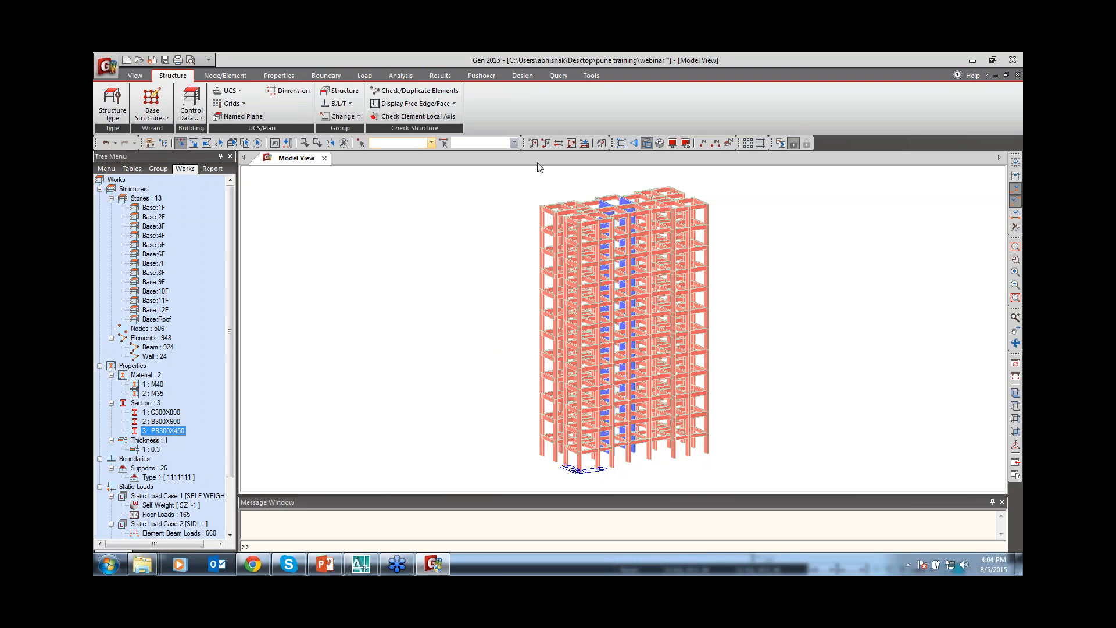
Display the Story Diaphragm symbols on the model to examine the floor diaphragms.
left_click(672, 142)
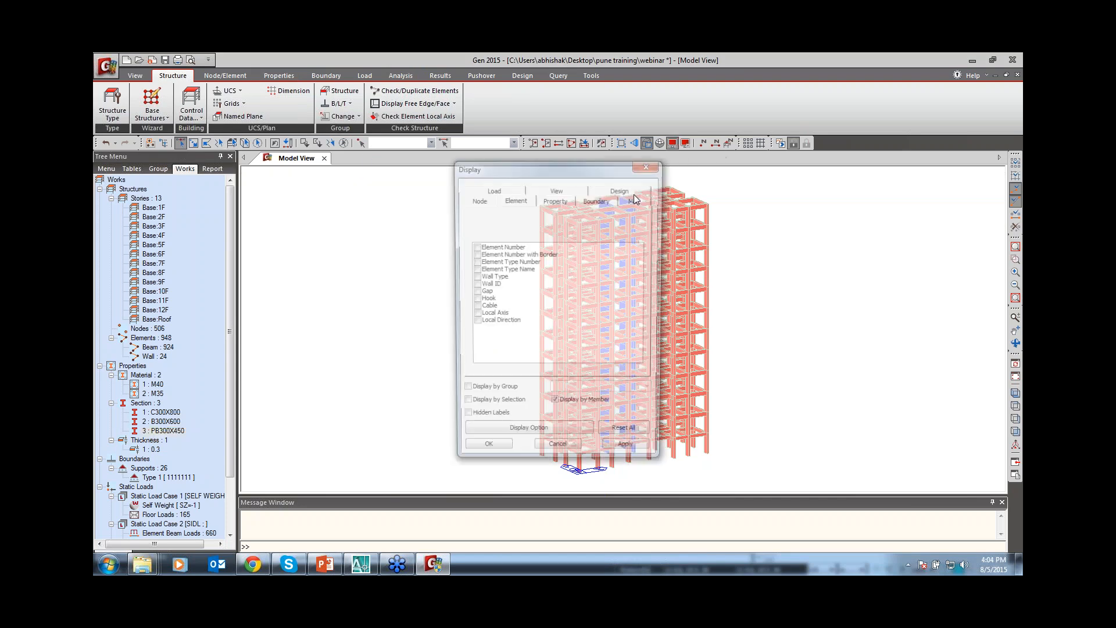
left_click(583, 201)
left_click_drag(643, 270, 642, 326)
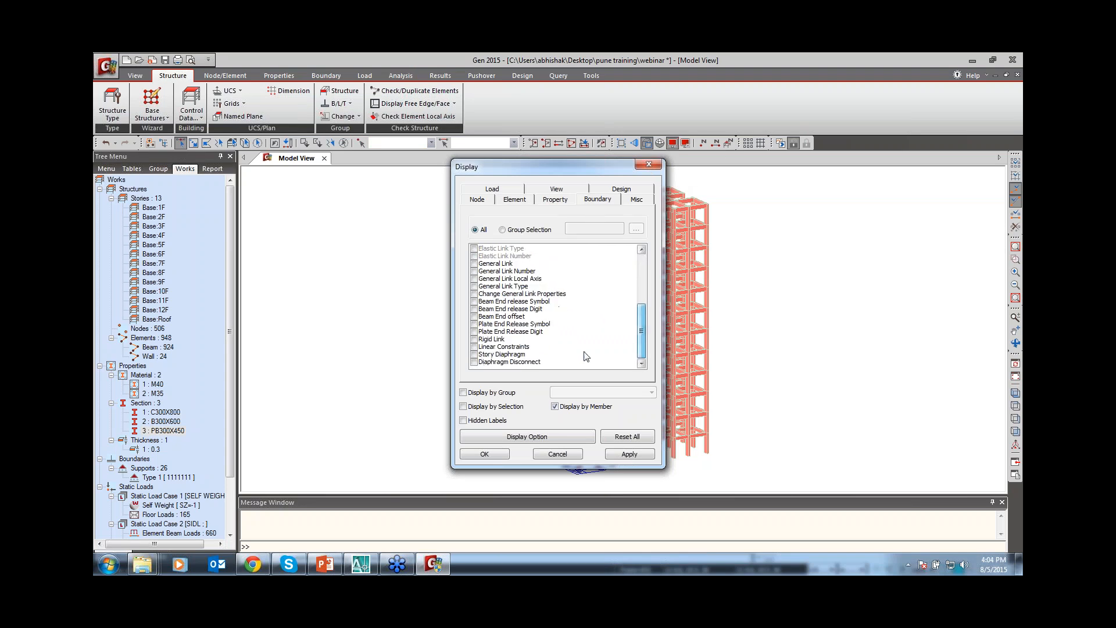
left_click(479, 354)
left_click(499, 455)
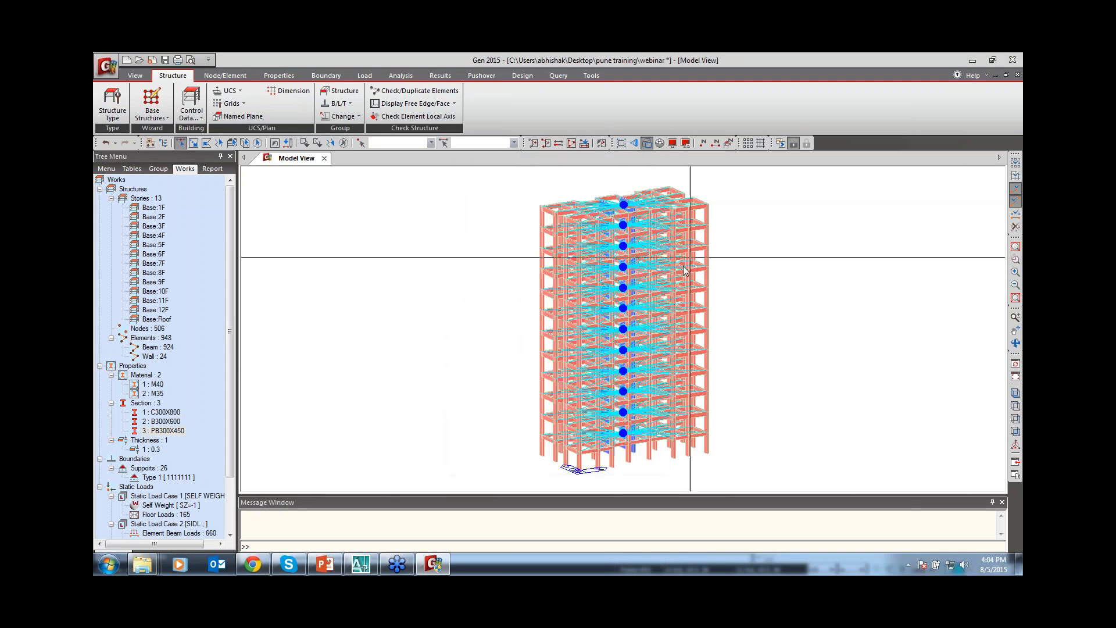
Turn off the Story Diaphragm symbols in the model display.
left_click(672, 143)
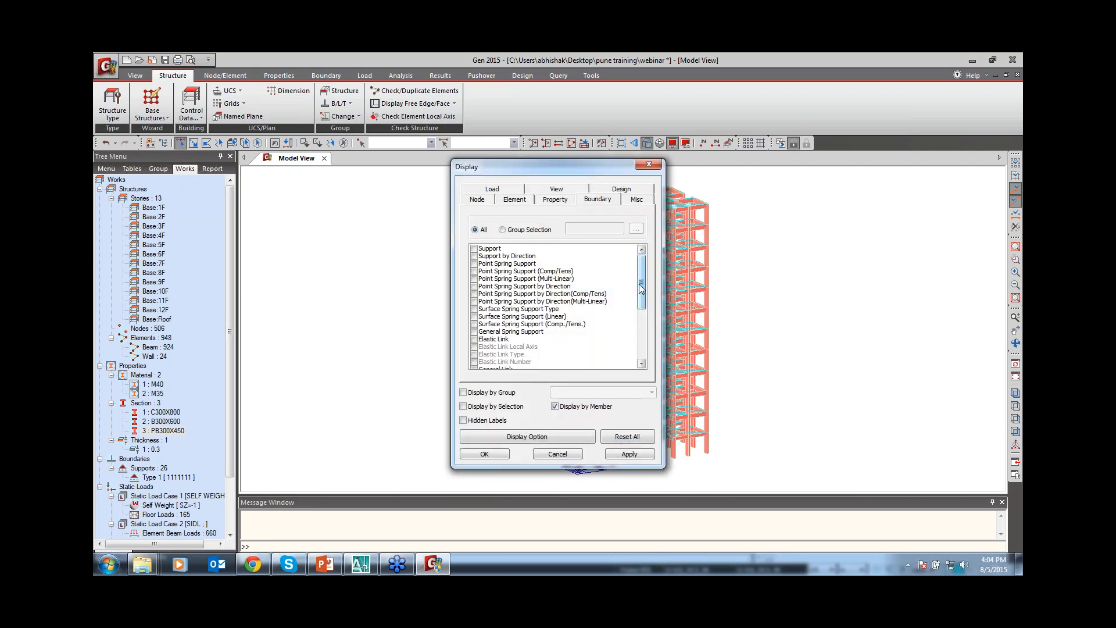
left_click_drag(642, 286, 641, 335)
left_click(476, 355)
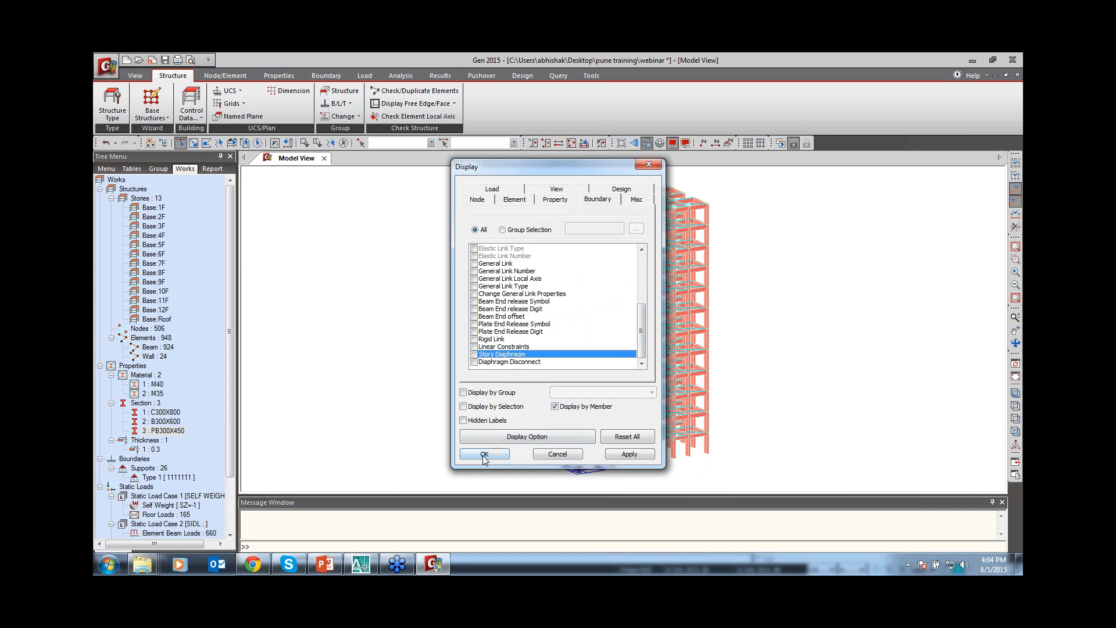
left_click(484, 454)
left_click(1015, 410)
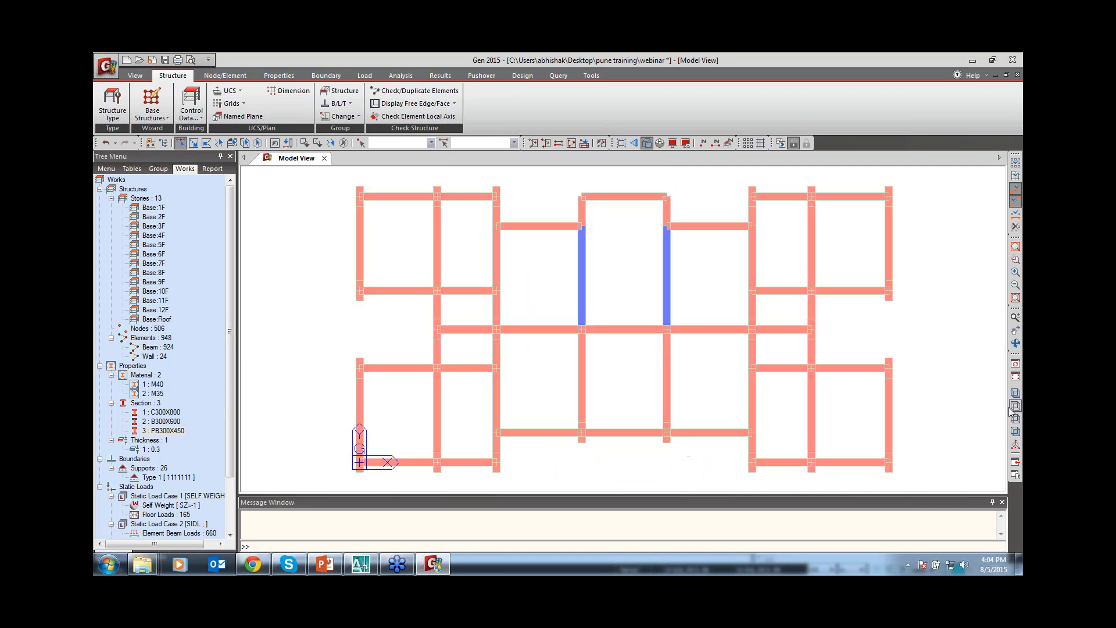
left_click(812, 293)
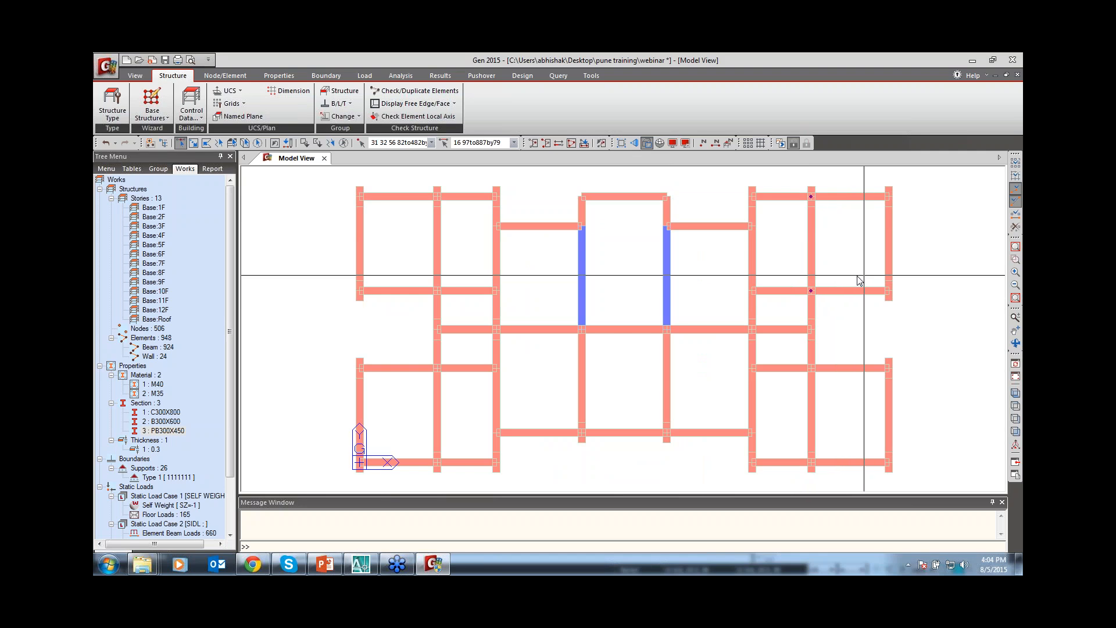
left_click(344, 143)
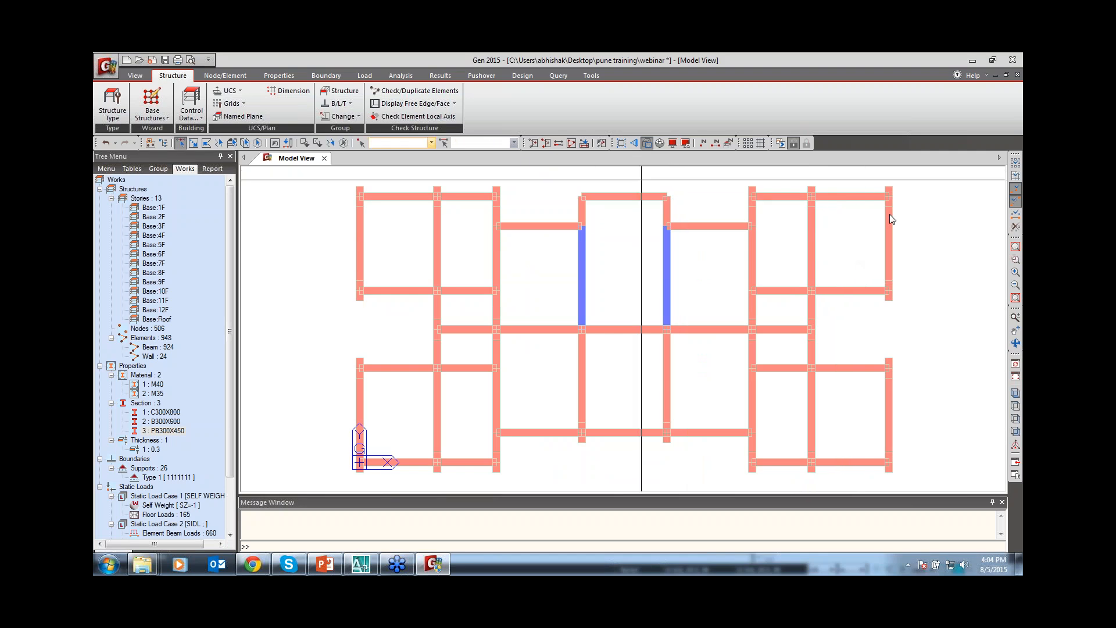
left_click_drag(871, 179, 900, 219)
left_click_drag(881, 269, 914, 316)
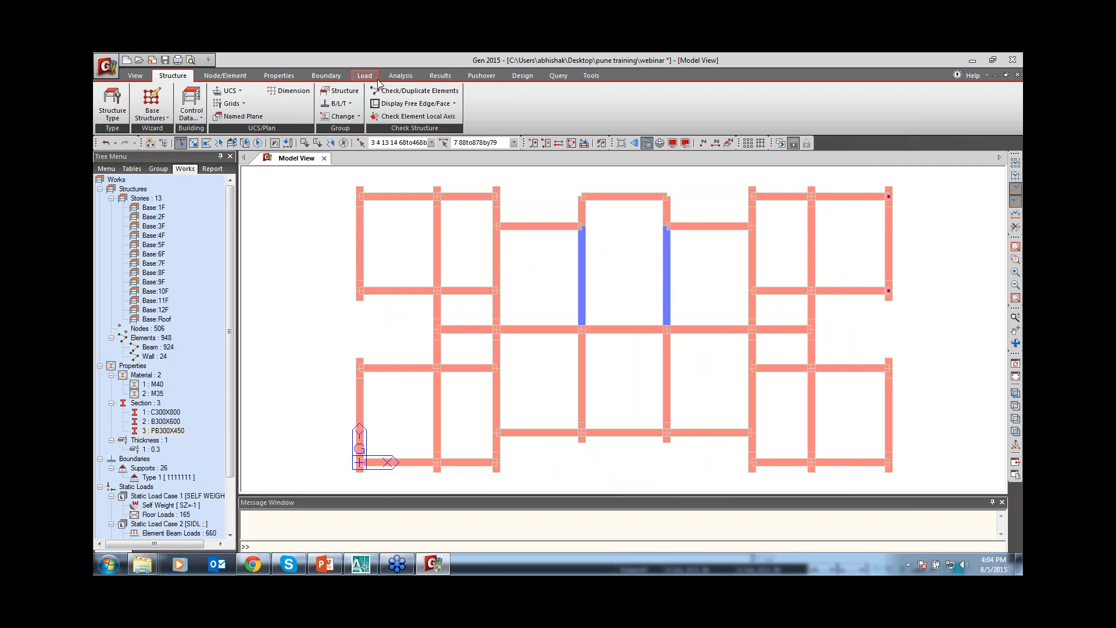
left_click(326, 75)
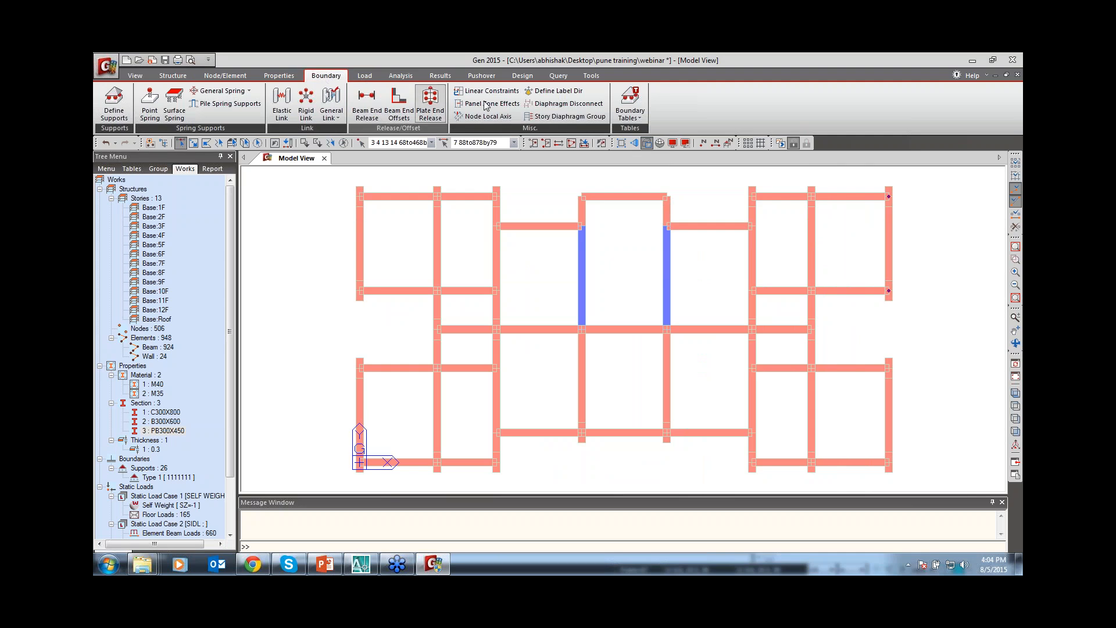
left_click(562, 105)
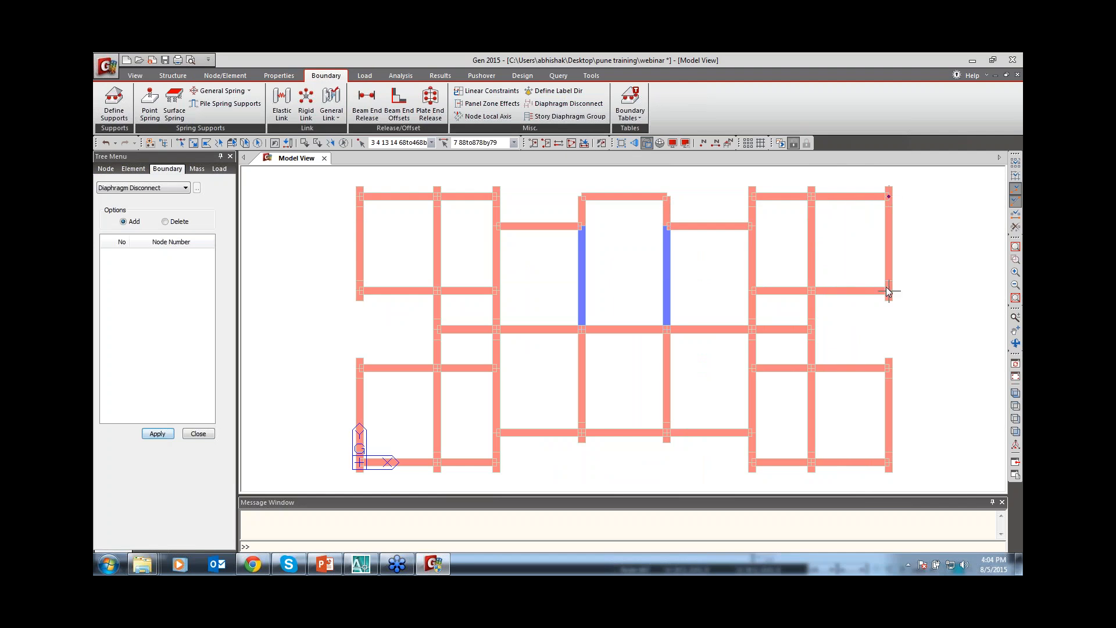
left_click(207, 436)
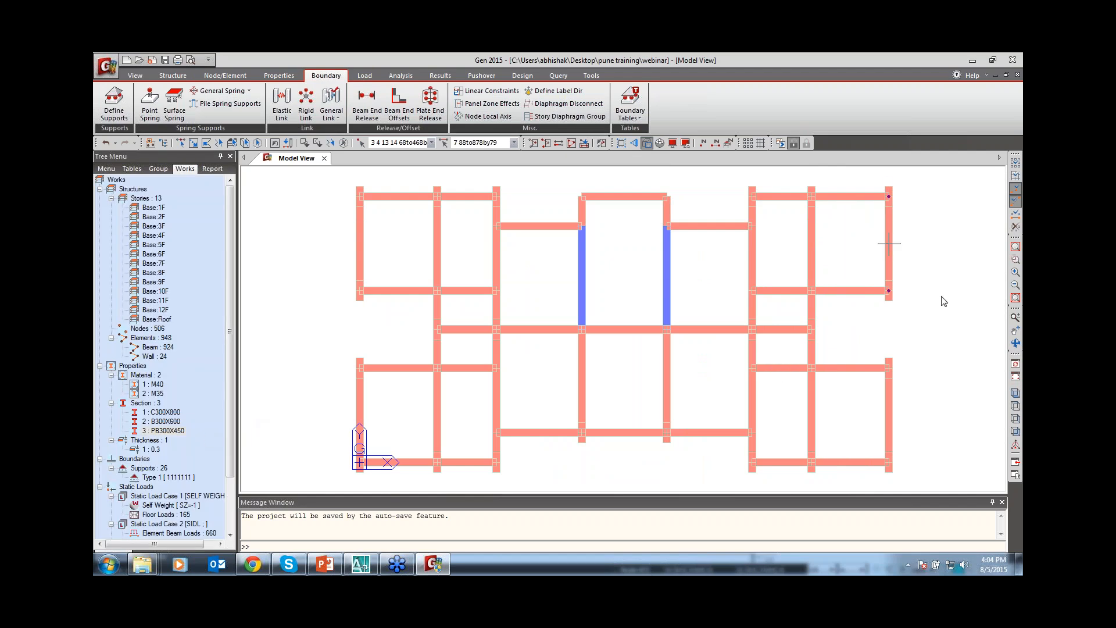
left_click(908, 293)
left_click(1016, 395)
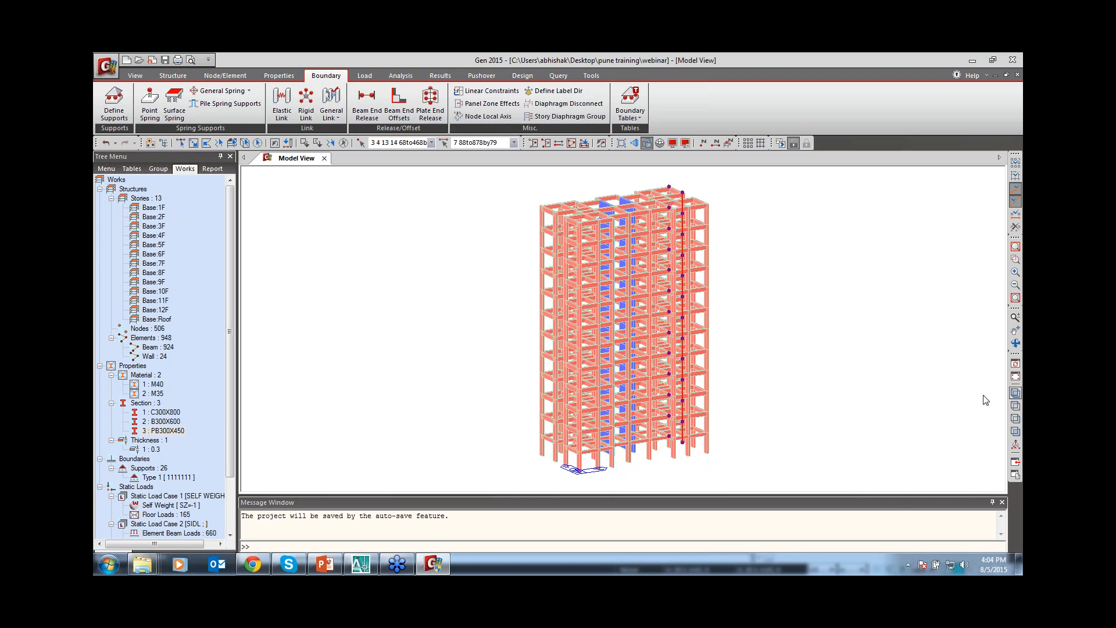
left_click(345, 144)
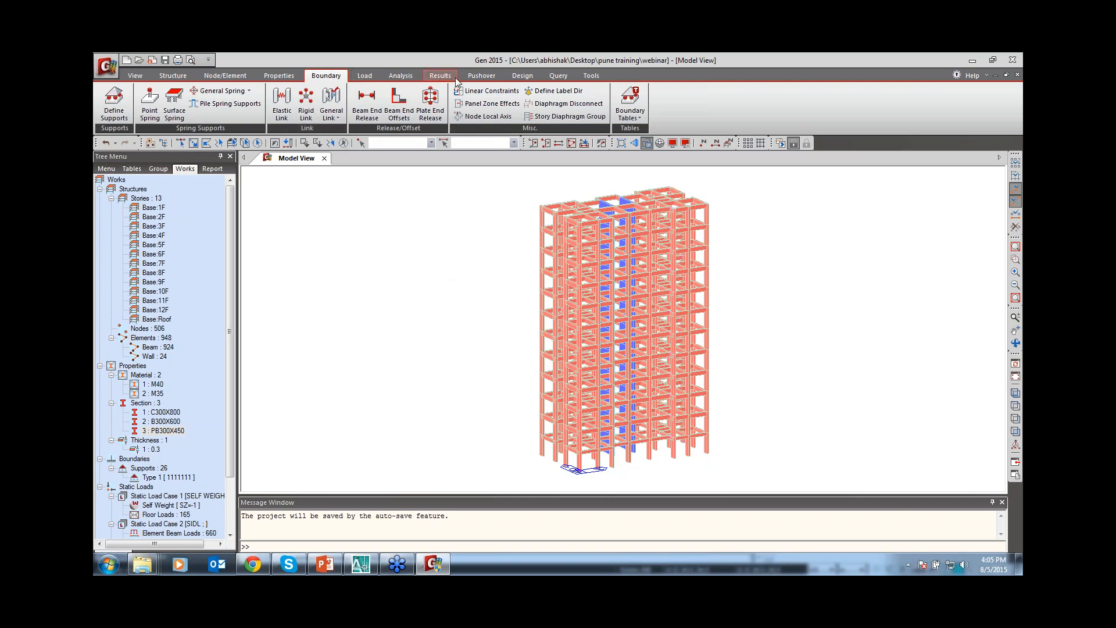
Start a new wind load specification for load case WINDX using wind load code IS875(1987).
left_click(365, 77)
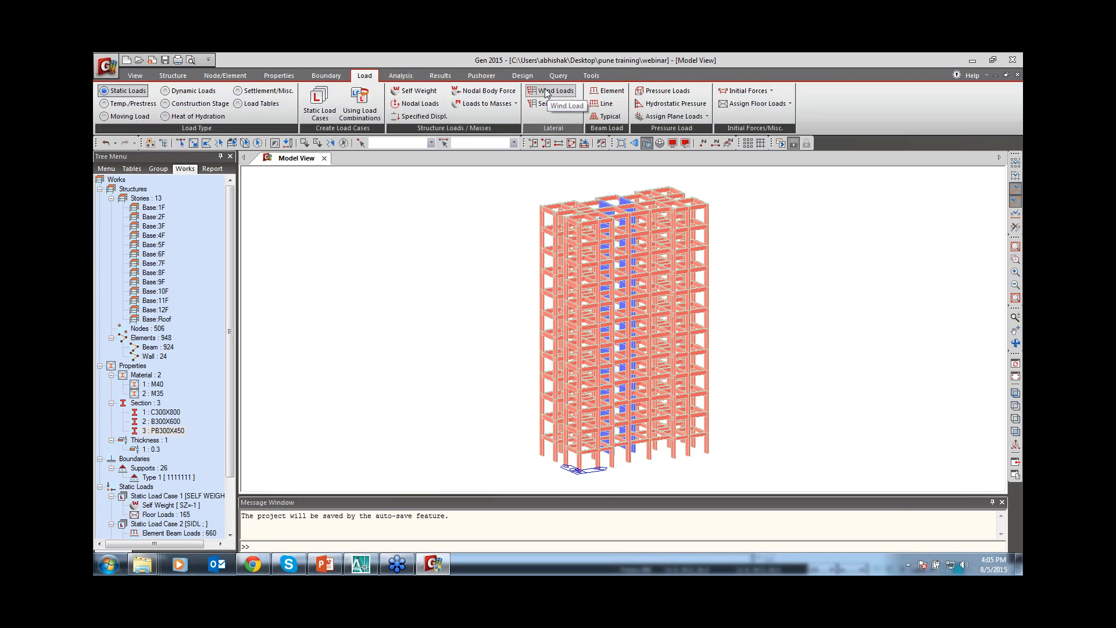
left_click(325, 564)
key("alt+Tab")
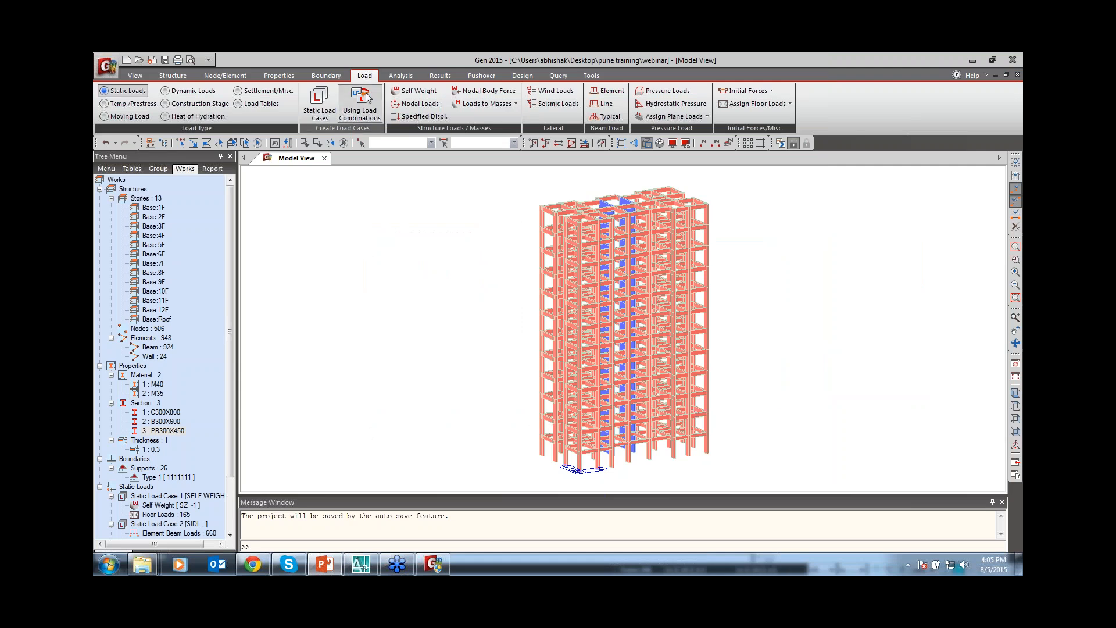
left_click(542, 93)
left_click(312, 109)
left_click(473, 106)
left_click(473, 107)
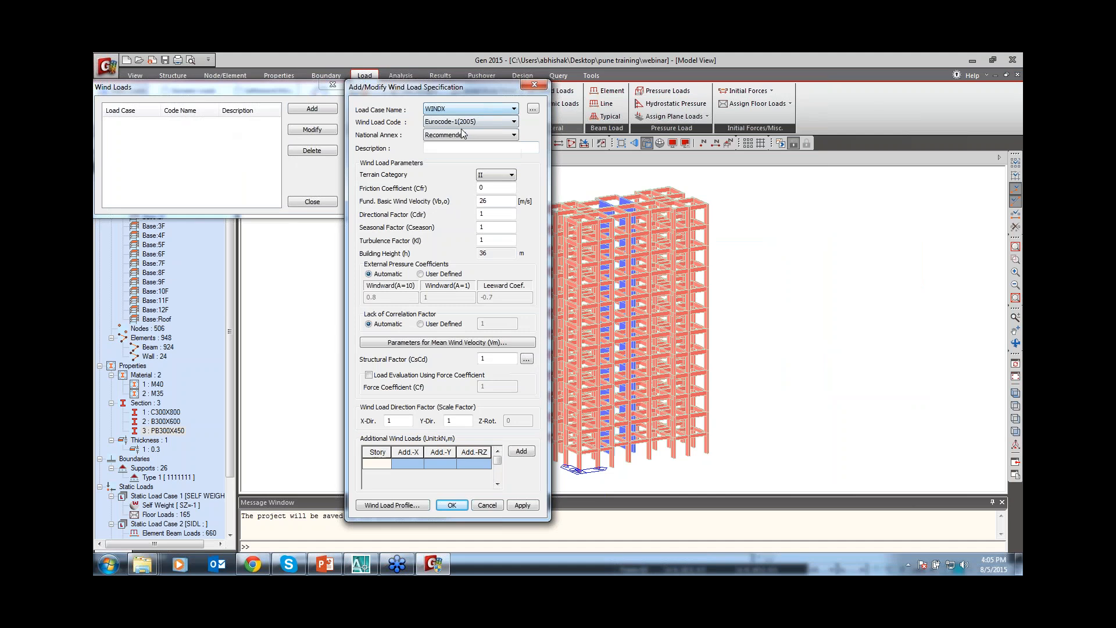
left_click(475, 122)
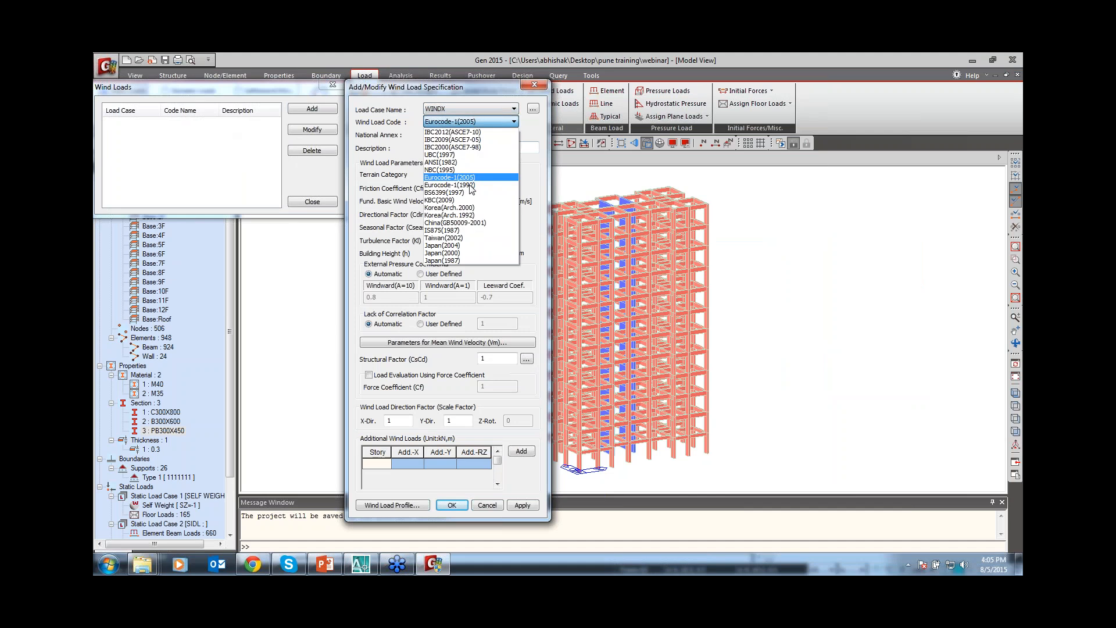
left_click(457, 231)
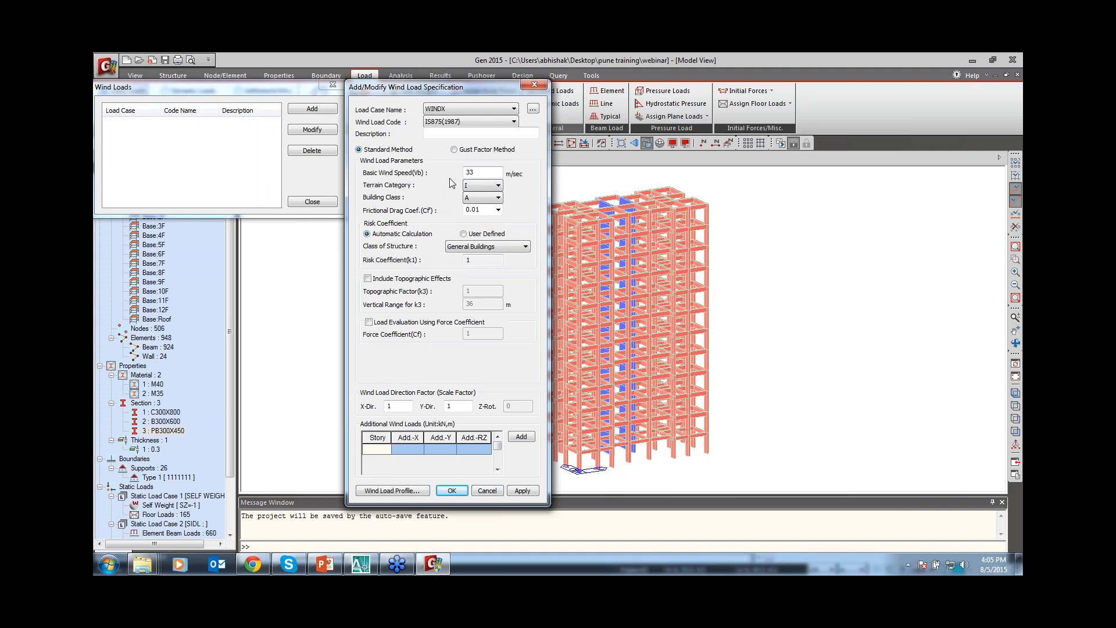
Set the WINDX basic wind speed to 47 m/sec, terrain category III, building class C and the Y-direction scale factor to 0.
double_click(483, 172)
left_click(324, 564)
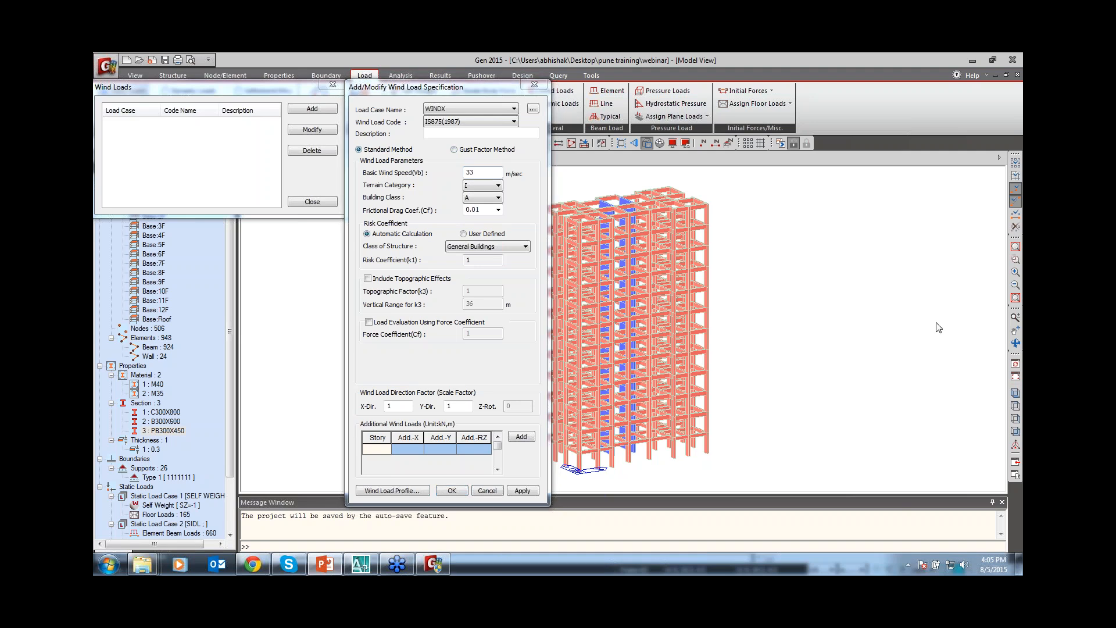
left_click(488, 172)
left_click_drag(474, 173, 429, 175)
type("47")
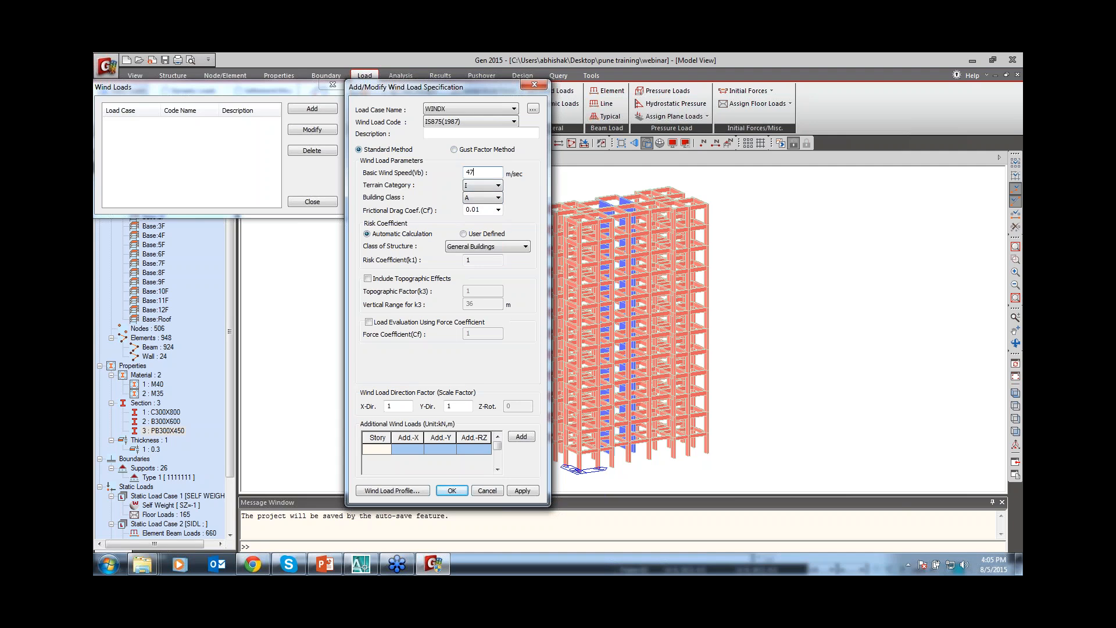
left_click(469, 185)
left_click(469, 211)
left_click(475, 223)
key("Tab")
Open the WINDX wind load profile and examine its X-direction story shear, overturning moment and story force.
left_click(406, 491)
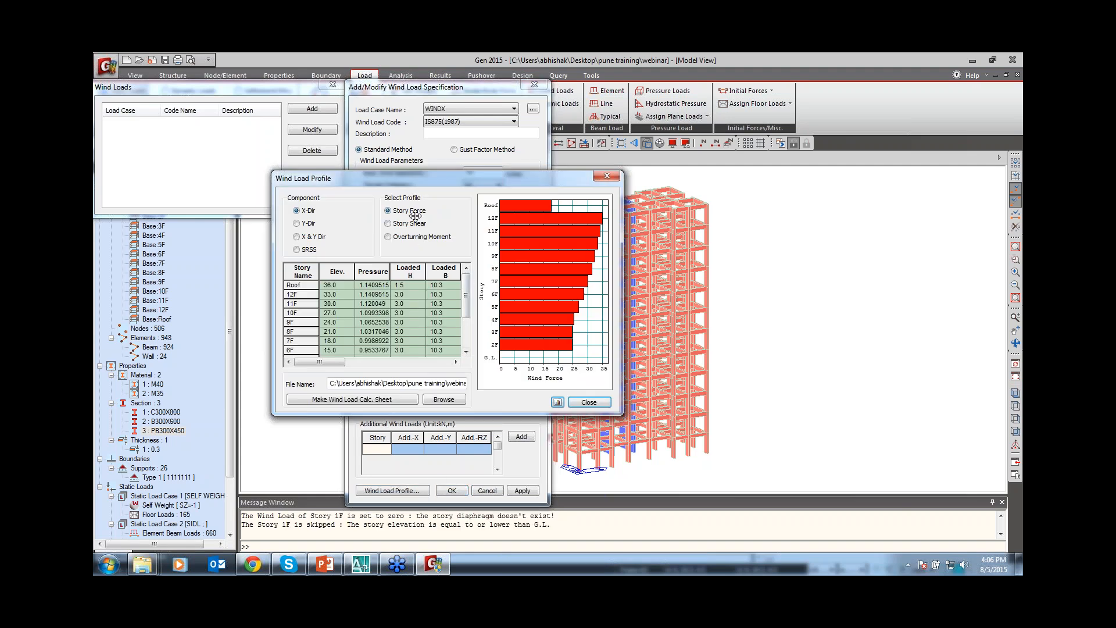
left_click(416, 226)
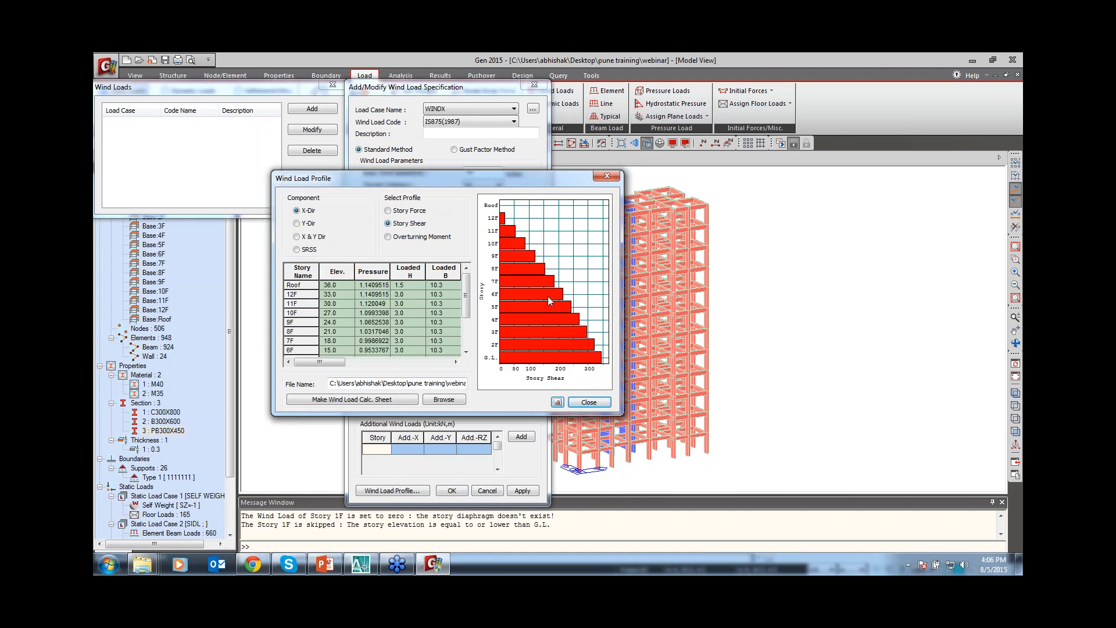
left_click(415, 237)
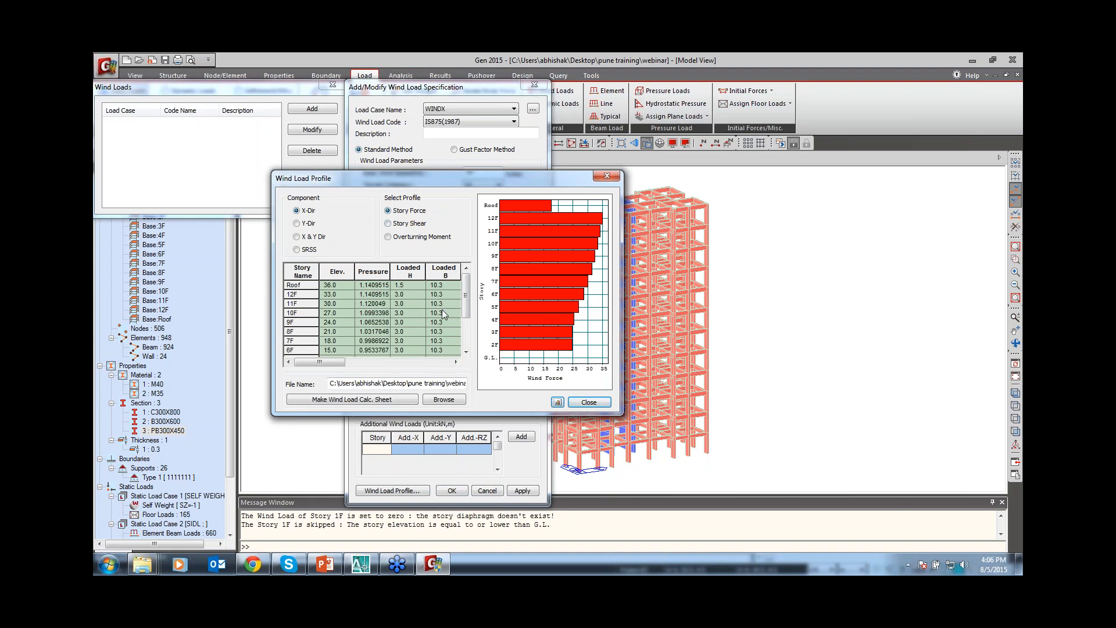
Generate the wind load calculation sheet and examine its formulas for wind load, external pressure, frictional drag force and design wind pressure.
left_click(343, 401)
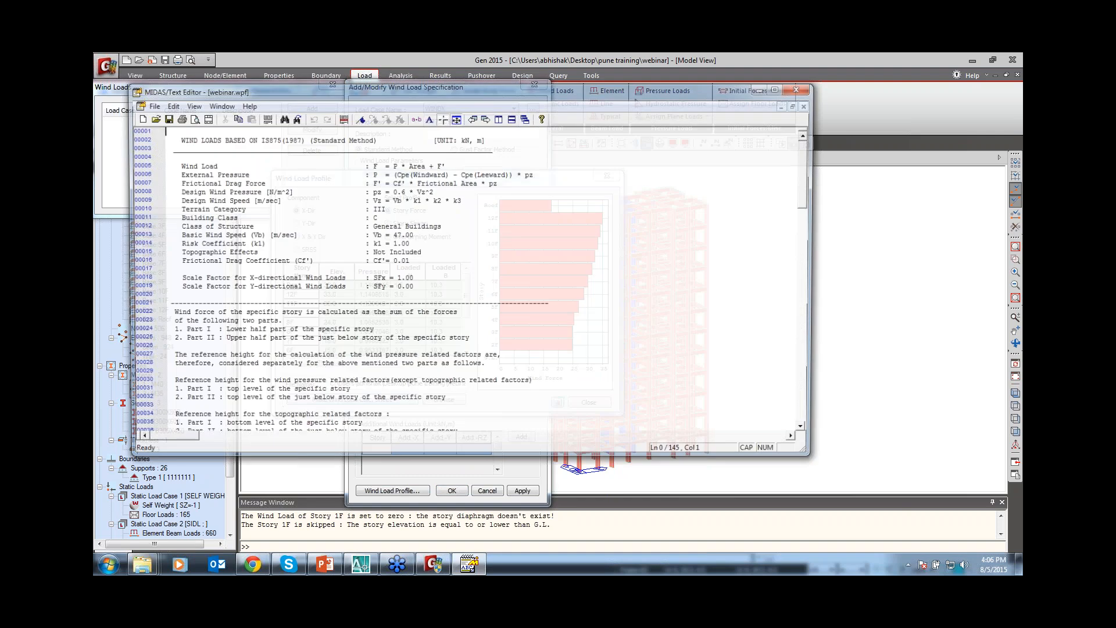
left_click_drag(372, 166, 439, 165)
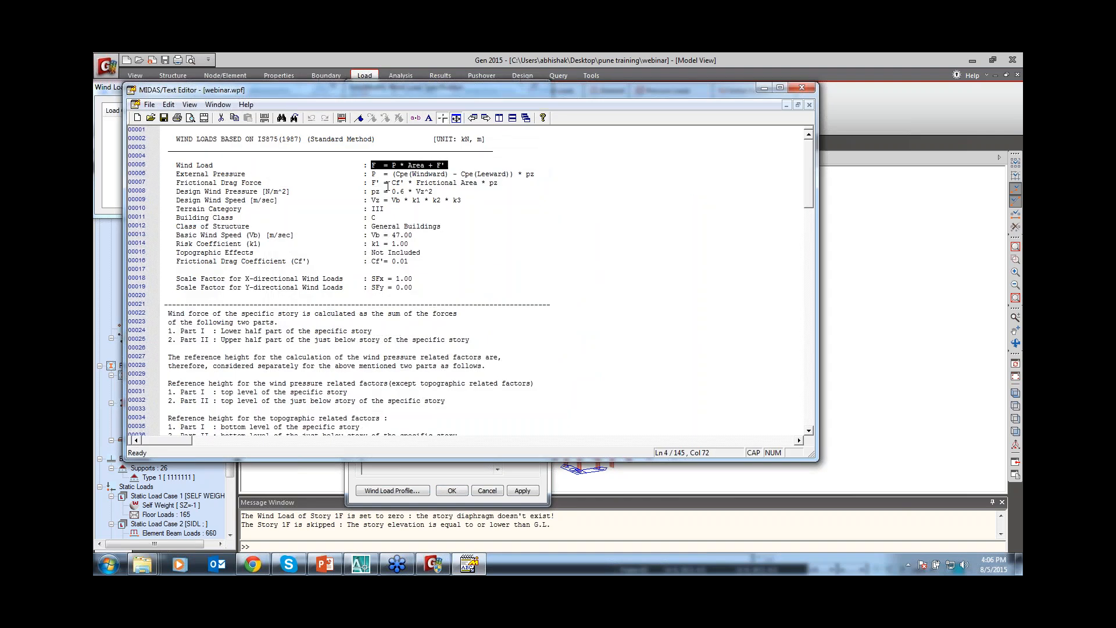
left_click(375, 174)
left_click_drag(372, 173, 535, 175)
left_click_drag(372, 183, 503, 185)
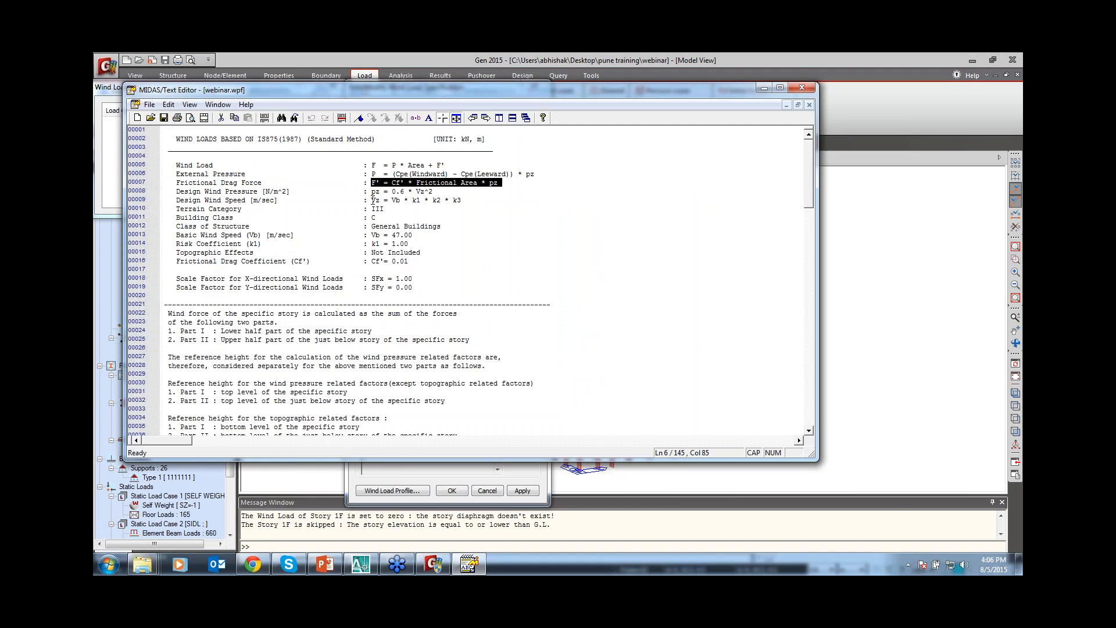
left_click_drag(372, 191, 432, 192)
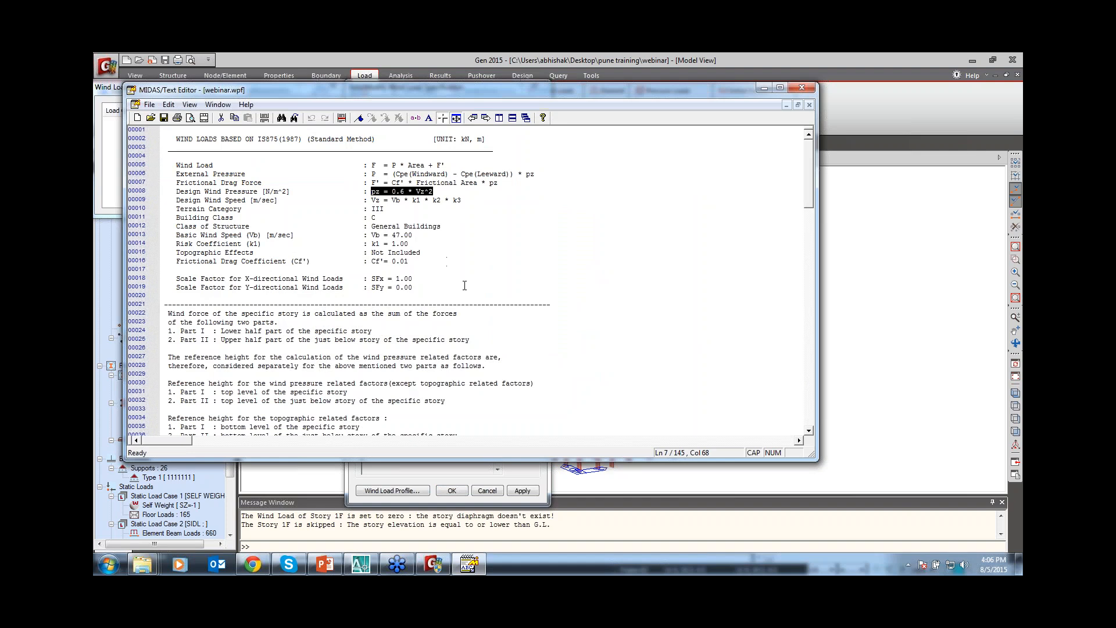
Examine the external pressure coefficients and the X-direction story forces and shears in the calculation sheet, and close the sheet.
scroll(458, 253, "down", 16)
scroll(391, 315, "down", 4)
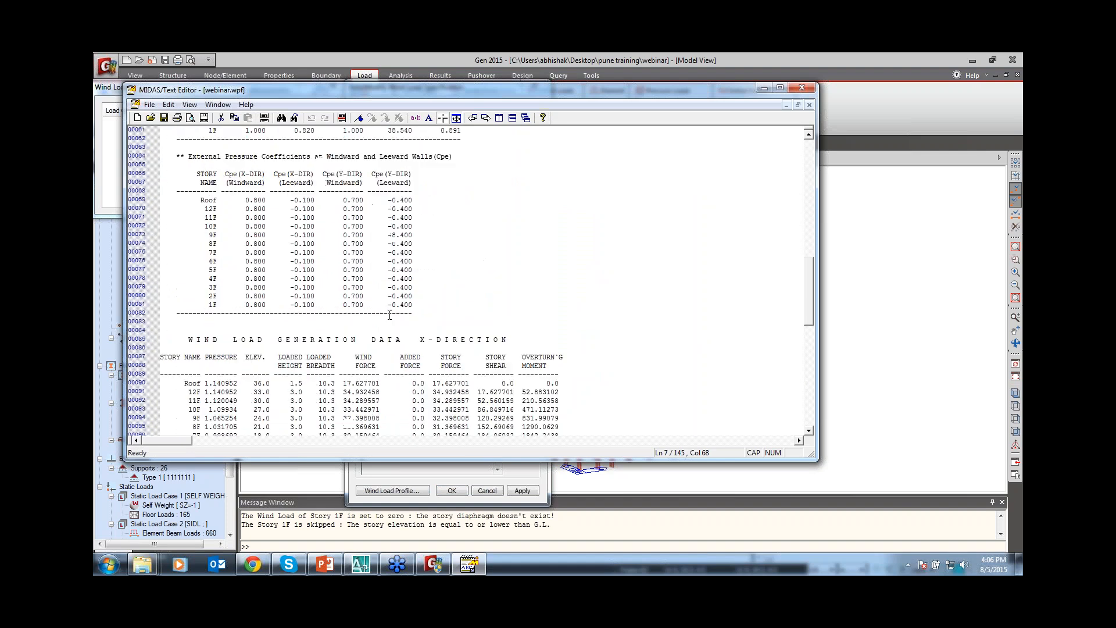
scroll(336, 308, "down", 7)
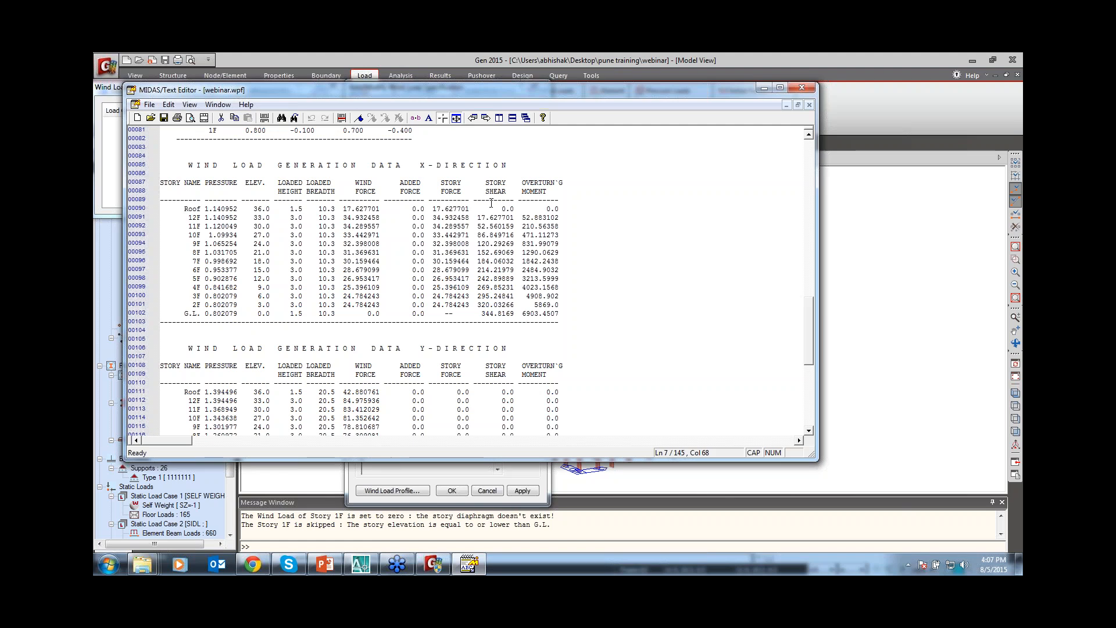
left_click(443, 208)
left_click(498, 234)
scroll(583, 353, "down", 1)
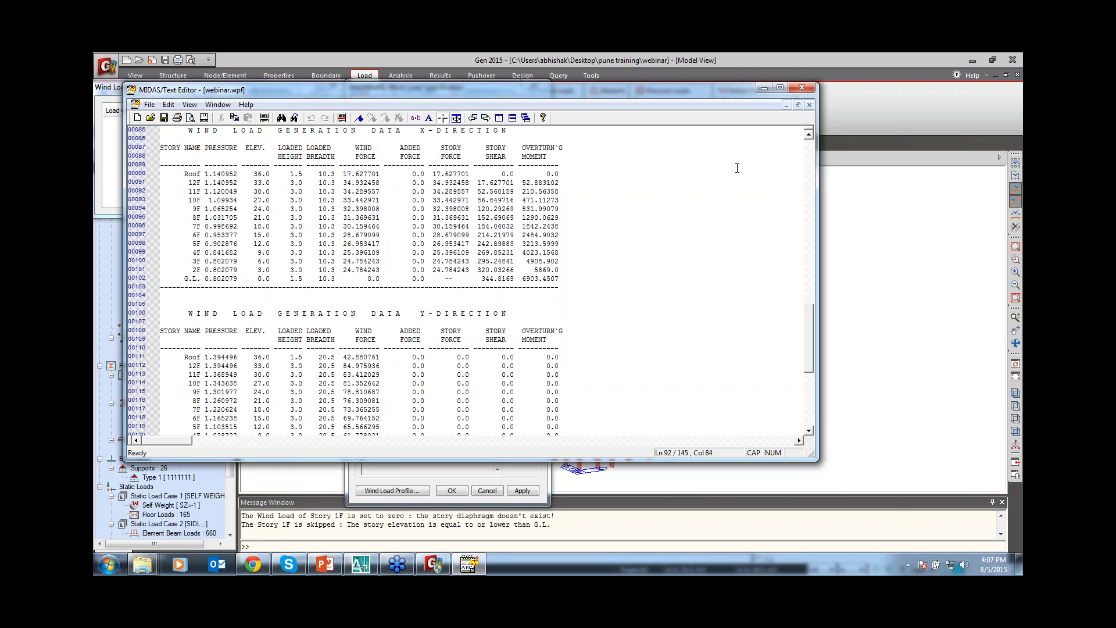
left_click(801, 89)
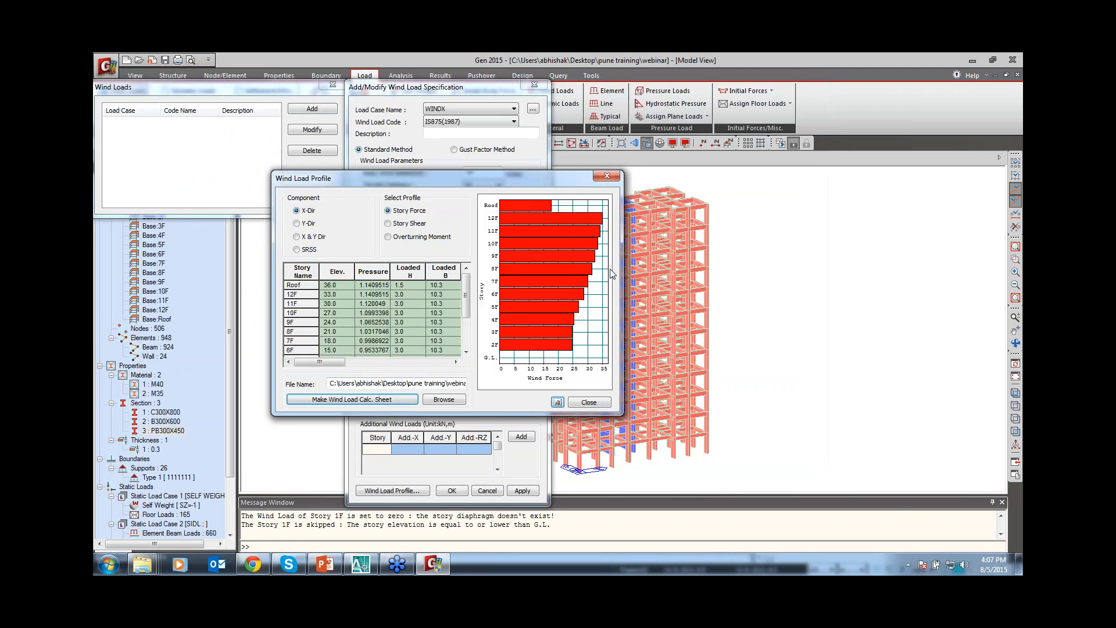
Apply the WINDX wind load and add a WINDY one with the same parameters, using direction factors X 0 and Y 1.
left_click(587, 401)
left_click(522, 490)
left_click(471, 110)
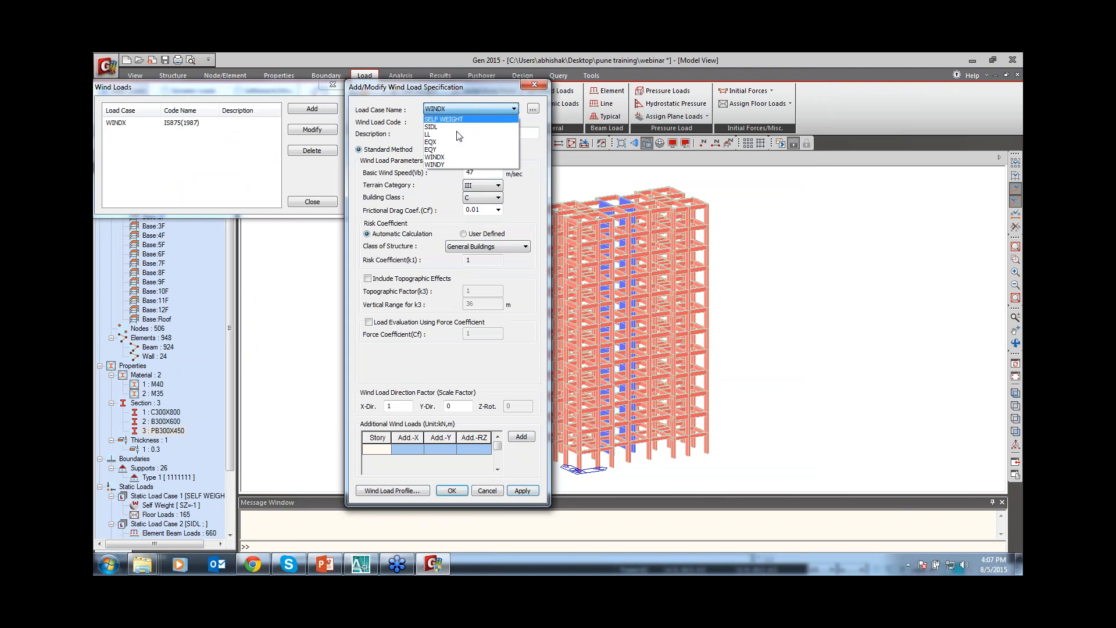
left_click(444, 165)
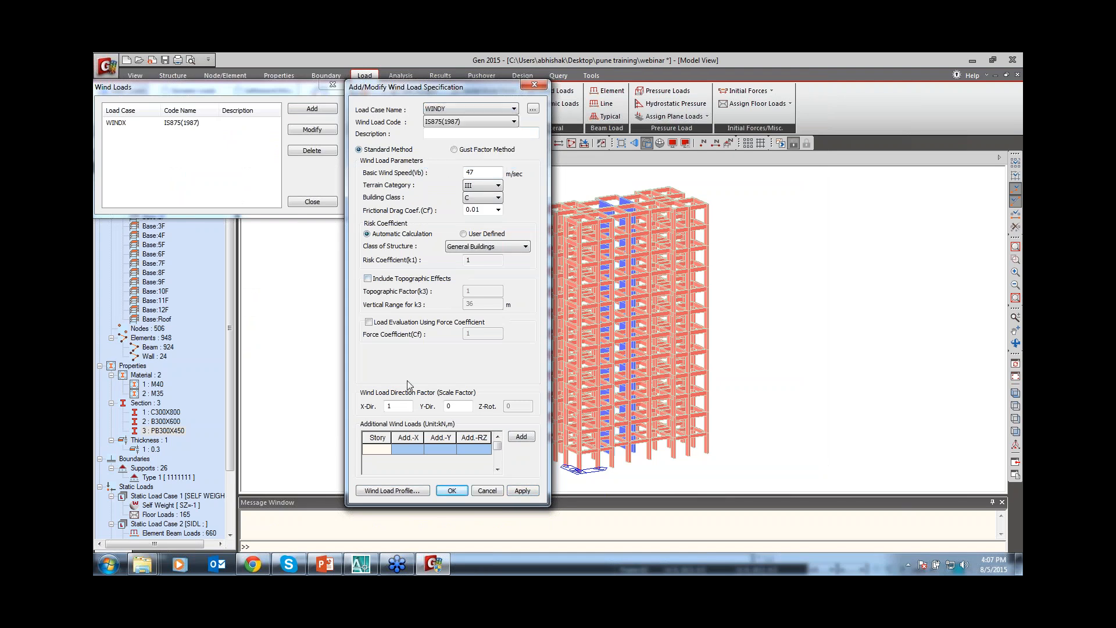
double_click(397, 406)
type("0")
key("Tab")
type("1")
left_click(452, 490)
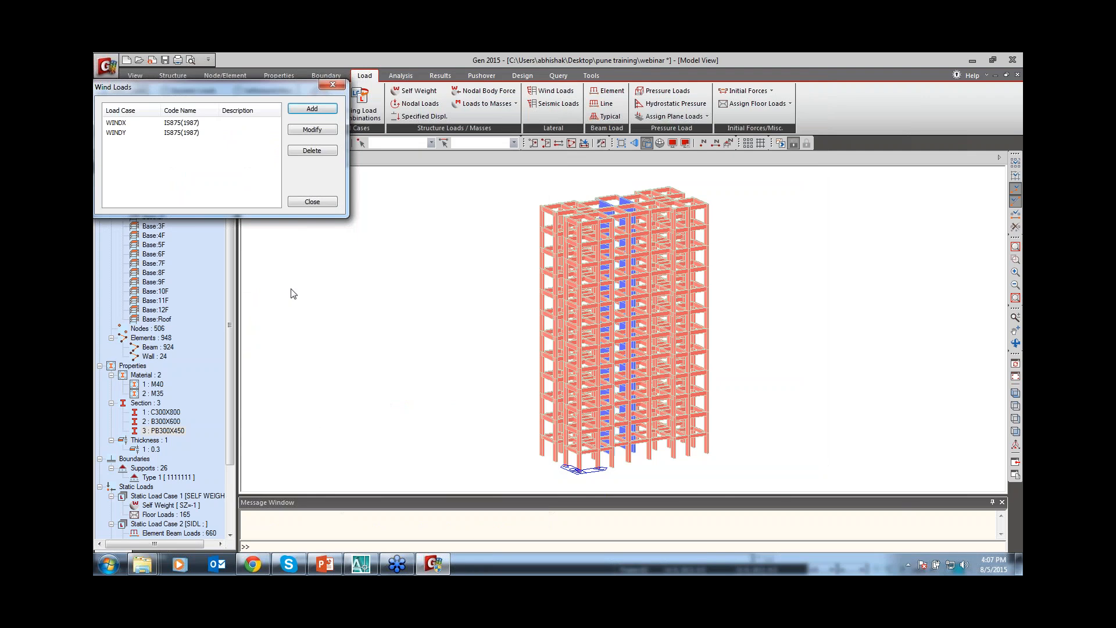
left_click(313, 202)
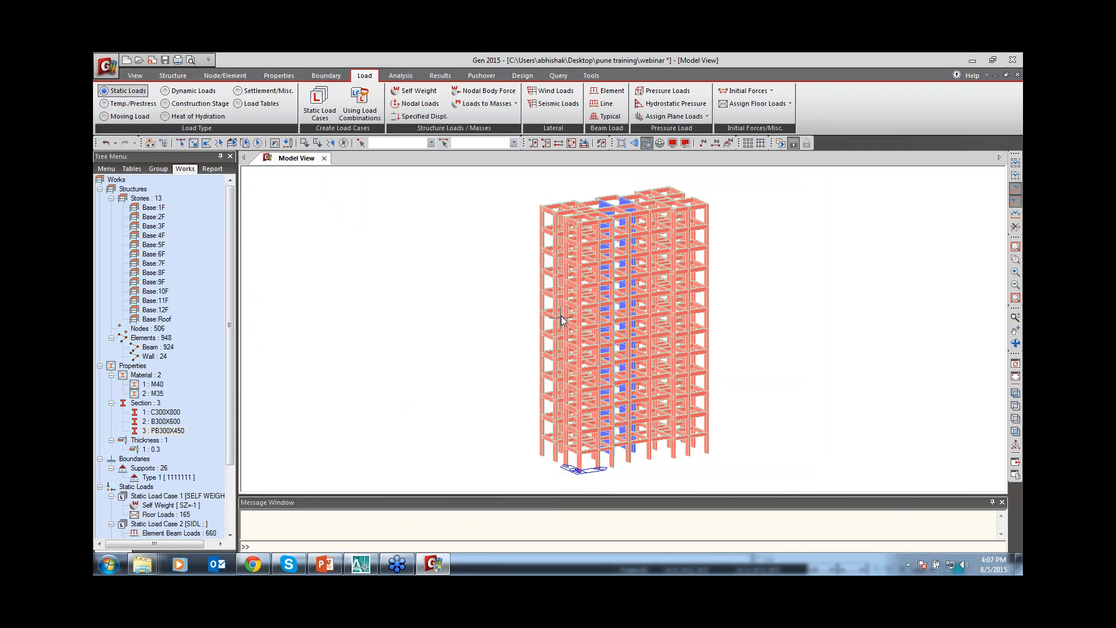
Display the IS875(1987) wind loads of load case WINDX on the model in wireframe.
left_click_drag(235, 452, 231, 515)
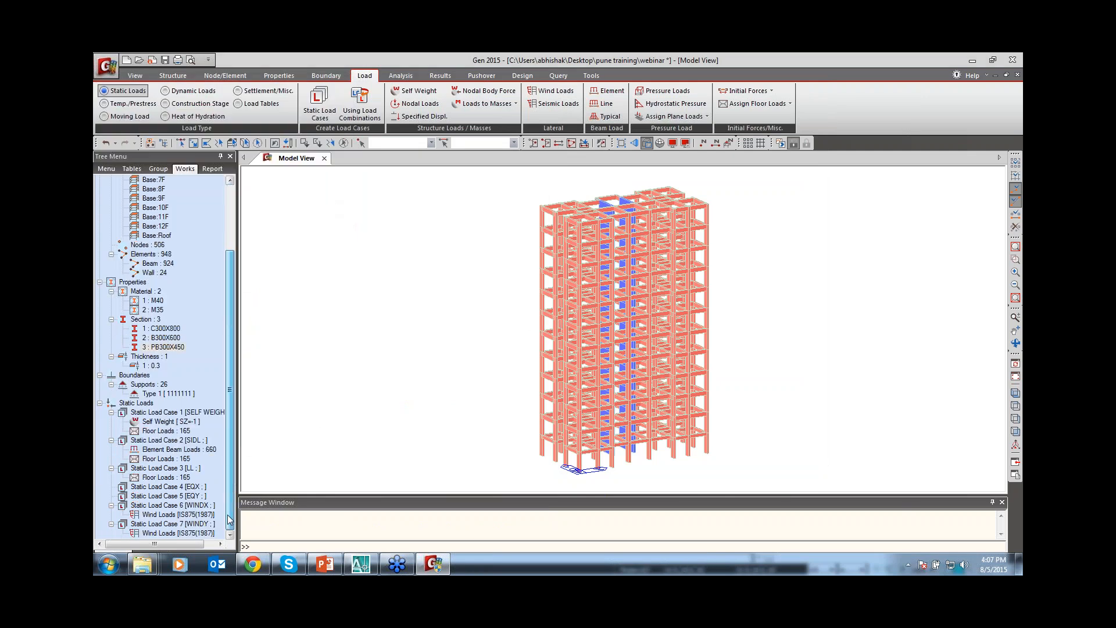
right_click(153, 515)
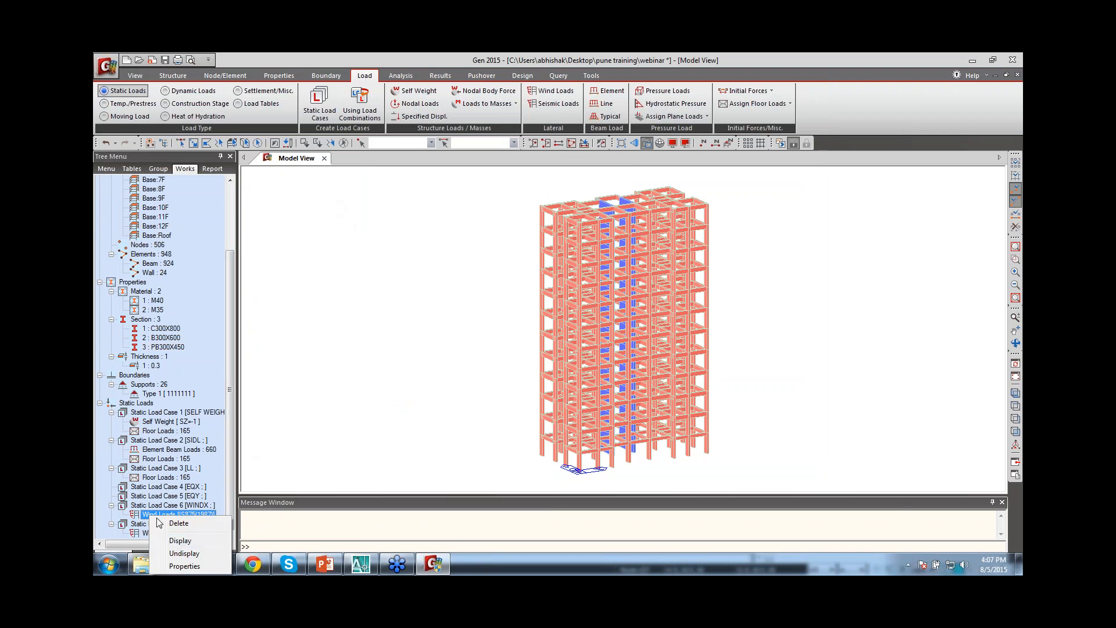
left_click(178, 545)
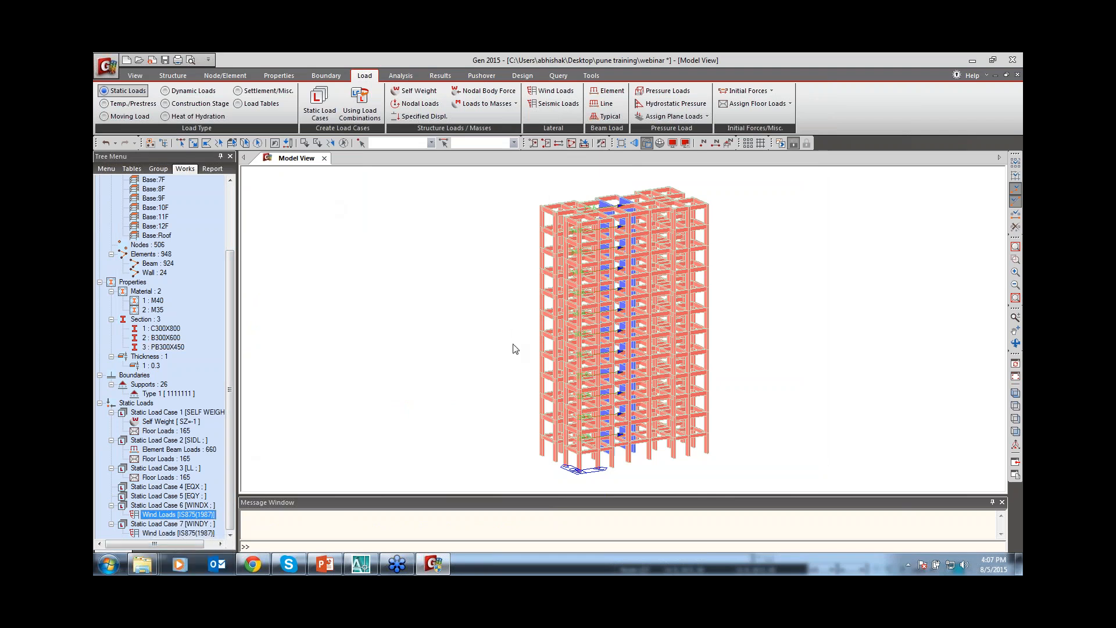
key("ctrl+h")
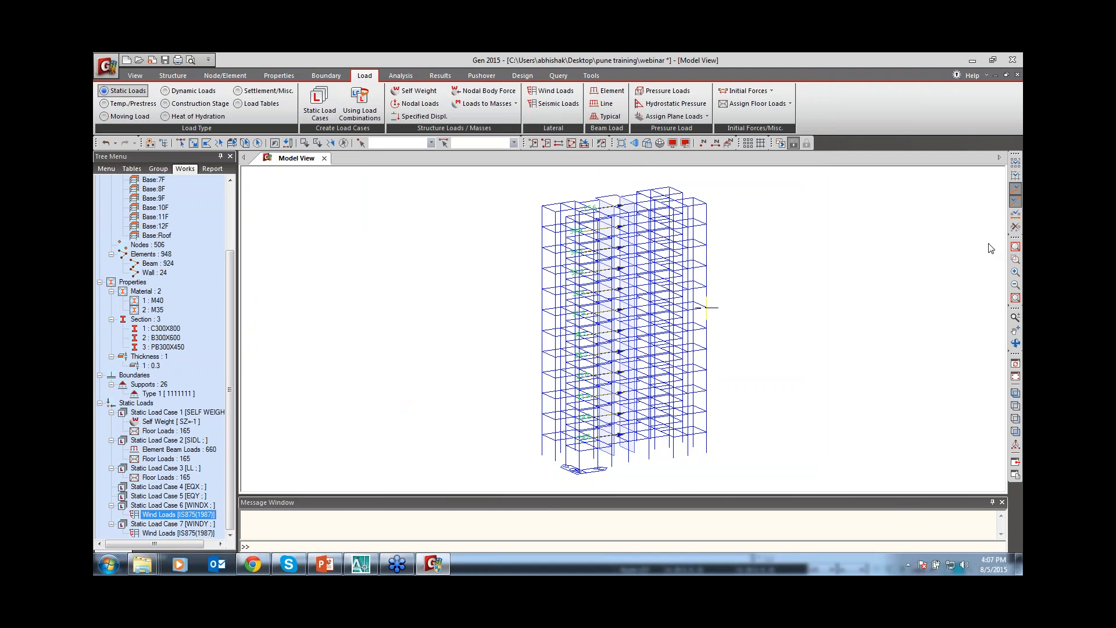
Set the model view's background colour to black in the display options.
left_click(1016, 259)
left_click_drag(733, 189, 557, 326)
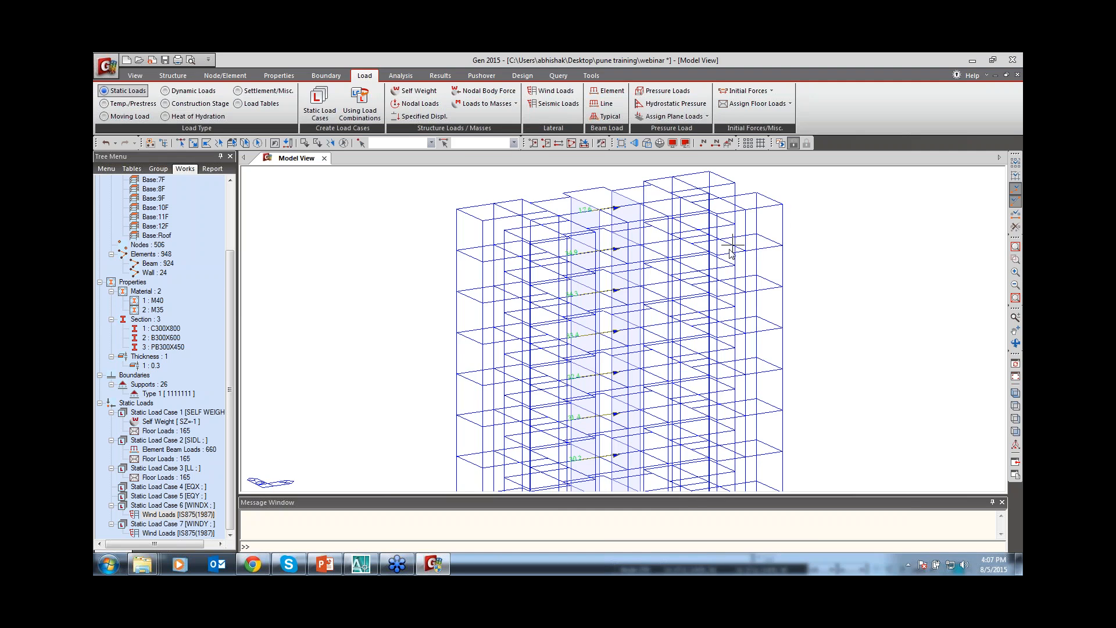
left_click(686, 143)
left_click(468, 221)
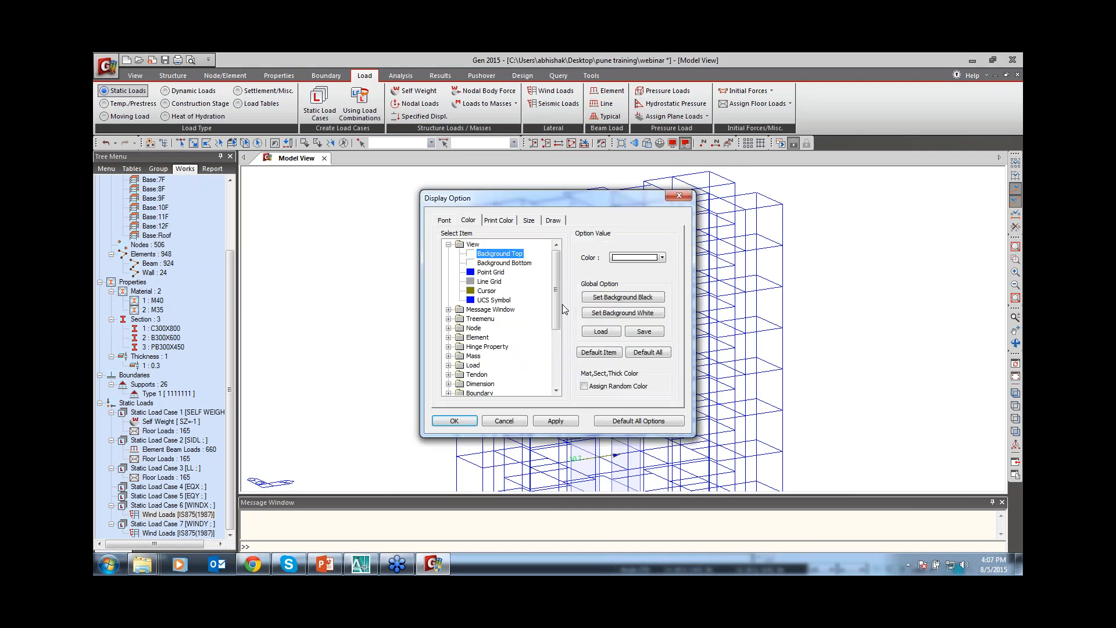
left_click(622, 297)
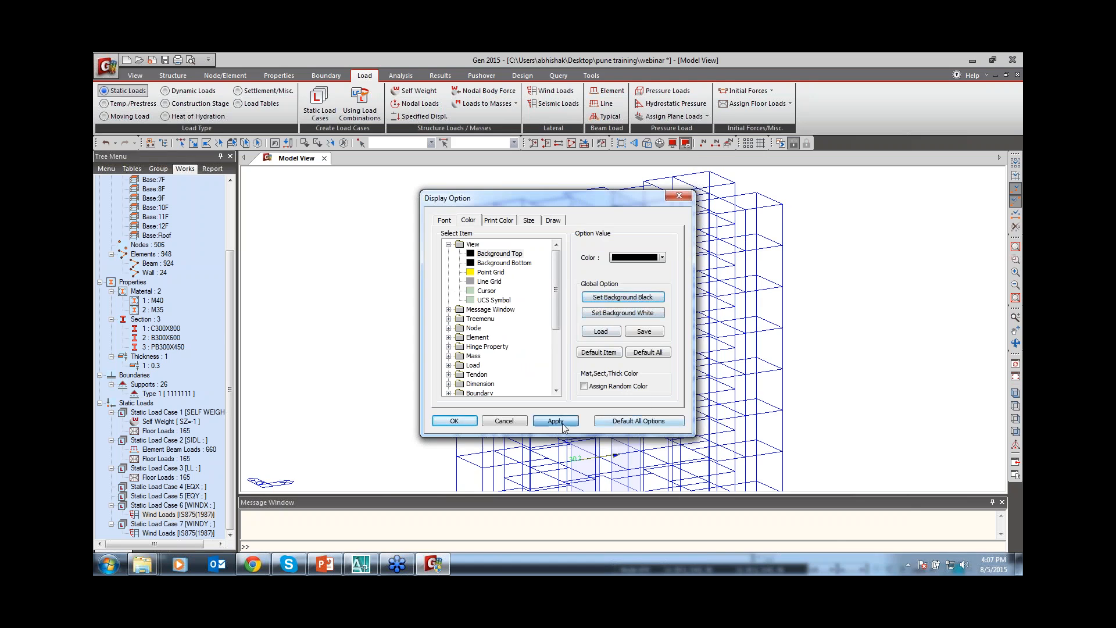
left_click(555, 421)
left_click(475, 420)
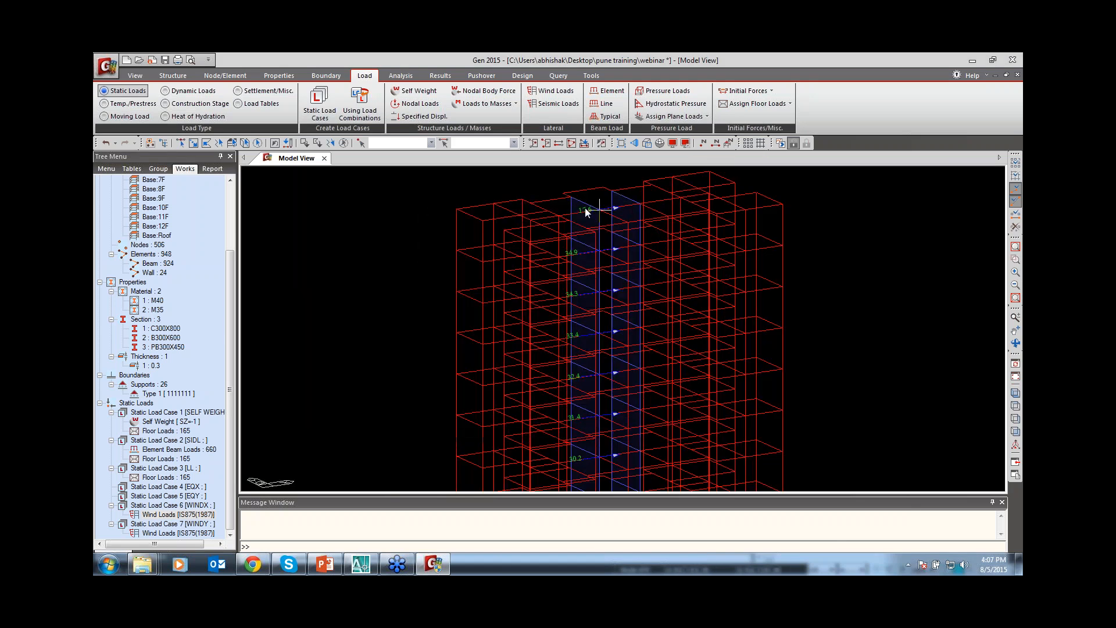
Examine the WINDX wind load arrows and values over the full height of the building.
middle_click_drag(514, 361, 458, 254)
scroll(512, 402, "down", 2)
scroll(512, 402, "down", 5)
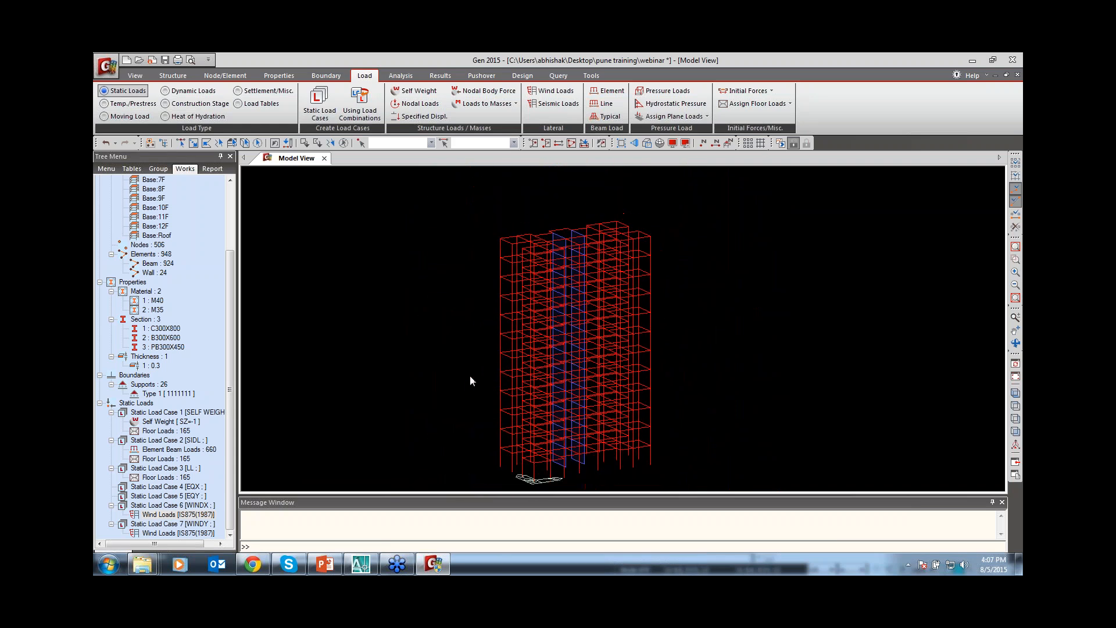
middle_click_drag(678, 410, 659, 393)
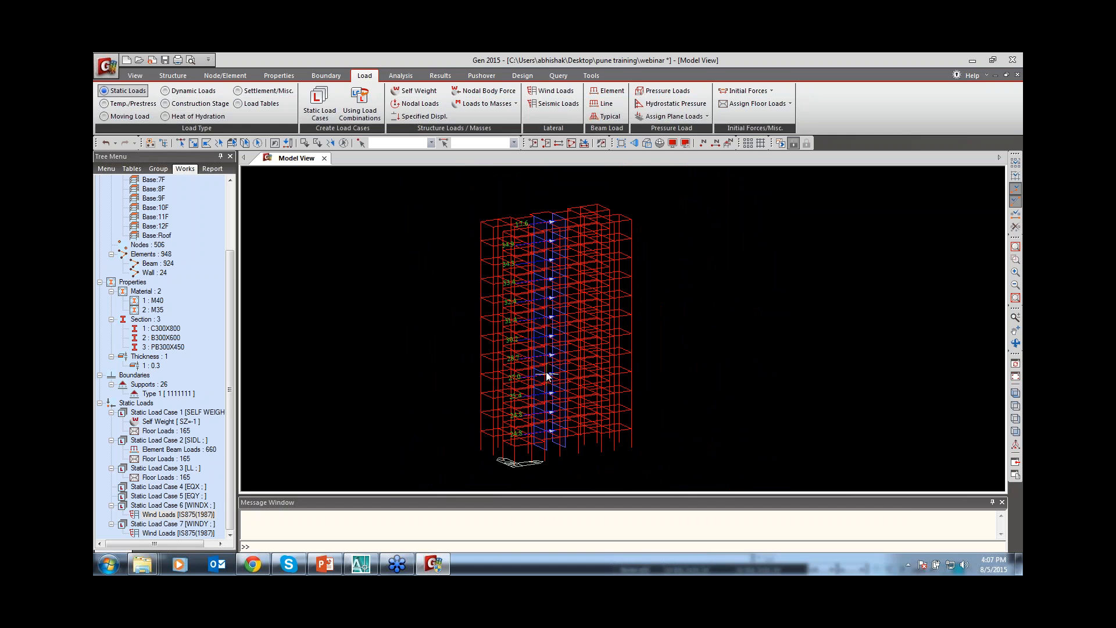
mouse_move(546, 376)
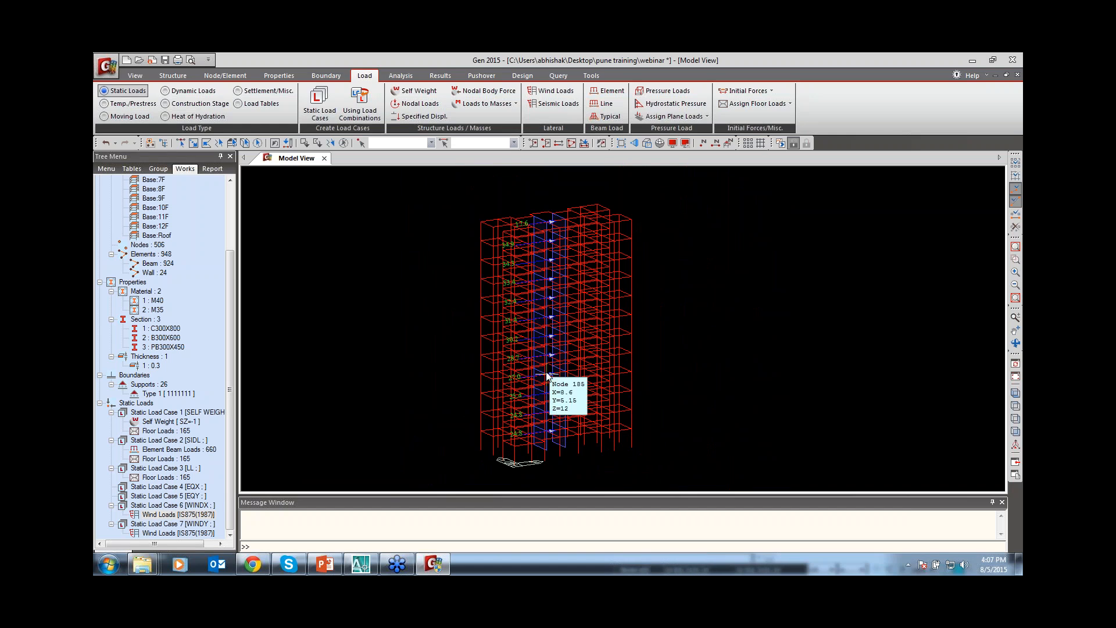
middle_click_drag(547, 373, 546, 373)
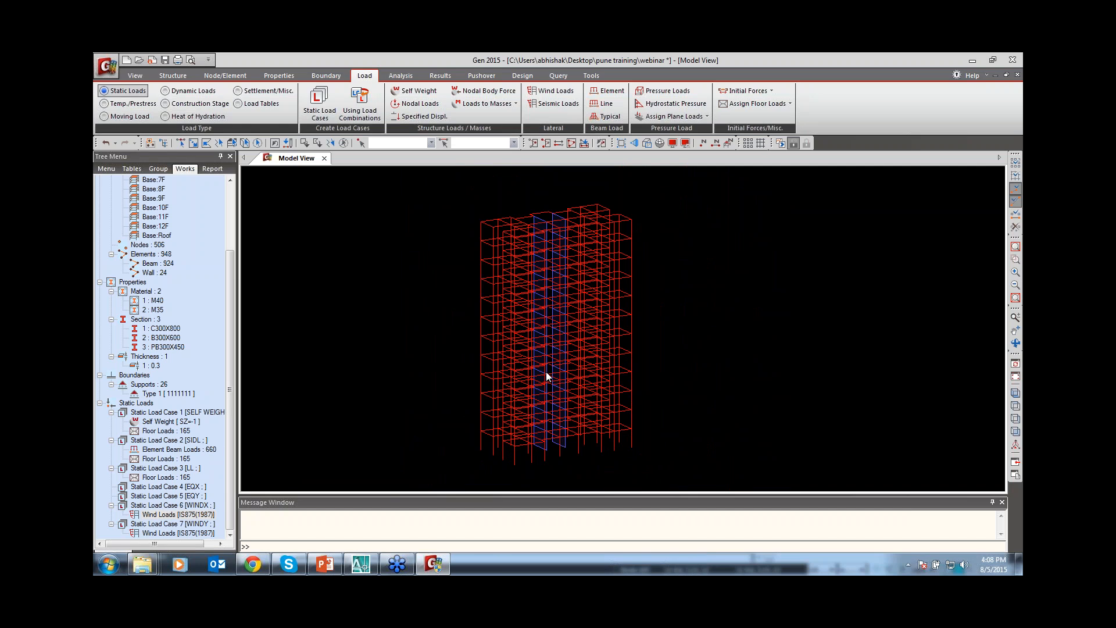
middle_click_drag(546, 372, 698, 237, "shift")
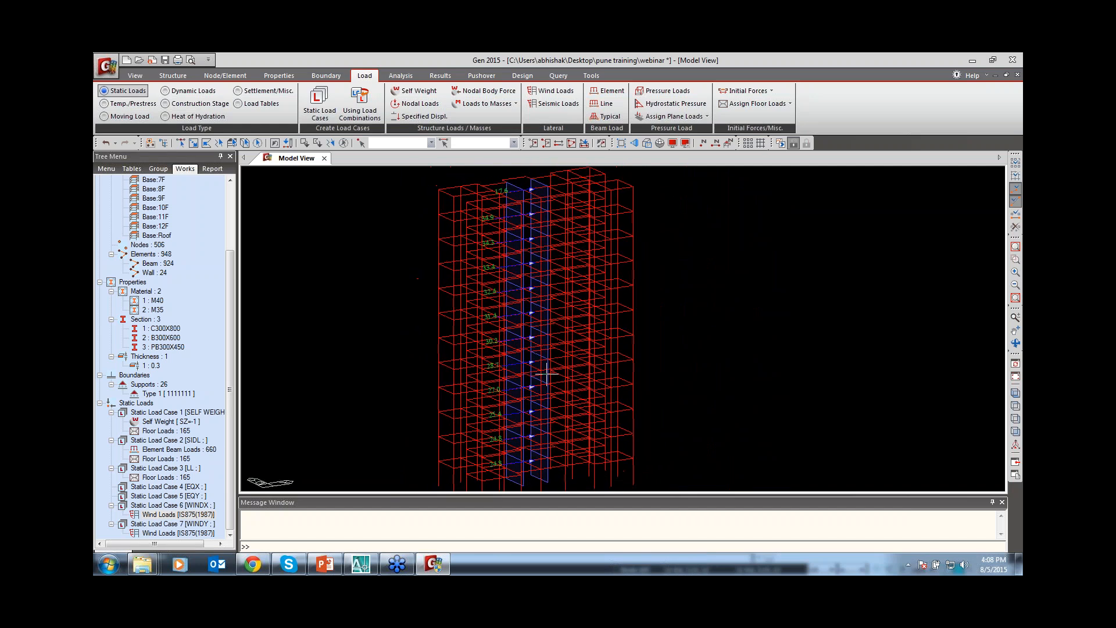
Display the IS875(1987) wind loads of load case WINDY on the model and hide them again.
left_click(161, 533)
right_click(161, 533)
left_click(193, 499)
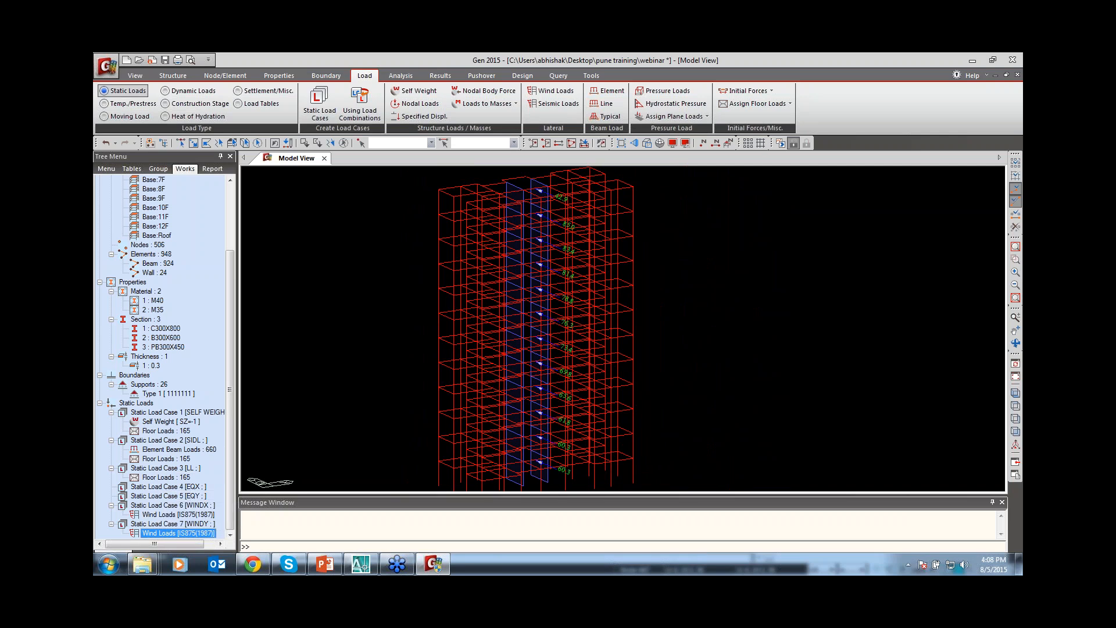
right_click(177, 534)
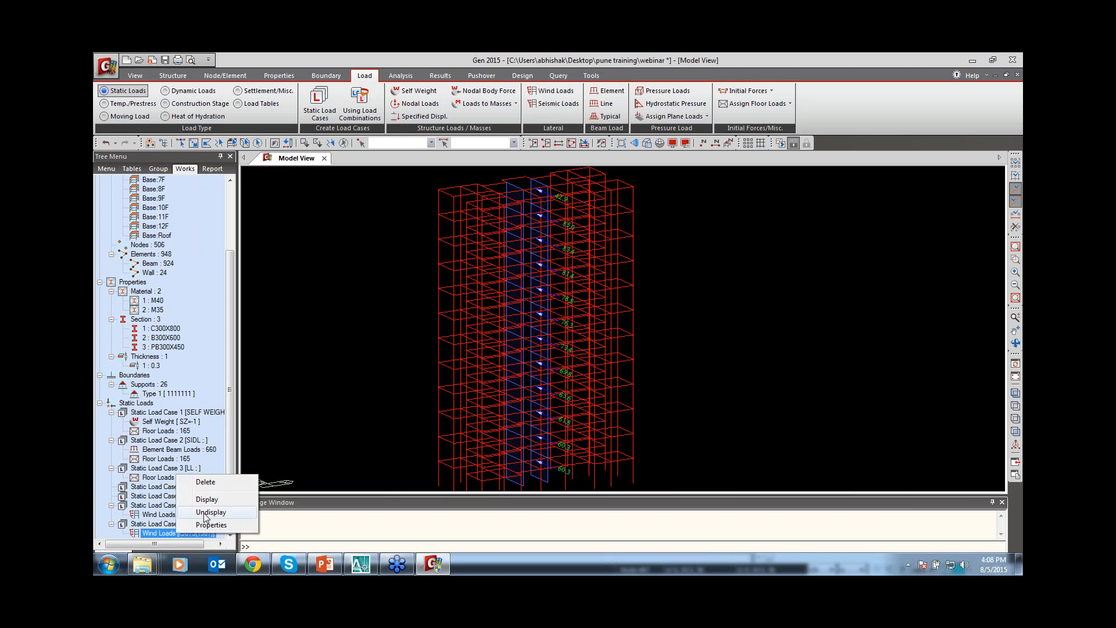
left_click(205, 513)
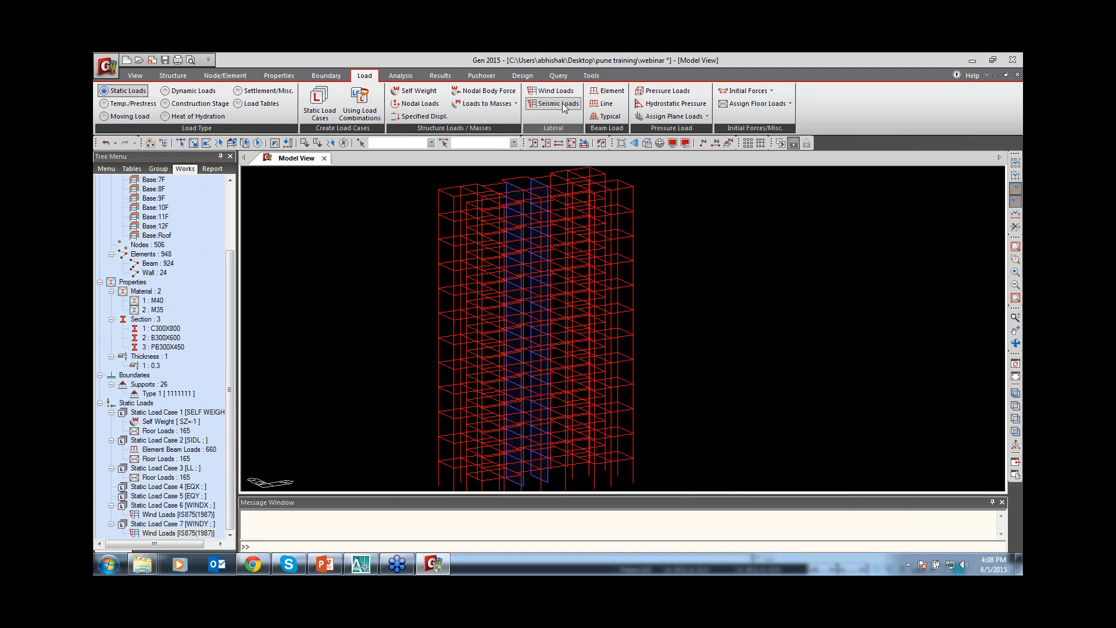
Set up the conversion of loads to masses in X, Y by adding load cases SELF WEIGHT and SIDL with scale factor 1.
left_click(515, 105)
left_click(490, 143)
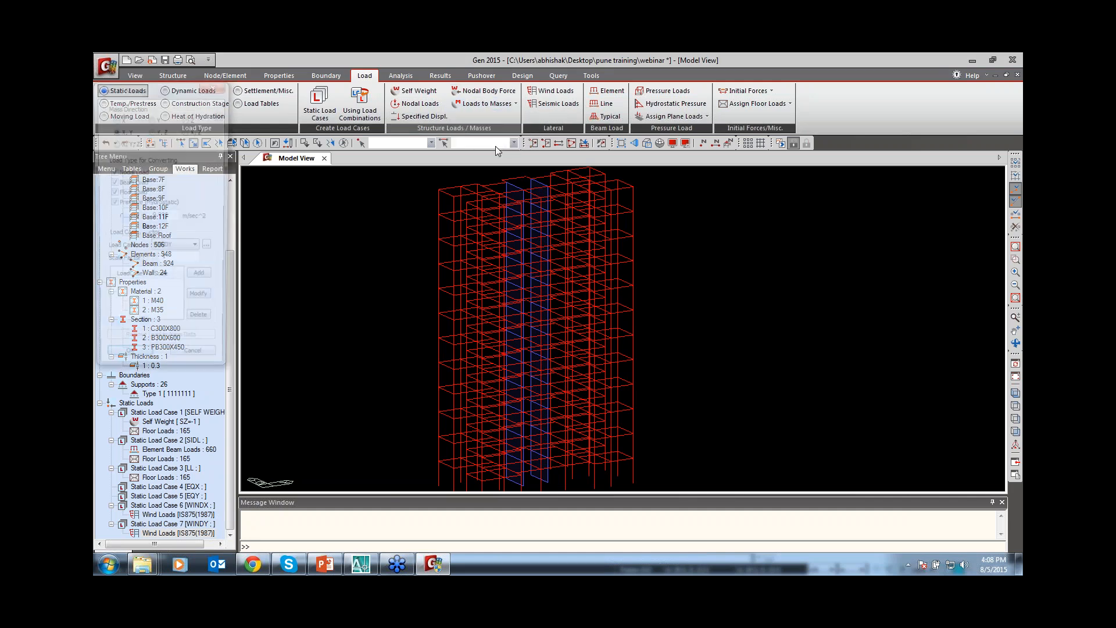
left_click_drag(171, 91, 483, 113)
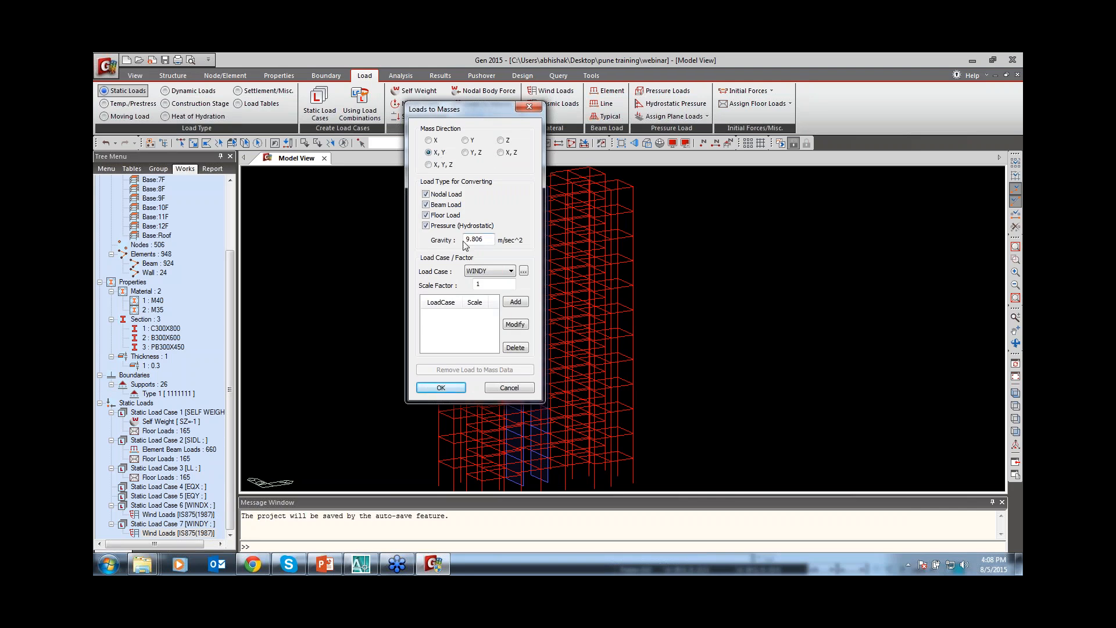
left_click(495, 272)
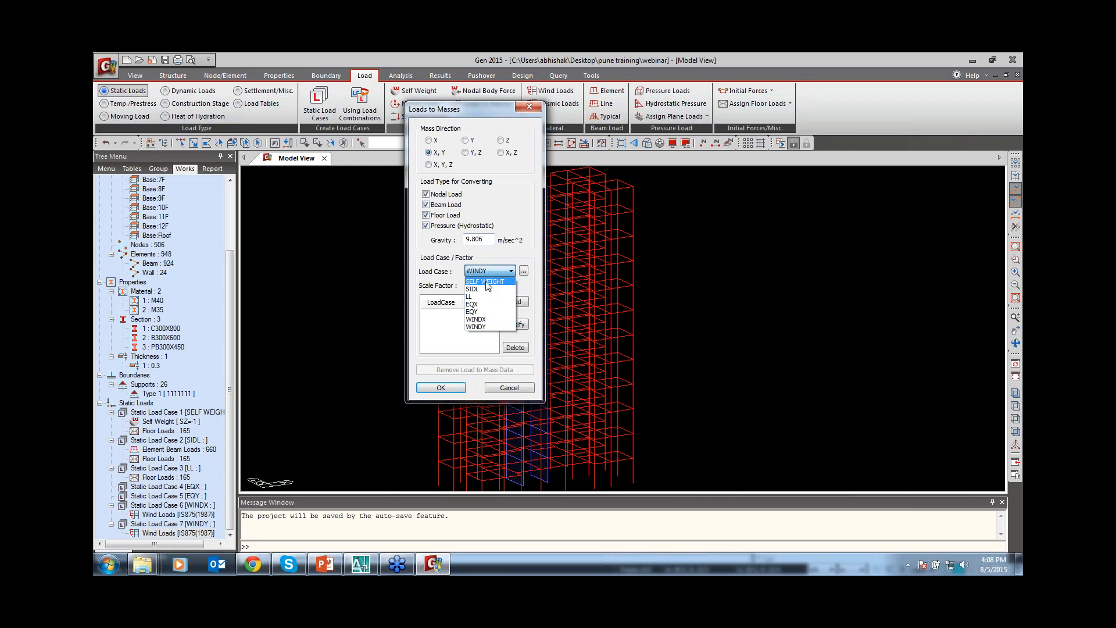
left_click(491, 282)
left_click(516, 302)
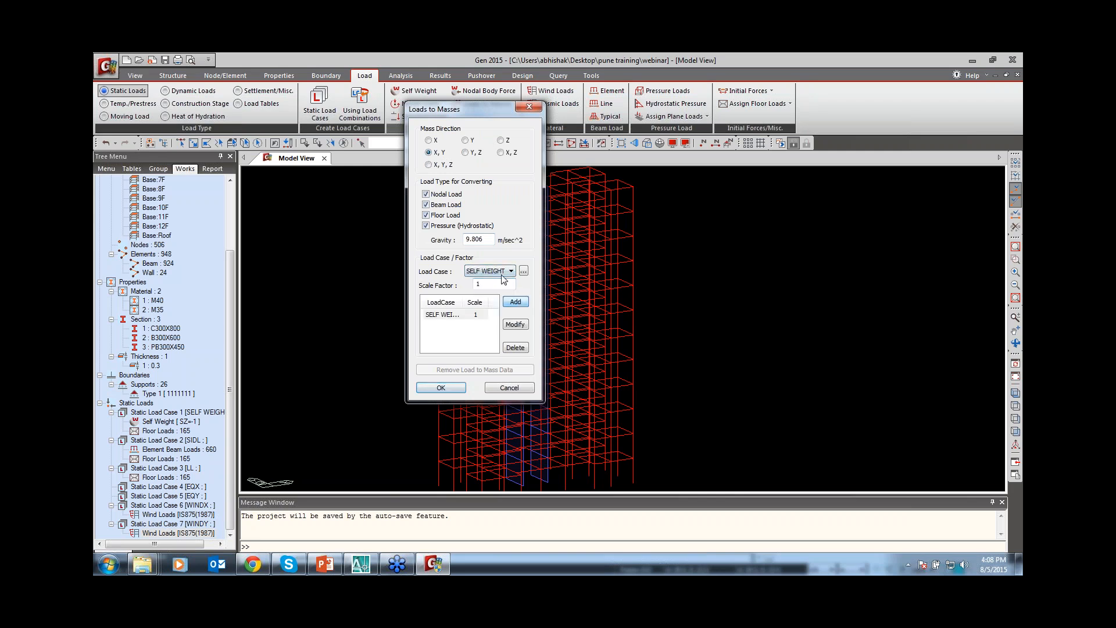
left_click(504, 273)
left_click(488, 291)
left_click(519, 304)
Add load case LL with scale factor 0.25 to the loads-to-masses conversion and apply it.
left_click(503, 271)
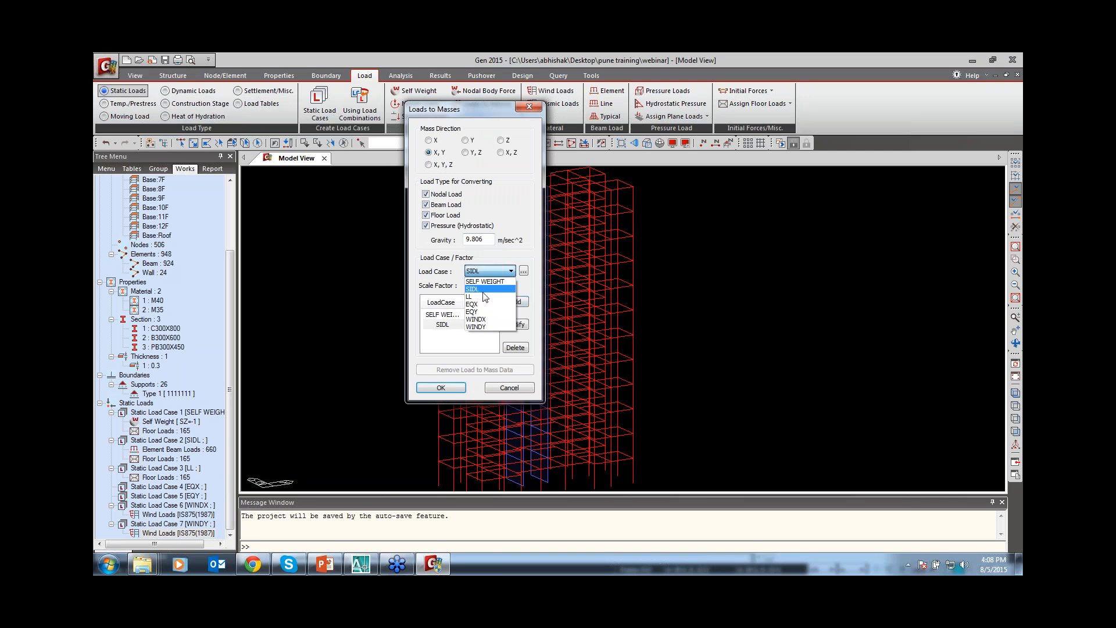
left_click(486, 298)
double_click(479, 285)
type("0.25")
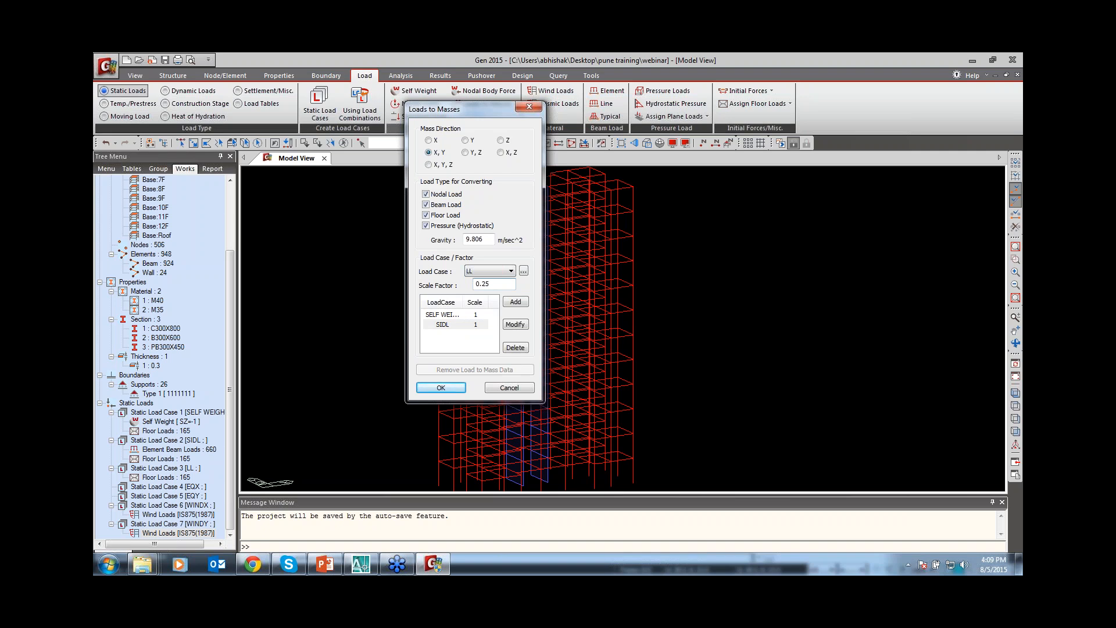
left_click(515, 302)
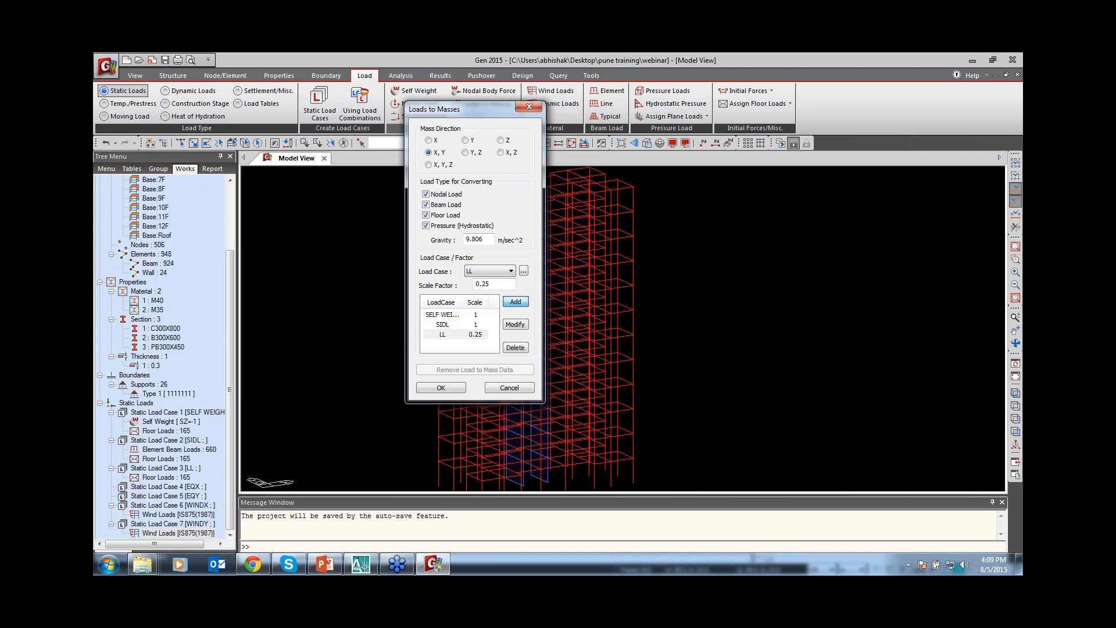
left_click(440, 386)
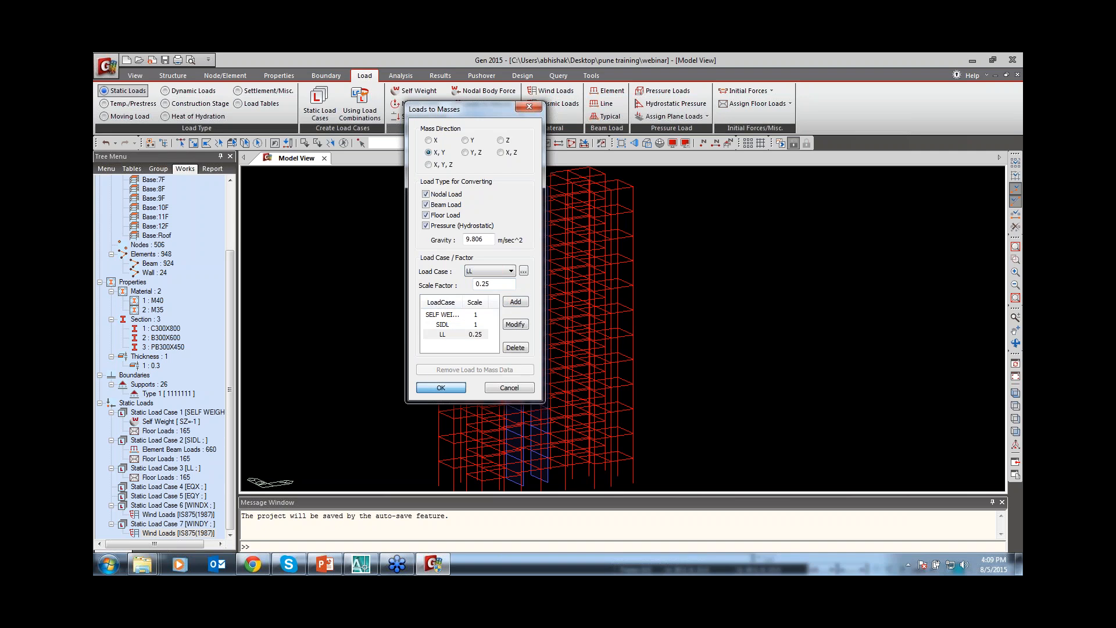
left_click(443, 388)
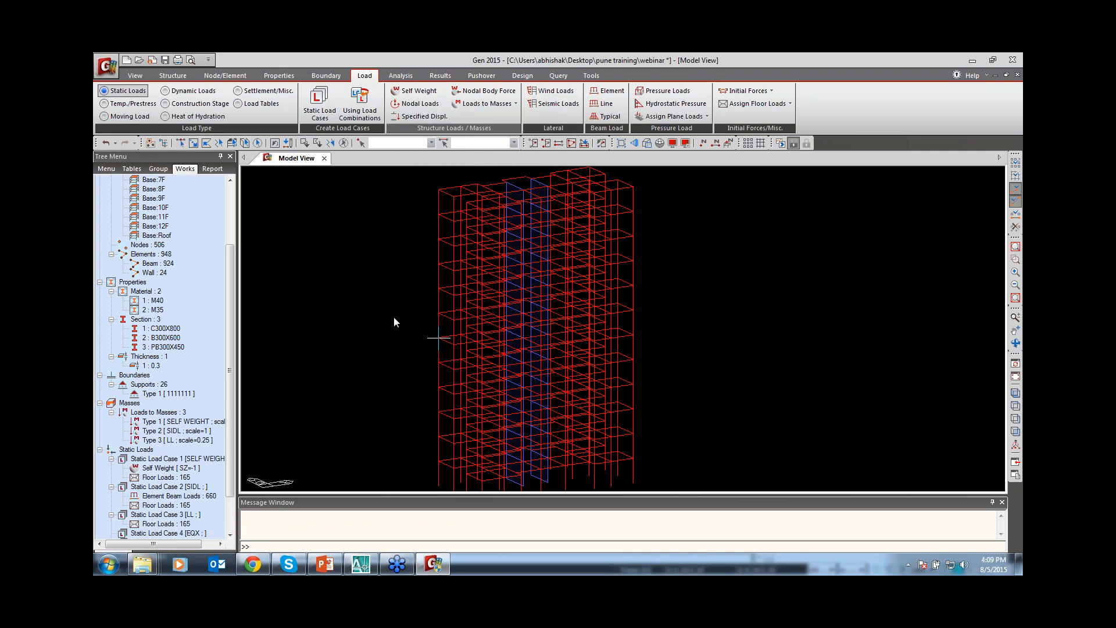
Start a new static seismic load for load case EQX using seismic load code IS1893(2002).
middle_click_drag(622, 326, 665, 316)
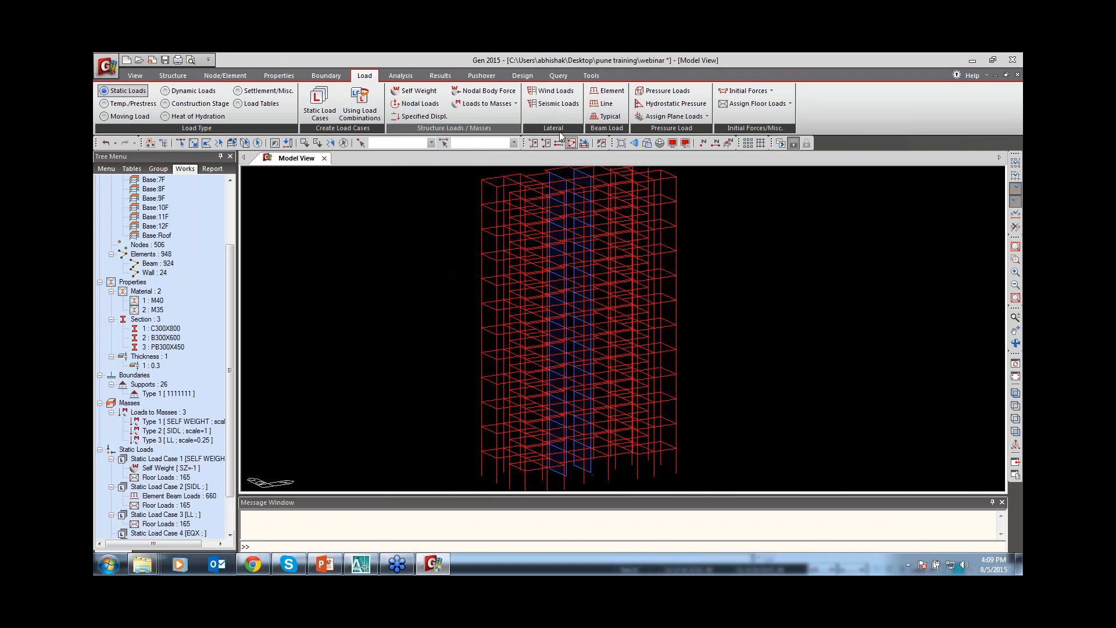
left_click(557, 104)
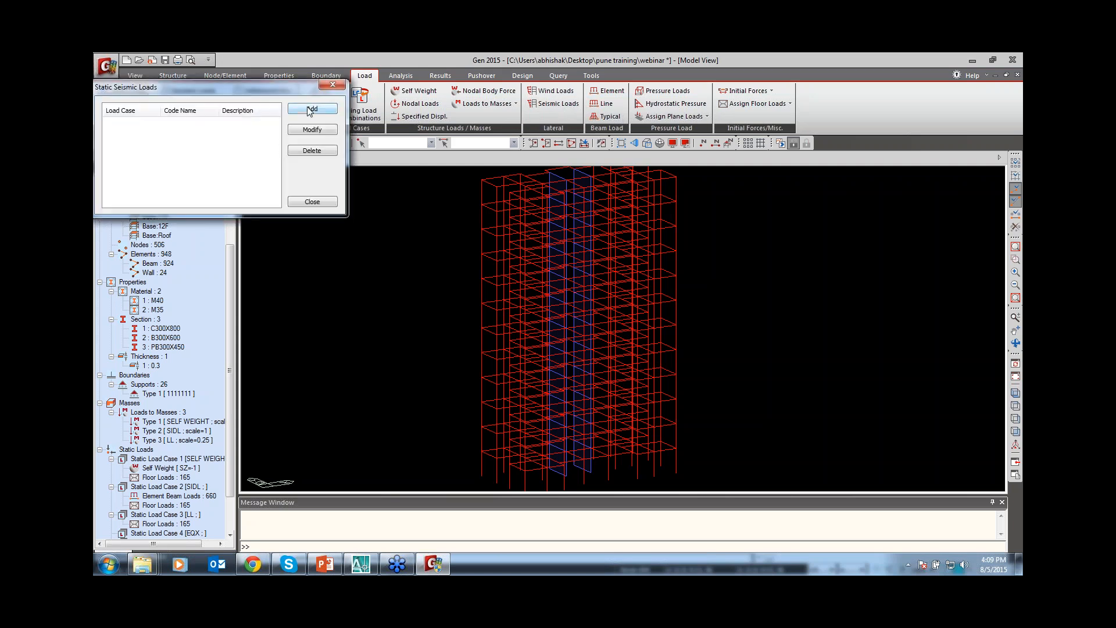
left_click(326, 109)
left_click_drag(407, 68, 506, 67)
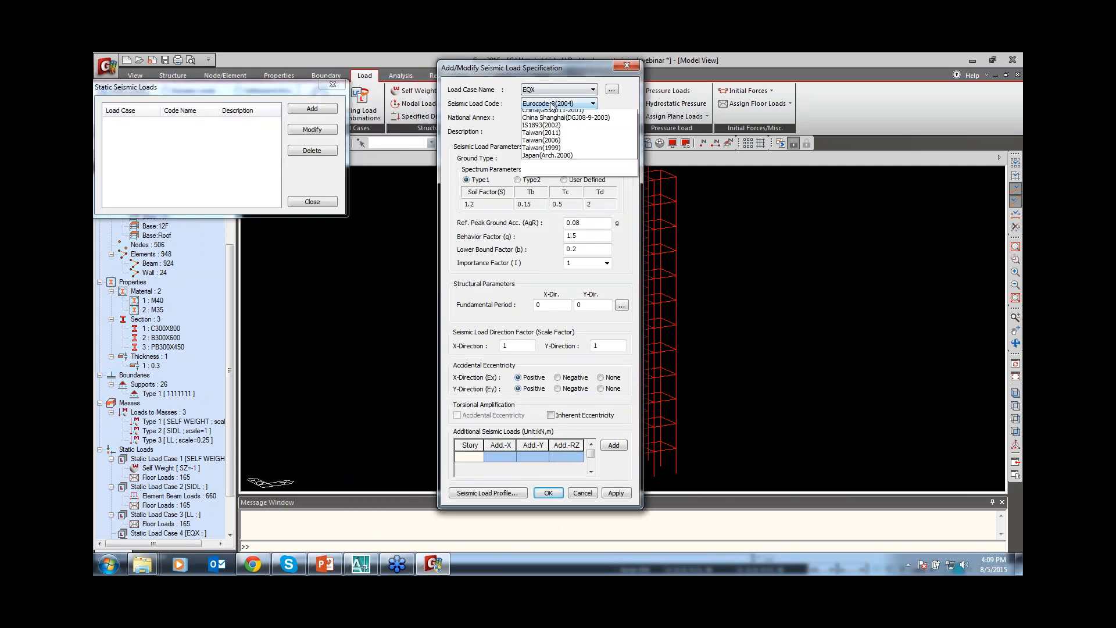
left_click(556, 104)
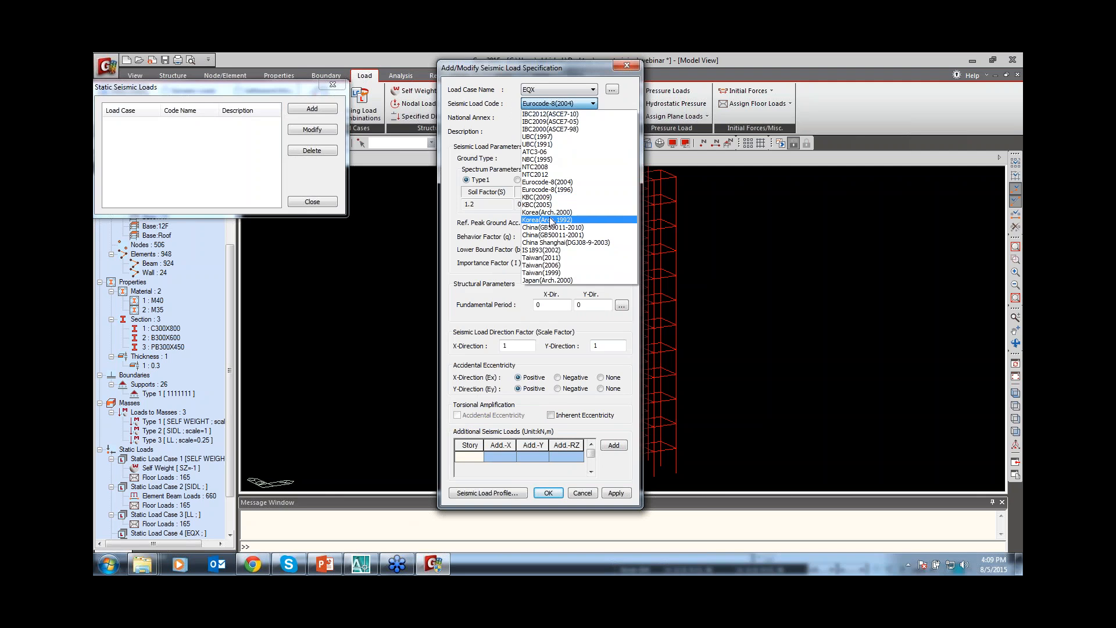
left_click(543, 250)
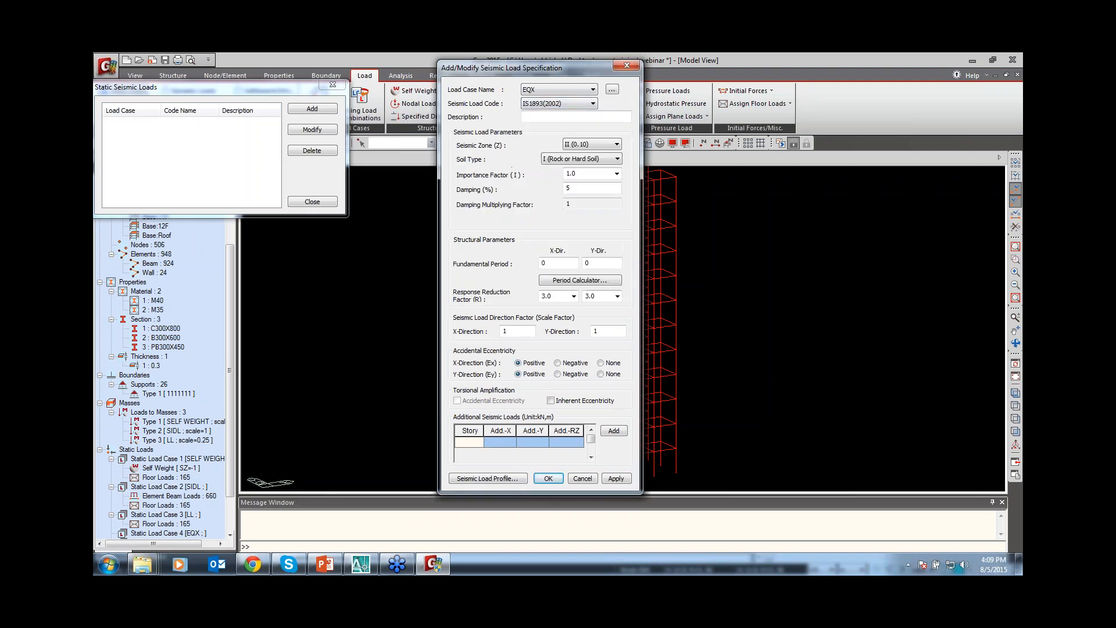
Set the EQX seismic zone to III (0.16) and the soil type to II (Medium Soil).
left_click(588, 145)
left_click(588, 144)
left_click(589, 146)
left_click(584, 163)
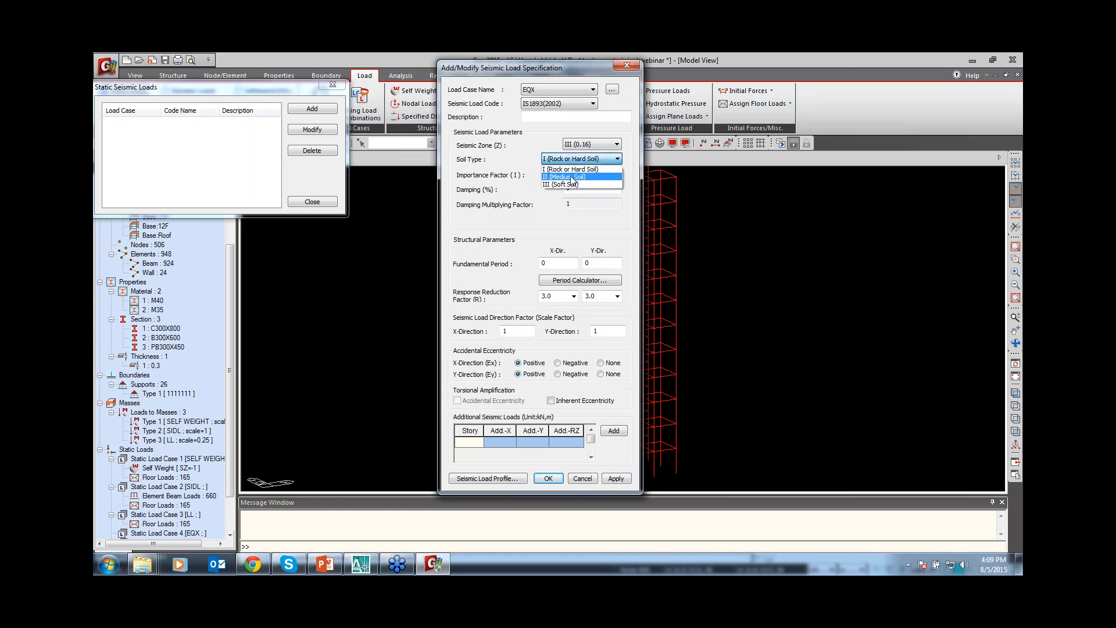
left_click(586, 177)
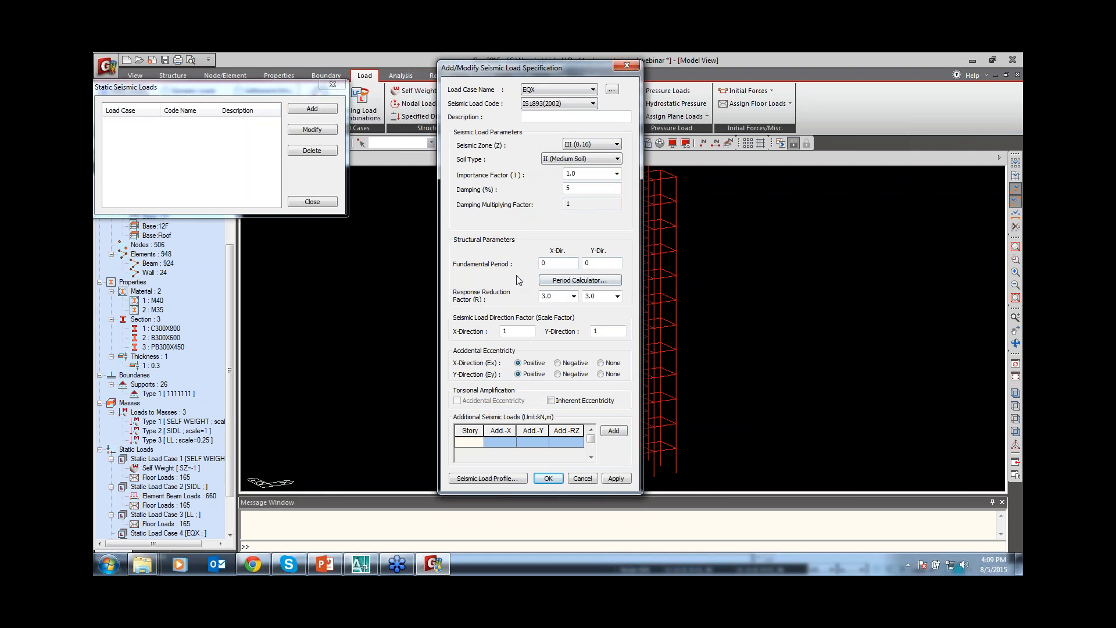
Calculate the fundamental periods in the X and Y directions with the formula T = 0.09 h/sqrt(d).
left_click(570, 282)
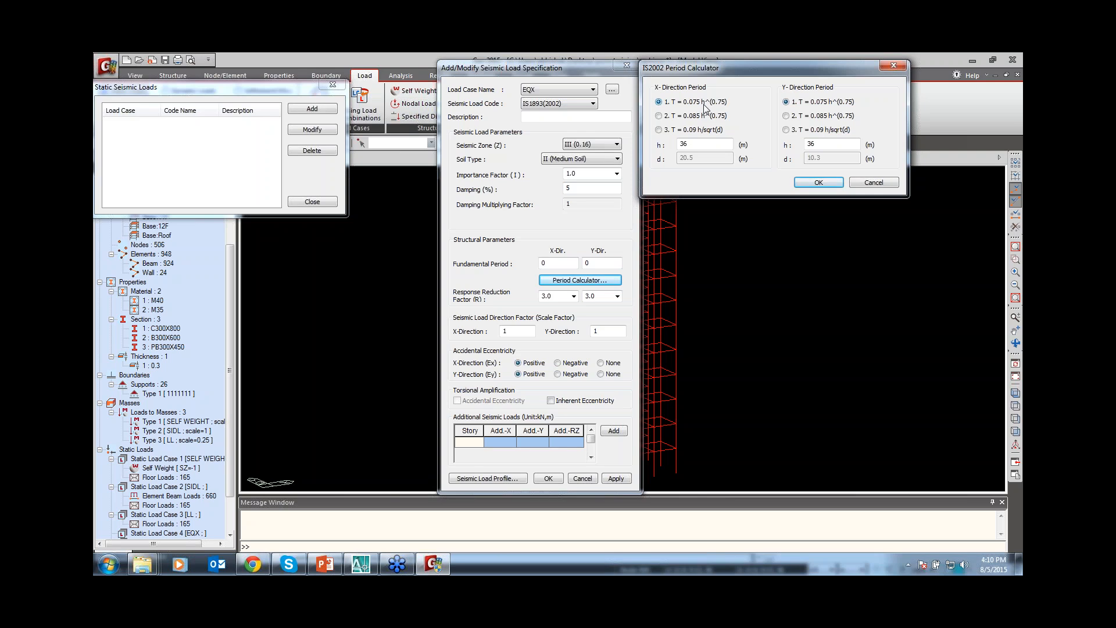
left_click(670, 132)
left_click(786, 129)
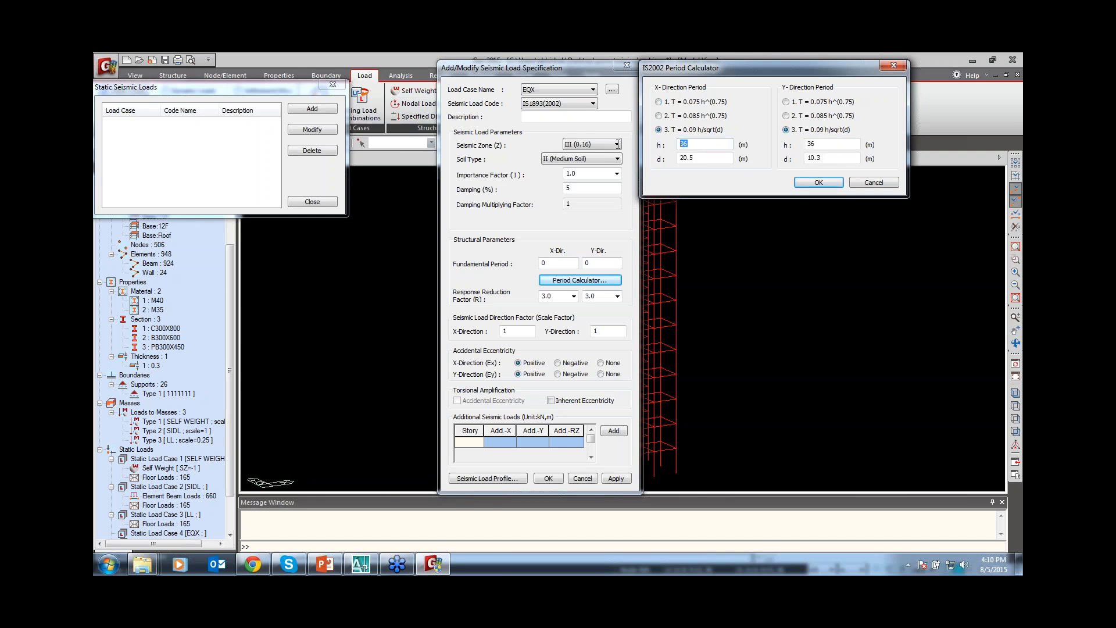
left_click(815, 146)
left_click(818, 182)
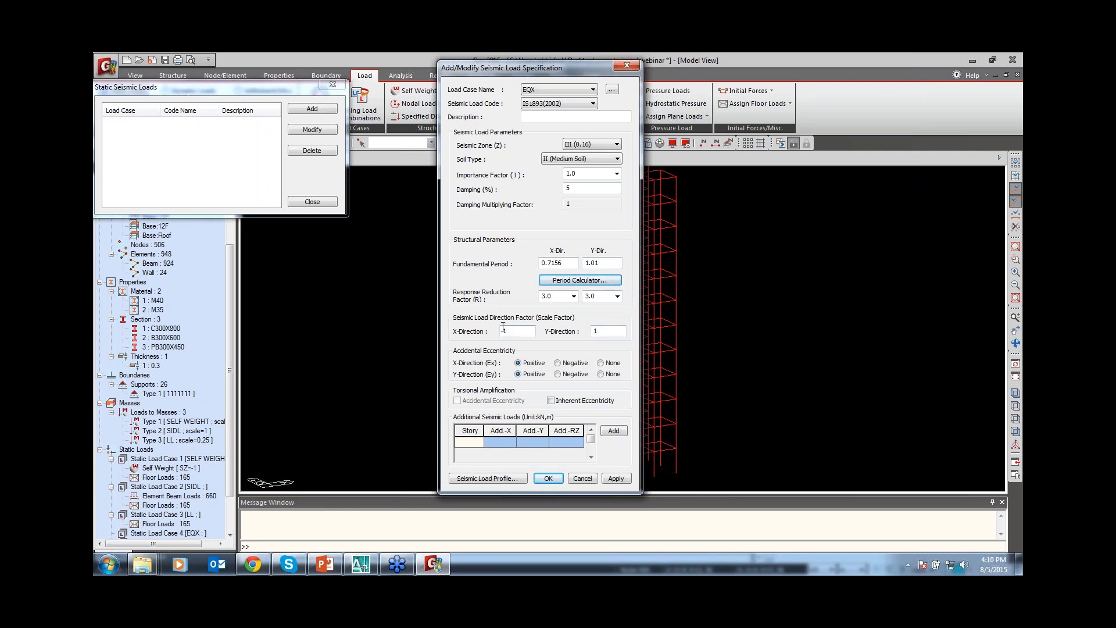
Set the EQX Y-direction scale factor to 0 and the accidental eccentricity to None in both directions.
double_click(595, 331)
left_click(609, 361)
left_click(608, 375)
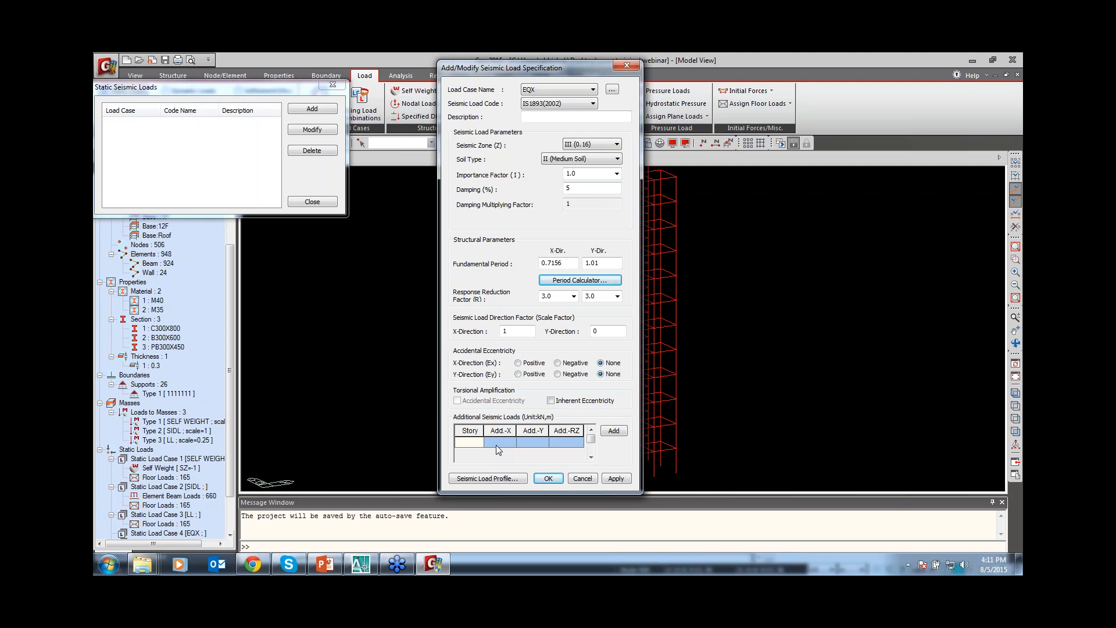
Open the EQX seismic load profile and examine the X-direction story forces, story shears and overturning moments.
left_click(488, 478)
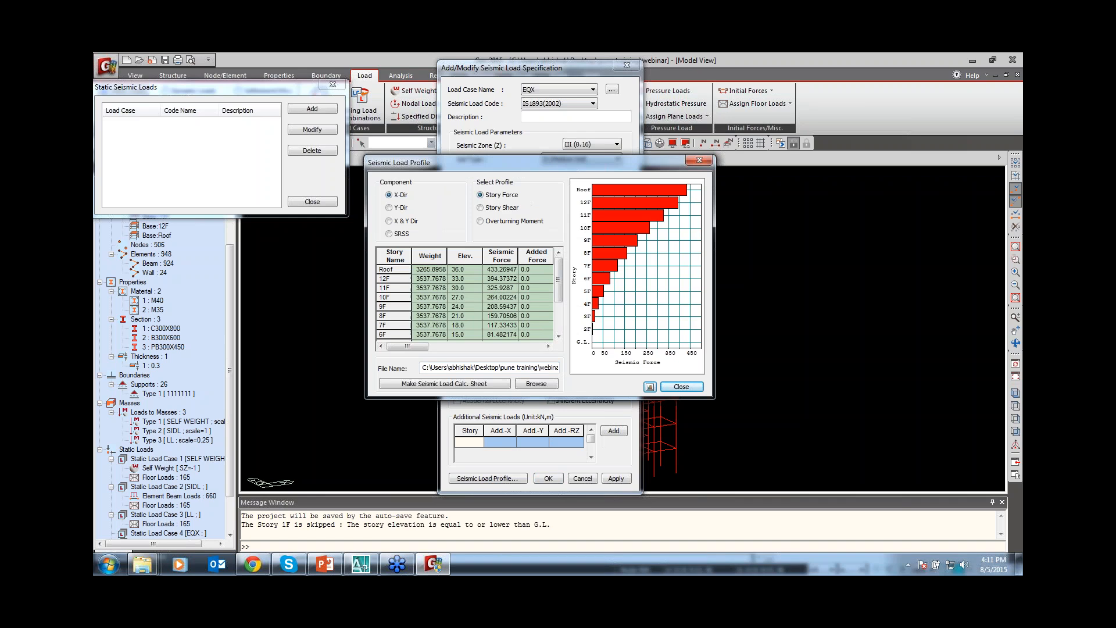
left_click_drag(558, 279, 558, 308)
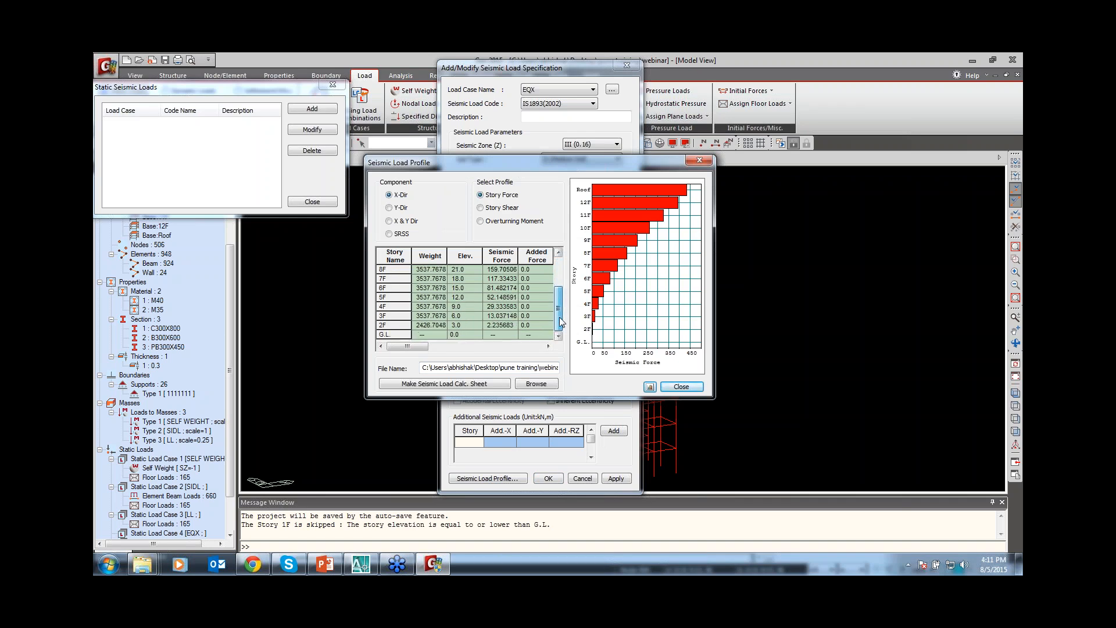
left_click(548, 347)
left_click(548, 347)
left_click(548, 347)
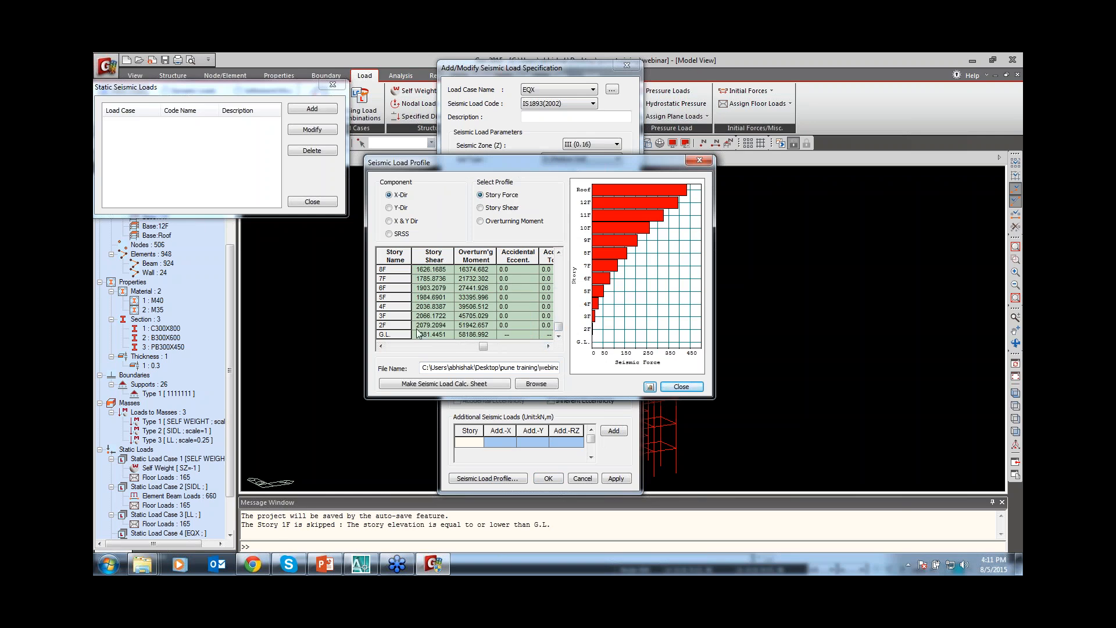
Generate the EQX seismic load calculation sheet and examine its seismic parameters, fundamental periods, acceleration coefficients and effective weights.
left_click(381, 347)
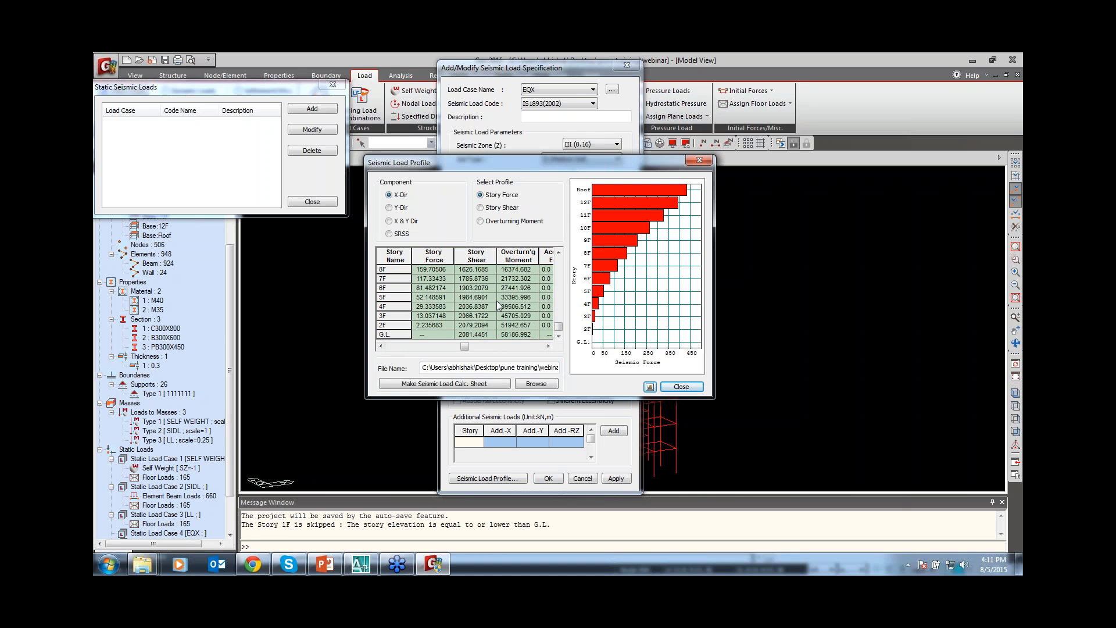
left_click(476, 385)
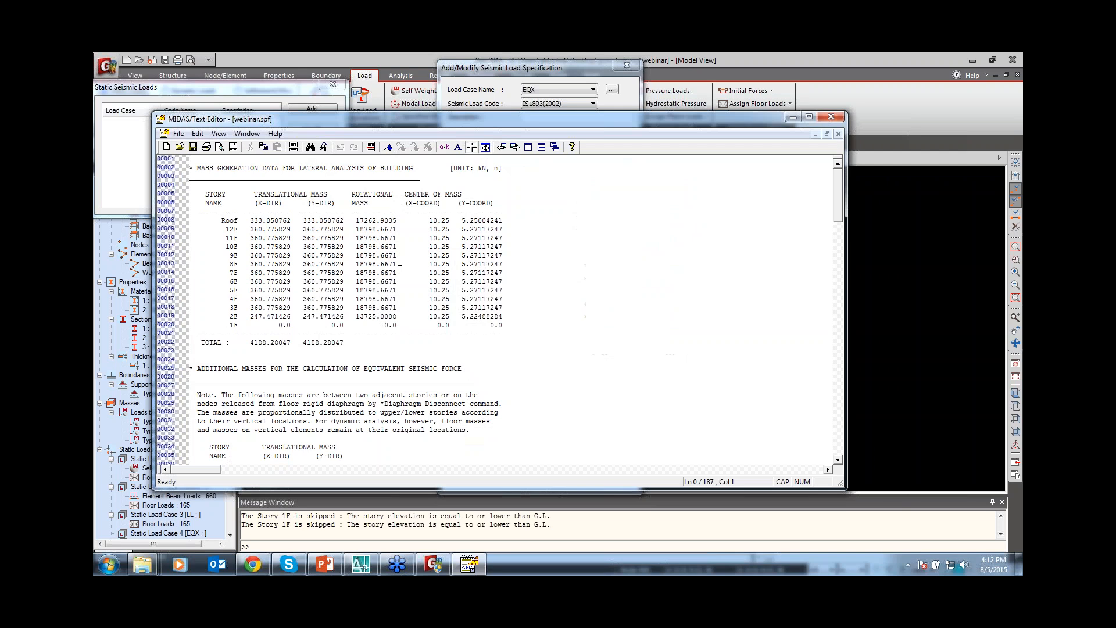
scroll(400, 270, "down", 17)
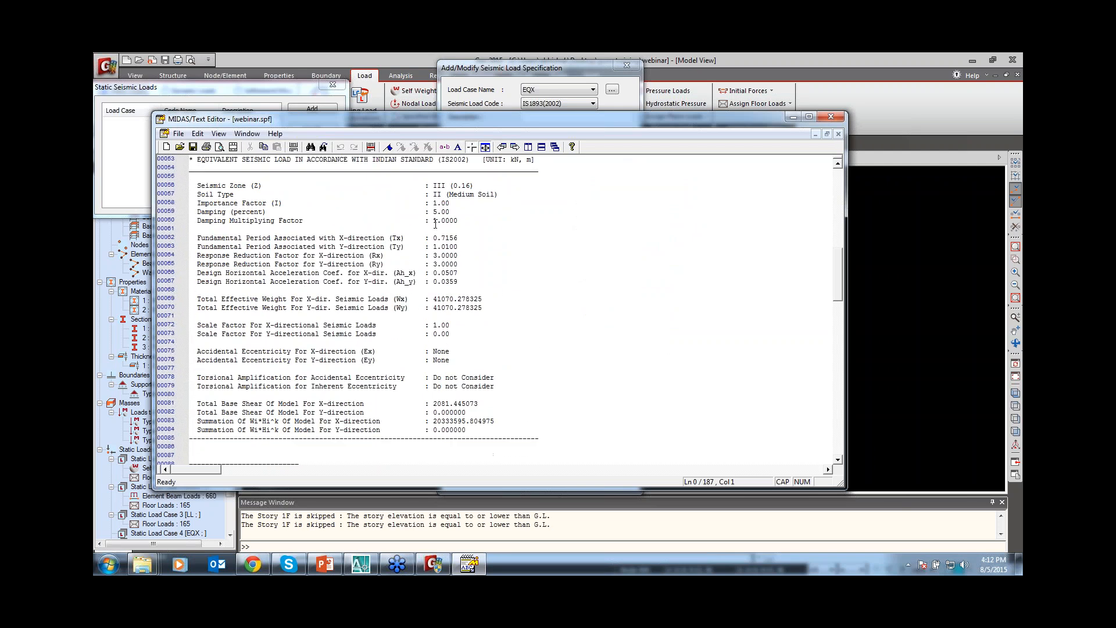
left_click(443, 196)
left_click(454, 246)
left_click_drag(433, 273, 469, 298)
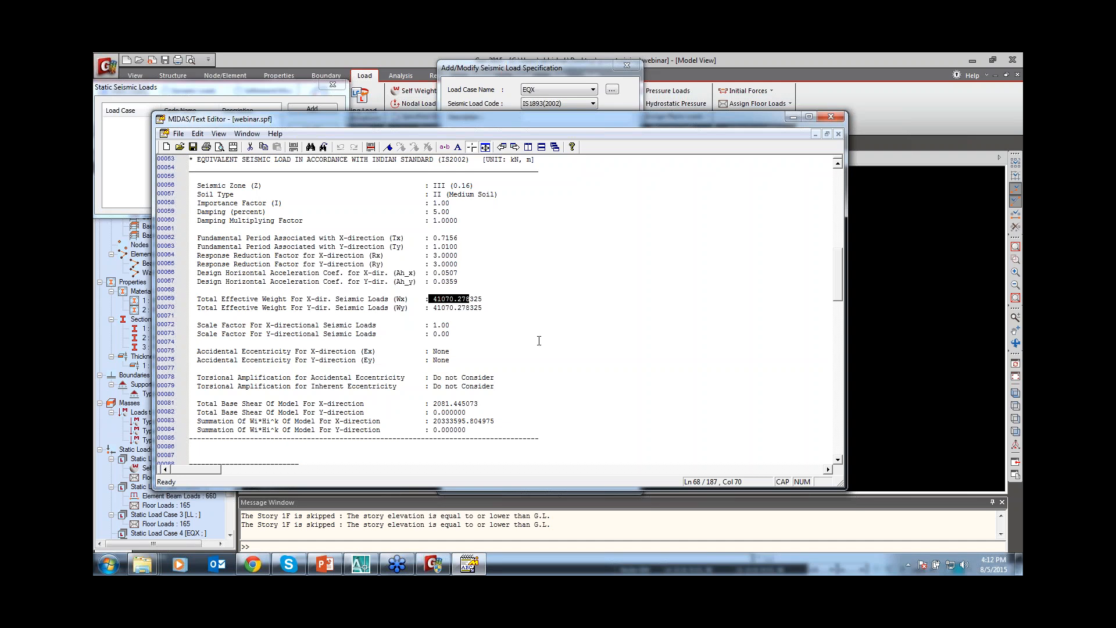
left_click(831, 116)
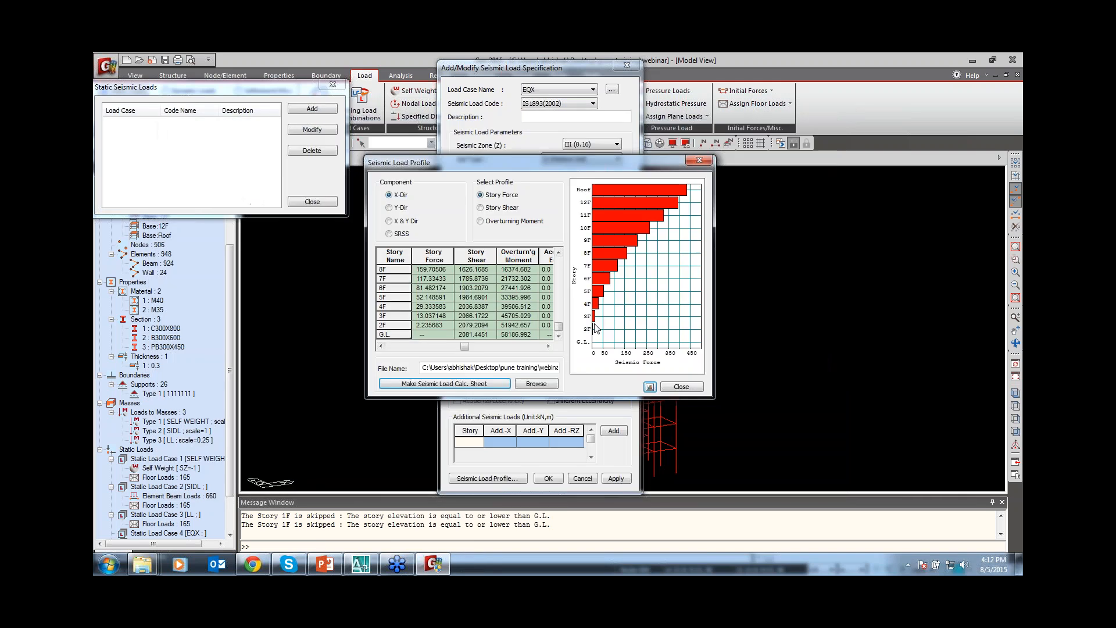
Apply the EQX seismic load and add an EQY seismic load acting in the Y direction, with the X-direction scale factor set to 0.
left_click(678, 387)
left_click(615, 478)
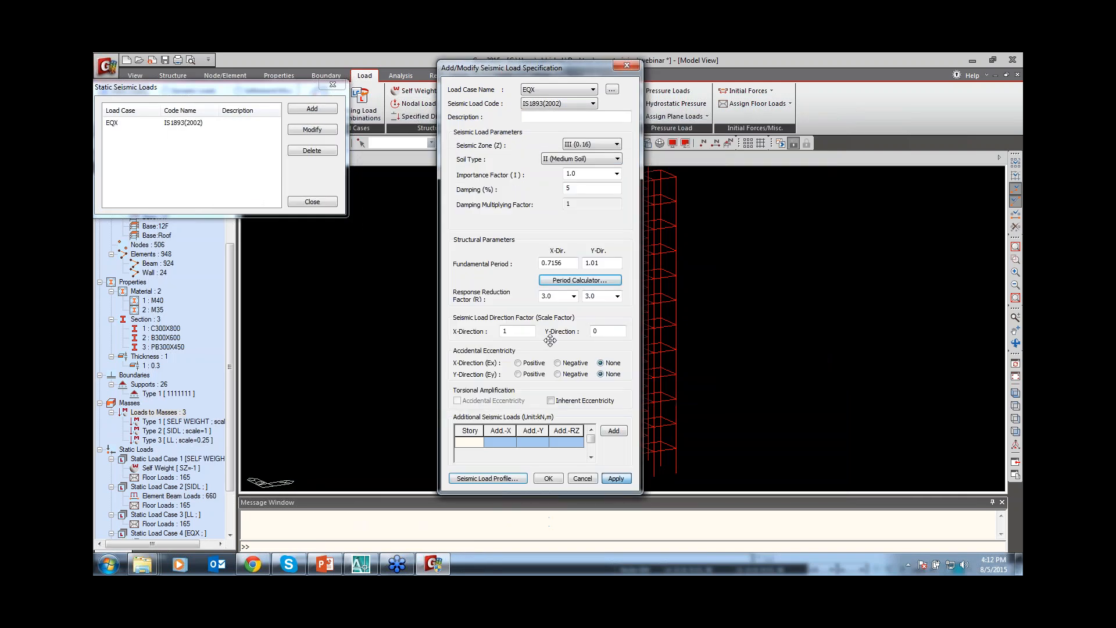
left_click(545, 92)
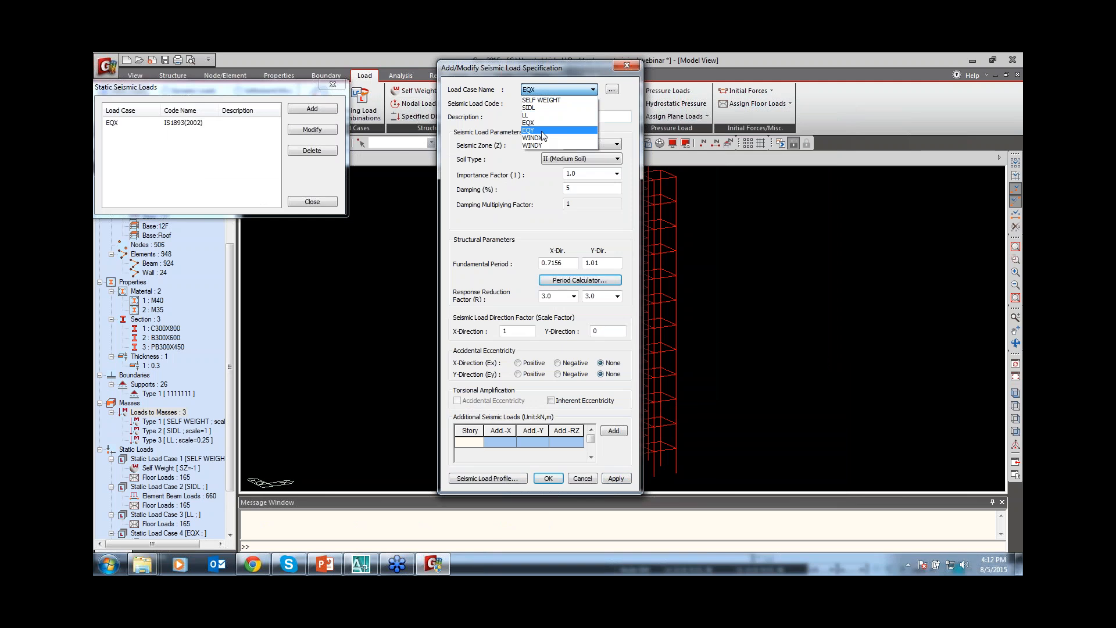
left_click(545, 134)
double_click(505, 331)
type("0")
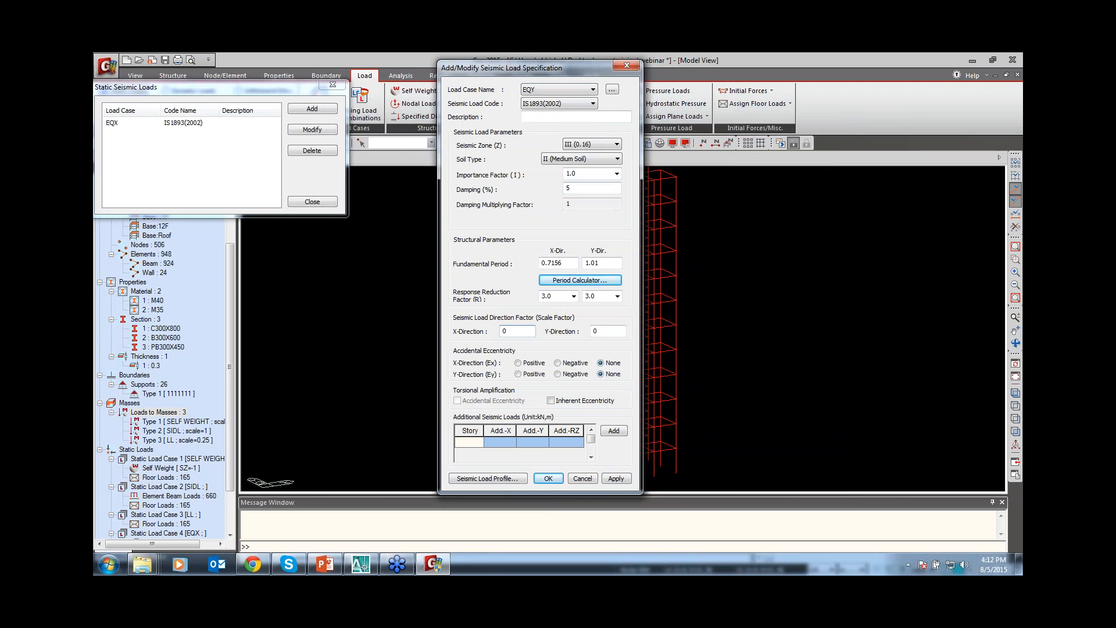
key("Tab")
left_click(549, 479)
left_click(322, 203)
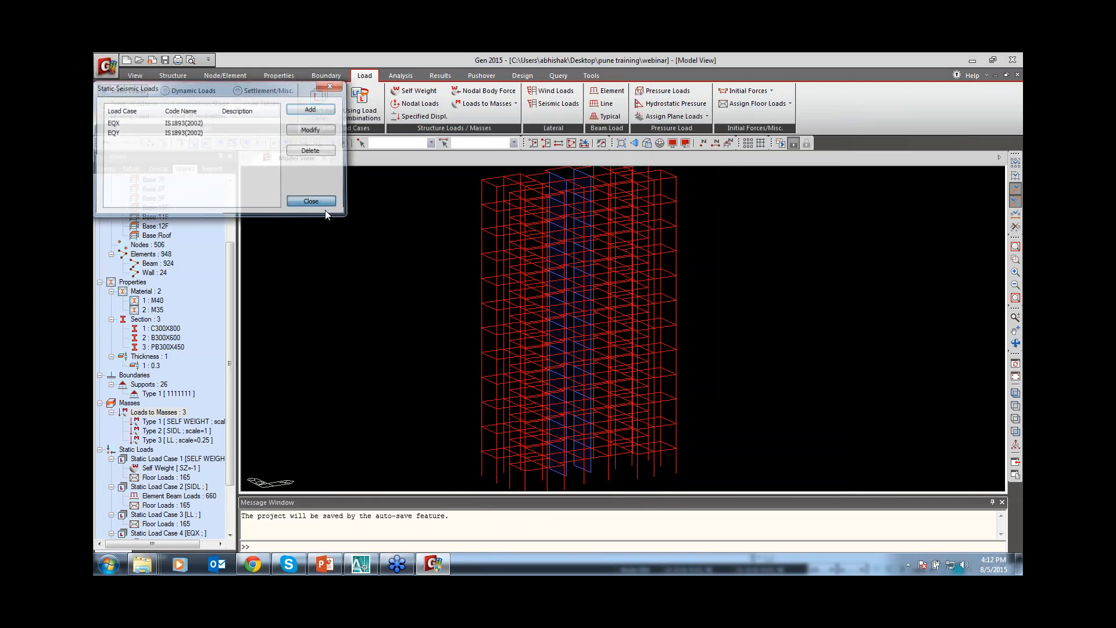
Display the static seismic loads of EQX and EQY on the model one after the other, and clear the display.
scroll(201, 480, "down", 3)
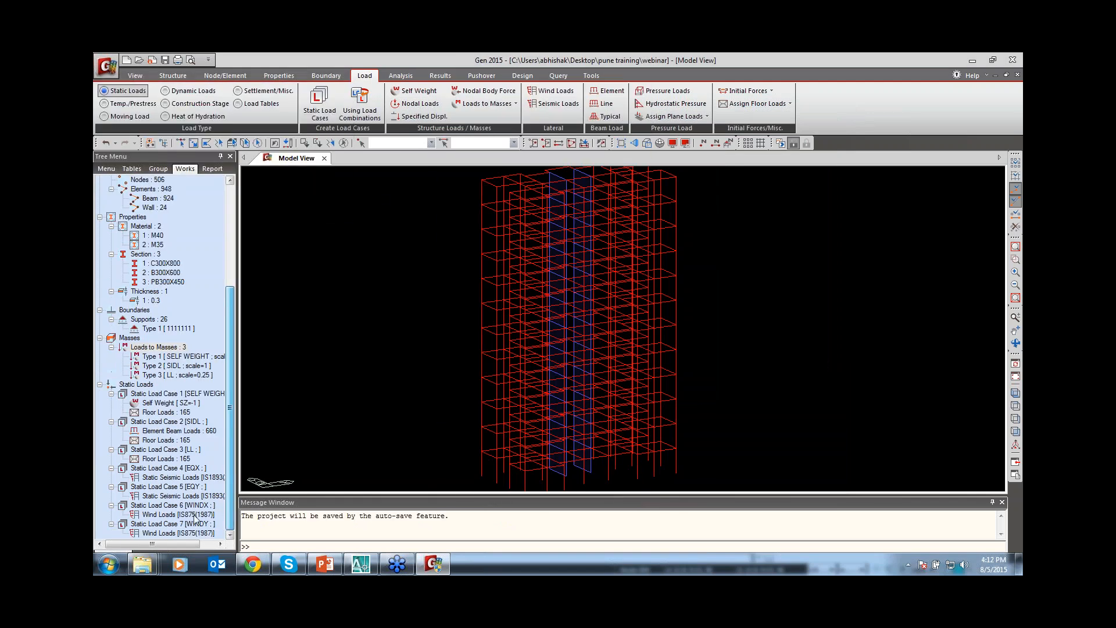
right_click(180, 479)
left_click(206, 505)
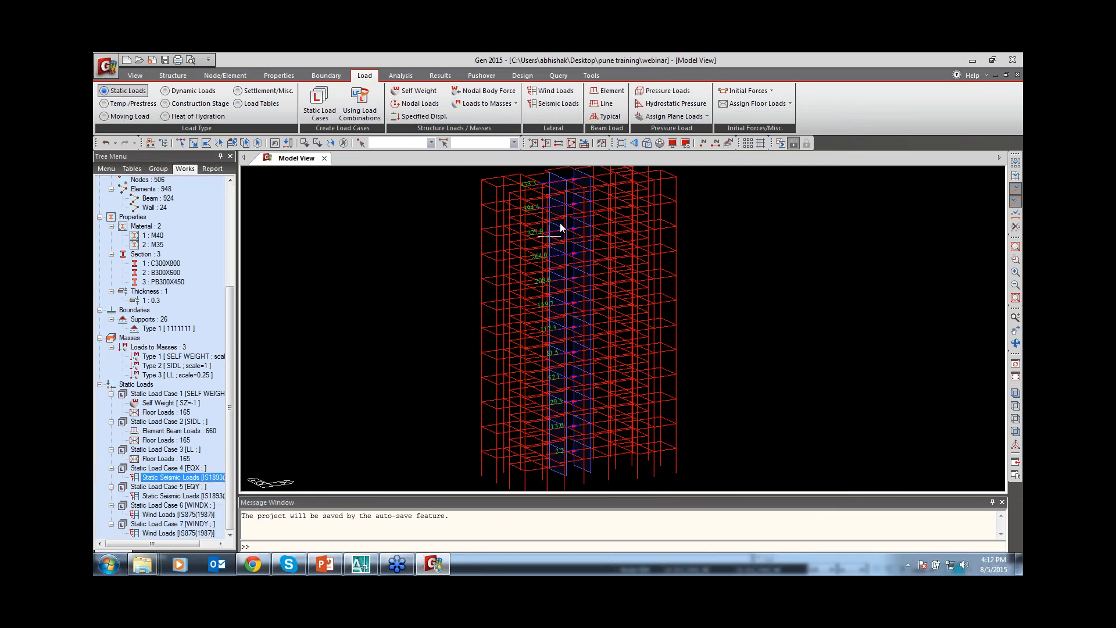
right_click(157, 497)
left_click(203, 523)
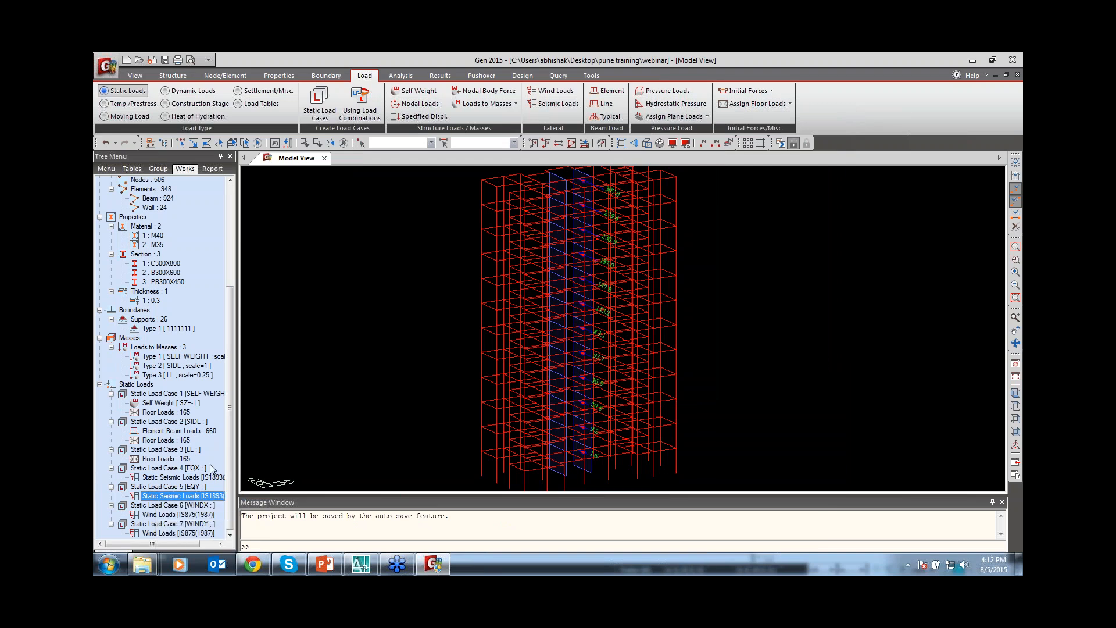
right_click(159, 496)
left_click(196, 536)
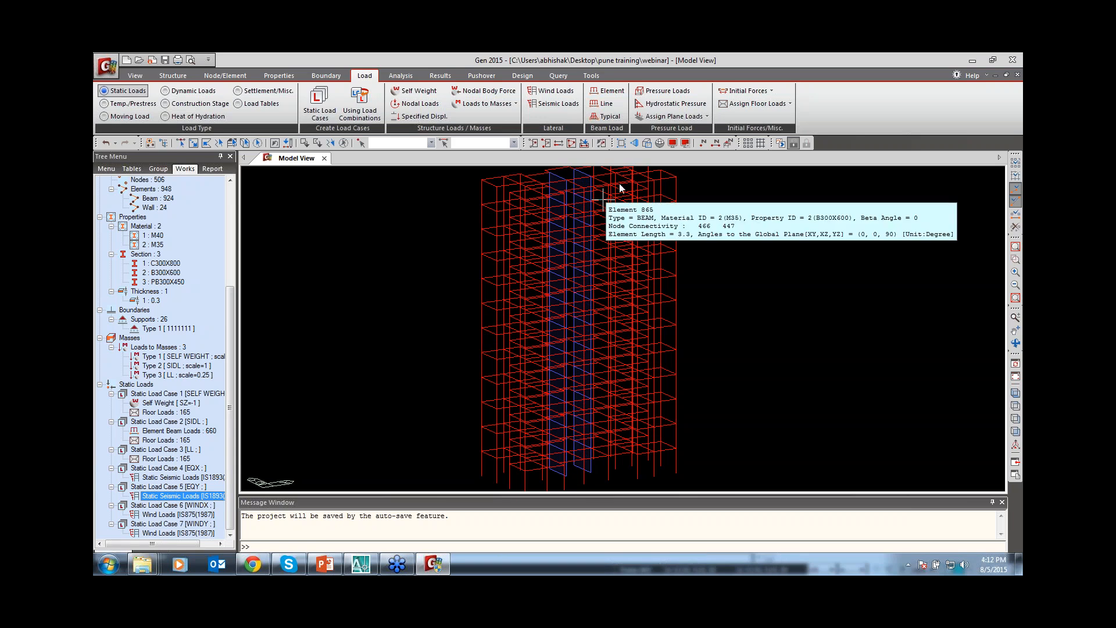
Change the model view's background color to white.
left_click(686, 143)
left_click(468, 221)
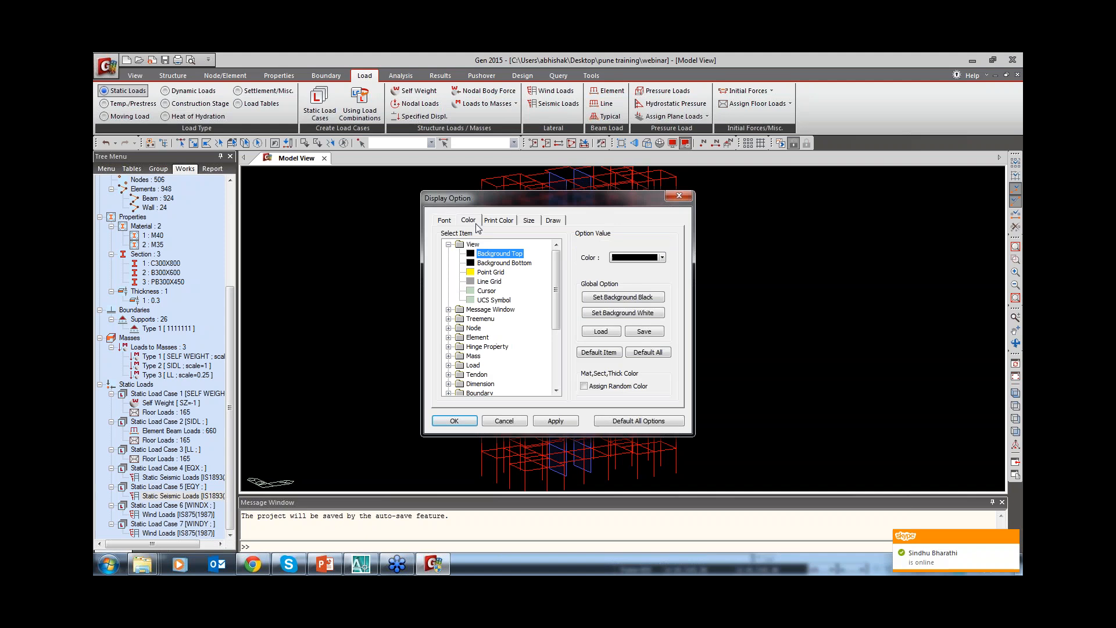
left_click(610, 314)
left_click(555, 420)
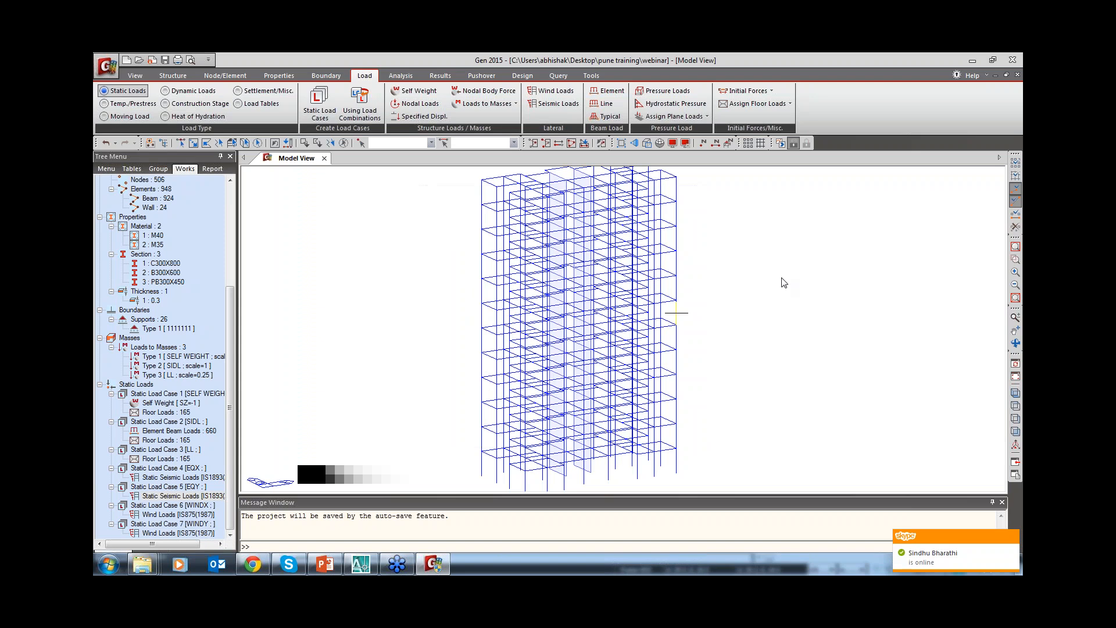
left_click(1015, 248)
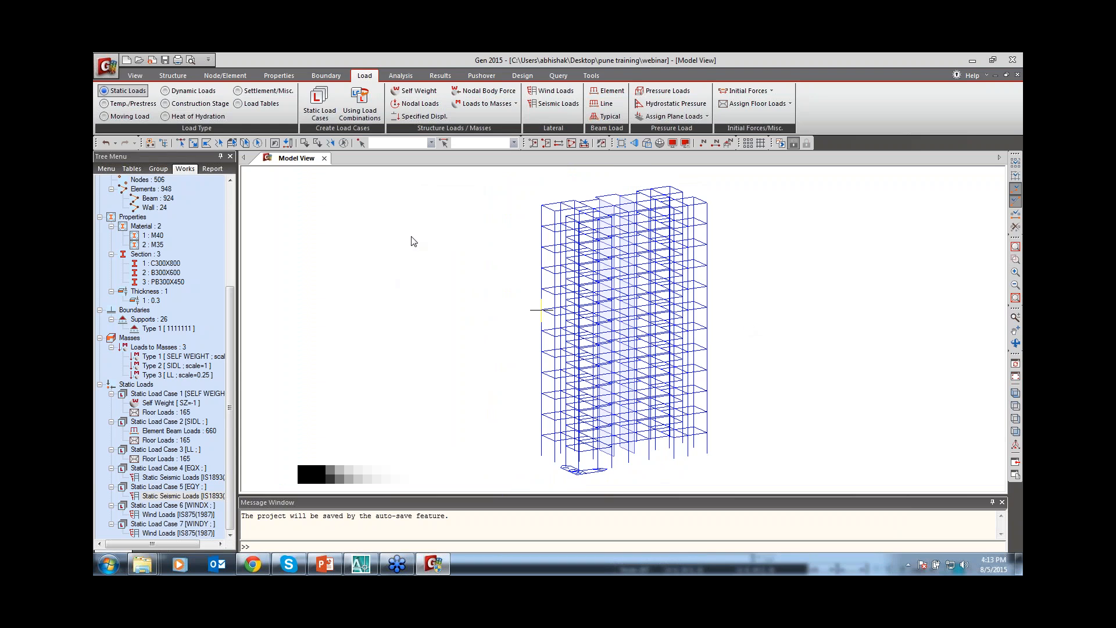
Start a new response spectrum function generated from the IS1893(2002) design spectrum.
left_click(401, 75)
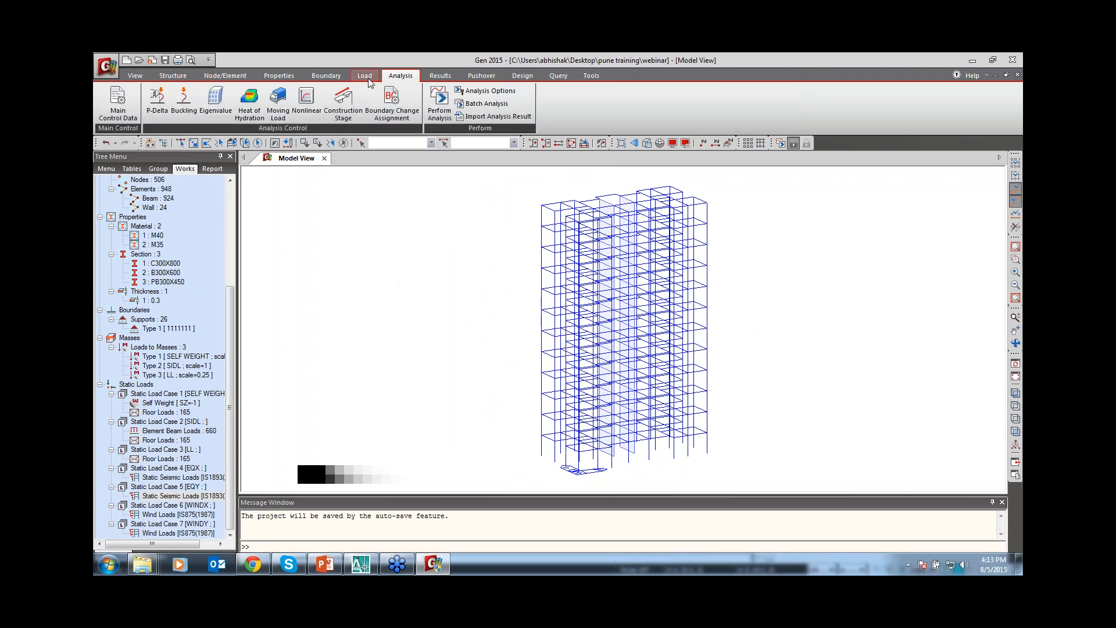
left_click(365, 75)
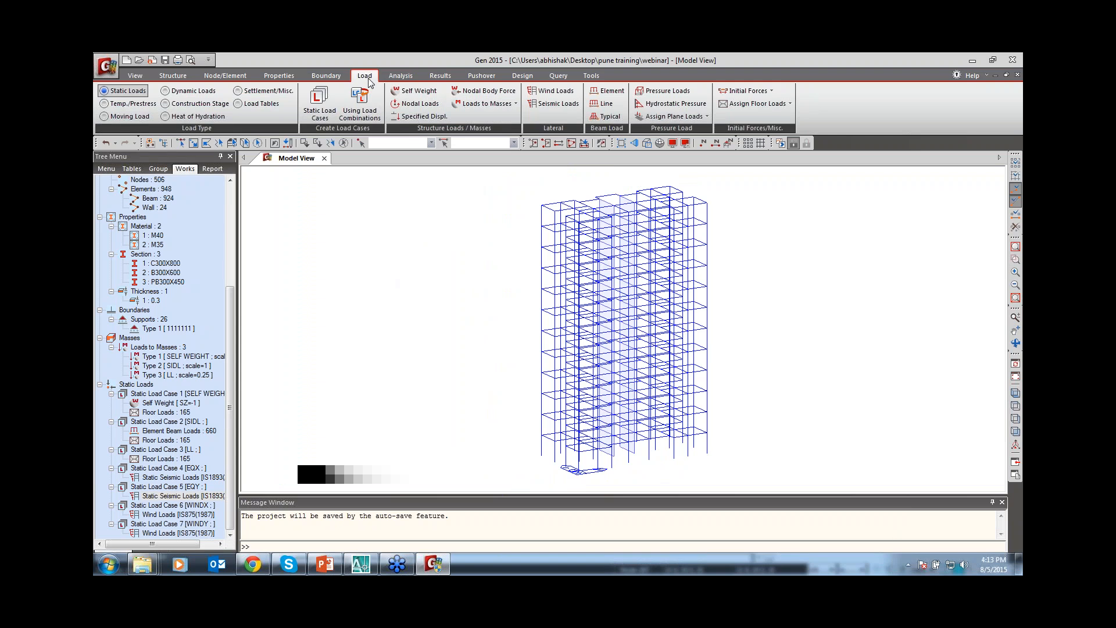
left_click(176, 92)
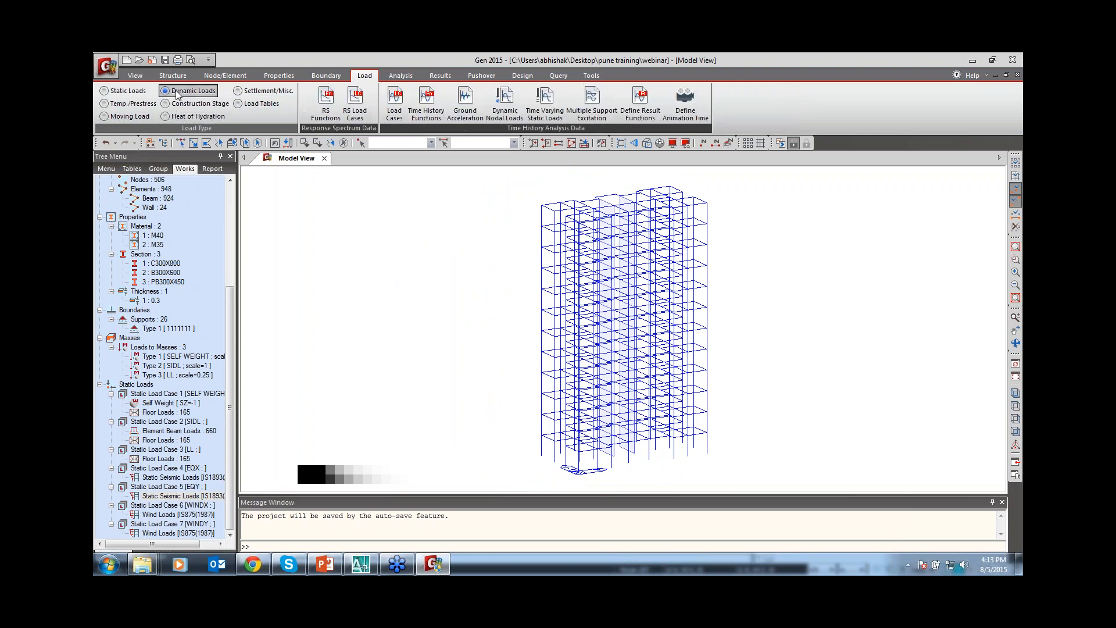
left_click(328, 107)
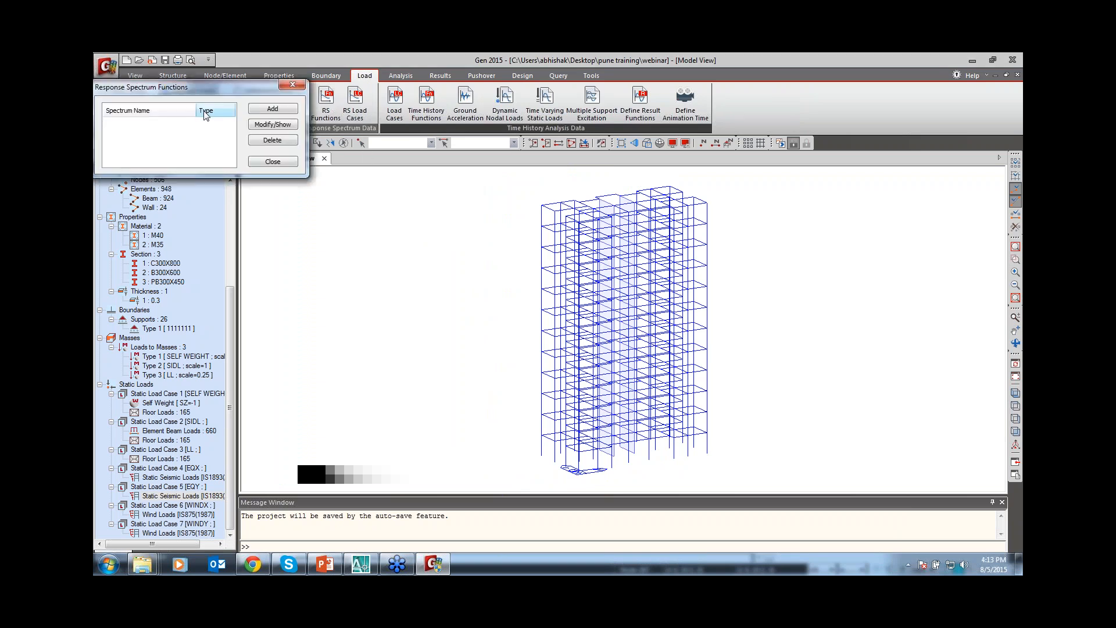
left_click(272, 109)
left_click_drag(237, 194, 422, 154)
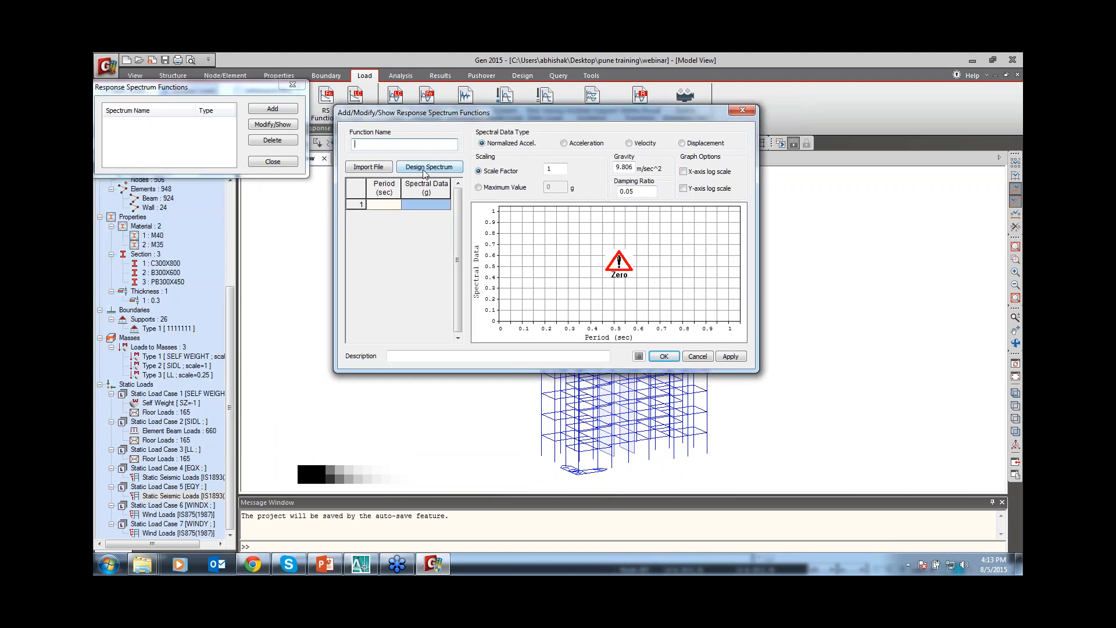
left_click(423, 169)
left_click_drag(543, 129, 667, 136)
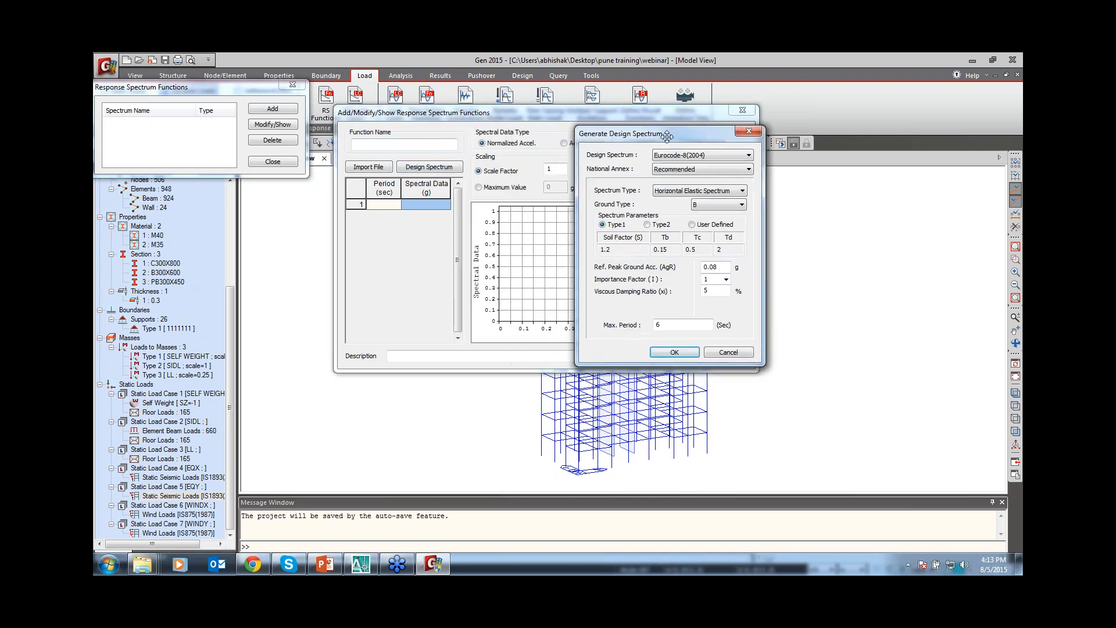
left_click(681, 156)
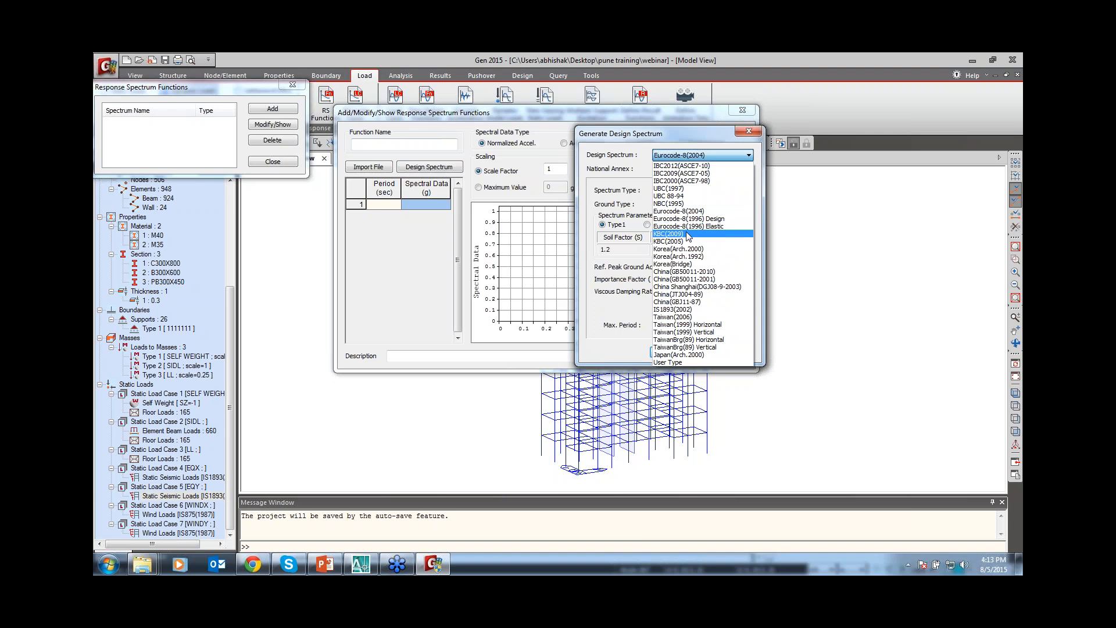
left_click(681, 309)
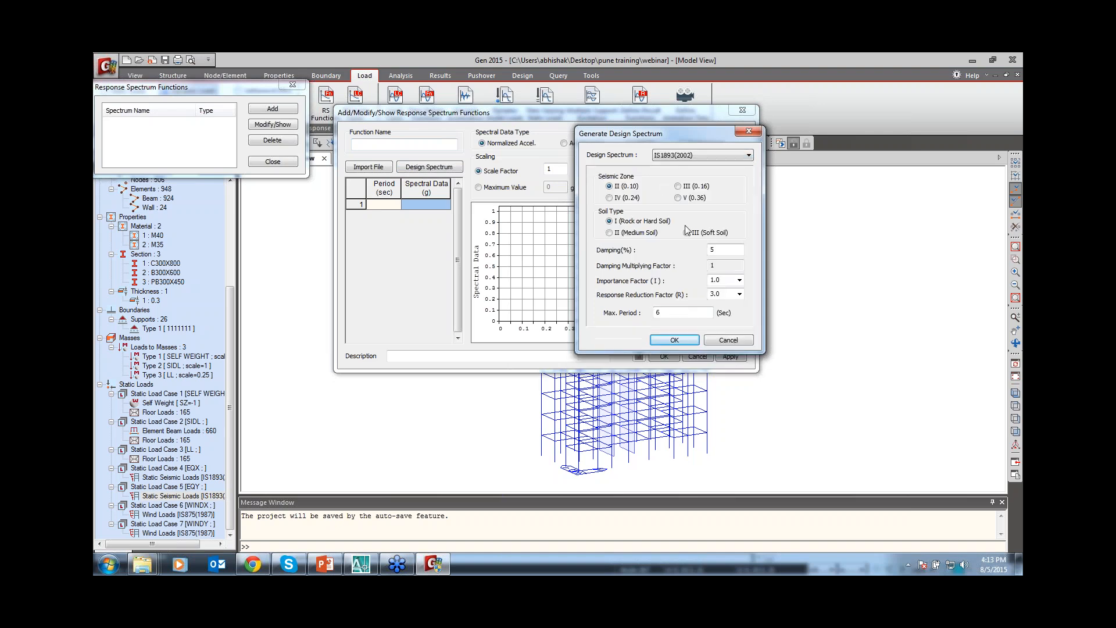
Generate the design spectrum for seismic zone III (0.16) and soil type II (Medium Soil), and save the function.
left_click(692, 191)
left_click(624, 234)
left_click(674, 340)
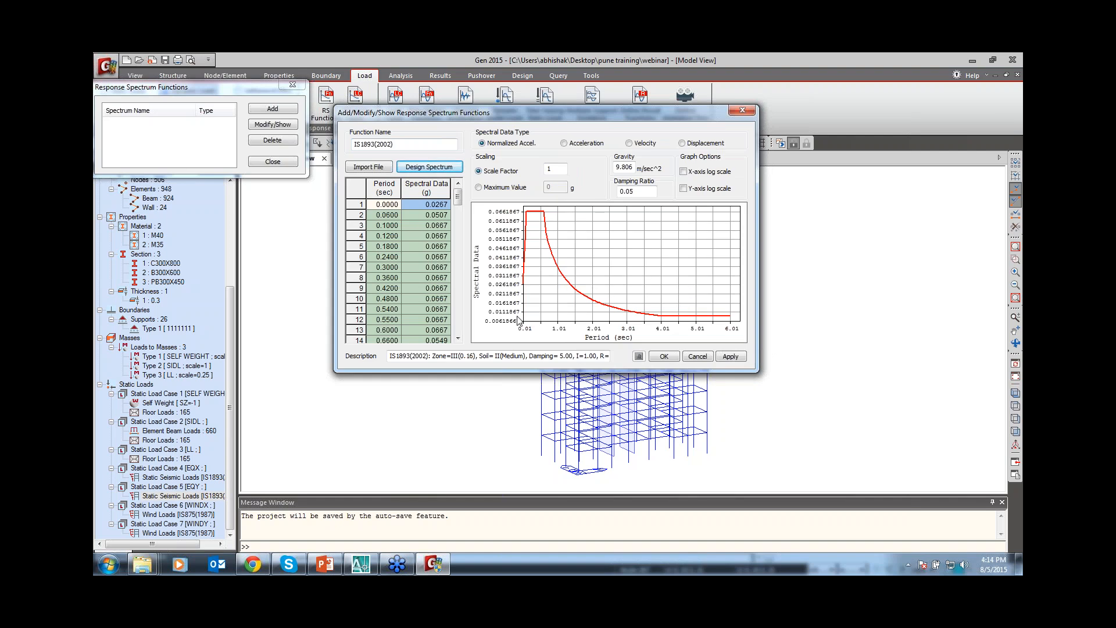
left_click(676, 361)
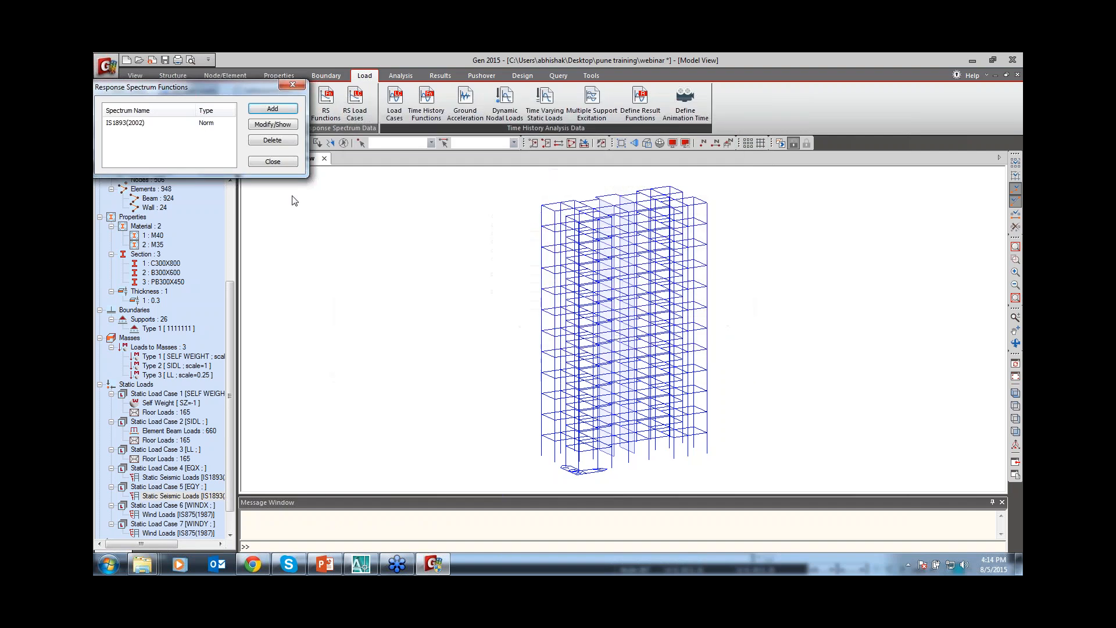
left_click(273, 161)
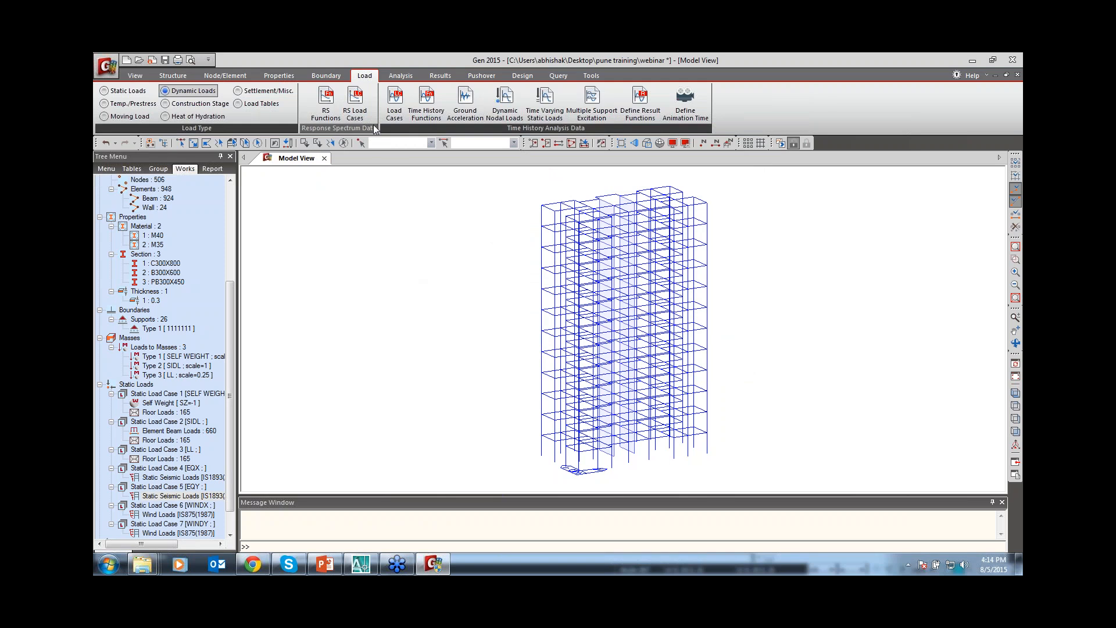
Start a response spectrum load case named SPECTRAX and accept CQC as its modal combination type.
left_click(354, 99)
left_click(176, 200)
type("SPE")
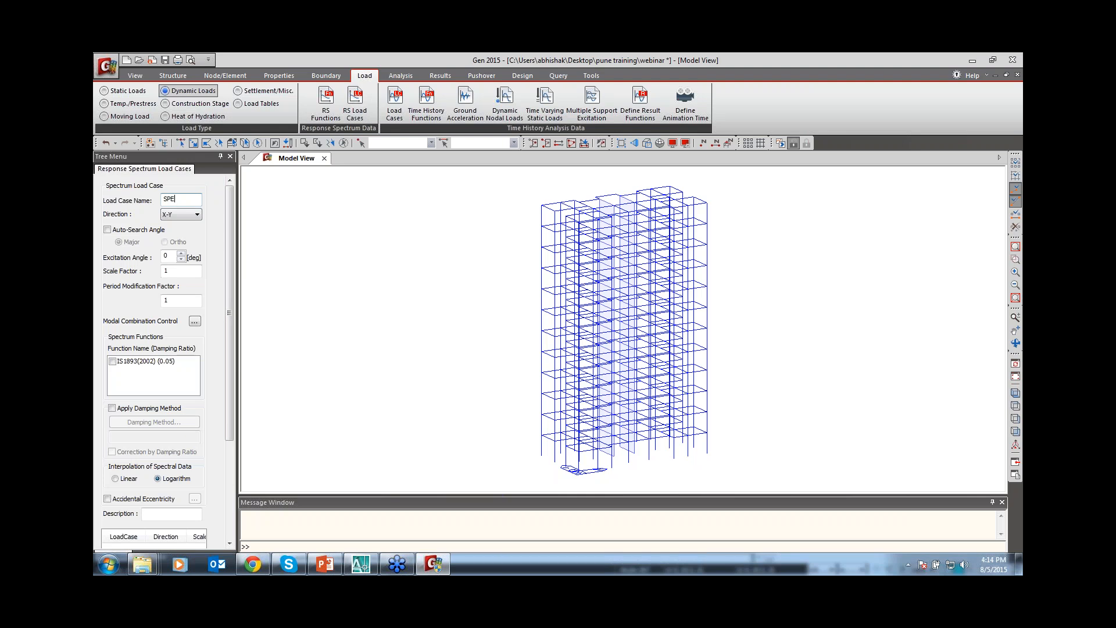
type("CTRAC")
type("X")
left_click(195, 322)
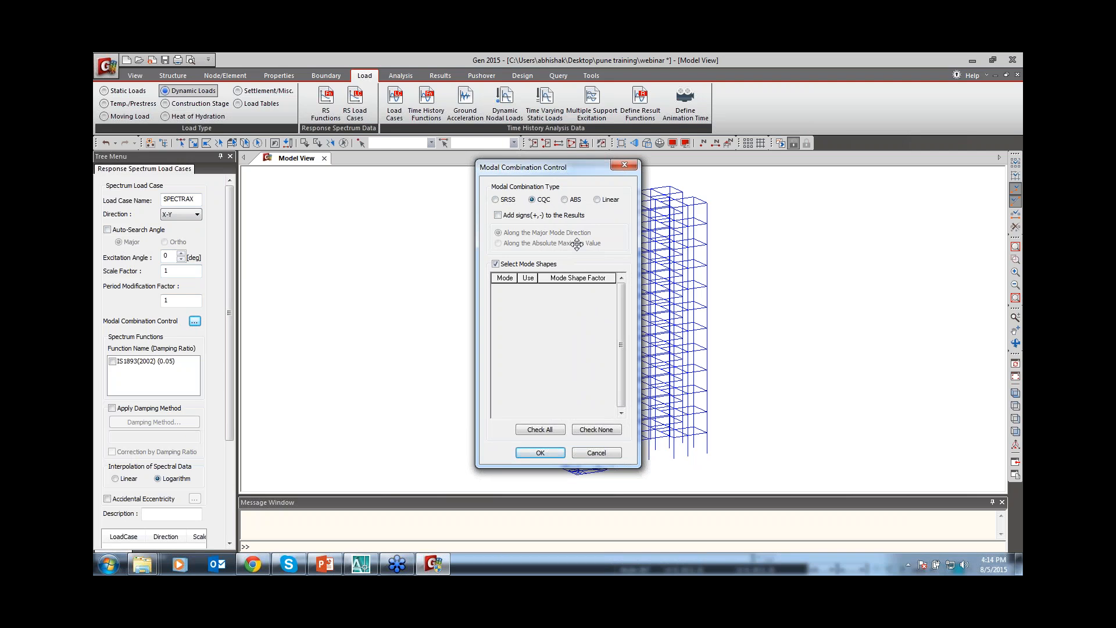
left_click(540, 453)
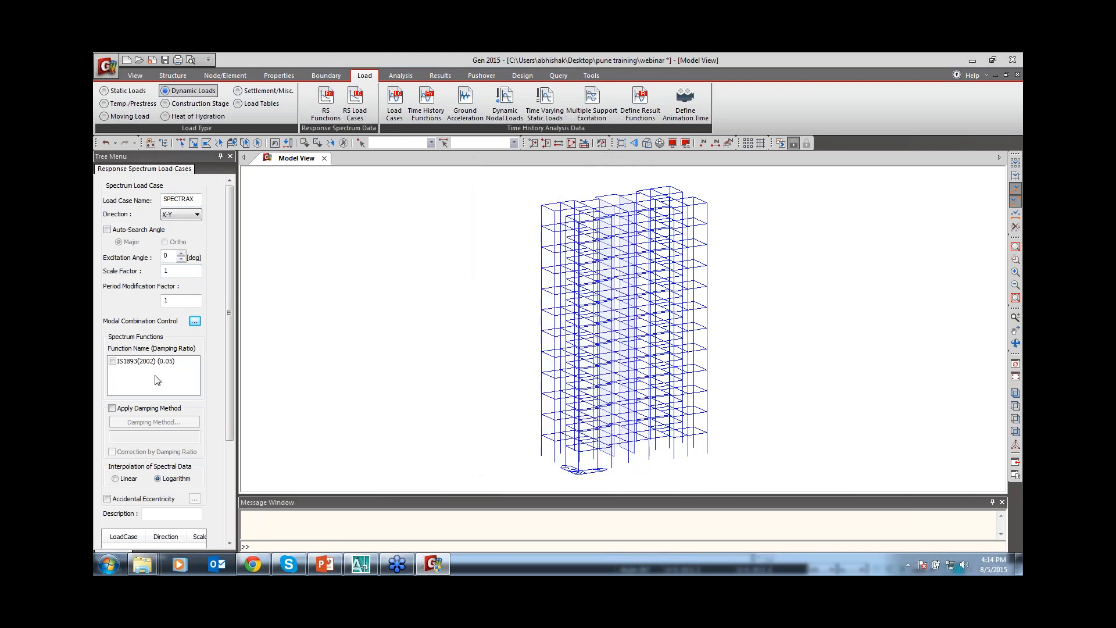
Assign the IS1893(2002) (0.05) spectrum function to SPECTRAX and add the load case.
left_click(113, 362)
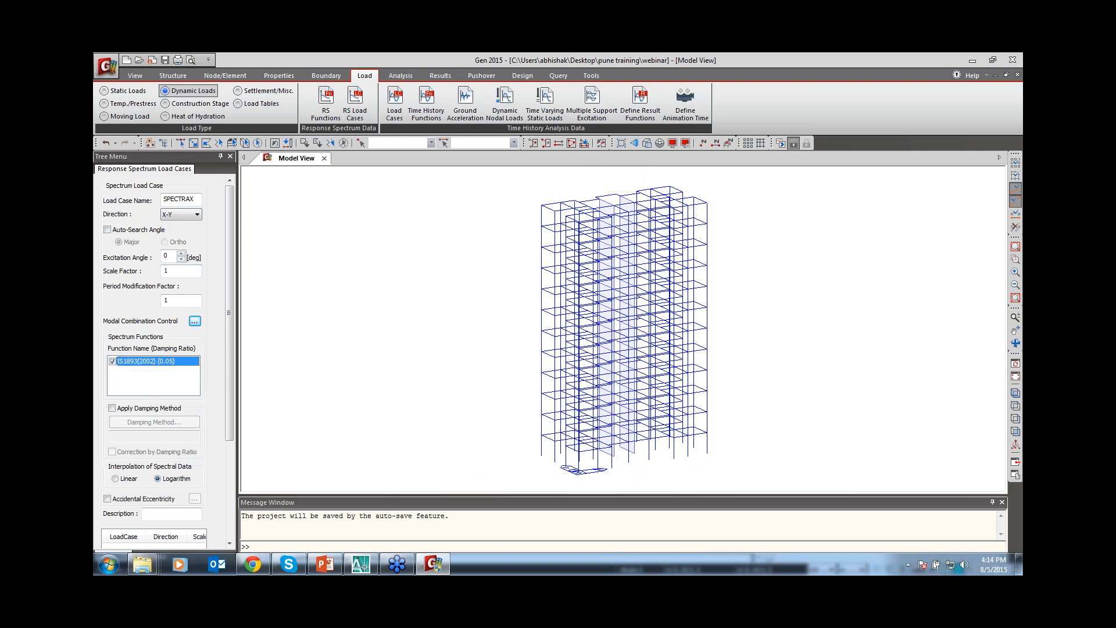
left_click_drag(234, 389, 227, 436)
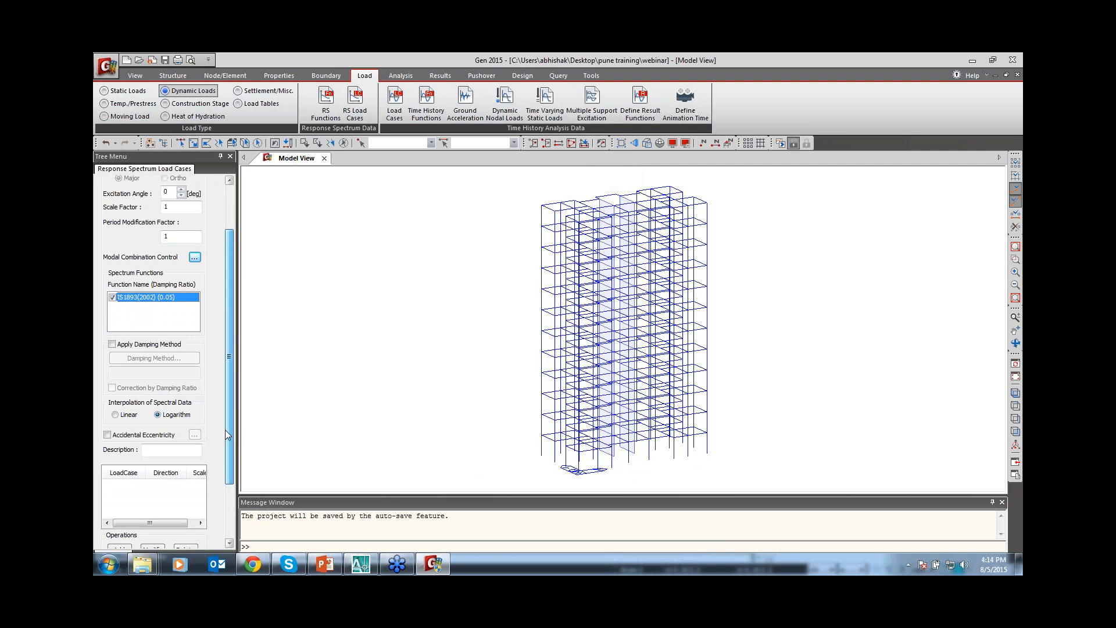
left_click_drag(225, 431, 232, 488)
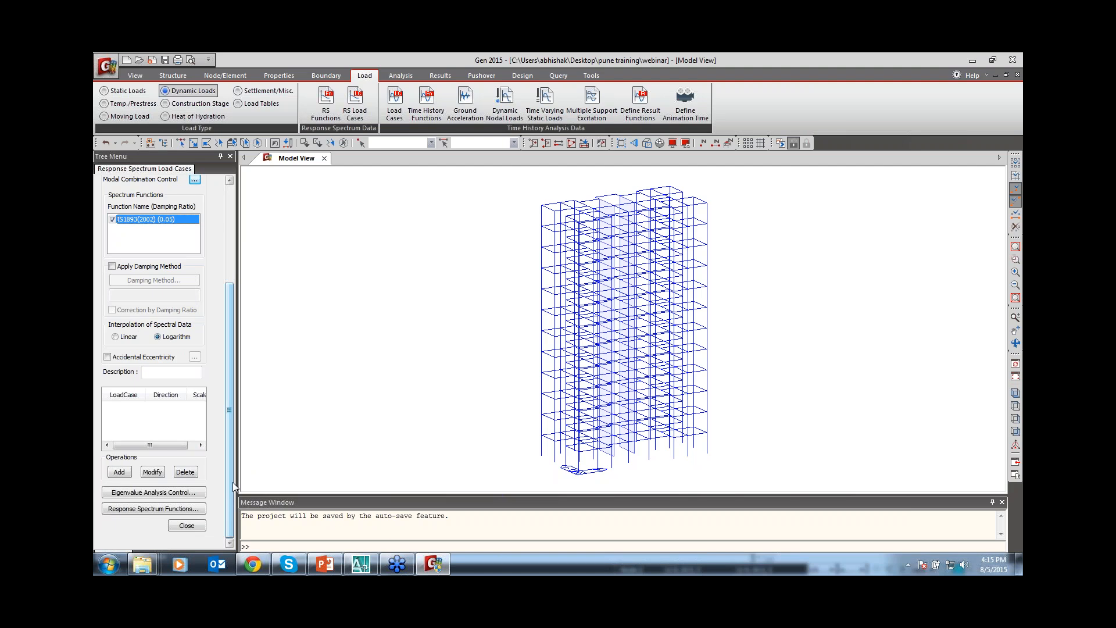
left_click(127, 472)
Add a second response spectrum load case named SPECTRAY with a 90 deg excitation angle, and close the load case definition.
left_click_drag(229, 396, 243, 238)
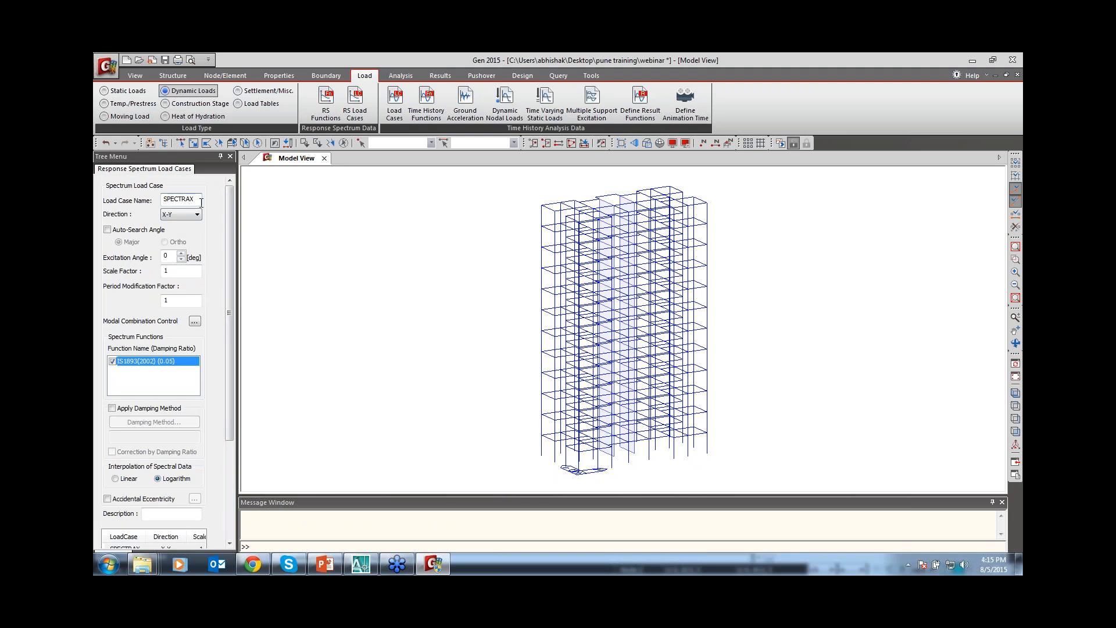
key("BackSpace")
double_click(166, 256)
type("9")
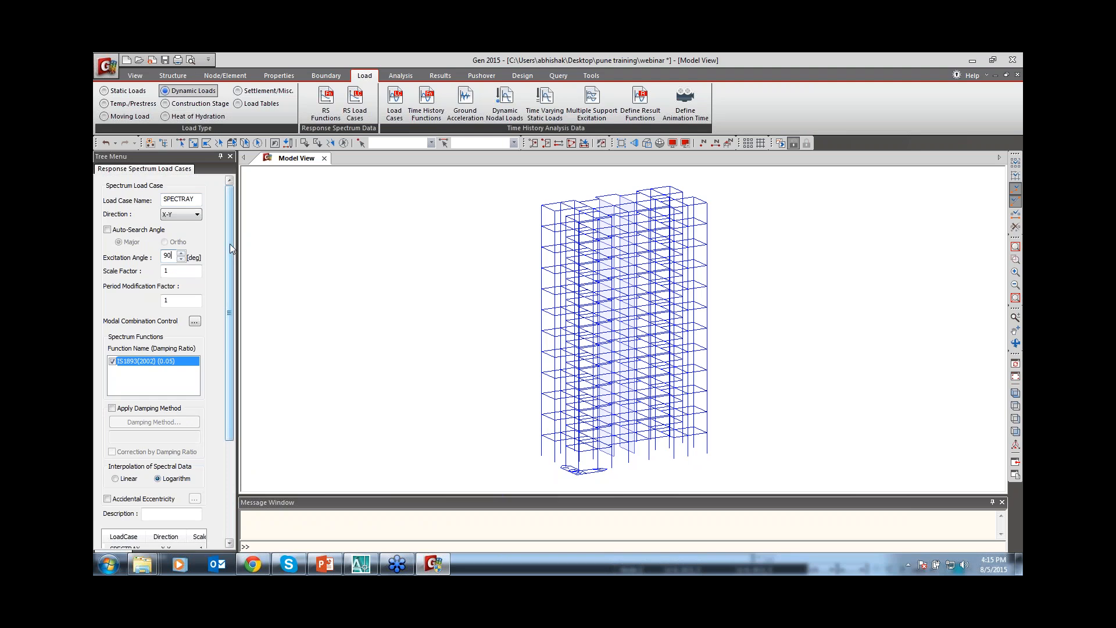
scroll(229, 246, "down", 5)
left_click(118, 474)
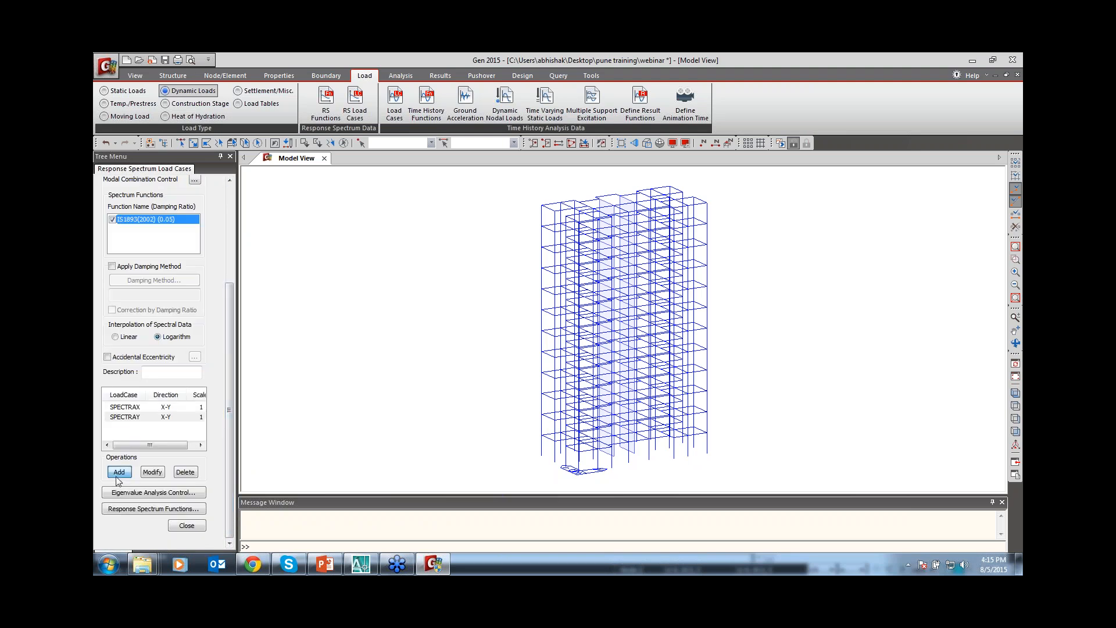
left_click(131, 416)
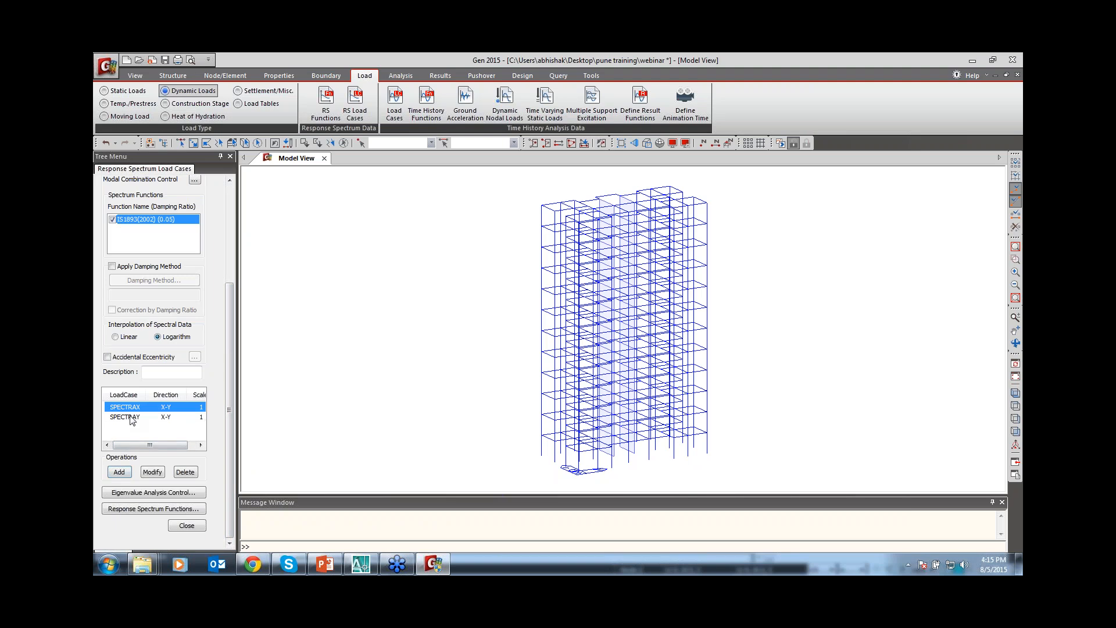
left_click(187, 526)
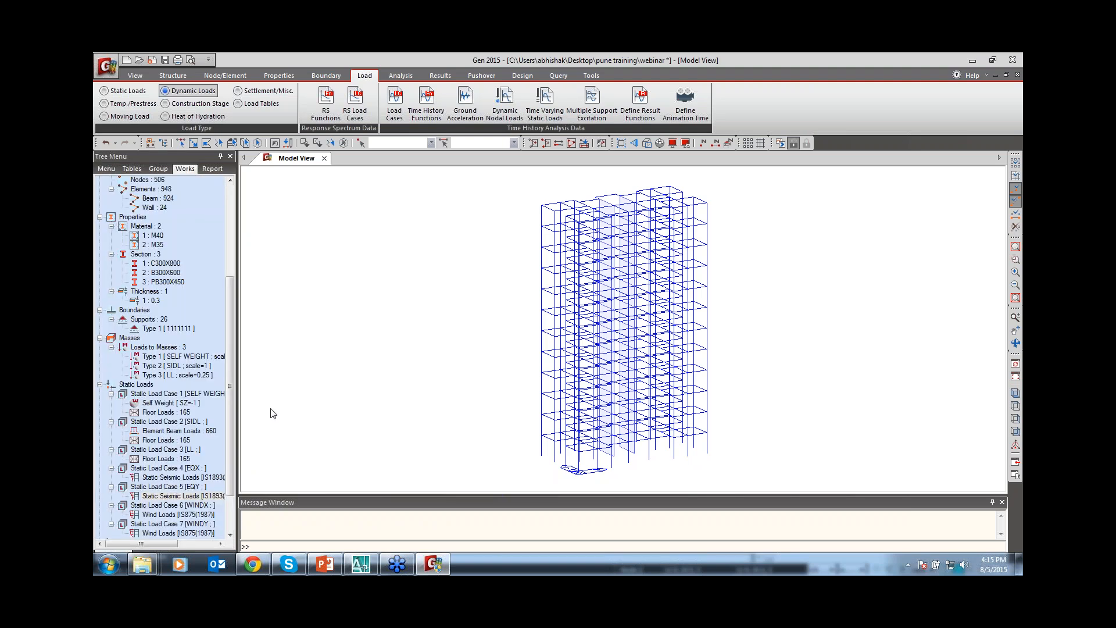
Set the number of frequencies for the Lanczos eigenvector analysis and accept the eigenvalue analysis control.
left_click(401, 76)
left_click(215, 100)
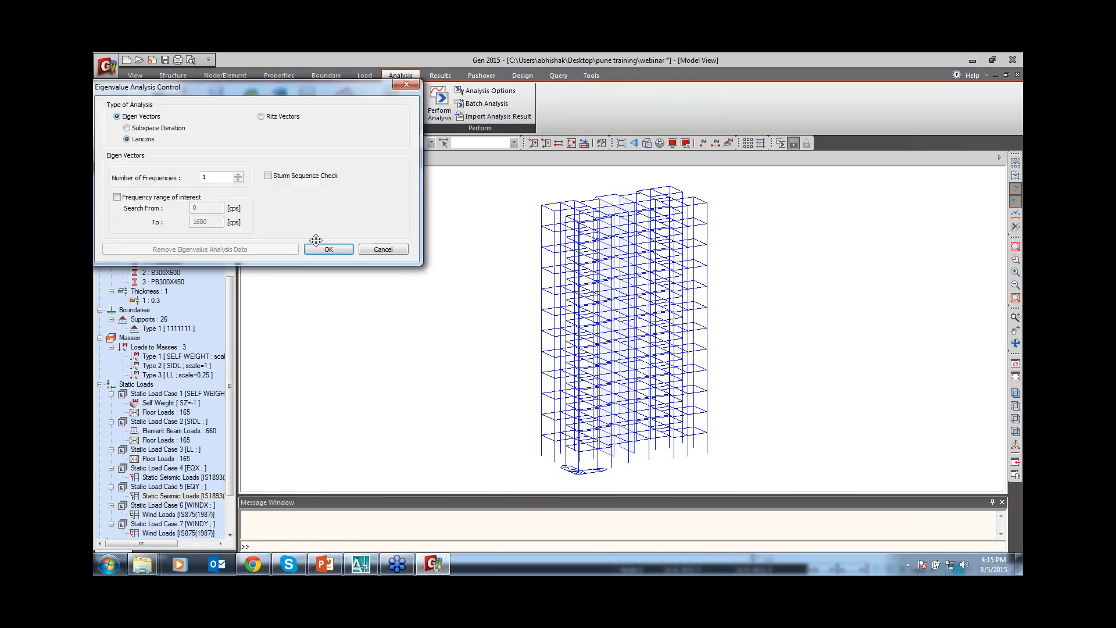
left_click(219, 176)
type("2")
left_click(327, 248)
Review the model's structure, properties, masses and load cases in the works tree, and save the project.
left_click_drag(231, 284, 218, 196)
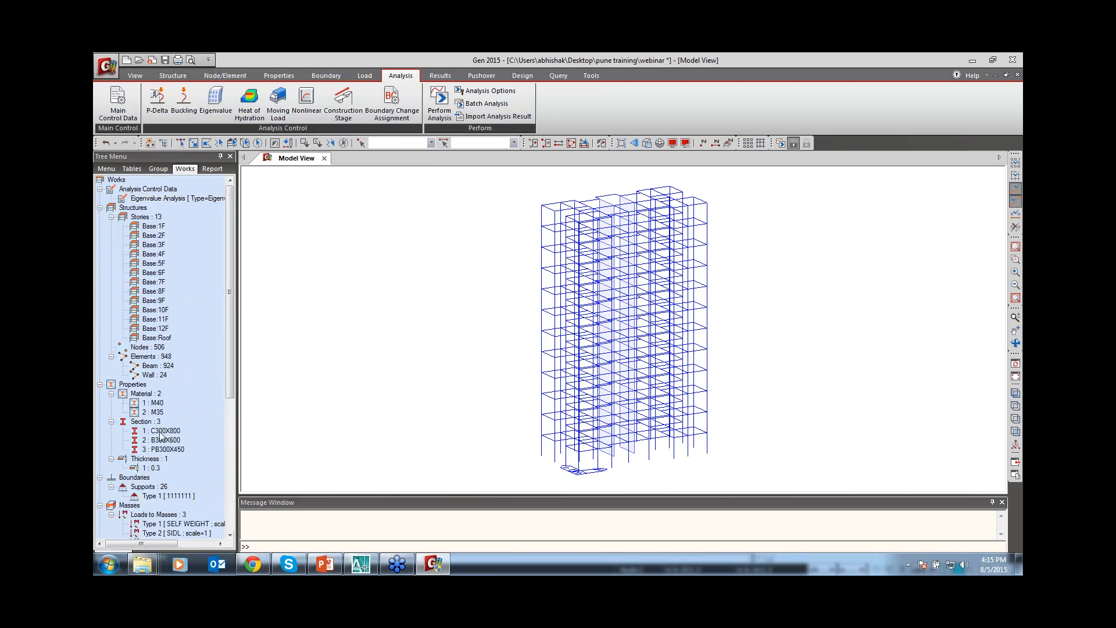
left_click_drag(229, 274, 229, 446)
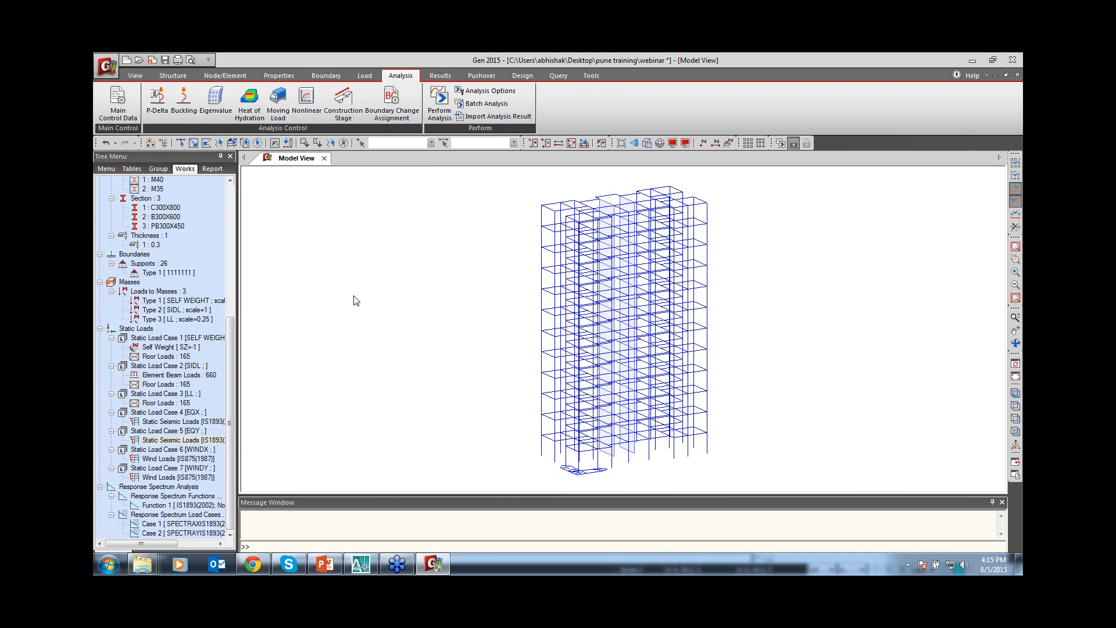
key("ctrl+s")
key("ctrl+s")
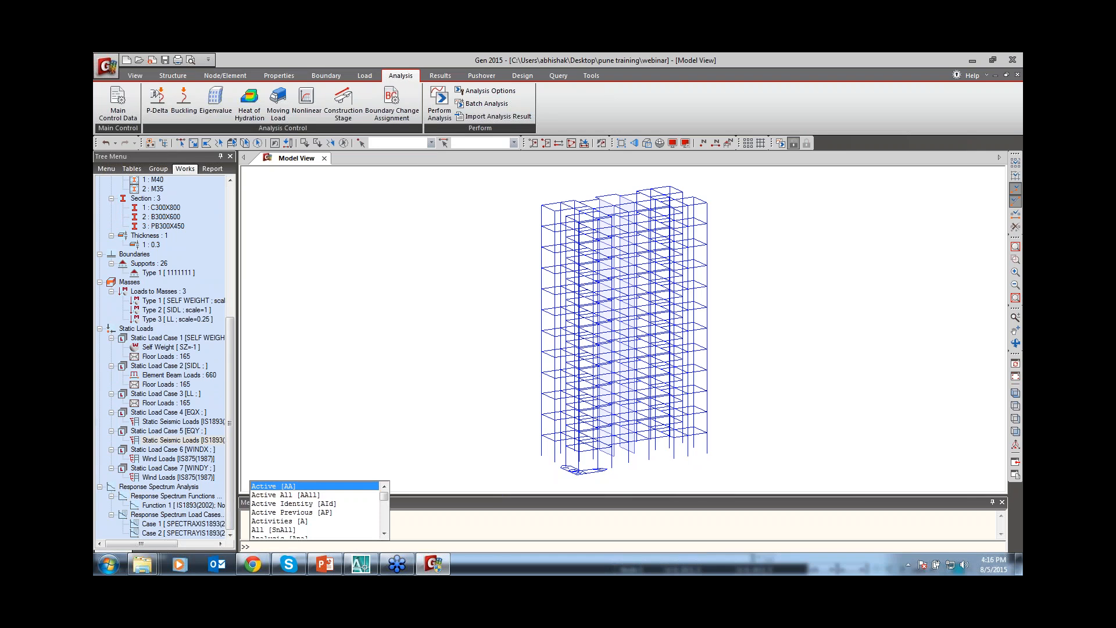
left_click(373, 395)
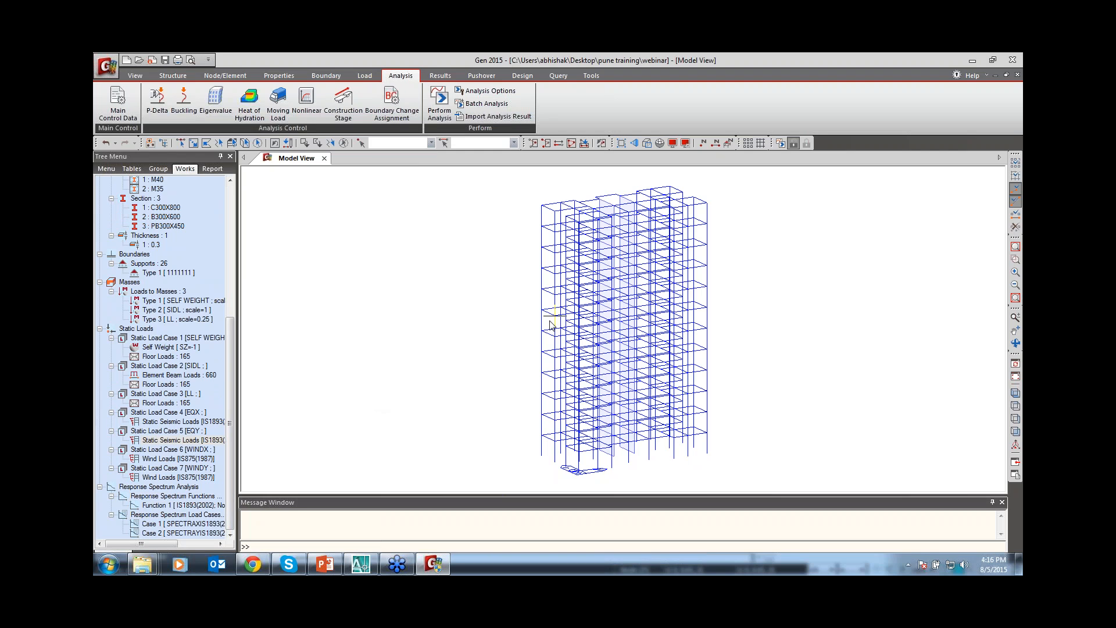
Open the floor load type definitions, examine the loads assigned to the TYP type, and close them.
mouse_move(551, 324)
left_click(365, 76)
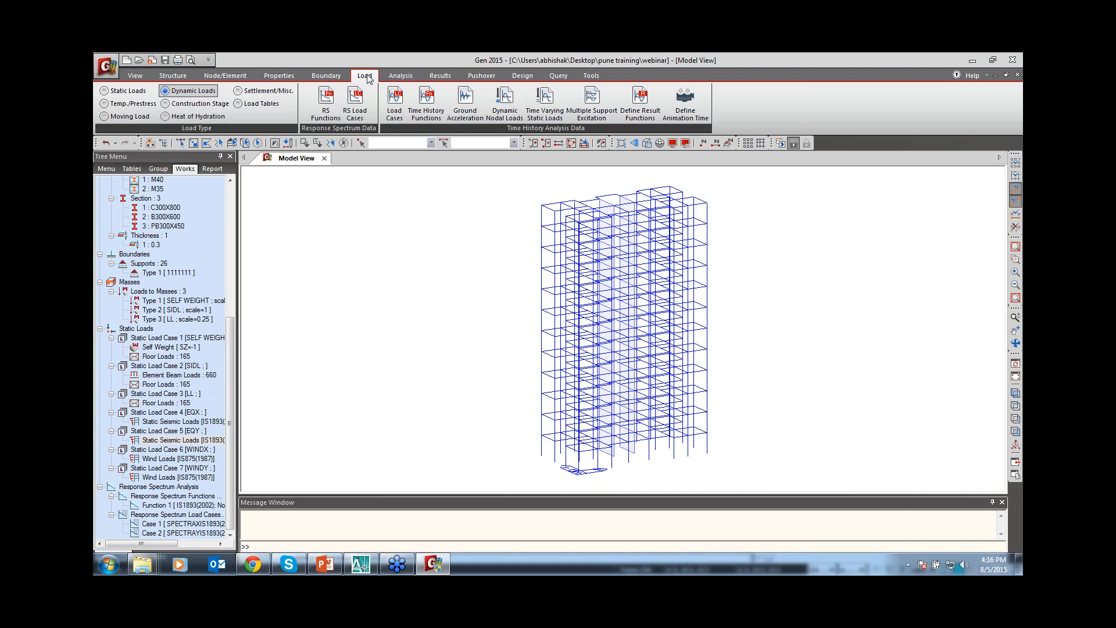
left_click(123, 91)
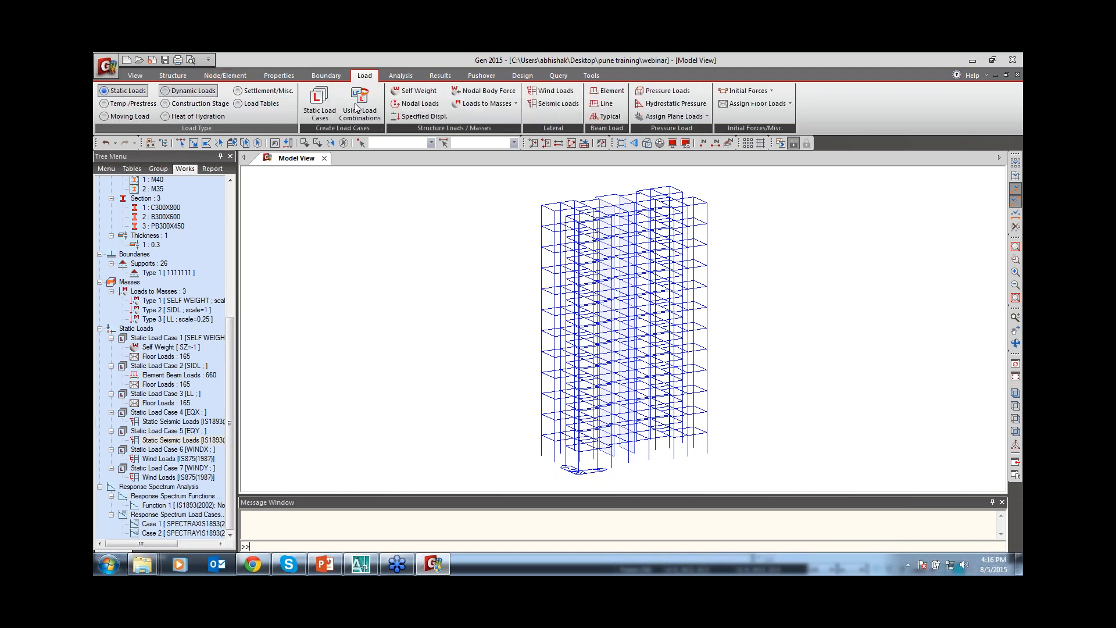
left_click(790, 104)
left_click(762, 116)
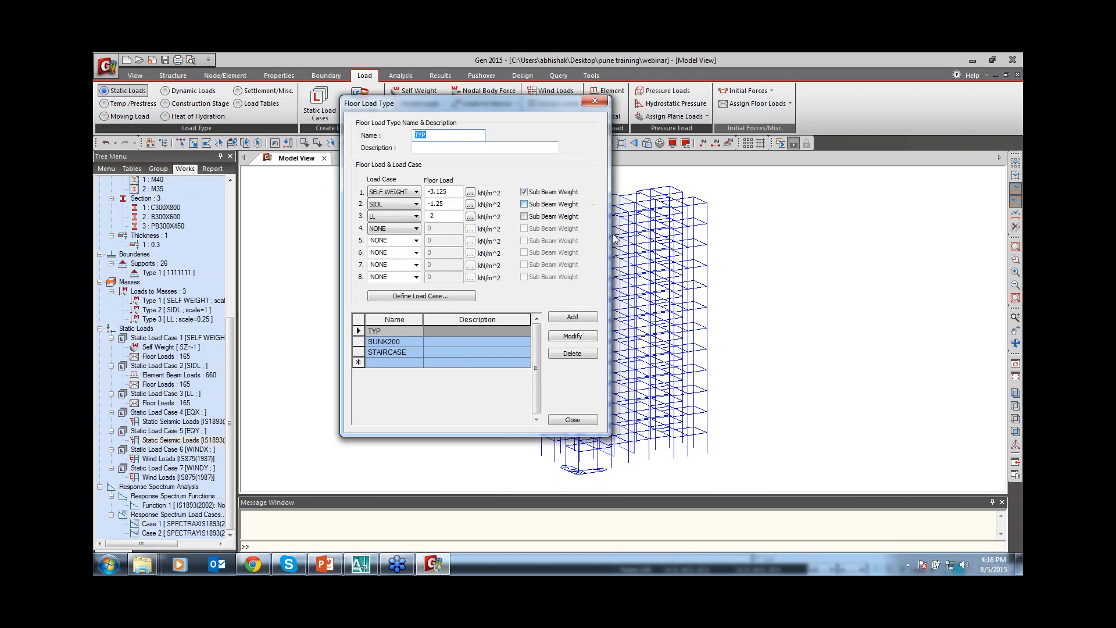
left_click(578, 424)
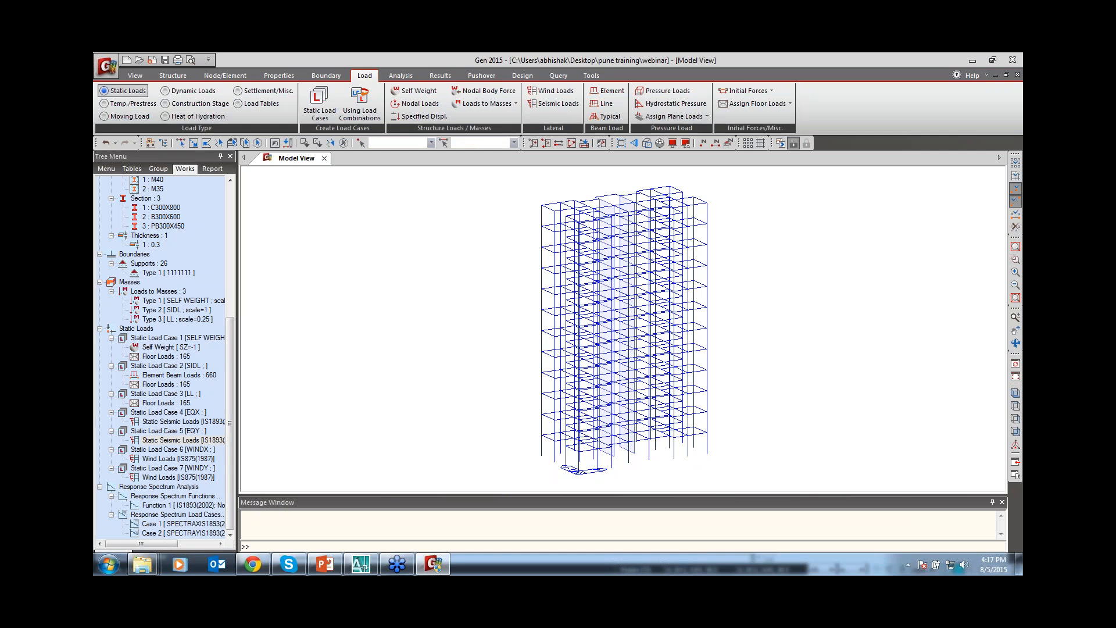
Isolate the roof level of the building and show its beams as solid sections in isometric view.
left_click(1016, 432)
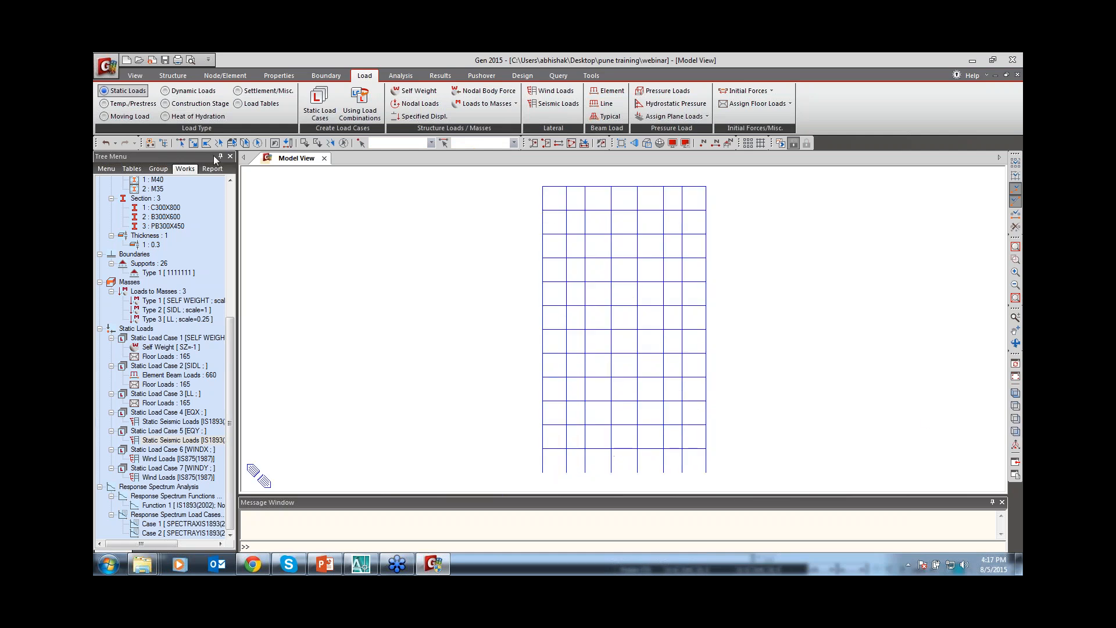
left_click(179, 144)
left_click_drag(530, 180, 759, 201)
left_click(535, 142)
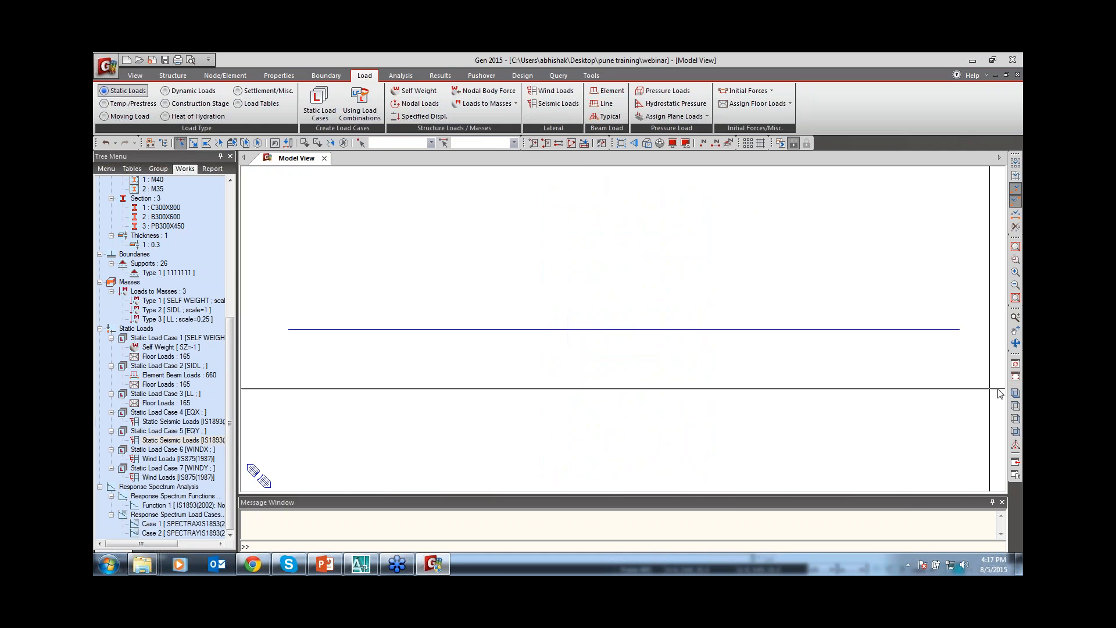
left_click(1016, 394)
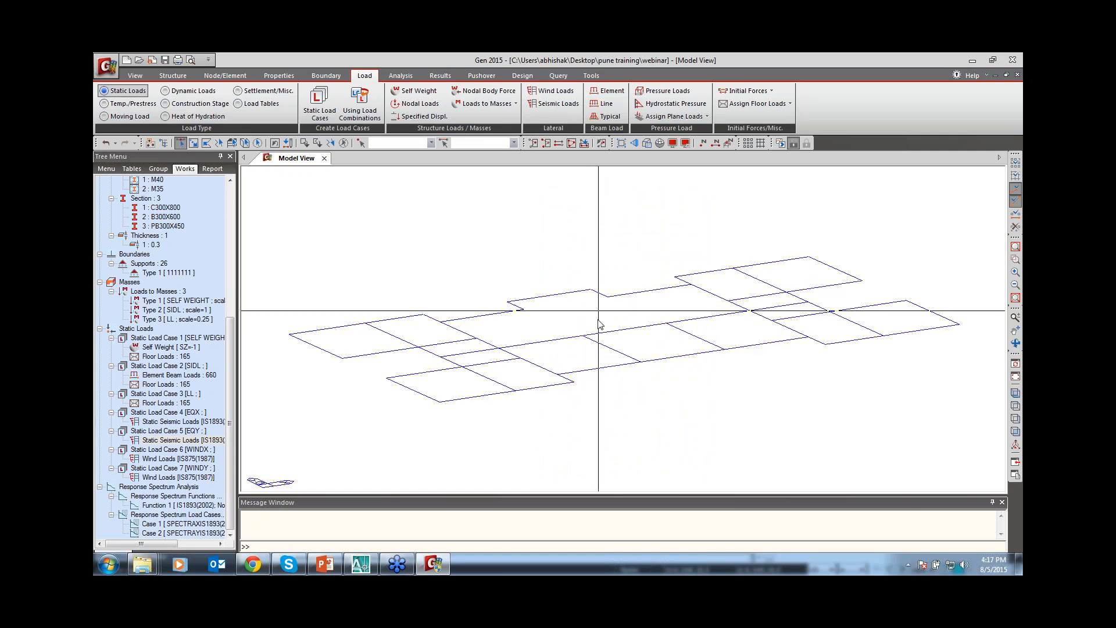
key("ctrl+h")
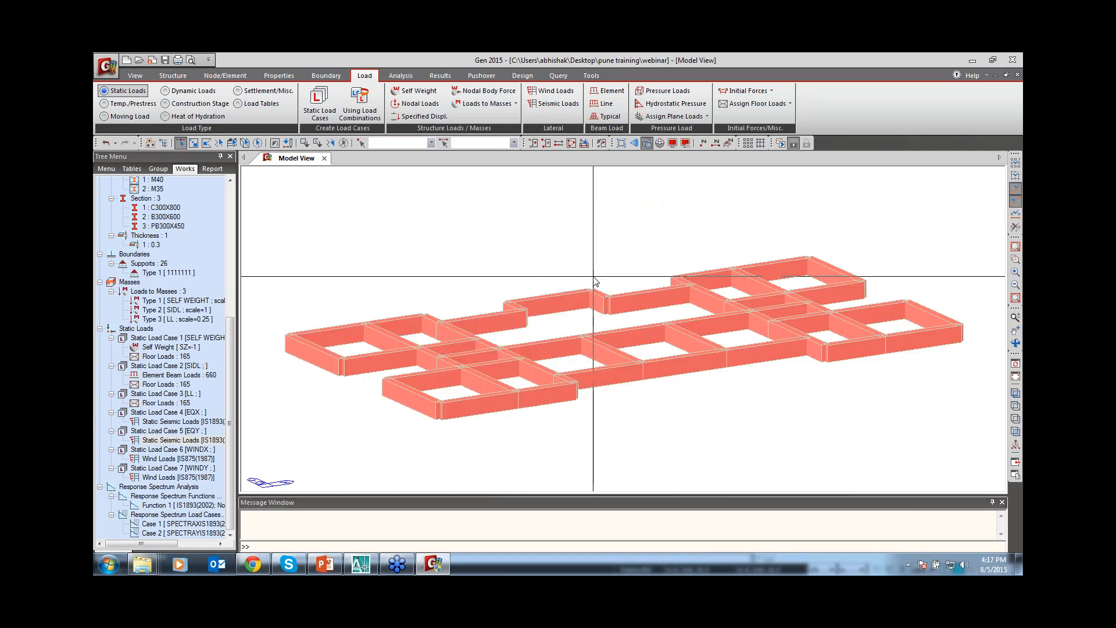
Turn on the story diaphragm display for the isolated roof level.
key("ctrl+e")
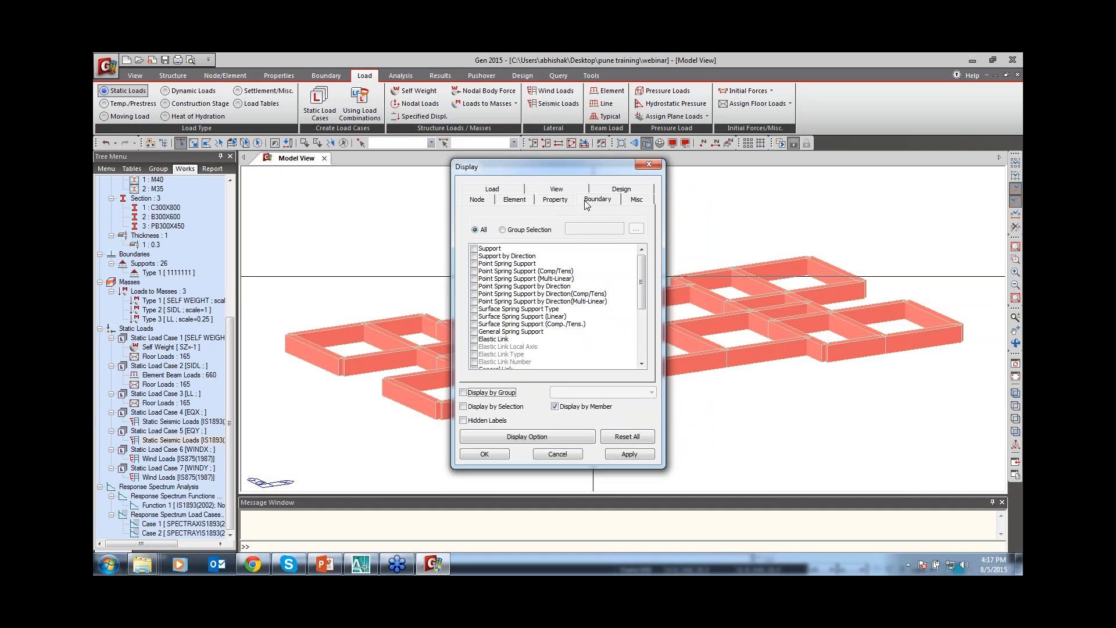
left_click_drag(642, 270, 642, 325)
left_click(474, 354)
left_click(484, 454)
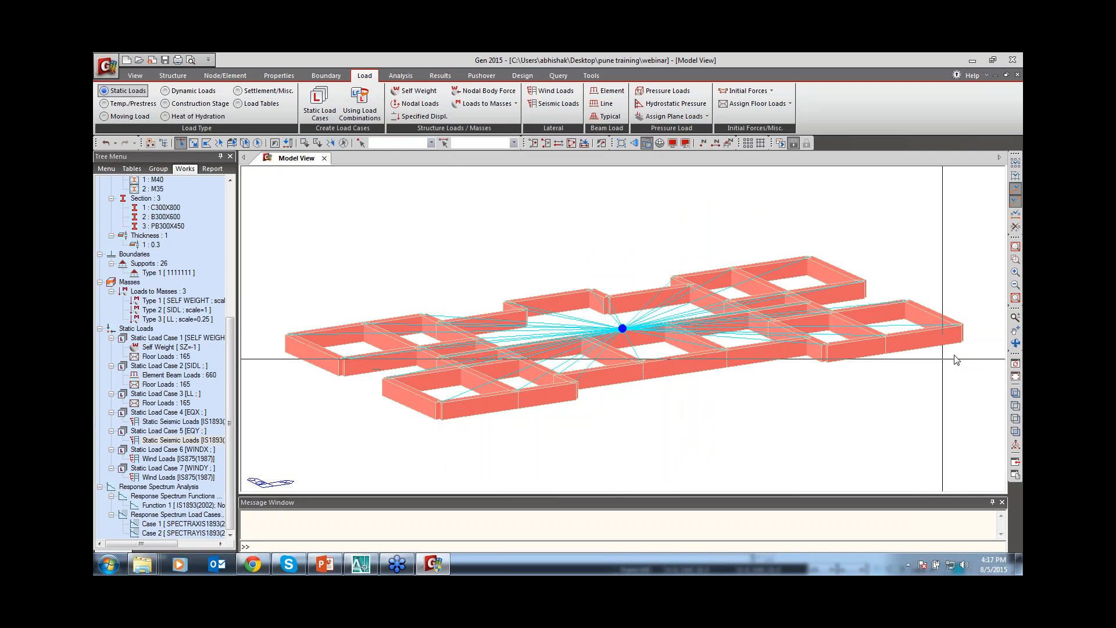
Disconnect the four outer corner nodes 468, 470, 473 and 474 at one end of the roof from the floor diaphragm.
left_click(1015, 343)
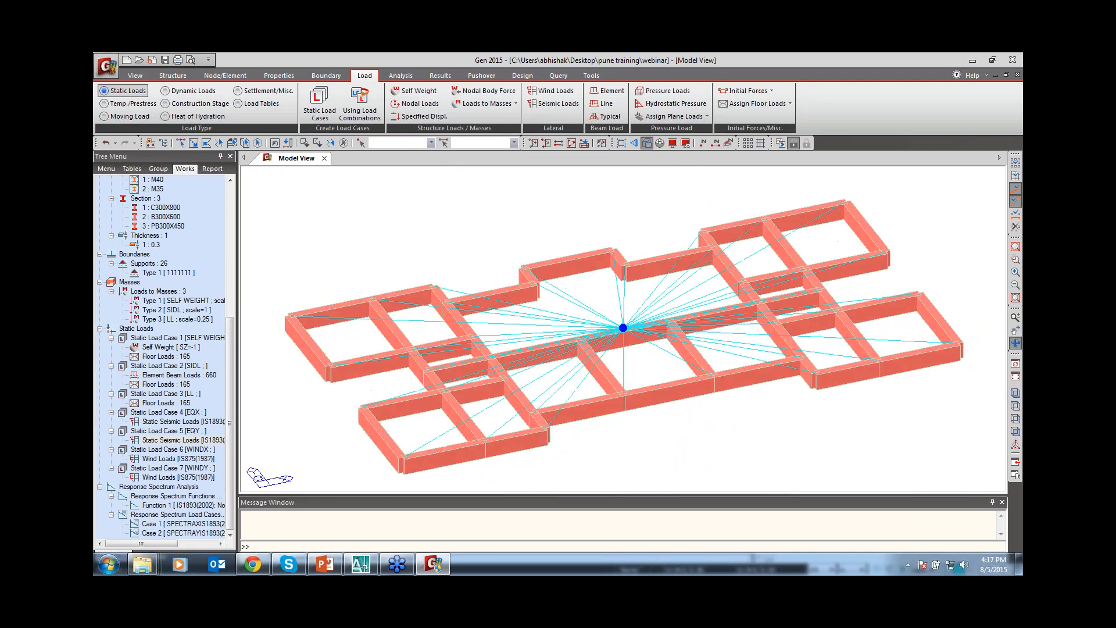
left_click(846, 201)
left_click(887, 251)
left_click(919, 293)
left_click(960, 343)
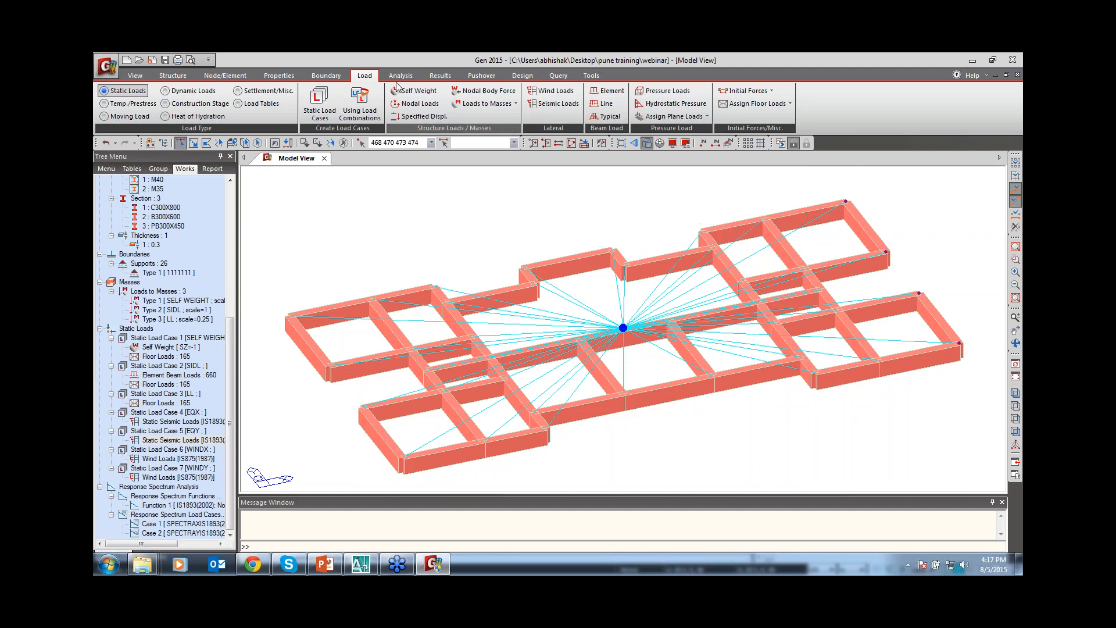
left_click(327, 76)
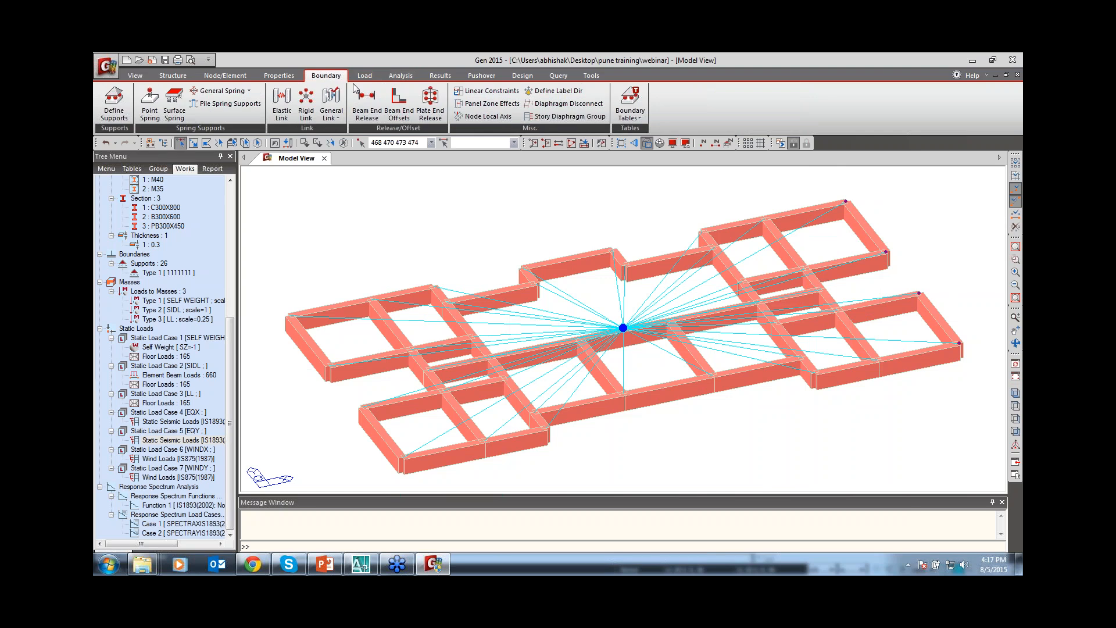
left_click(551, 107)
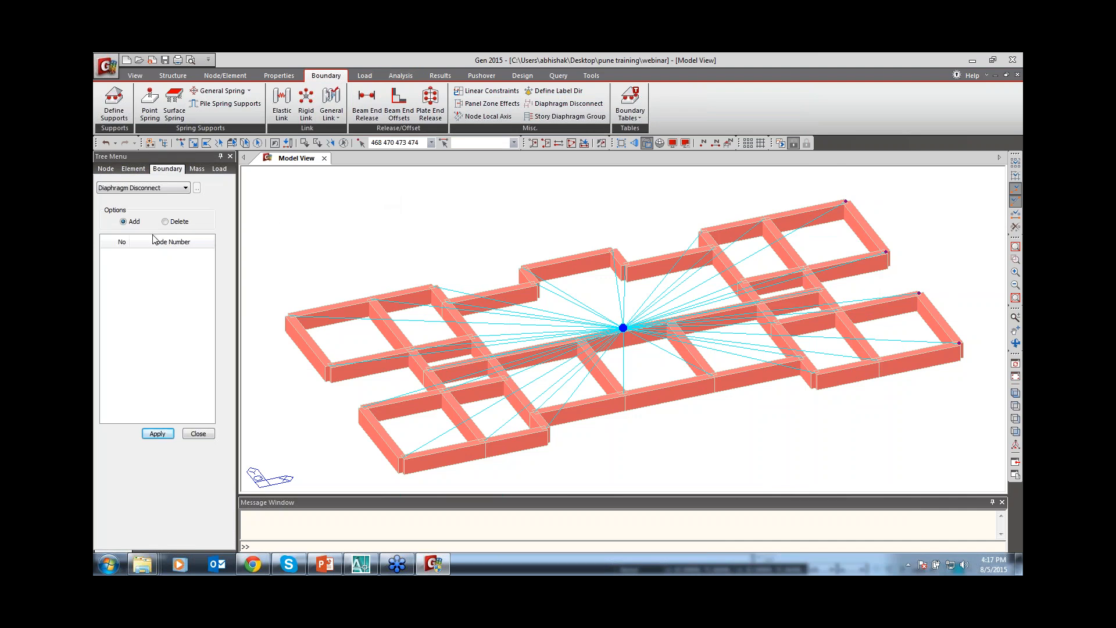
left_click(157, 434)
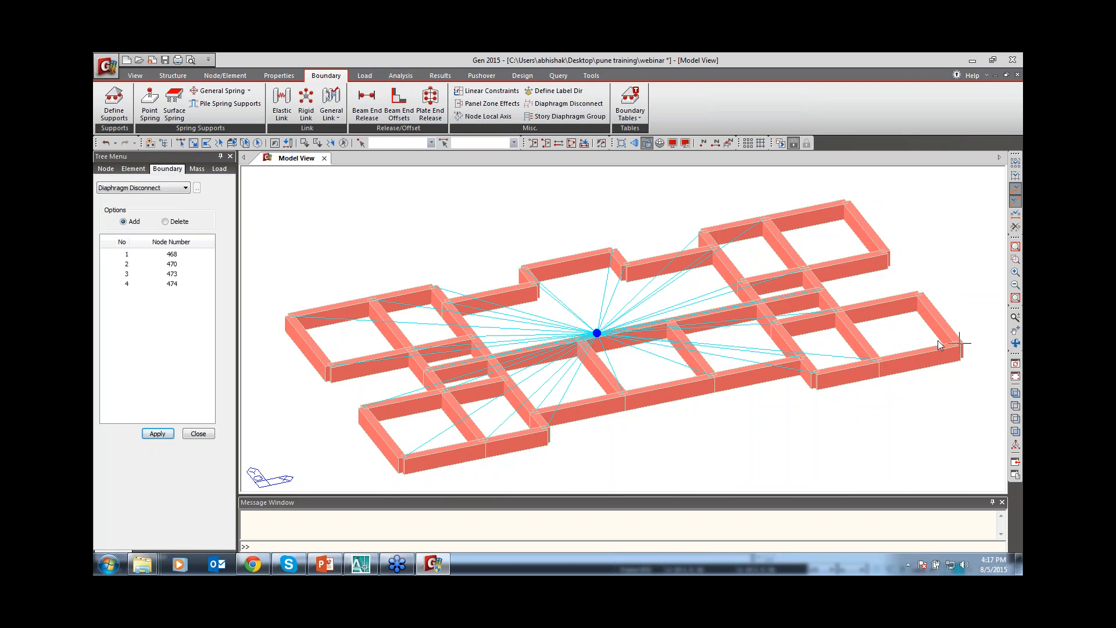
Delete the diaphragm disconnection from nodes 468, 470, 473 and 474, and close the diaphragm disconnect settings.
mouse_move(938, 341)
left_click(175, 221)
left_click(180, 143)
left_click(846, 201)
left_click(886, 251)
left_click(919, 293)
left_click(960, 343)
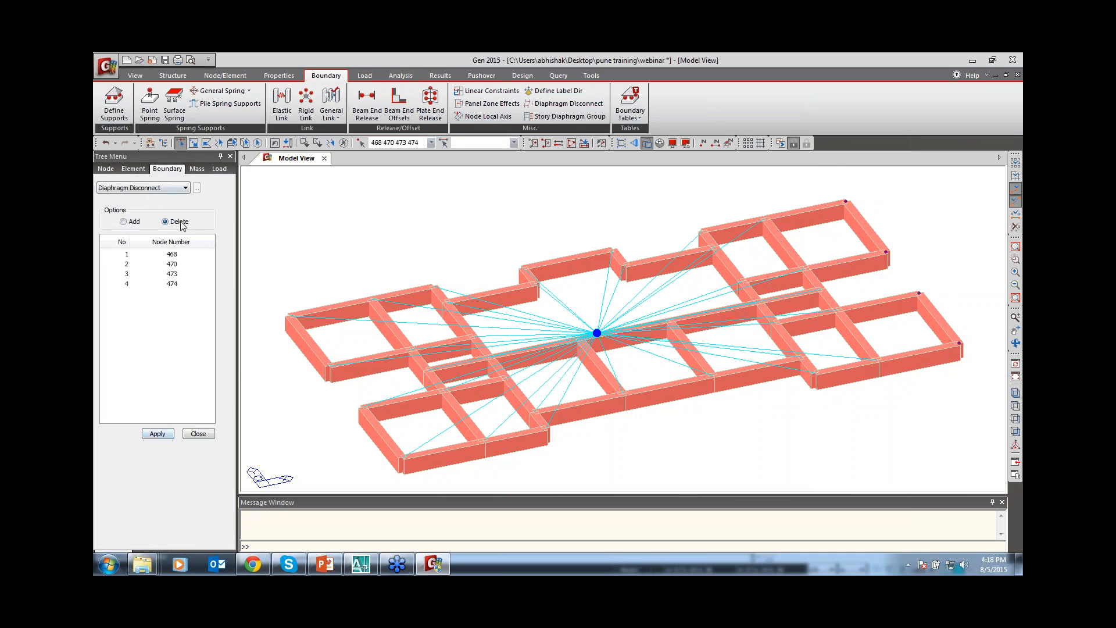
left_click(157, 433)
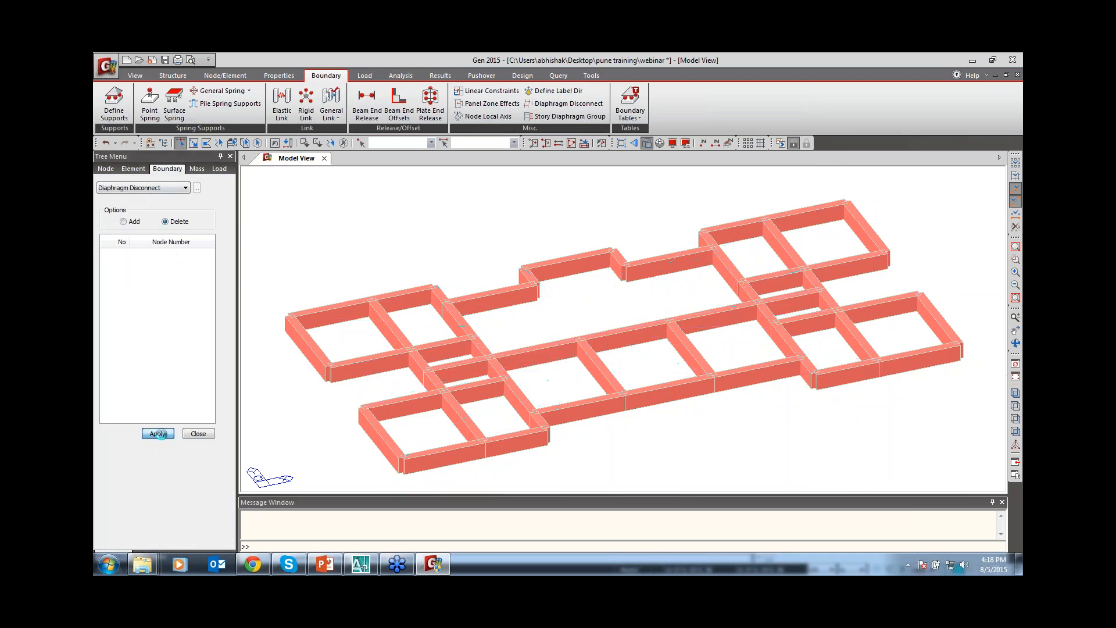
left_click(198, 434)
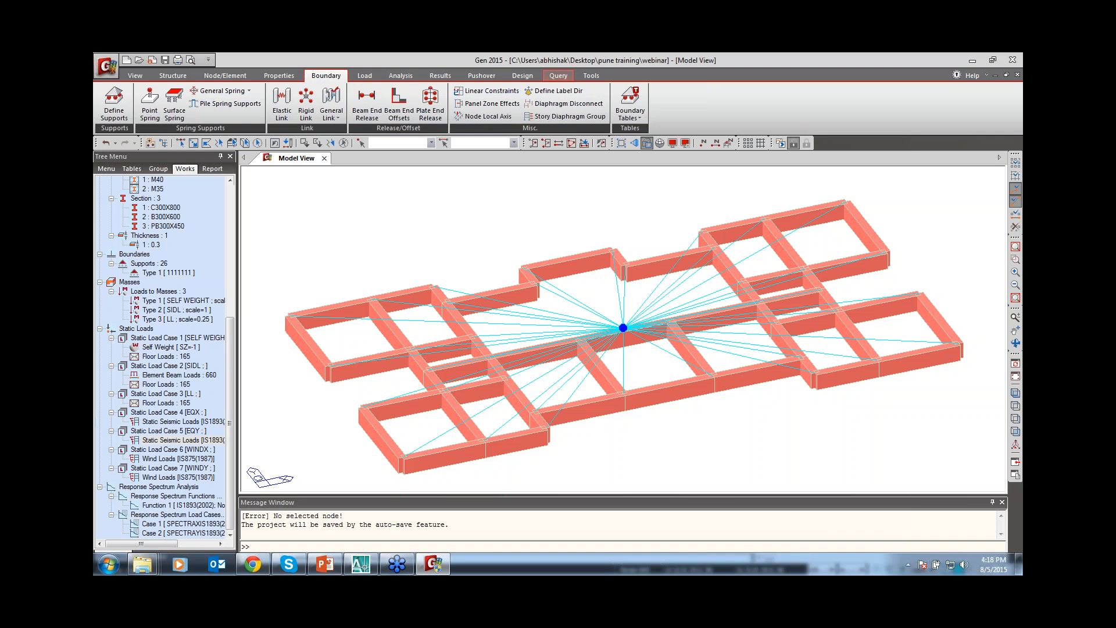
Show the whole building again and turn off the story diaphragm display.
key("ctrl+a")
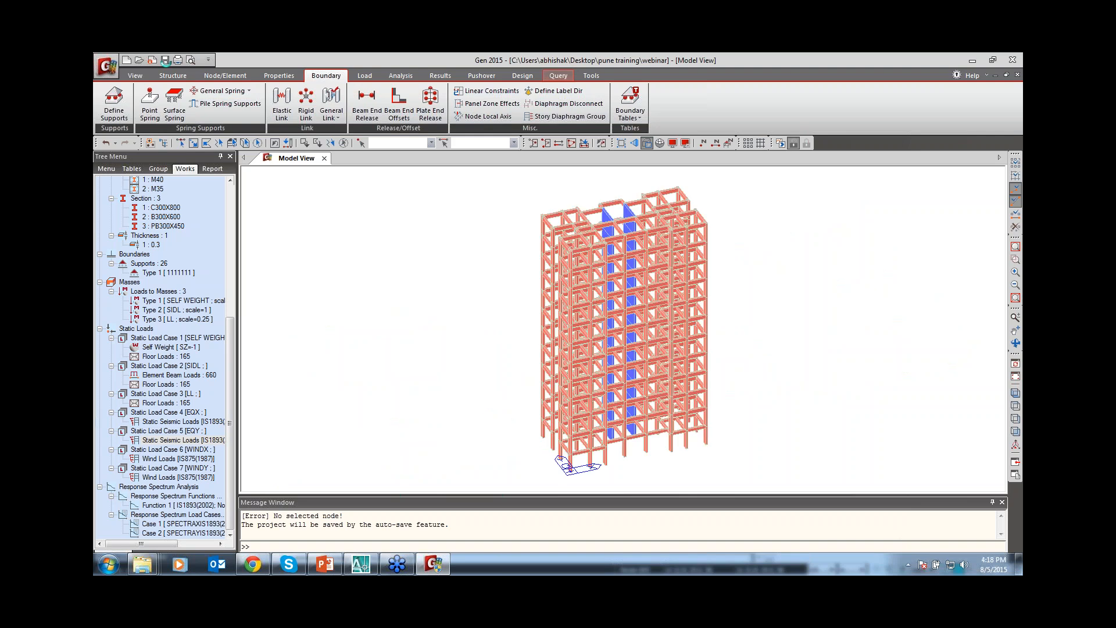
left_click(672, 143)
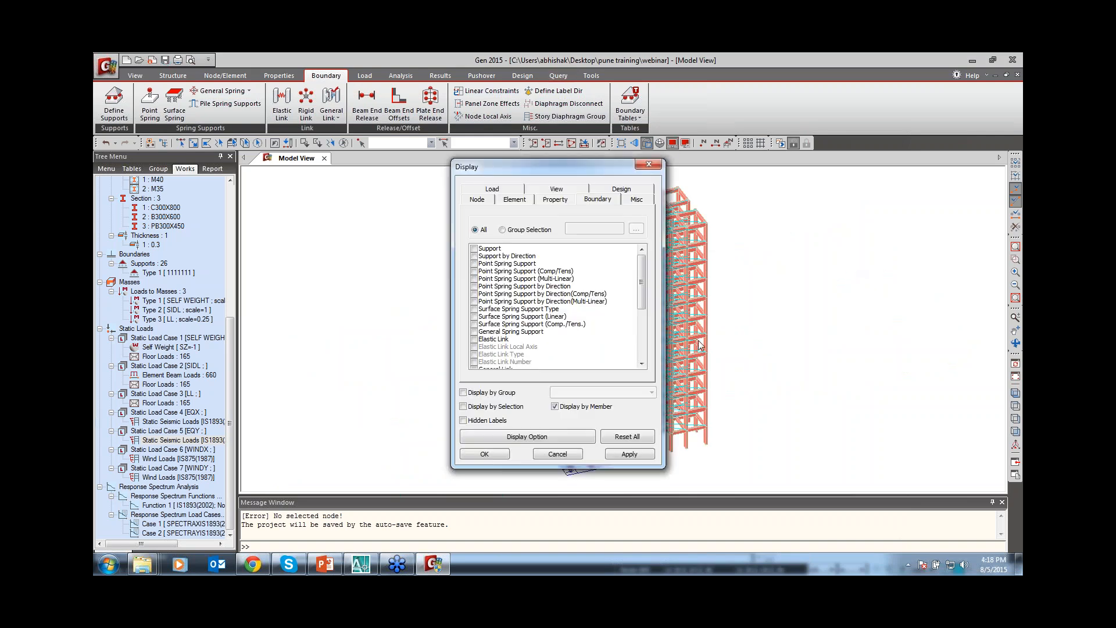
scroll(644, 271, "down", 5)
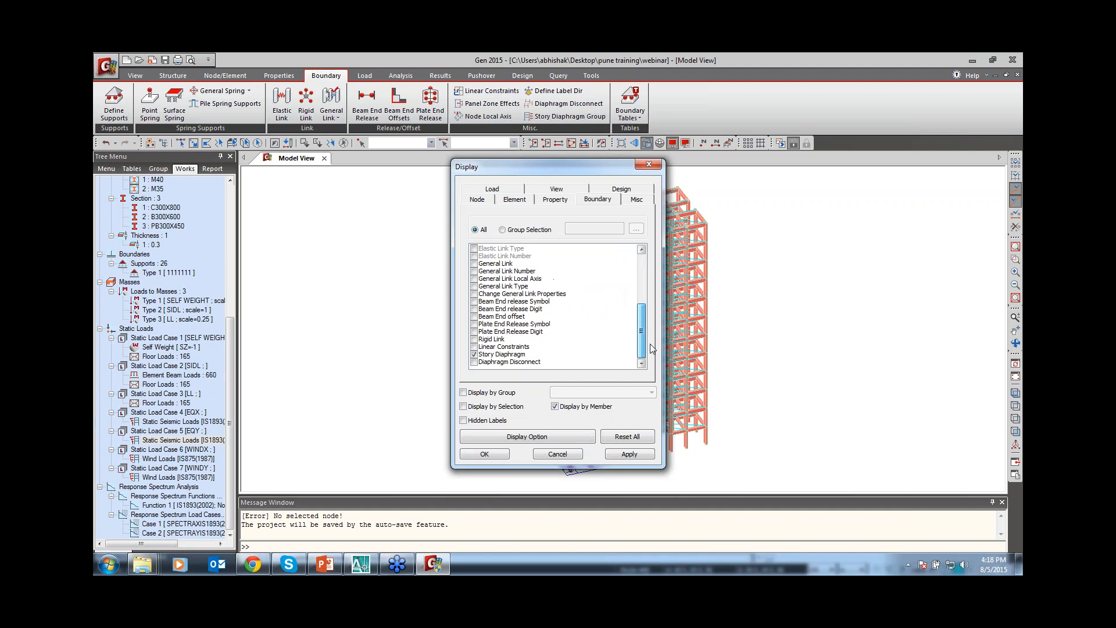
left_click(475, 354)
left_click(630, 454)
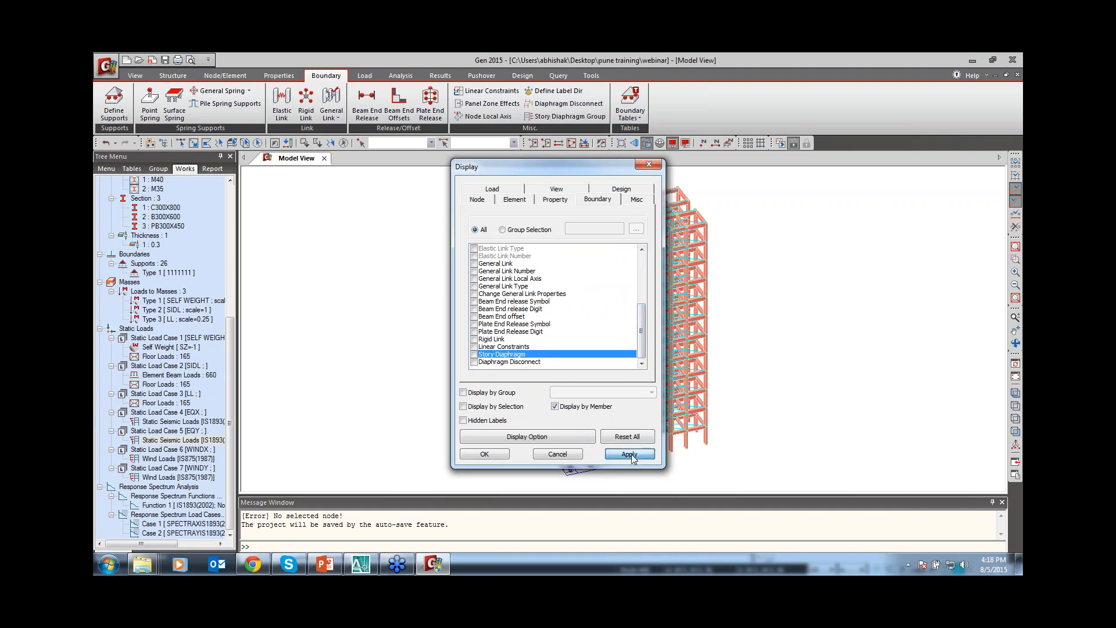
left_click(488, 454)
Start adding a new user section with the Solid Rectangle shape in the section properties.
left_click(1016, 259)
left_click_drag(588, 205, 511, 303)
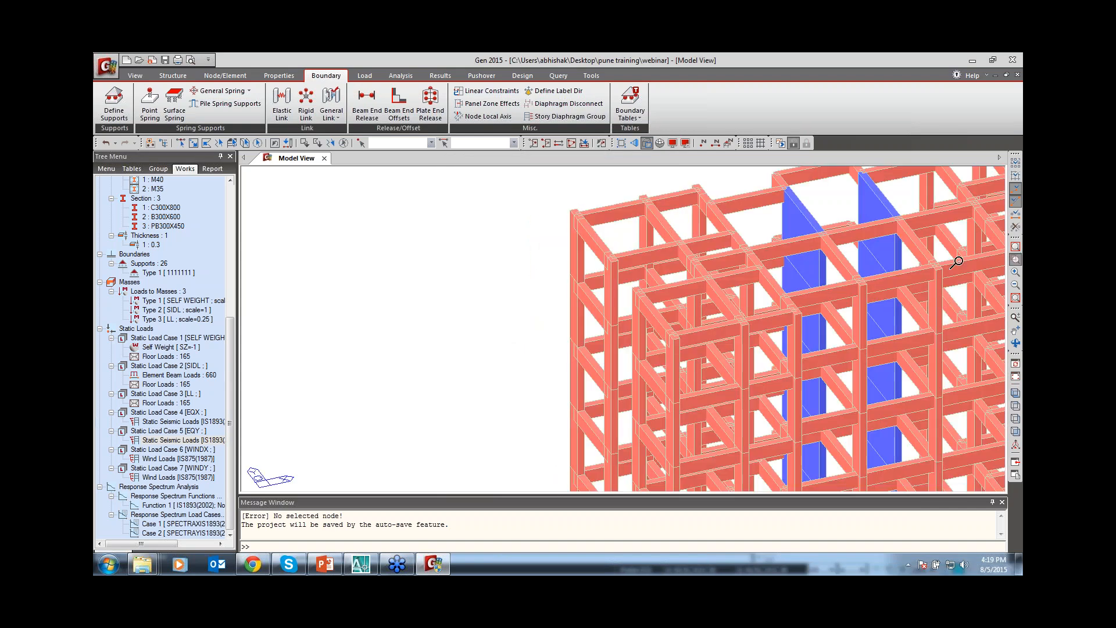
left_click(1015, 260)
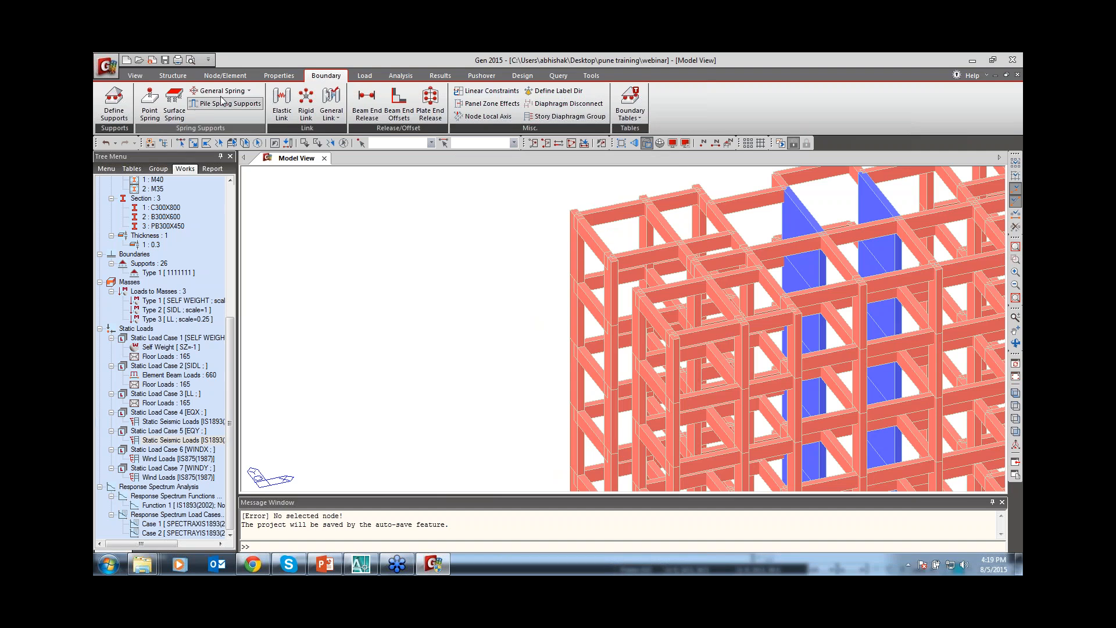
left_click(279, 76)
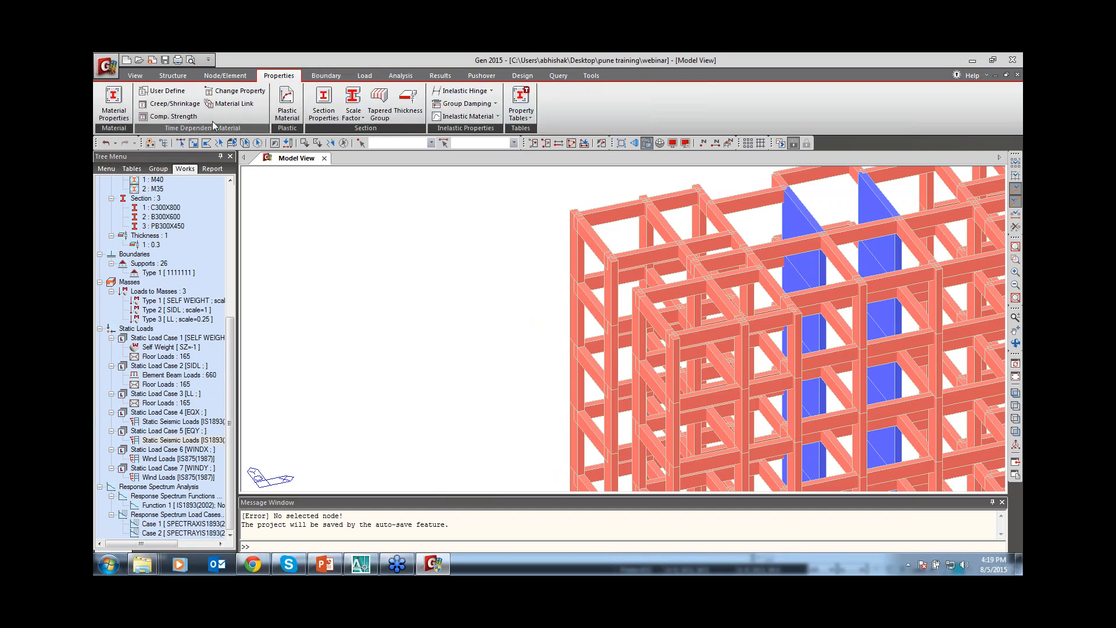
left_click(325, 110)
left_click(336, 98)
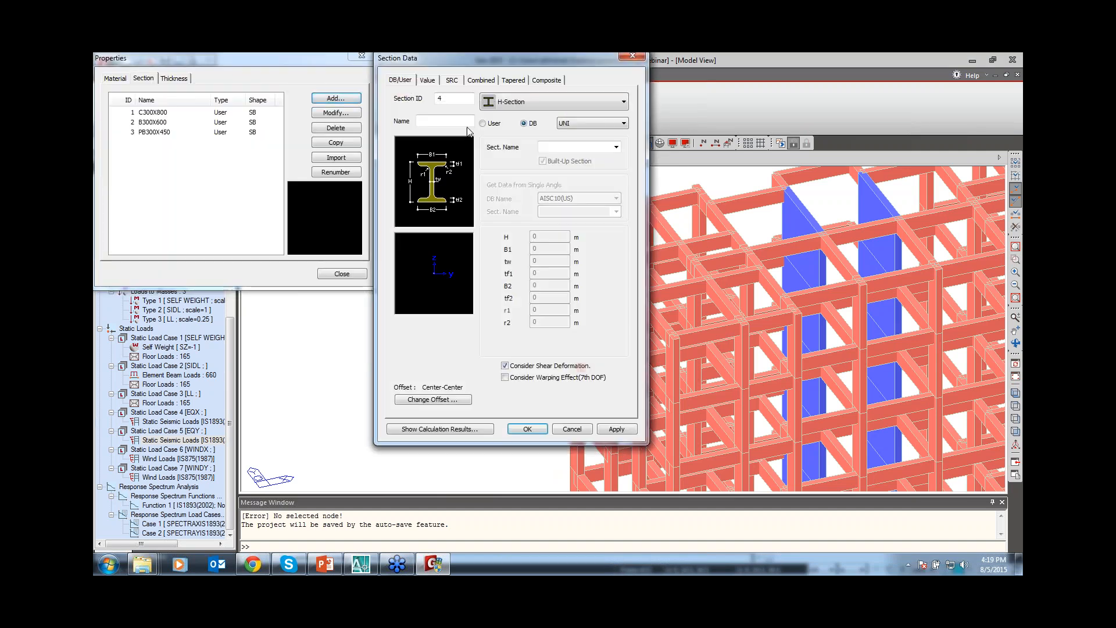
left_click(499, 103)
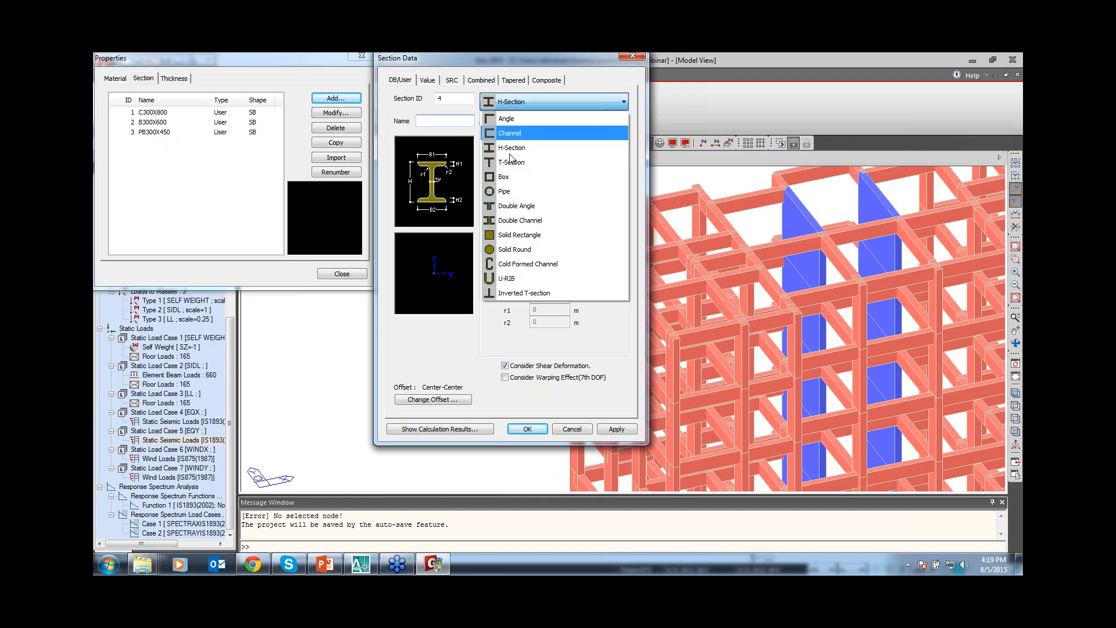
left_click(511, 235)
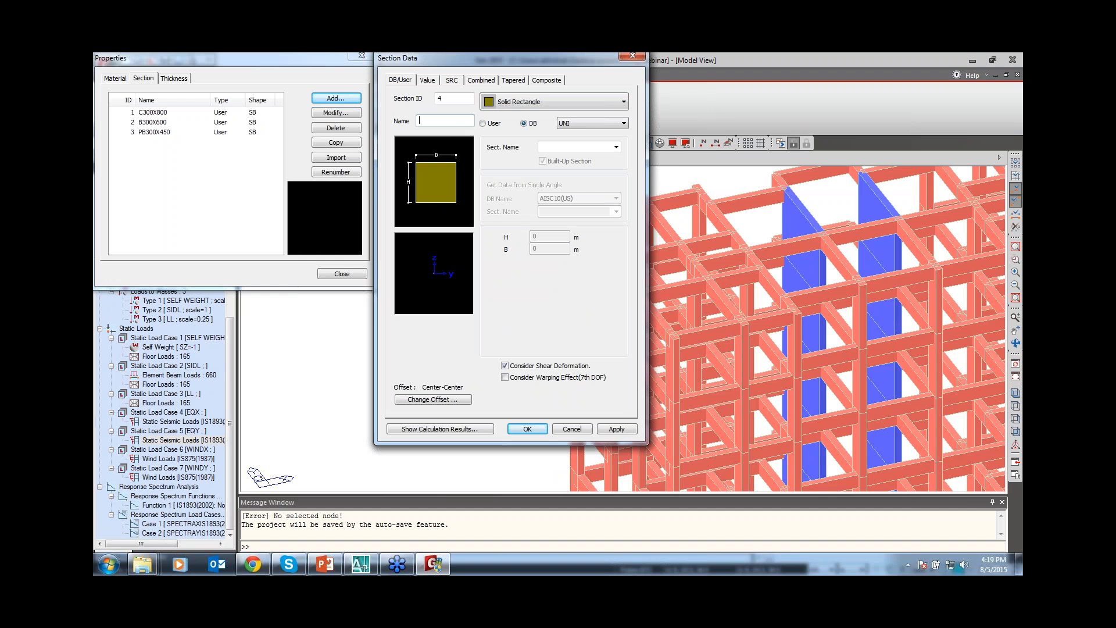
Name the new section C450x450.
type("c450x450")
left_click_drag(426, 121, 419, 121)
left_click(421, 121)
key("BackSpace")
type("C")
Define the section by user dimensions with H and B both 0.45 m, then save it and close the properties.
left_click(483, 123)
left_click(548, 236)
type(".45")
key("Tab")
type("0.45")
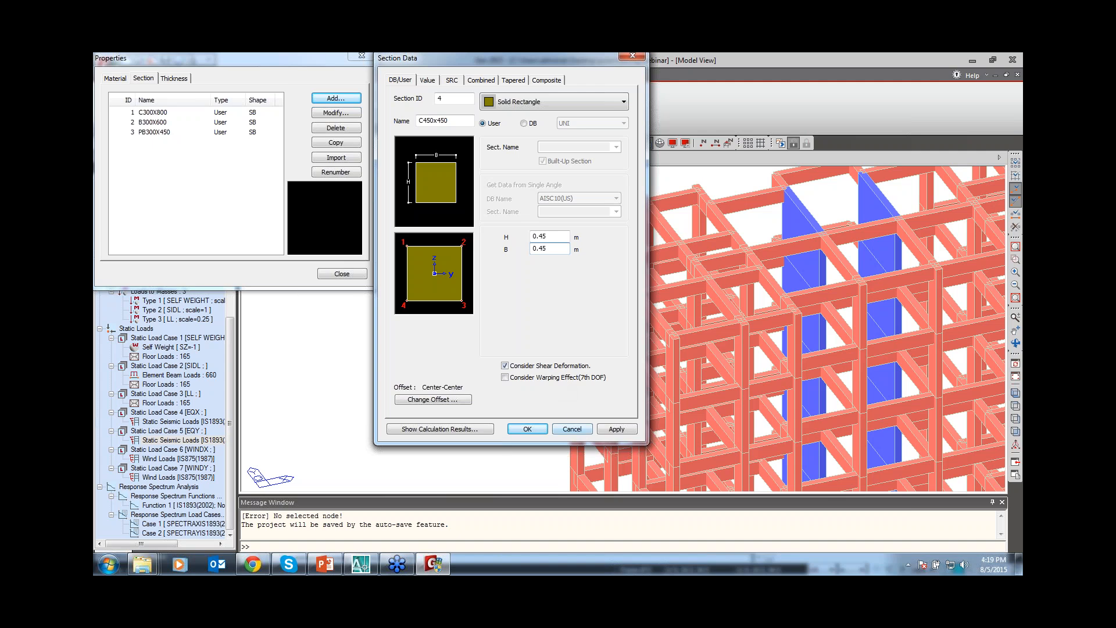
left_click(540, 430)
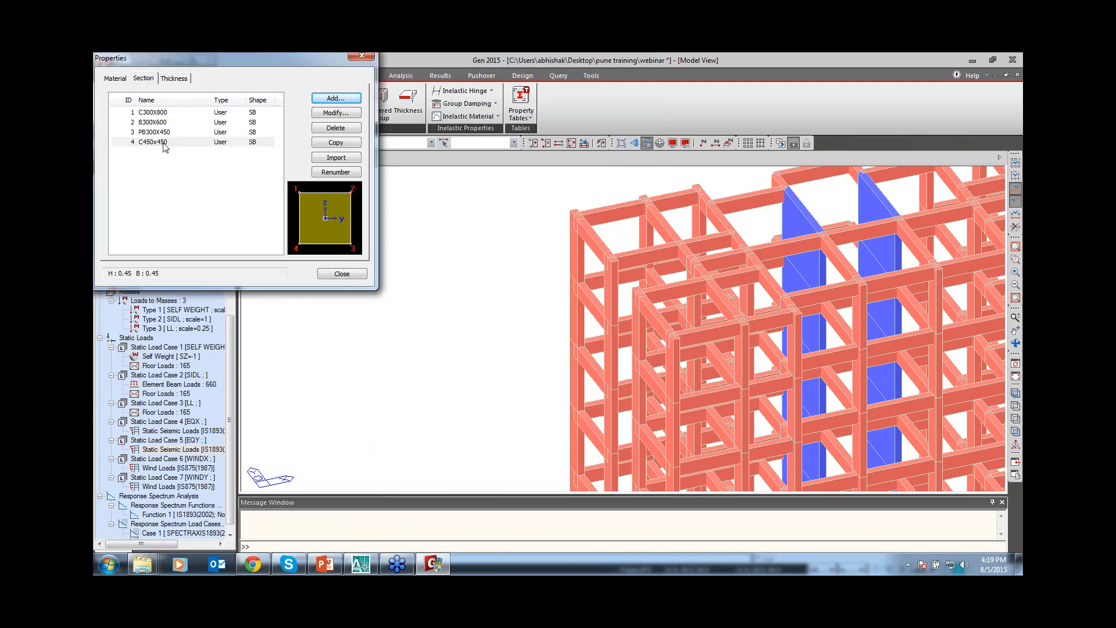
left_click(341, 273)
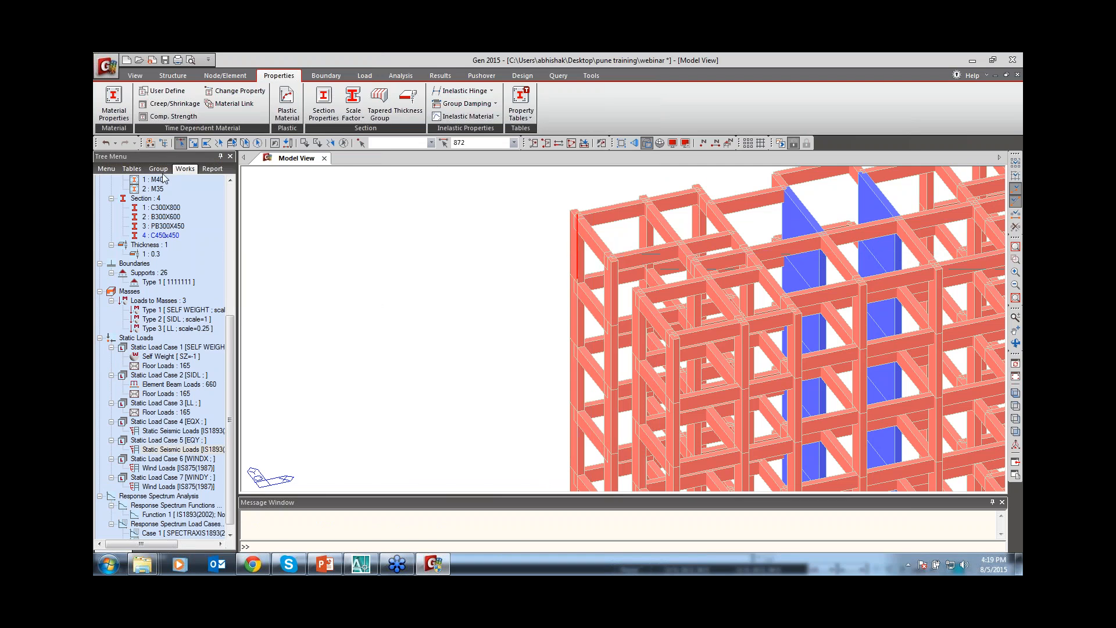
Assign the C450x450 section to the selected top-storey corner column, element 872.
left_click_drag(158, 235, 512, 247)
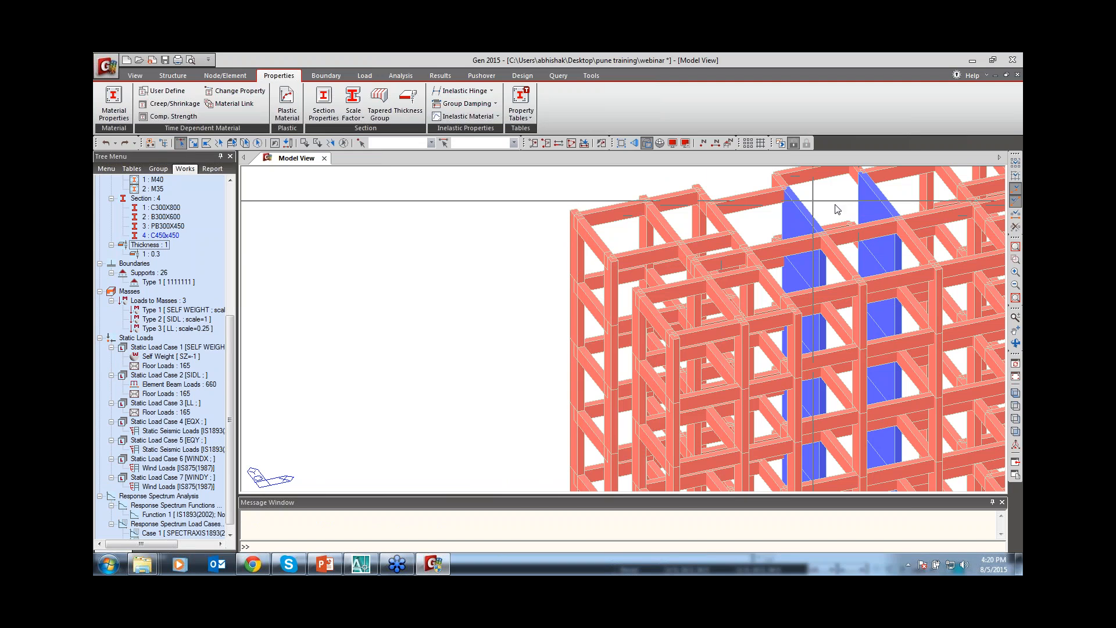
mouse_move(846, 310)
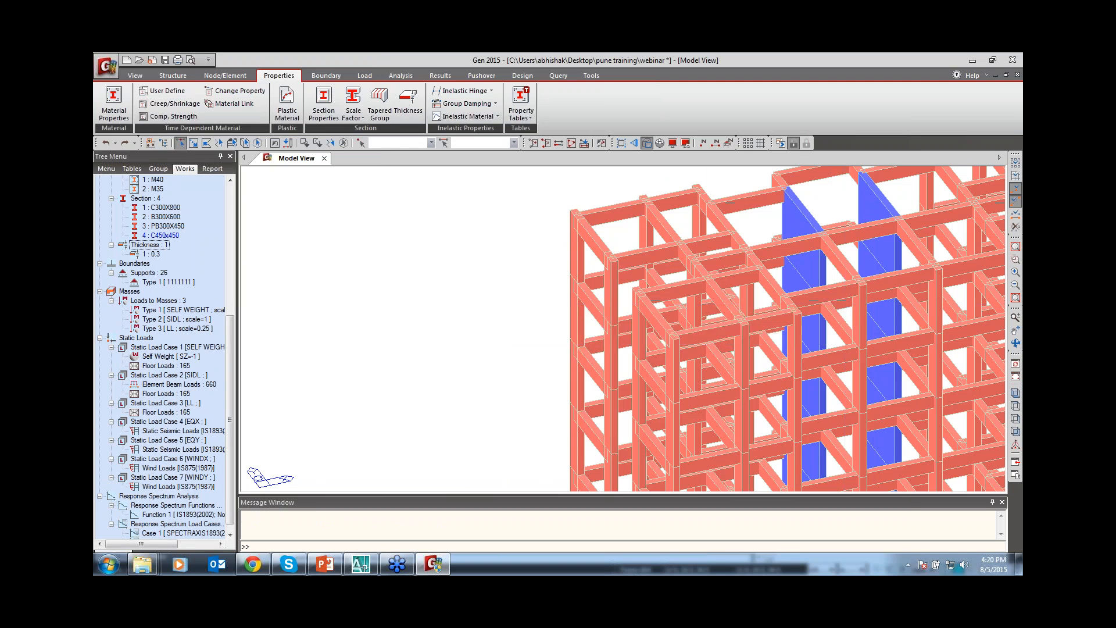
Isolate the roof-level beams and show them in an oblique three-dimensional view.
left_click(1016, 405)
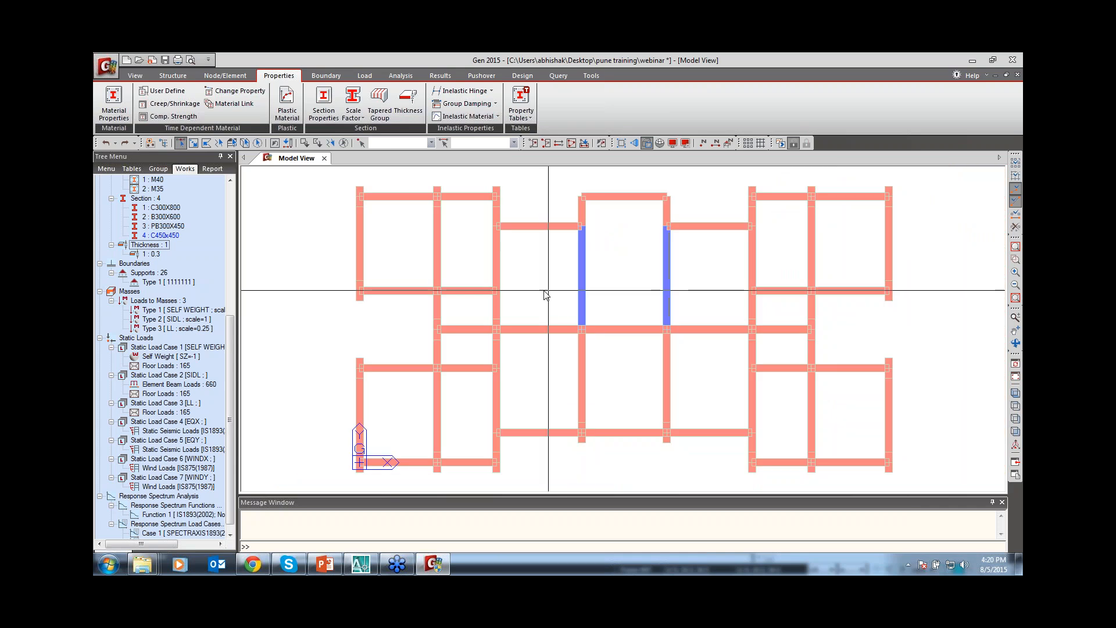
left_click(1015, 432)
left_click_drag(511, 174, 727, 196)
left_click(534, 143)
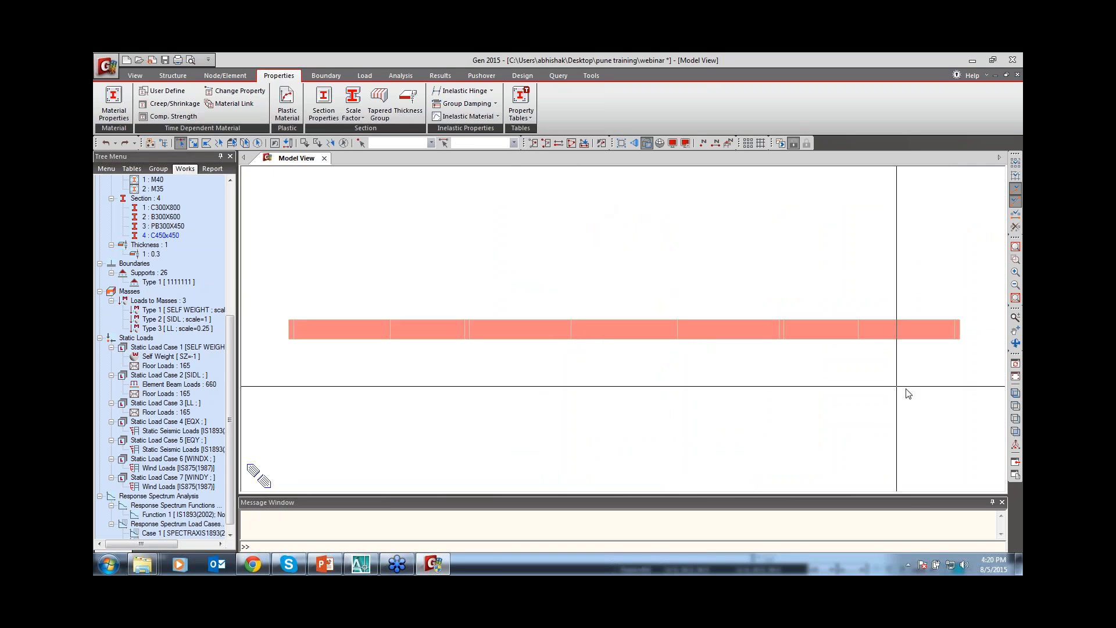
left_click(1015, 393)
left_click(1015, 343)
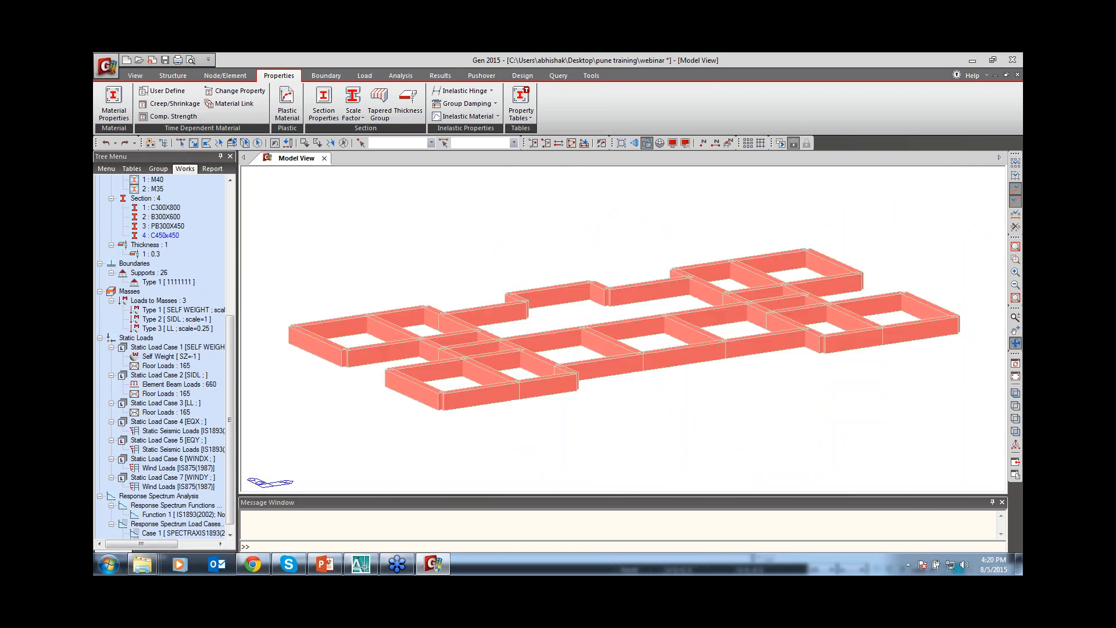
left_click_drag(909, 373, 910, 380)
left_click(1015, 343)
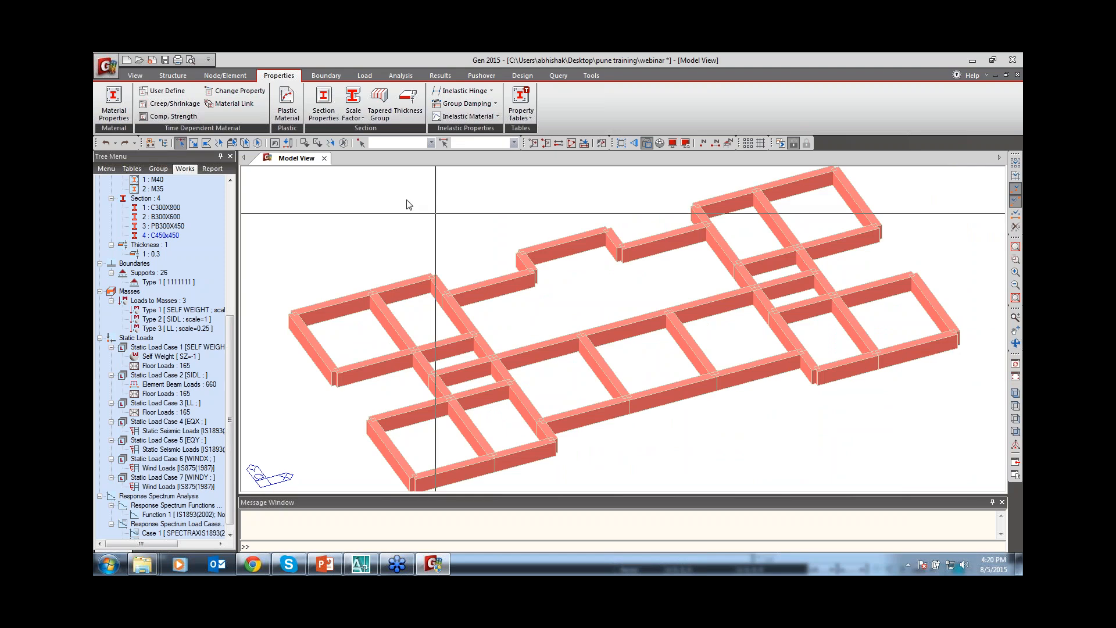
Disconnect nodes 502 and 503, the two outer corners of the projecting central bay, from the roof diaphragm.
left_click(520, 251)
left_click(607, 228)
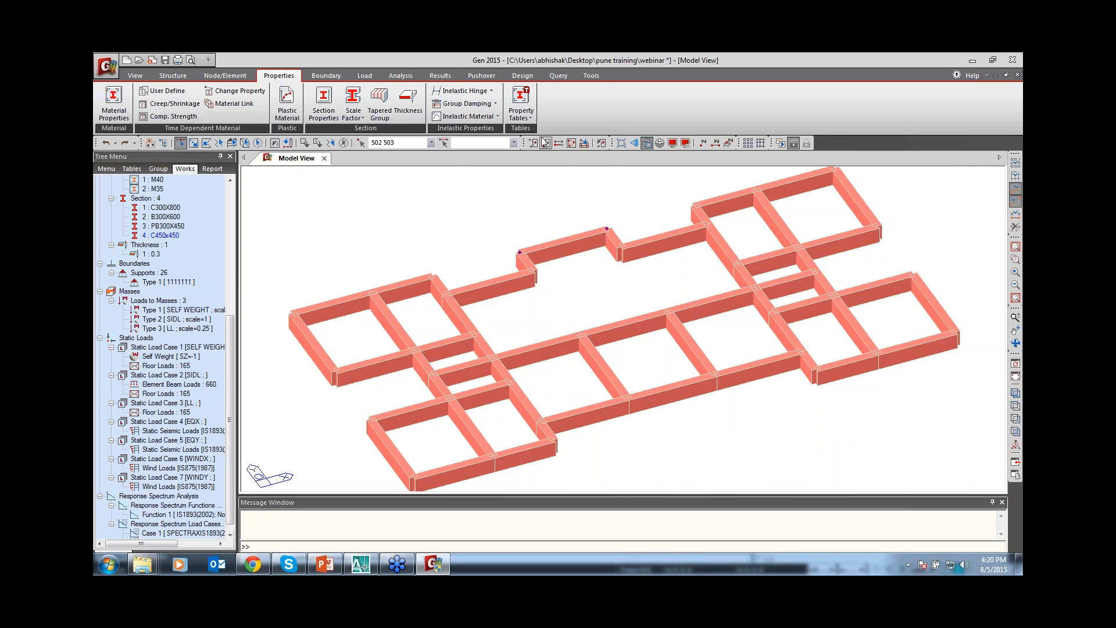
left_click(347, 80)
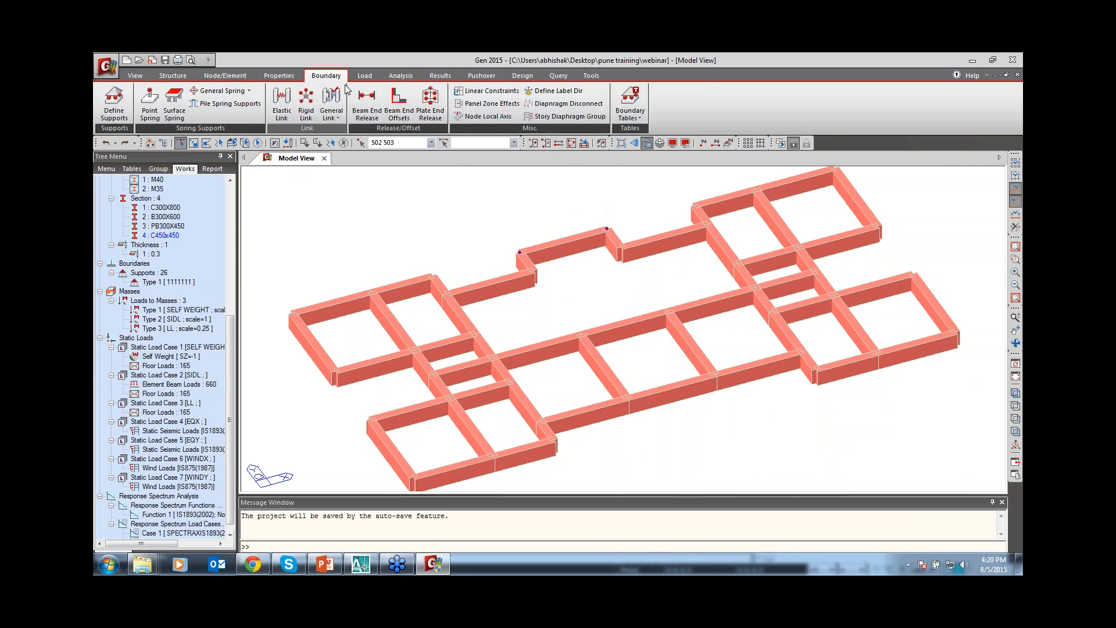
left_click(567, 105)
left_click(157, 434)
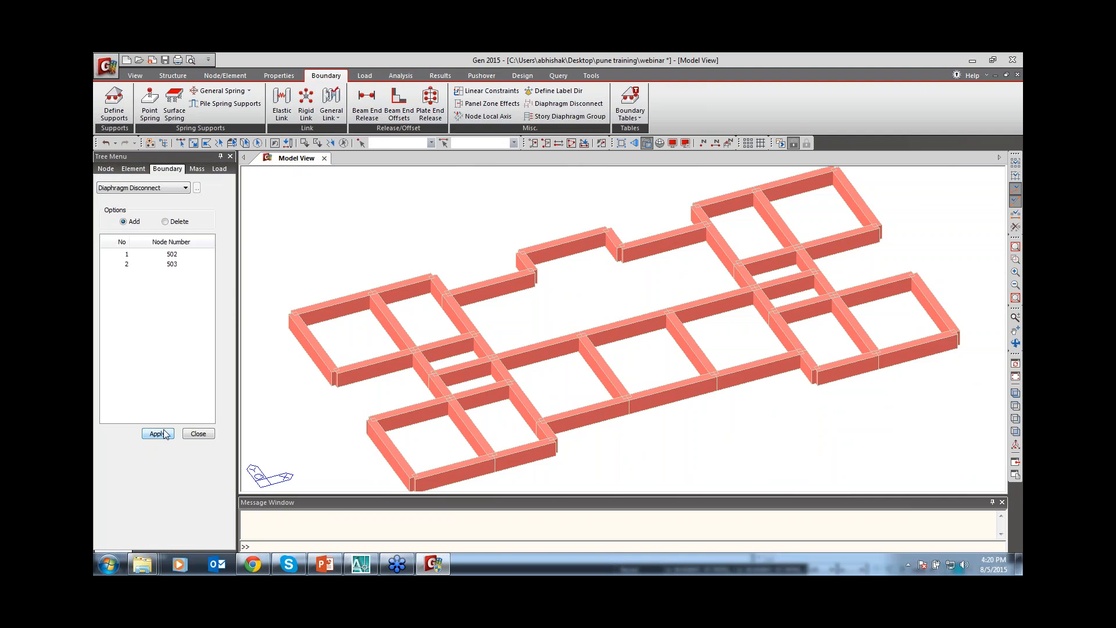
Turn on the story diaphragm display and examine which roof nodes connect to the diaphragm centre.
left_click(672, 143)
left_click_drag(641, 267, 637, 340)
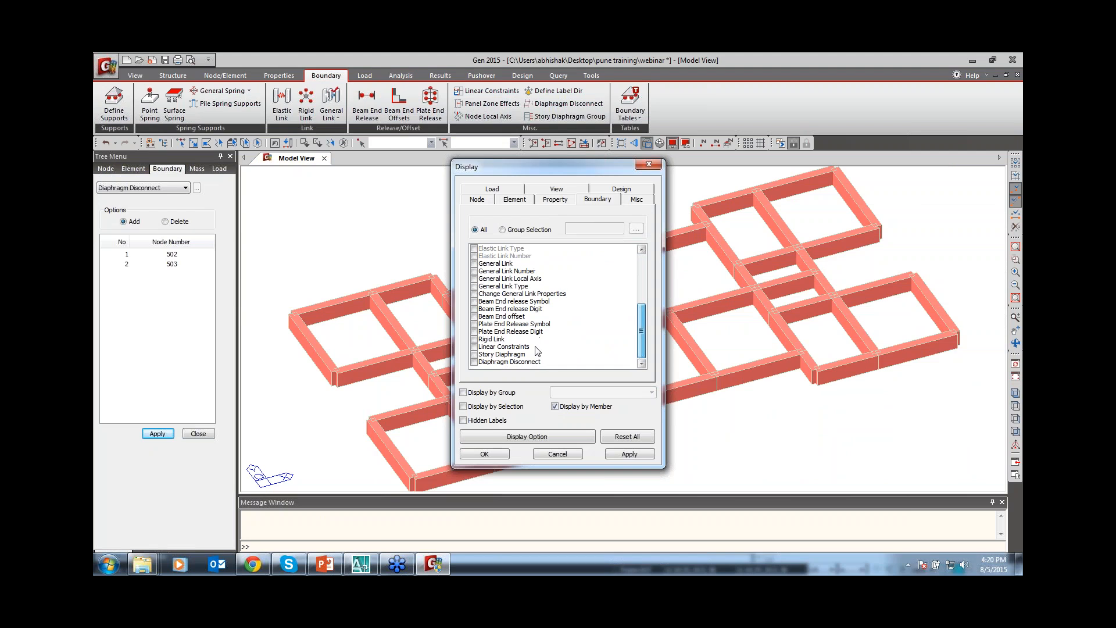
left_click(474, 354)
left_click(485, 454)
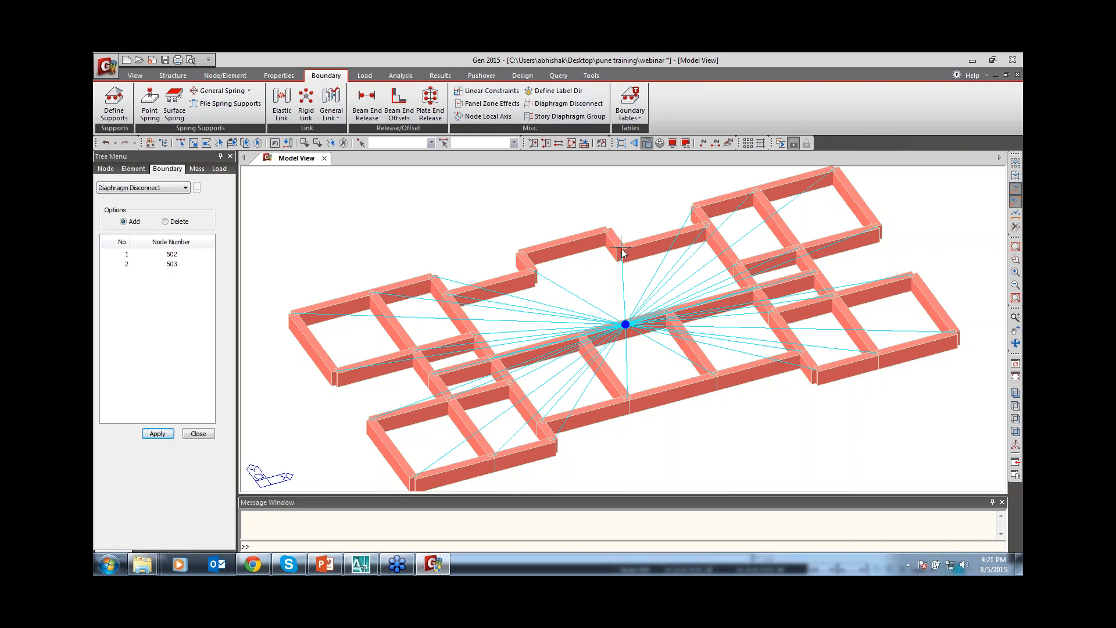
mouse_move(685, 321)
mouse_move(571, 316)
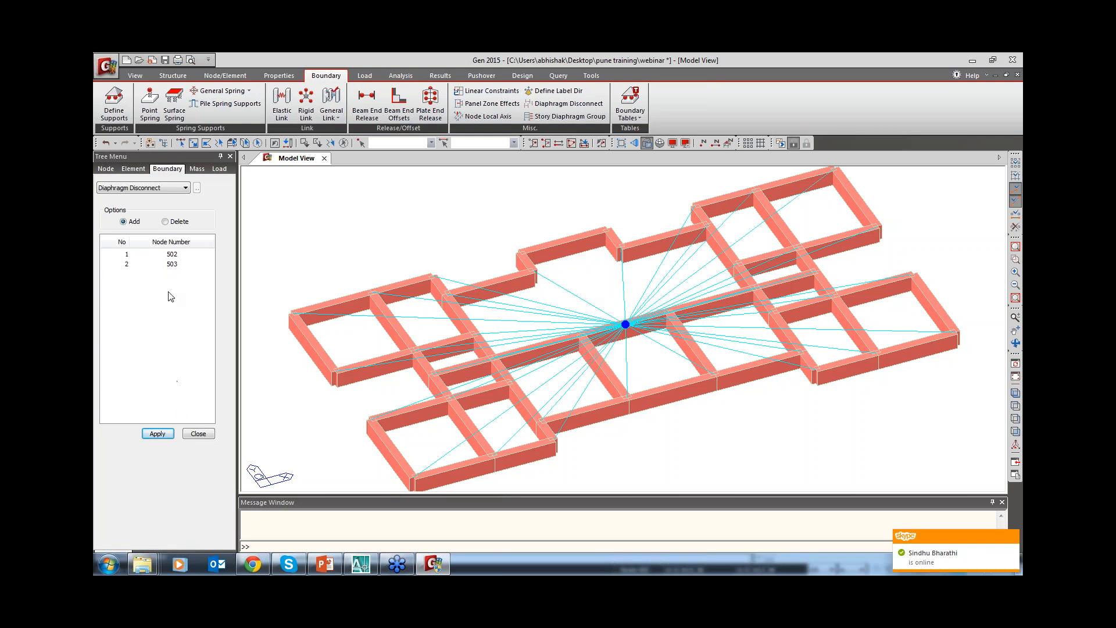
Delete the diaphragm disconnection from nodes 502 and 503.
left_click(165, 222)
left_click(274, 145)
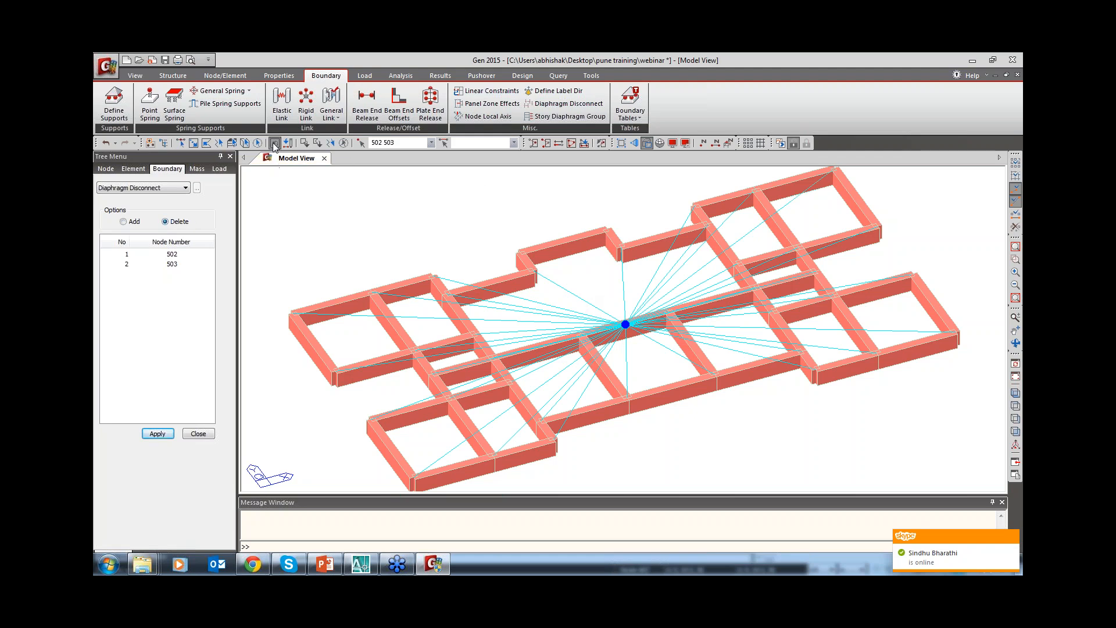
left_click(158, 433)
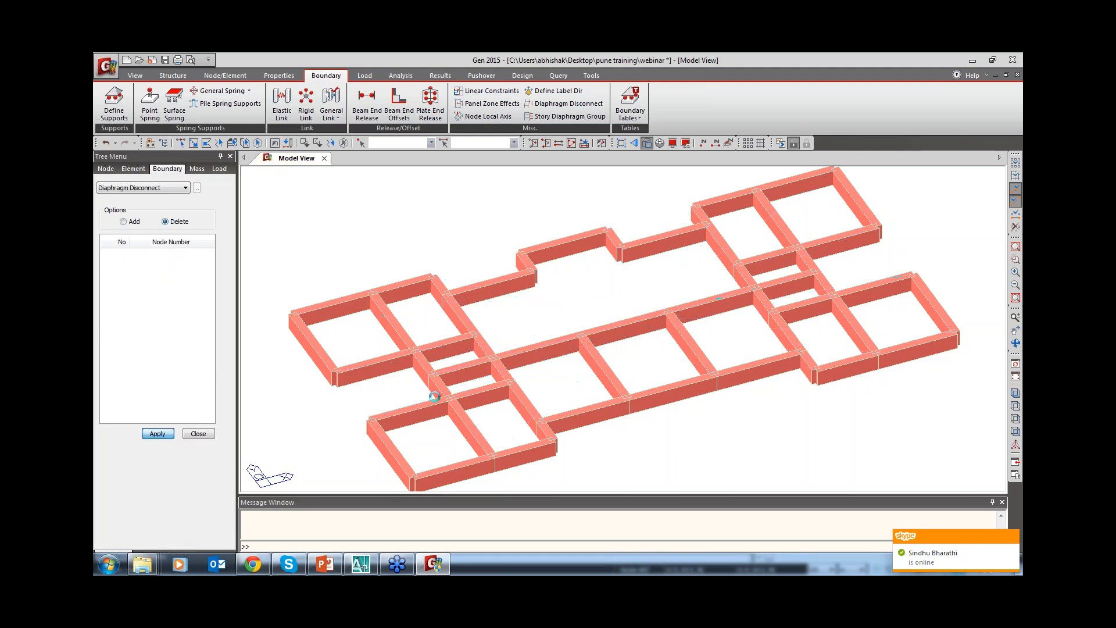
Show the whole building in front view and turn off the story diaphragm display.
left_click(1015, 431)
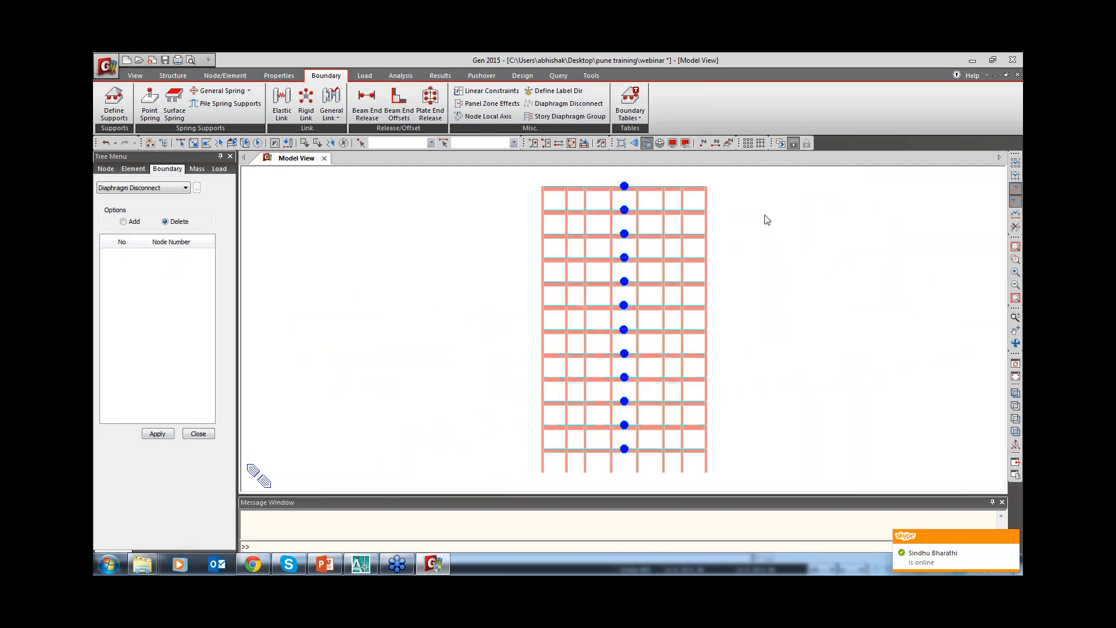
left_click(672, 144)
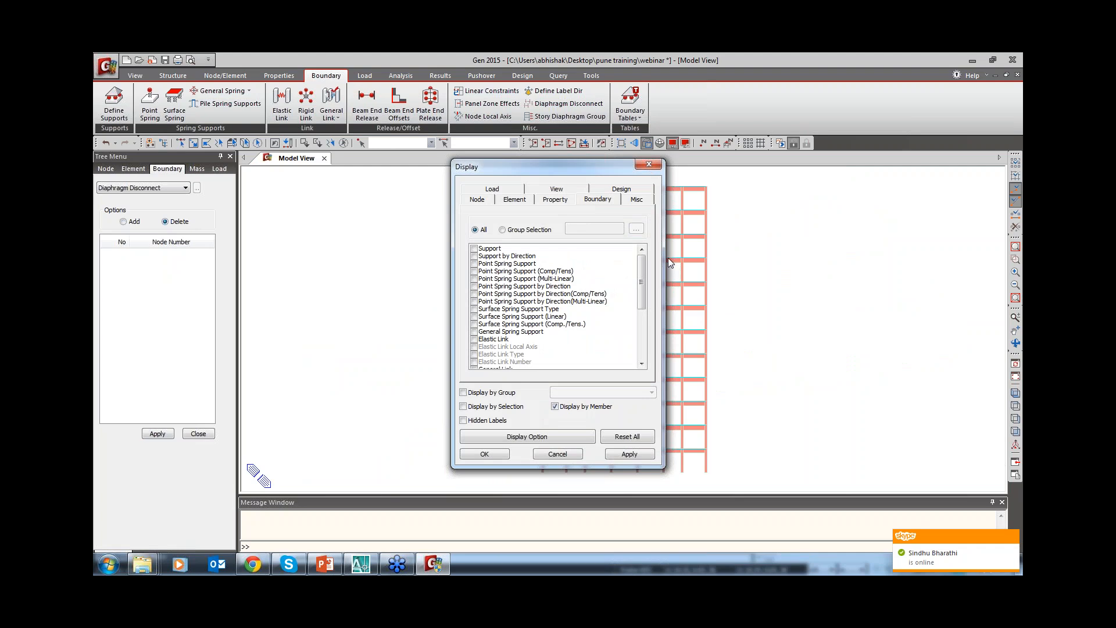
left_click_drag(641, 274, 642, 324)
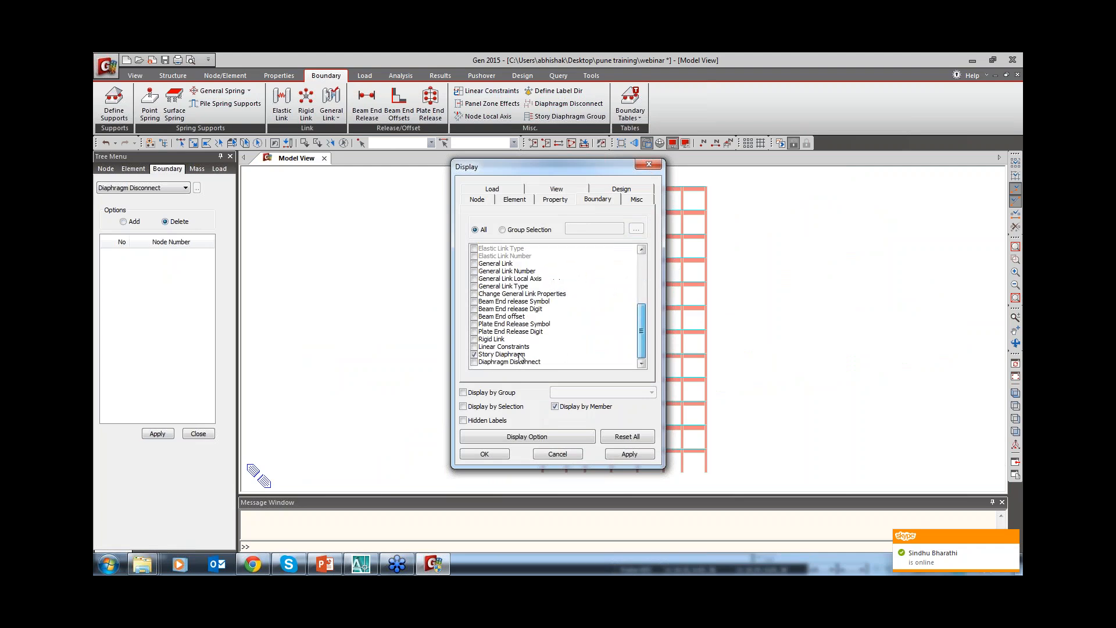
left_click(480, 354)
left_click(485, 454)
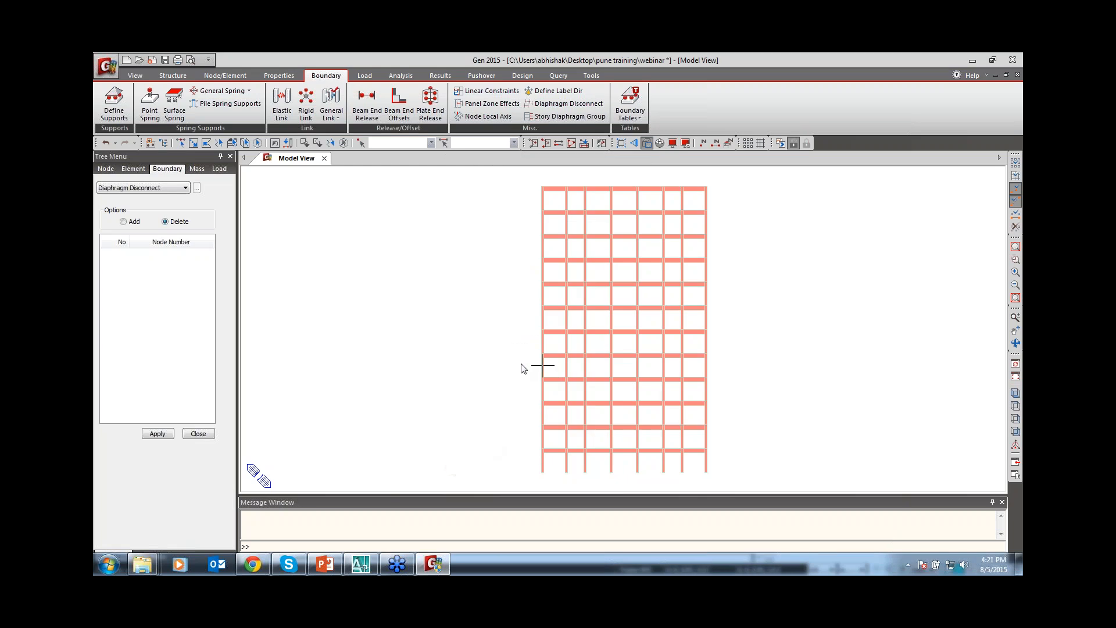
Copy the nodes of the top three storeys once by 0, 0, 1 m with Translate Nodes.
left_click(181, 144)
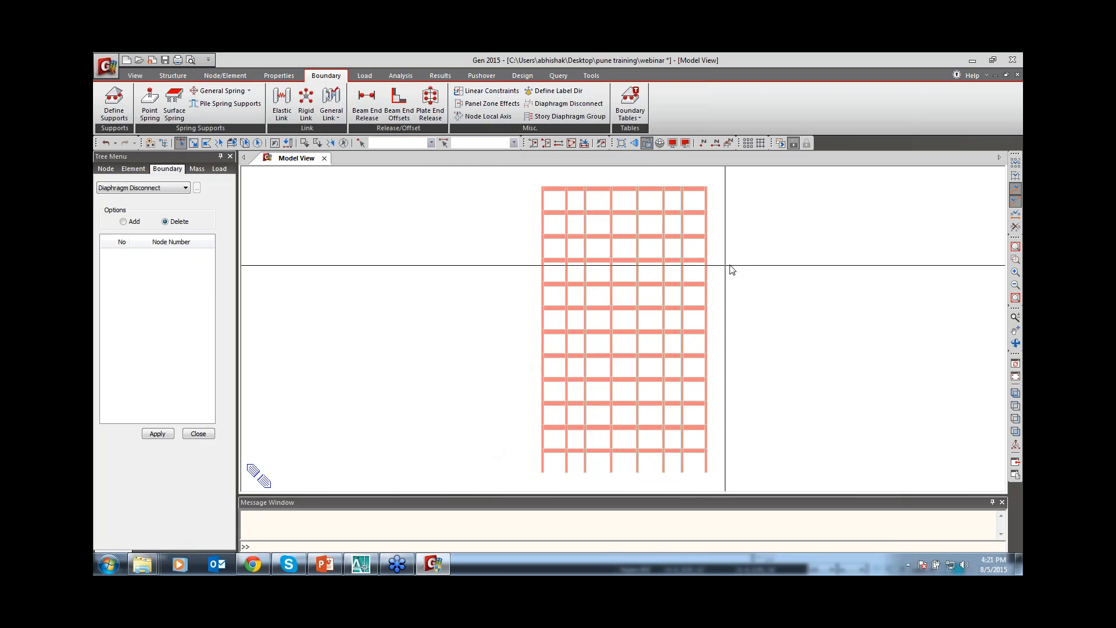
left_click_drag(722, 179, 713, 233)
left_click_drag(529, 181, 722, 269)
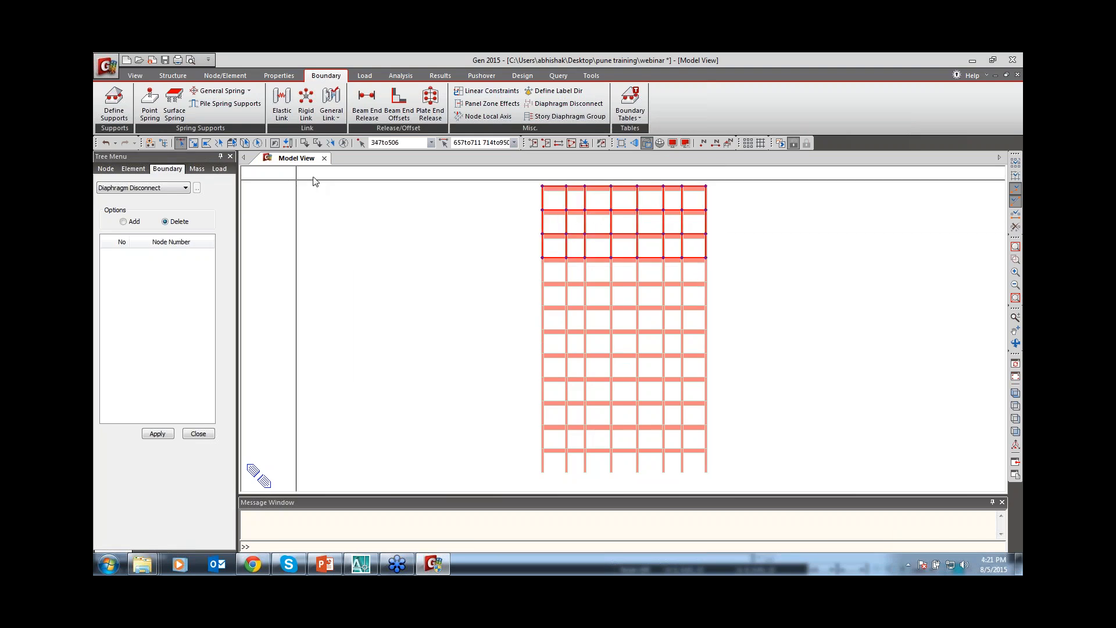
left_click(1015, 259)
left_click_drag(731, 174, 510, 320)
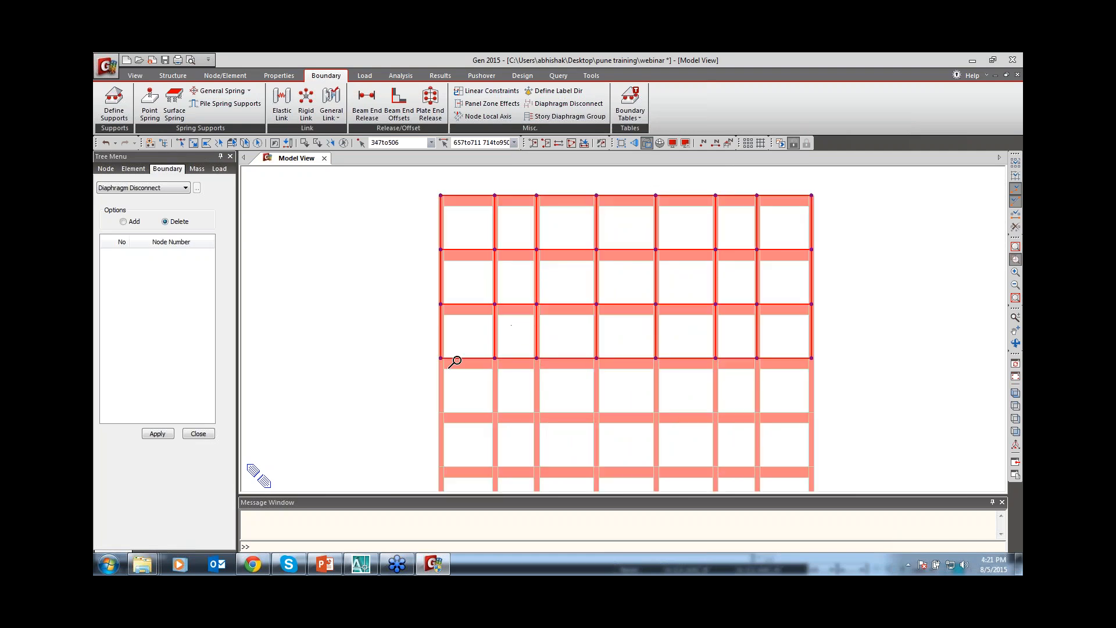
left_click(1016, 260)
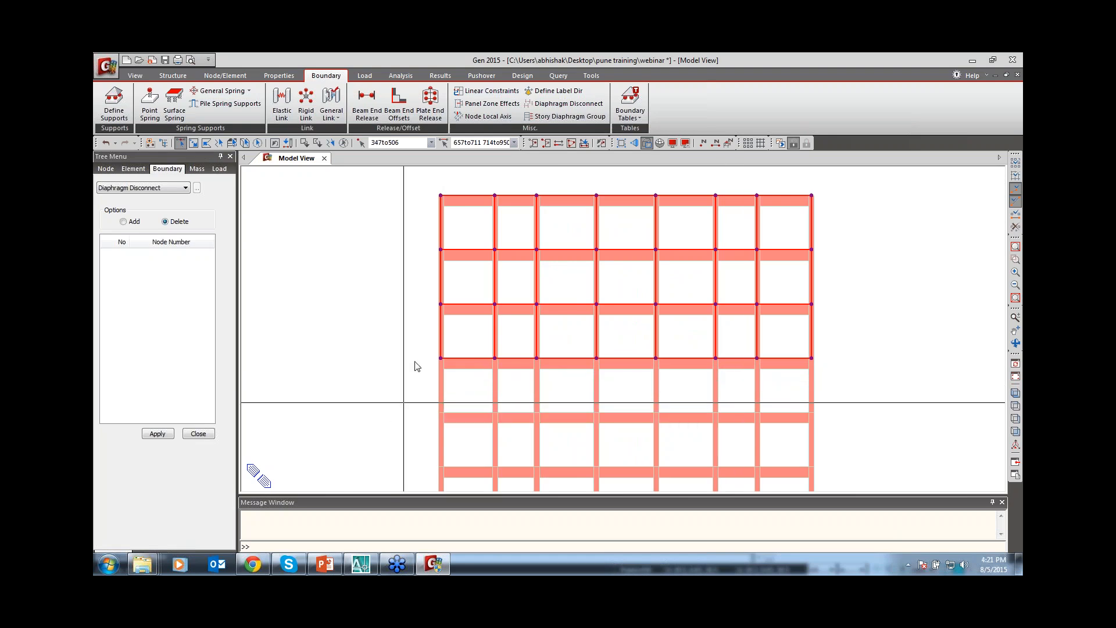
right_click(332, 200)
mouse_move(375, 205)
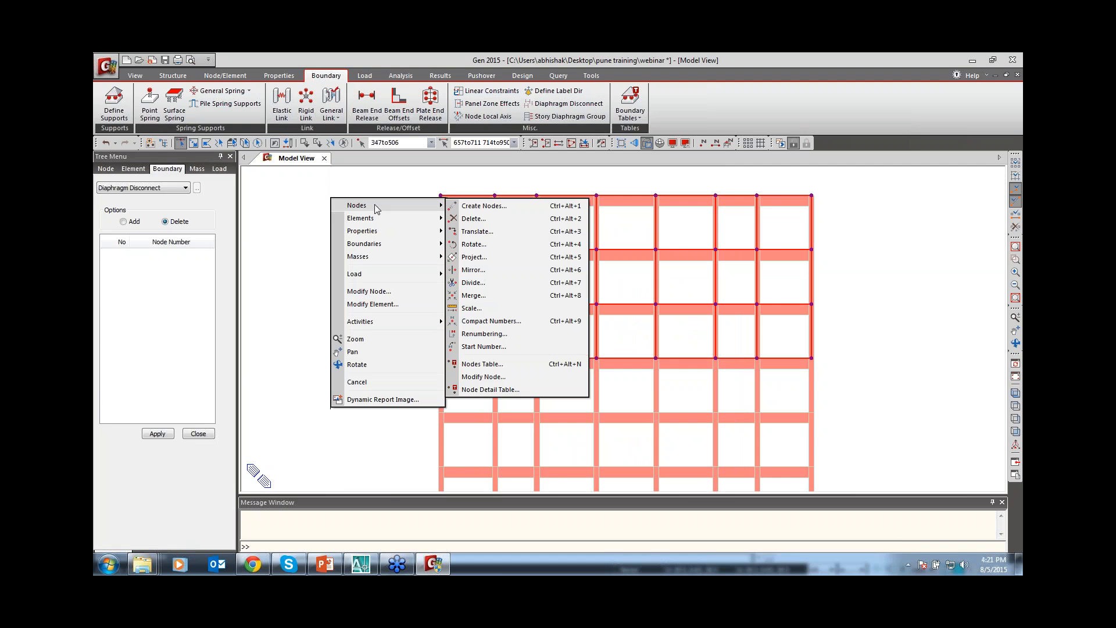
left_click(478, 232)
left_click(166, 271)
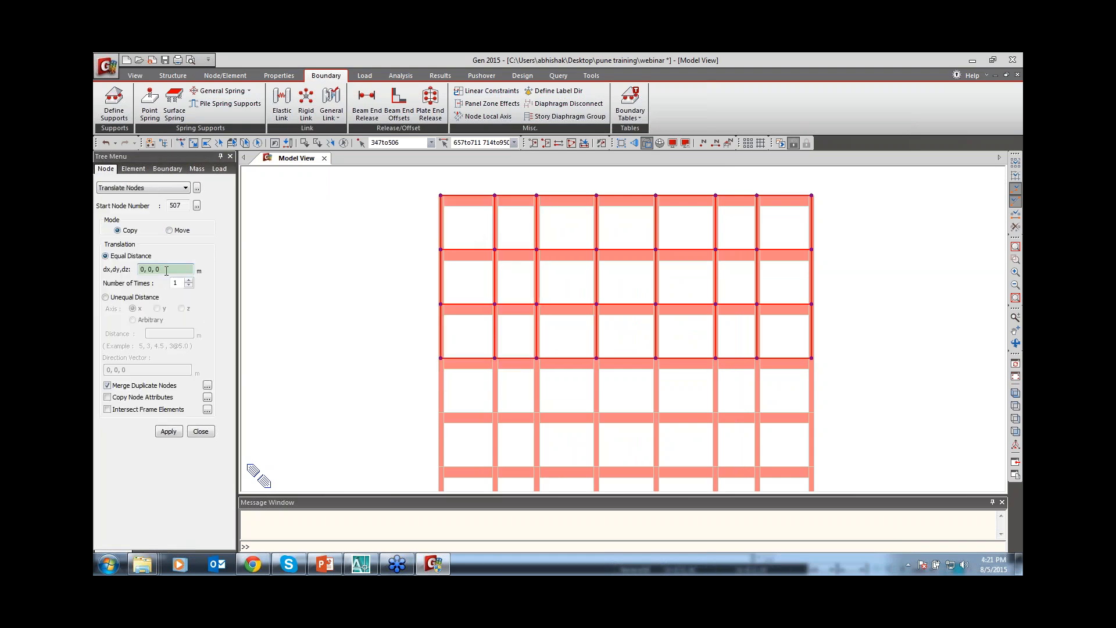
key("BackSpace")
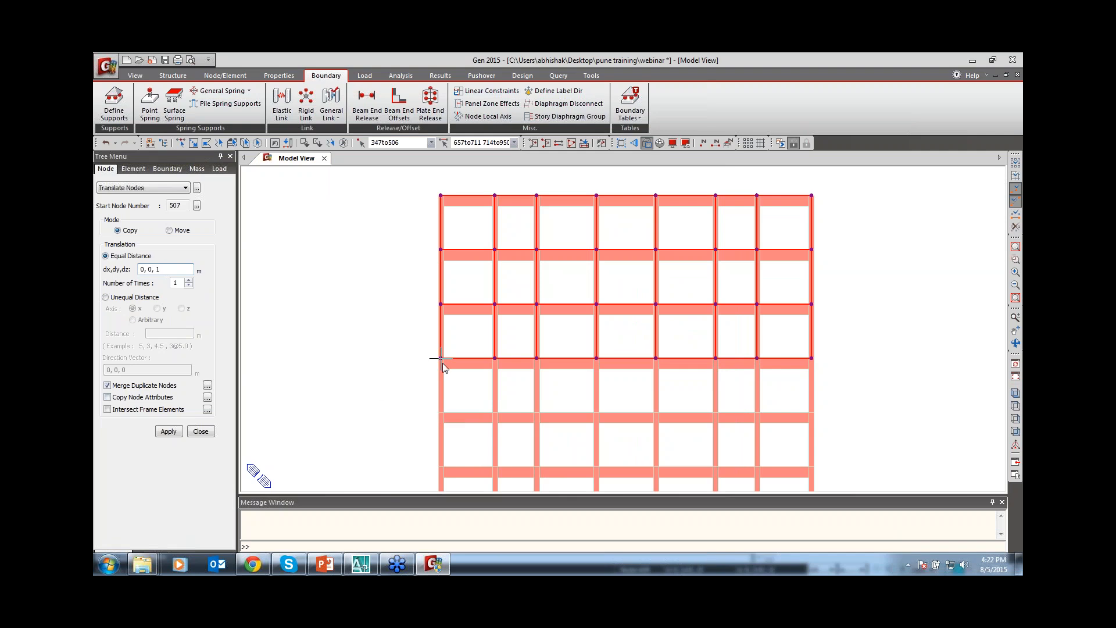
left_click(168, 432)
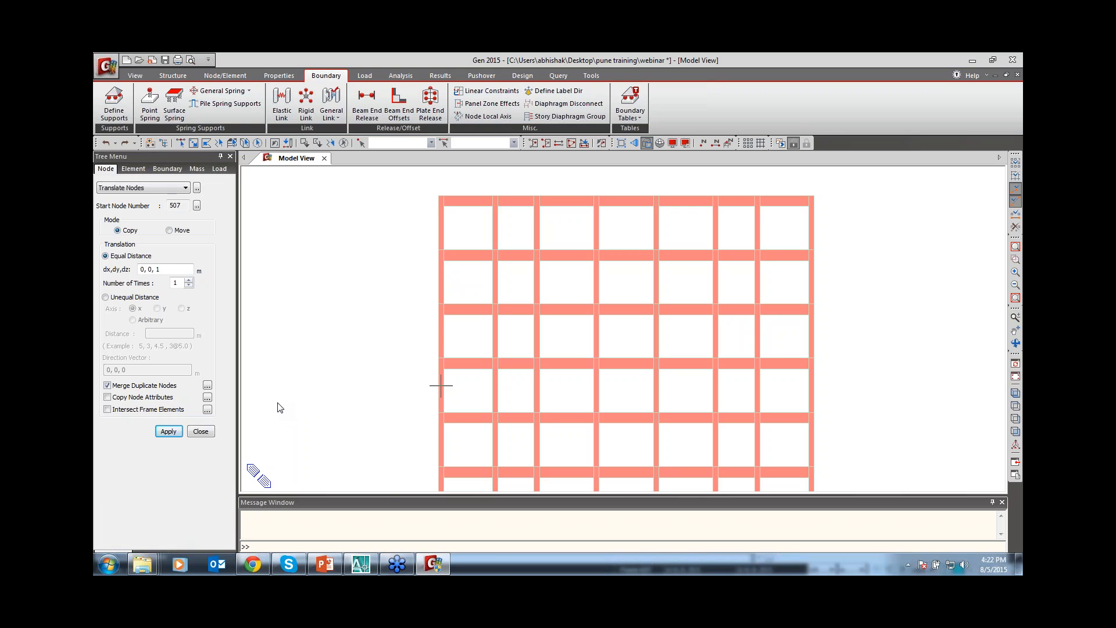
Try moving the nodes of the top three storeys by 0, 0, 1 m with Translate Nodes in Move mode.
left_click(201, 432)
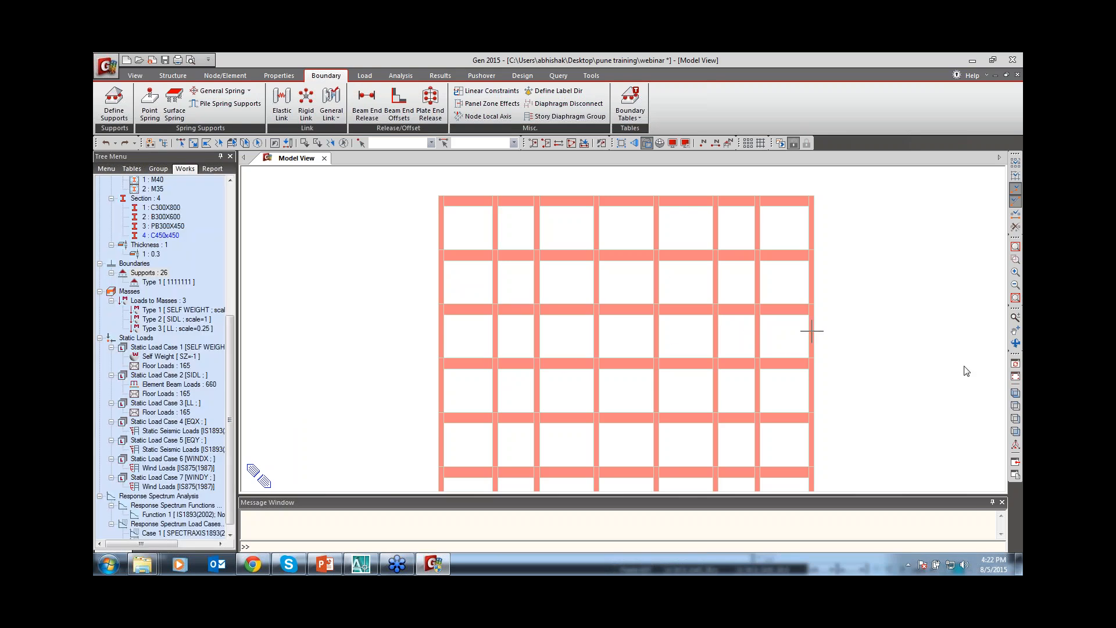
left_click(1016, 431)
left_click(180, 143)
left_click_drag(720, 189, 722, 268)
left_click(1016, 260)
left_click_drag(724, 175, 519, 314)
left_click(1016, 260)
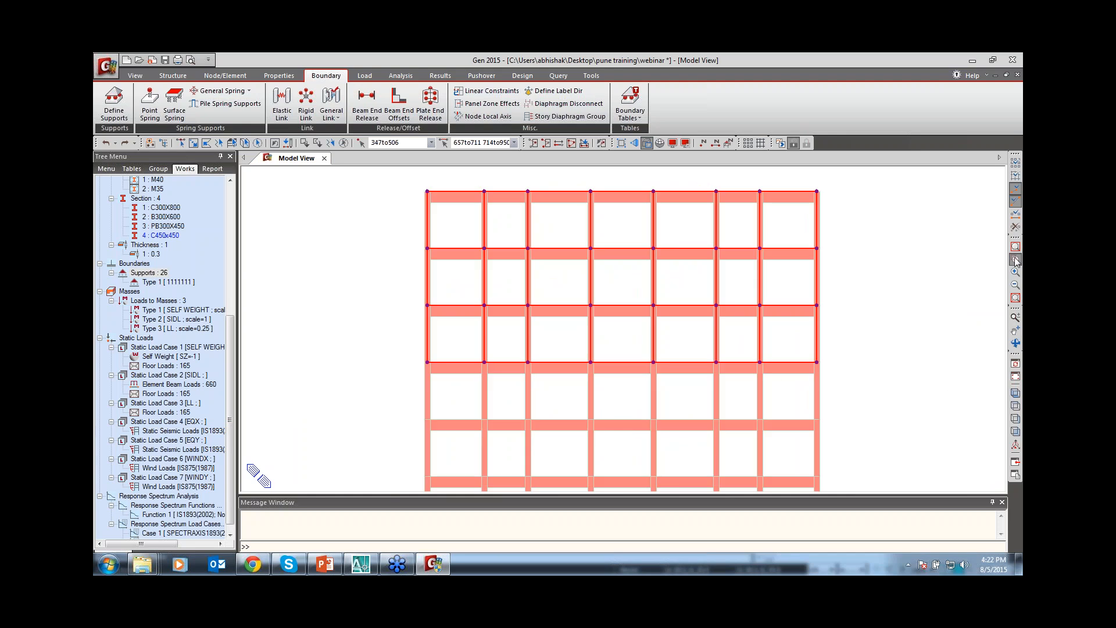
right_click(303, 220)
mouse_move(389, 230)
left_click(449, 254)
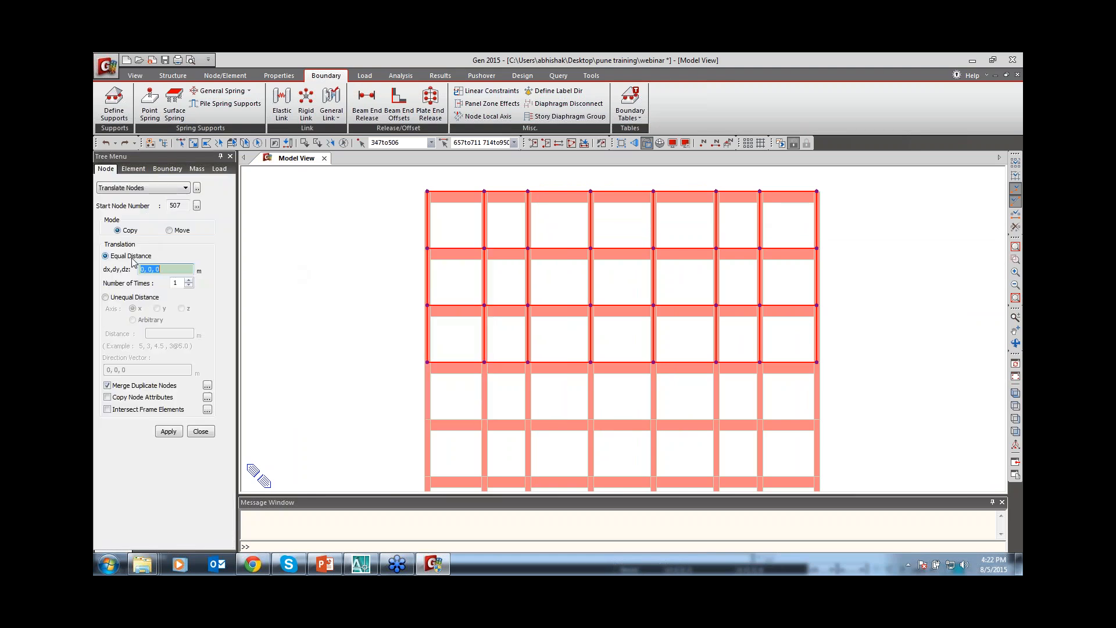
left_click(169, 230)
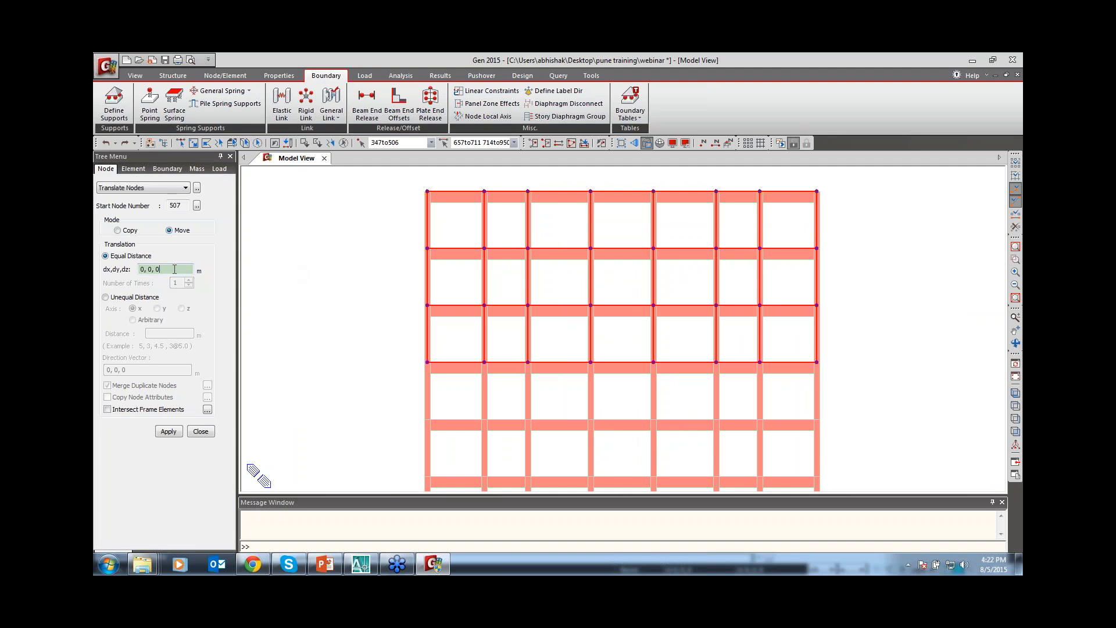
type("0, 0, 1")
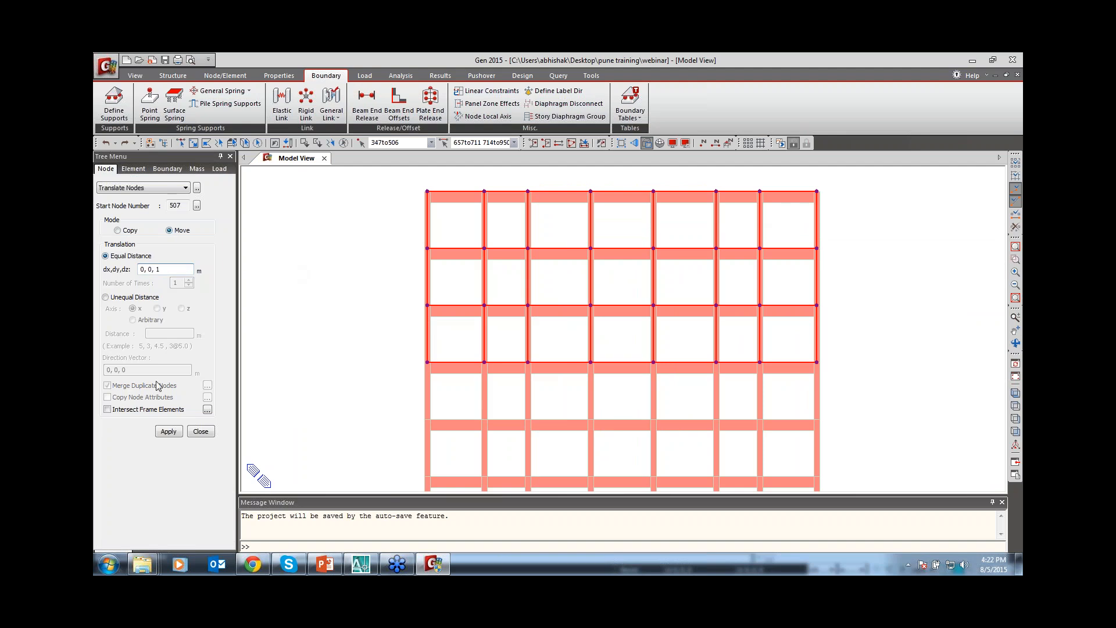
left_click(168, 432)
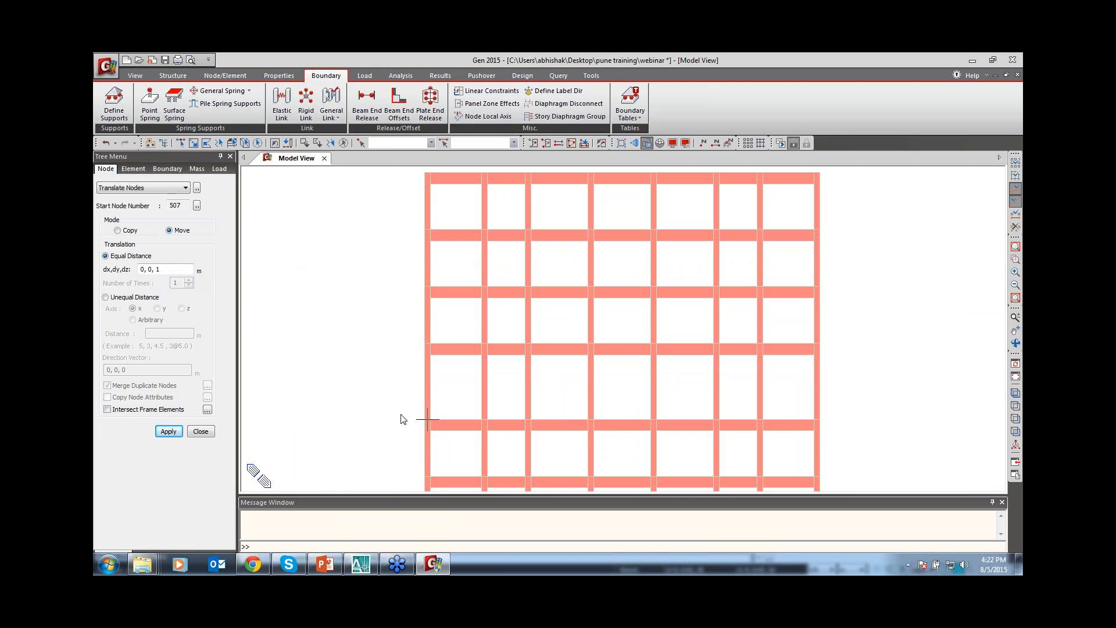
mouse_move(400, 419)
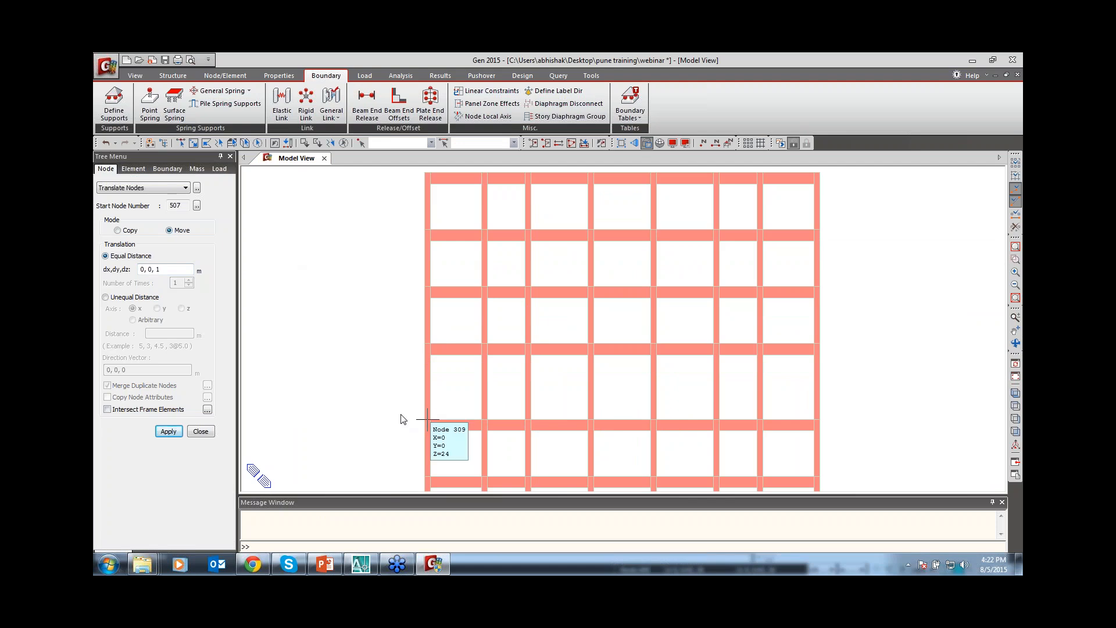
left_click(200, 431)
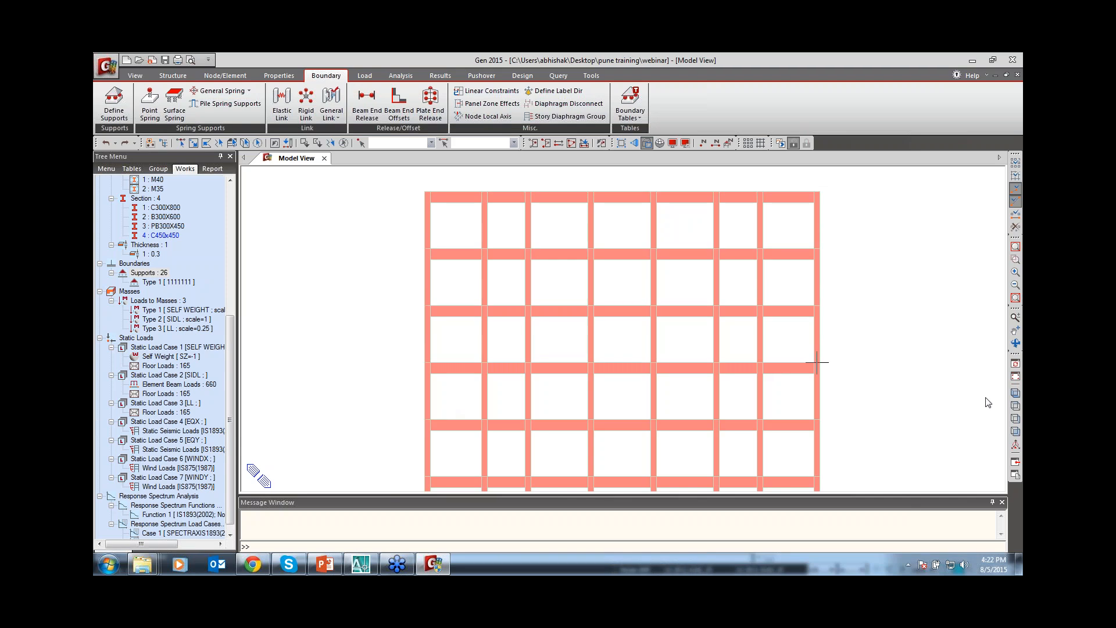
Activate only the building's top storey from the front view and show it in a rotated isometric view.
left_click(1015, 394)
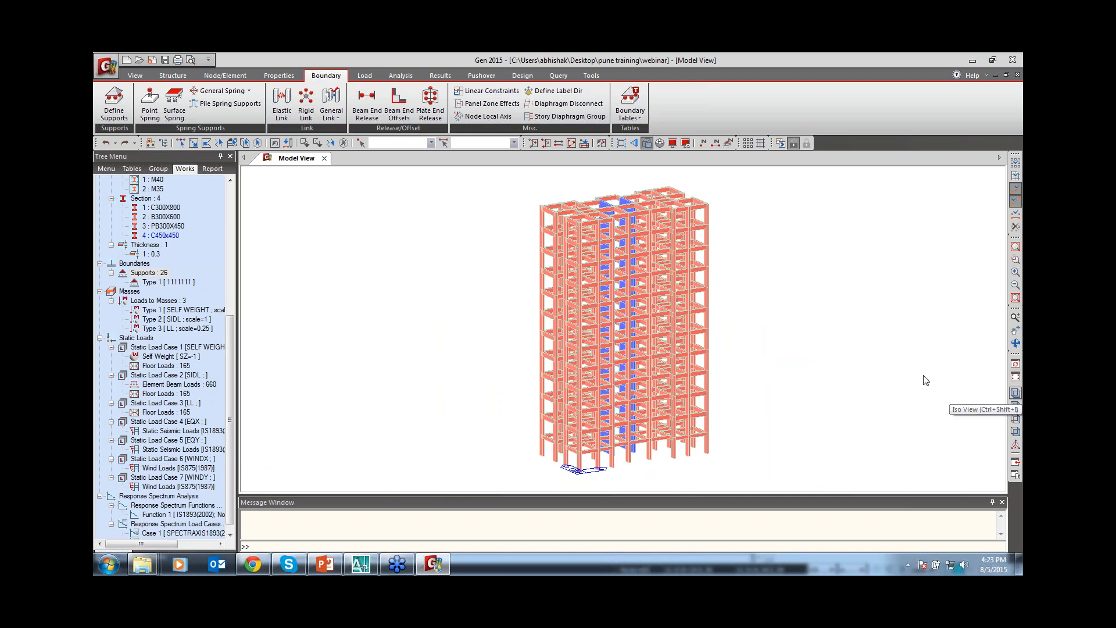
left_click(1015, 431)
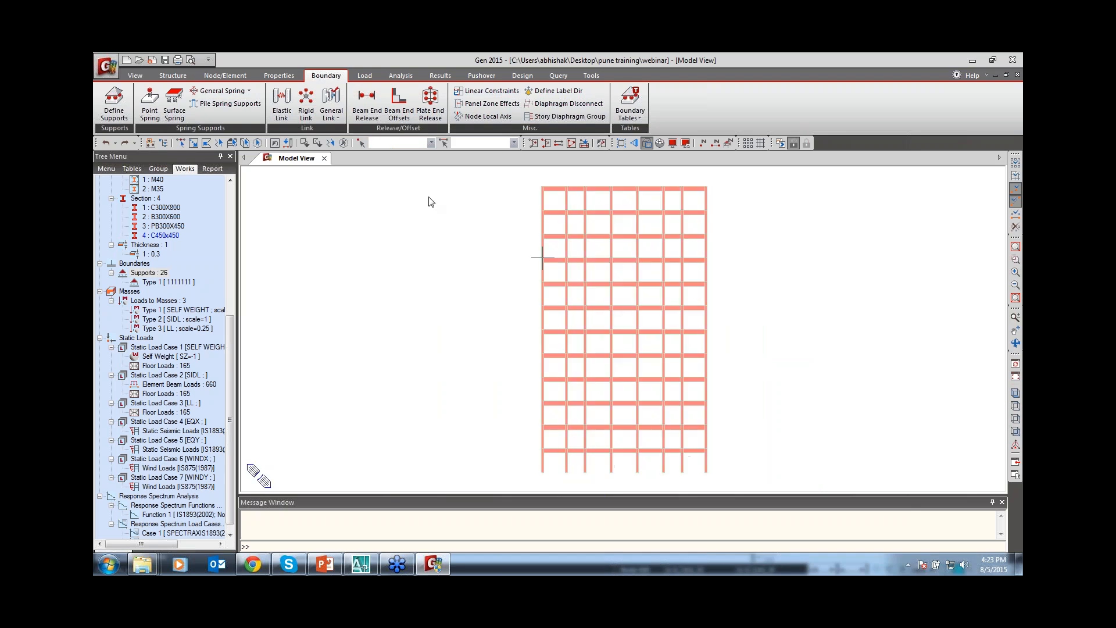
left_click(180, 143)
left_click_drag(731, 175, 500, 213)
left_click(532, 143)
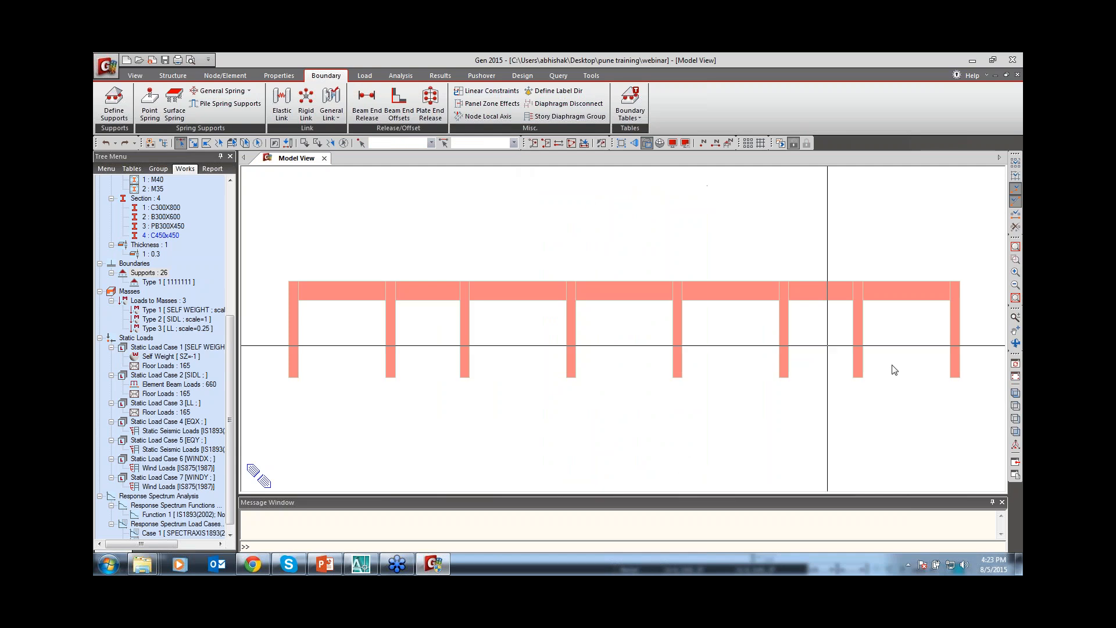
left_click(1012, 406)
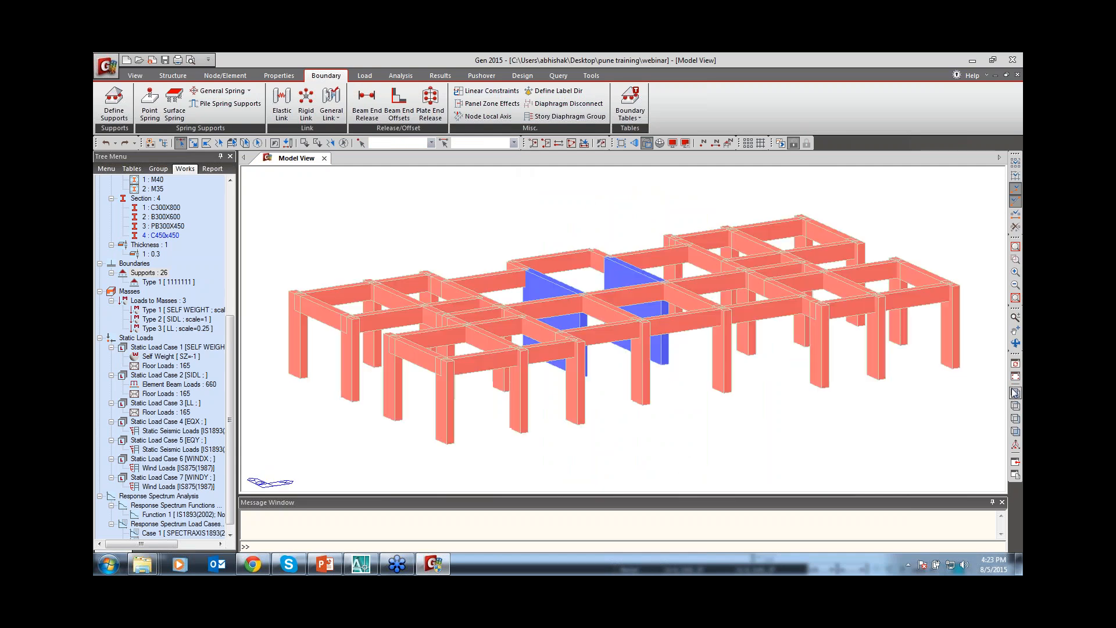
left_click(1015, 344)
left_click_drag(636, 335, 705, 349)
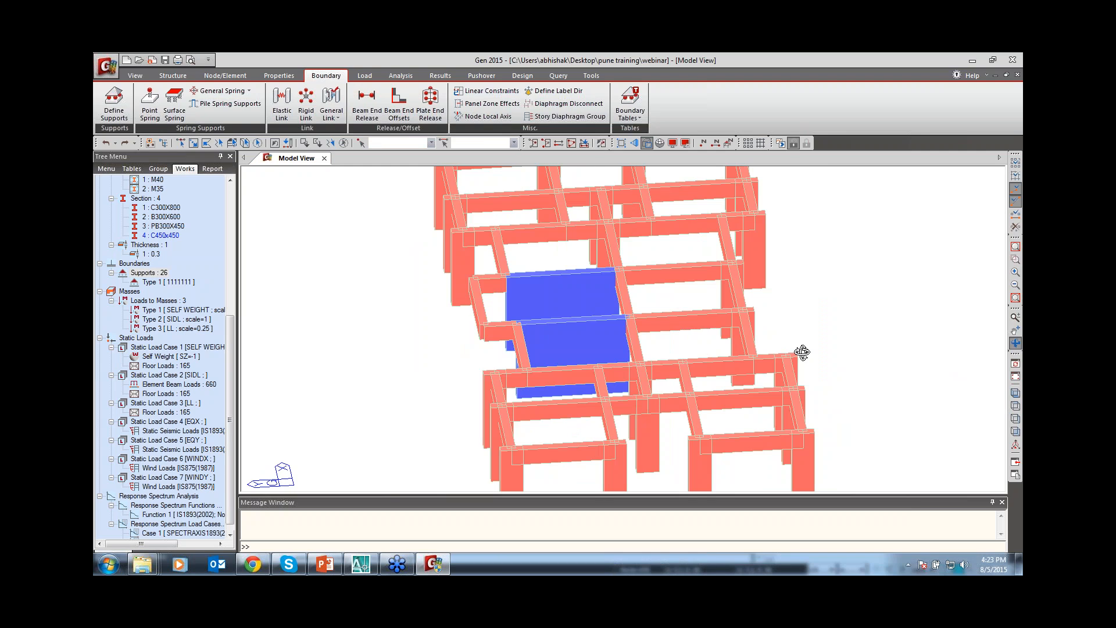
left_click(1015, 344)
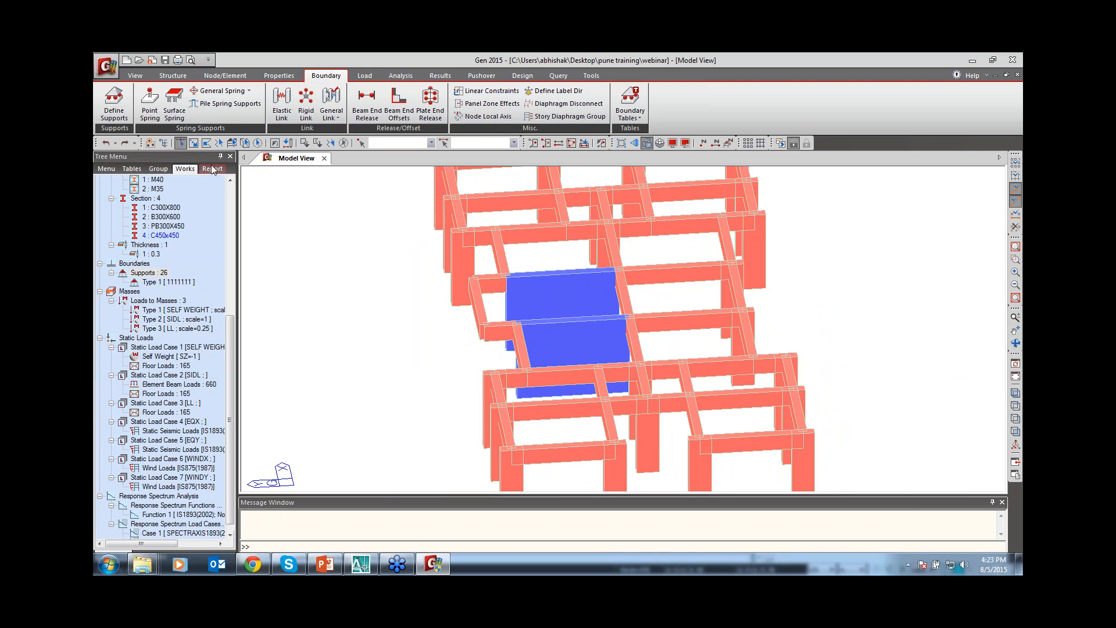
Copy the projecting roof beam in front of the two walls once by 0, 0, -1.5 m with Translate Elements, and undo the copy.
left_click(477, 300)
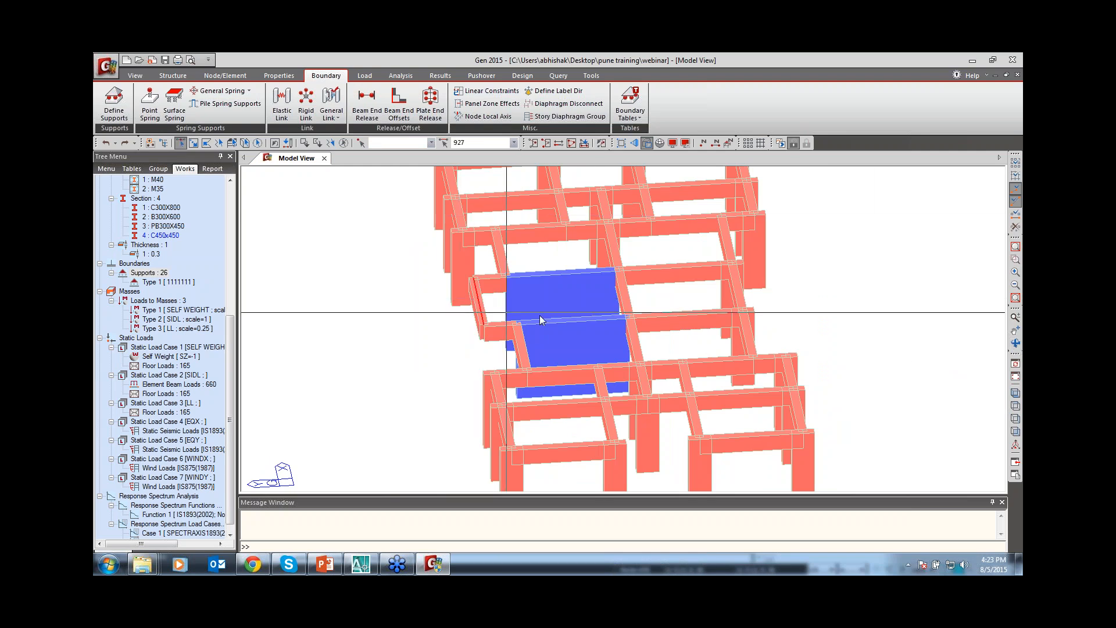
left_click(1016, 343)
left_click_drag(886, 352, 919, 356)
left_click_drag(571, 364, 573, 379)
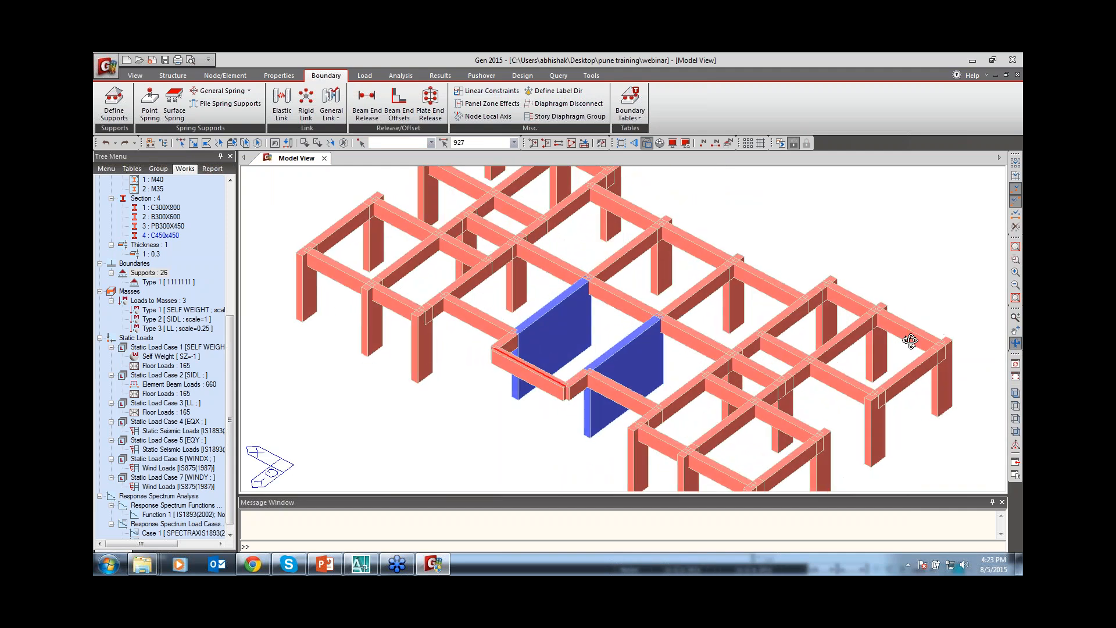
key("Escape")
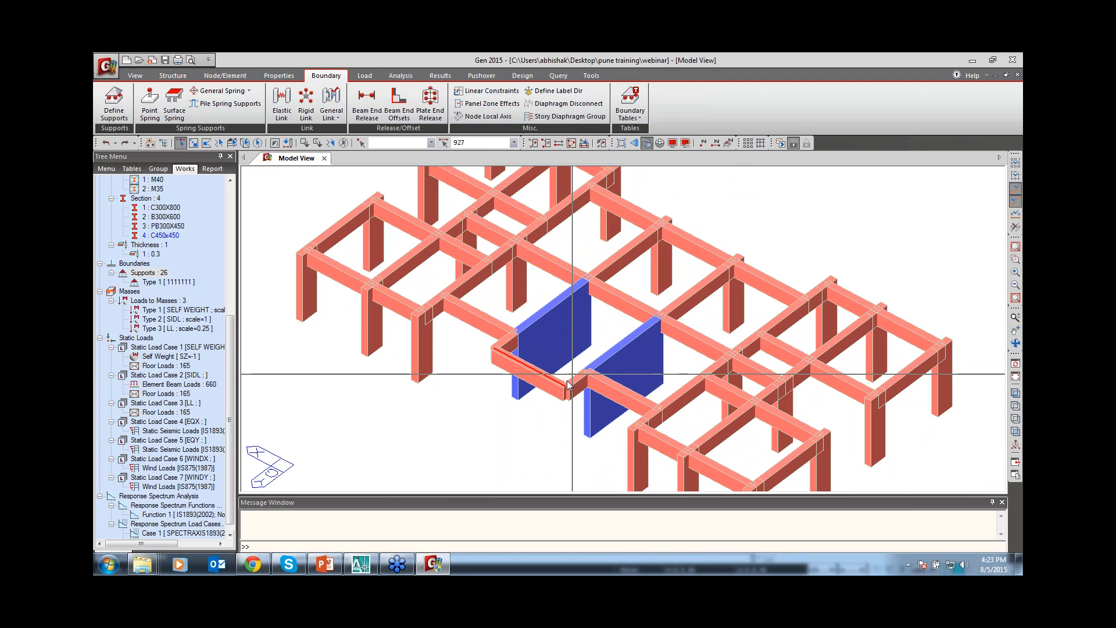
right_click(399, 385)
mouse_move(450, 205)
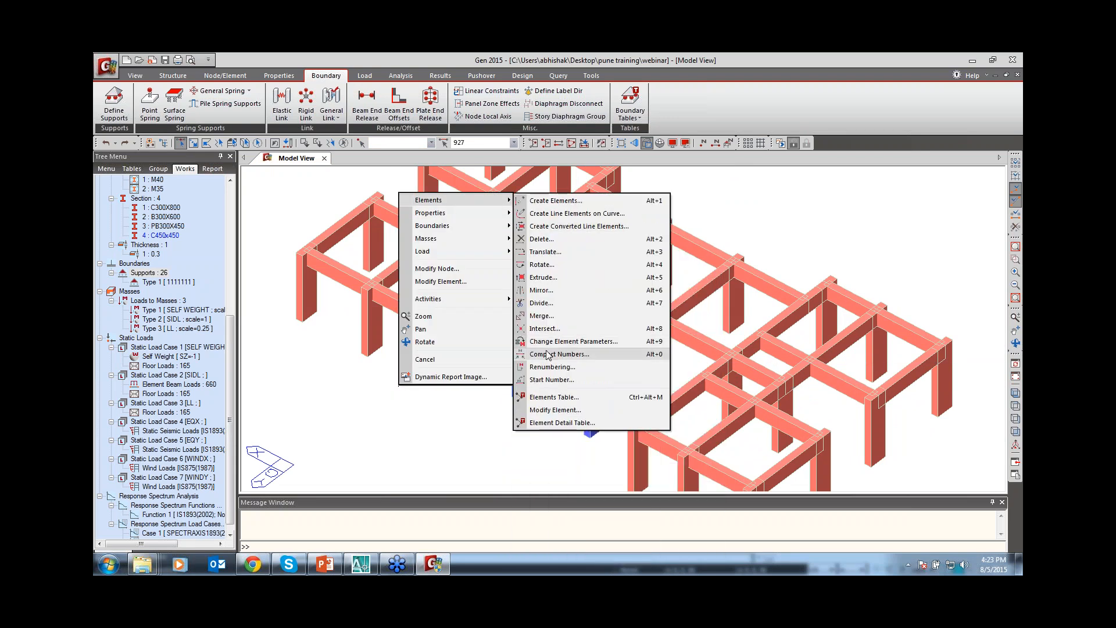
left_click(544, 251)
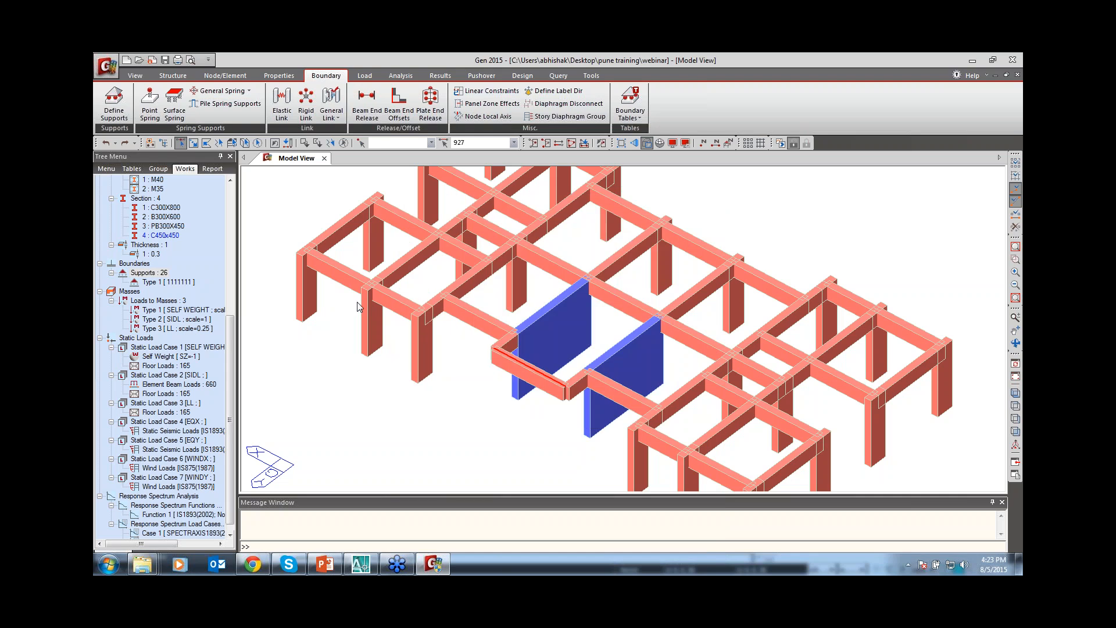
left_click(170, 259)
left_click(118, 259)
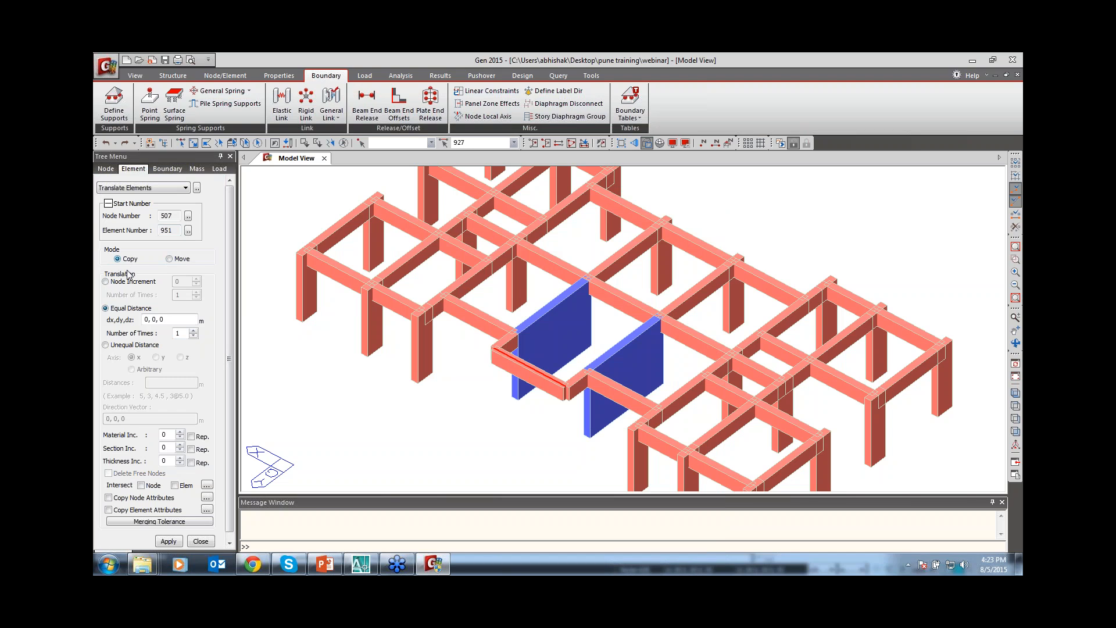
left_click(168, 319)
key("BackSpace")
scroll(167, 530, "down", 1)
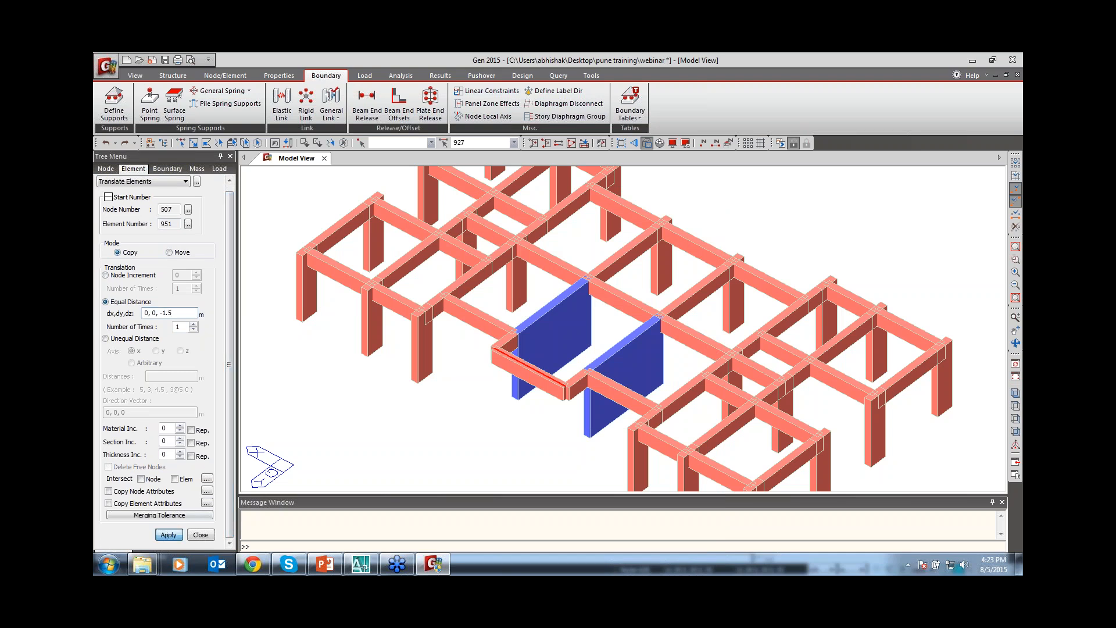
left_click(168, 535)
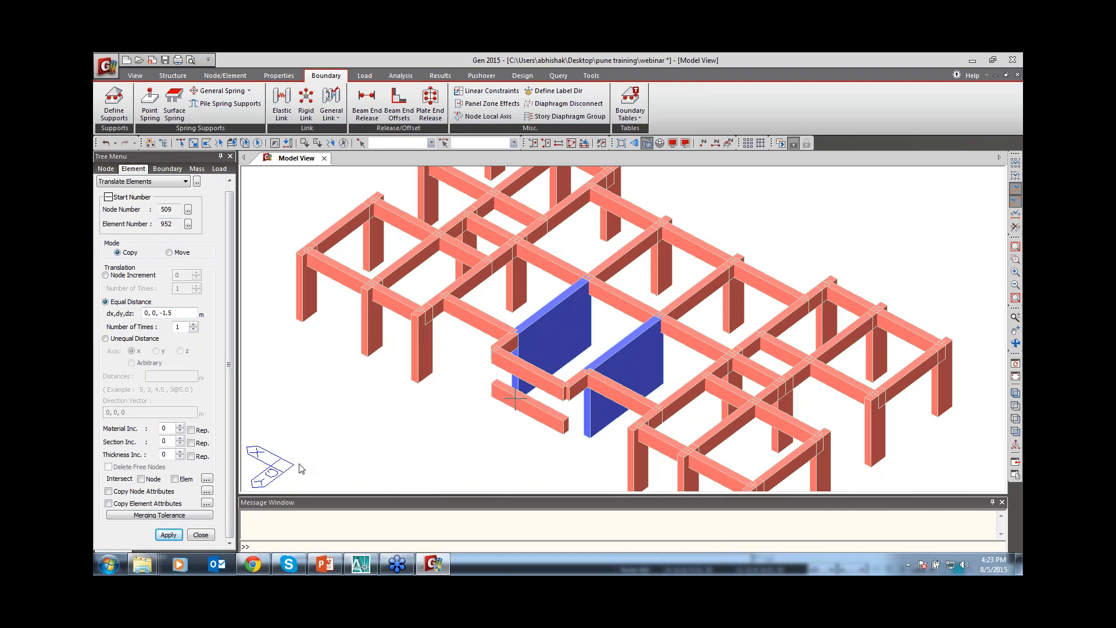
key("ctrl+z")
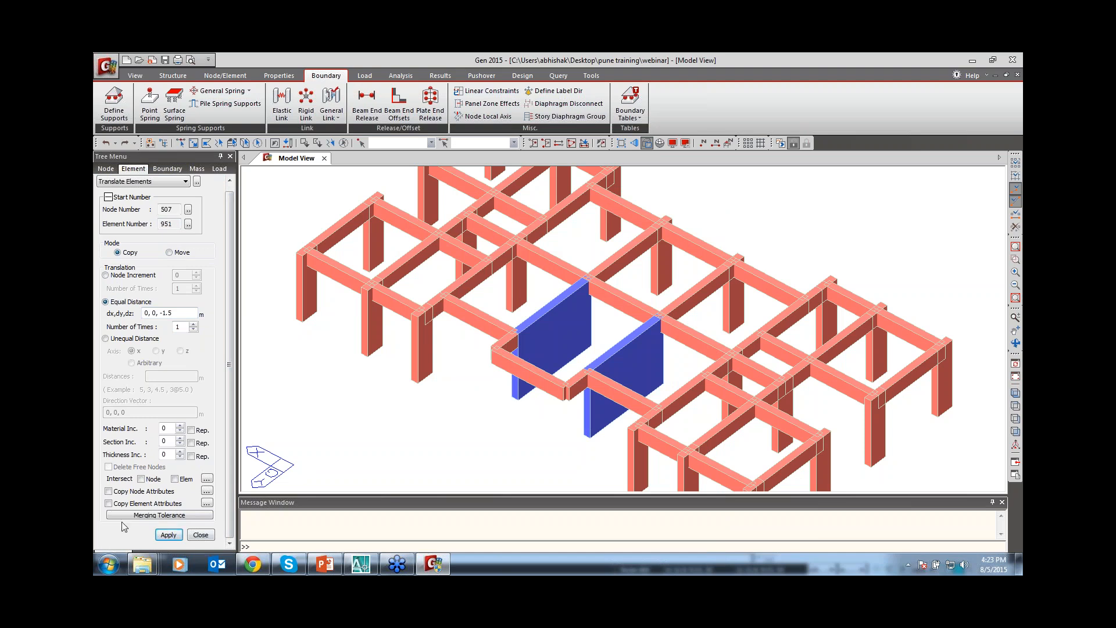
left_click(212, 532)
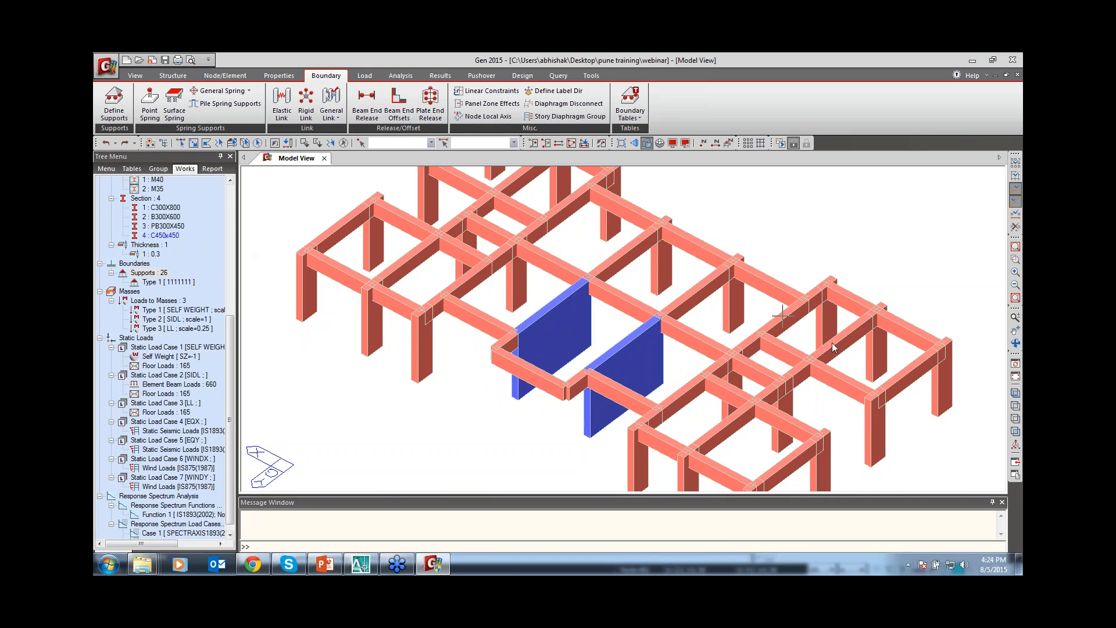
Activate only the roof-level beams from the front view and show them in a rotated isometric view.
left_click(1015, 432)
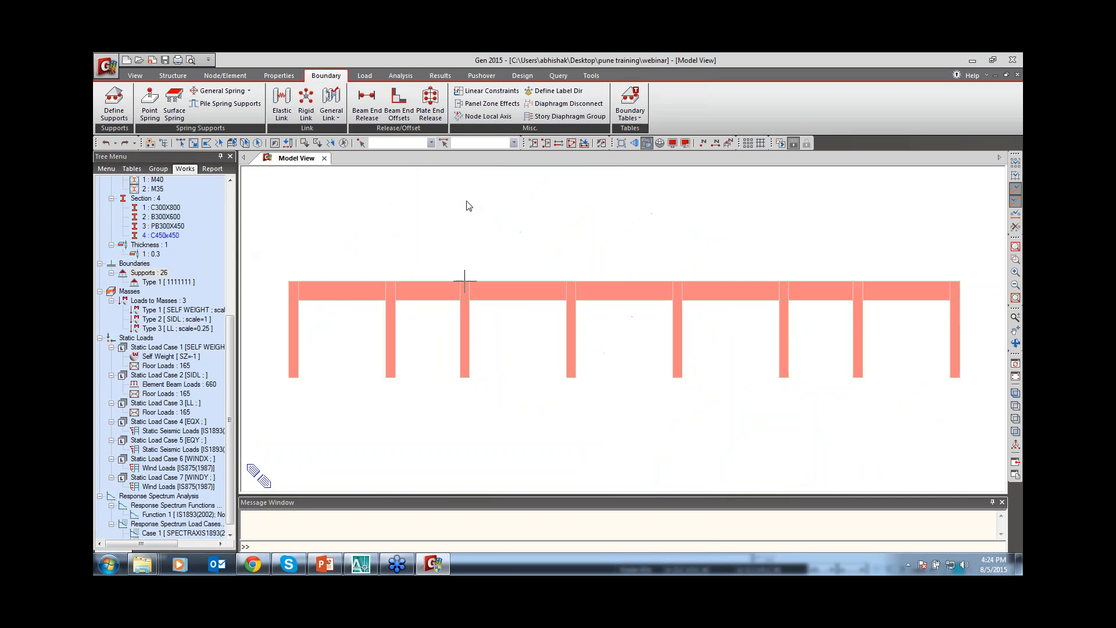
left_click(180, 143)
left_click_drag(281, 273, 959, 322)
left_click(533, 143)
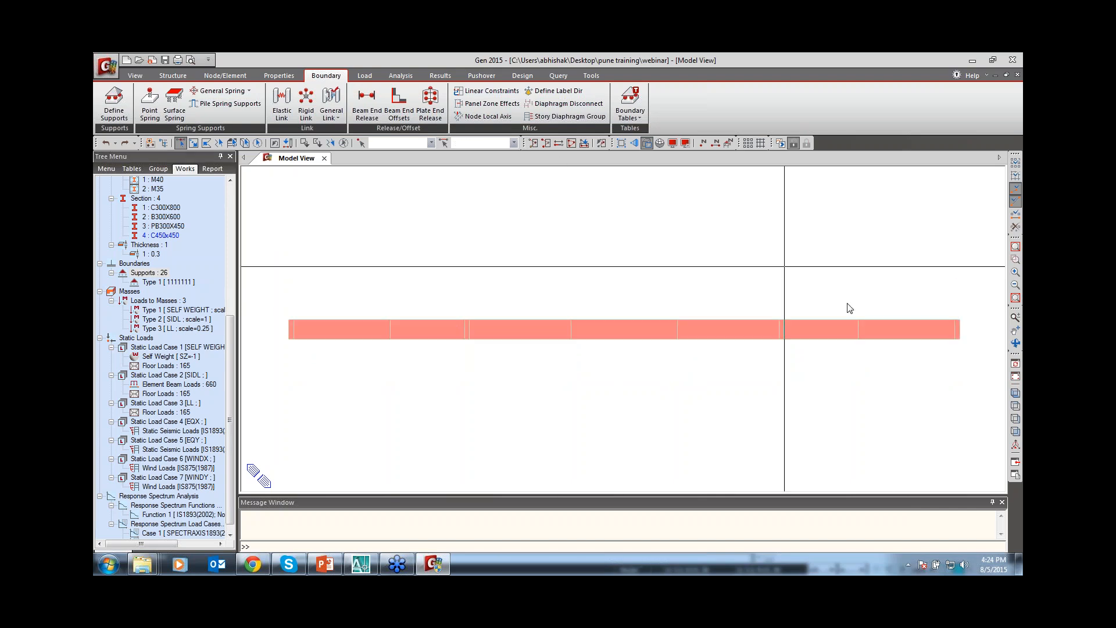
left_click(1015, 394)
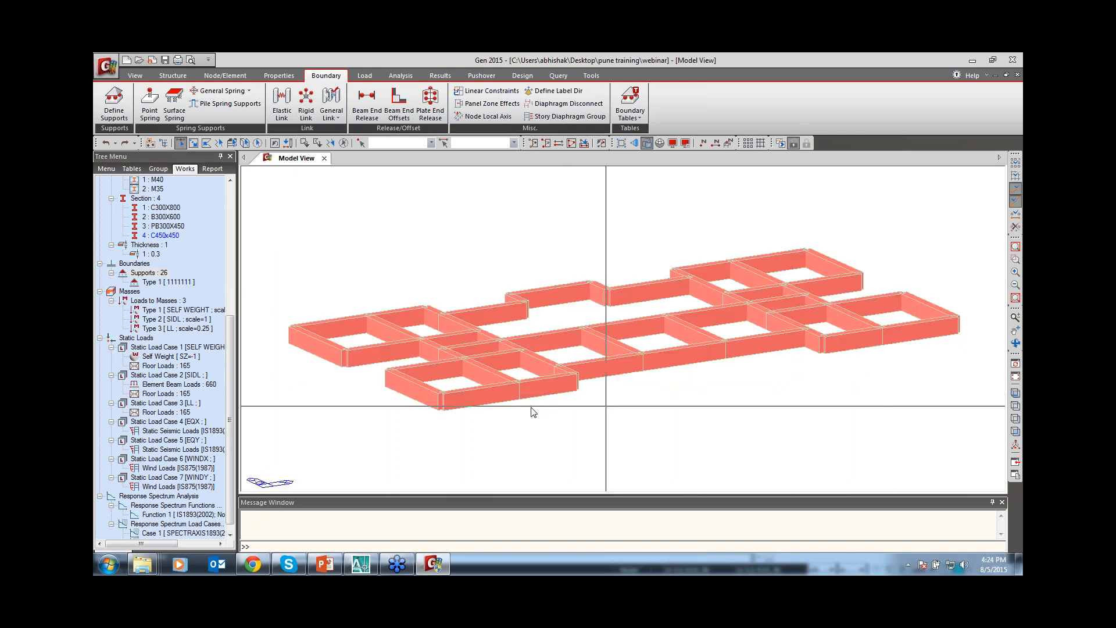
left_click(1015, 343)
left_click_drag(548, 331, 536, 374)
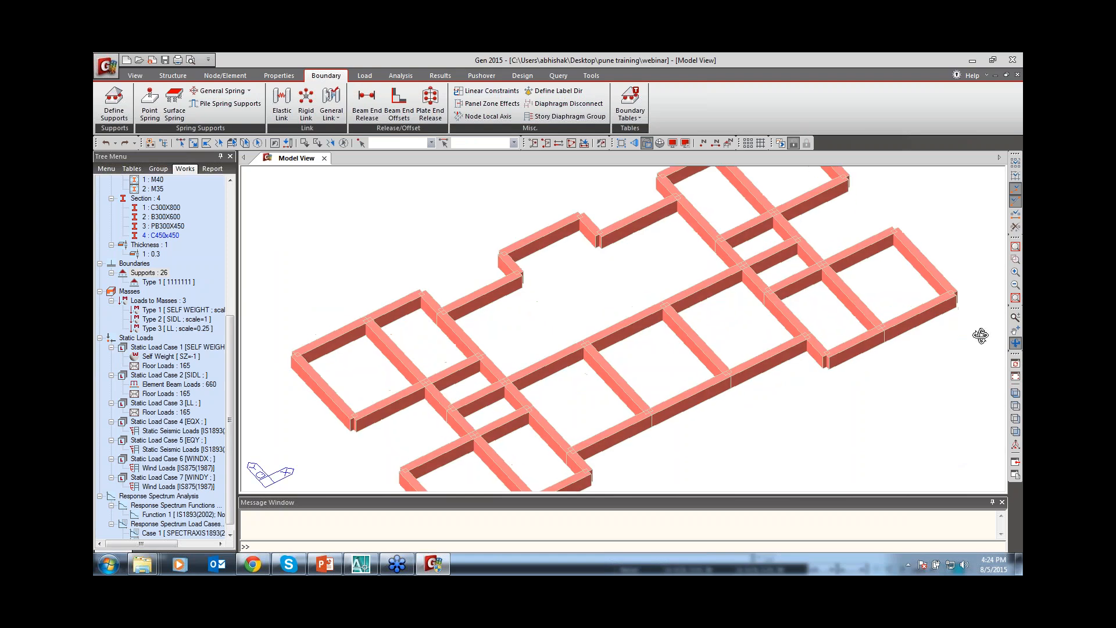
key("Escape")
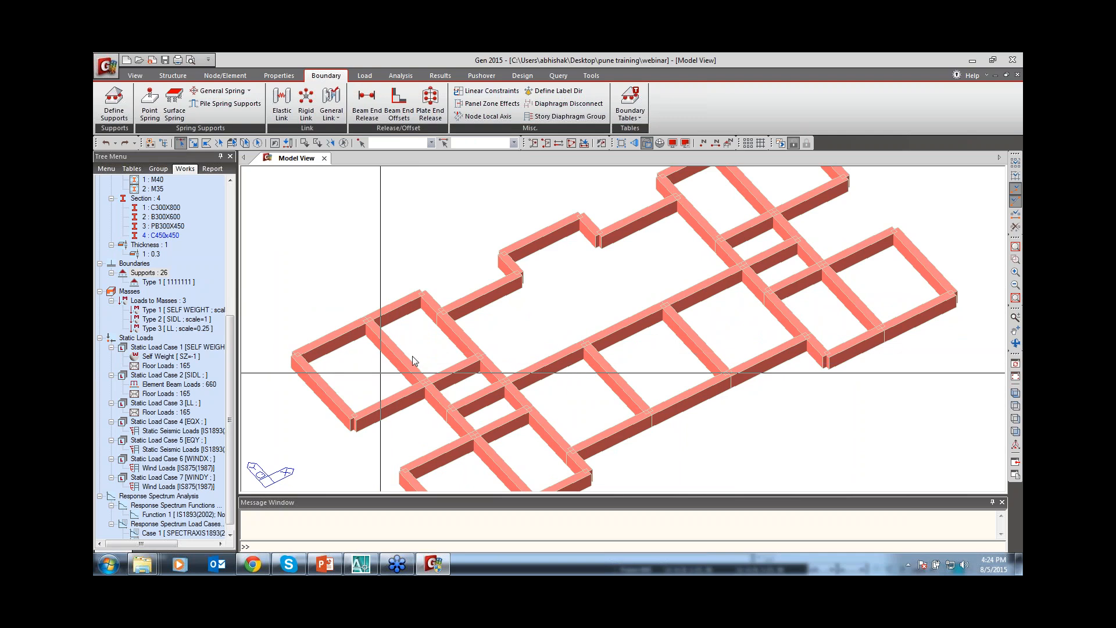
Create an M35 secondary beam with section PB300X450 between the side beams of the outer roof bay, and undo it.
left_click(279, 75)
left_click(225, 75)
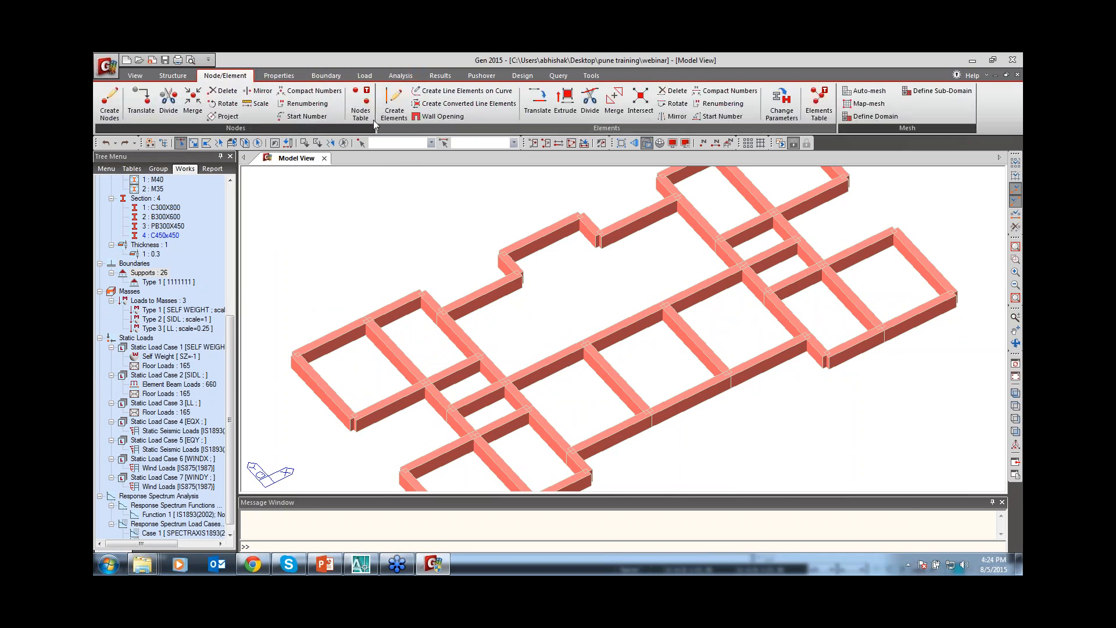
left_click(394, 104)
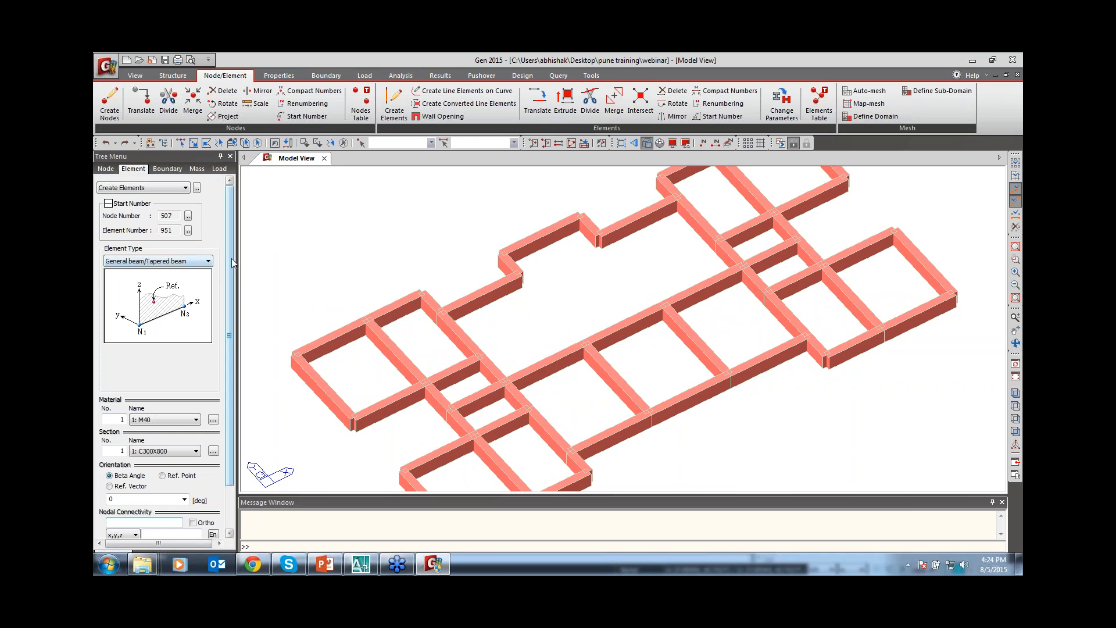
scroll(232, 265, "down", 3)
left_click(163, 368)
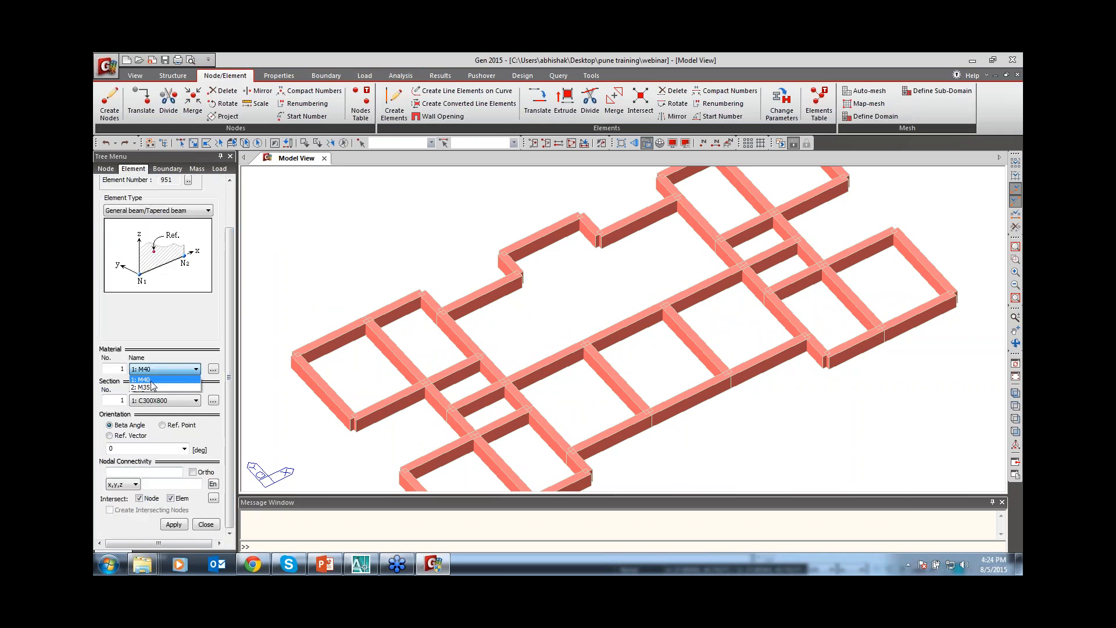
left_click(145, 388)
left_click(176, 400)
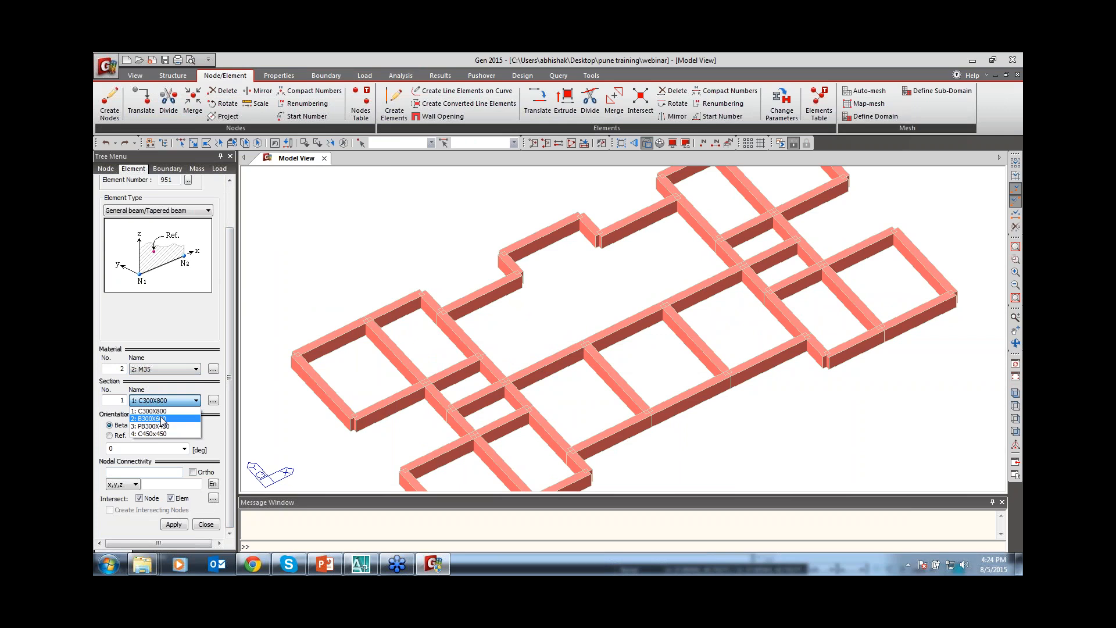
left_click(157, 429)
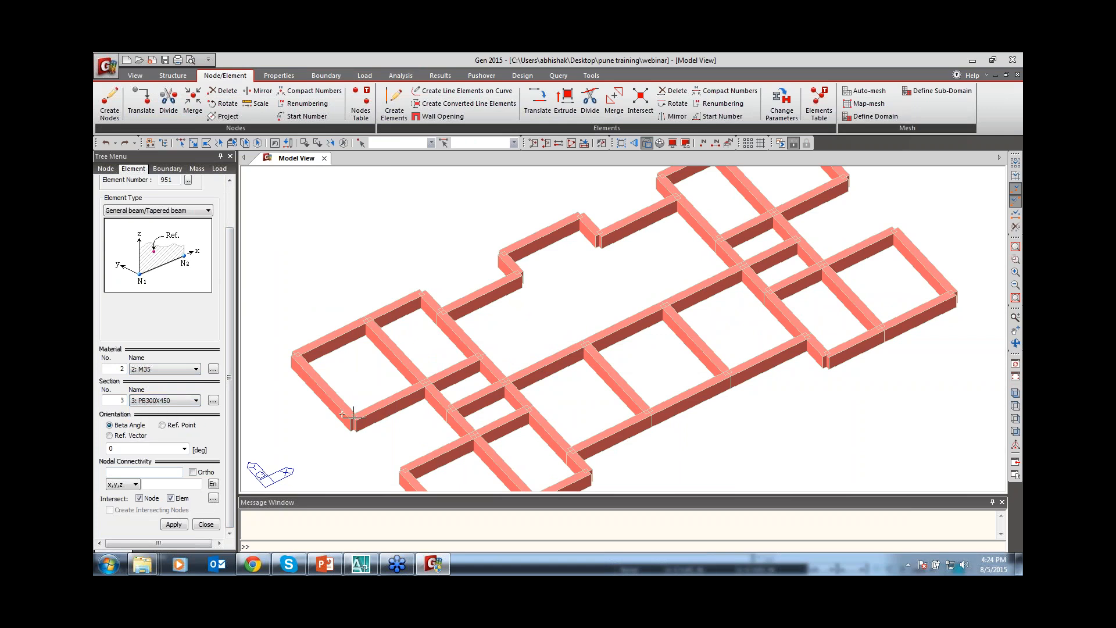
left_click(325, 385)
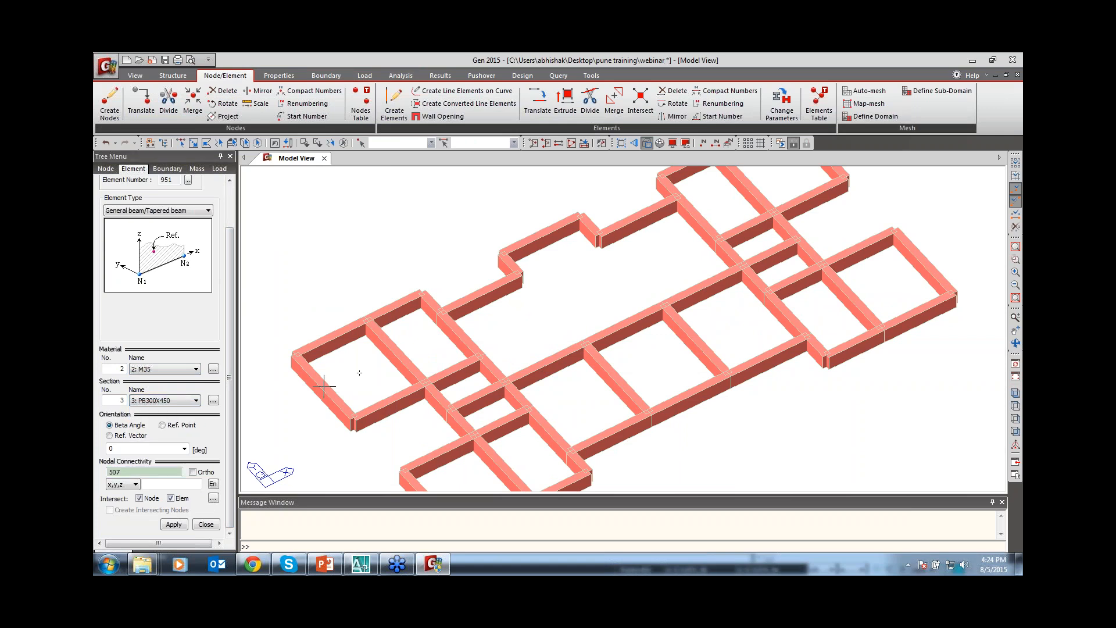
left_click(394, 352)
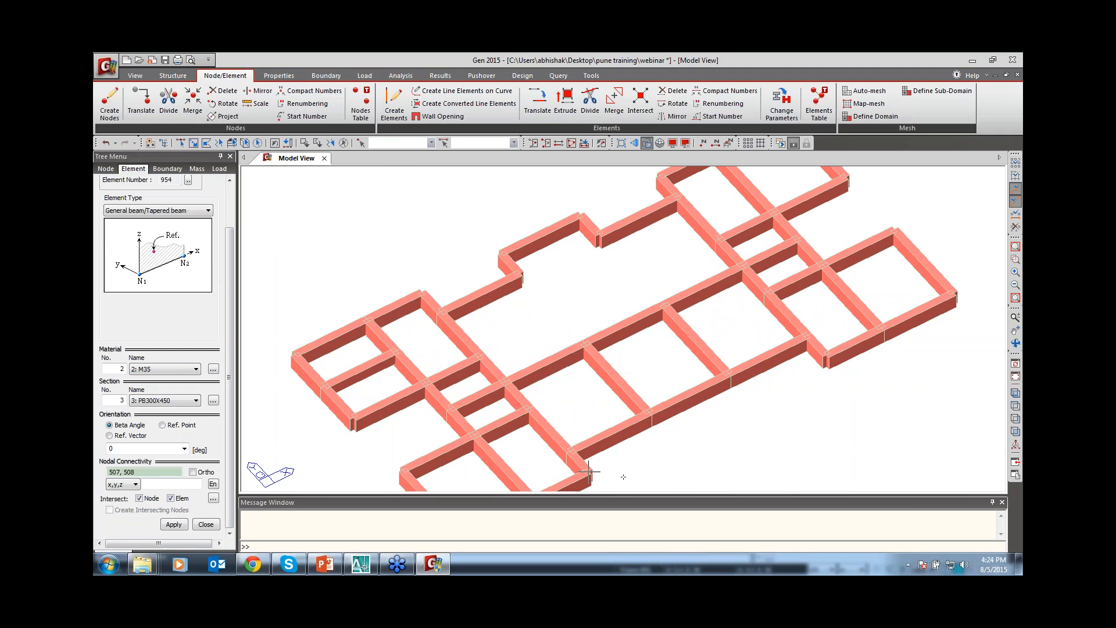
key("ctrl+z")
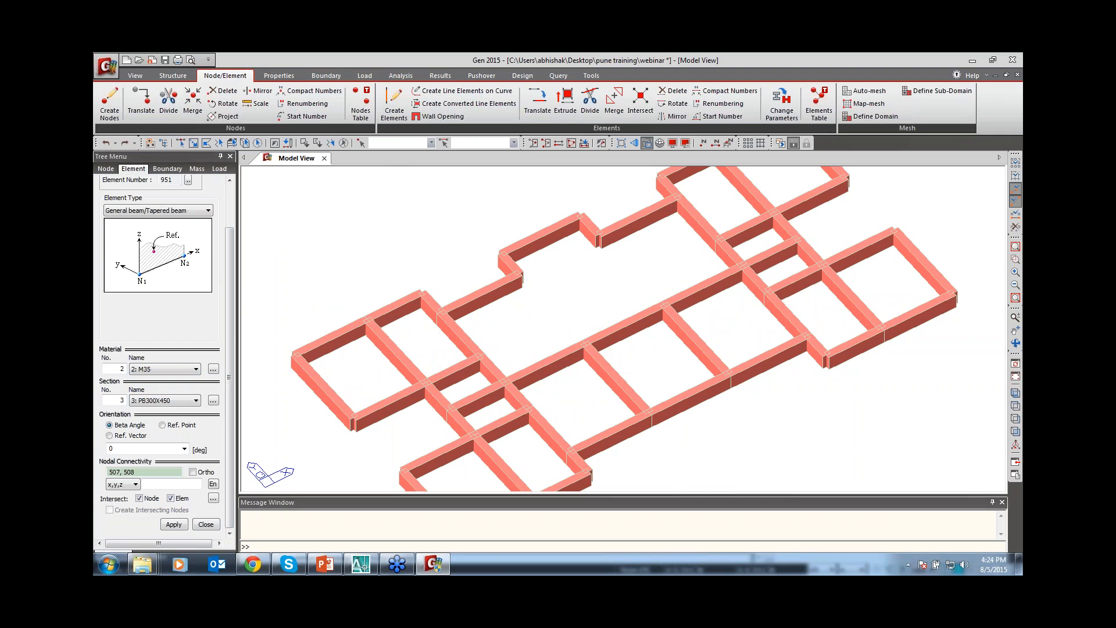
left_click(206, 524)
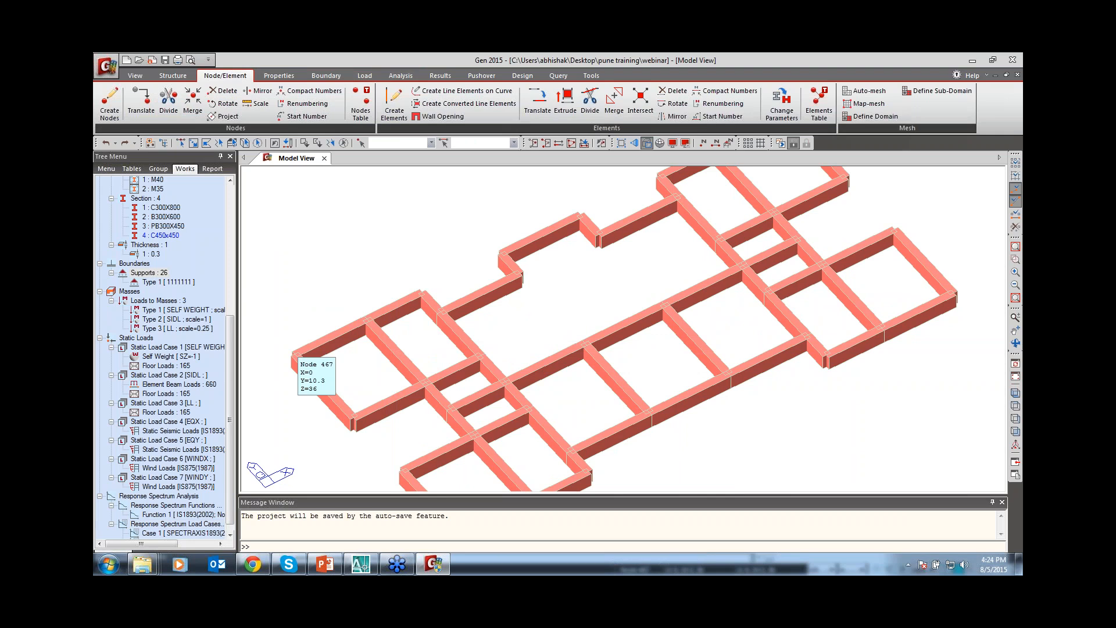
Copy the outer roof bay's two rear nodes once with Translate Nodes to points partway along its side beams.
left_click(180, 143)
left_click(294, 353)
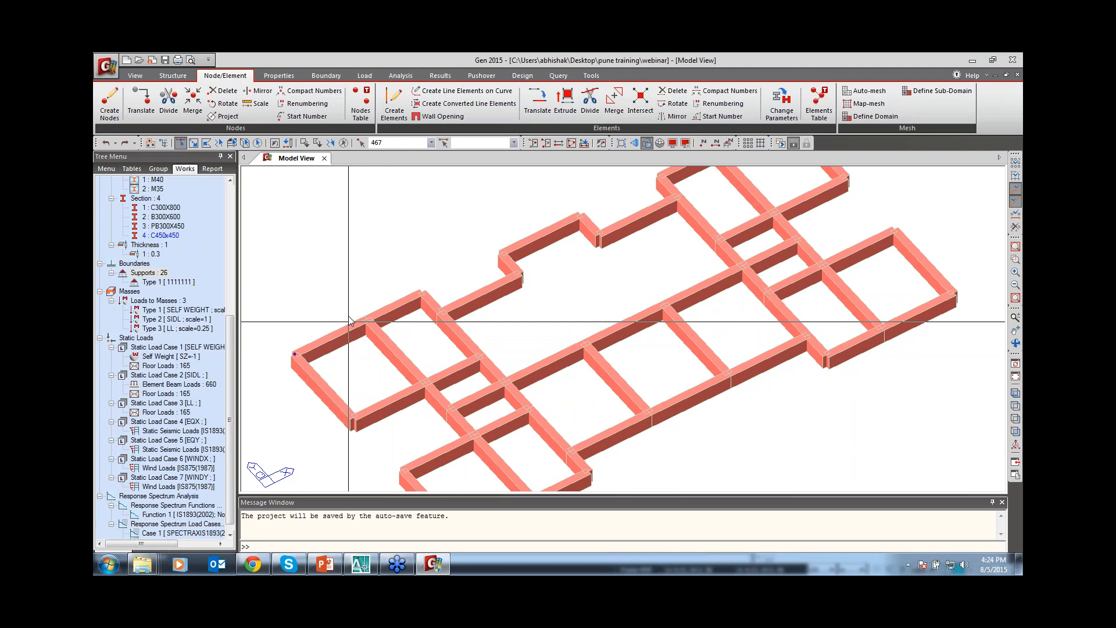
left_click(368, 318)
right_click(317, 245)
mouse_move(381, 258)
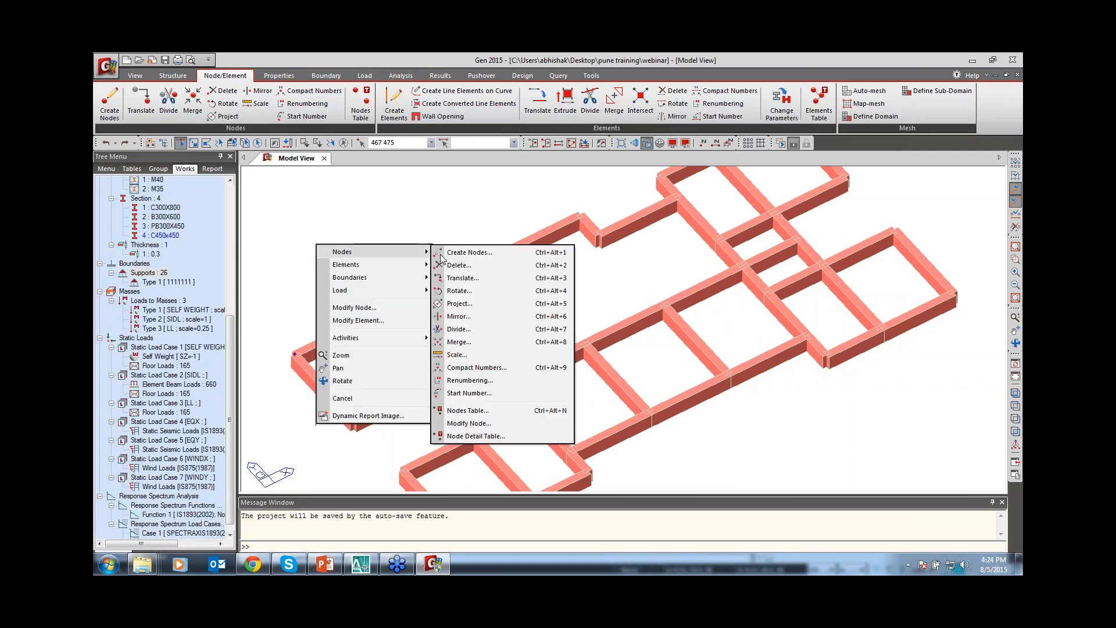
left_click(463, 278)
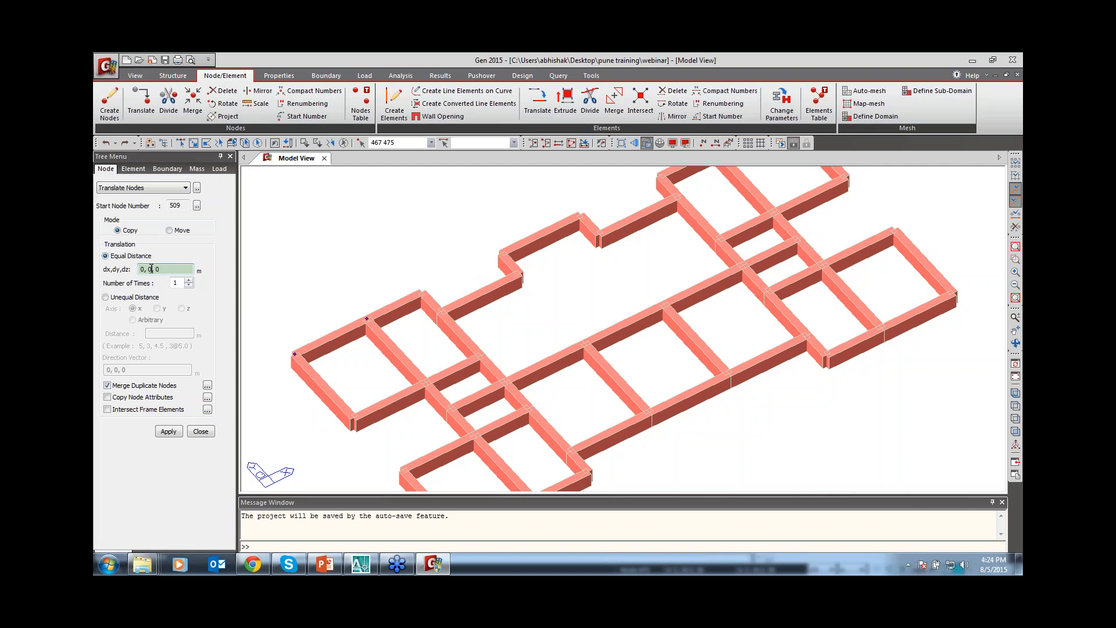
key("BackSpace")
left_click(168, 431)
left_click(201, 431)
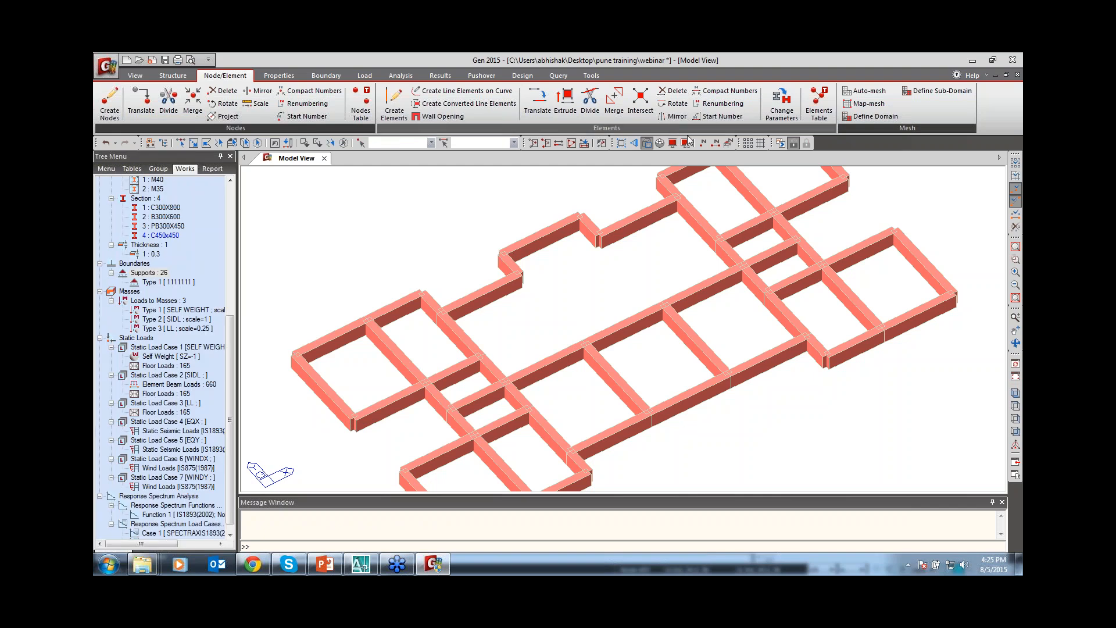
Turn on the display of node symbols in the model view.
left_click(673, 143)
left_click(477, 200)
left_click(472, 249)
left_click(493, 455)
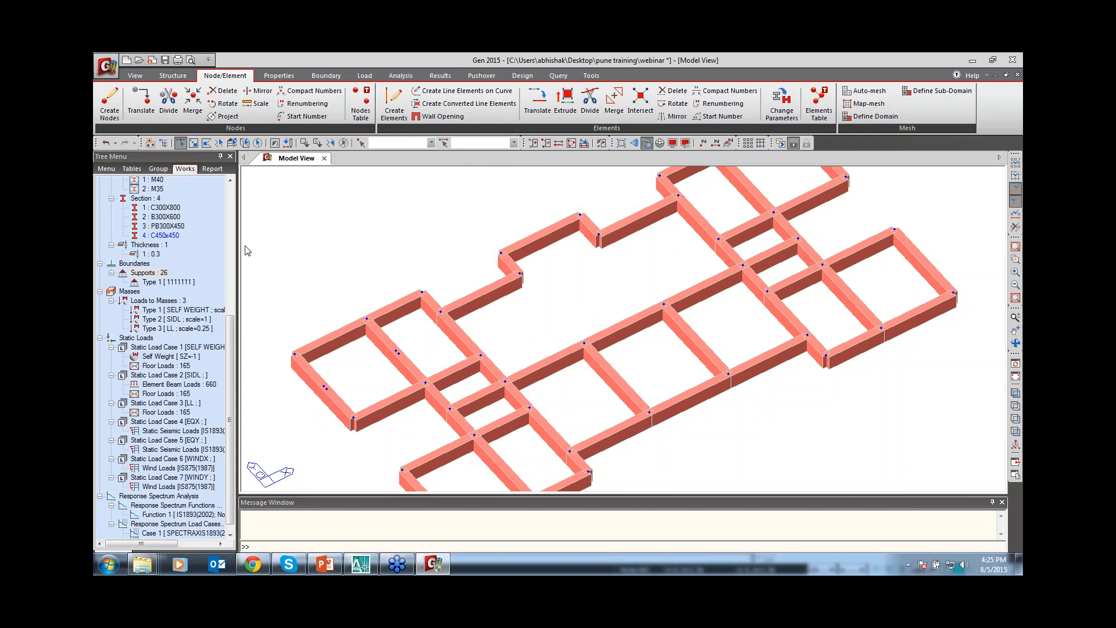
Select and delete copied nodes 509 and 510 beside the existing nodes on the outer roof bay's side beams.
left_click(326, 389)
left_click(324, 386)
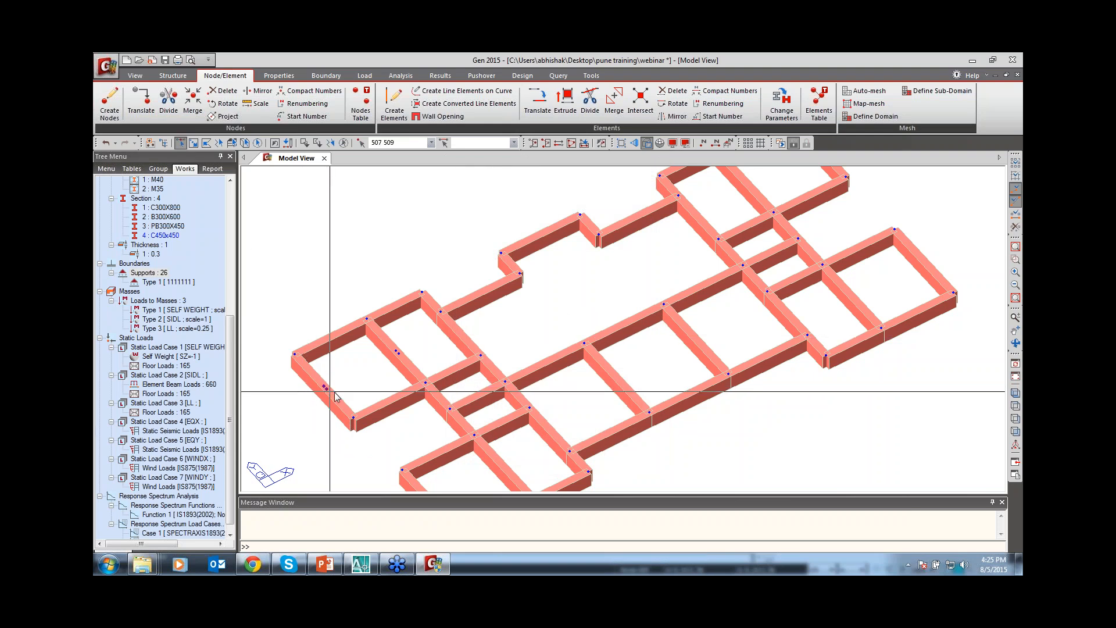
left_click(397, 352)
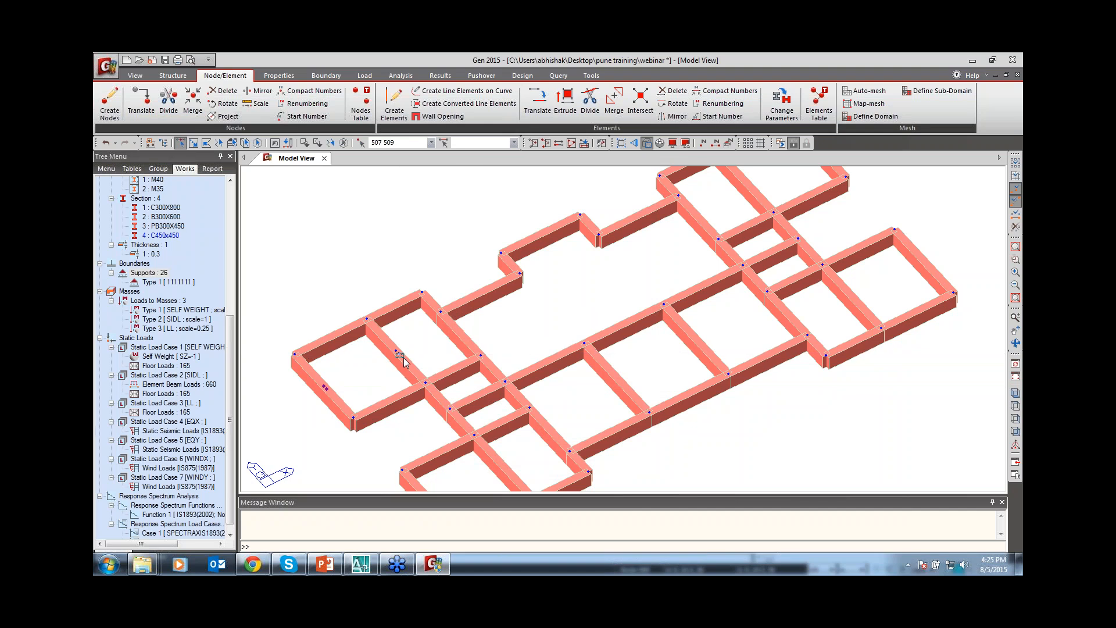
left_click(324, 387)
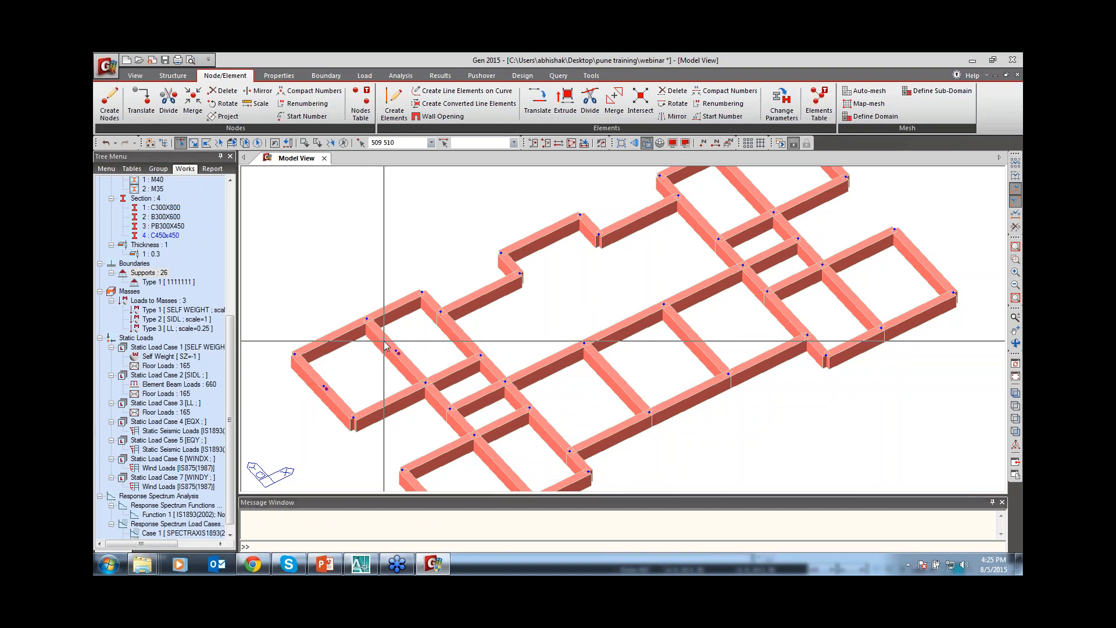
key("Escape")
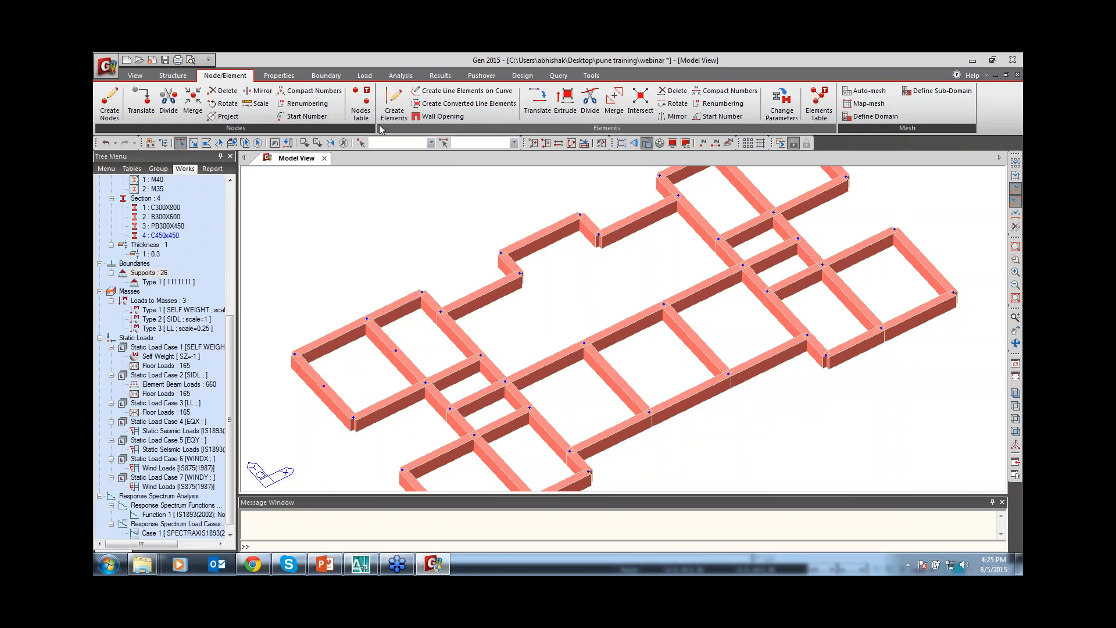
Create an M40 beam with section C300X800 between nodes 507 and 508 across the outer roof bay, and undo it.
left_click(394, 104)
left_click(324, 386)
left_click(396, 351)
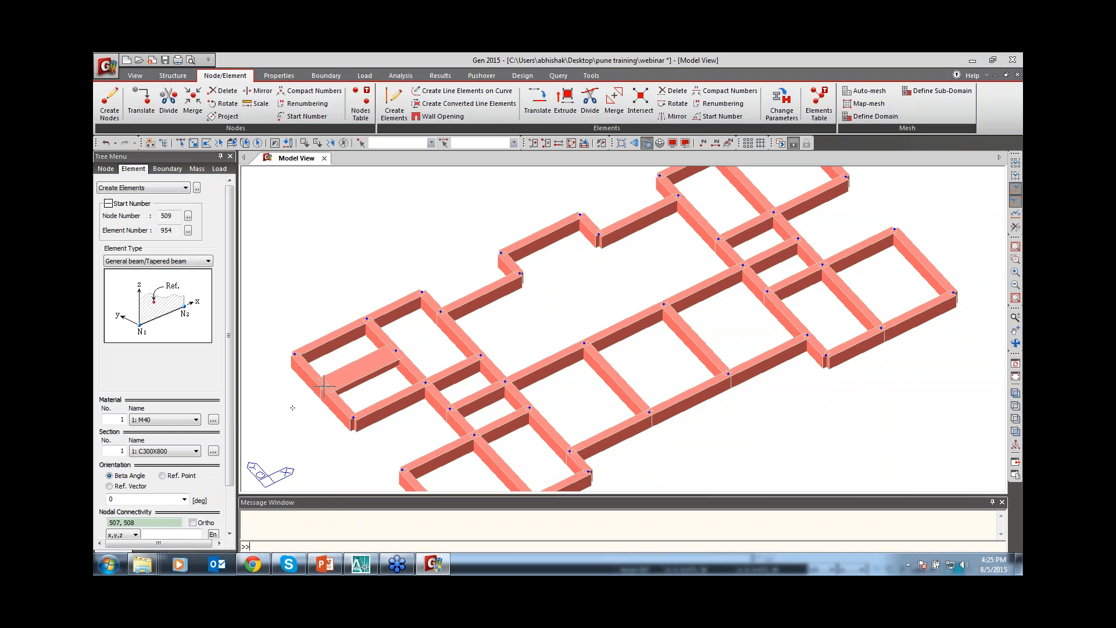
key("ctrl+z")
left_click_drag(230, 360, 230, 405)
left_click(216, 524)
Remove the restored duplicate nodes from the two side beams of the outer roof bay.
left_click(181, 145)
left_click(323, 387)
left_click(397, 352)
key("Delete")
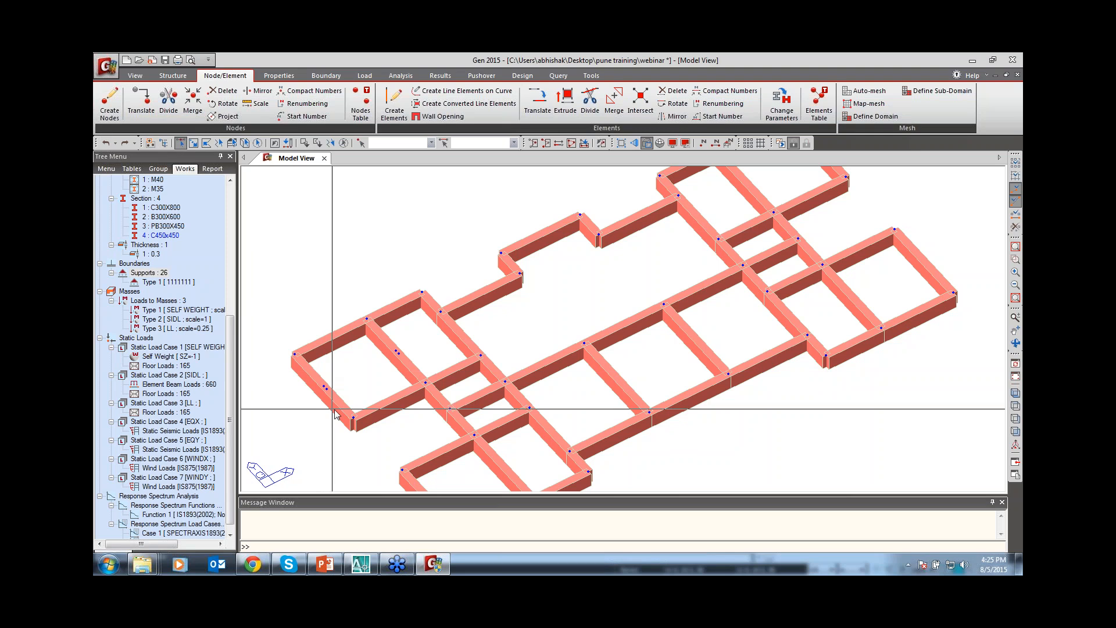
left_click(398, 353)
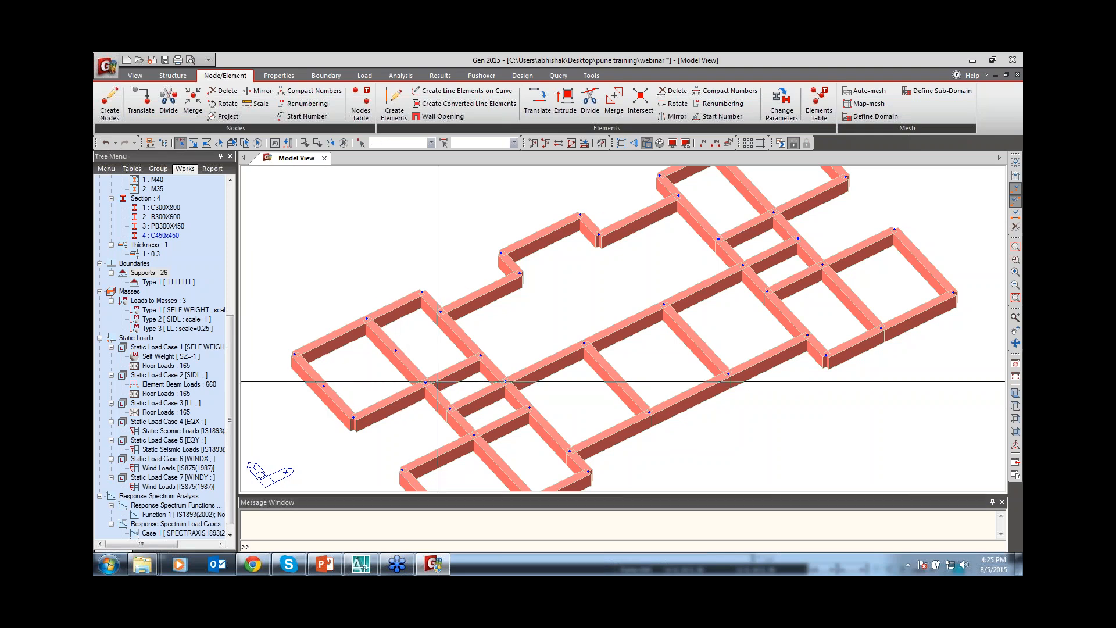
Extrude node 507 on the outer edge beam by 0, 0, 3 m into an M40 column with section C450x450.
left_click(326, 387)
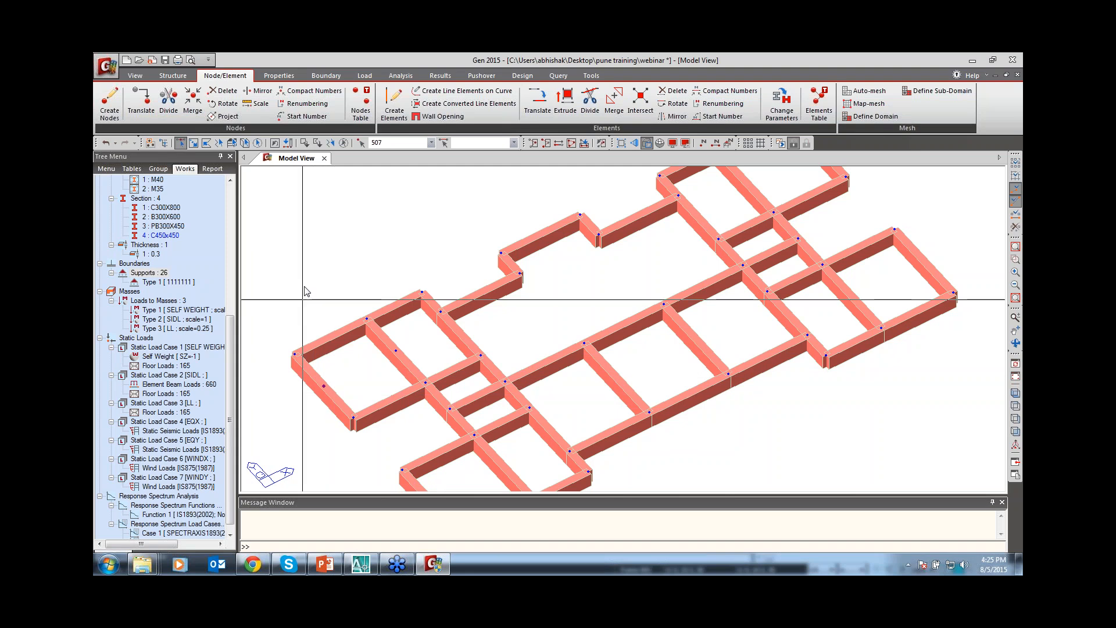
right_click(305, 262)
mouse_move(349, 281)
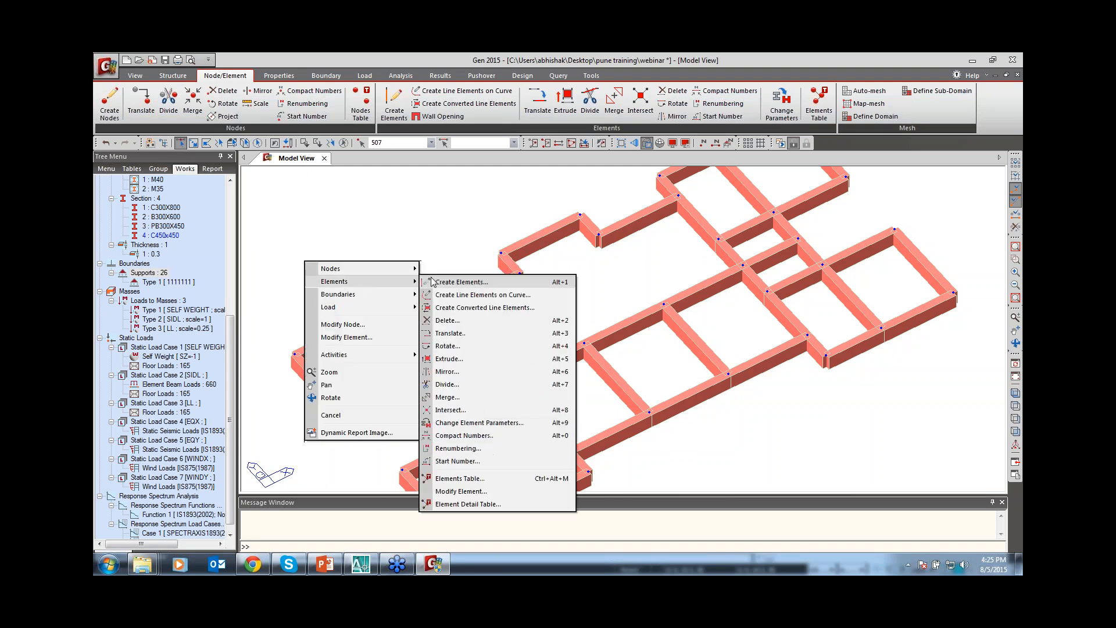
left_click(449, 359)
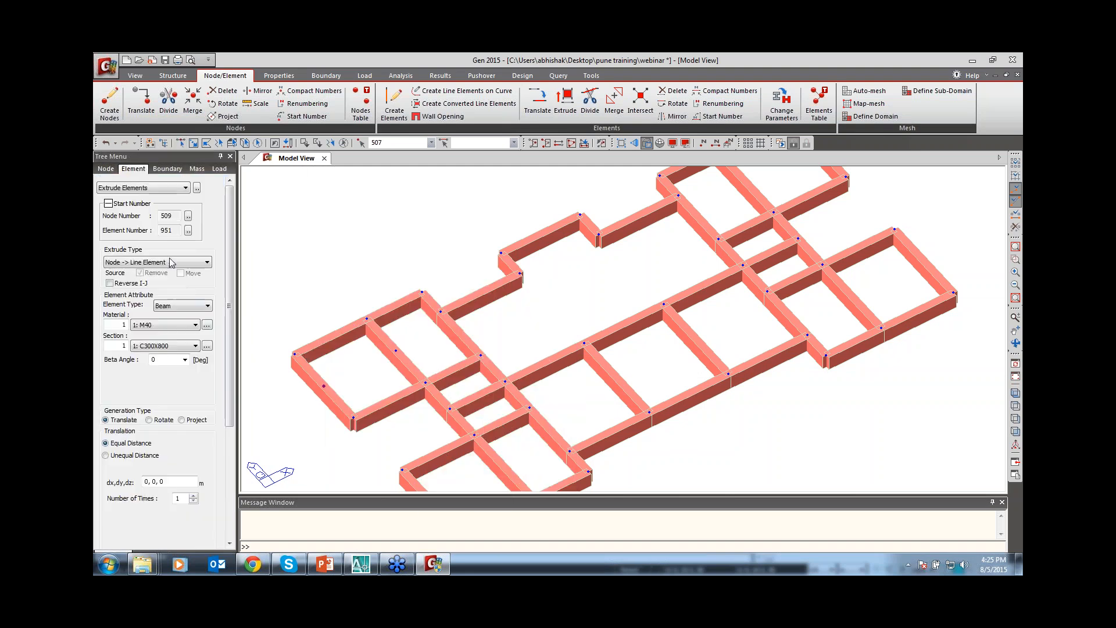
left_click(169, 346)
left_click(162, 384)
scroll(230, 356, "down", 5)
left_click(177, 350)
key("BackSpace")
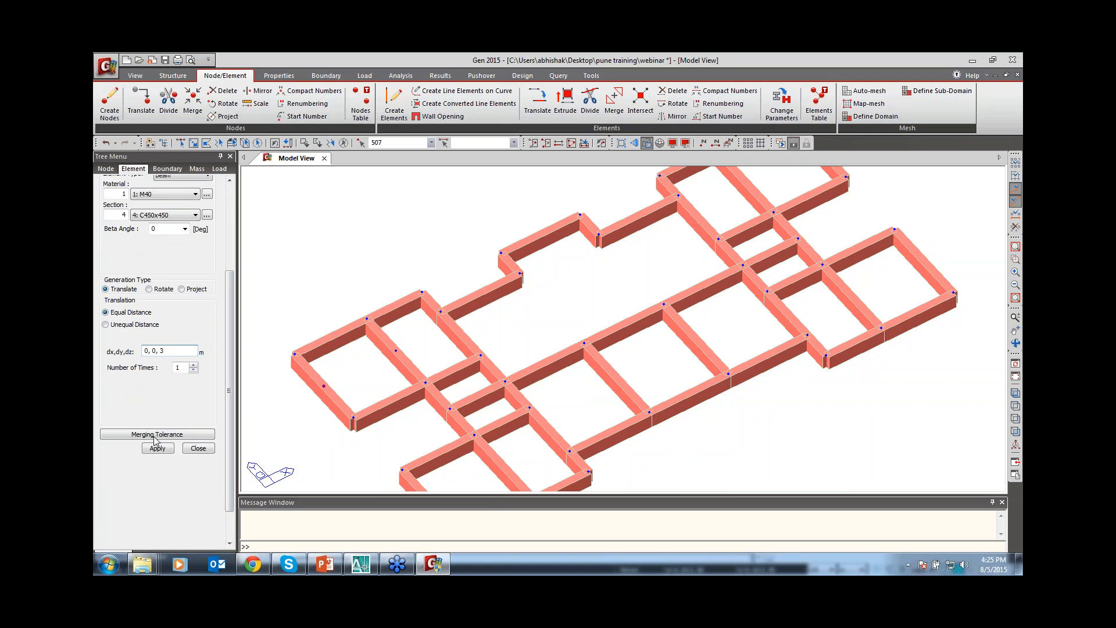
left_click(158, 448)
left_click(199, 448)
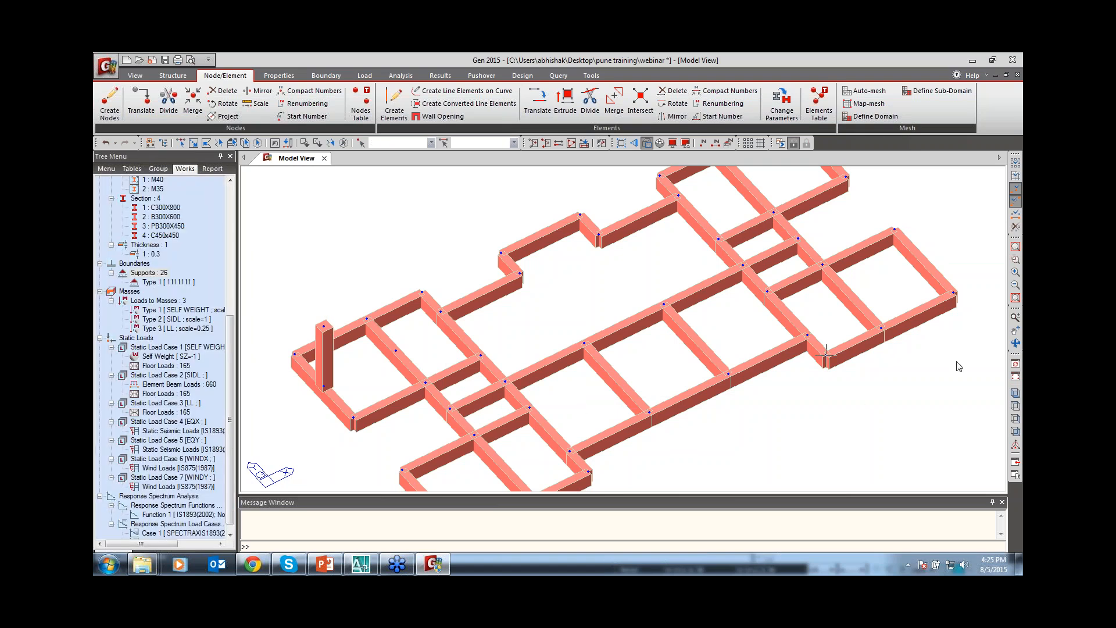
Open Divide Elements for the edge beam under the extruded column, close it, and undo the column while clearing the selection.
left_click(1016, 343)
left_click_drag(732, 395, 422, 379)
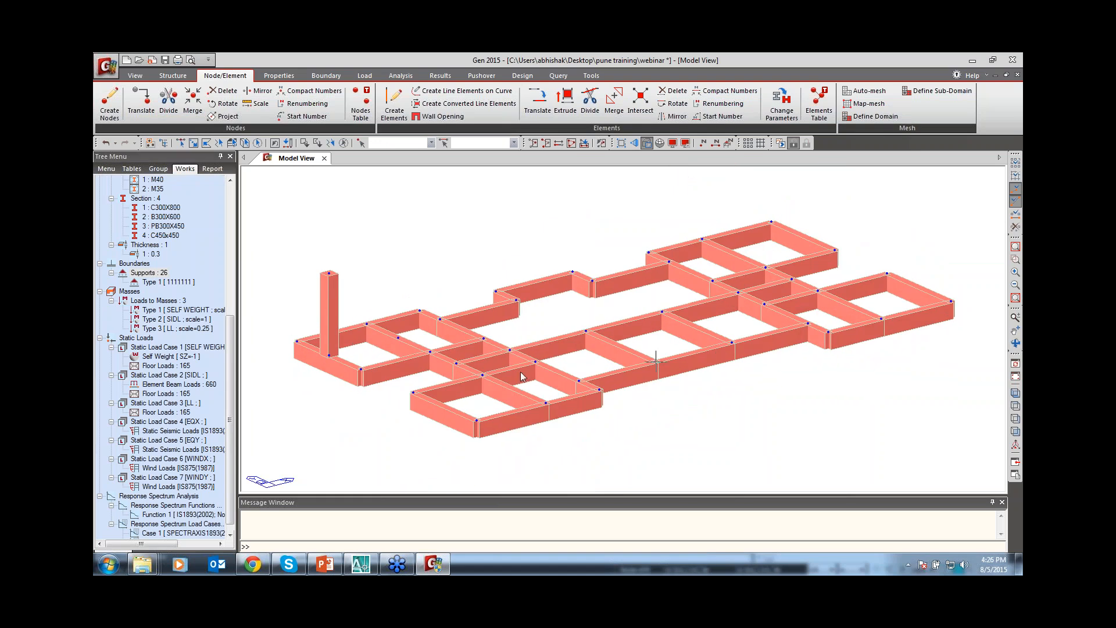
left_click(180, 142)
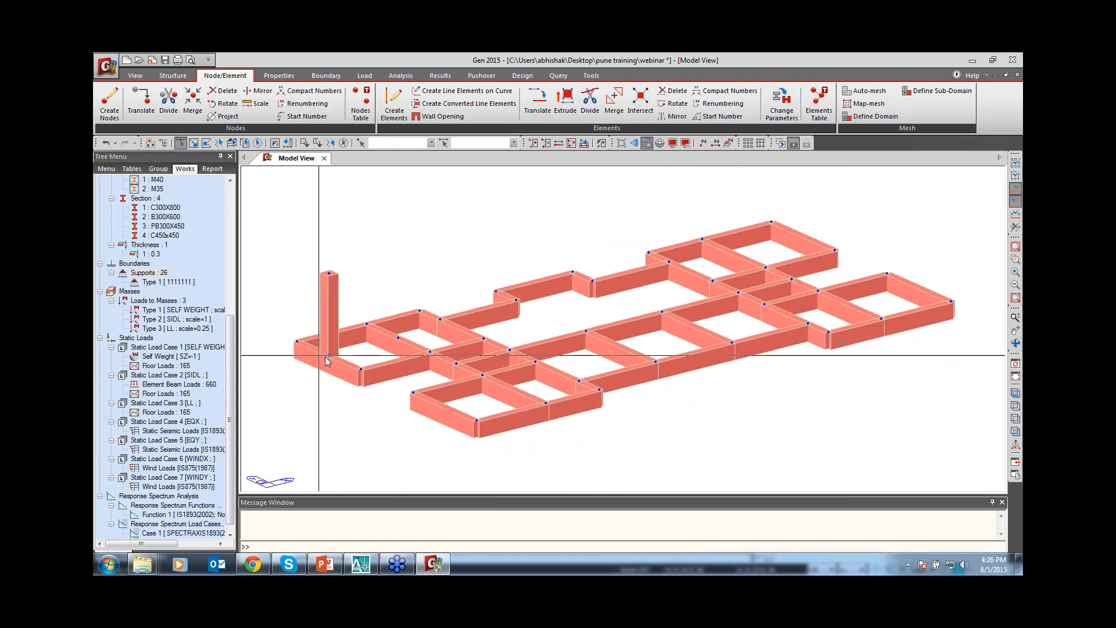
left_click(344, 378)
left_click_drag(319, 346, 342, 373)
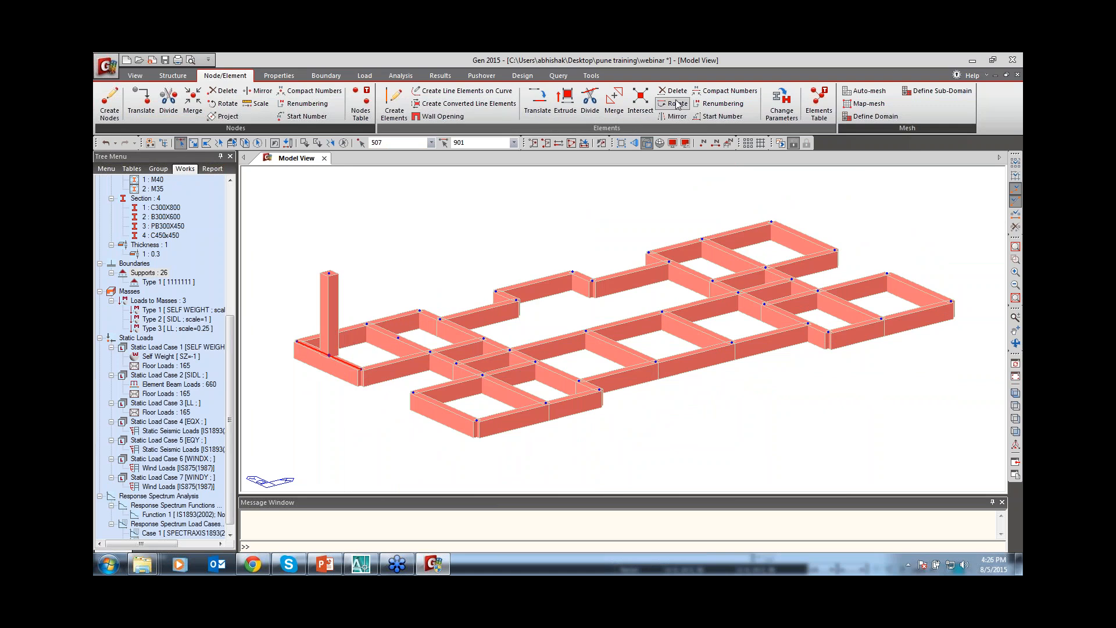
left_click(590, 110)
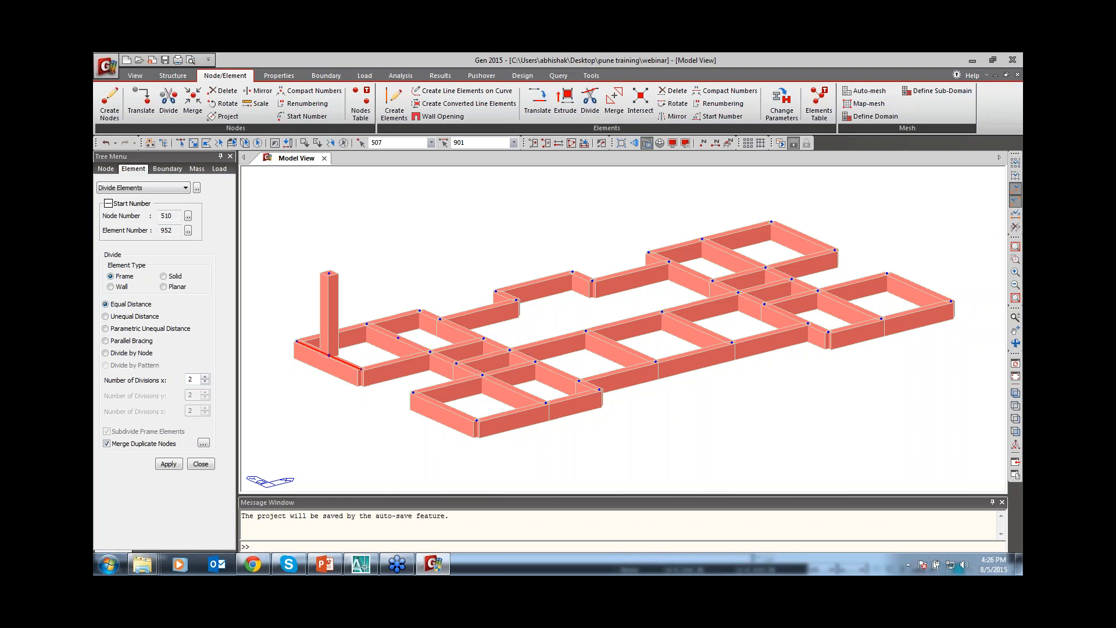
left_click(196, 465)
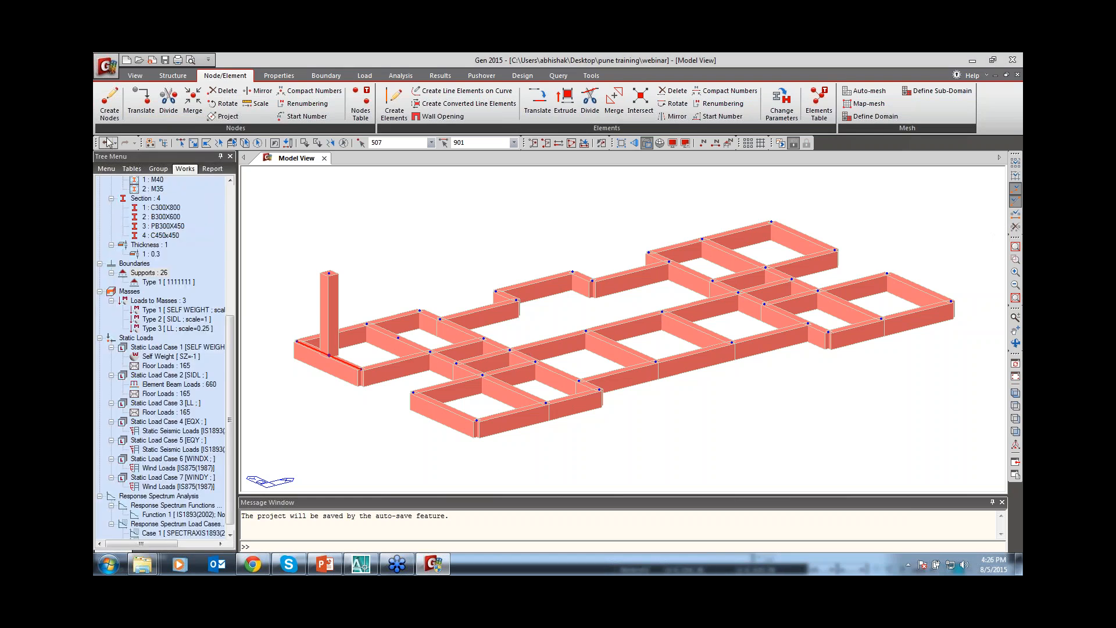
left_click(106, 143)
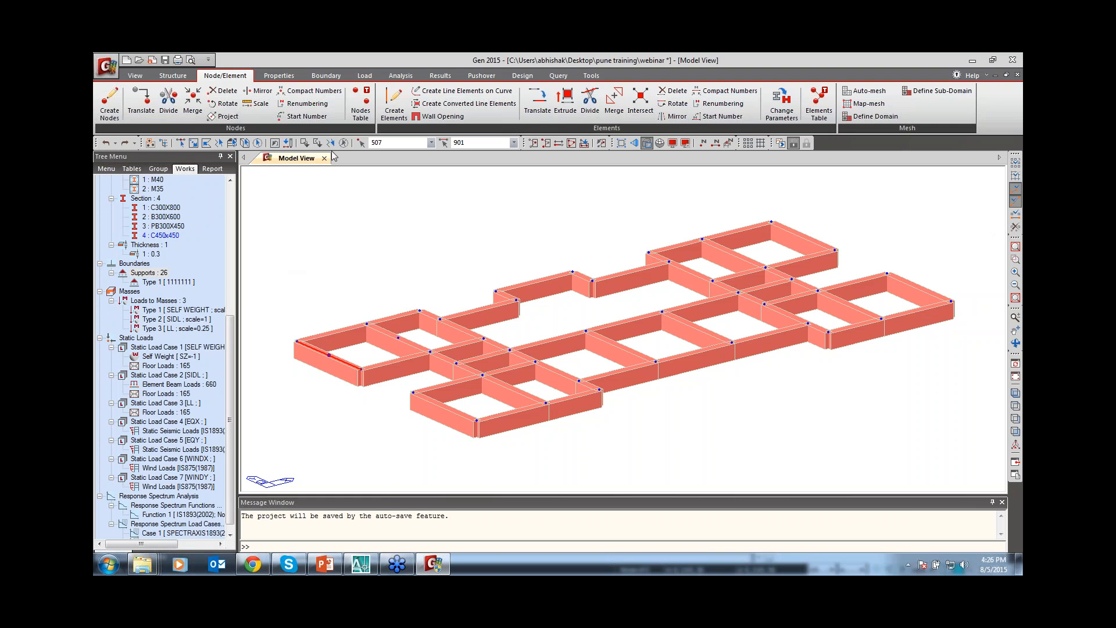
left_click(344, 143)
Delete the mid-span node on the outer roof edge beam and reactivate the whole building model.
left_click(180, 143)
left_click(326, 357)
key("Delete")
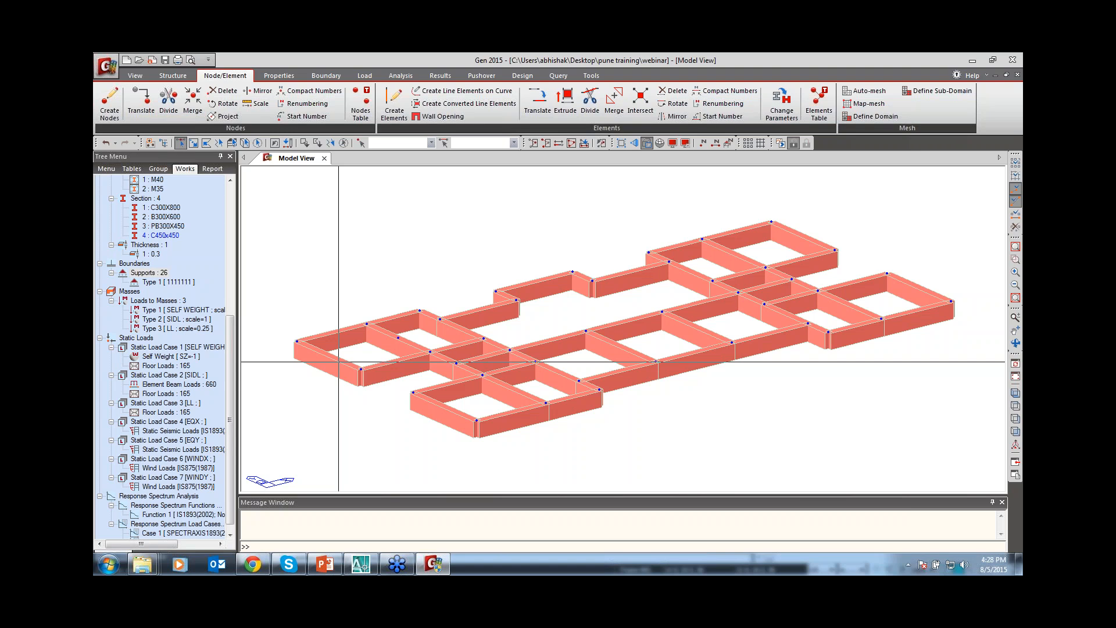
key("ctrl+a")
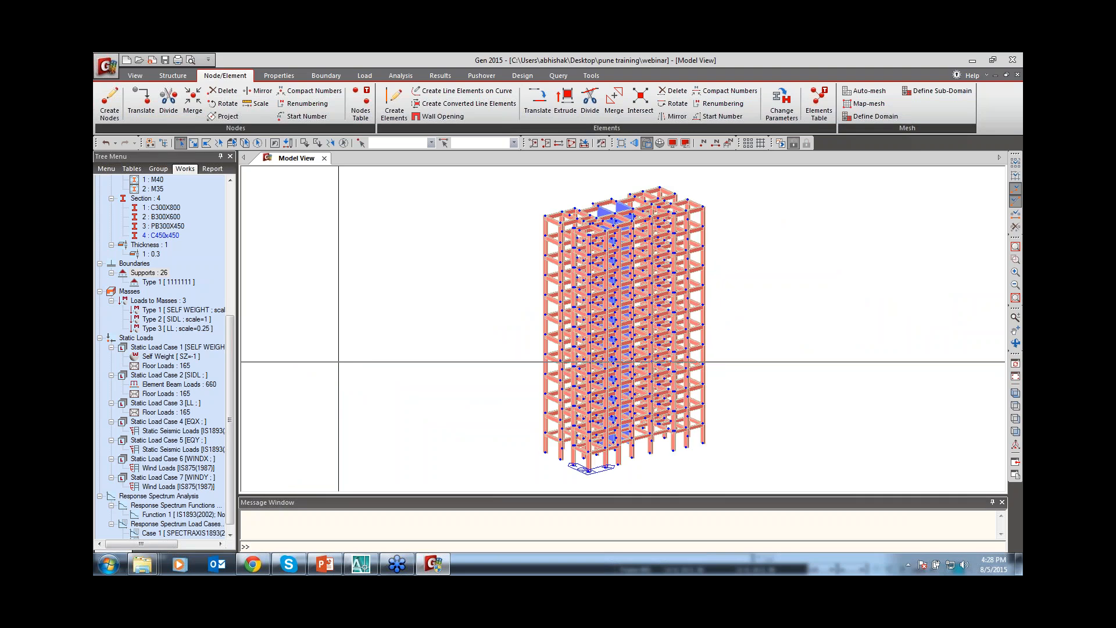
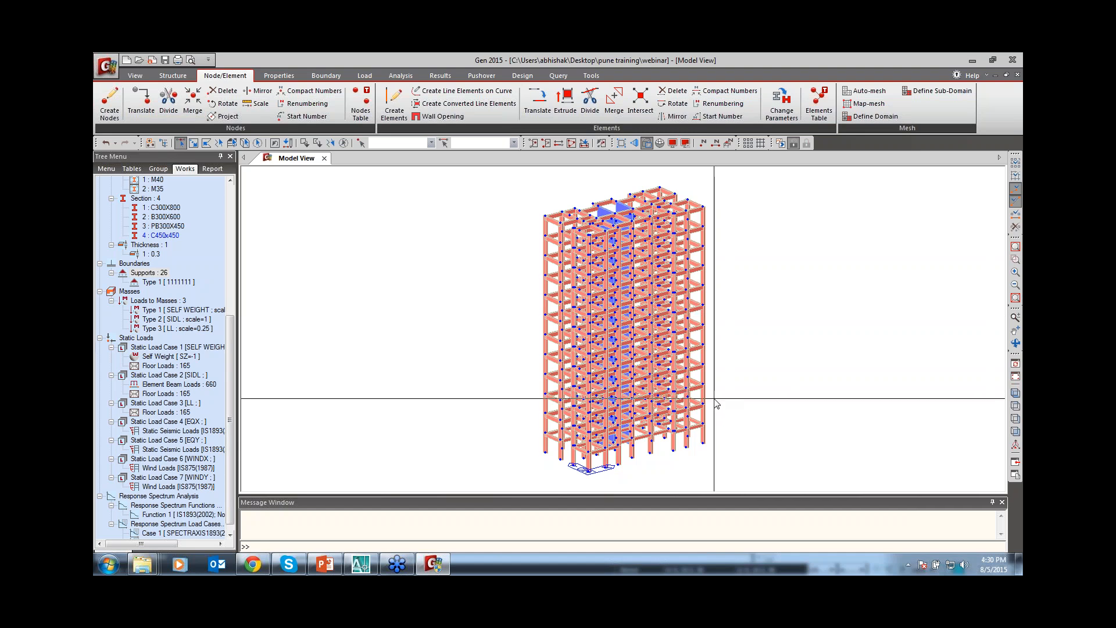
Examine the section, wall and plate stiffness scale factor options, and open the Beam End Release settings with roof beam 938 selected.
mouse_move(717, 404)
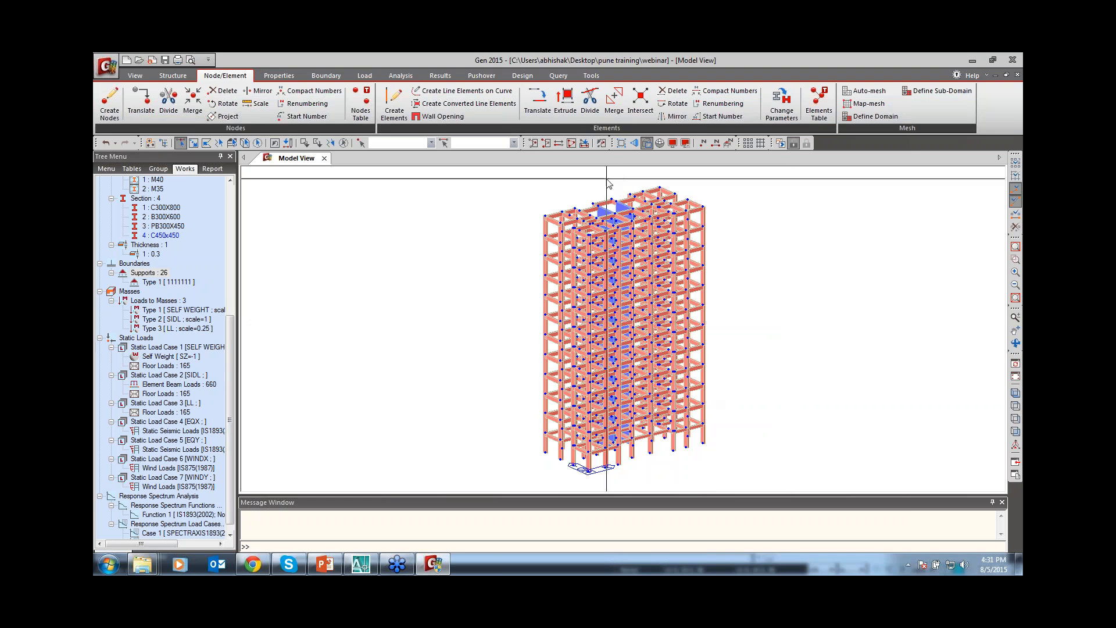
left_click(290, 78)
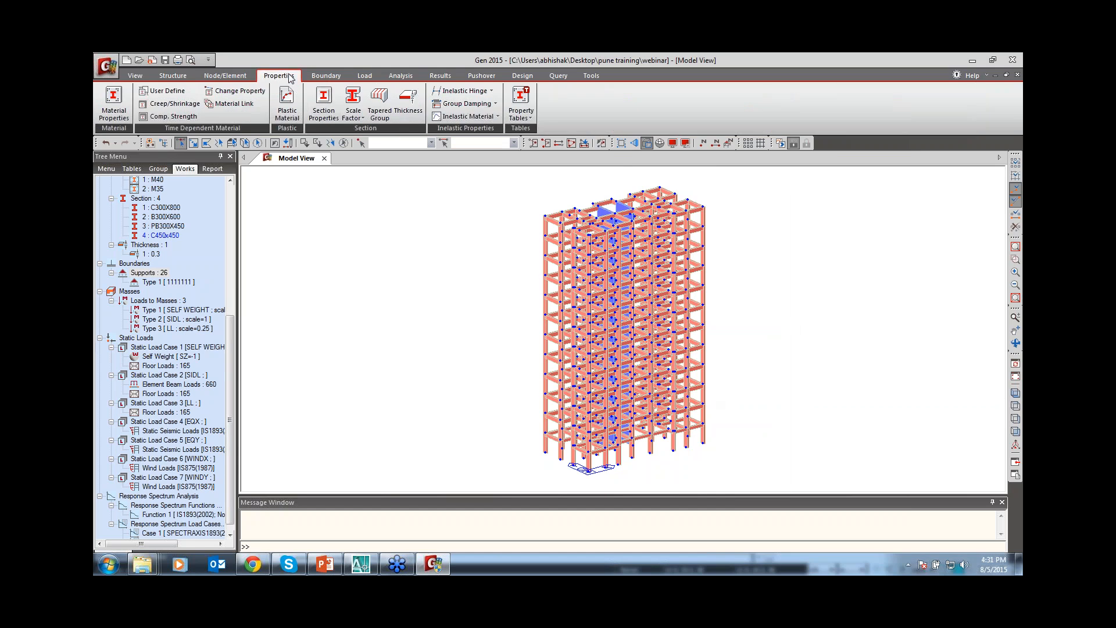
left_click(361, 119)
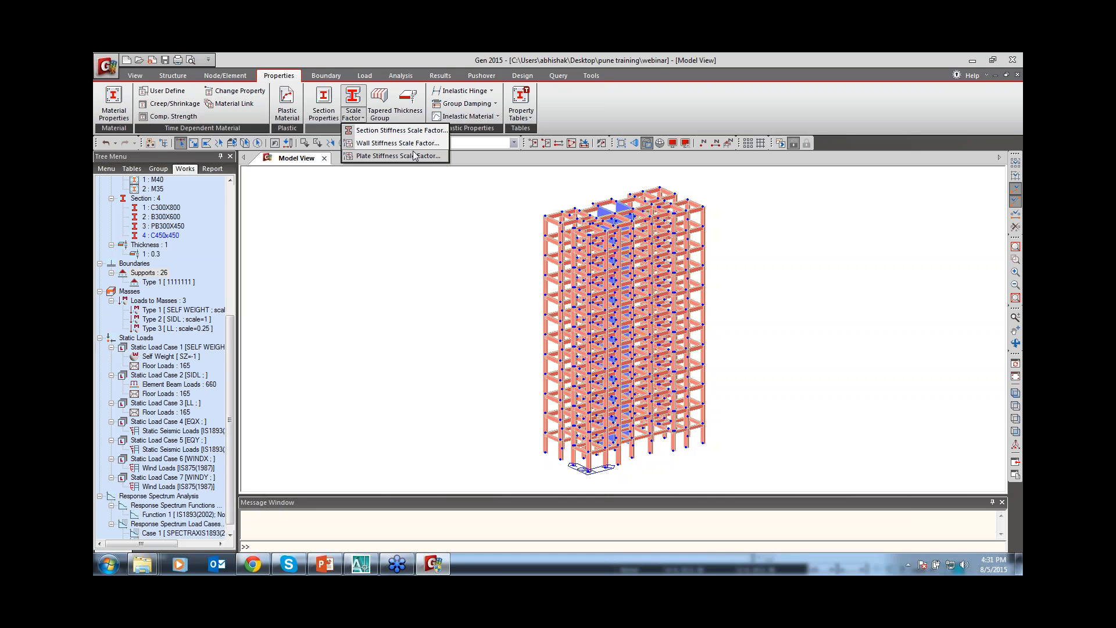
left_click(393, 234)
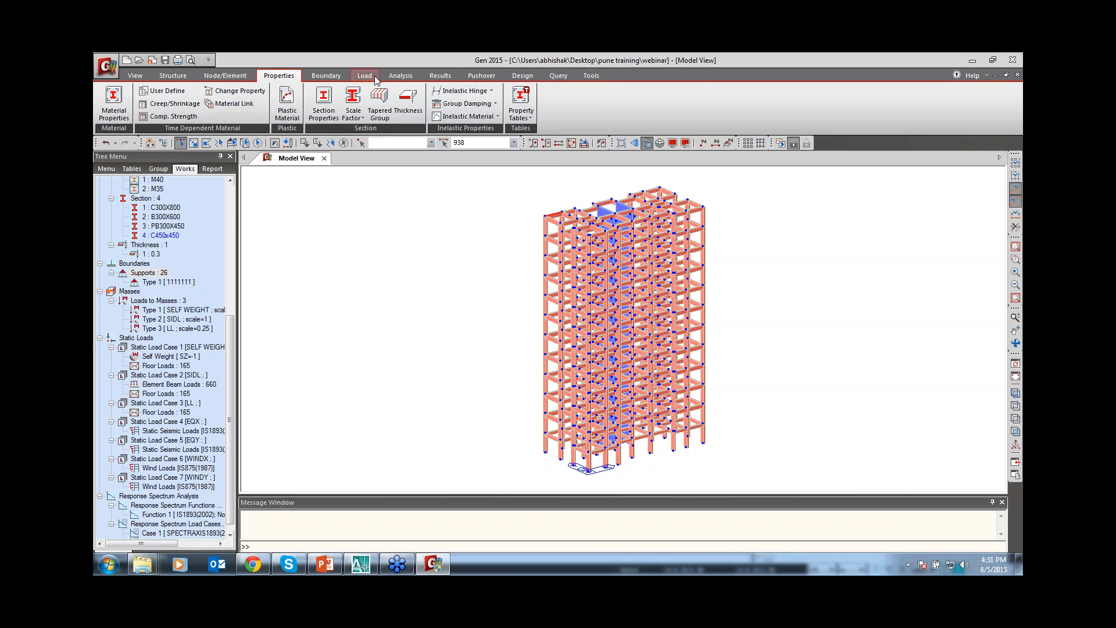
left_click(326, 76)
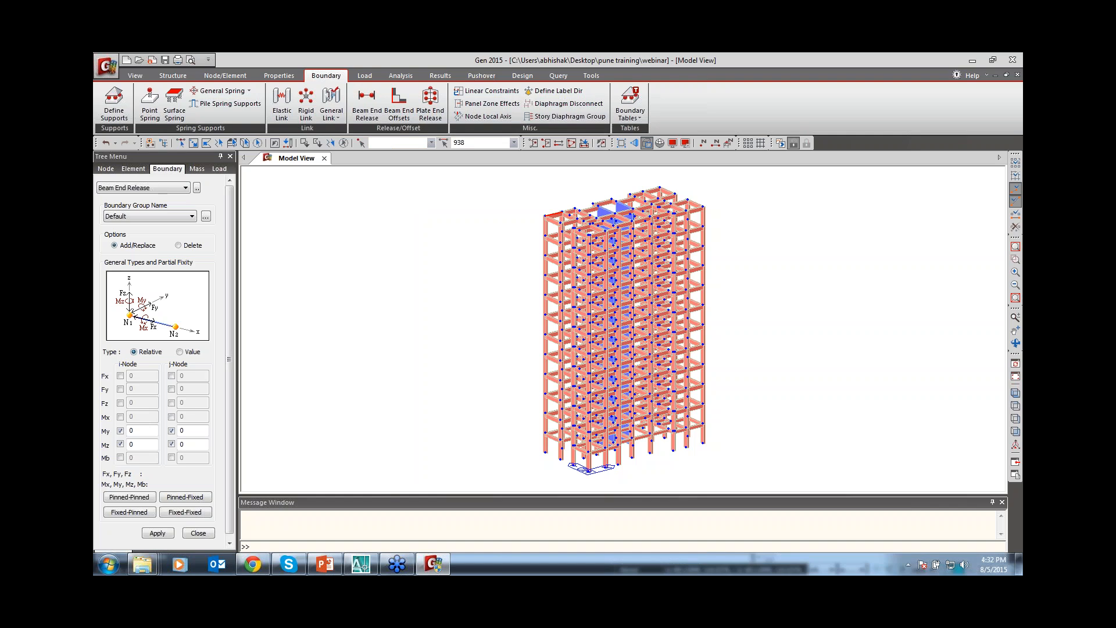
Query element 938 for its length, orientation angles and weight, and close the query and the Beam End Release settings.
left_click(556, 75)
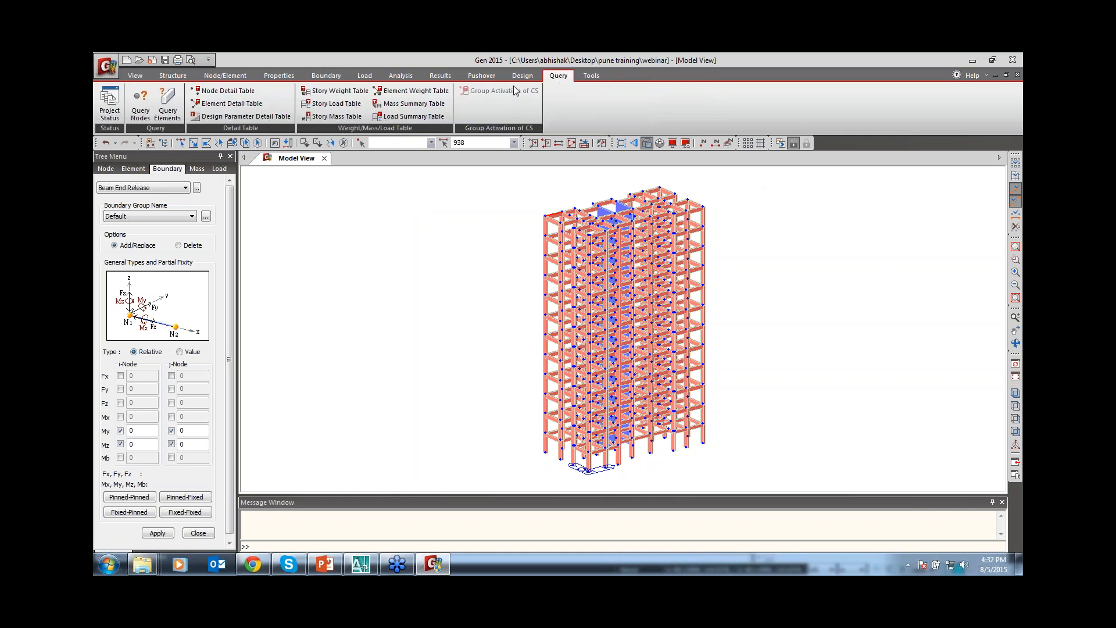
left_click(140, 105)
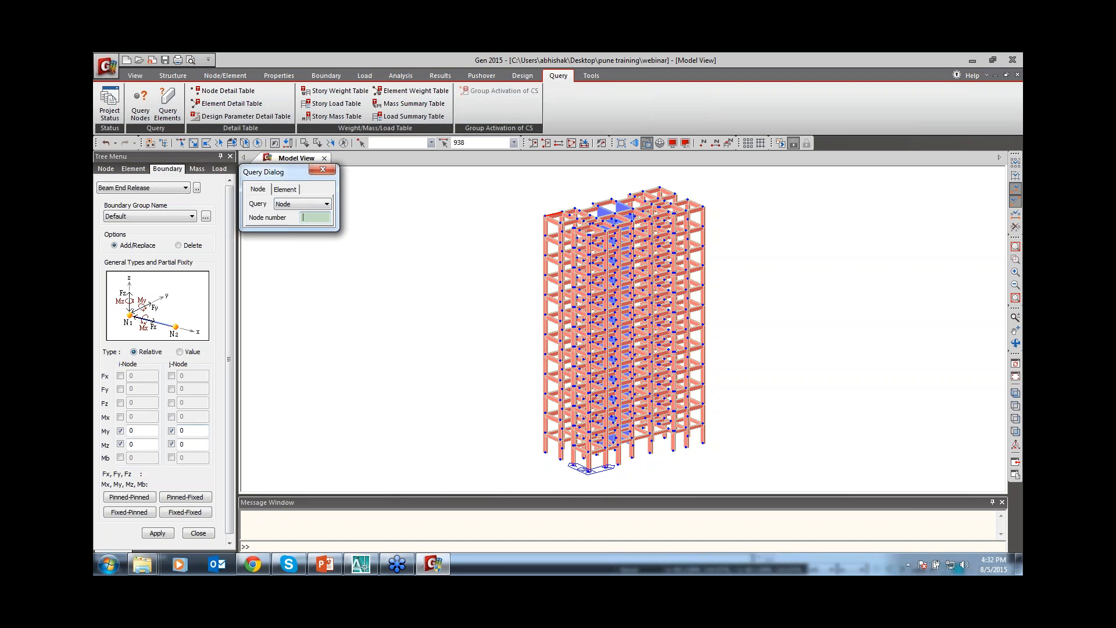
left_click(286, 189)
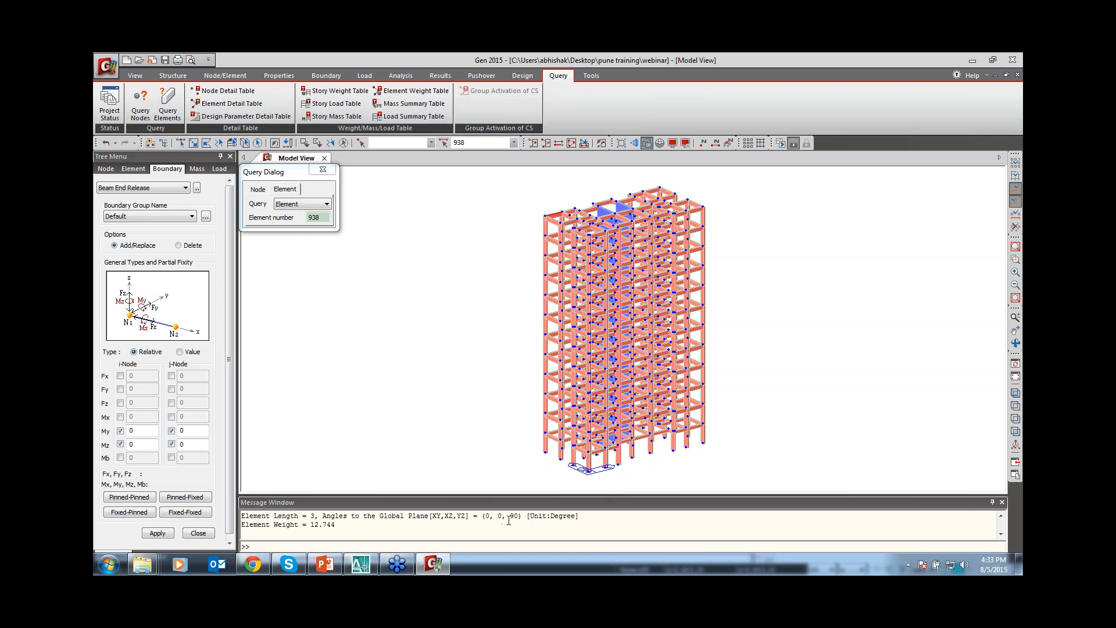
left_click_drag(336, 526, 320, 527)
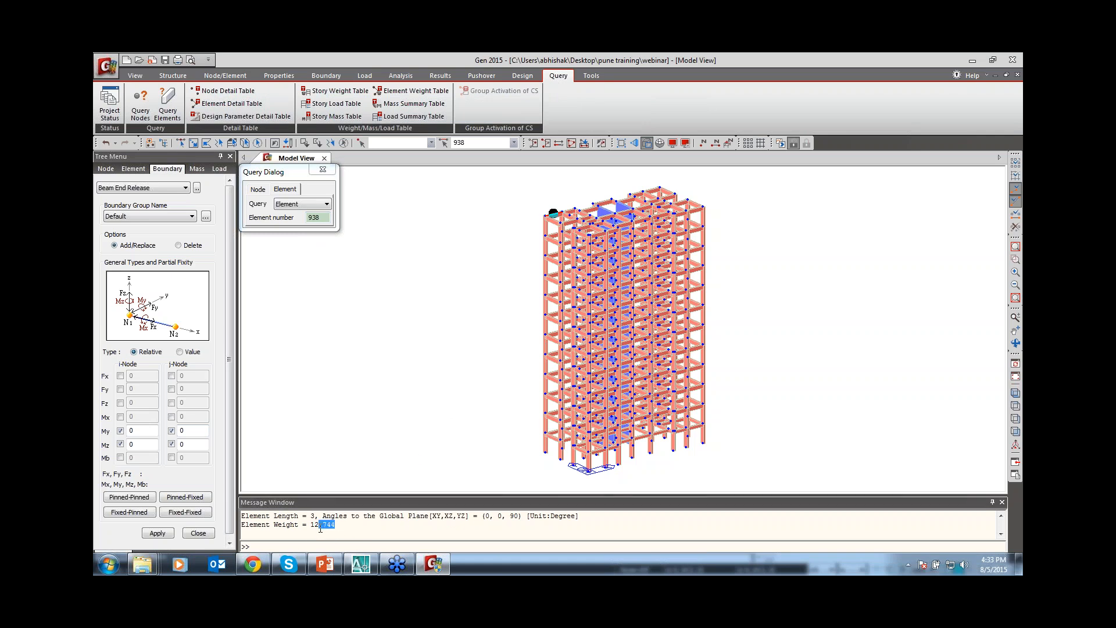
left_click(322, 170)
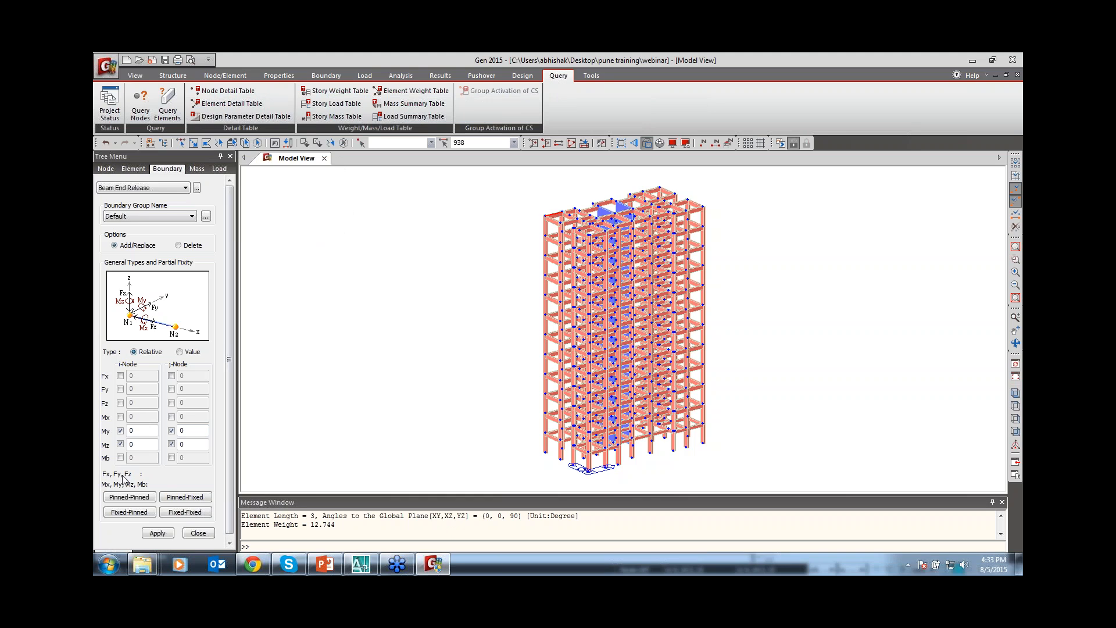
left_click(198, 534)
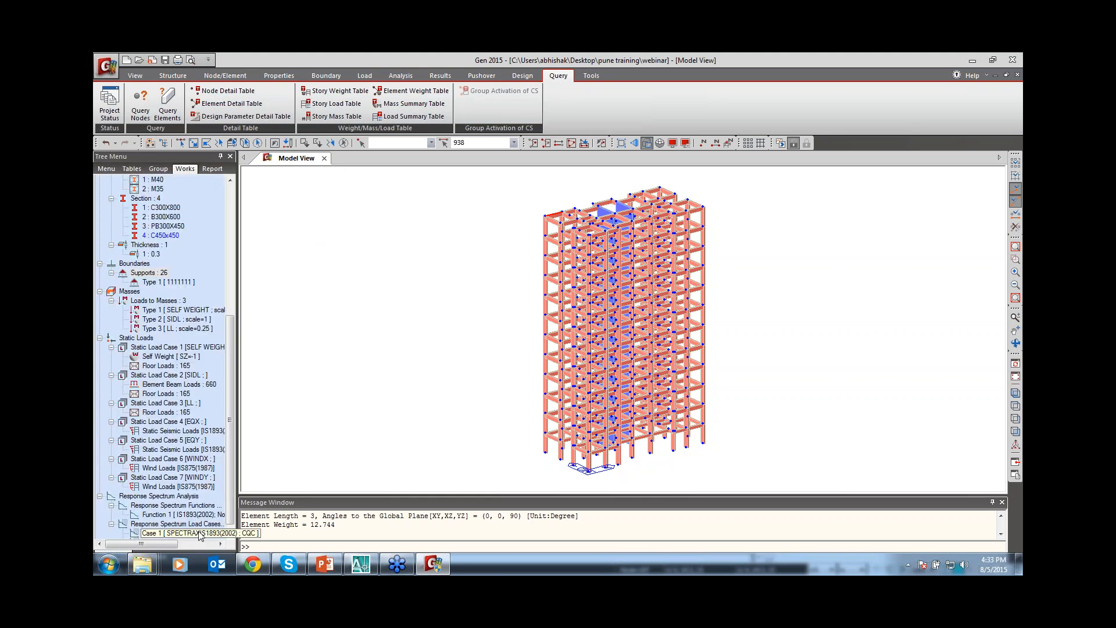